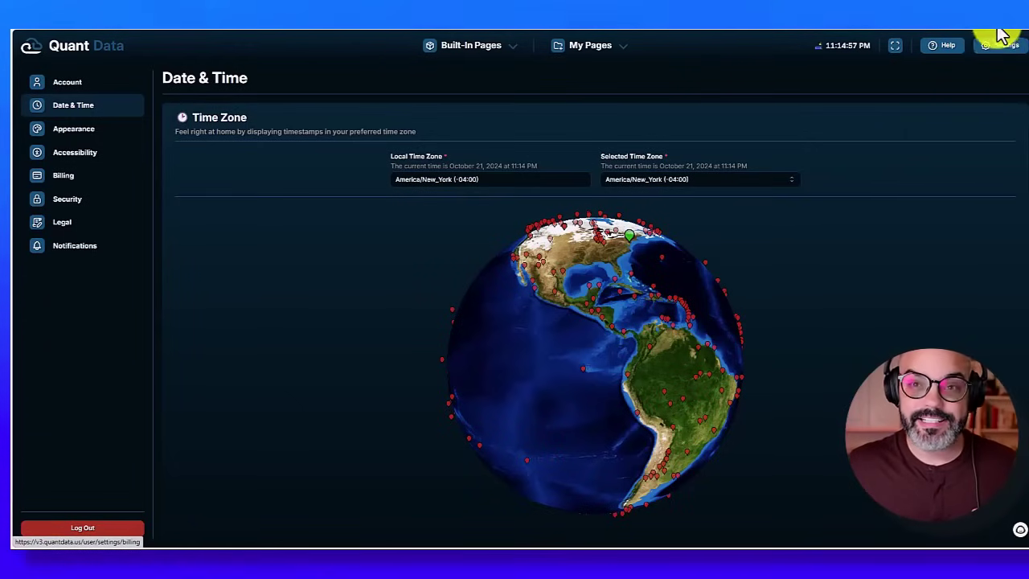
Step: Rotate the time zone globe and preview the built-in Dark, Dark Cerulean Blue, Legacy and Light appearance themes
mouse_move(716, 302)
mouse_down()
mouse_move(534, 398)
mouse_move(620, 402)
mouse_move(535, 405)
mouse_move(704, 326)
mouse_move(604, 356)
mouse_move(694, 326)
mouse_move(459, 368)
mouse_move(663, 296)
mouse_move(462, 427)
mouse_move(611, 368)
mouse_move(581, 539)
mouse_move(584, 310)
mouse_move(602, 326)
mouse_move(538, 409)
mouse_move(634, 384)
mouse_move(592, 390)
mouse_up()
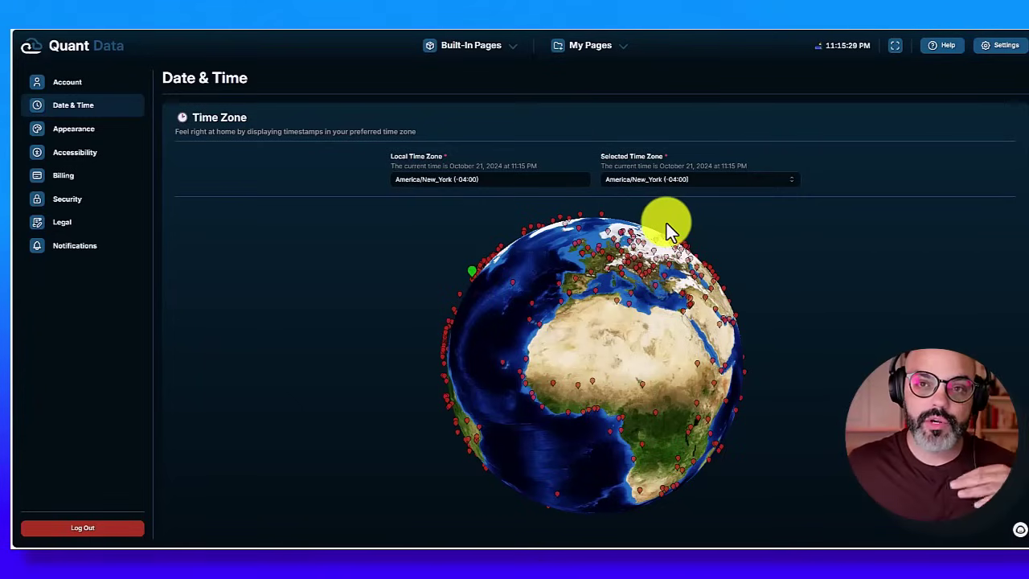
click(70, 130)
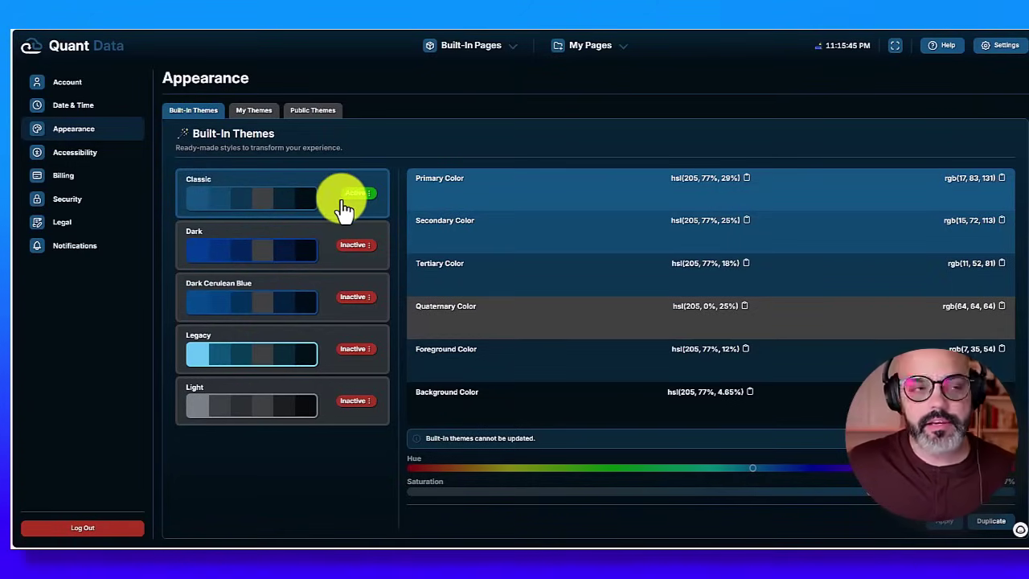
click(268, 264)
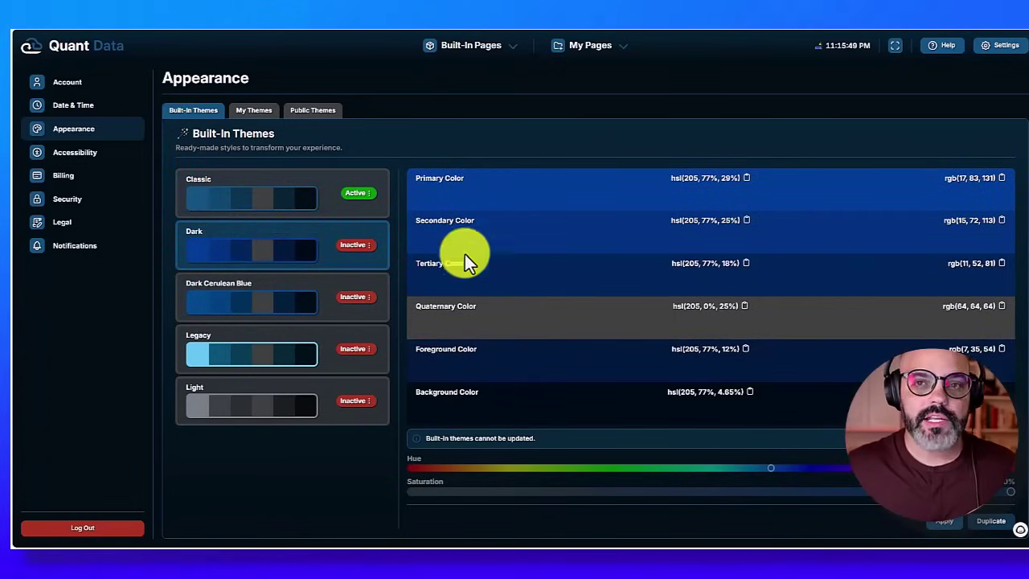
click(267, 319)
click(261, 361)
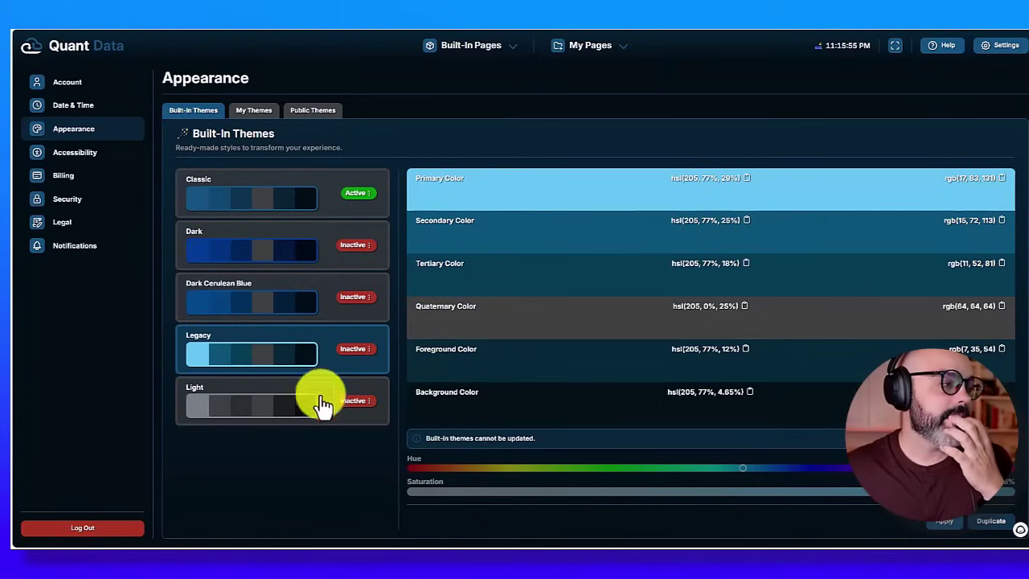
click(283, 412)
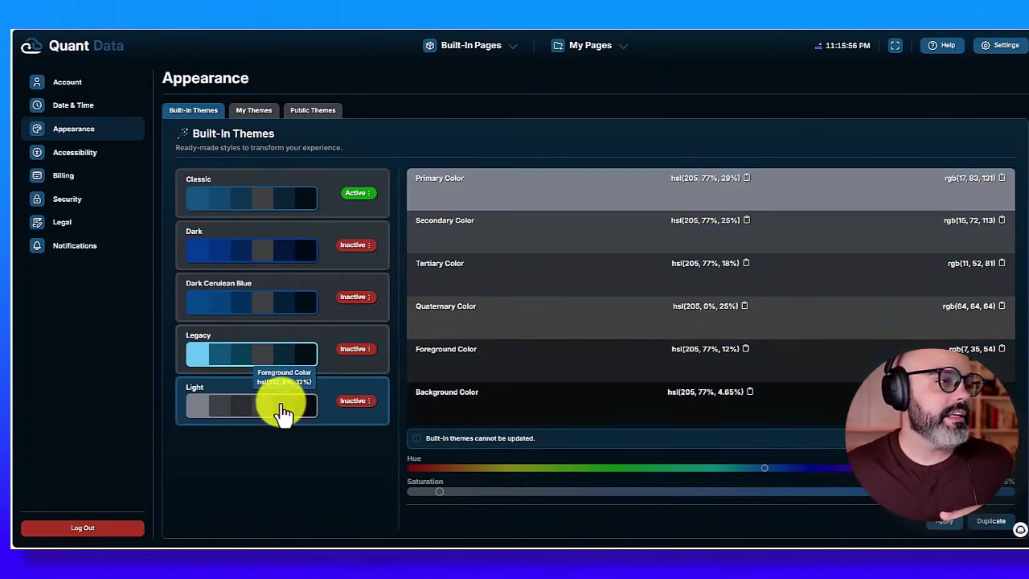
Step: Create a new theme in the personal themes collection of the appearance settings
click(256, 112)
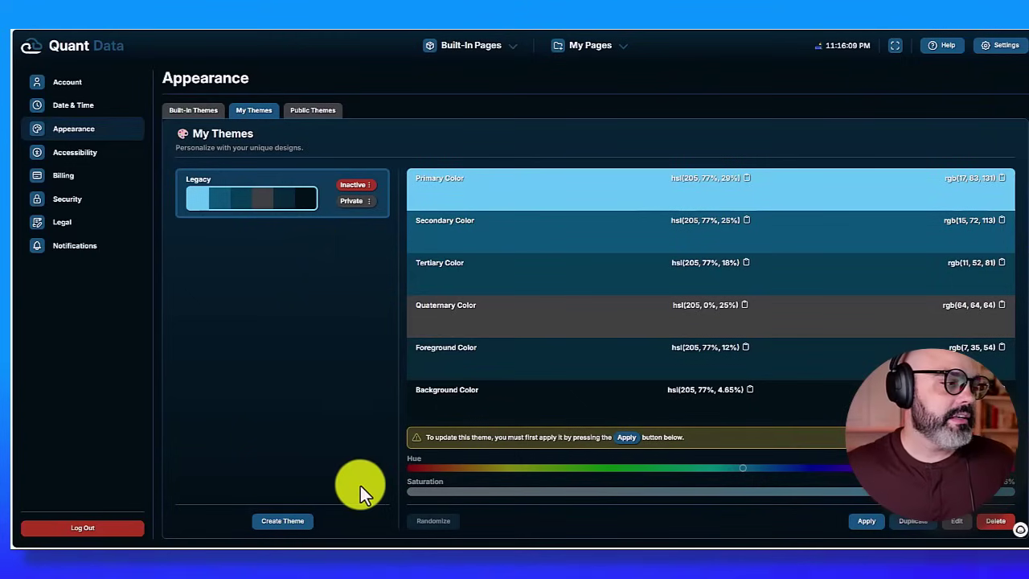
click(281, 523)
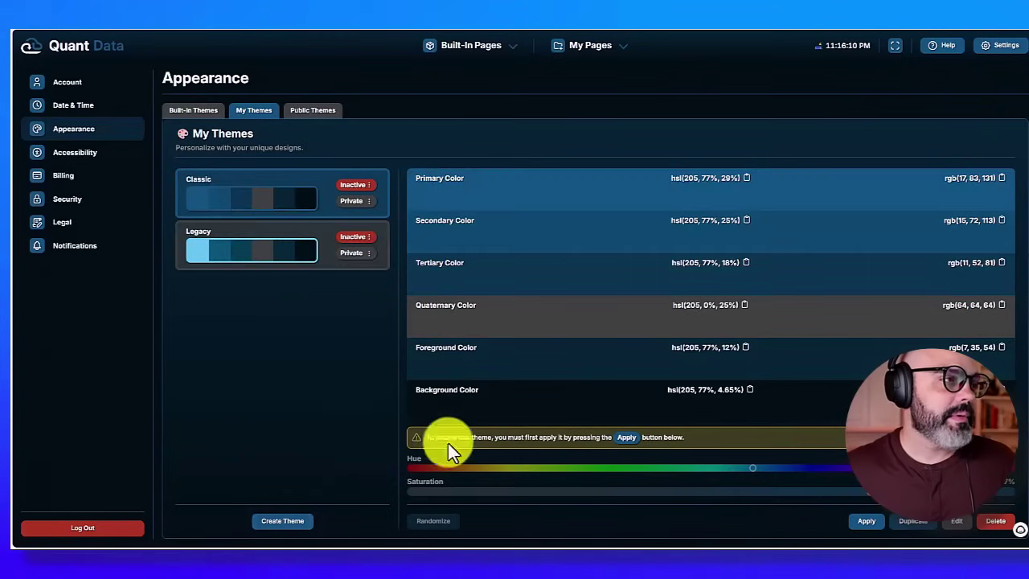
click(263, 256)
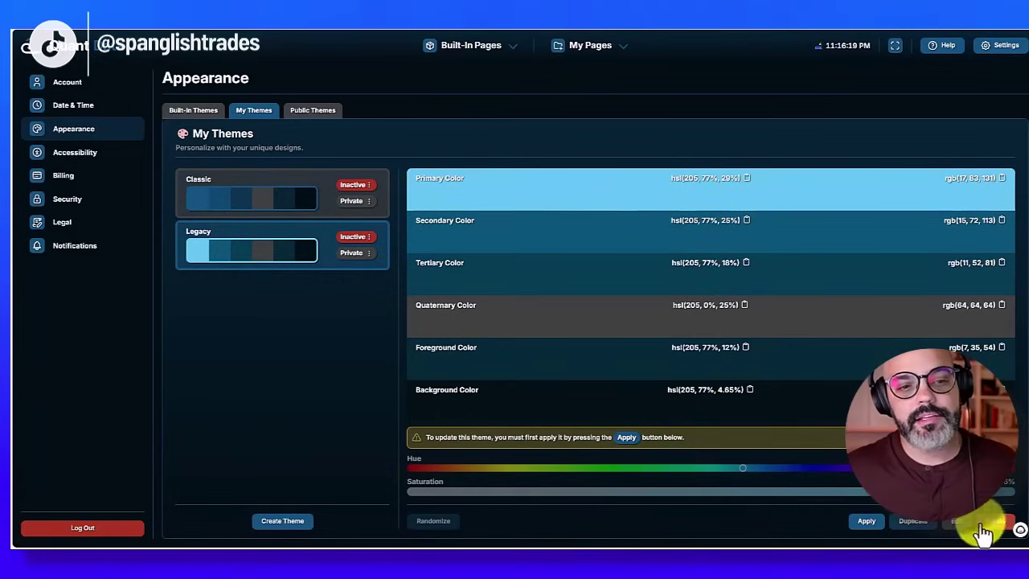
click(955, 524)
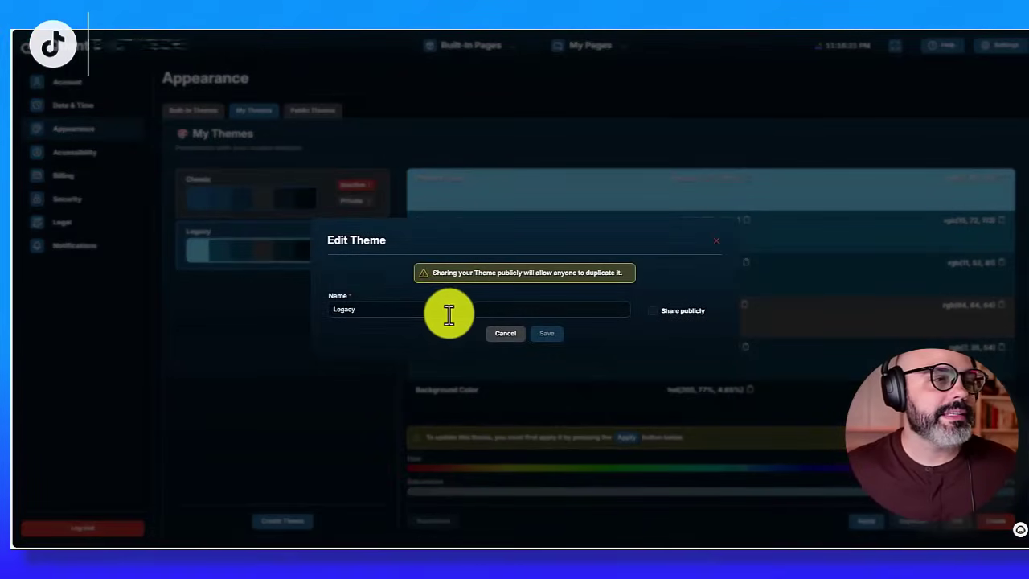
double_click(344, 314)
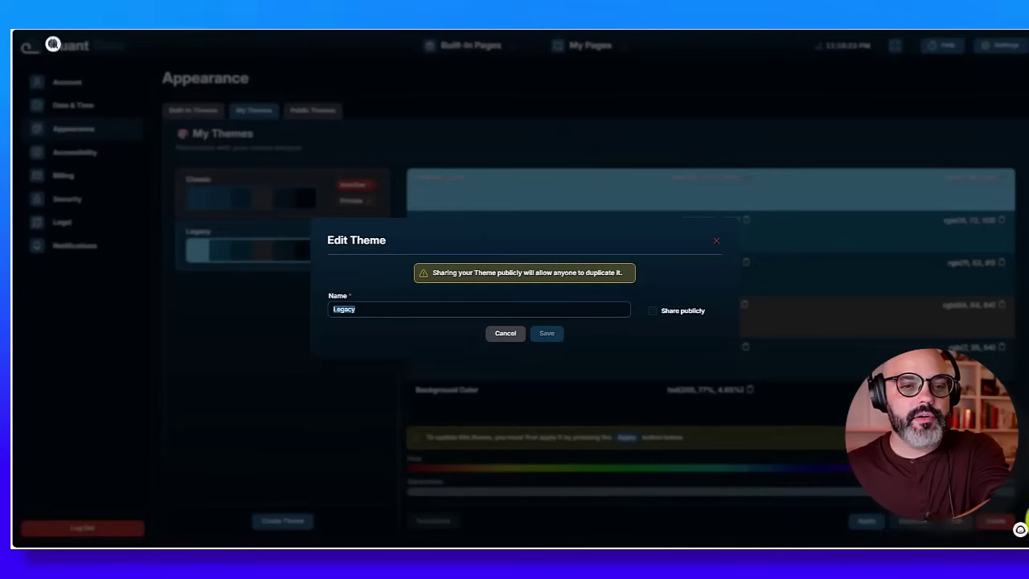
click(489, 338)
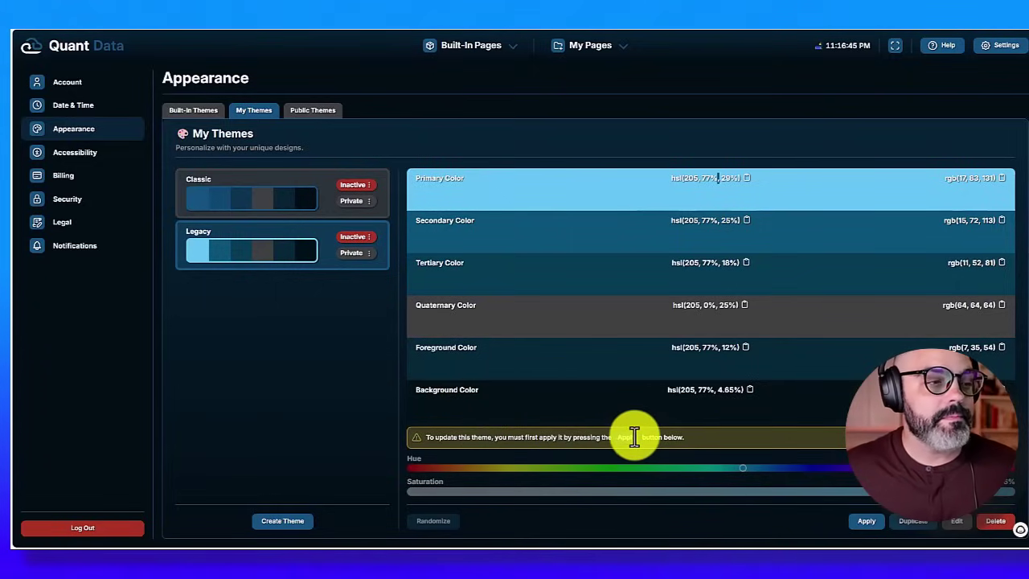
Step: Apply the personal Legacy theme and shift its hue to green at 153
click(358, 239)
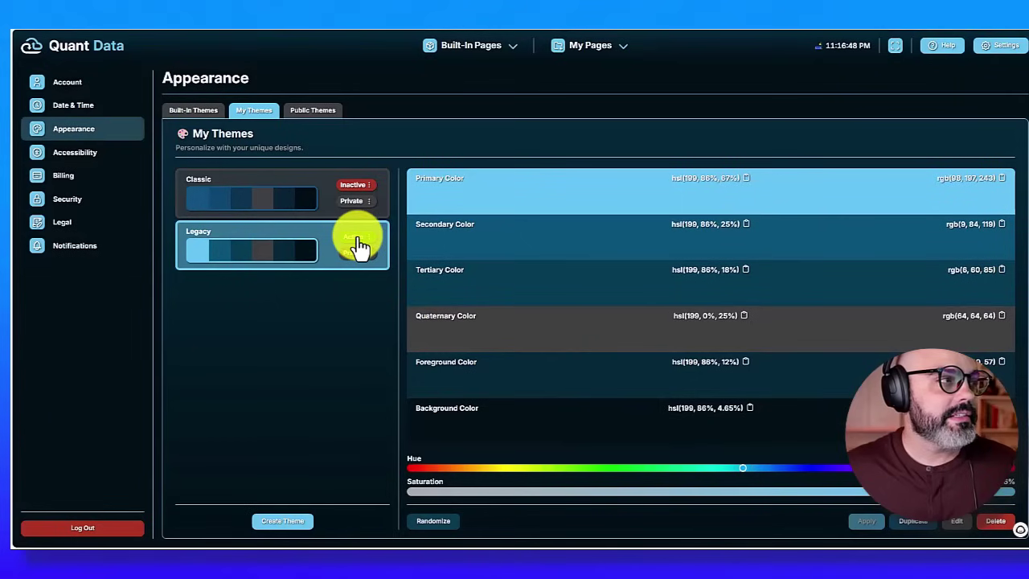
drag(742, 468, 675, 468)
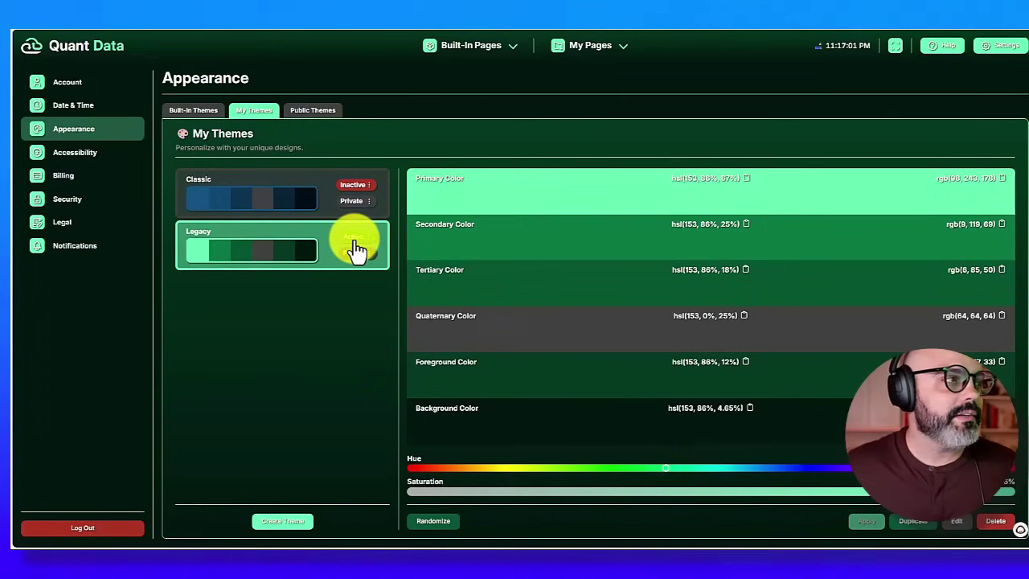
Step: Duplicate the built-in Classic theme into the personal themes and make the built-in Classic theme active
click(211, 113)
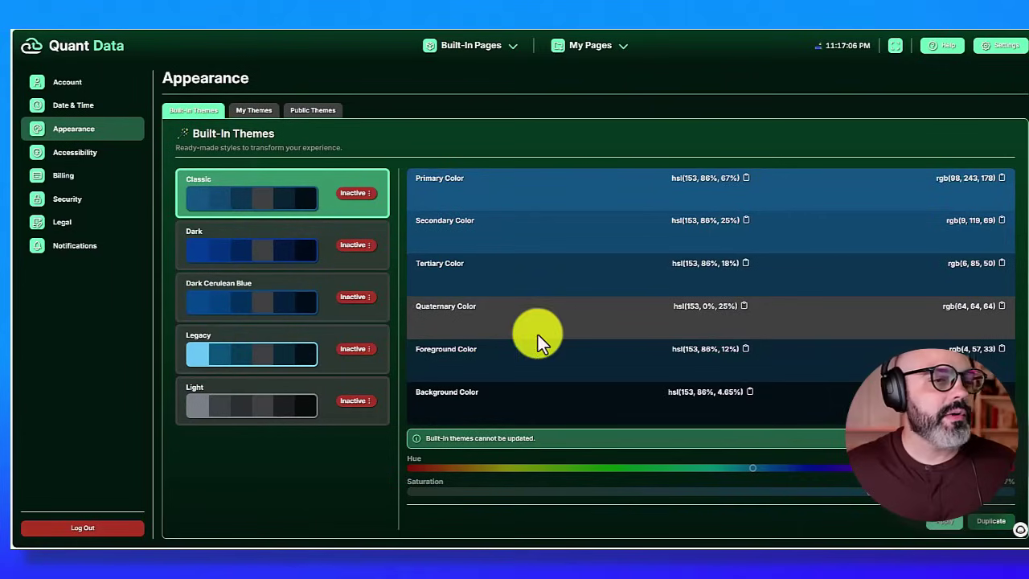
click(982, 525)
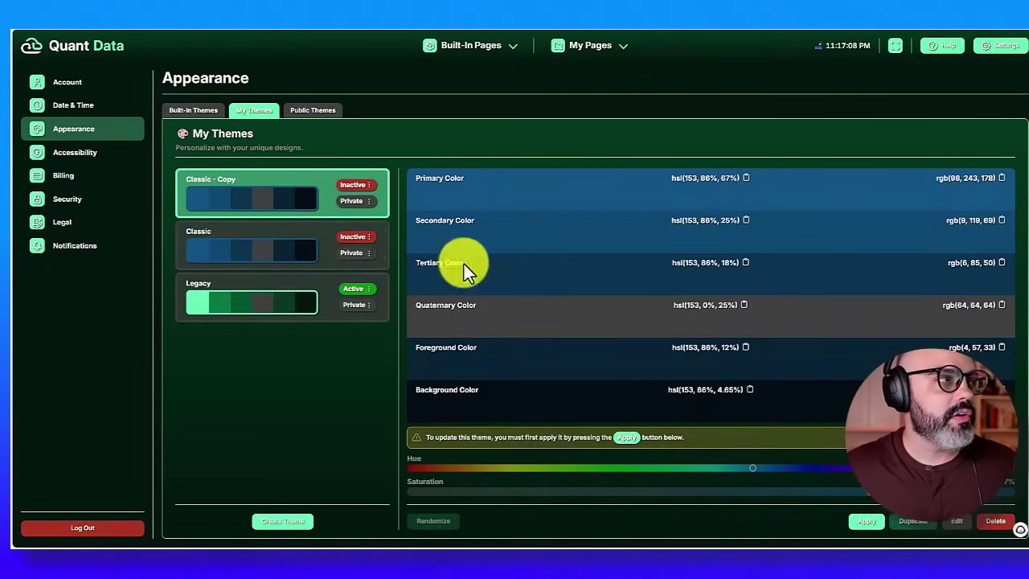
click(211, 112)
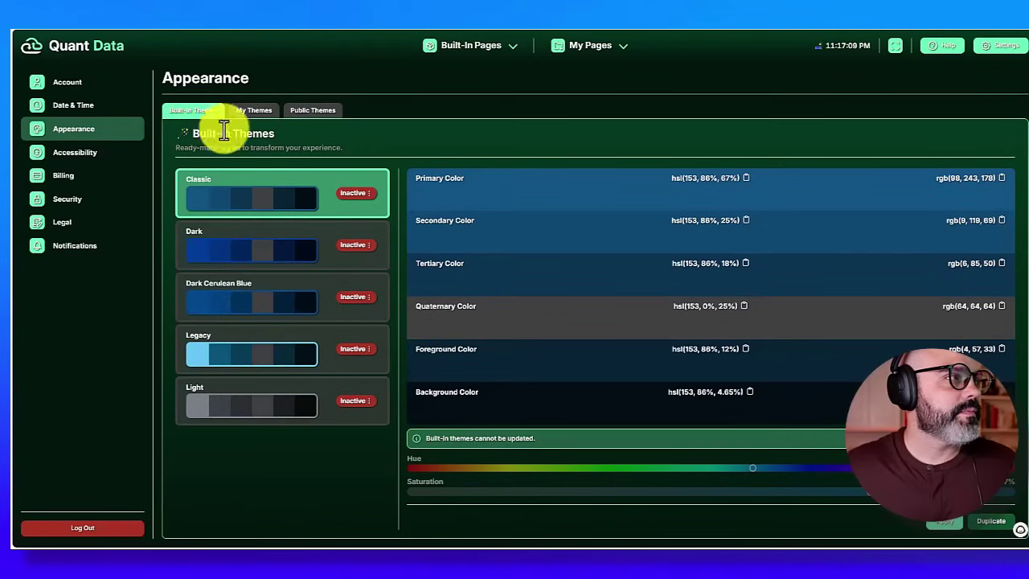
click(355, 192)
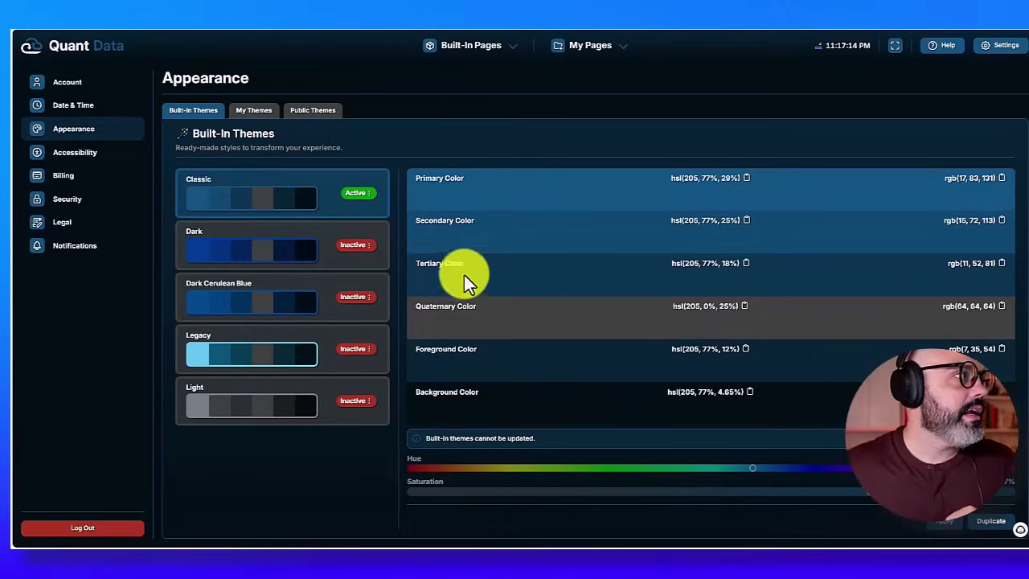
Step: Try smaller and larger website font sizes in the accessibility settings and set the font size to 88%
click(103, 153)
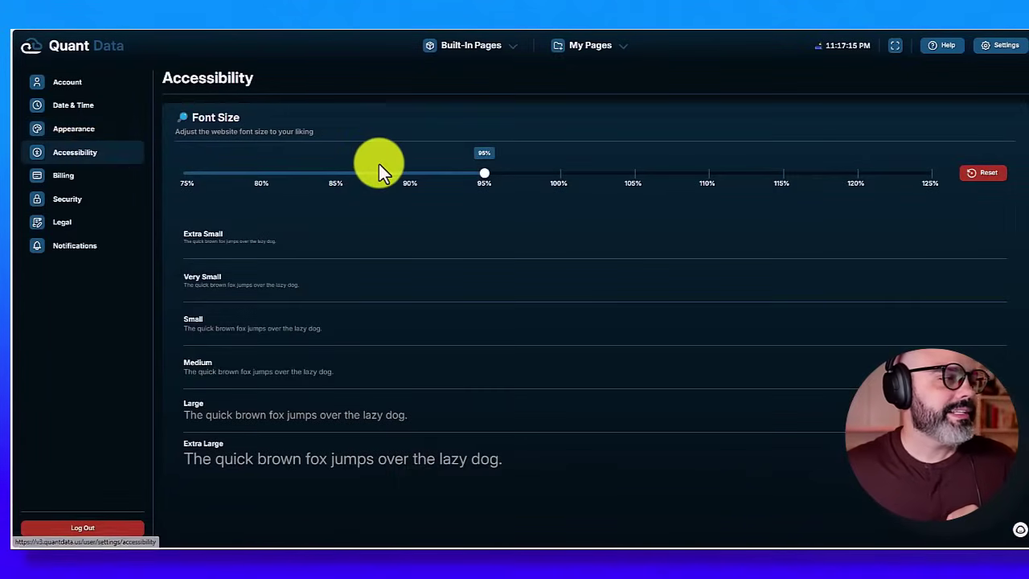
click(260, 174)
drag(290, 175, 950, 115)
drag(703, 189, 331, 243)
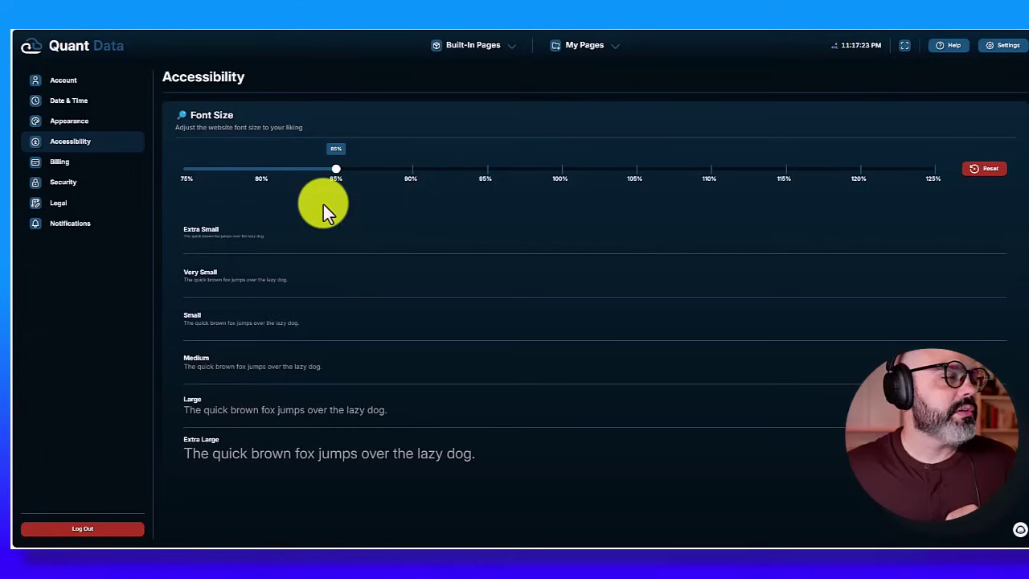
drag(338, 175, 376, 174)
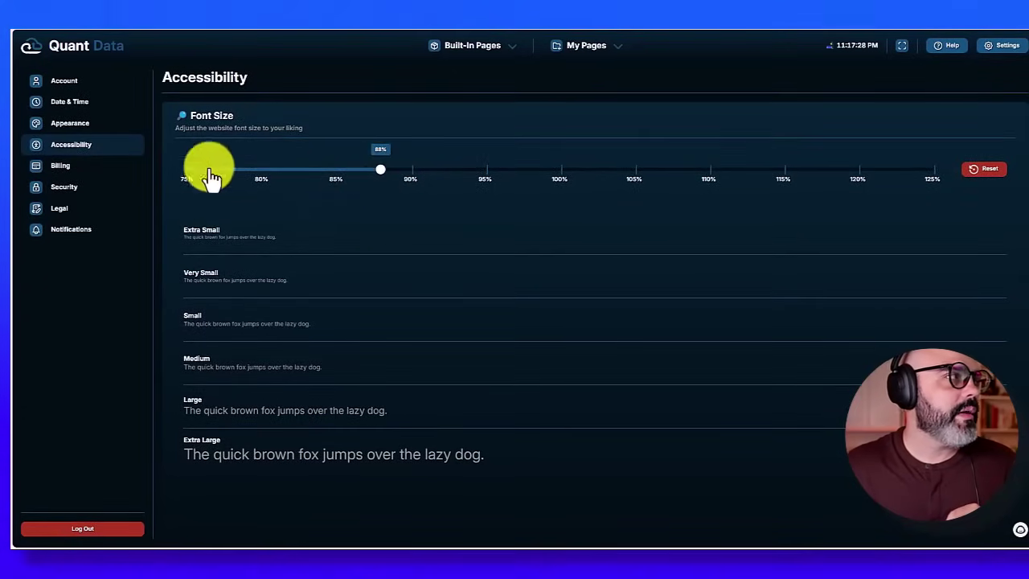
click(102, 163)
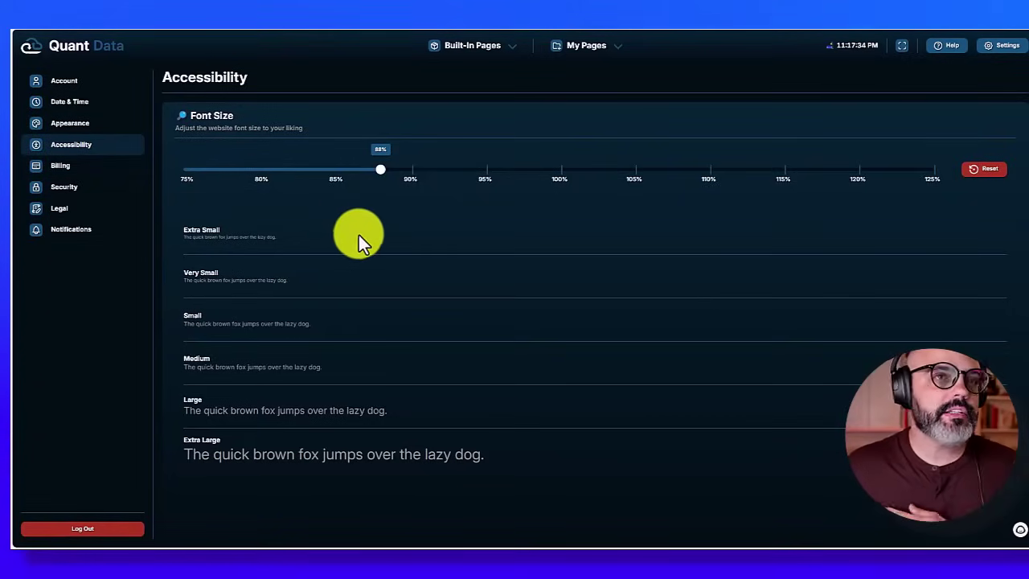
drag(107, 221, 88, 172)
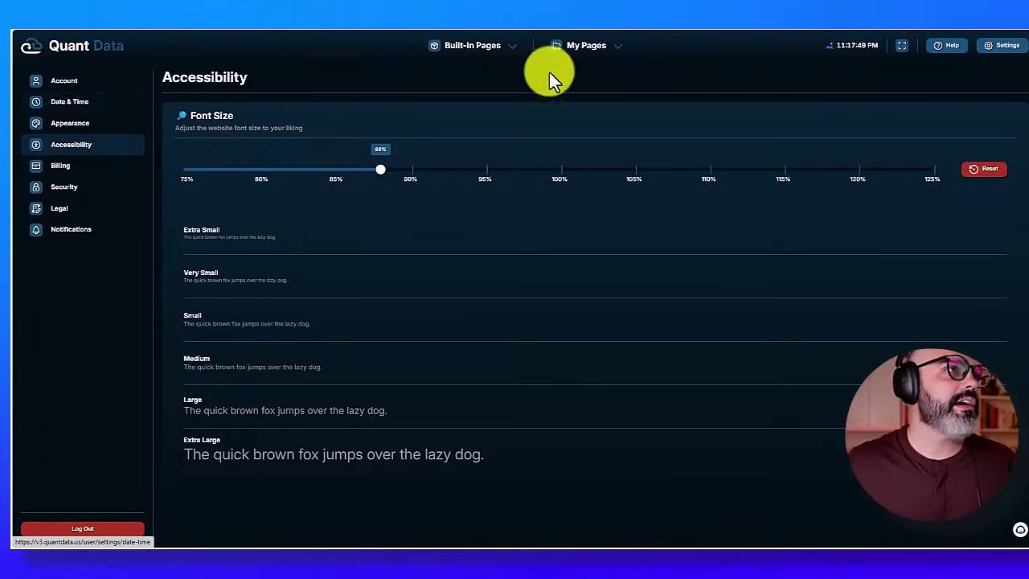
Step: Check the list of self-made pages and open the built-in Dashboard page
click(487, 54)
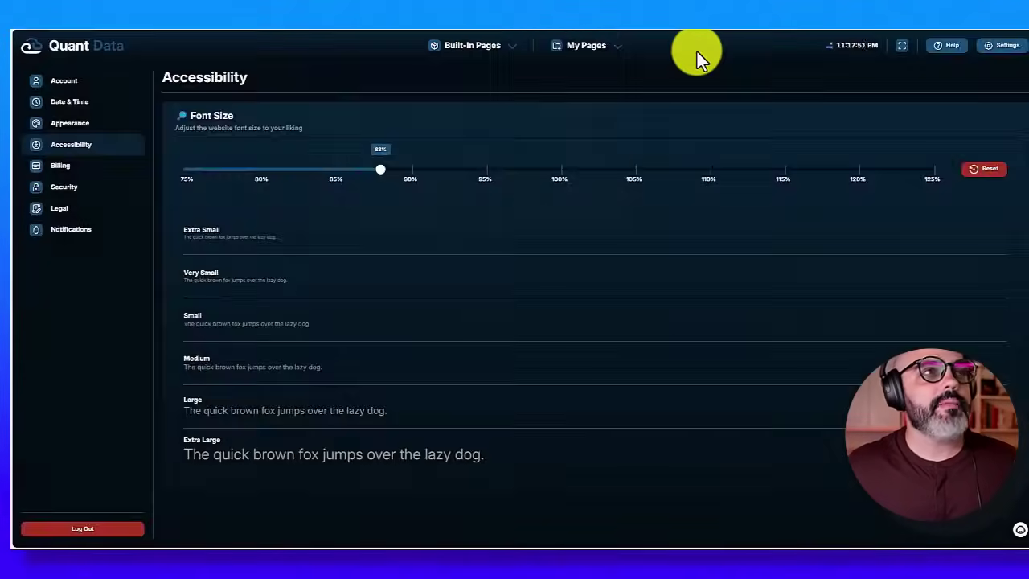
click(584, 46)
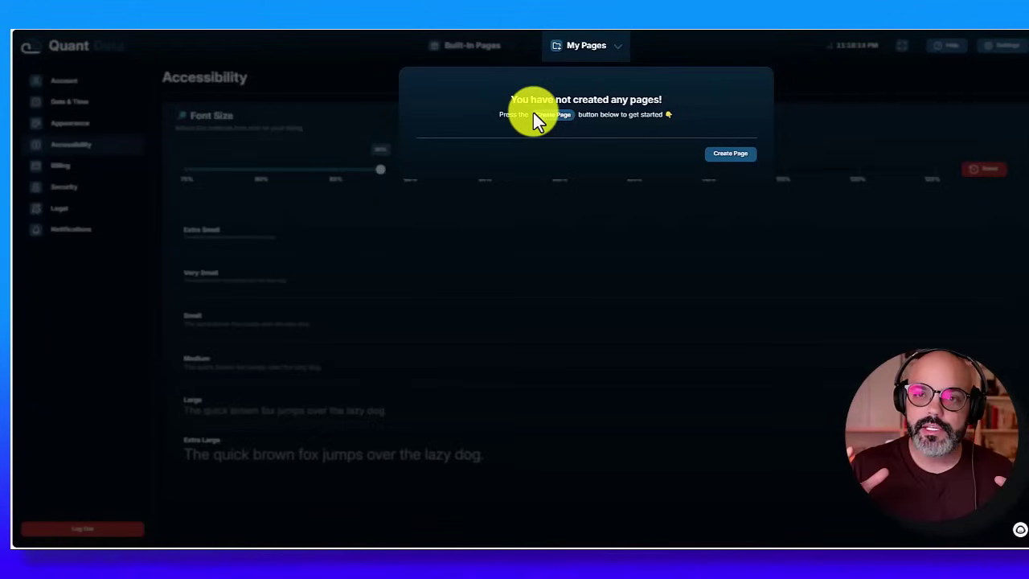
click(472, 45)
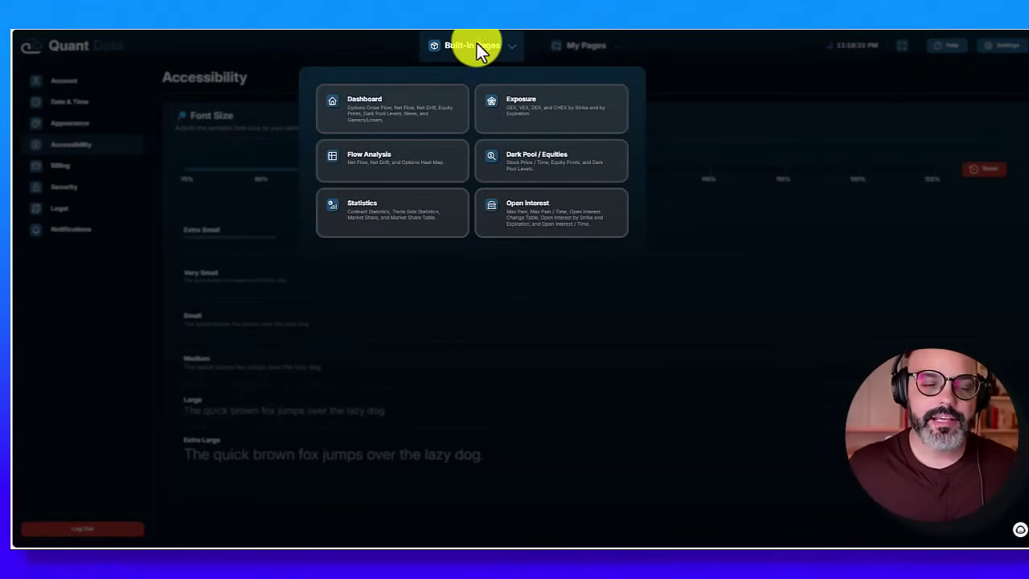
click(370, 110)
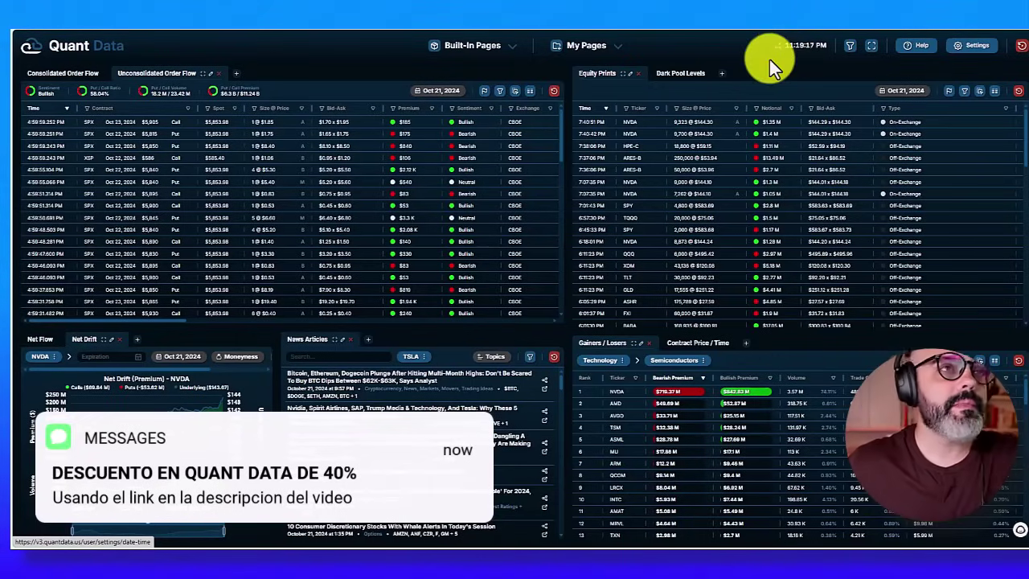
Step: Set the page-wide ticker filter on the dashboard to NVDA, TSLA and AAPL
click(851, 49)
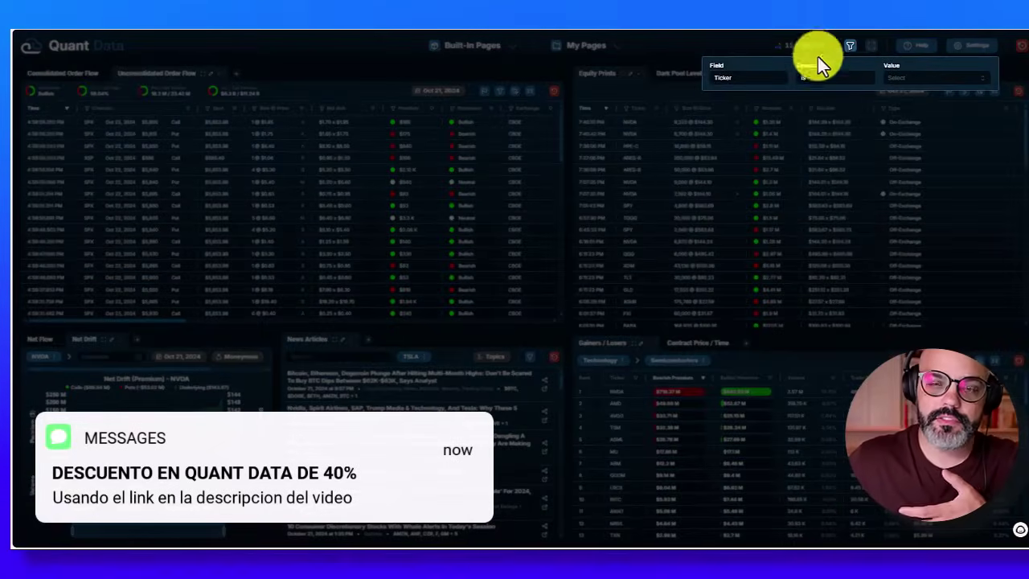
click(909, 74)
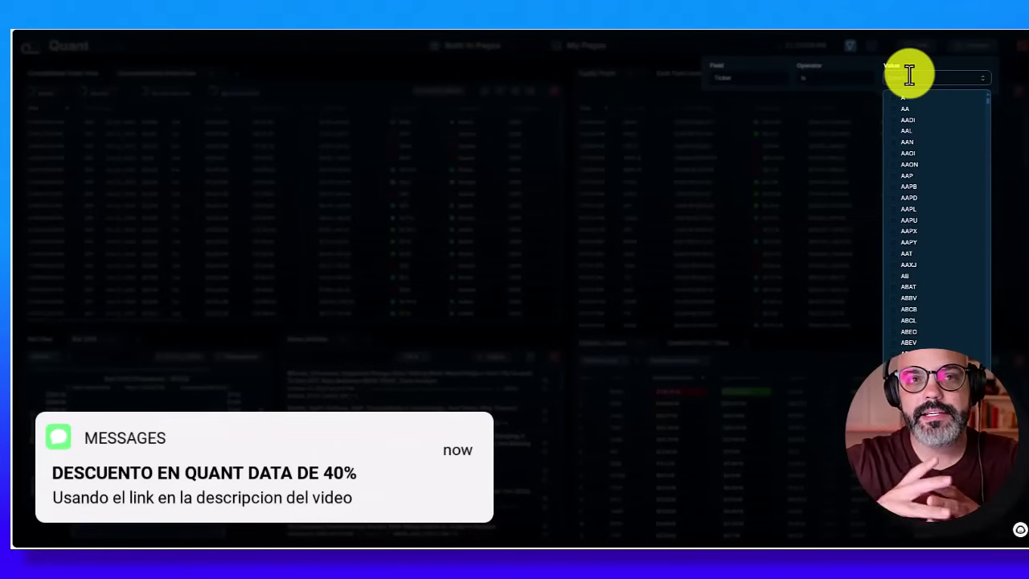
click(746, 56)
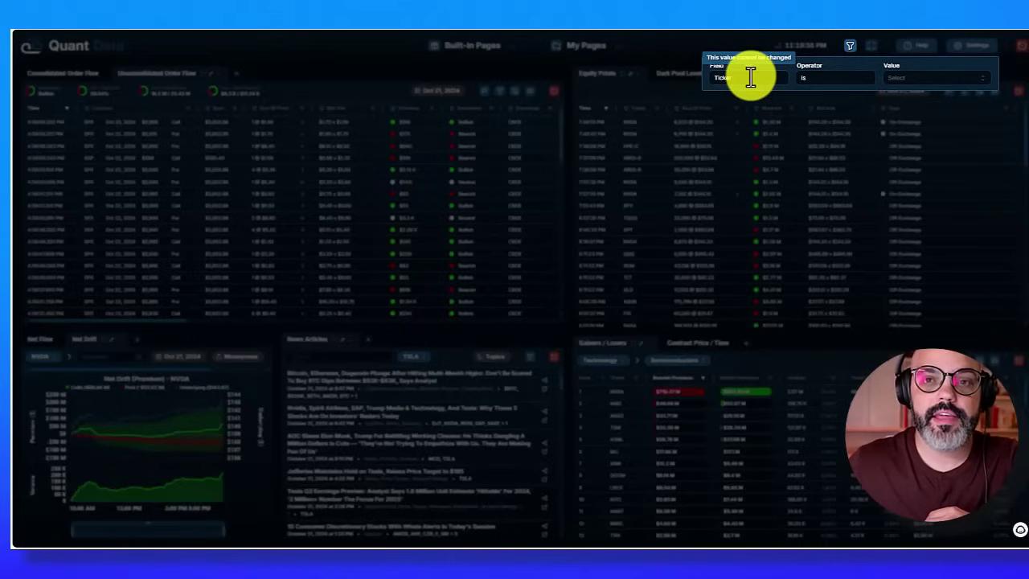
click(900, 82)
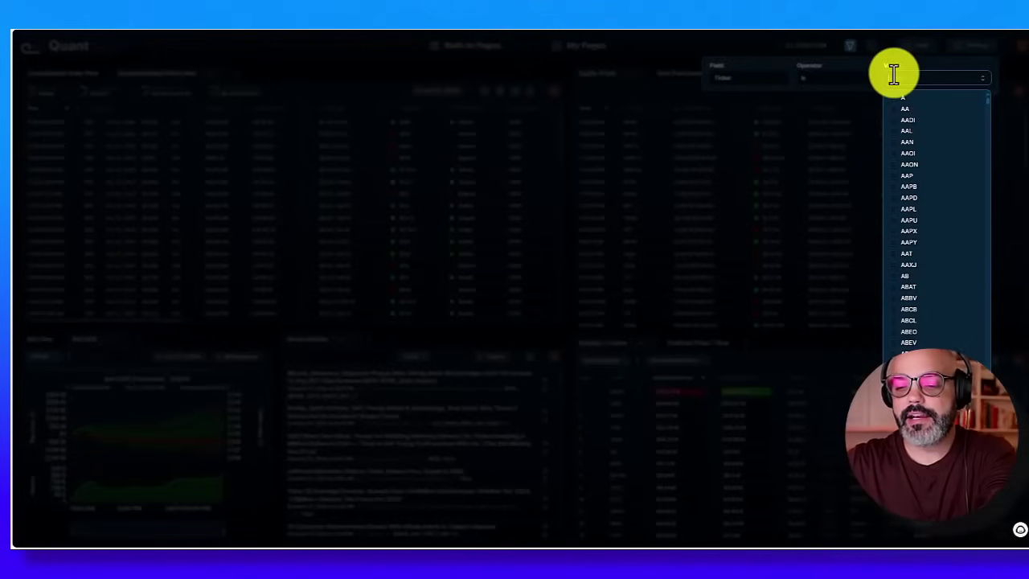
text(NVDA)
key(Return)
text(TSLA)
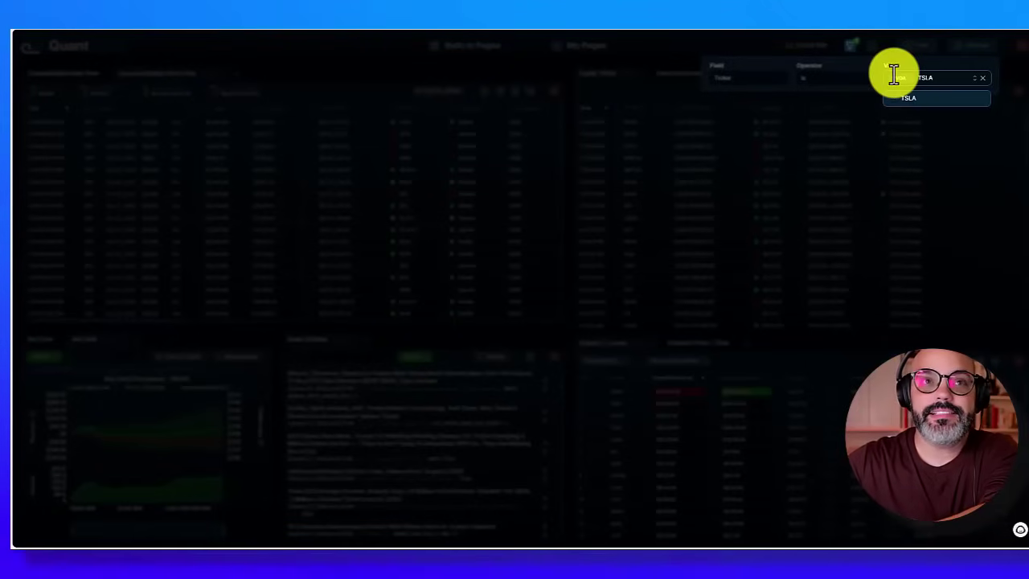
key(Return)
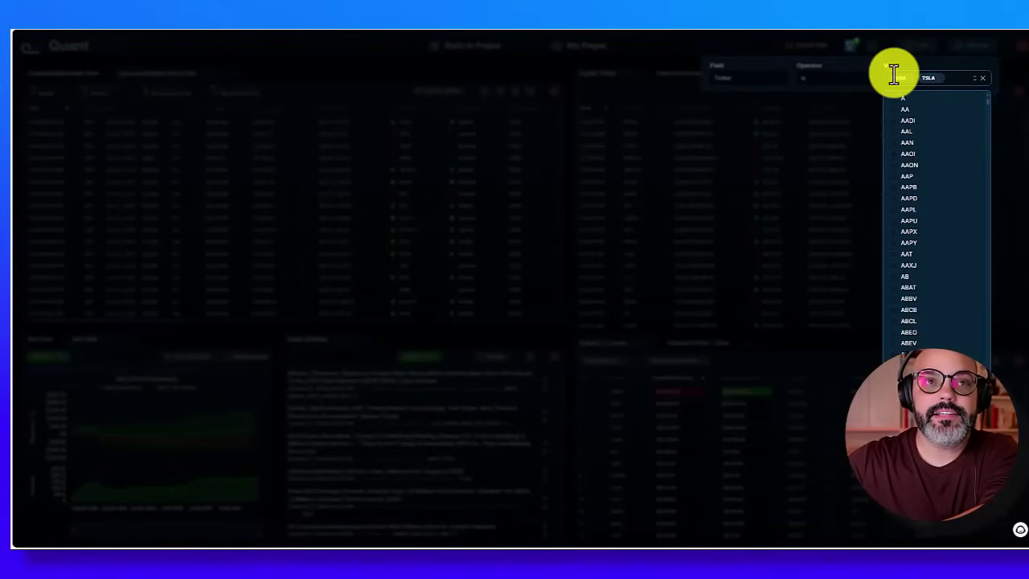
text(AAPL)
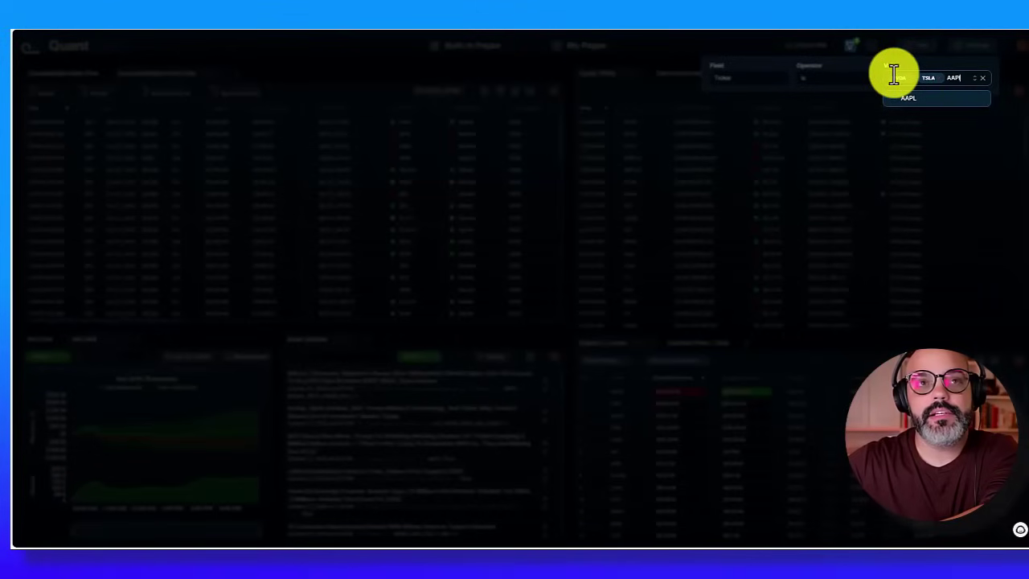
key(Return)
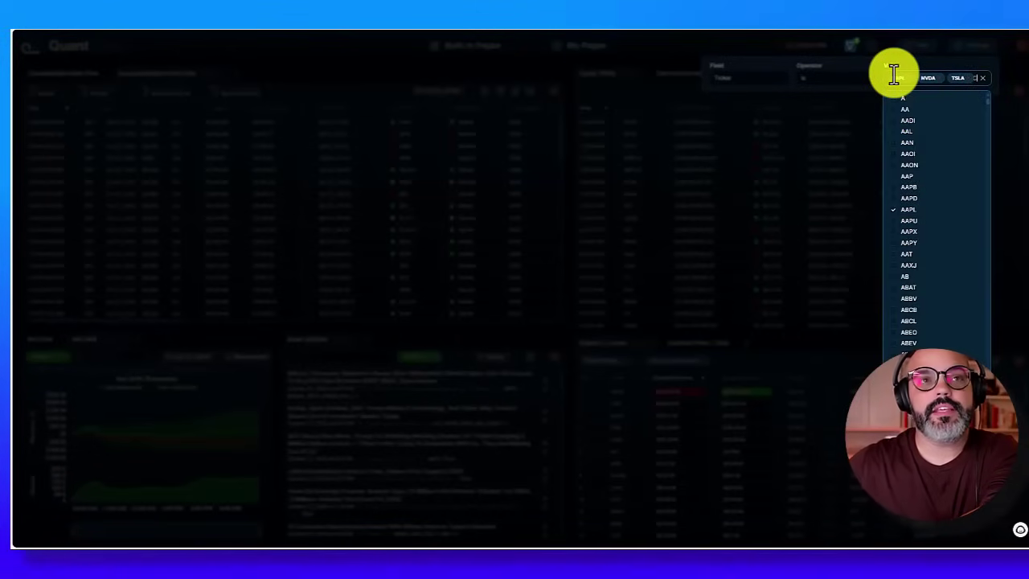
click(686, 81)
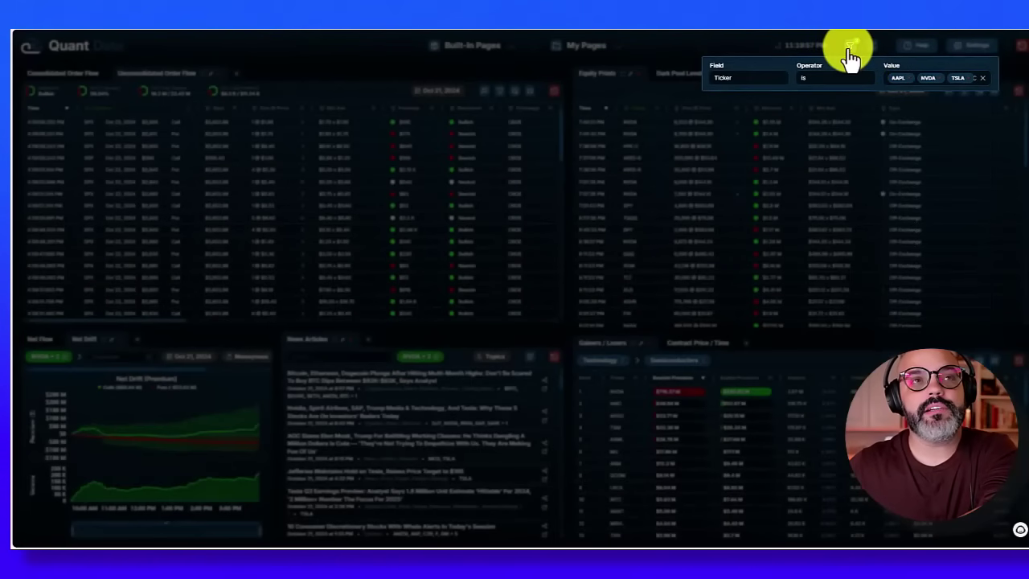
Step: Close the page-wide ticker filter and view the built-in Exposure page
click(686, 41)
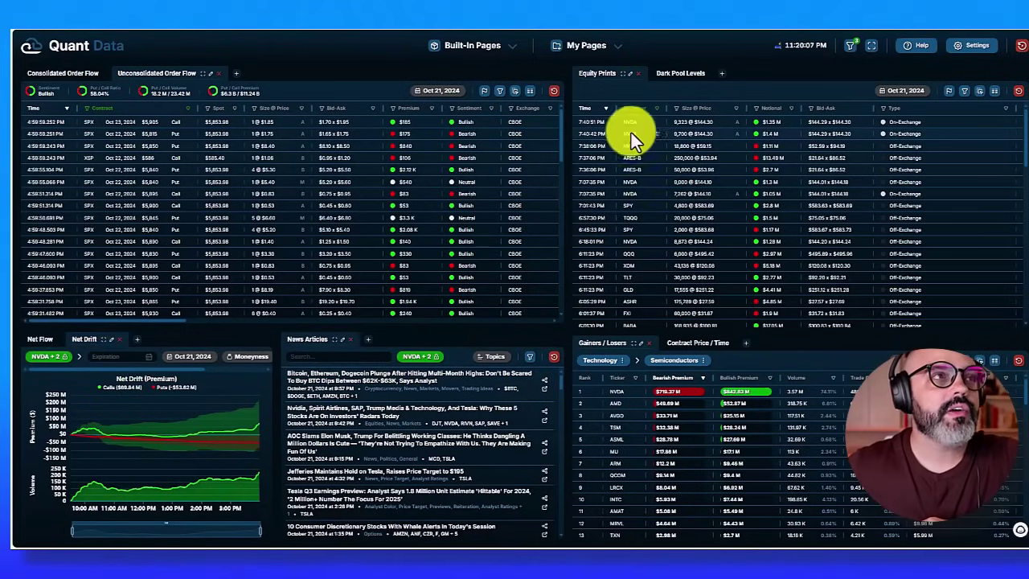
click(470, 46)
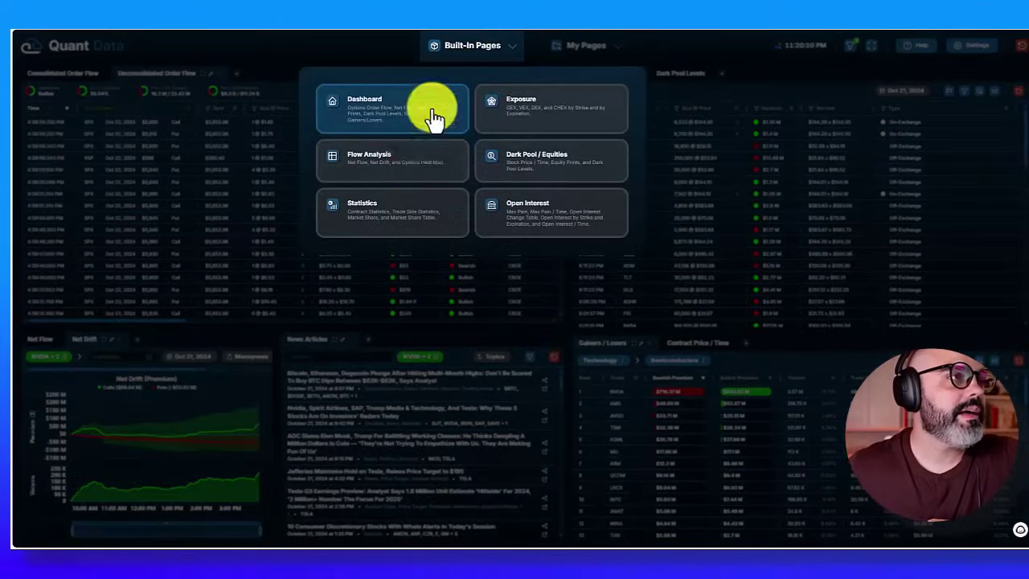
click(545, 109)
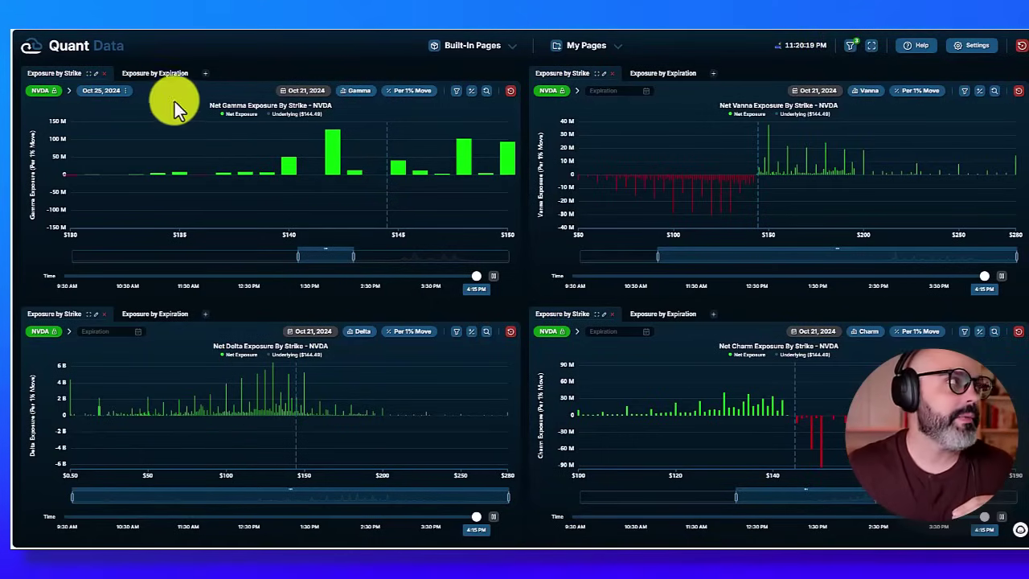
click(466, 46)
click(156, 198)
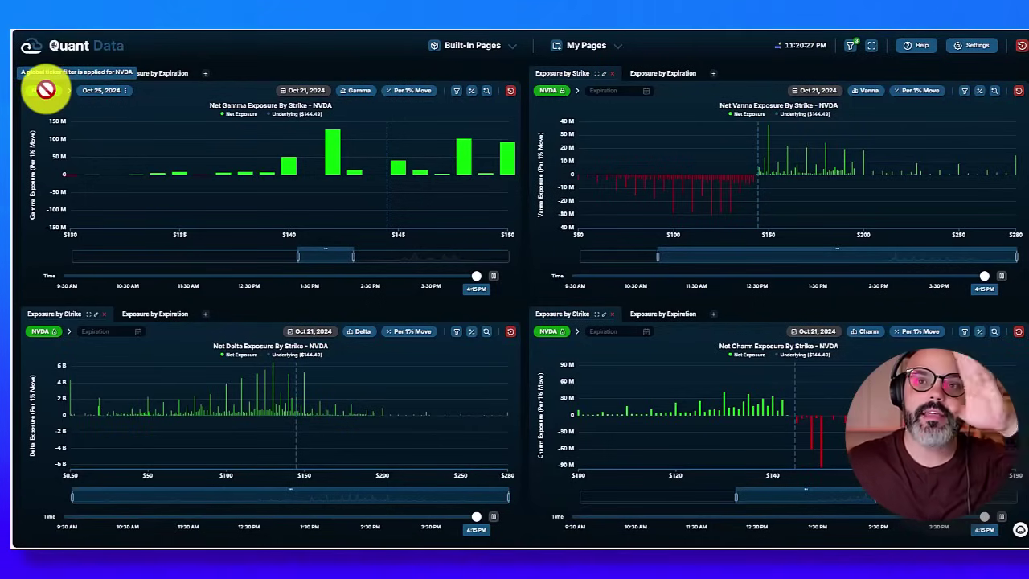
Step: Remove all selected tickers from the page-wide filter on the Exposure page
click(851, 45)
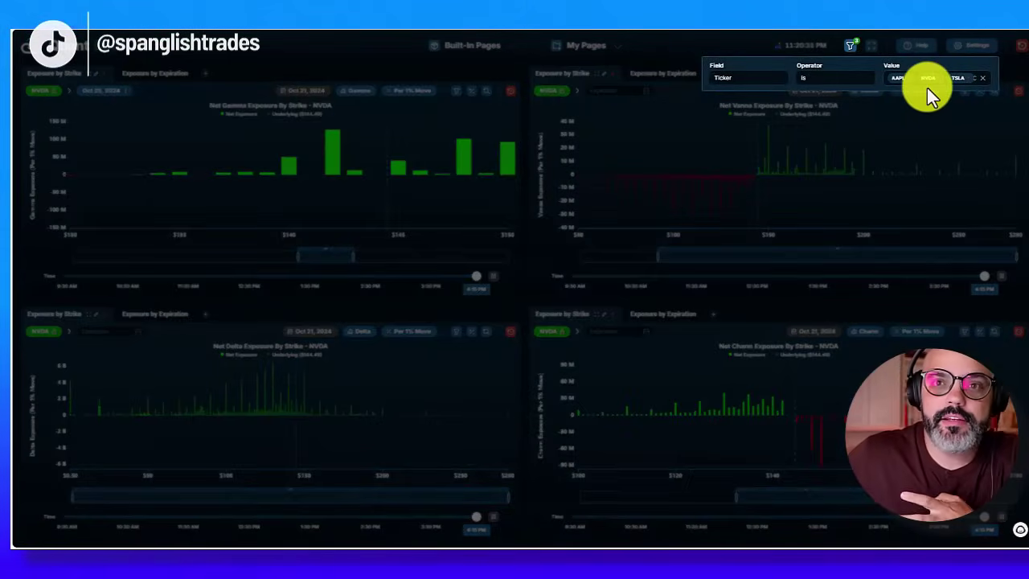
key(BackSpace)
key(BackSpace)
key(BackSpace)
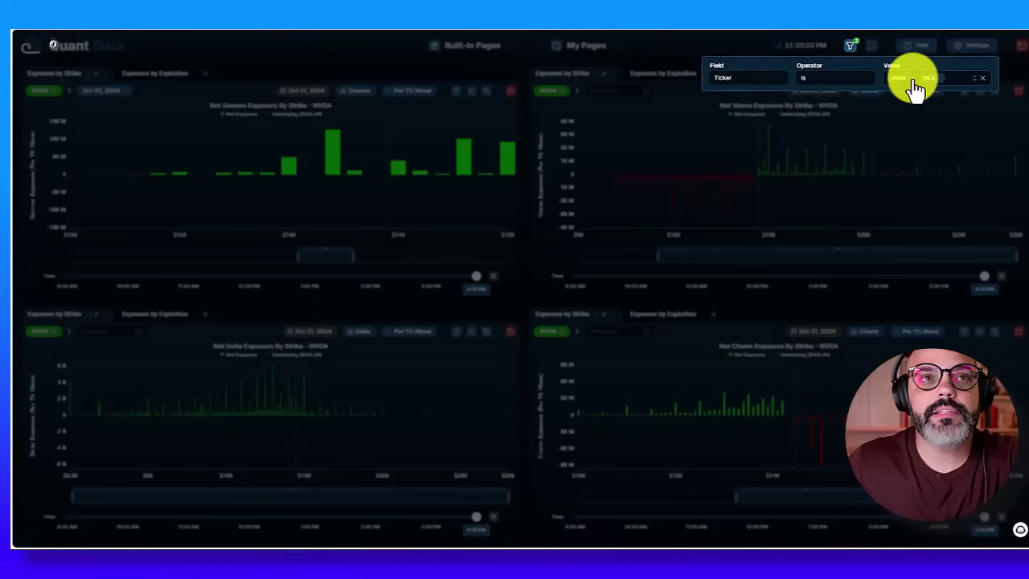
click(660, 52)
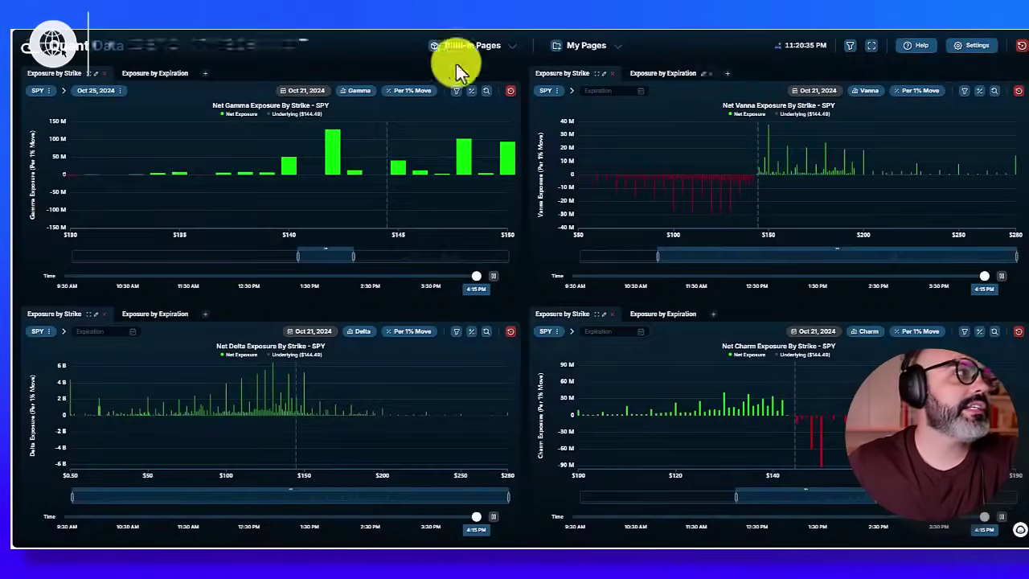
Step: Return to the built-in Dashboard page and view the filter groups for Consolidated Order Flow
click(498, 50)
click(367, 104)
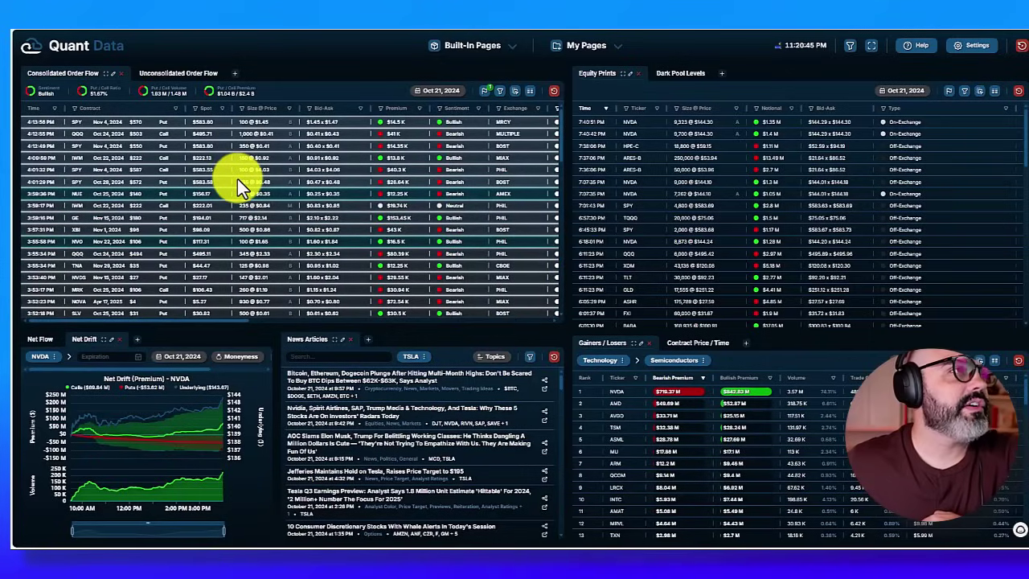
click(497, 95)
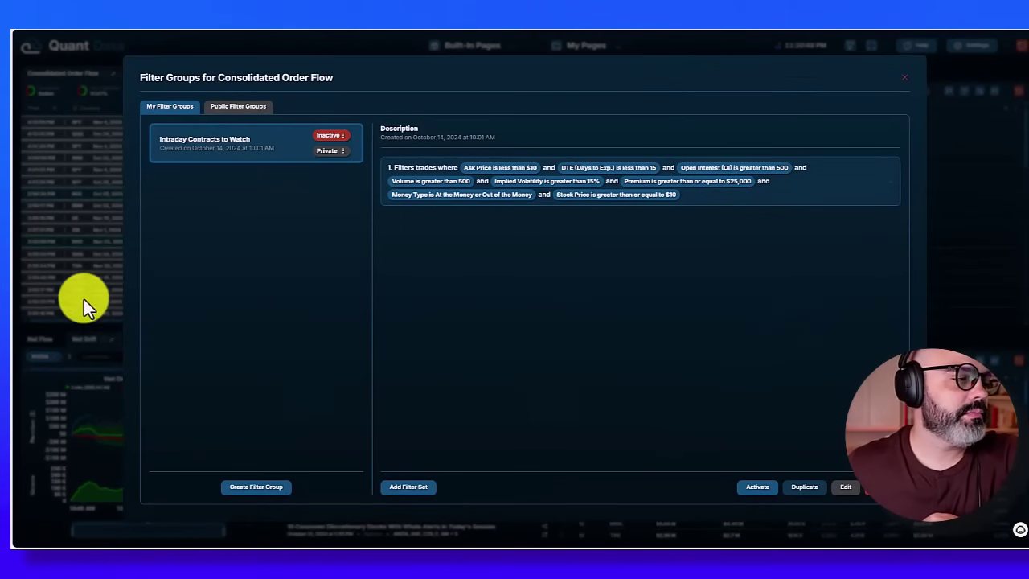
click(92, 242)
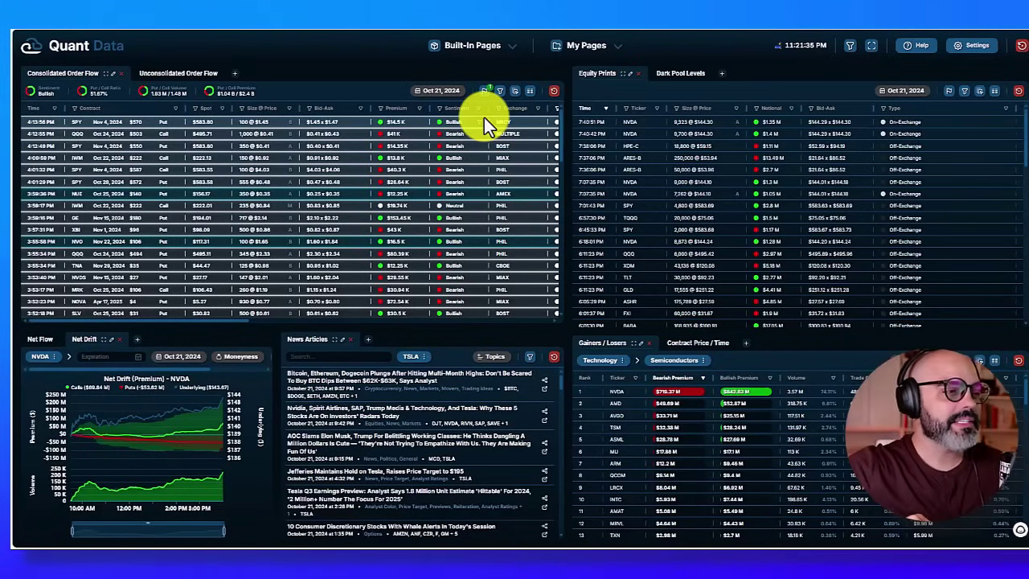
click(467, 48)
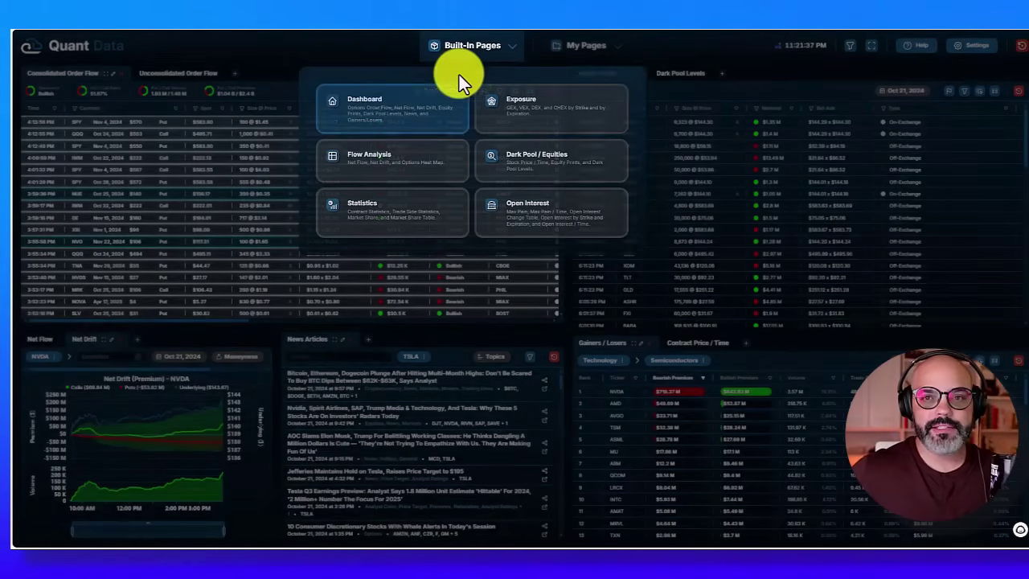
click(473, 46)
click(475, 36)
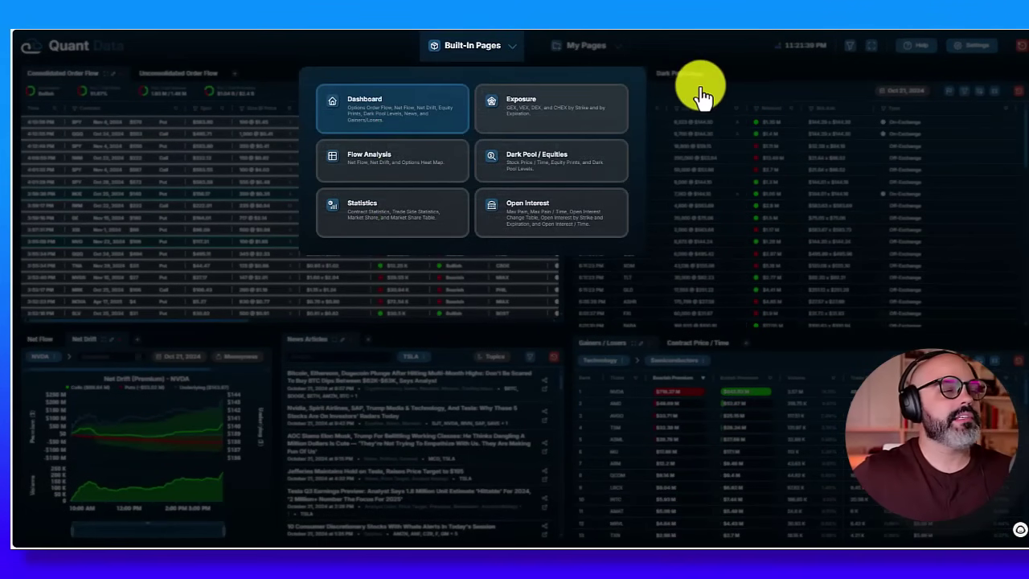
click(683, 92)
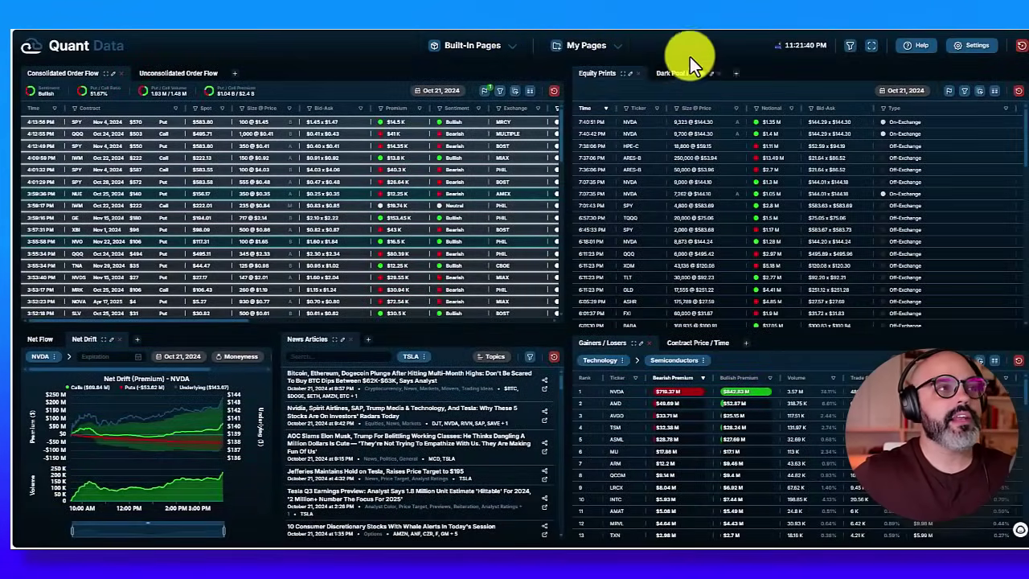
click(487, 98)
click(551, 101)
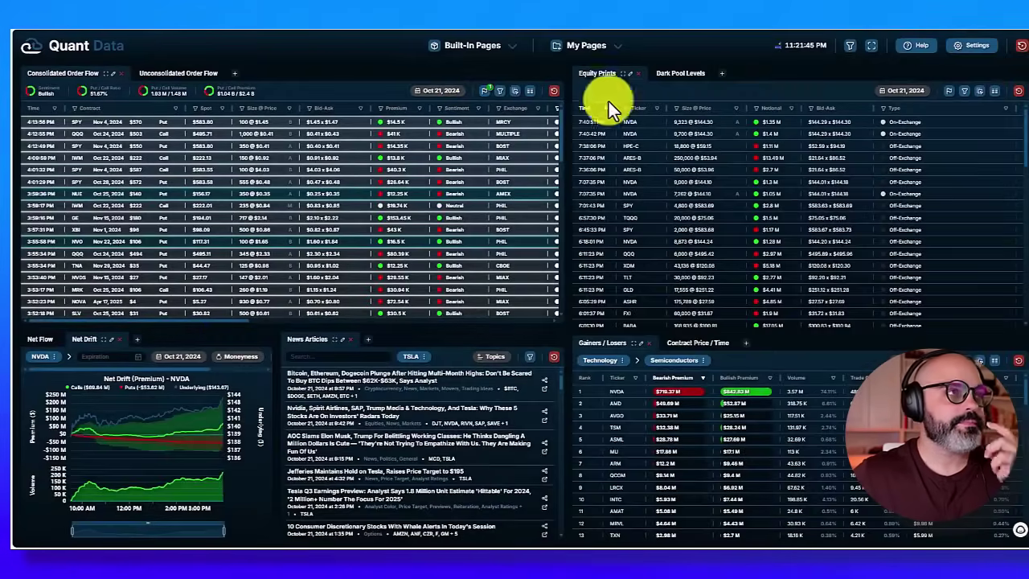
Step: Set the dashboard's page-wide ticker filter to TSLA, AAPL, AMZN and NVDA
click(850, 47)
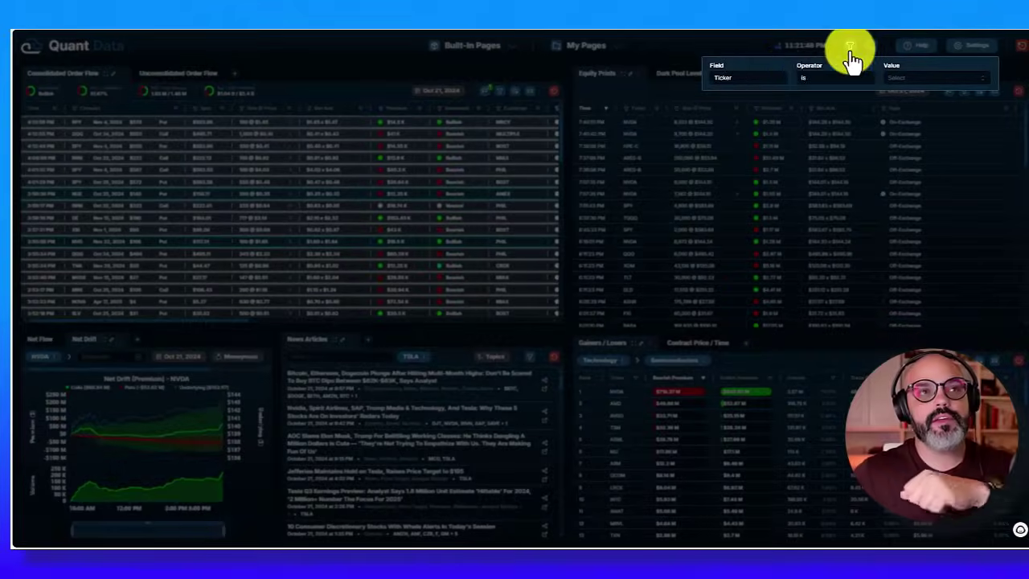
click(898, 81)
text(TSLA)
key(Return)
text(AAPL)
key(Return)
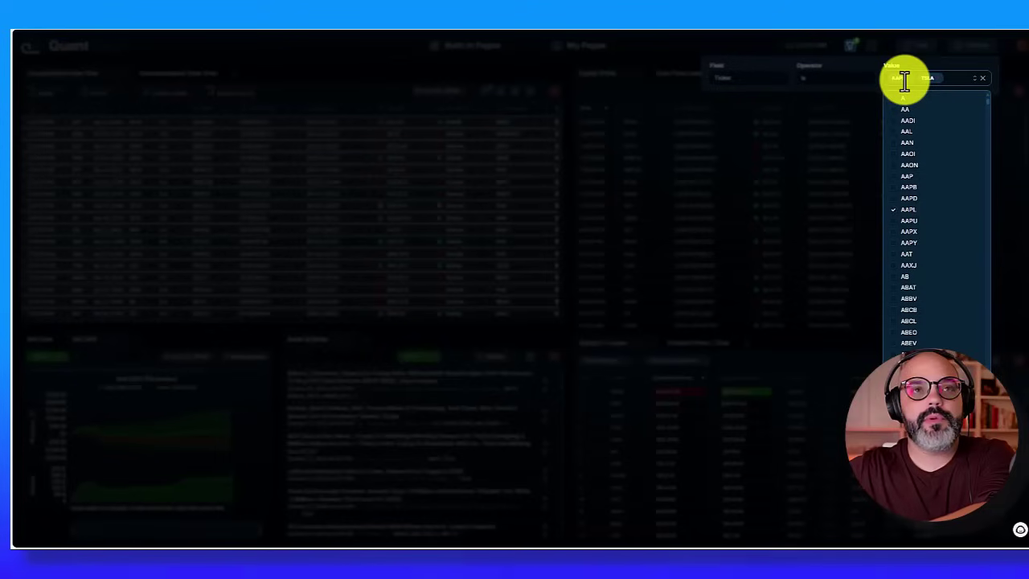
text(AMZN)
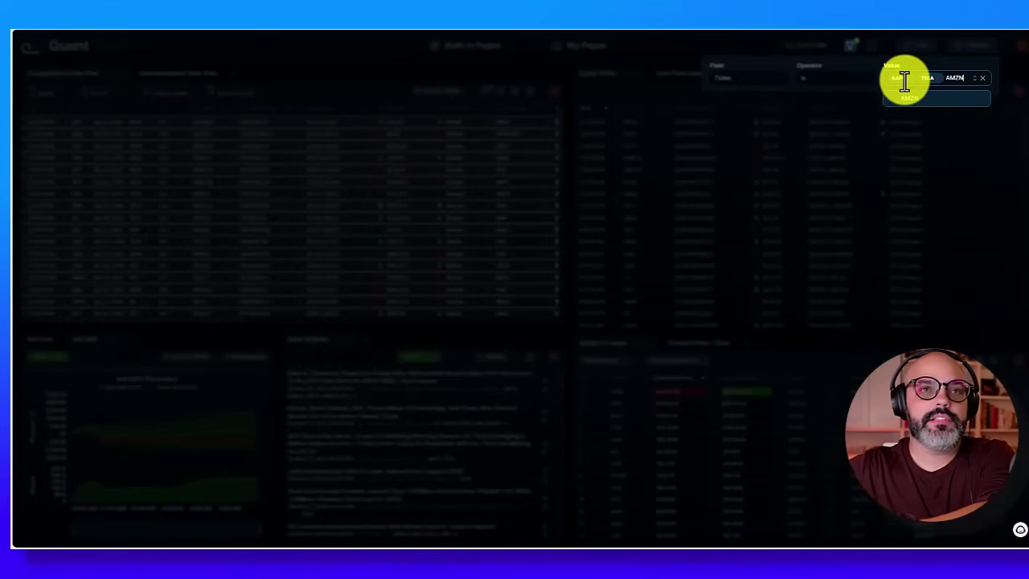
key(Return)
text(NVDA)
key(Return)
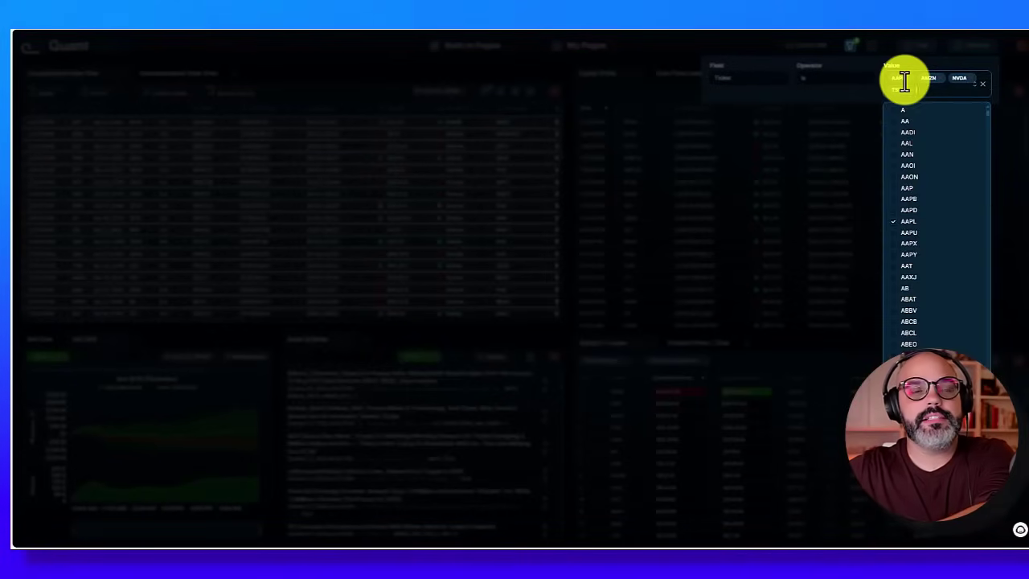
Step: Add SPY and QQQ to the page-wide ticker filter and close it
text(SPY)
key(Return)
text(WW)
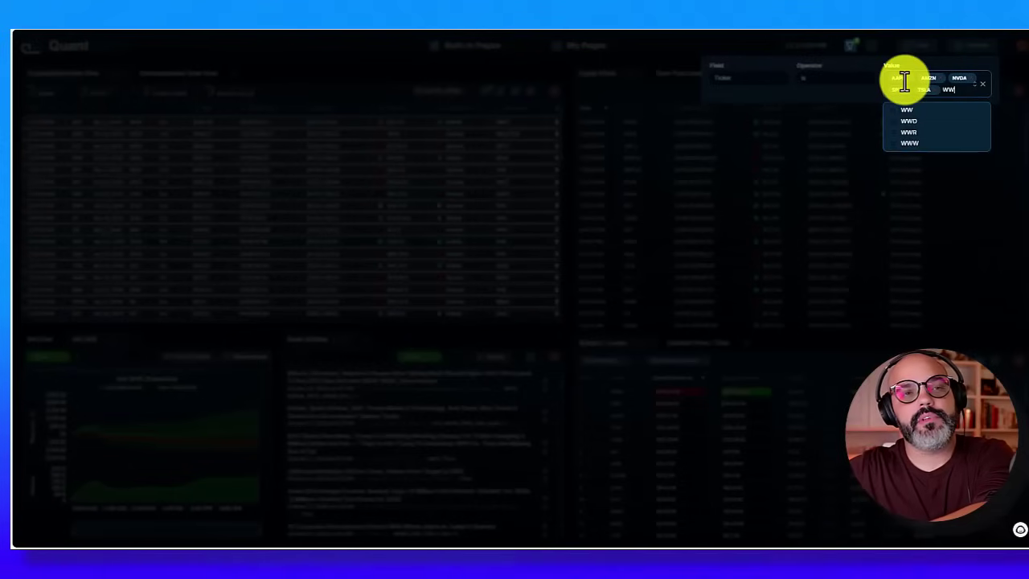
key(BackSpace)
key(BackSpace)
text(QQQ)
key(Return)
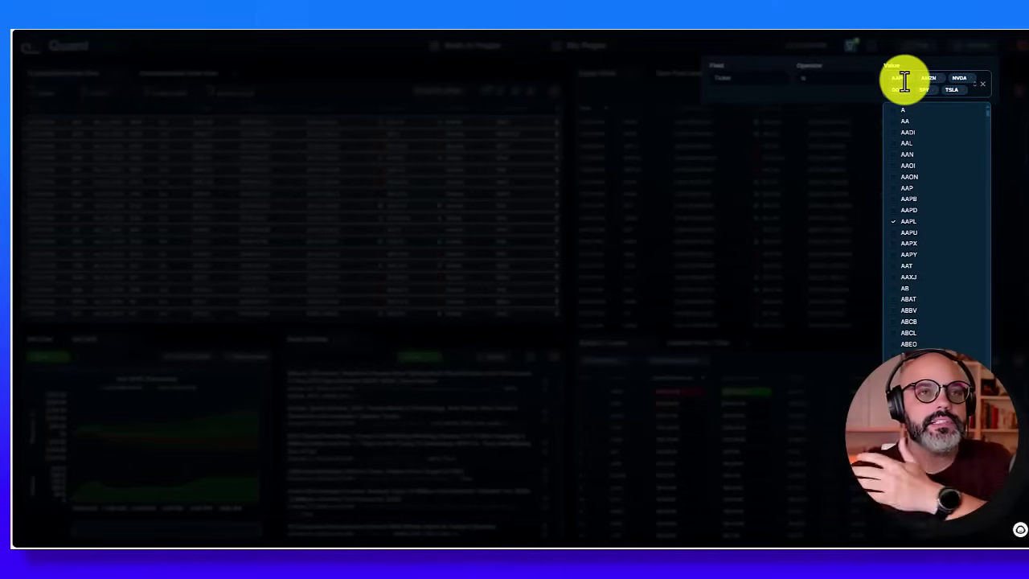
click(864, 156)
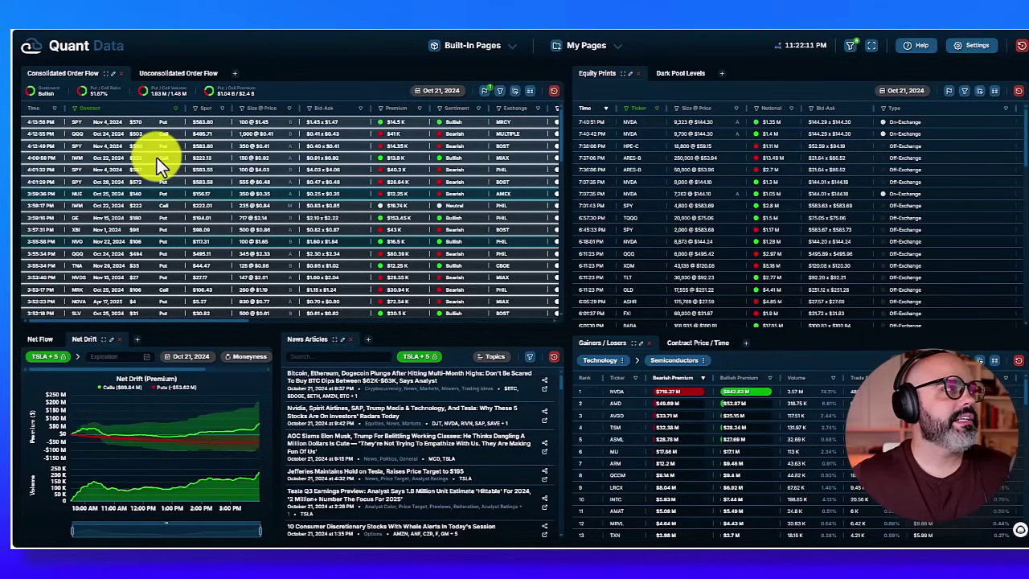
Step: Review the tickers selected in the page-wide filter against the dashboard tables
click(851, 46)
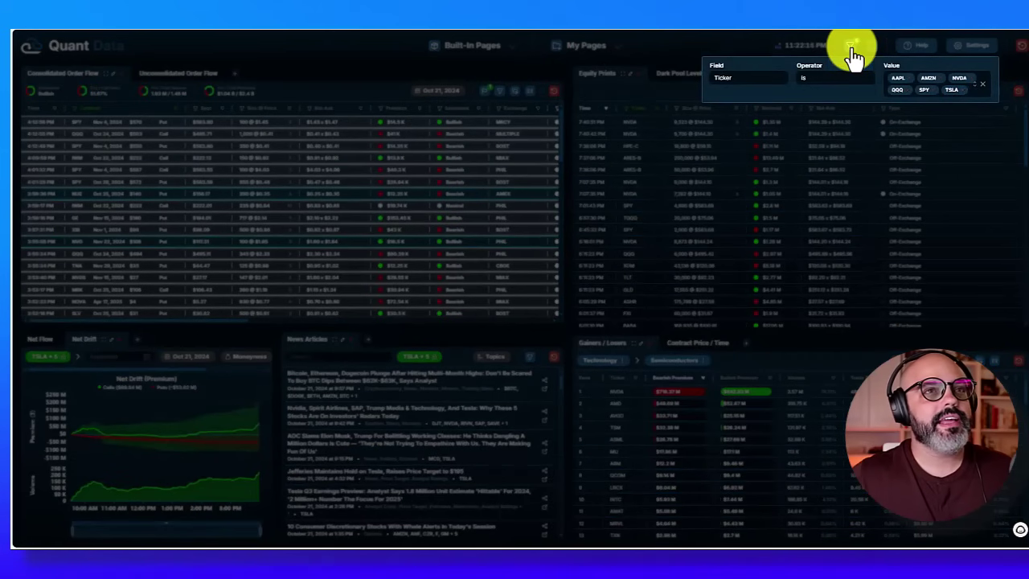
click(323, 70)
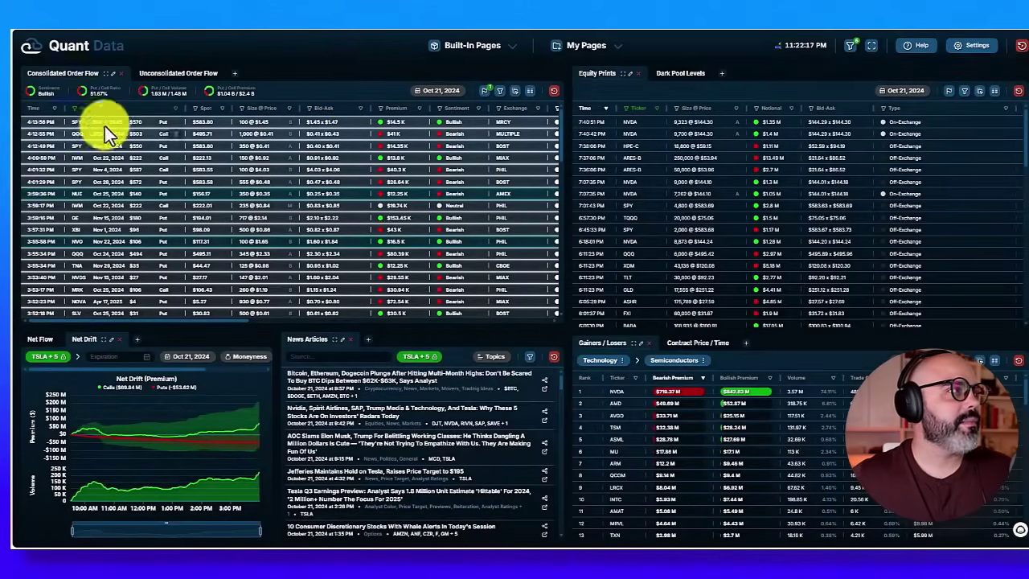
click(850, 46)
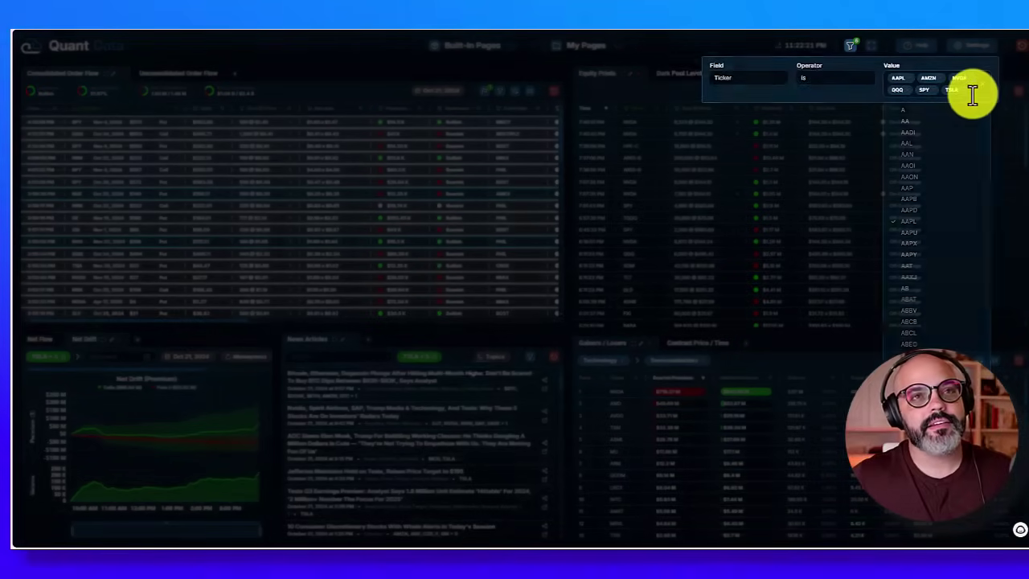
click(965, 92)
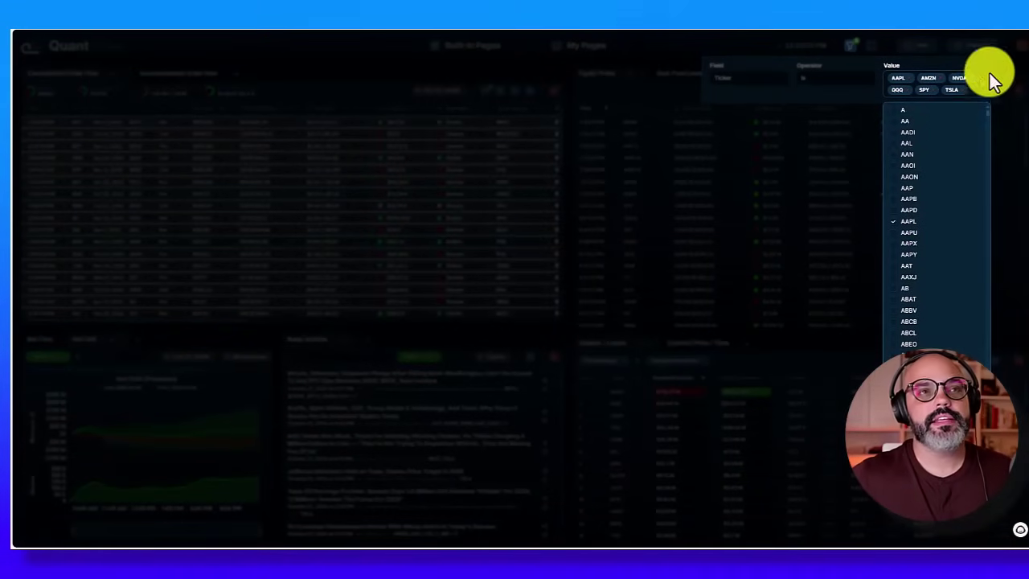
click(846, 166)
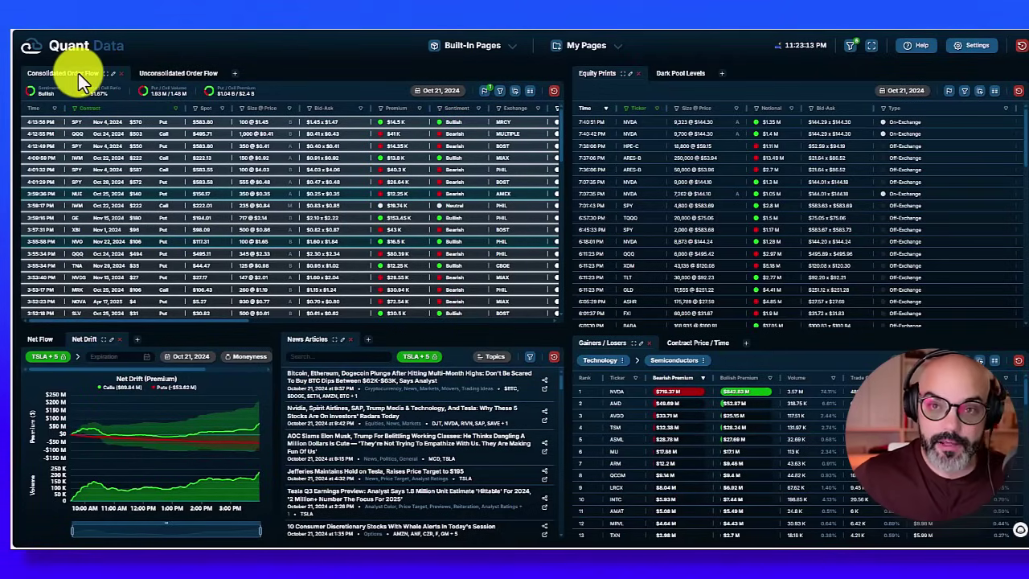
Step: Compare the Unconsolidated Order Flow table with the Consolidated Order Flow table on the dashboard
click(165, 74)
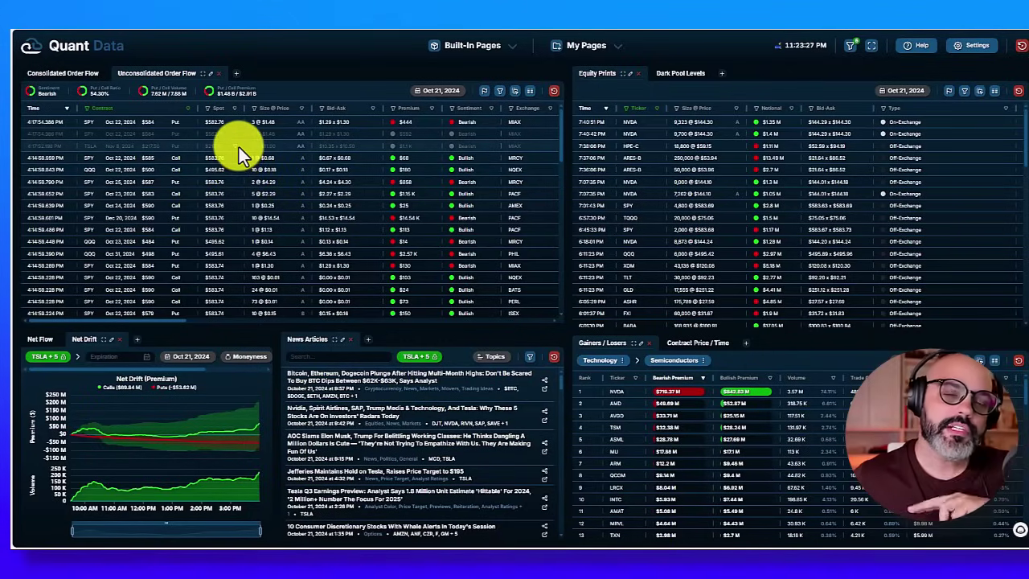
click(76, 74)
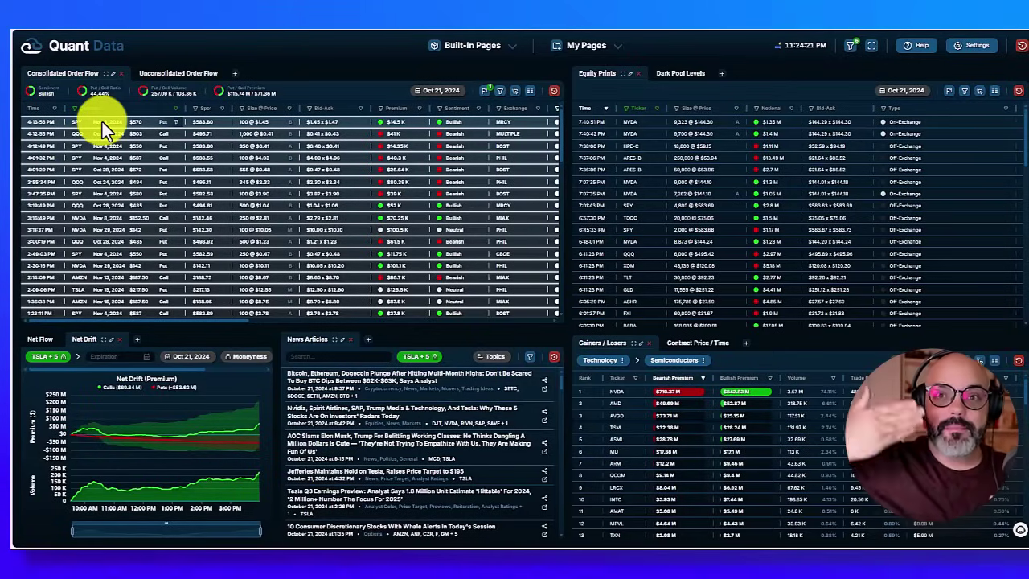
click(185, 74)
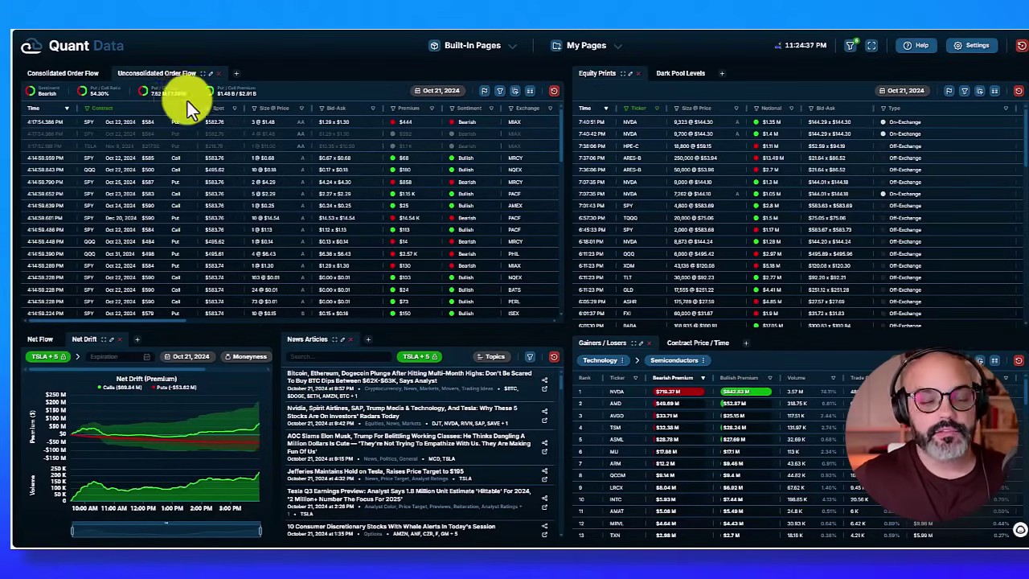
click(69, 81)
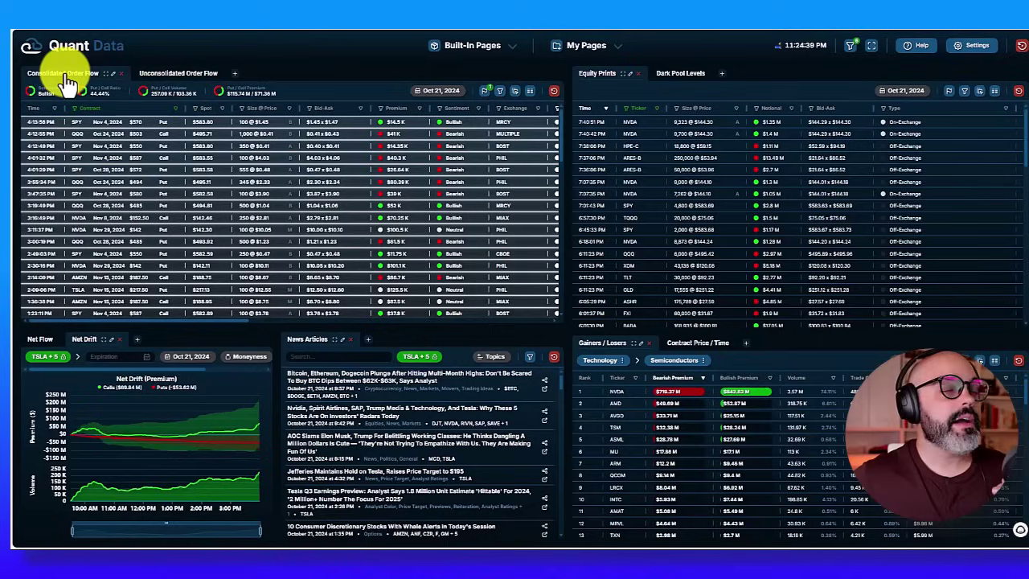
Step: Check the rename option of the Consolidated Order Flow tab, and view its table maximised before restoring it
click(113, 80)
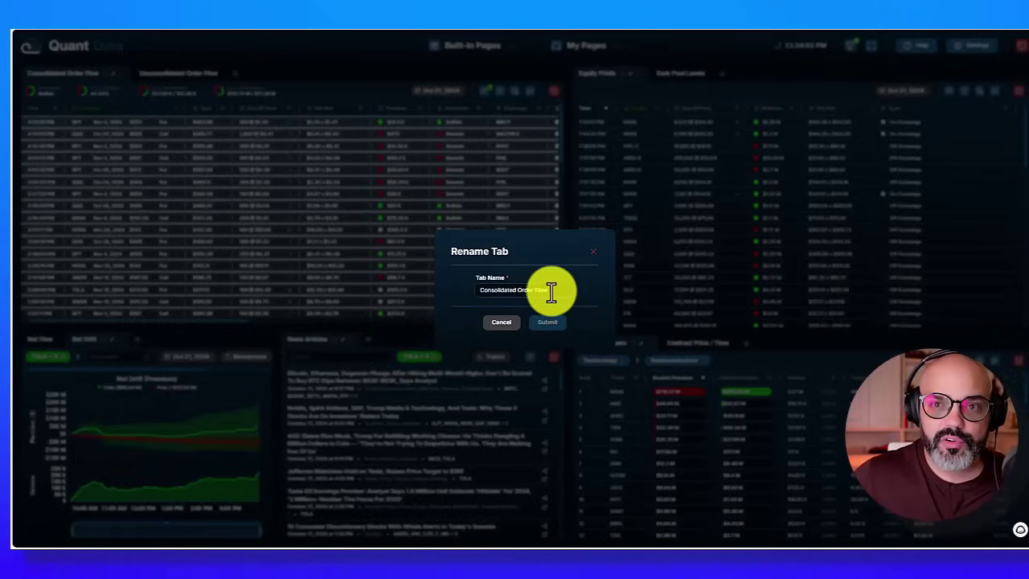
key(Escape)
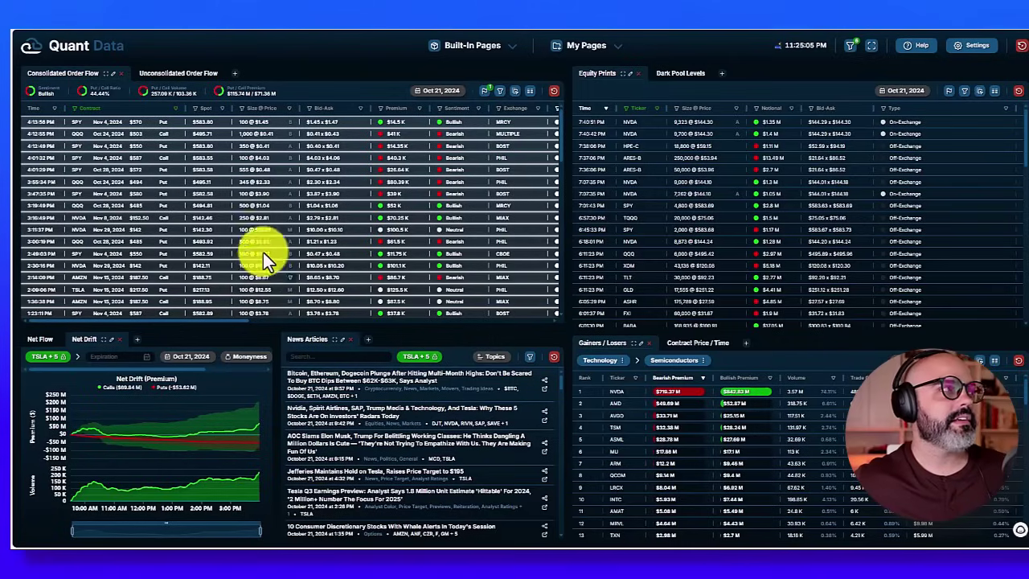
click(109, 85)
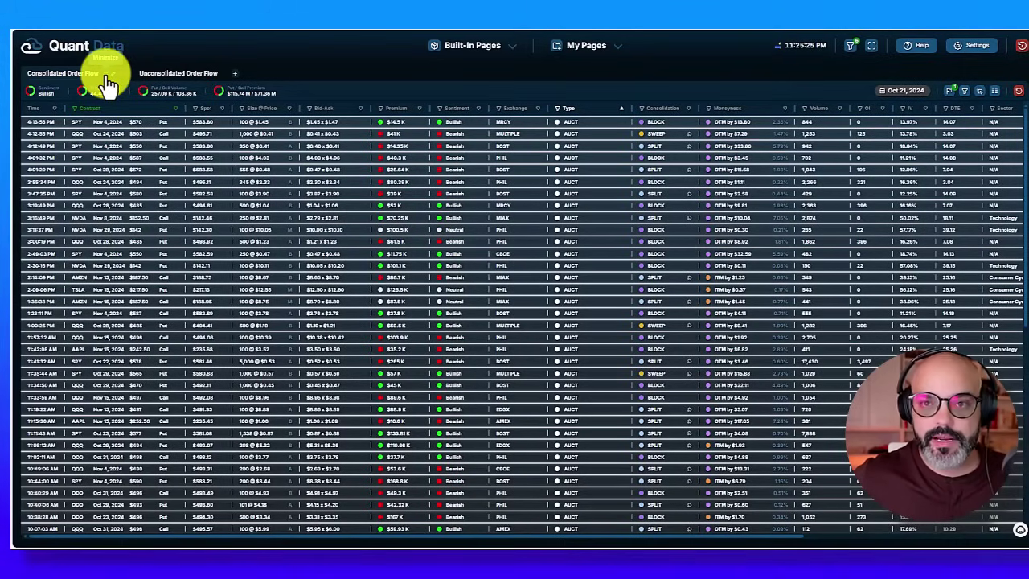
click(108, 77)
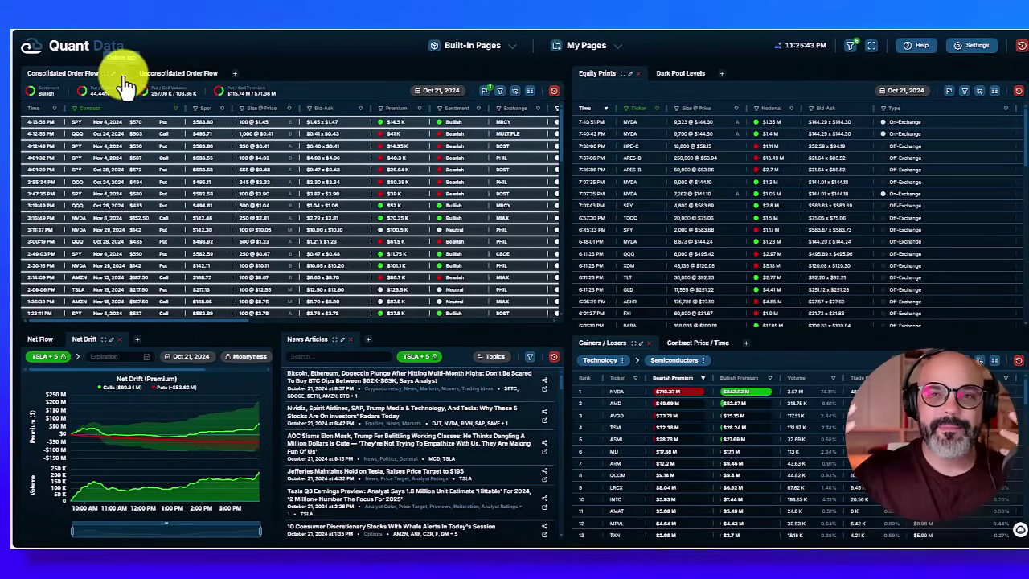
Step: Open the tool library for the order flow panel and preview the Equities tools: Equity Prints, Exchange Notifications, Stock Price / Time and Dark Pool Levels
click(235, 81)
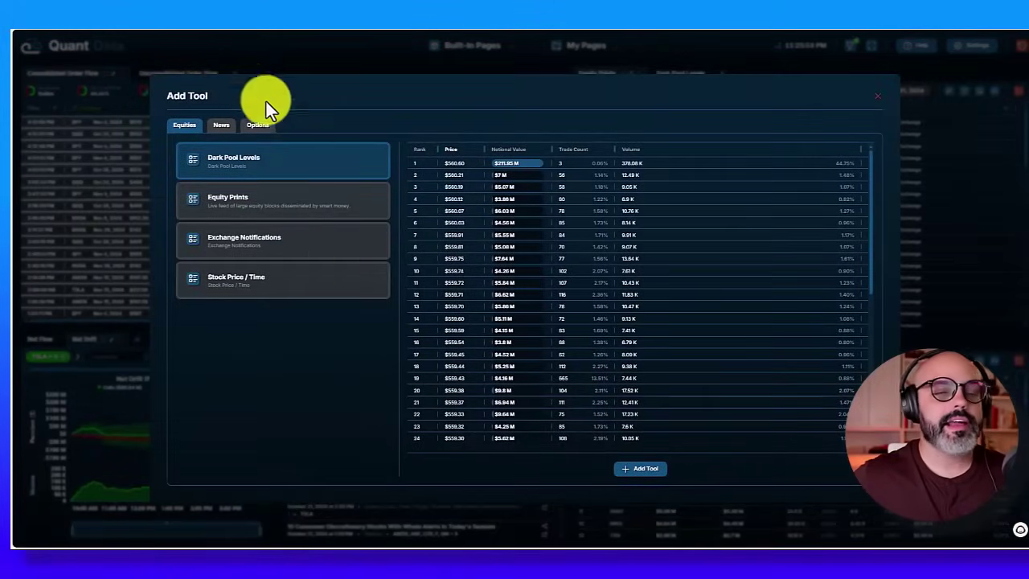
click(288, 210)
click(292, 248)
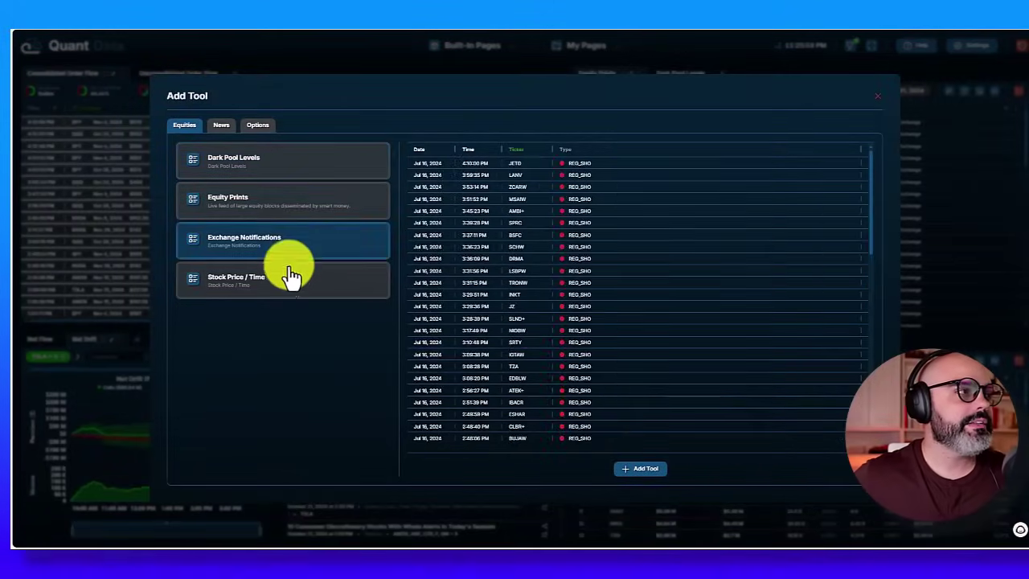
click(293, 281)
click(296, 202)
click(281, 165)
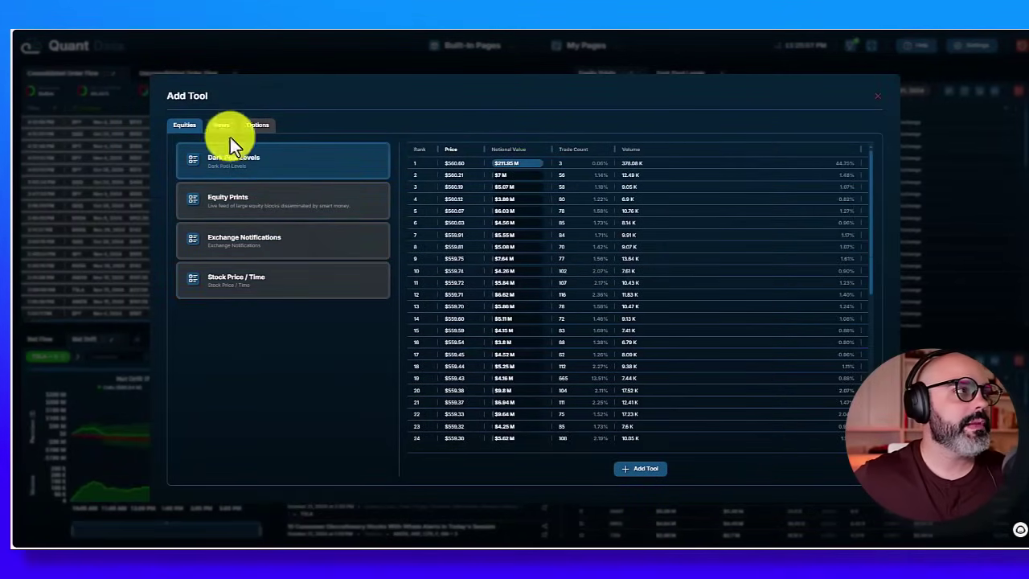
Step: Browse the News and Options categories of addable tools, and close the library without adding any tool
click(221, 125)
click(268, 128)
click(193, 132)
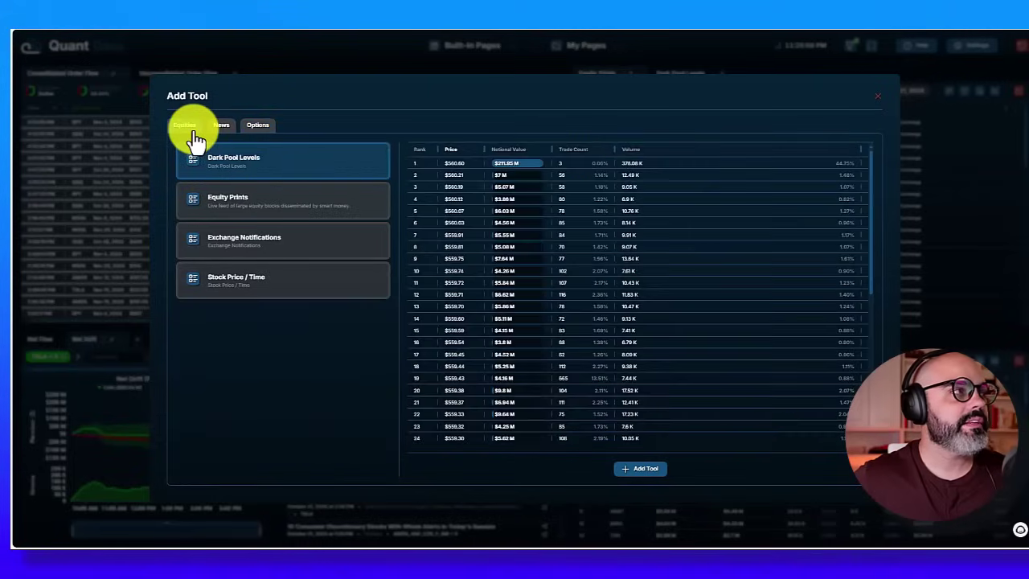
click(256, 133)
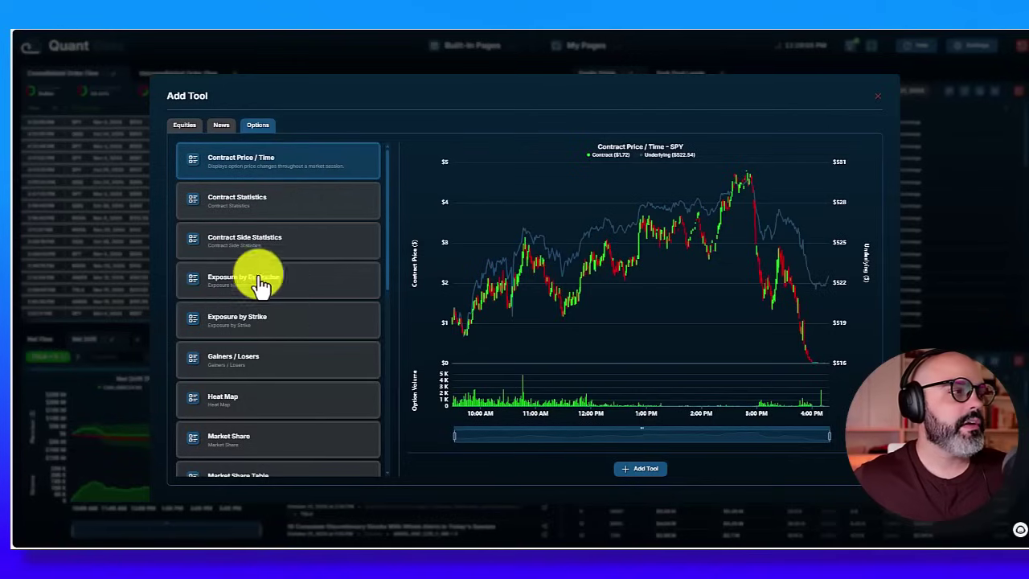
click(93, 156)
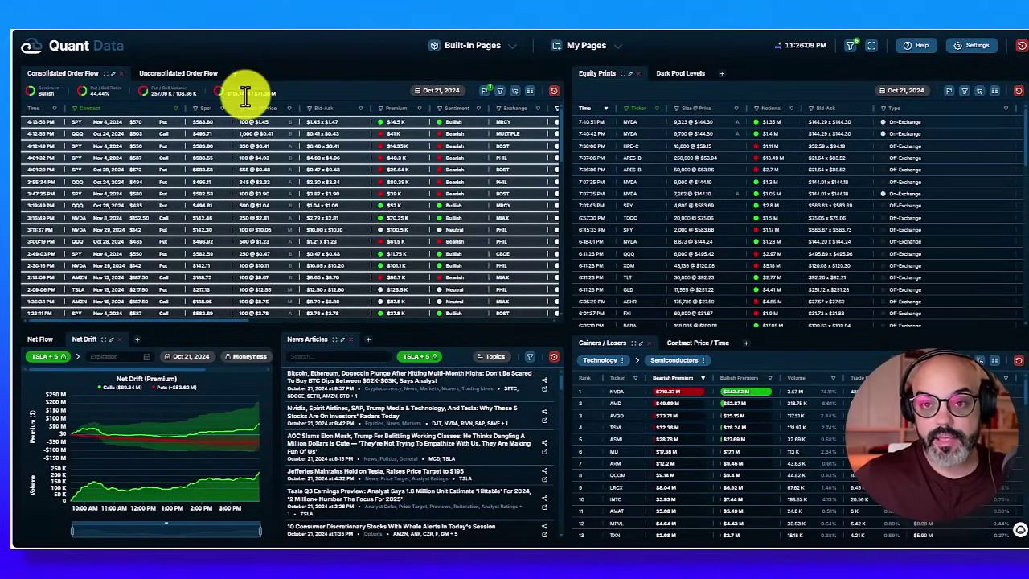
click(111, 76)
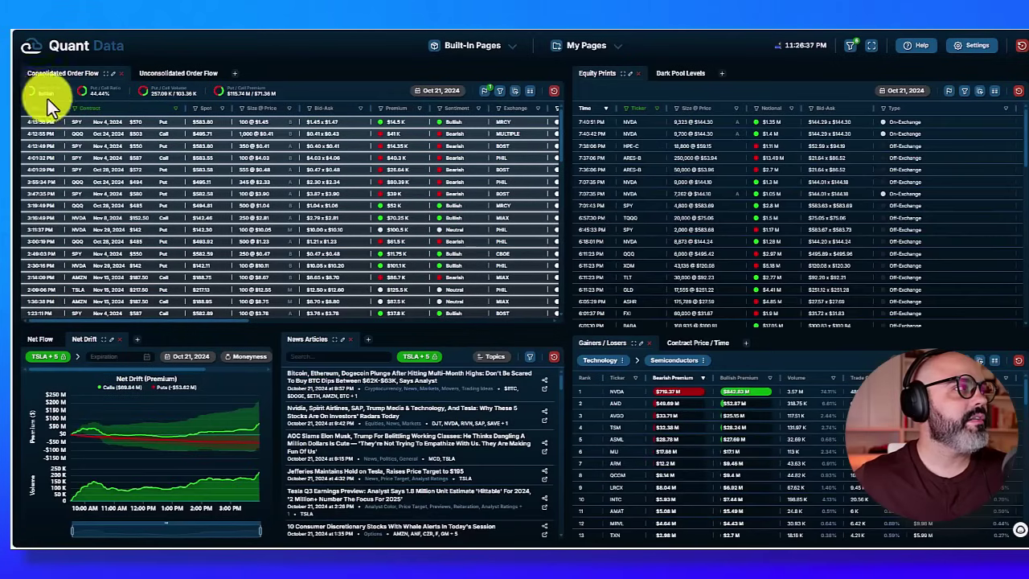
scroll(120, 218, down, 3)
scroll(137, 215, up, 3)
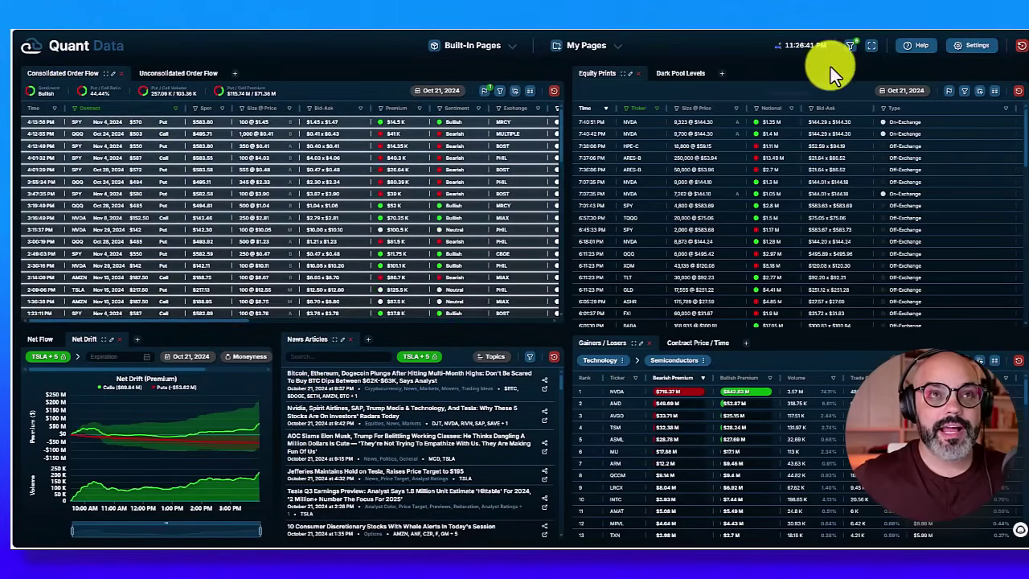
Step: Open the page-wide filter and remove all the selected tickers from its value
click(854, 49)
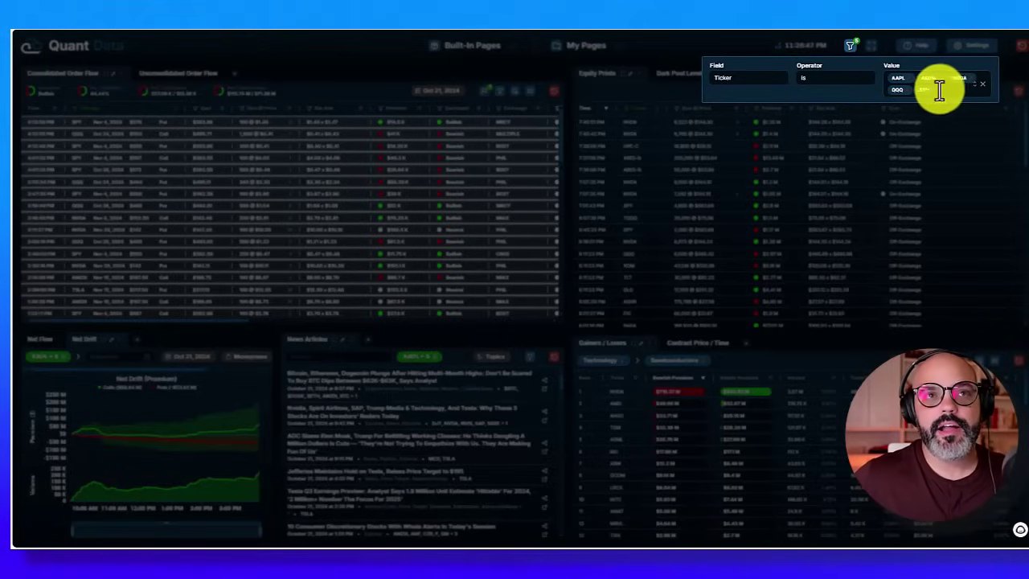
key(BackSpace)
key(BackSpace)
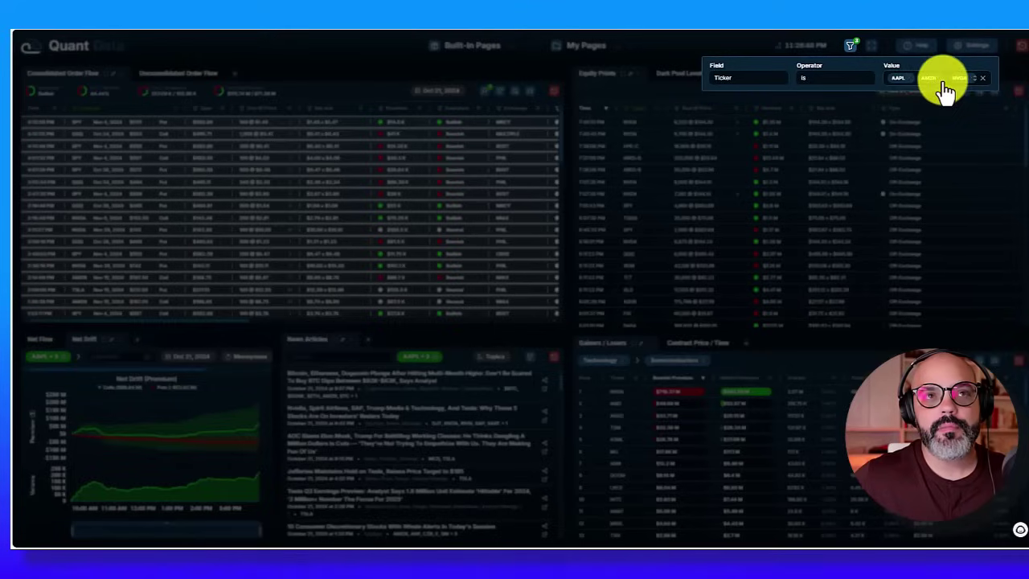
key(BackSpace)
key(BackSpace)
key(BackSpace)
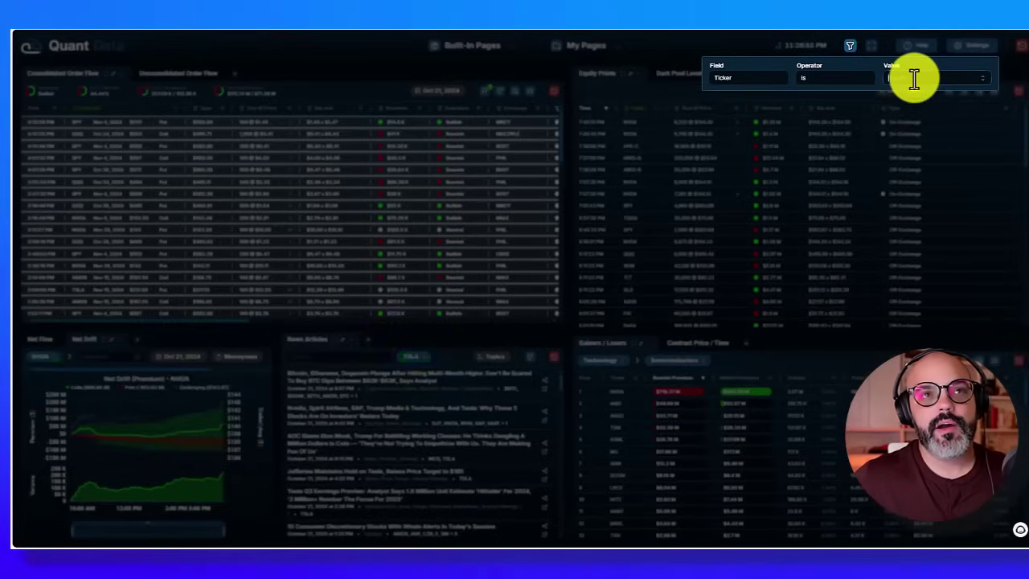
Step: Set SPY as the only ticker in the page-wide filter and close the filter
click(914, 78)
text(SPY)
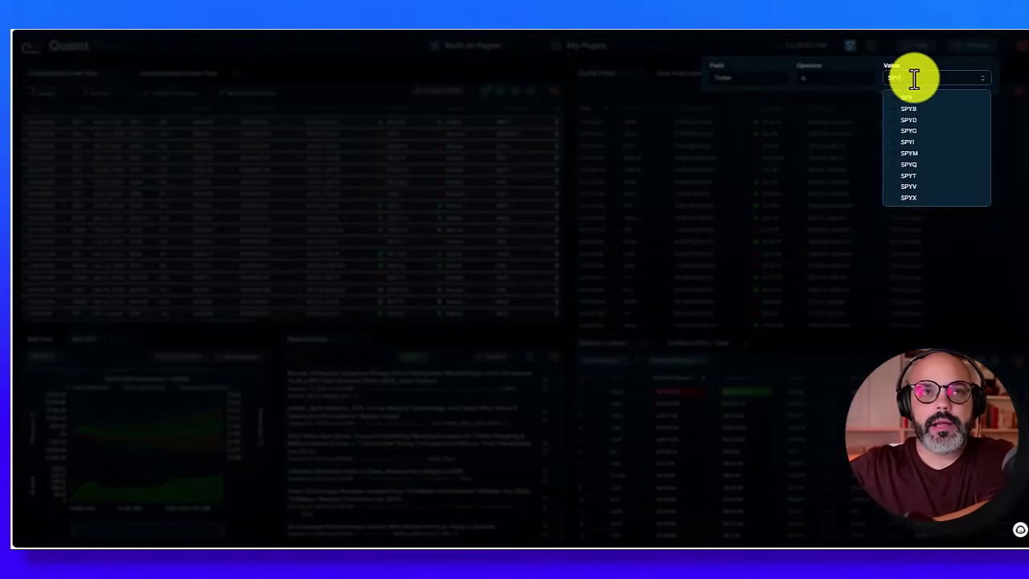
key(Return)
click(815, 168)
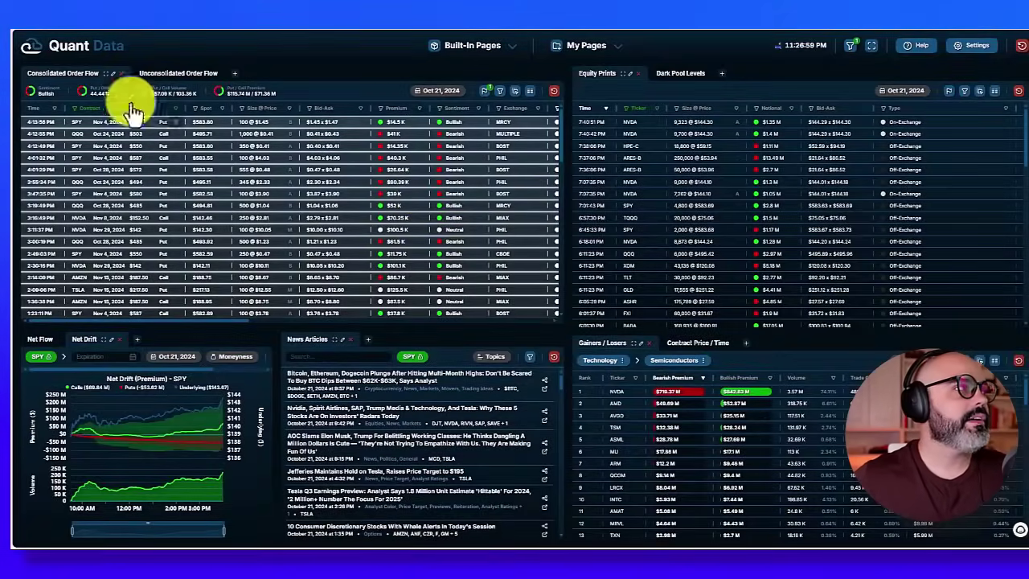
Step: View the Consolidated Order Flow table maximised and restore it to its normal size
click(105, 75)
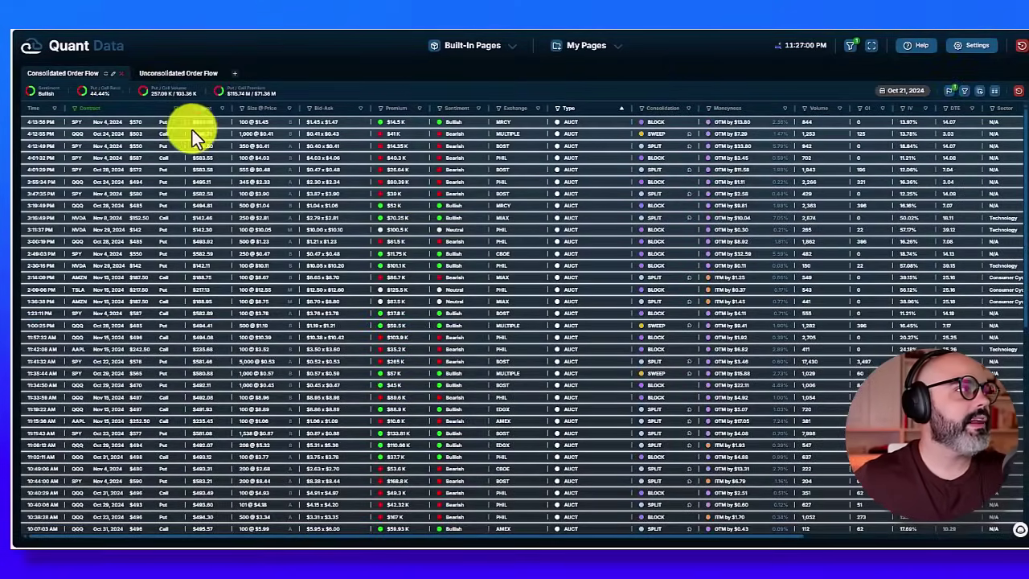
click(105, 77)
drag(73, 73, 50, 92)
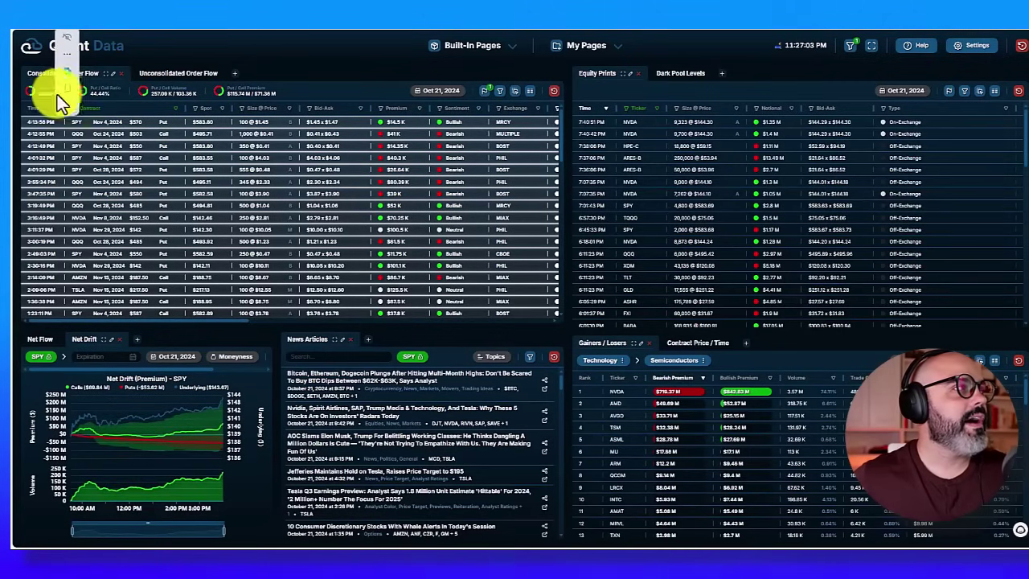
click(131, 161)
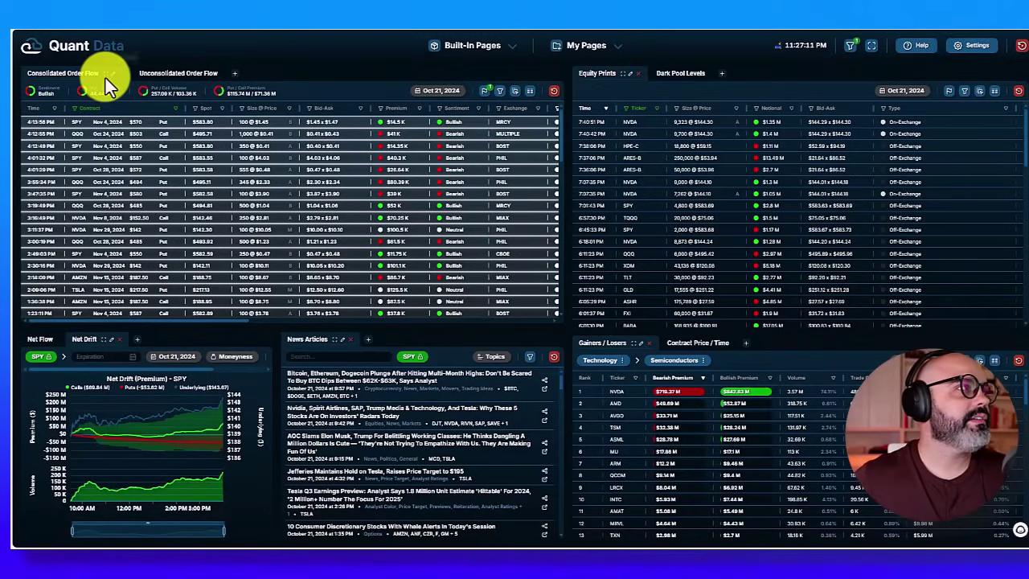
Step: Refresh the Consolidated Order Flow table for the SPY filter by switching to Unconsolidated Order Flow and back
click(170, 74)
click(77, 74)
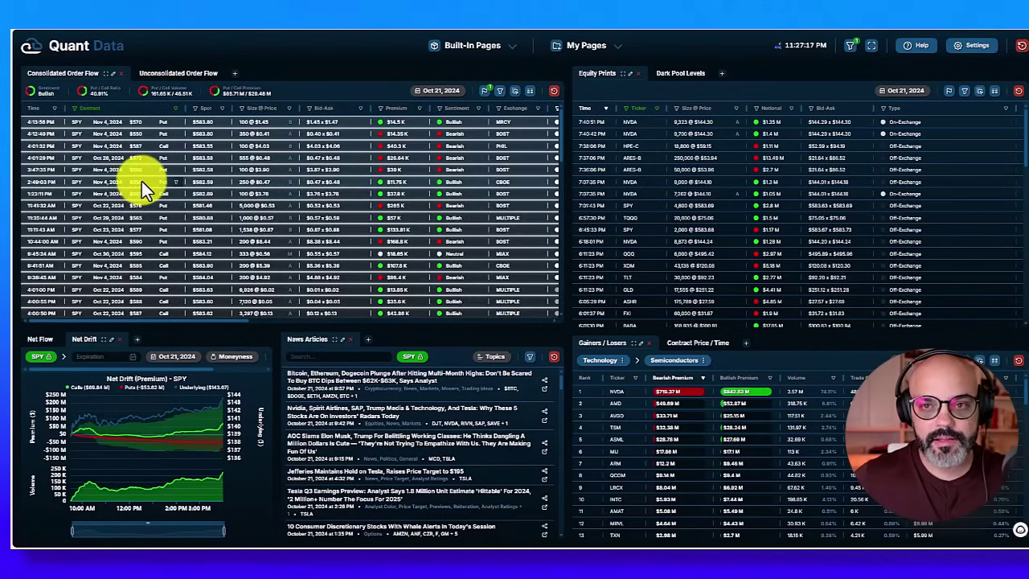
click(167, 73)
click(64, 74)
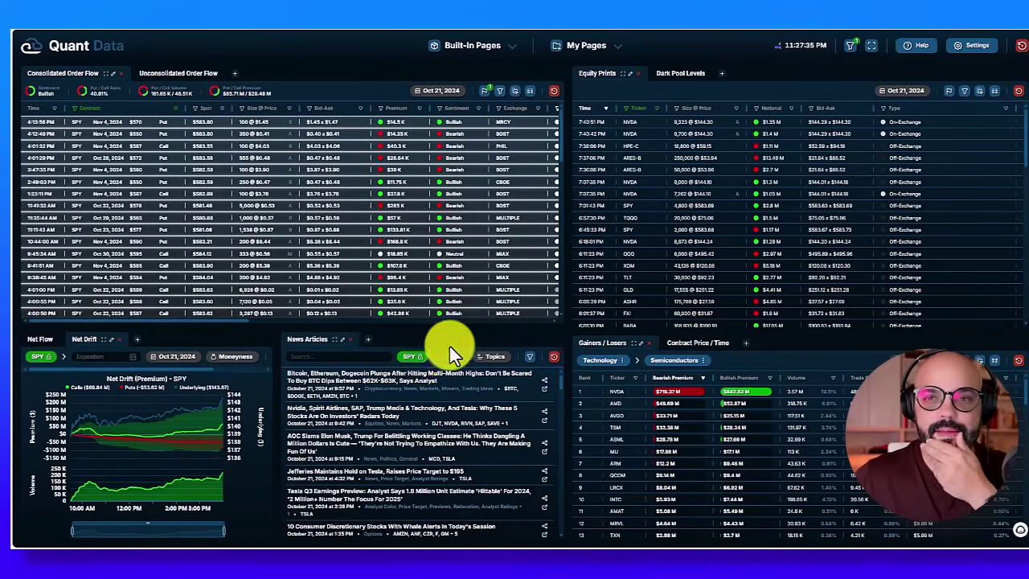
Step: Maximise the Consolidated Order Flow table and examine its SPY rows and its sentiment and put/call summary figures
click(105, 74)
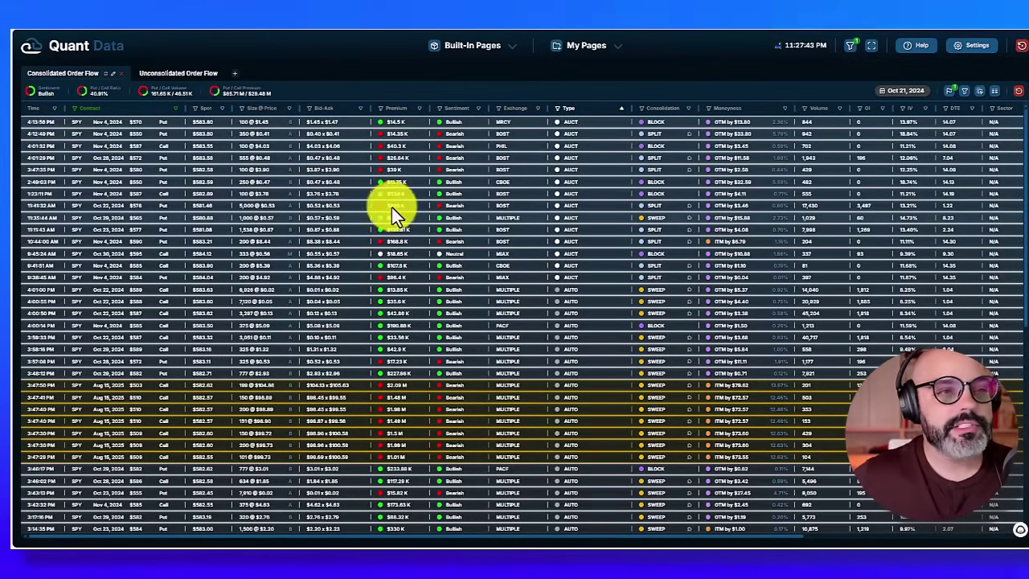
scroll(401, 244, down, 1)
scroll(400, 246, up, 1)
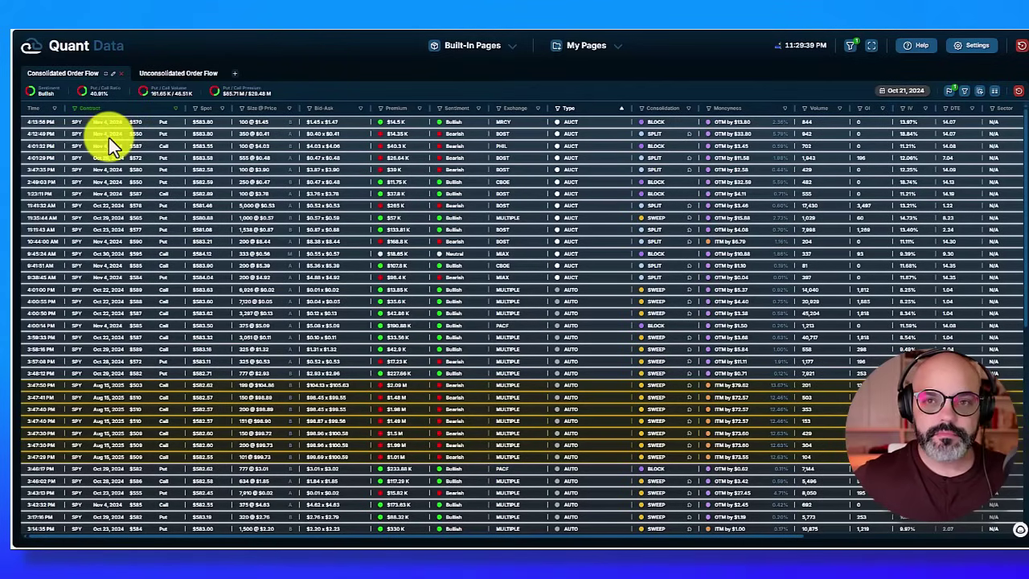
right_click(91, 96)
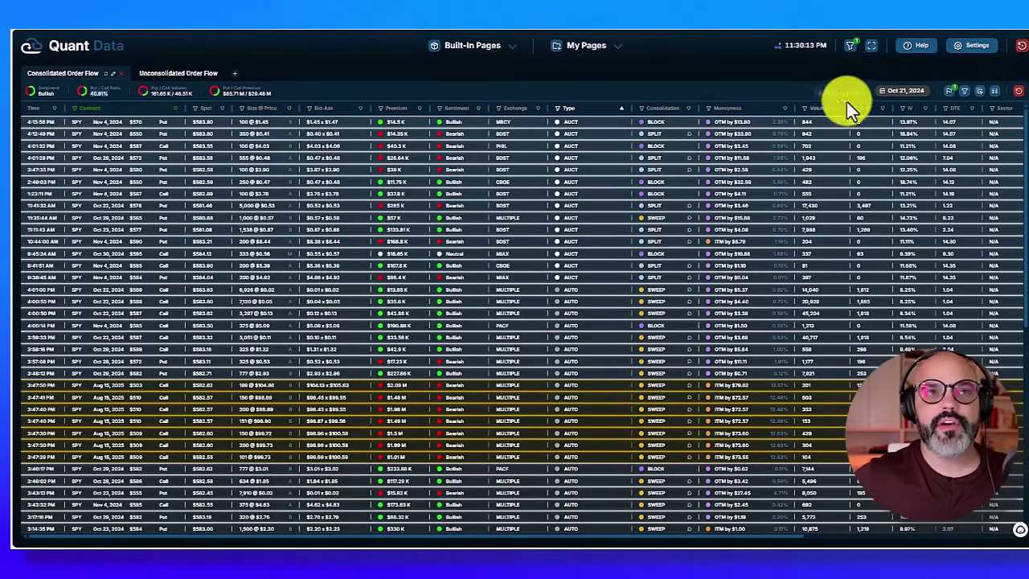
Step: Try the session date range Oct 18 to Oct 21, 2024 on the Consolidated Order Flow table, and change it to Oct 1 to Oct 18
click(897, 92)
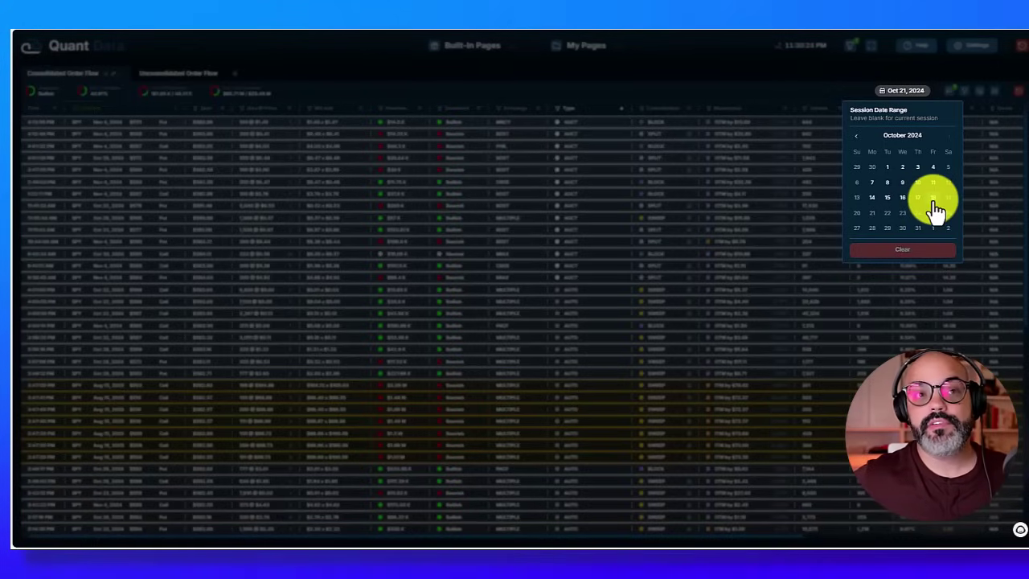
click(935, 201)
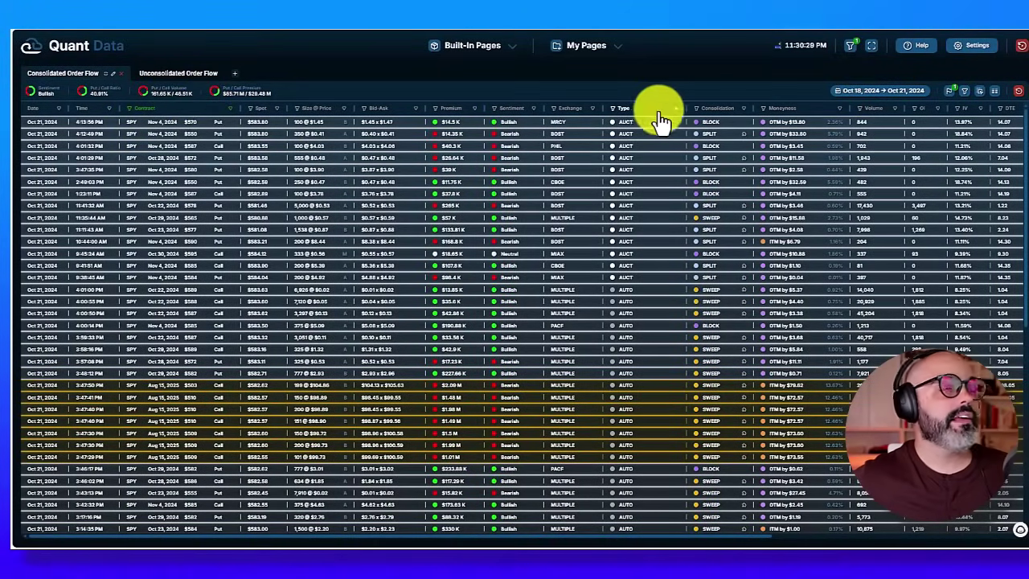
click(883, 92)
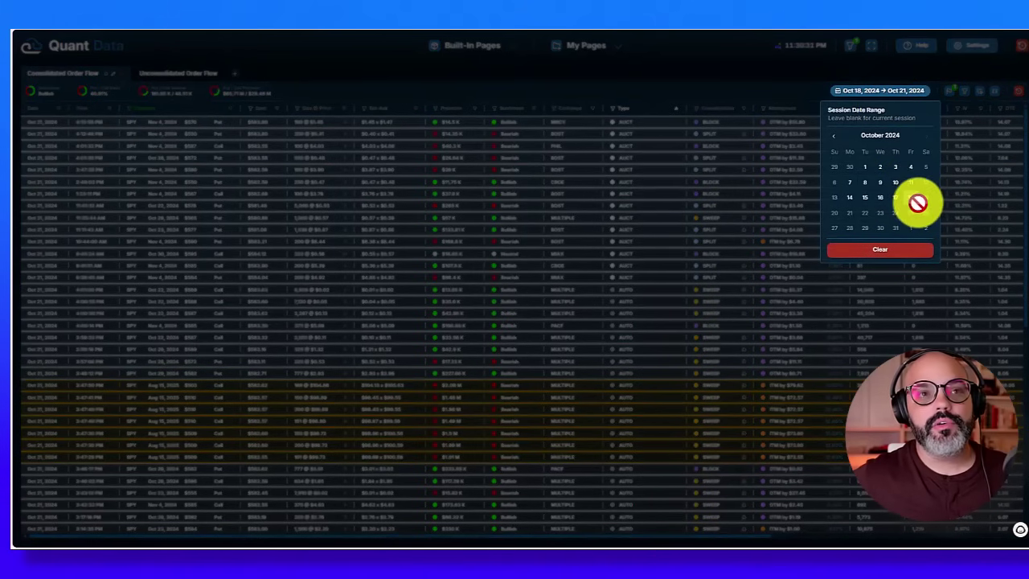
click(866, 165)
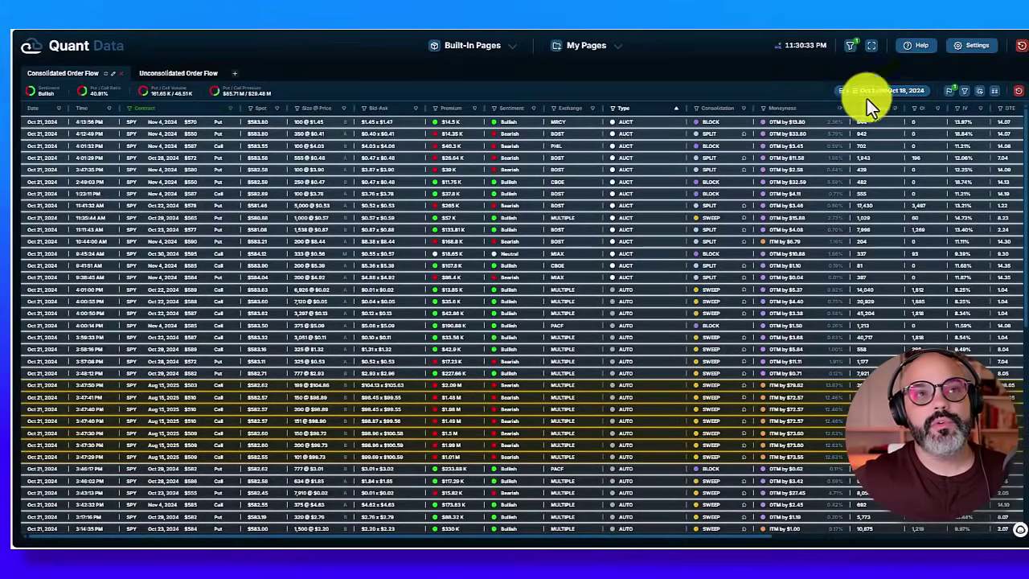
click(909, 92)
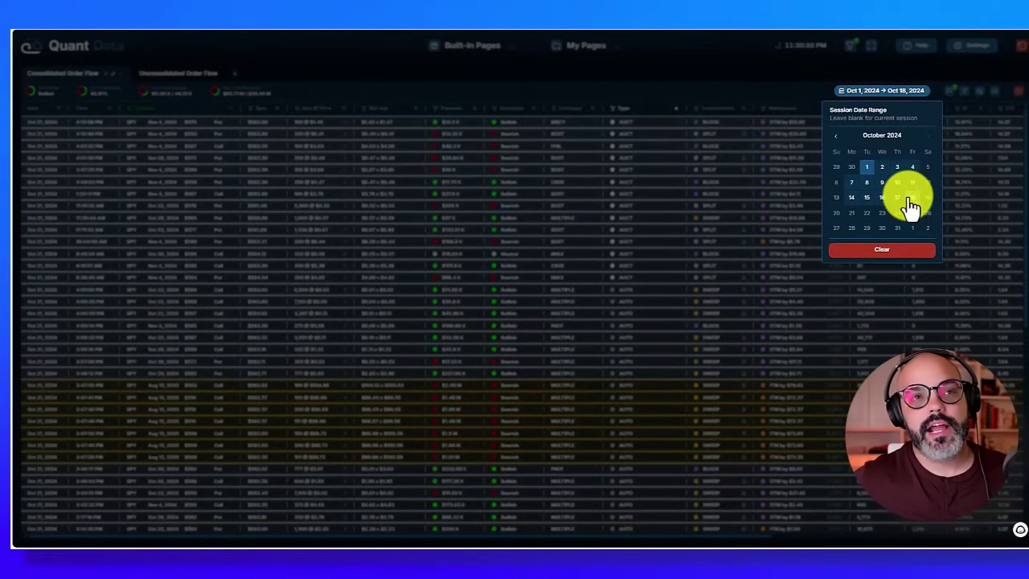
click(682, 108)
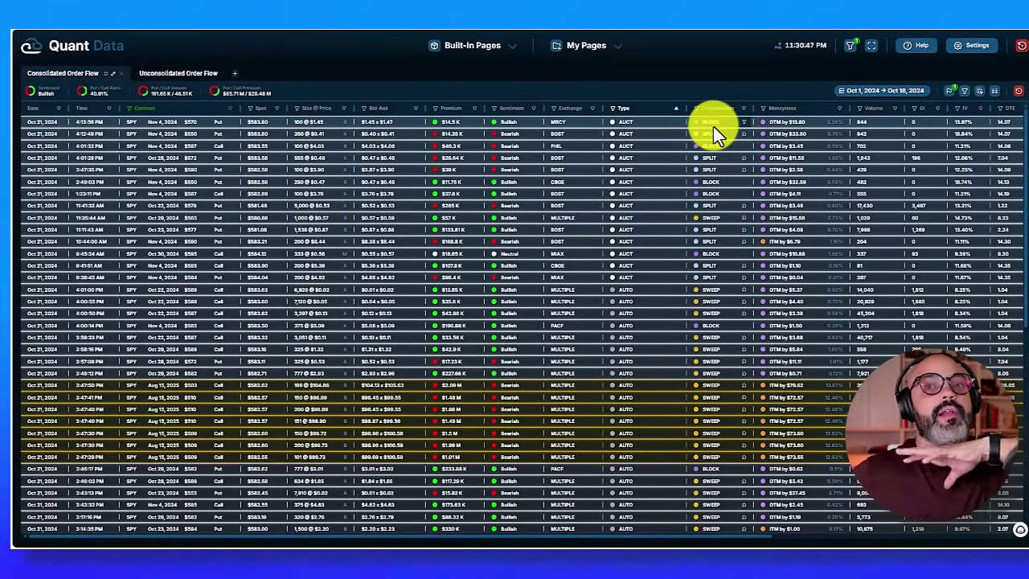
Step: Clear the session date range of the Consolidated Order Flow table to return to the current session, and close the calendar
click(876, 91)
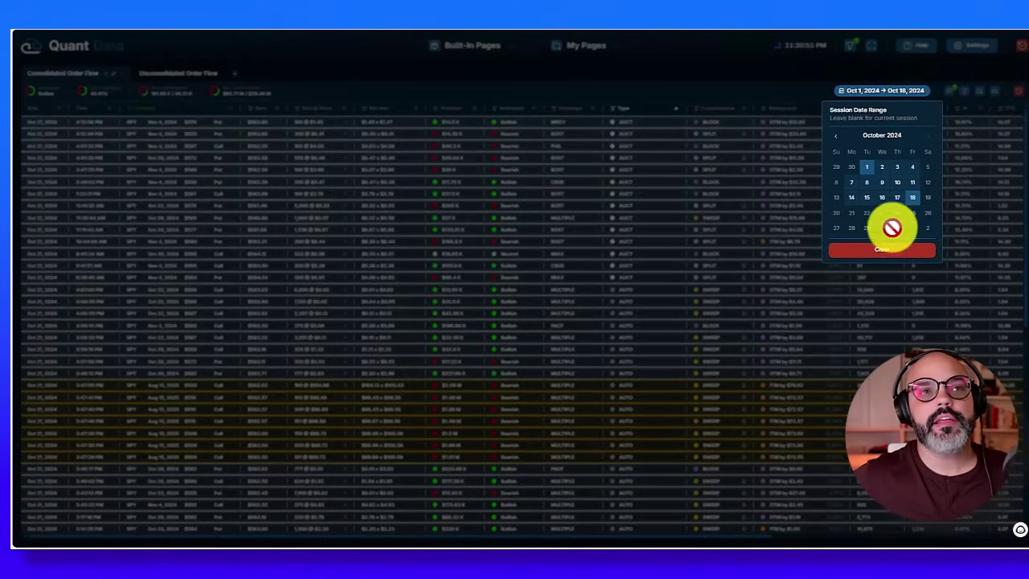
click(897, 259)
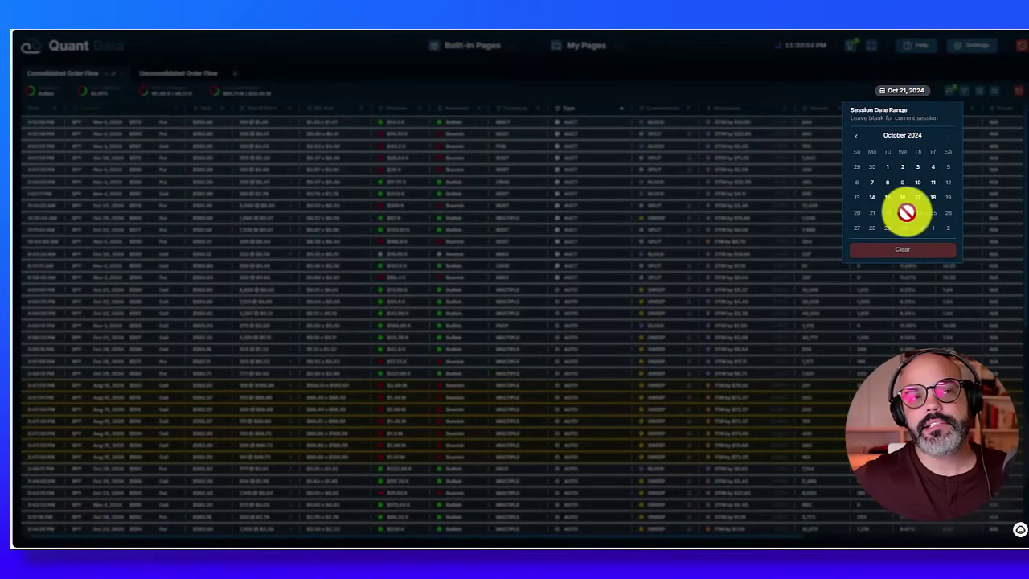
click(784, 92)
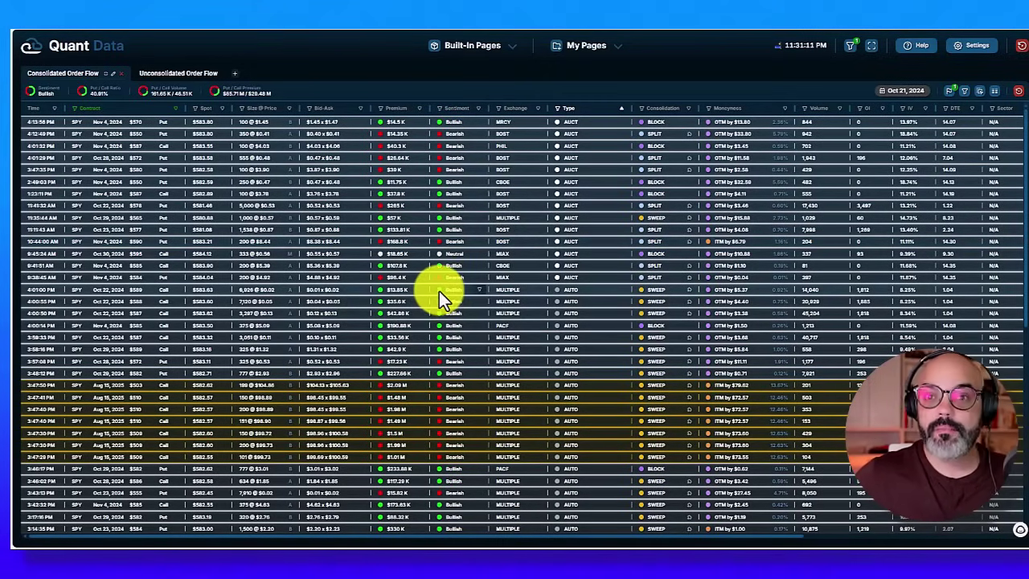
Step: Examine the times and trade types of the SPY orders through the full length of the Consolidated Order Flow table
scroll(438, 289, down, 10)
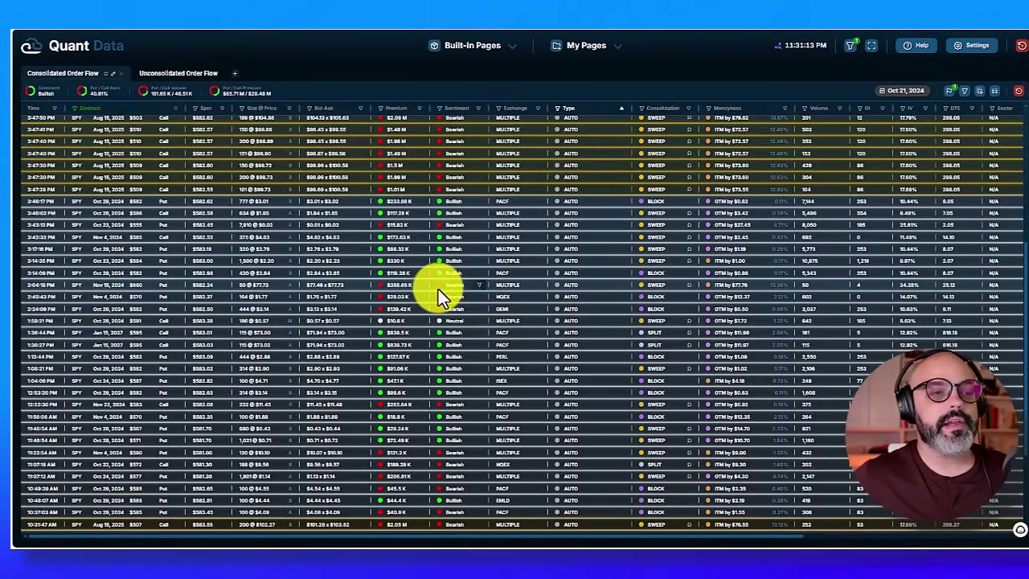
scroll(414, 322, down, 5)
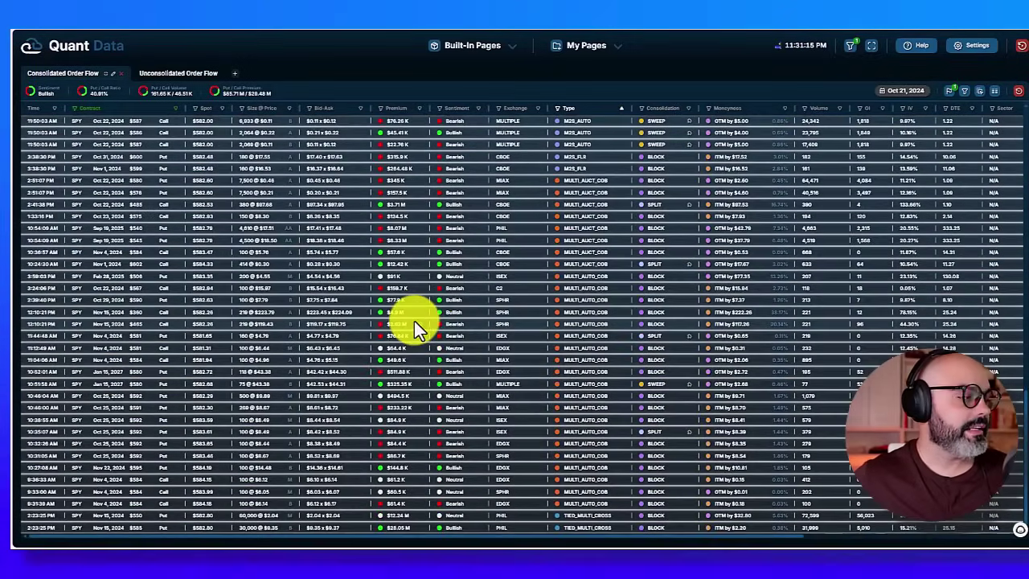
scroll(415, 316, up, 8)
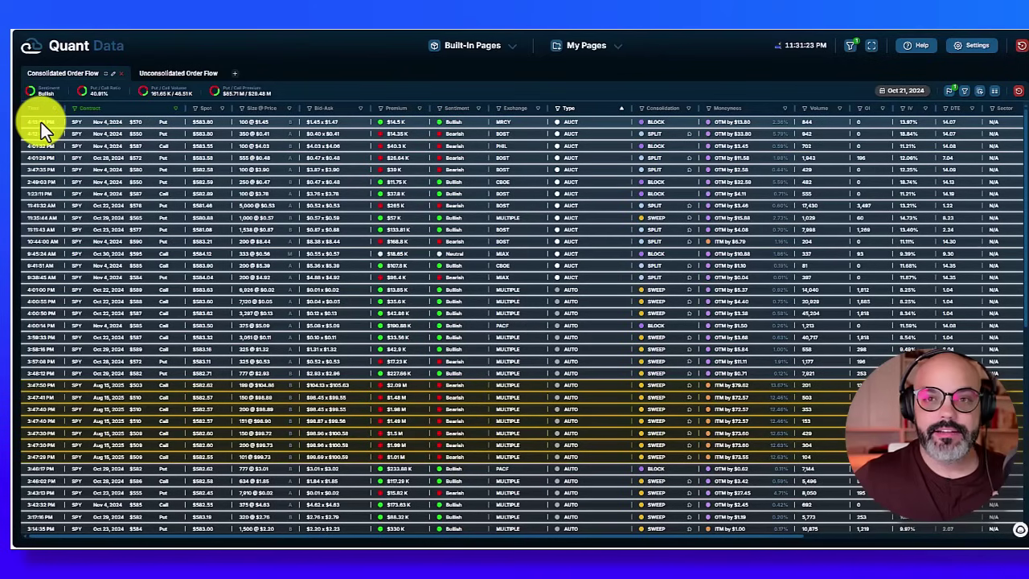
scroll(59, 200, down, 10)
scroll(58, 200, down, 15)
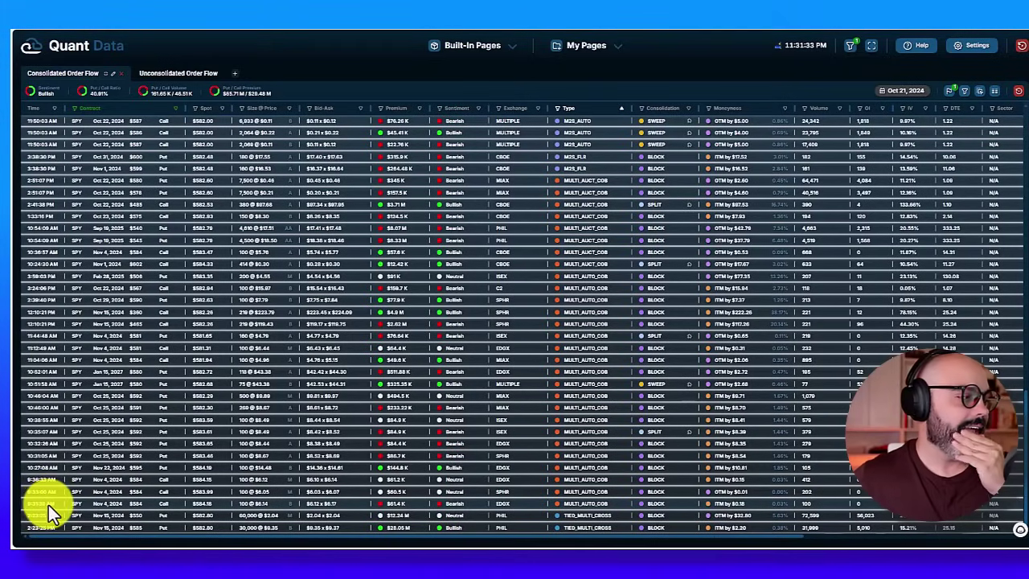
scroll(61, 502, up, 8)
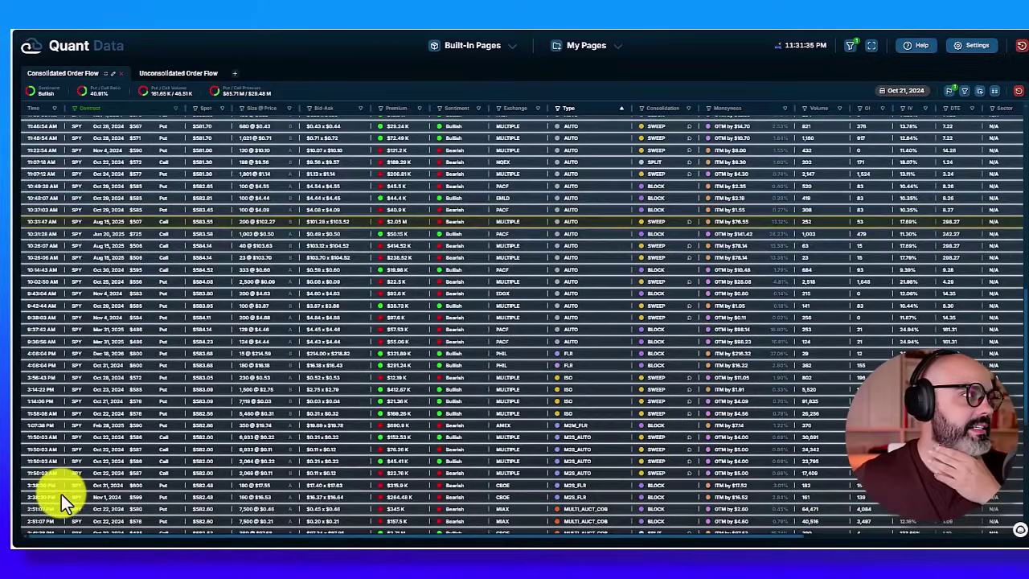
Step: Return to the start of the Consolidated Order Flow table and examine its put/call volume figures
scroll(61, 498, up, 8)
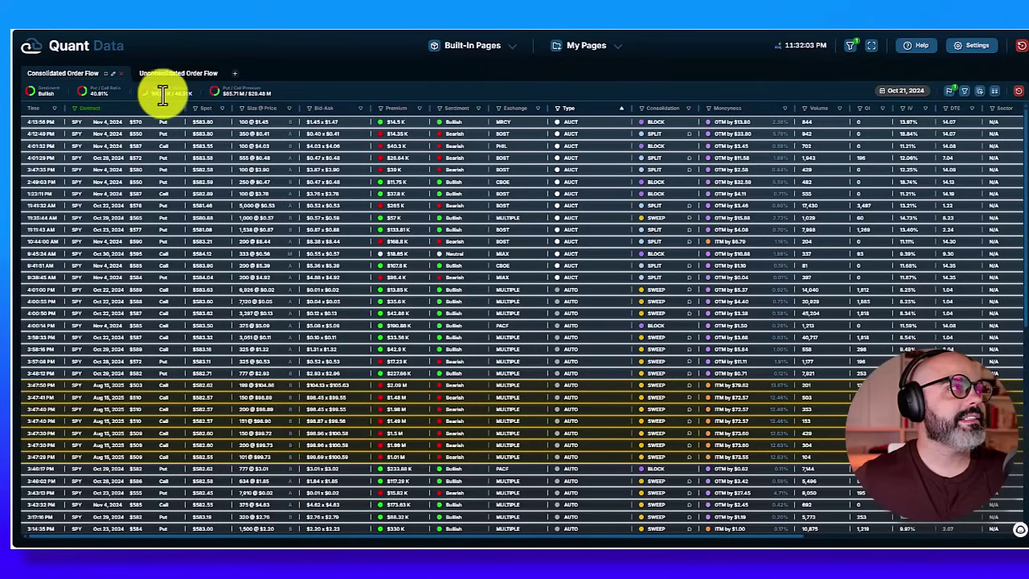
drag(169, 97, 230, 107)
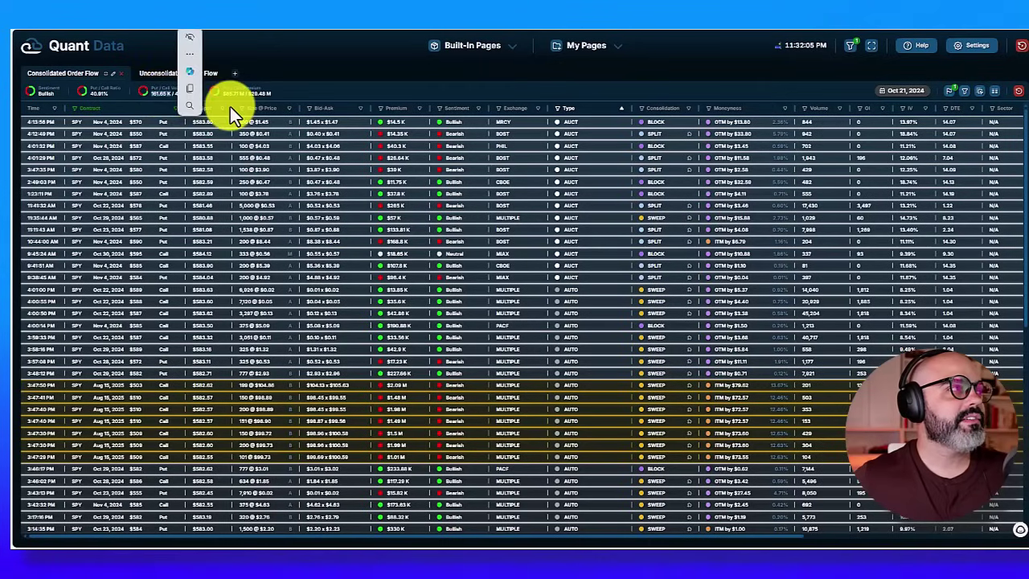
click(305, 86)
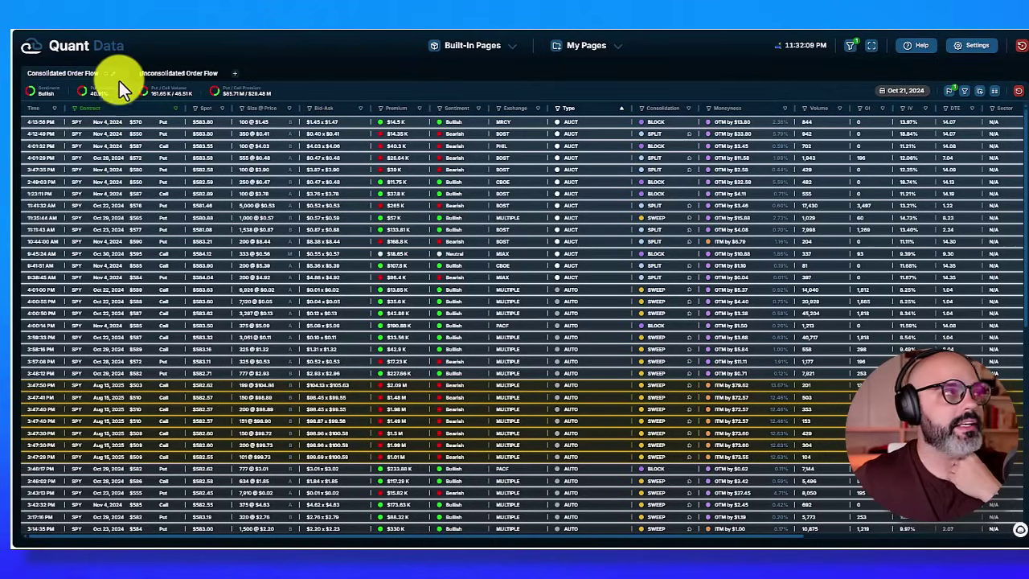
mouse_move(179, 96)
mouse_down()
mouse_move(172, 92)
mouse_move(193, 95)
mouse_up()
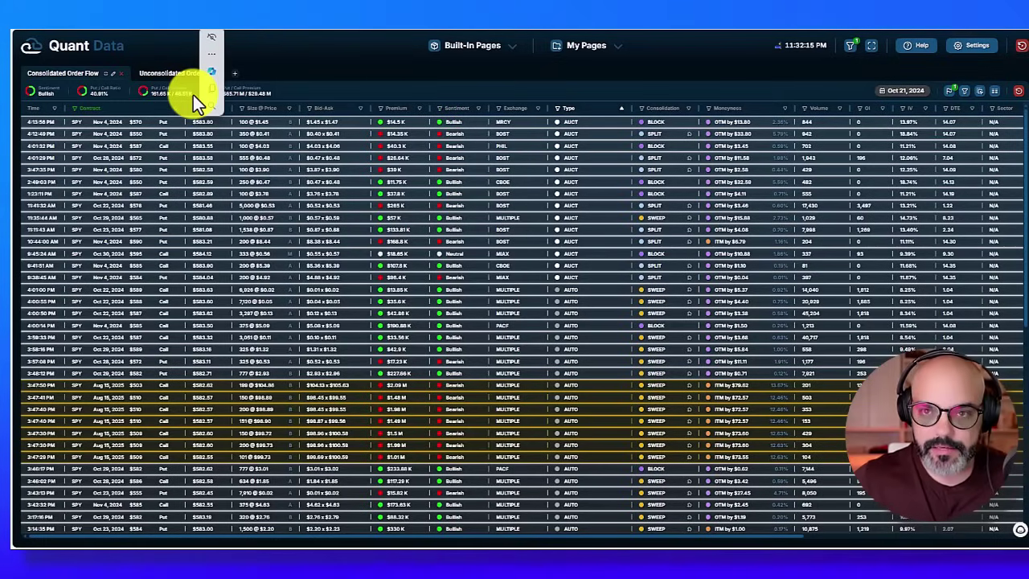
click(170, 93)
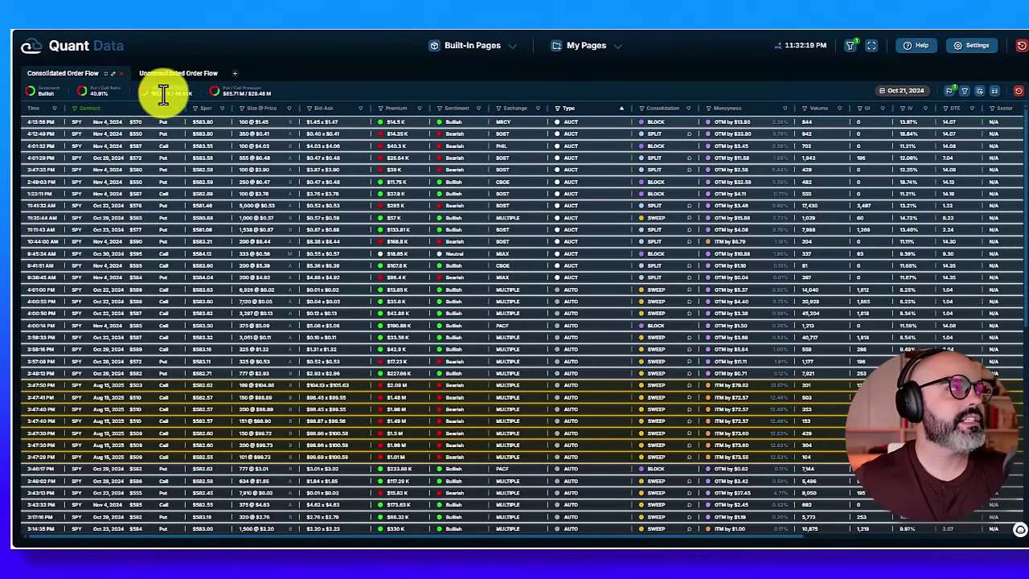
double_click(163, 95)
click(148, 89)
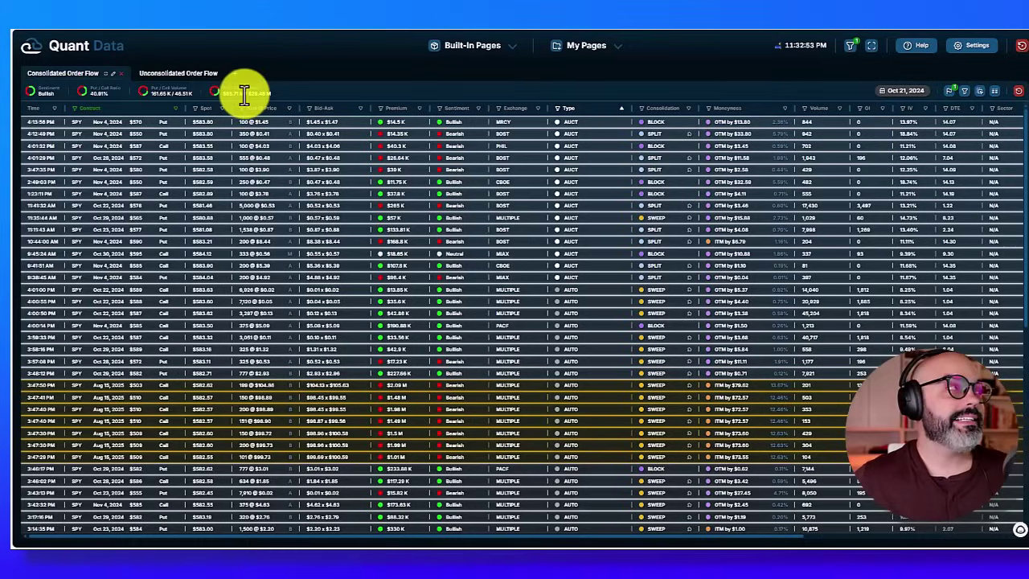
Step: Check the page's ticker filter and examine the put/call premium figures of the Consolidated Order Flow table
click(850, 46)
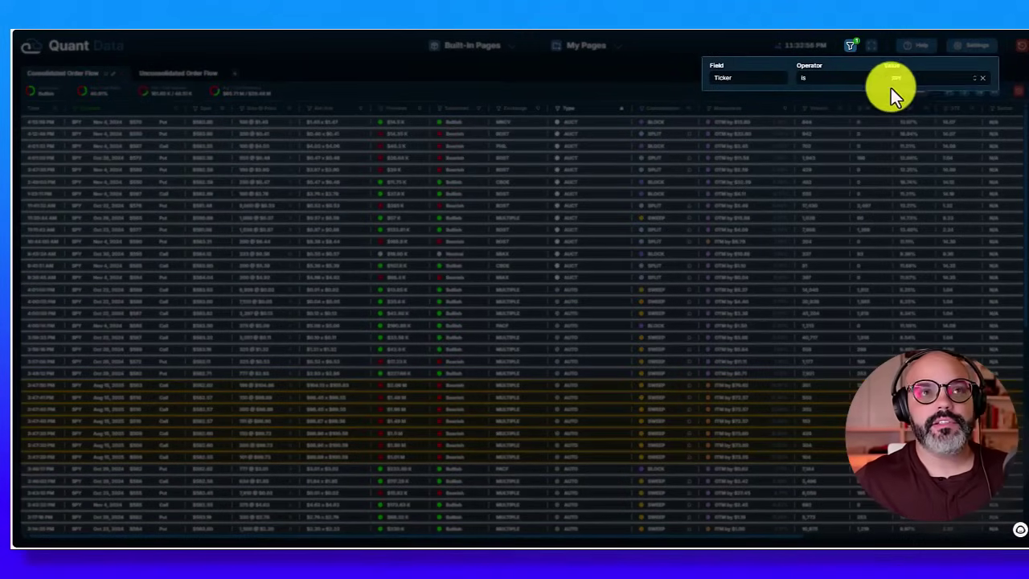
click(625, 83)
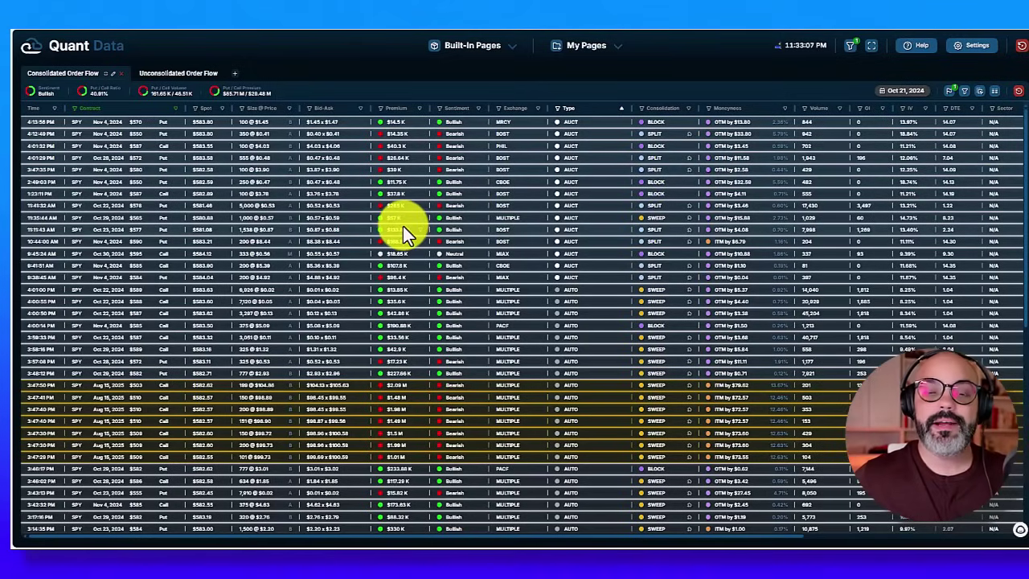
double_click(241, 93)
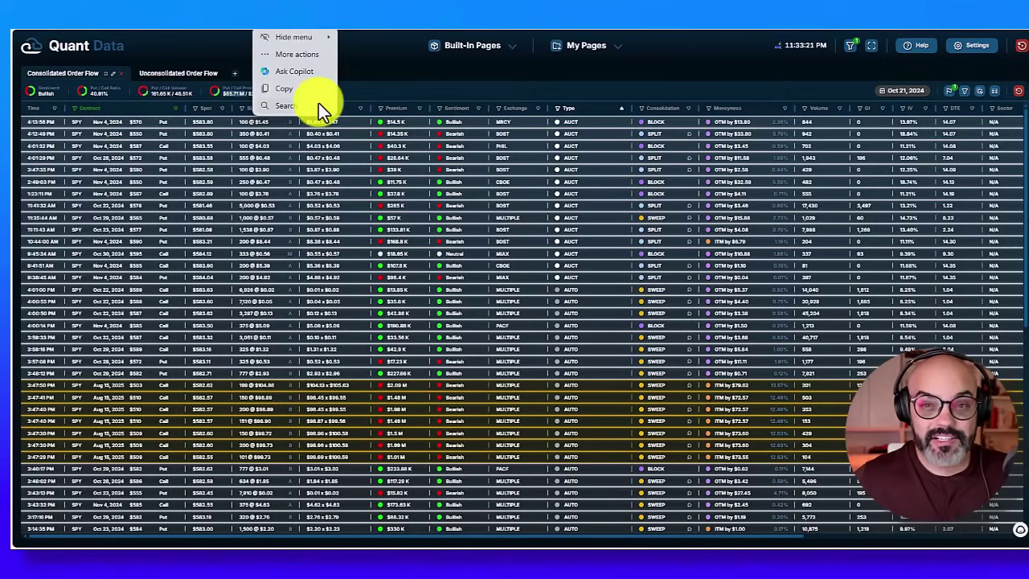
click(381, 96)
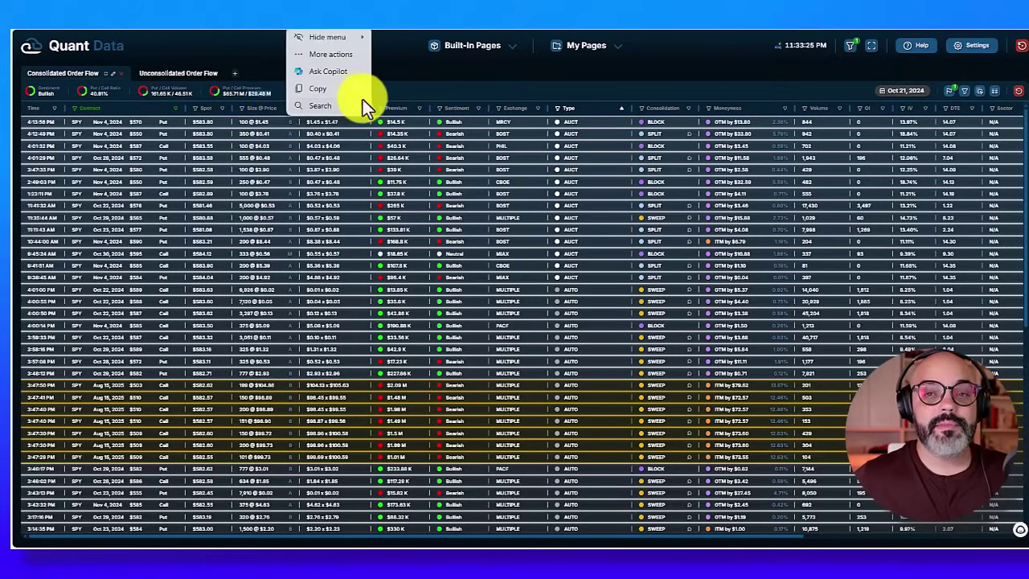
click(388, 92)
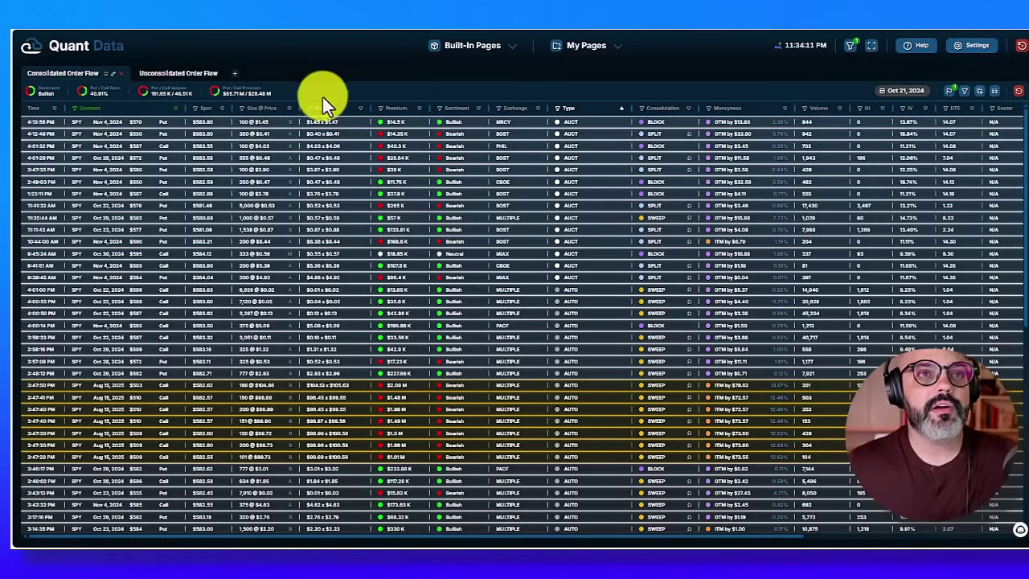
Step: Move the Time column of the Consolidated Order Flow table to between Type and Consolidation
click(983, 93)
drag(941, 184, 992, 147)
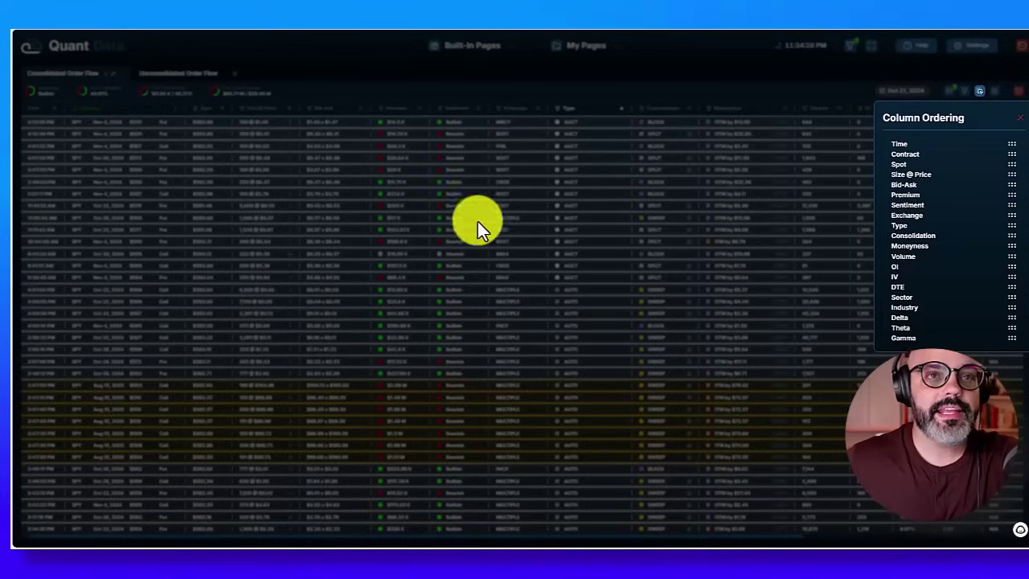
drag(1005, 142, 1011, 228)
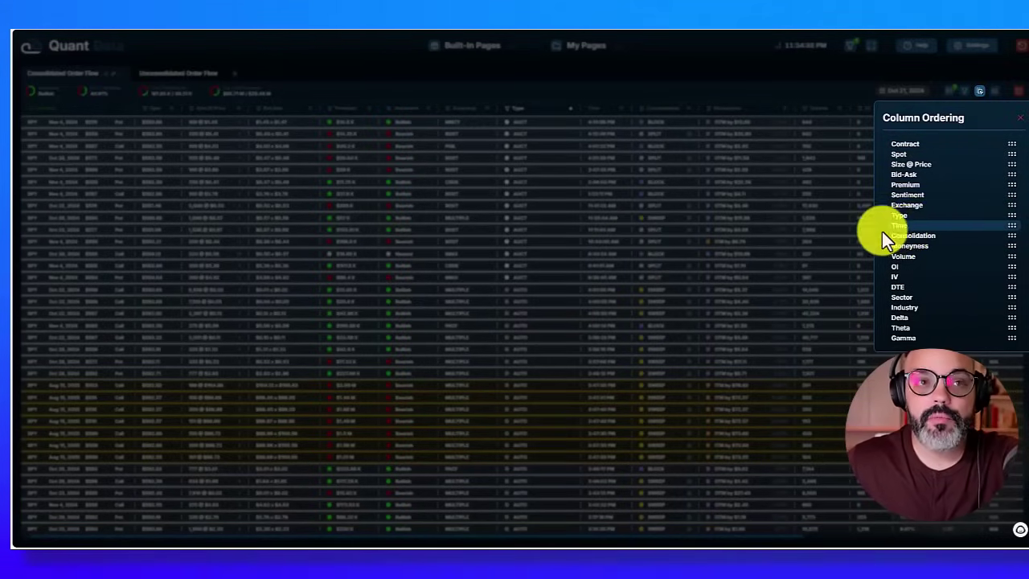
click(686, 254)
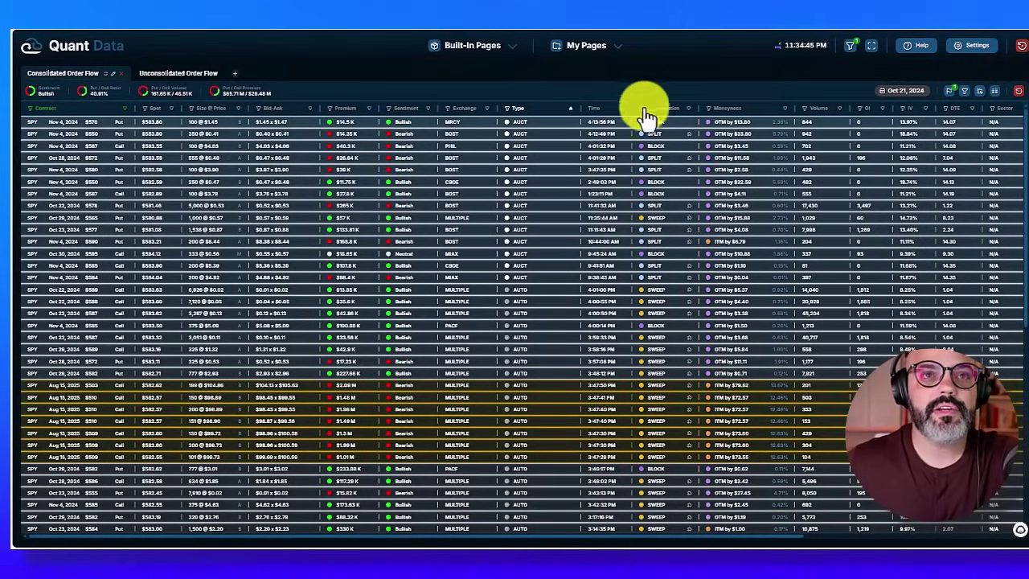
Step: Move the Time column back to the first position, ahead of Contract, in the table's column order
click(995, 90)
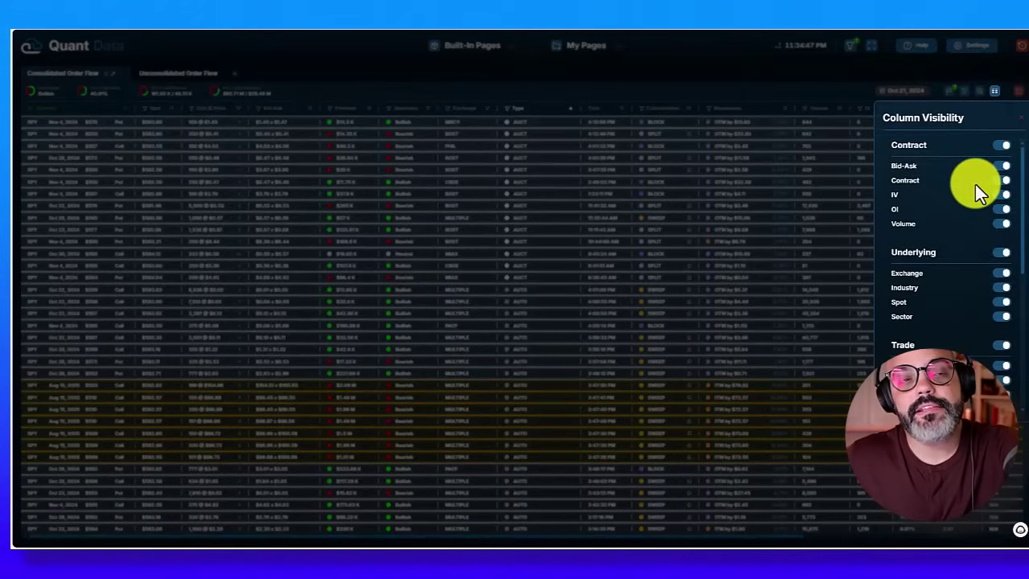
click(993, 90)
click(979, 91)
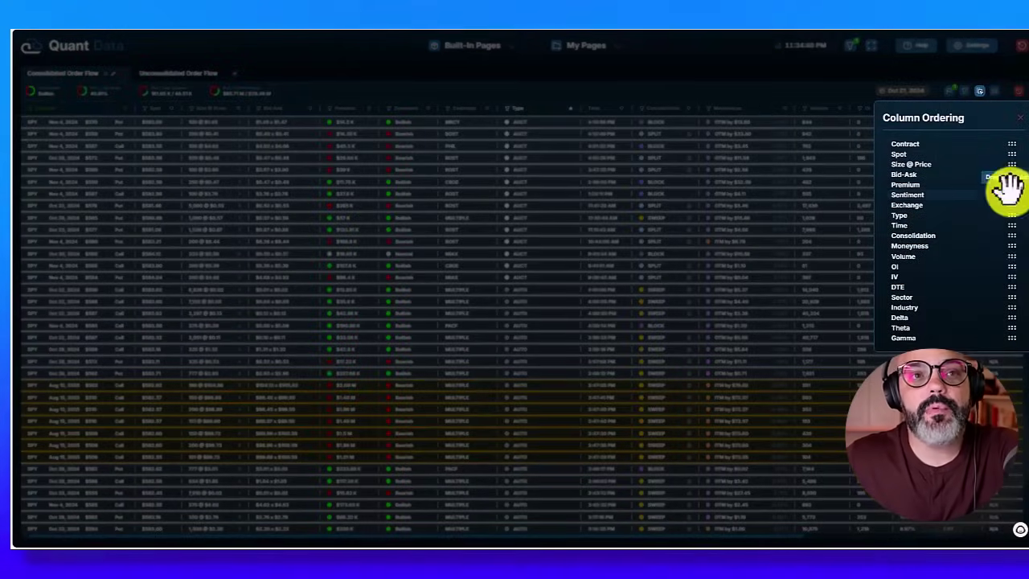
drag(1004, 230, 1005, 145)
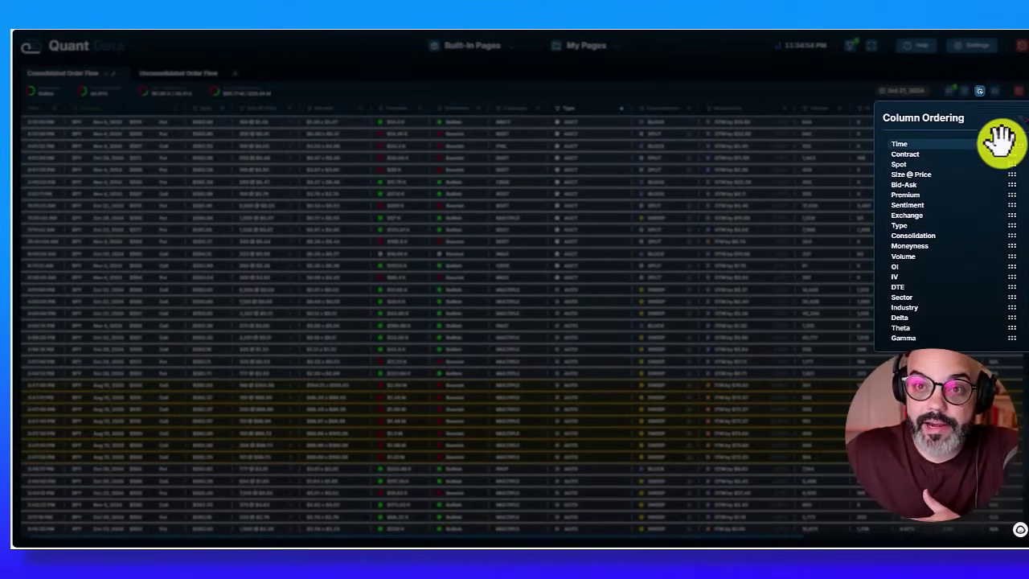
click(811, 96)
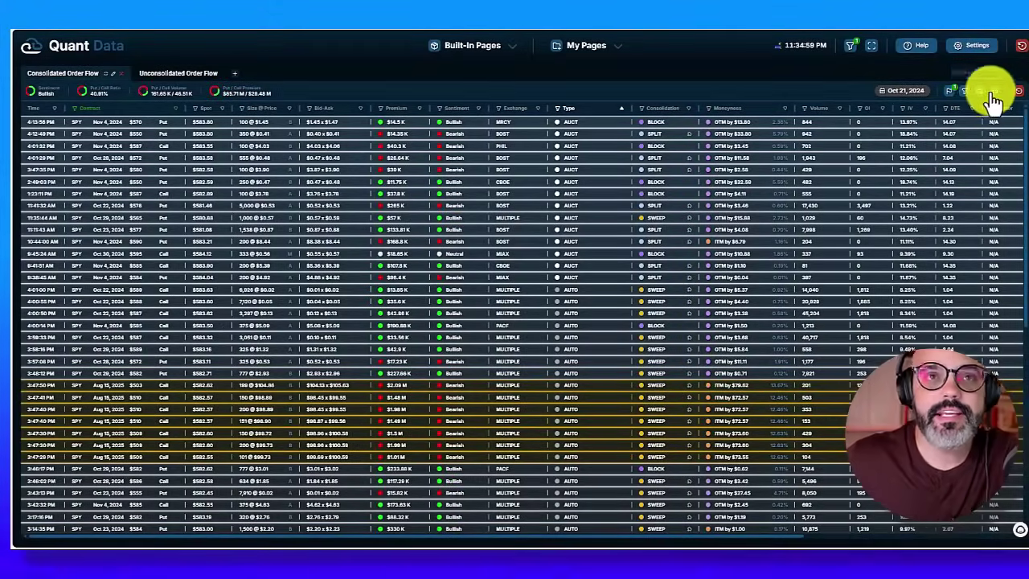
Step: Hide the IV and Volume columns of the order flow table and show both again
click(993, 94)
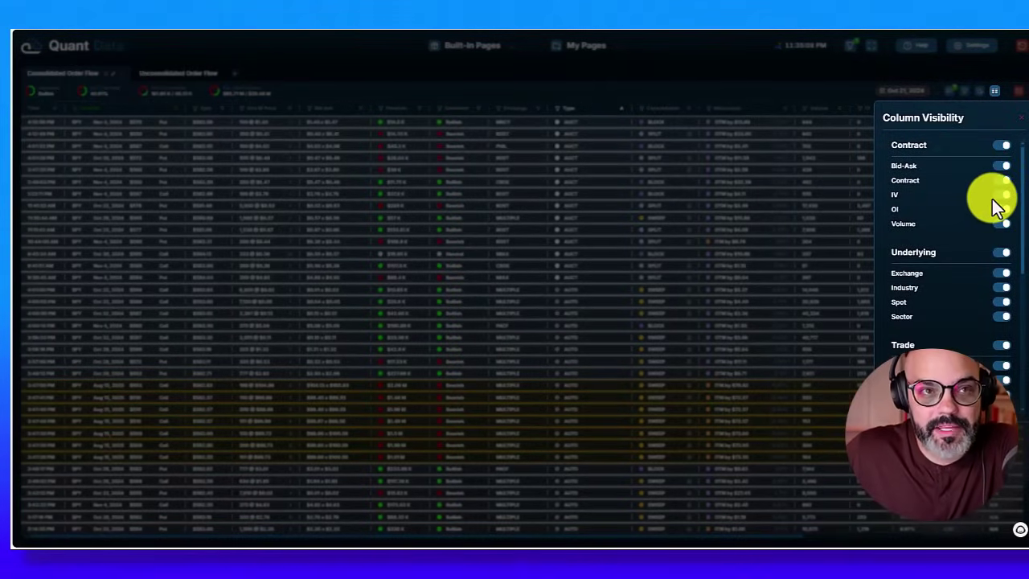
click(1004, 196)
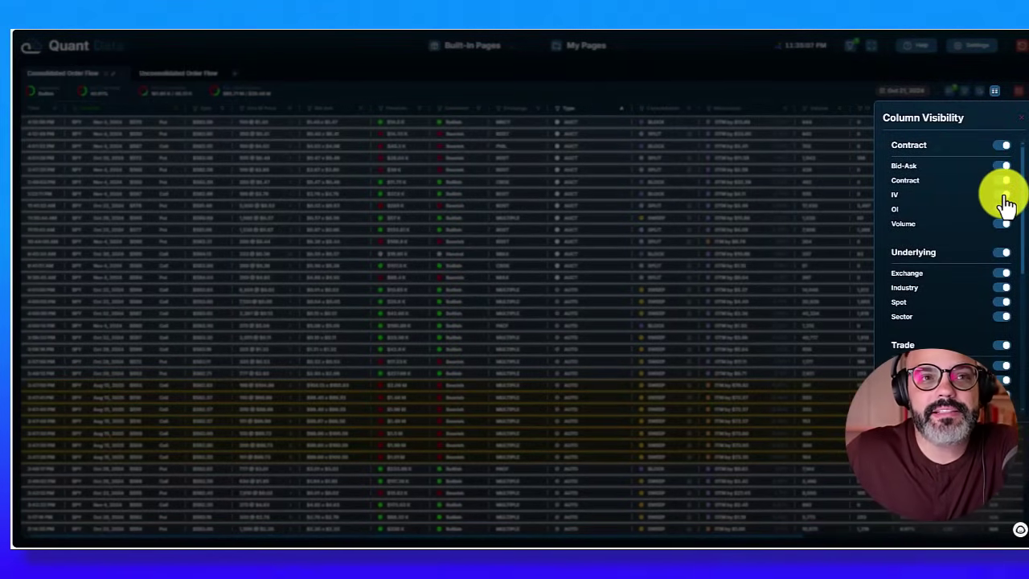
click(1005, 225)
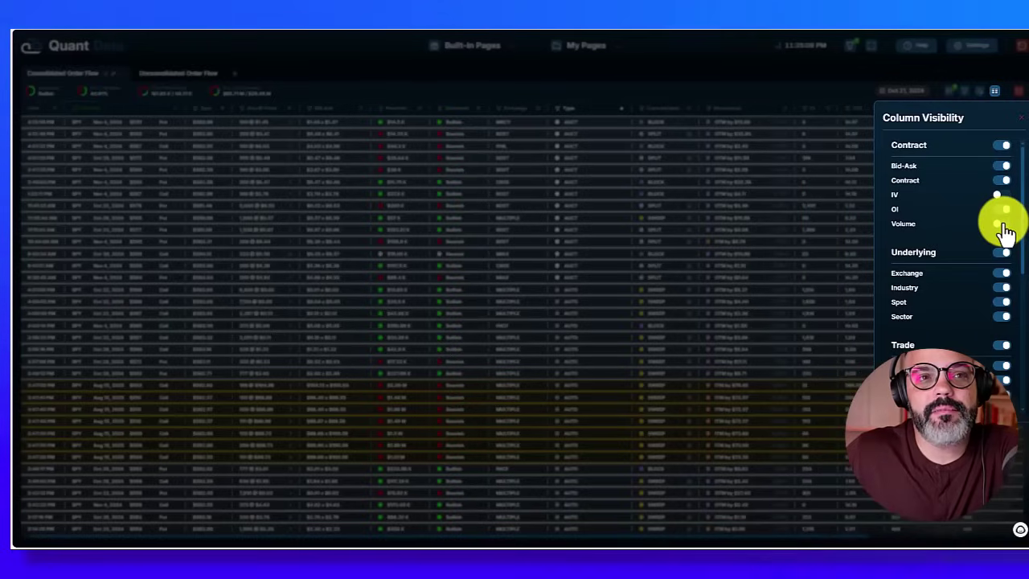
click(1005, 195)
click(1005, 224)
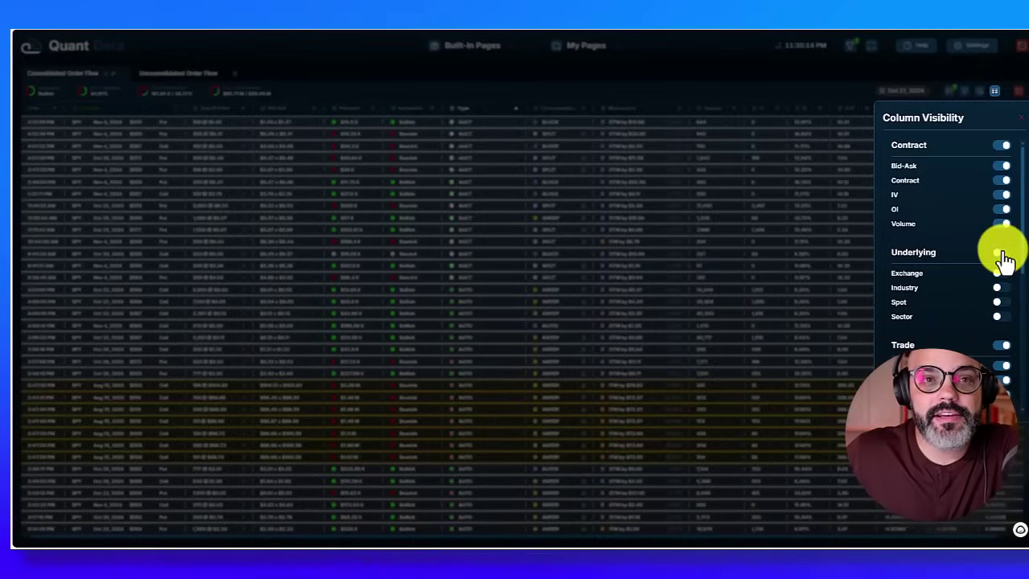
Step: Hide all columns in the Underlying, Trade and Greeks groups of the order flow table, except the locked Type column
click(1005, 259)
click(1004, 348)
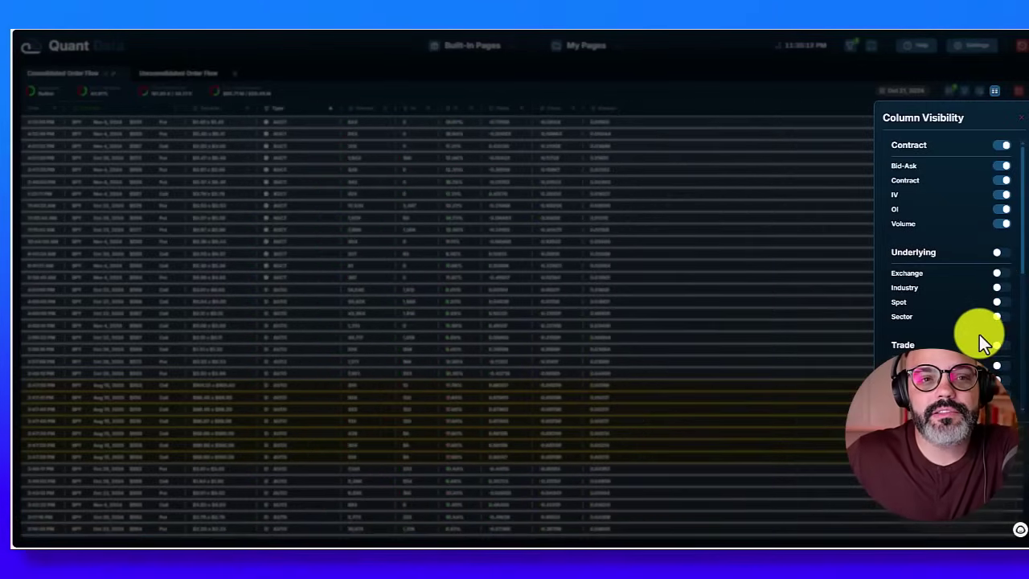
scroll(1004, 349, down, 2)
scroll(985, 345, down, 4)
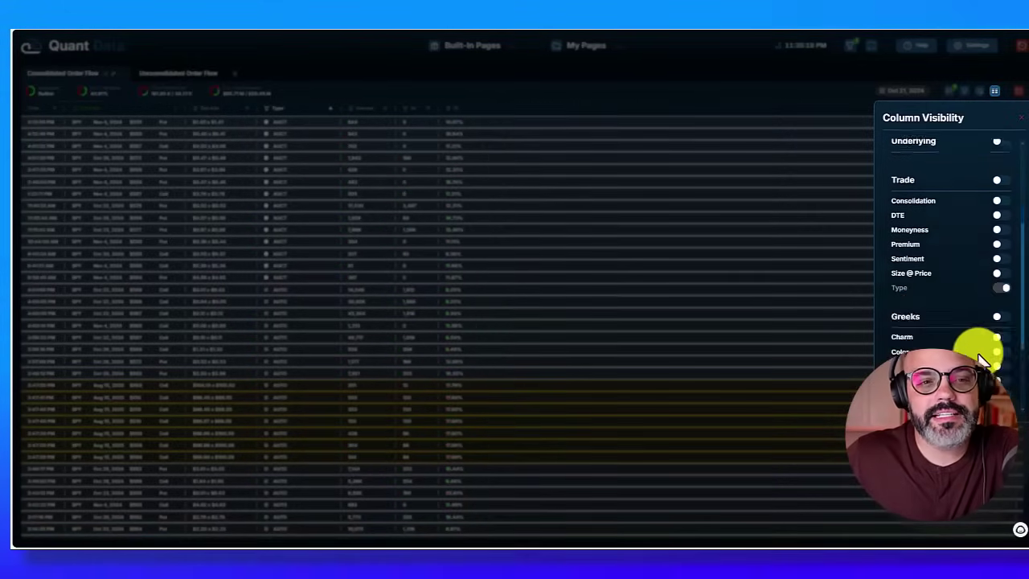
scroll(988, 347, up, 3)
scroll(987, 337, up, 3)
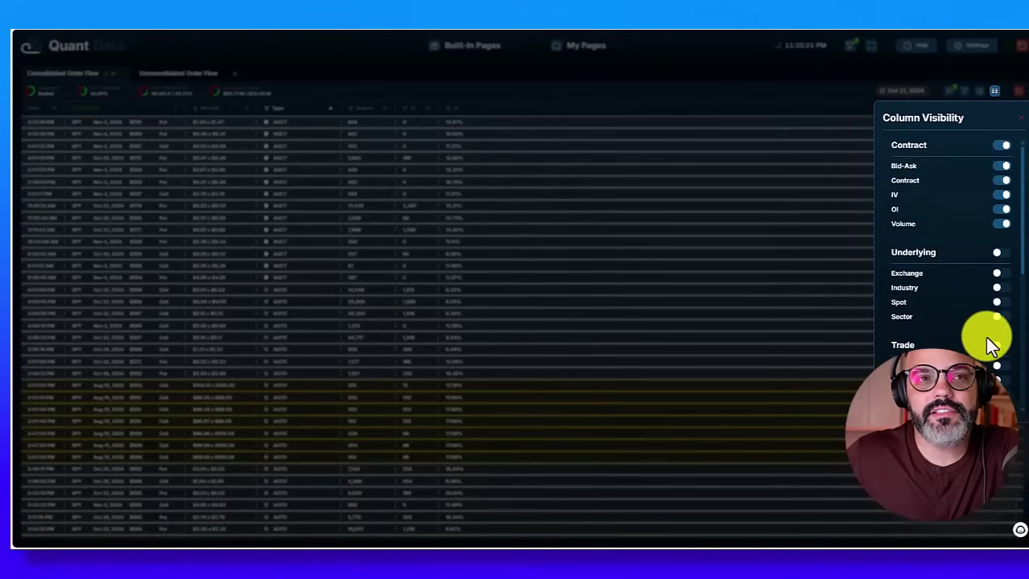
click(780, 245)
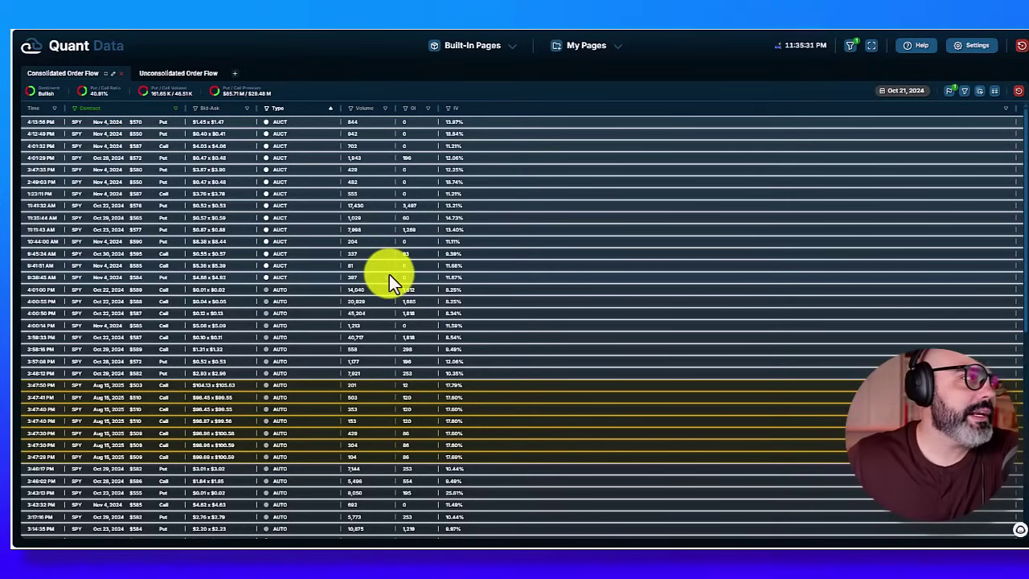
Step: Reset the Consolidated Order Flow tool to its default settings and check its column visibility options
click(1018, 91)
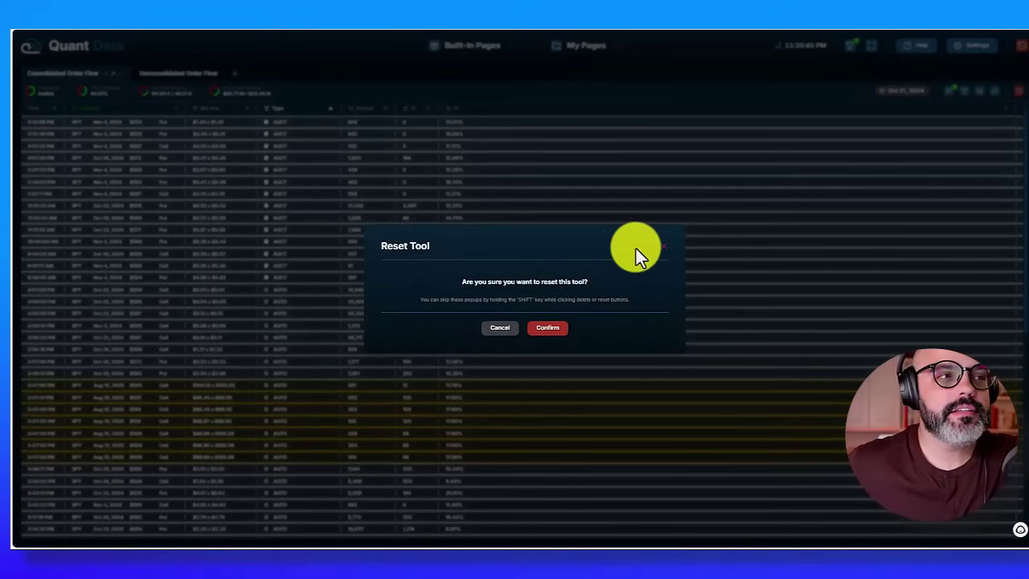
click(556, 330)
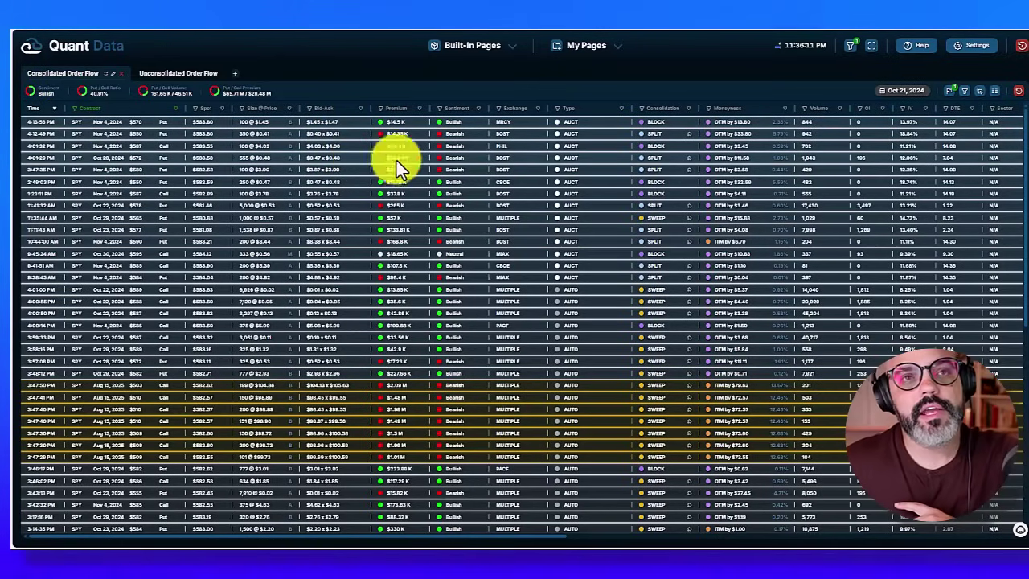
click(995, 95)
click(936, 105)
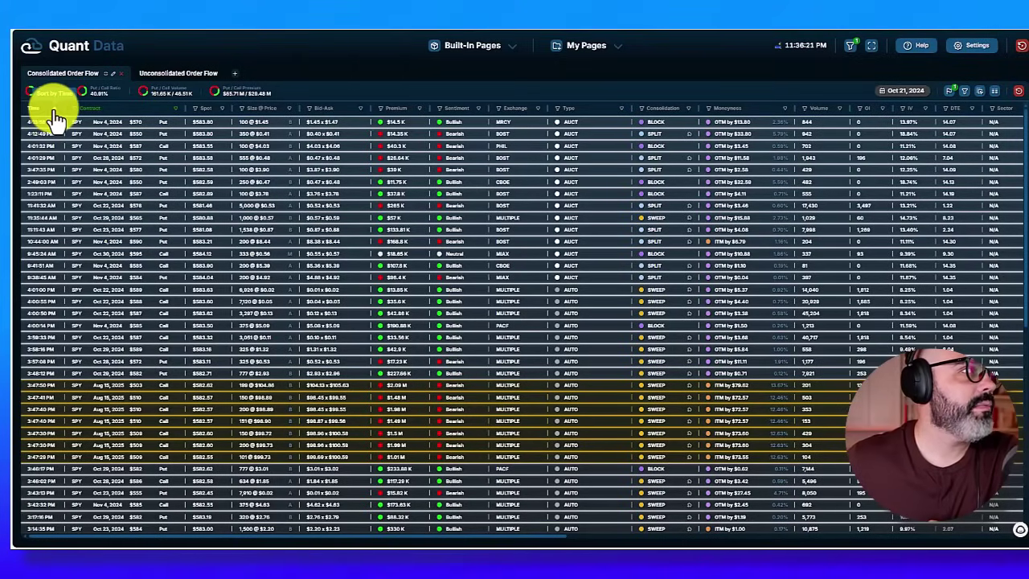
right_click(82, 108)
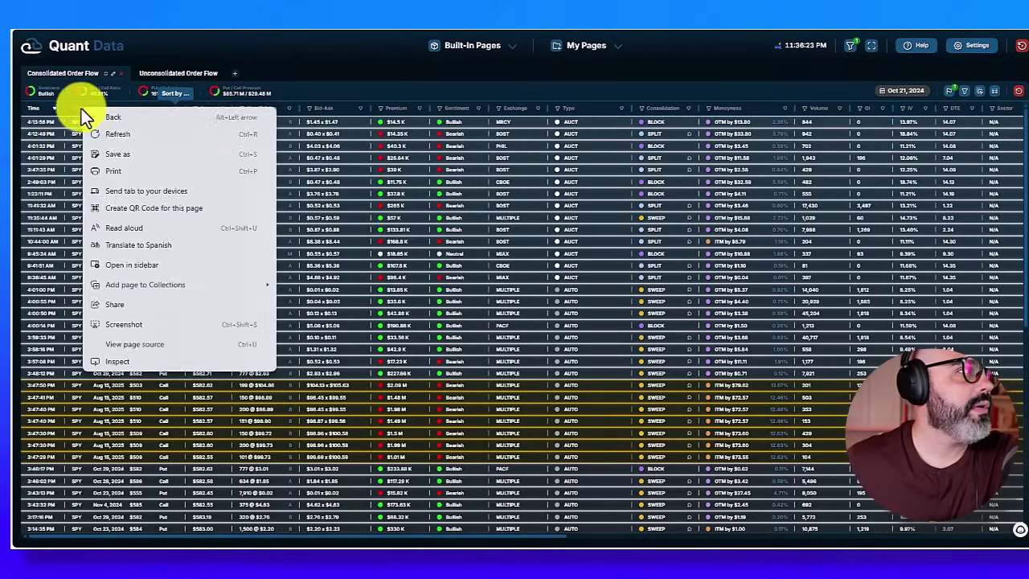
click(76, 115)
click(80, 115)
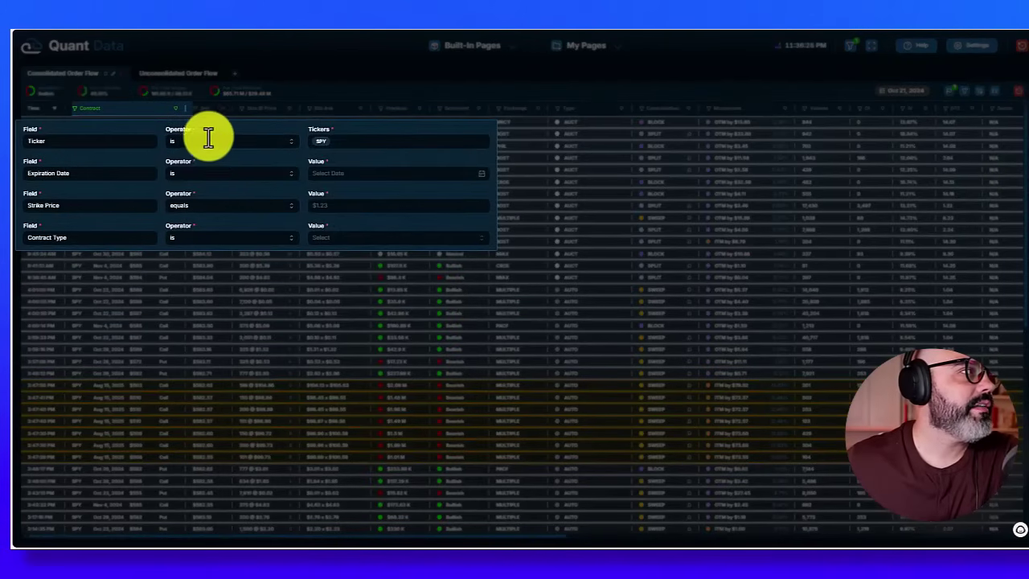
click(339, 102)
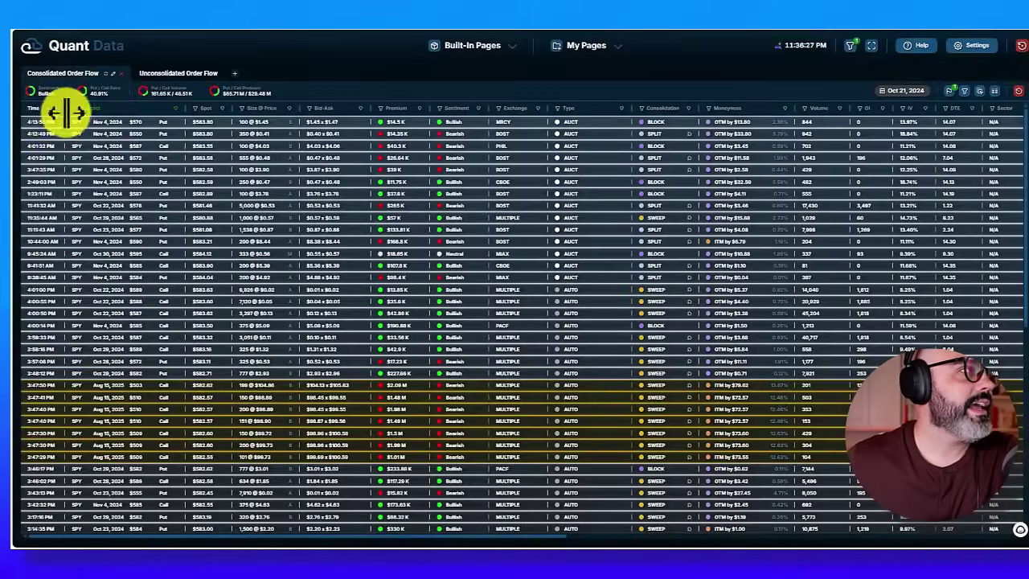
Step: Filter the Contract column so that Contract Type is Call
click(75, 117)
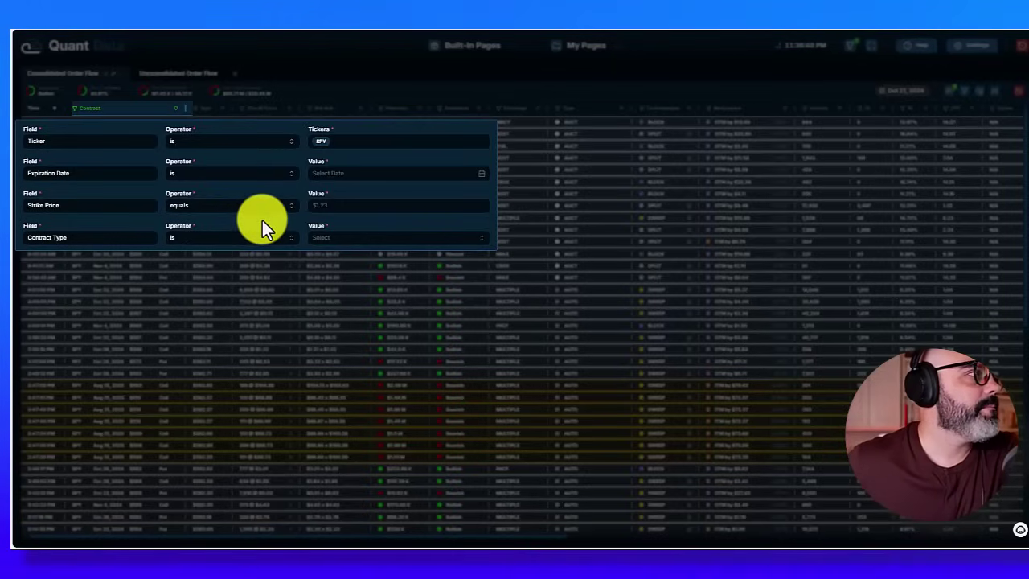
click(342, 244)
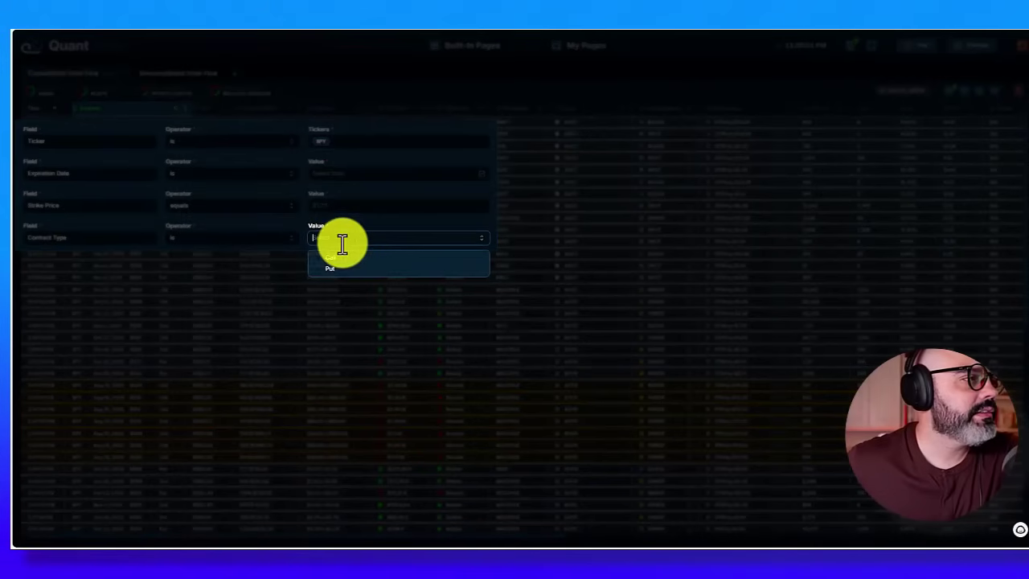
click(320, 268)
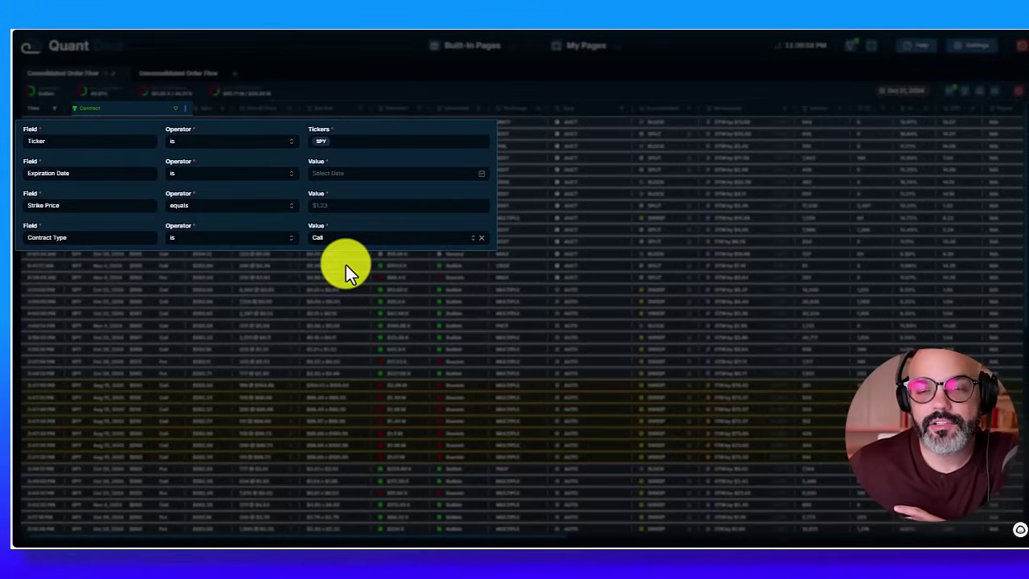
Step: Check the filter options of the Premium column
click(346, 264)
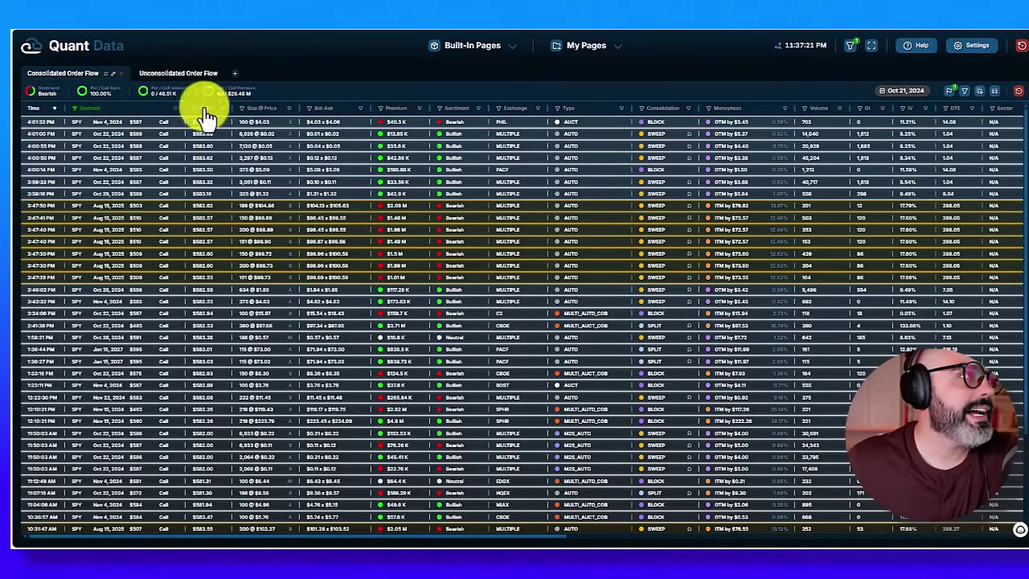
click(380, 108)
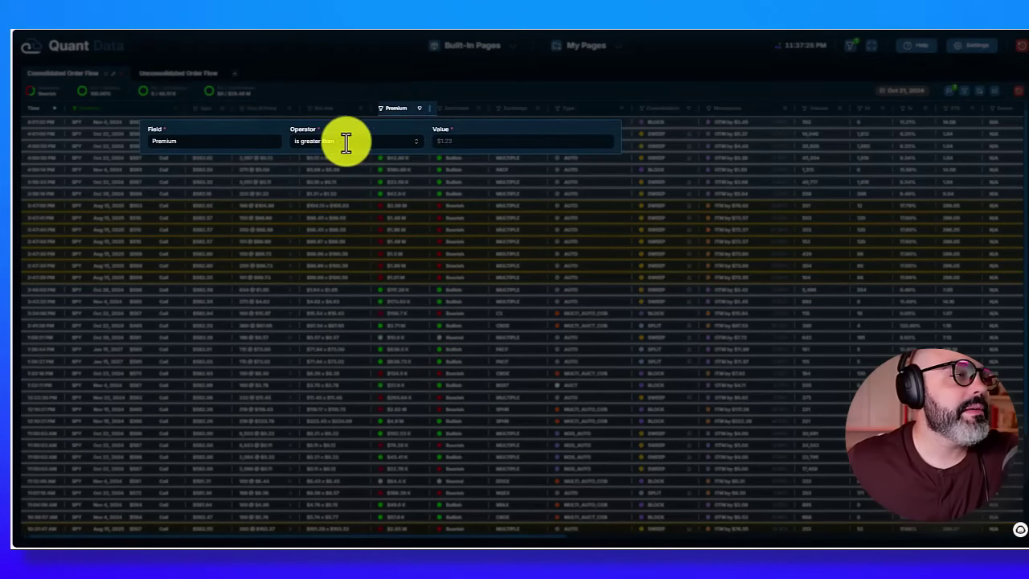
click(345, 115)
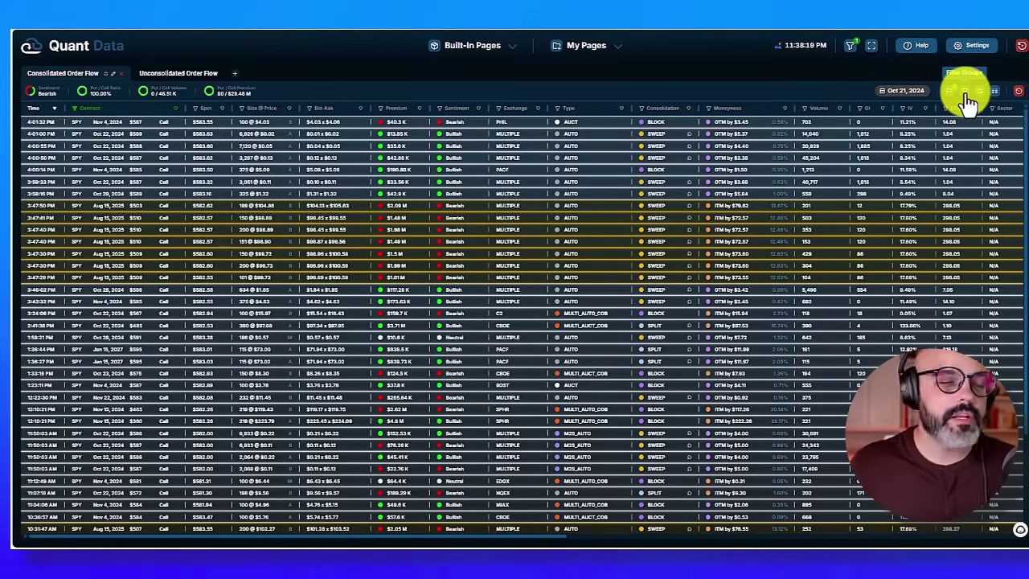
Step: Clear the Contract Type value from the Contract column's filter
click(79, 111)
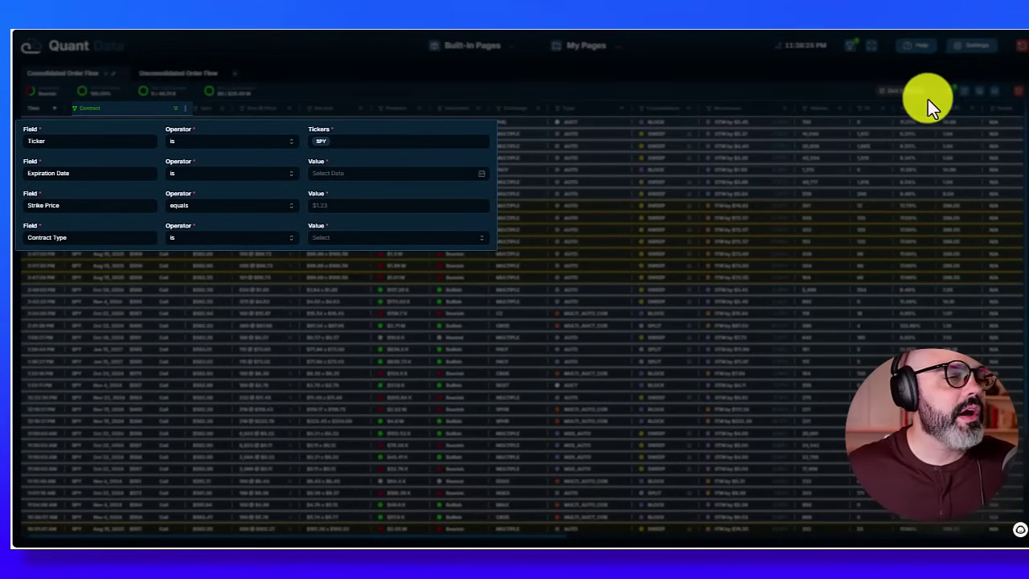
click(765, 94)
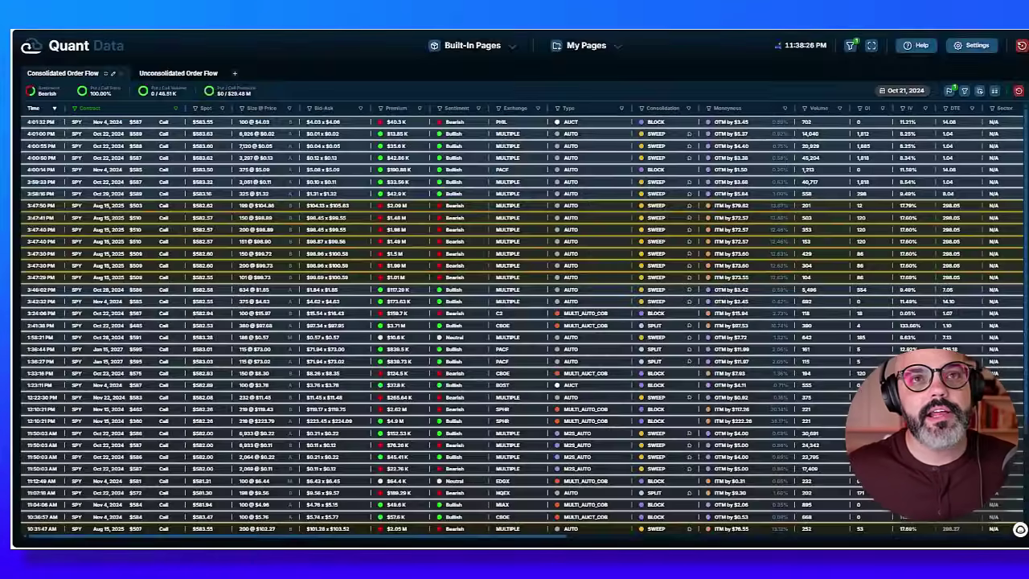
click(1017, 91)
click(549, 329)
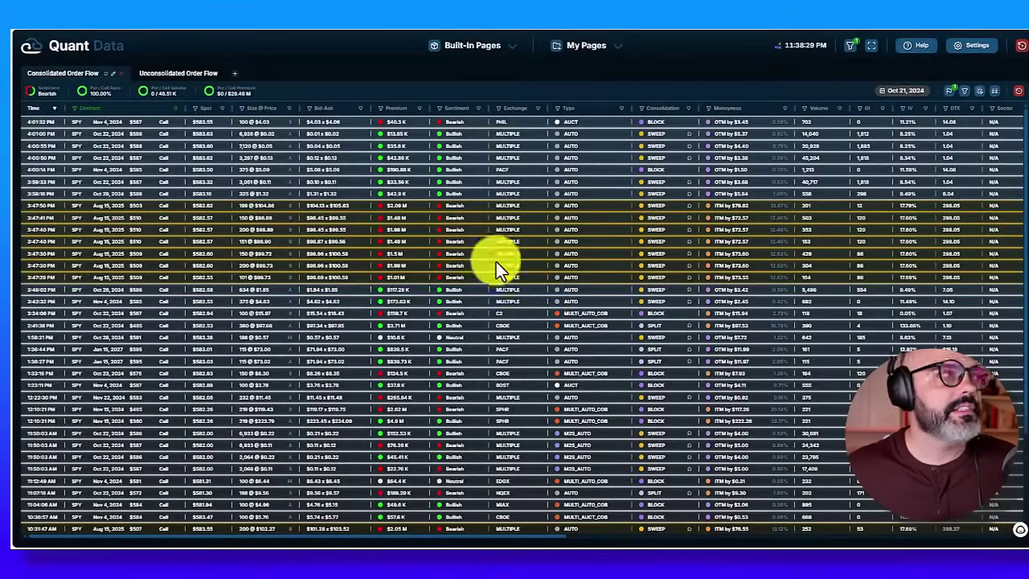
Step: Examine the Contract column's filter fields and its sort options for ticker, expiration, strike price and contract type
click(95, 109)
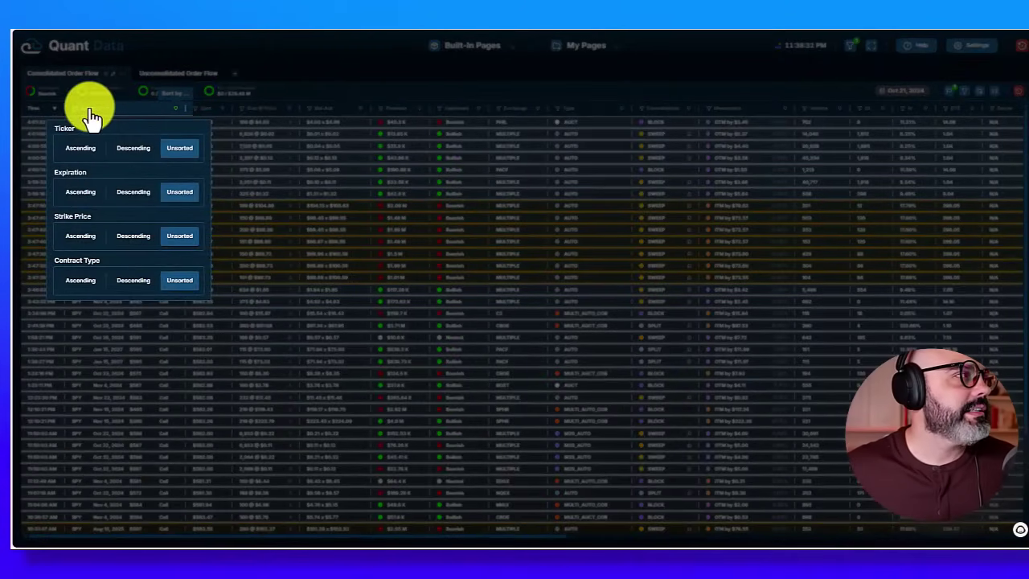
click(77, 111)
click(76, 113)
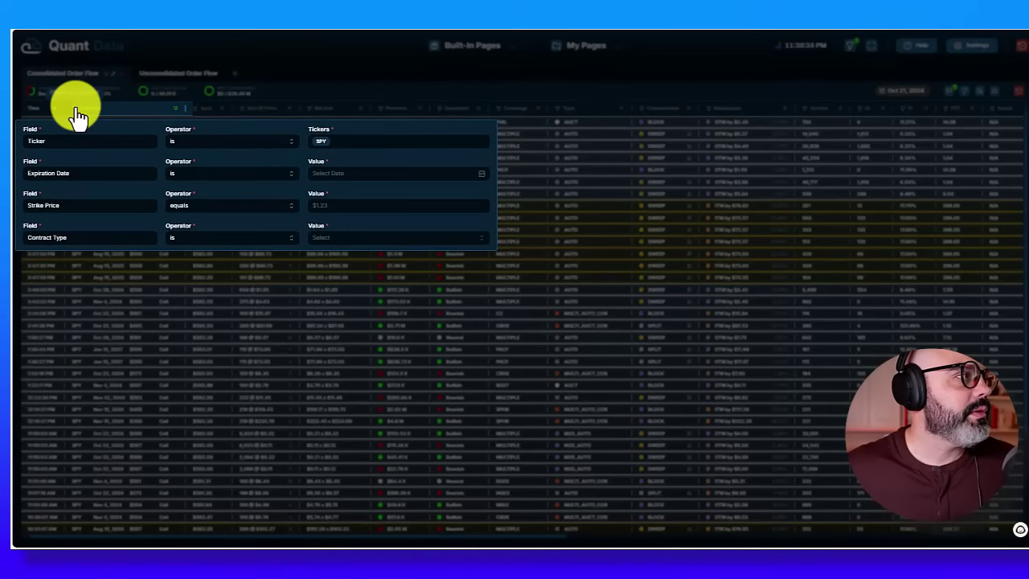
click(77, 114)
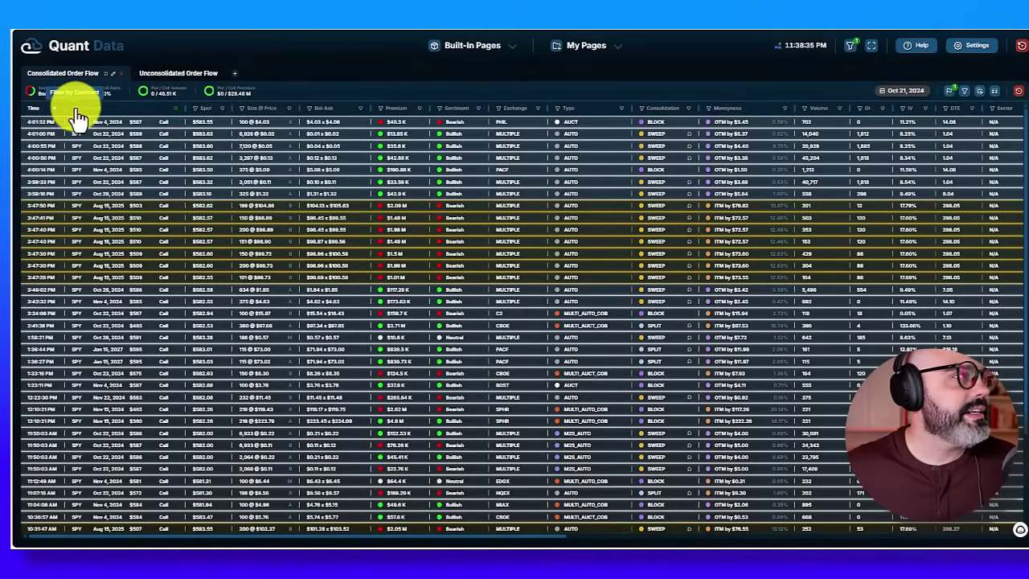
click(75, 115)
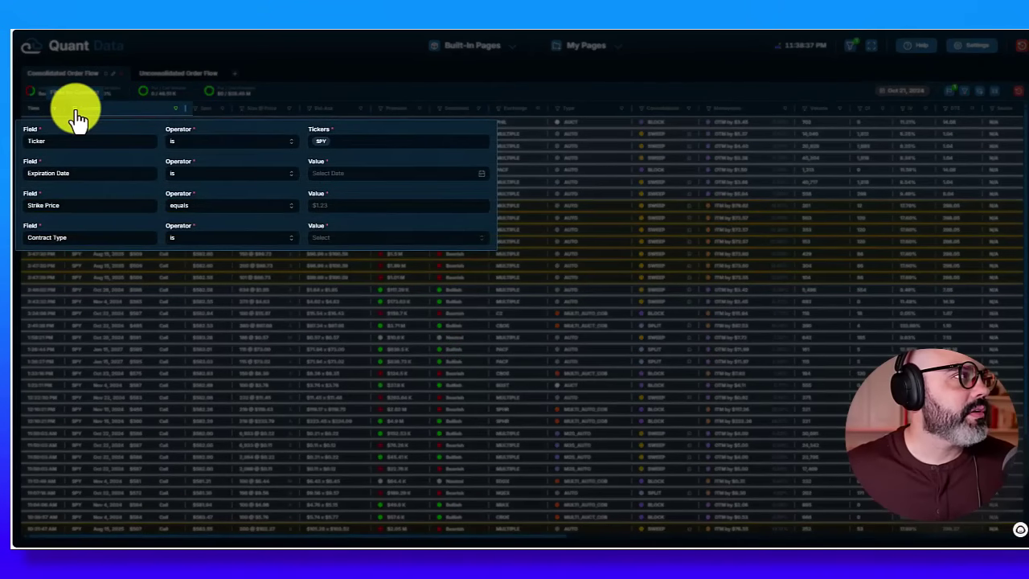
click(76, 115)
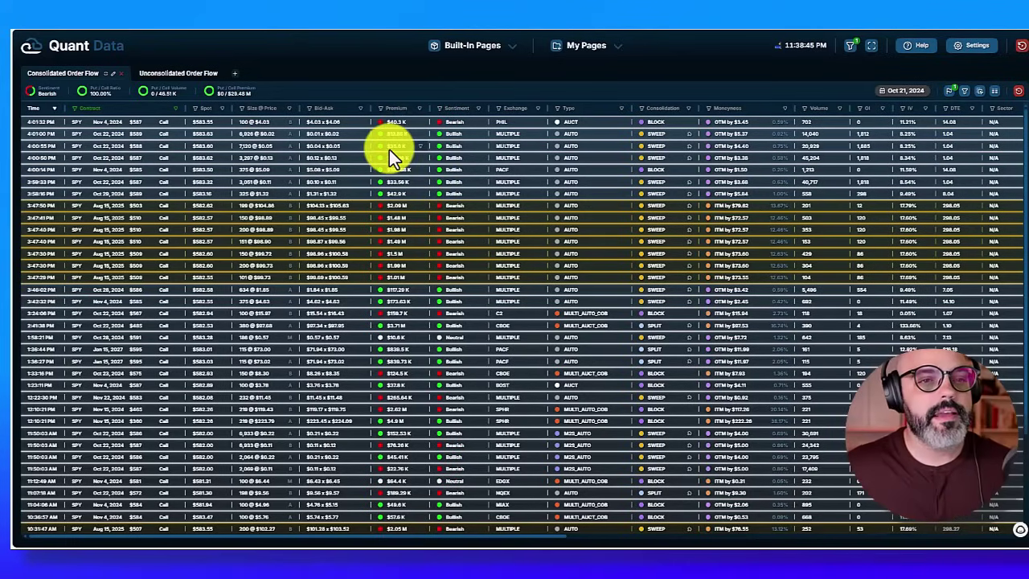
click(174, 111)
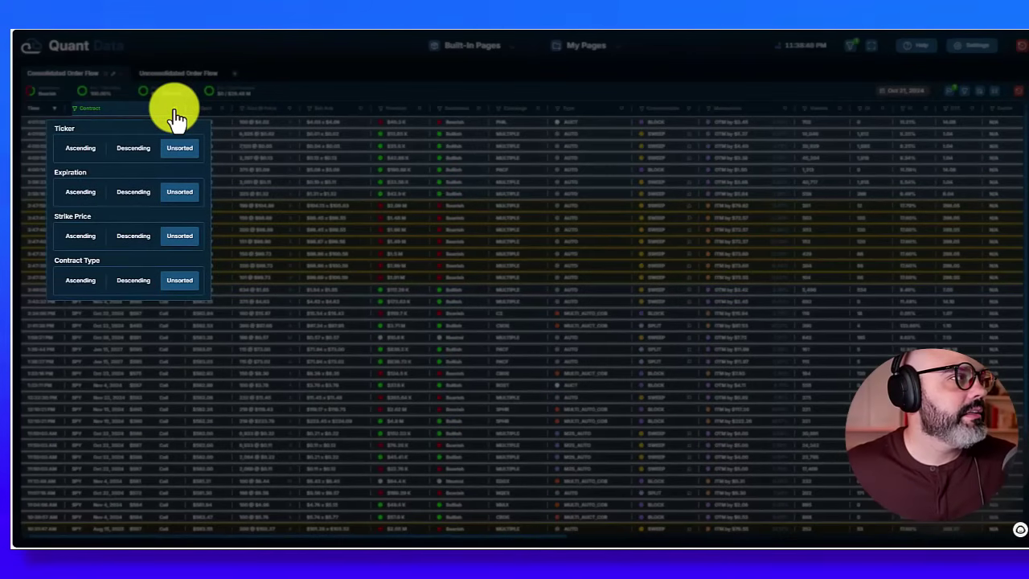
click(174, 111)
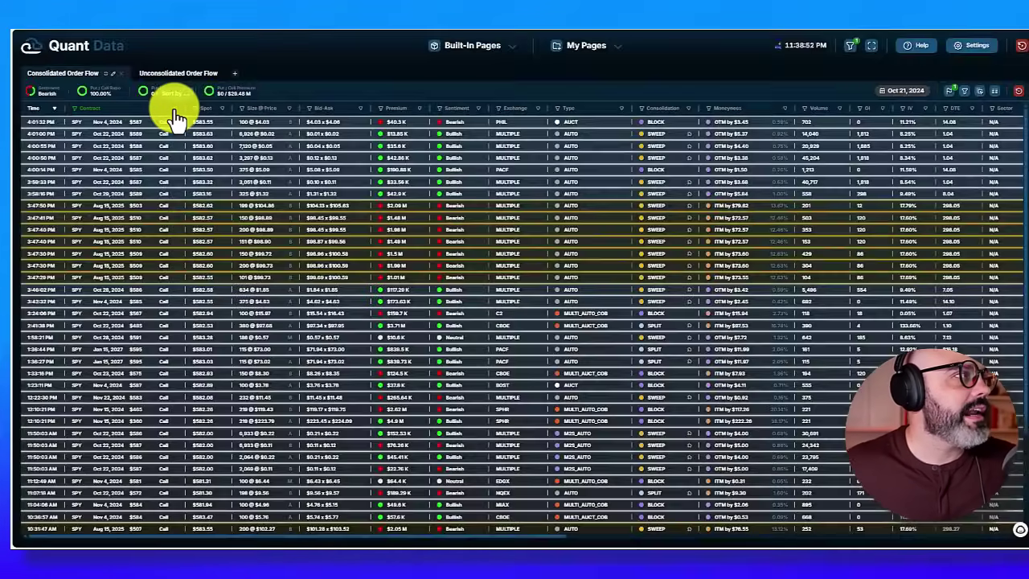
click(173, 111)
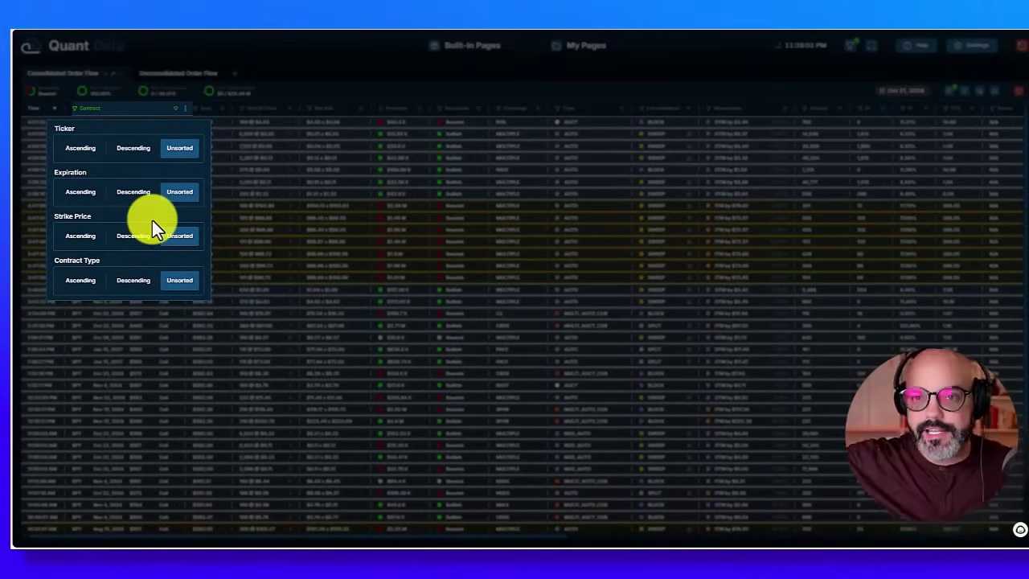
Step: Sort the order flow table by Size @ Price in descending order and review the Contract column's filter fields
click(311, 95)
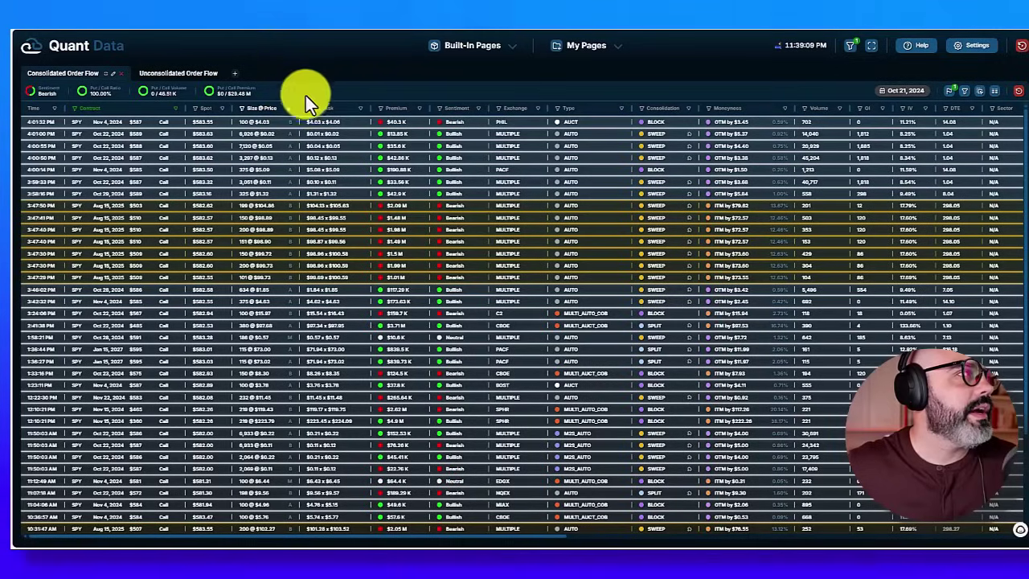
click(106, 74)
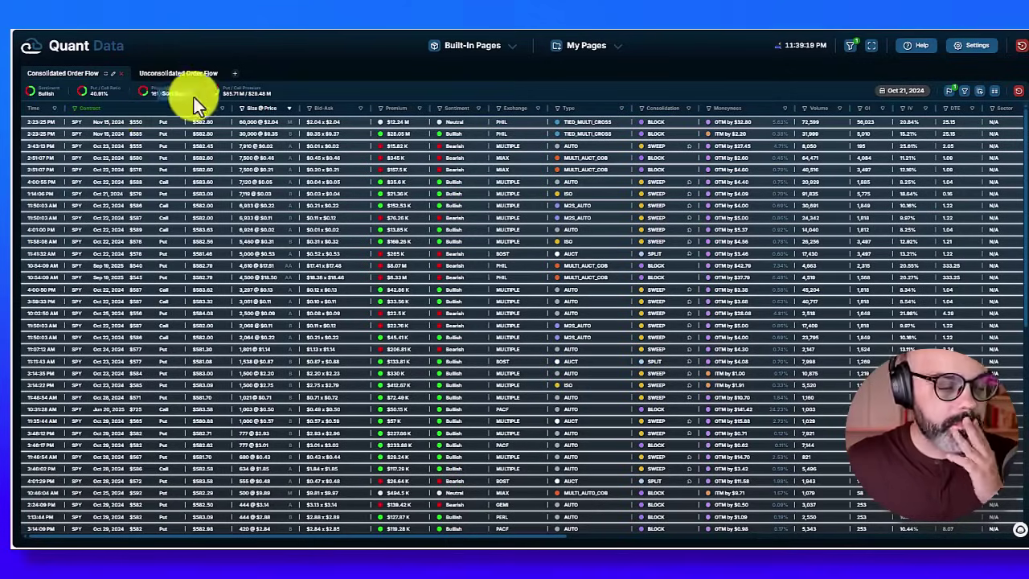
click(100, 112)
click(76, 120)
click(77, 119)
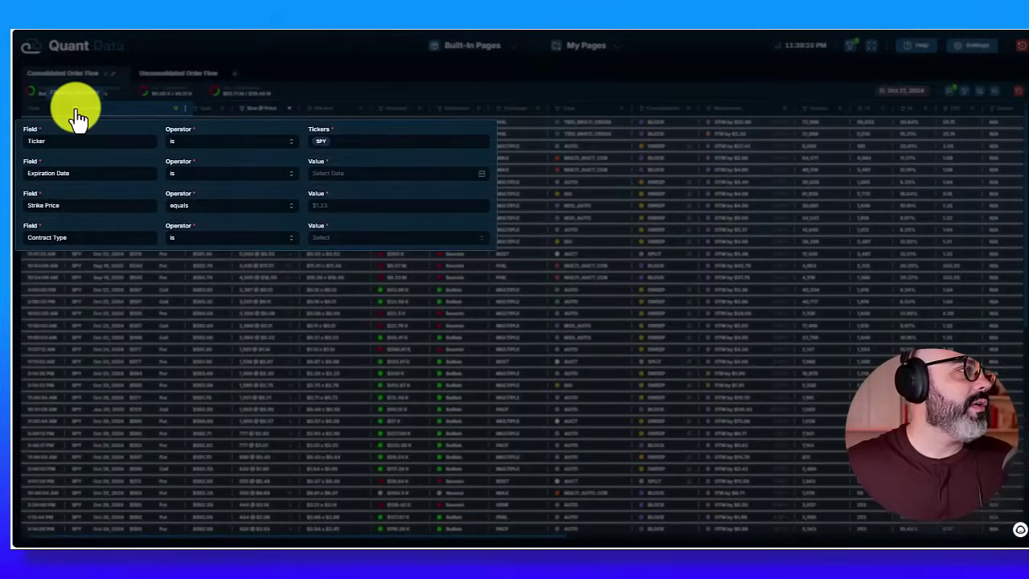
click(316, 84)
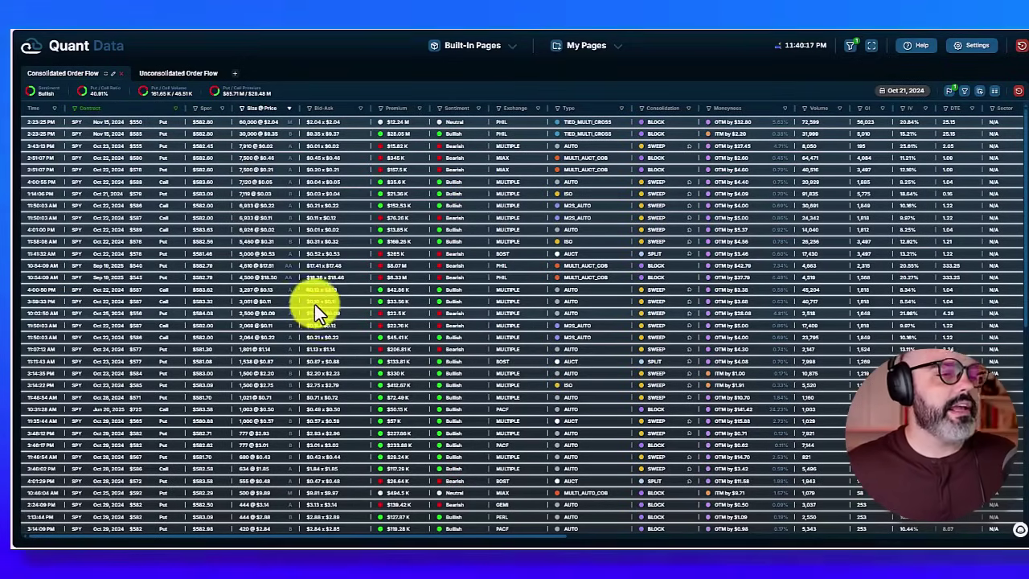
Step: Sort the order flow table by Time in ascending order and look through the sorted trades
scroll(315, 306, down, 3)
scroll(315, 305, up, 3)
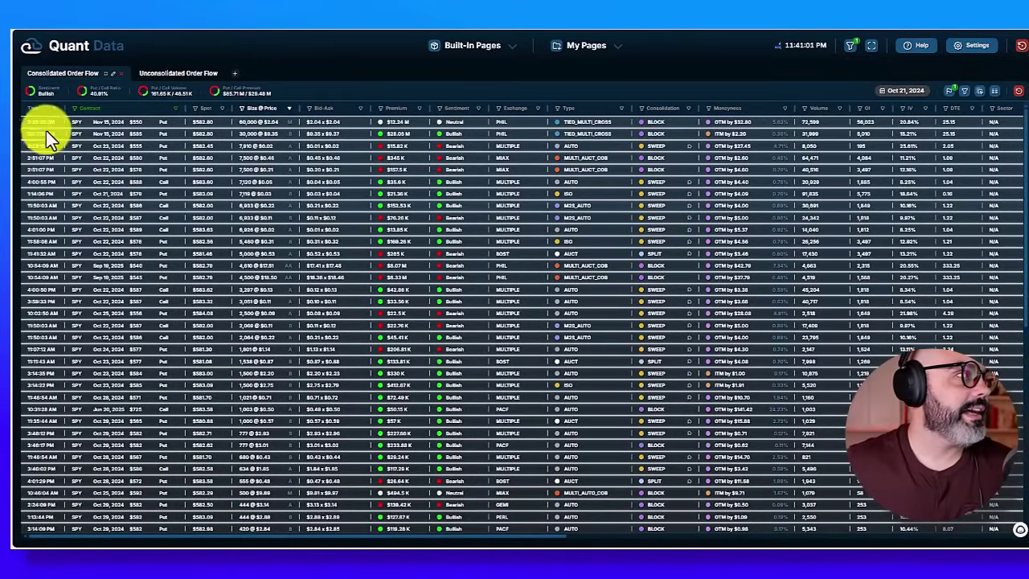
click(143, 75)
click(87, 79)
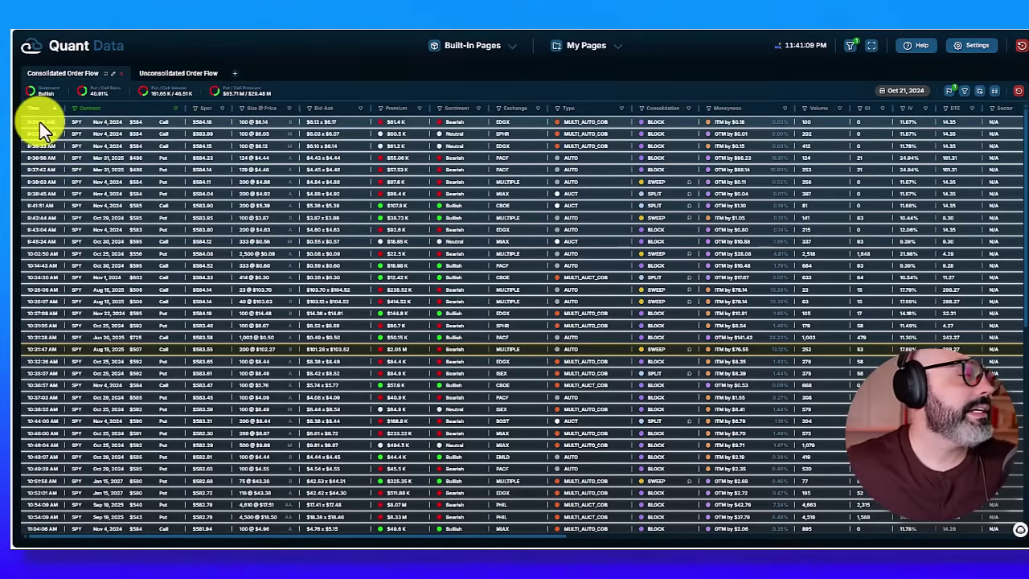
scroll(38, 127, down, 15)
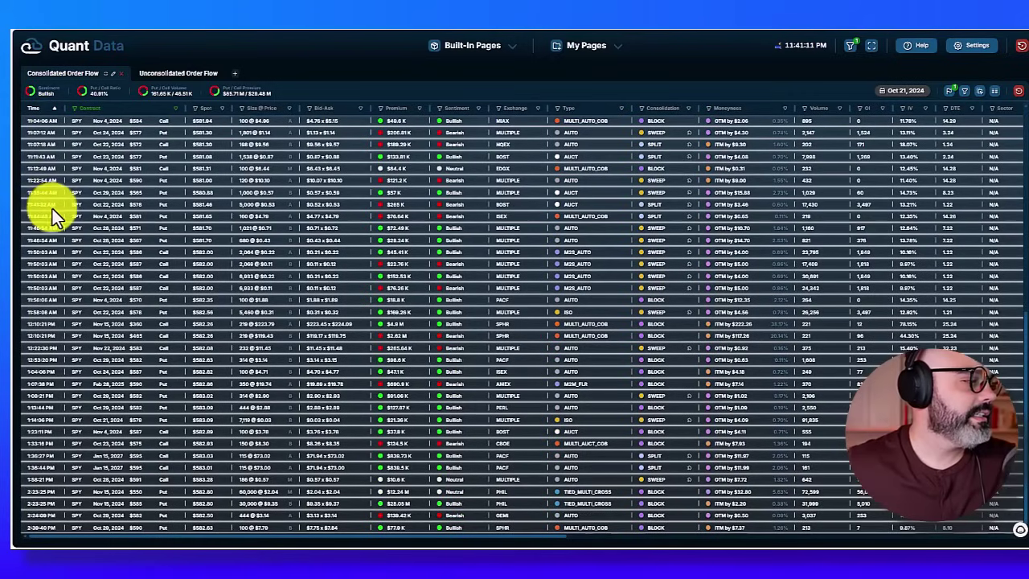
scroll(49, 207, up, 15)
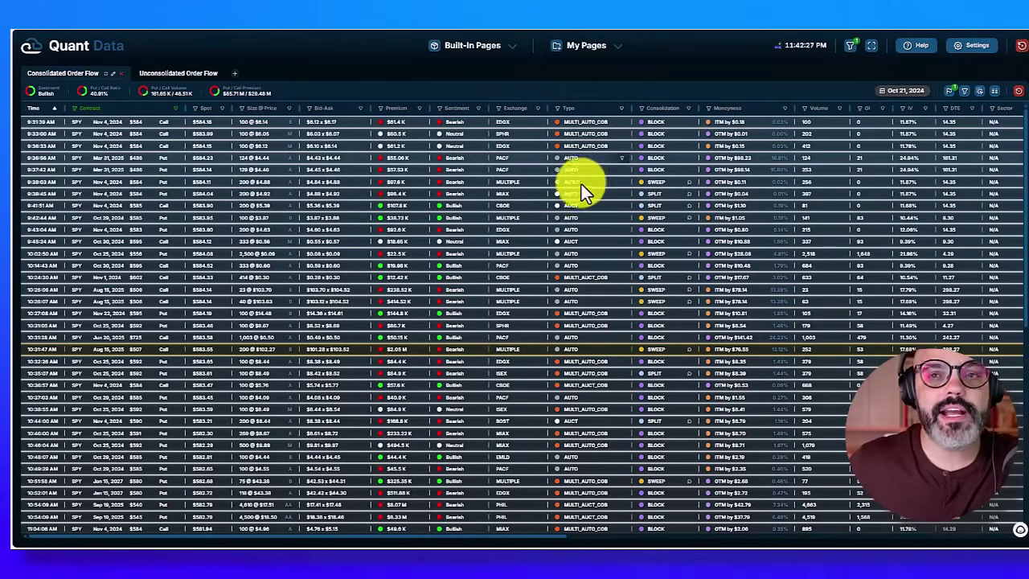
Step: Look through the trade types listed in the Type column of the order flow table
scroll(586, 273, down, 2)
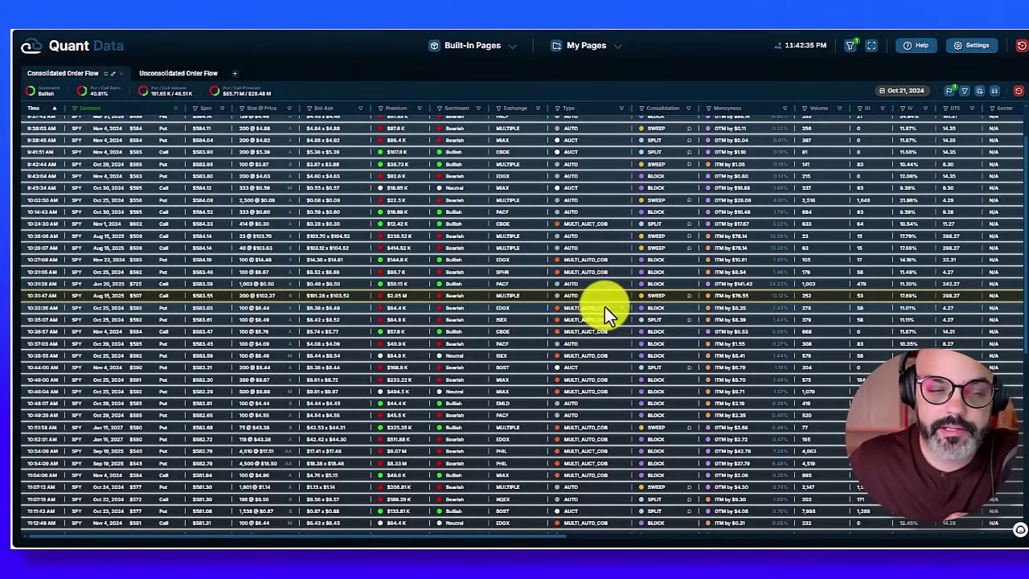
scroll(602, 313, up, 2)
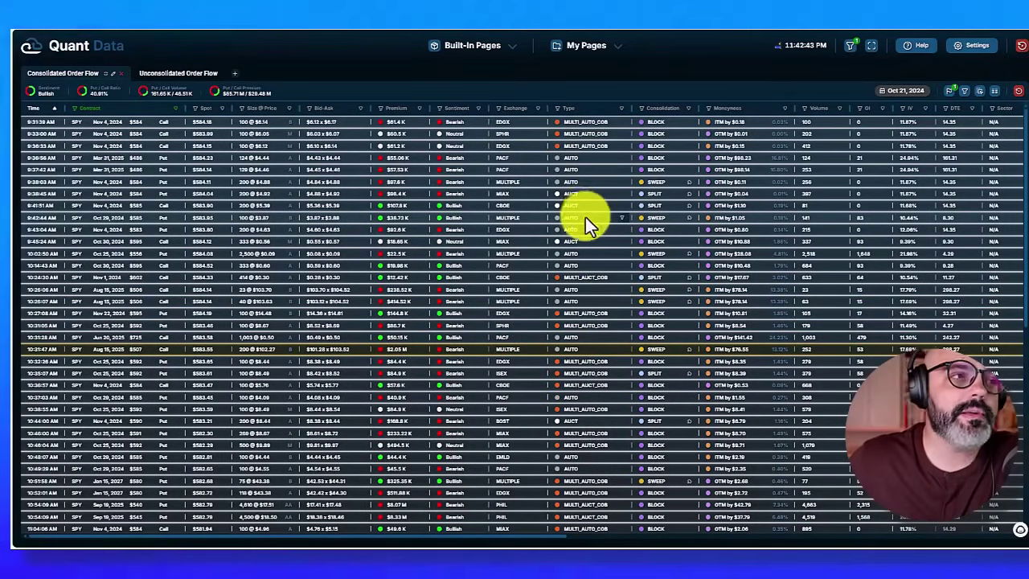
scroll(586, 214, down, 5)
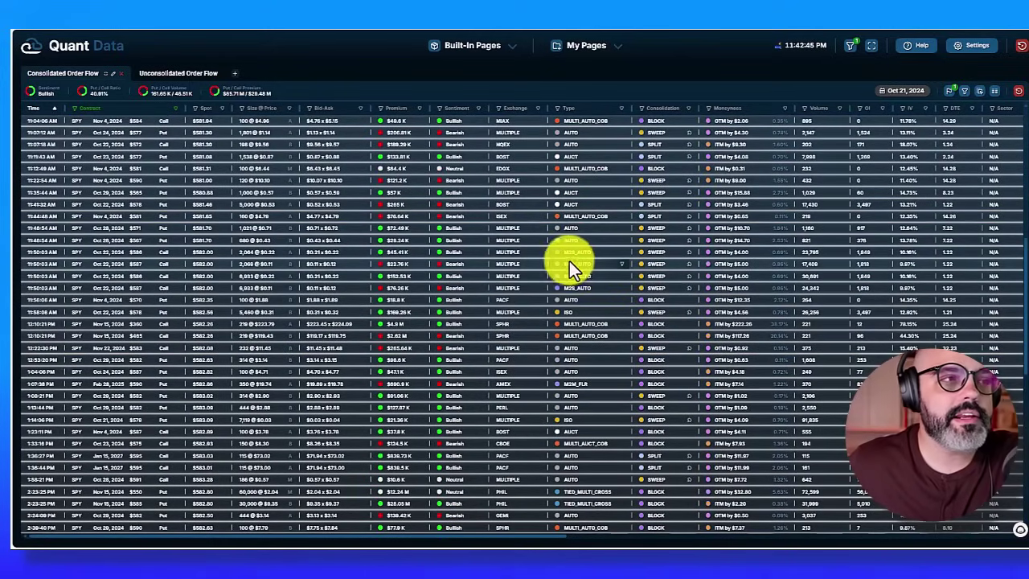
scroll(582, 268, up, 5)
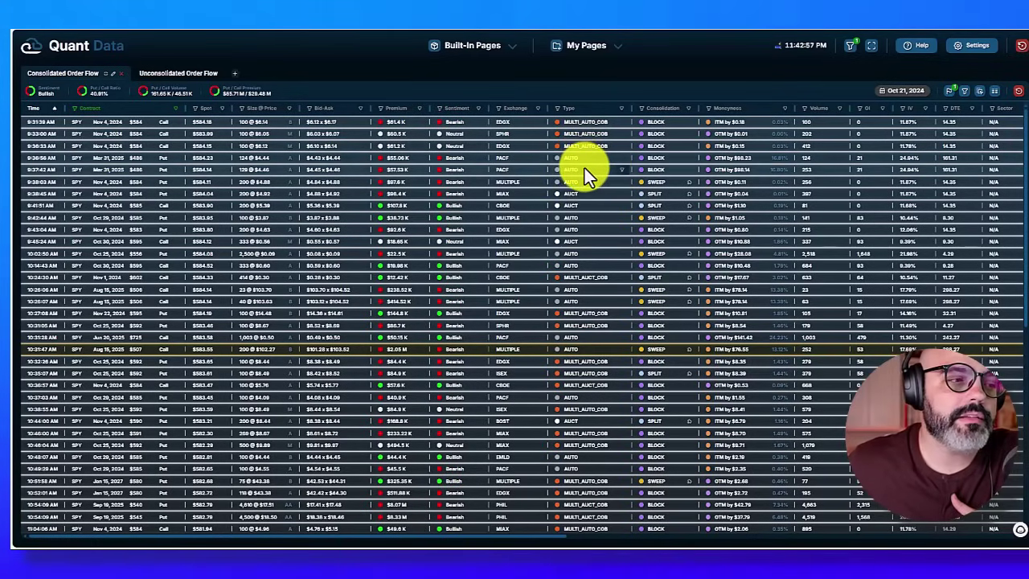
scroll(590, 207, down, 5)
scroll(589, 208, down, 1)
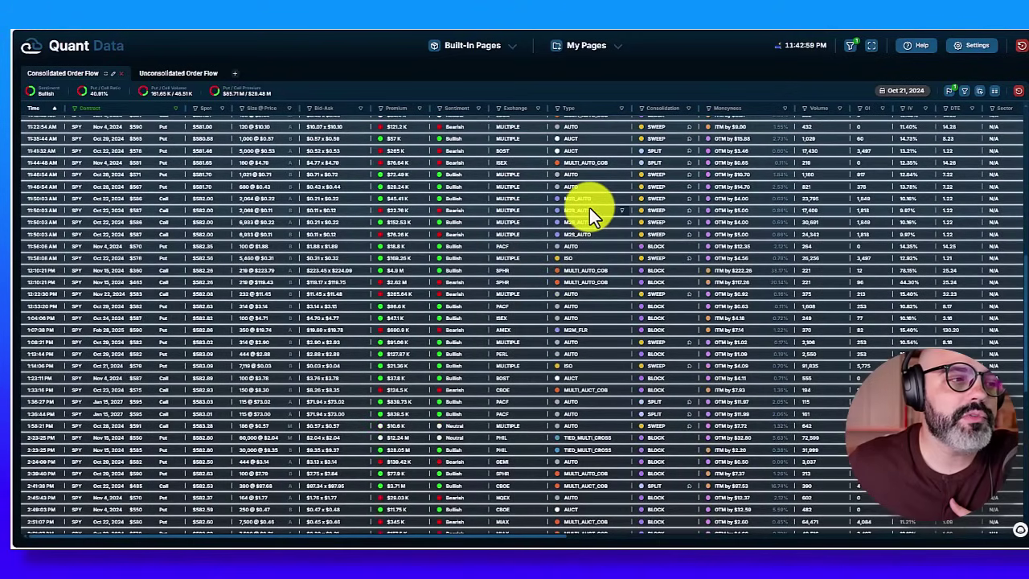
scroll(589, 207, up, 6)
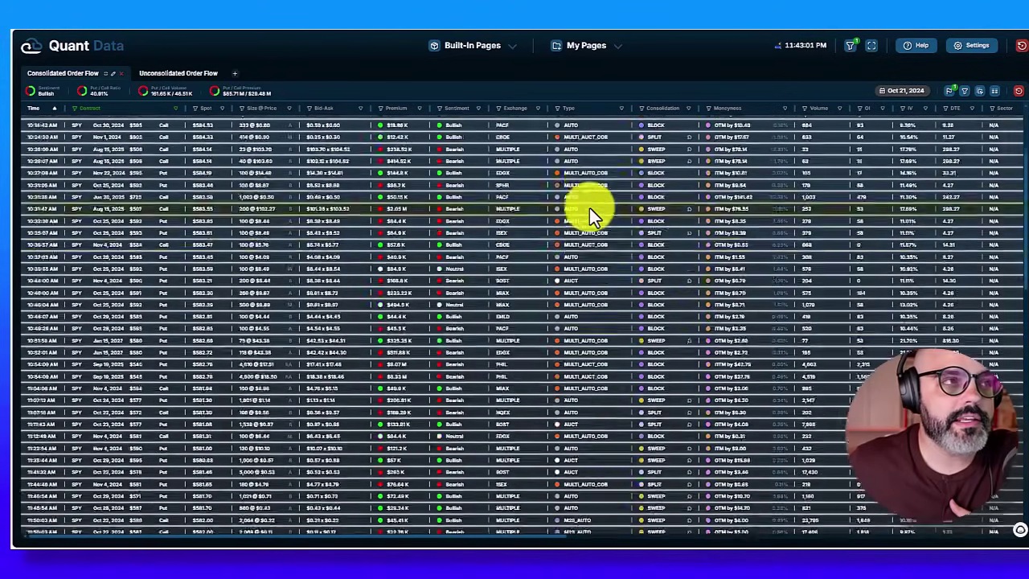
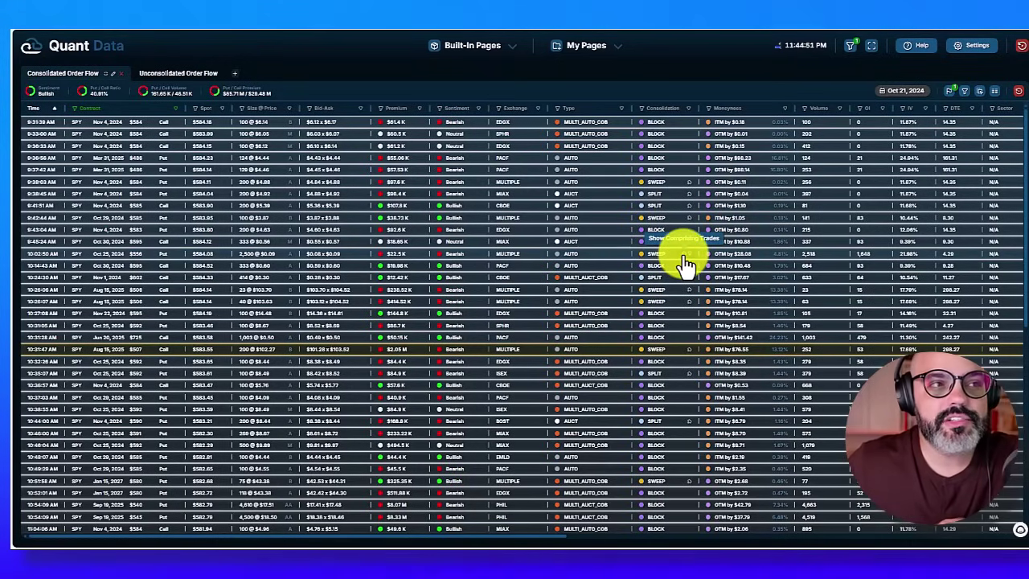
Step: View the comprising trades of the 10:02:50 AM SPY sweep, then return to the table and look over its Premium and Sentiment columns
click(684, 256)
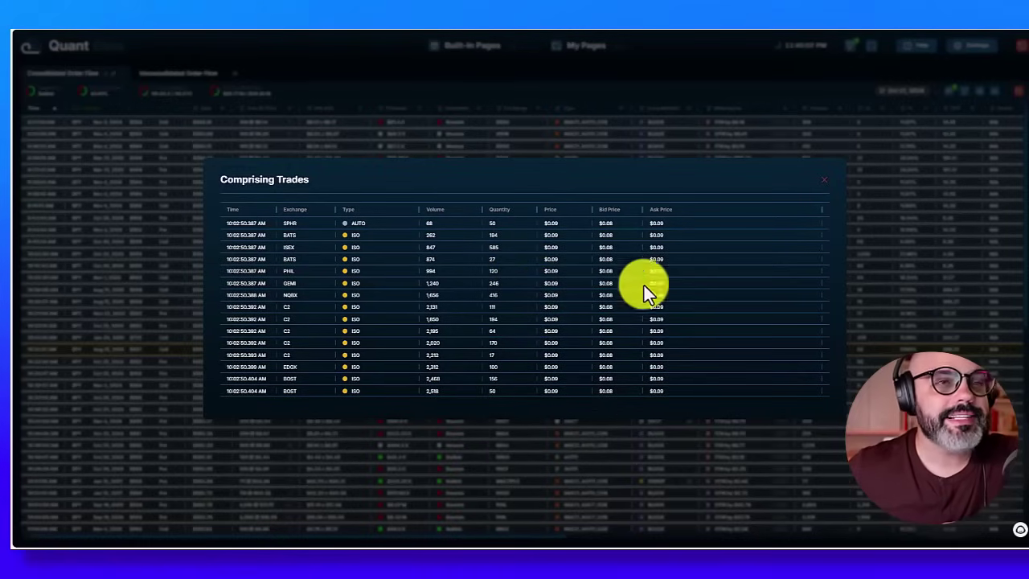
click(824, 180)
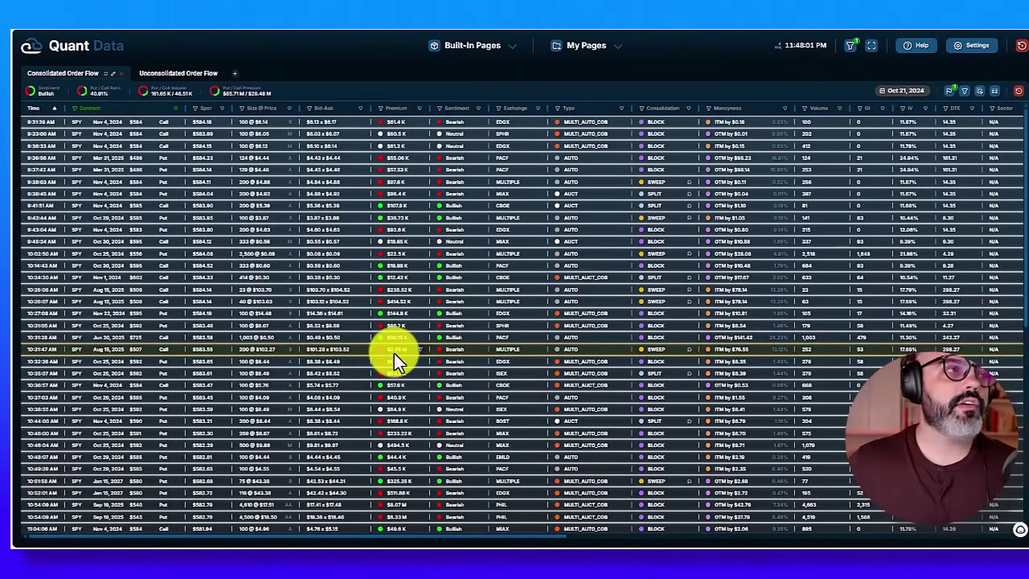
scroll(442, 285, down, 3)
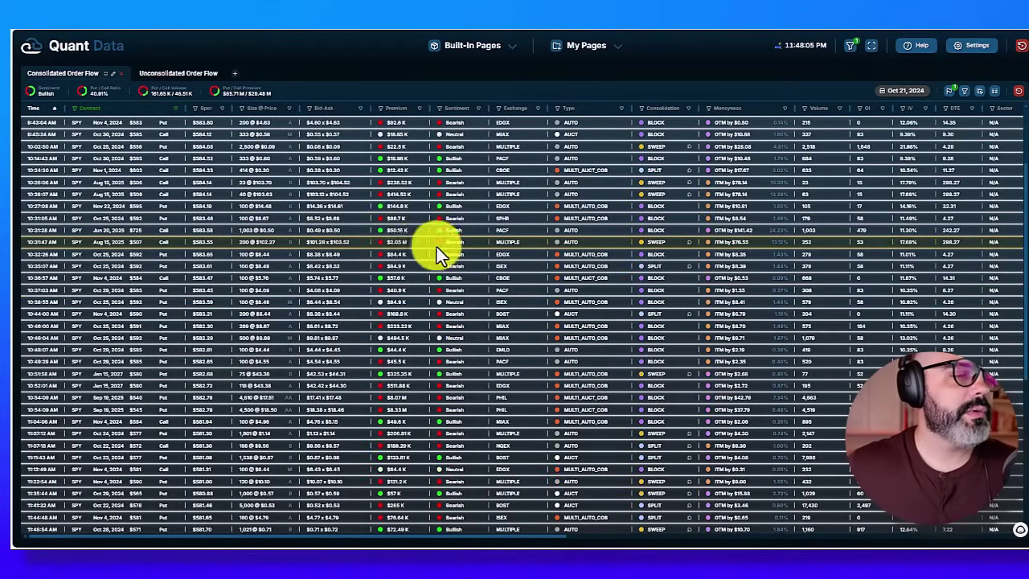
scroll(421, 263, up, 3)
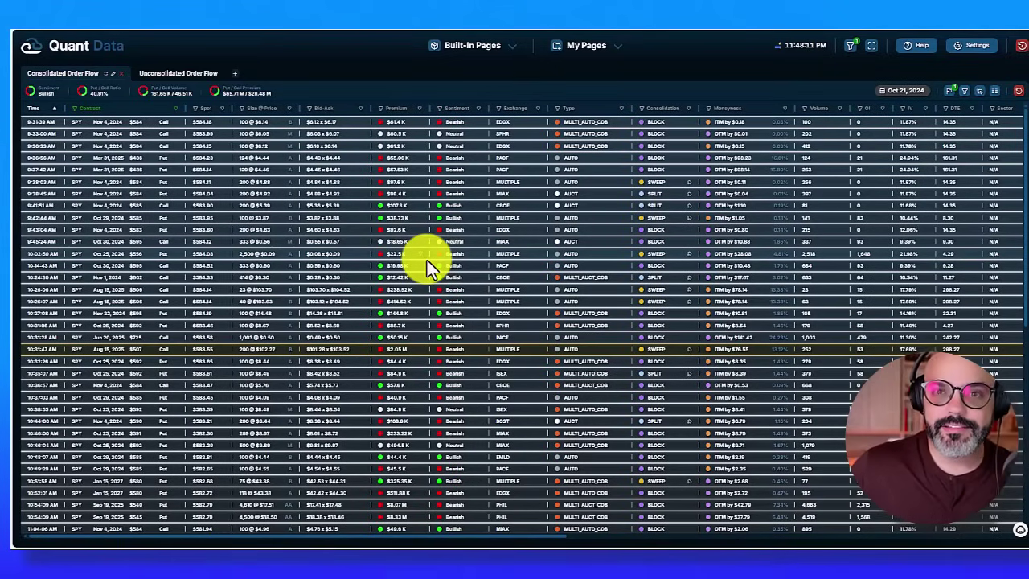
Step: Review the Hide, Show and Only options in the order flow table's flag filters, leaving them as set
click(971, 101)
click(968, 96)
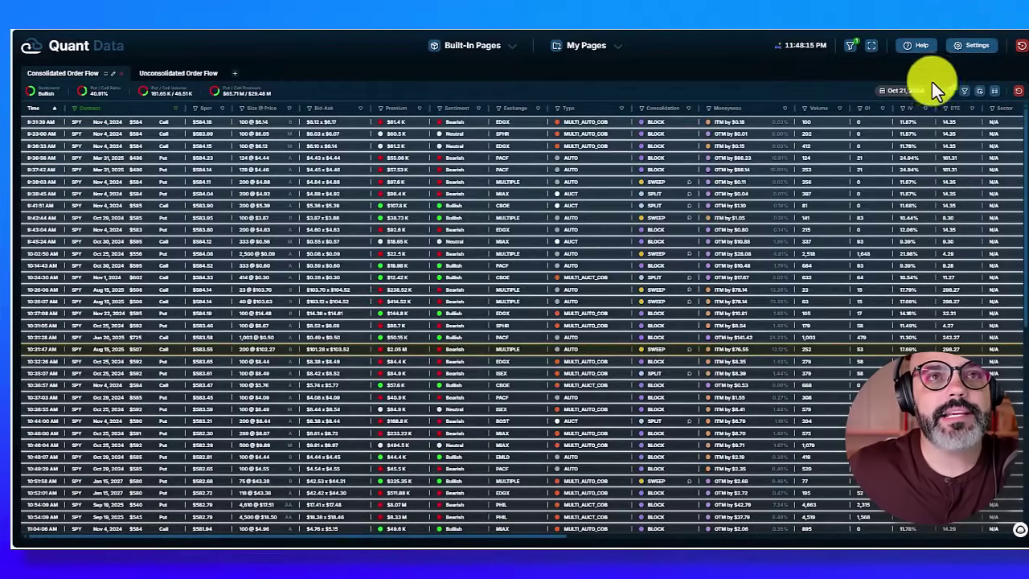
click(953, 96)
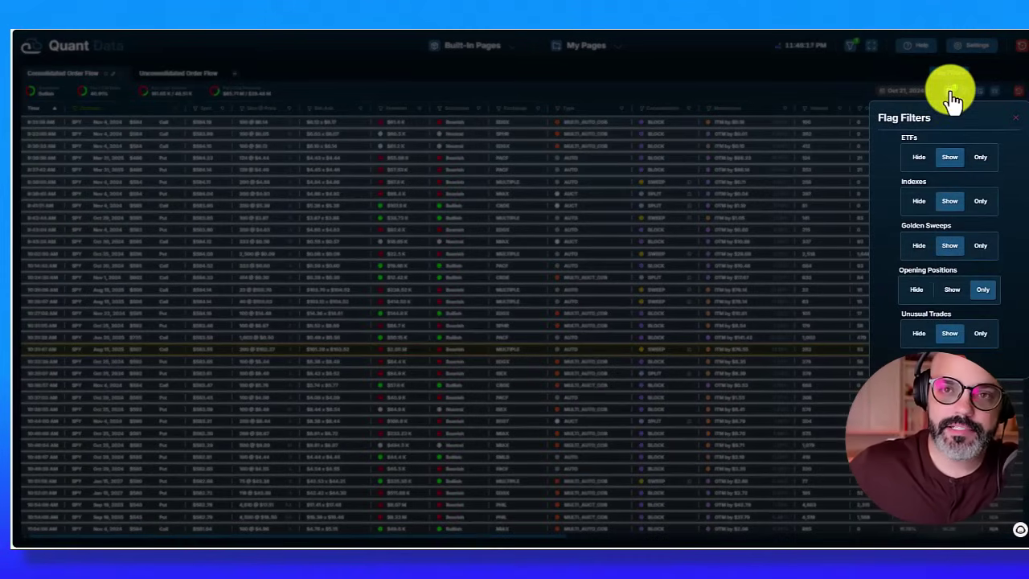
click(934, 91)
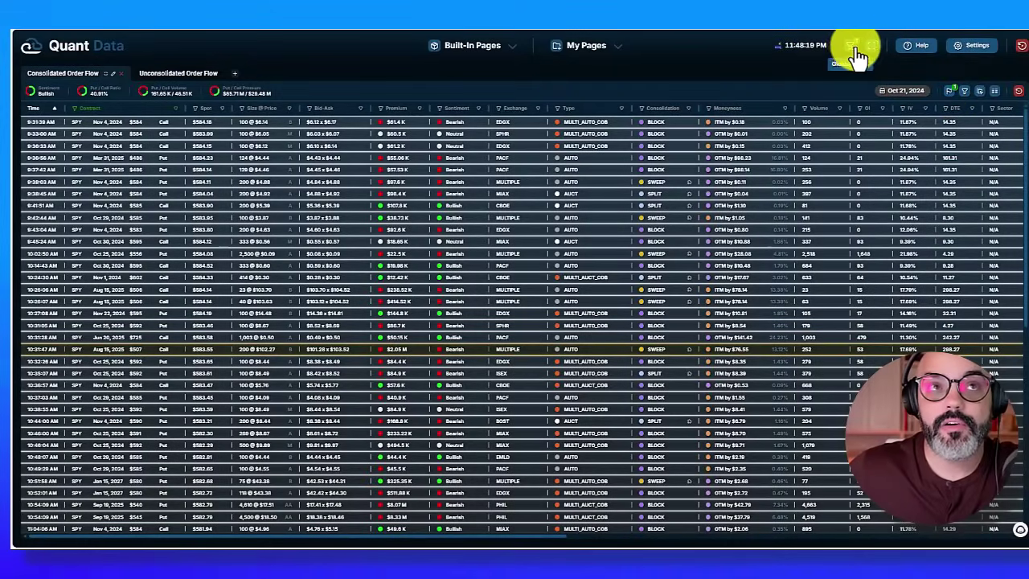
click(951, 95)
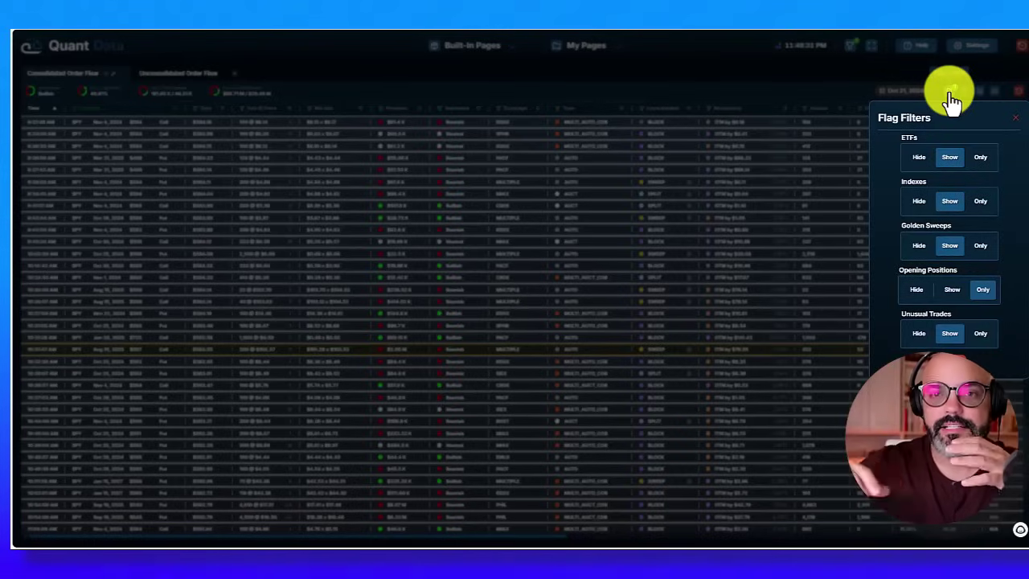
click(801, 95)
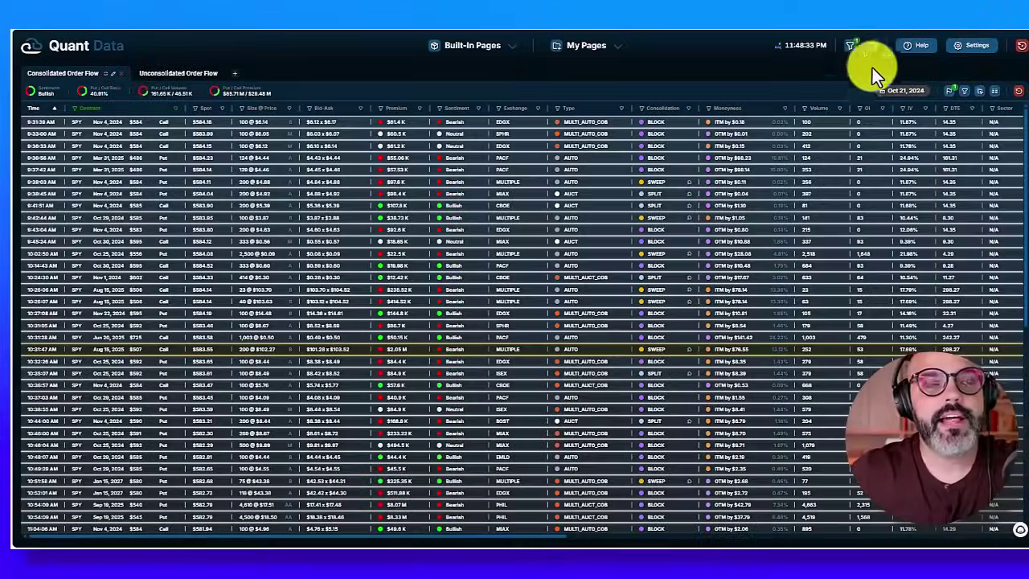
Step: Remove the SPY ticker condition from the global filter, refresh Consolidated Order Flow and look through its trades
click(850, 47)
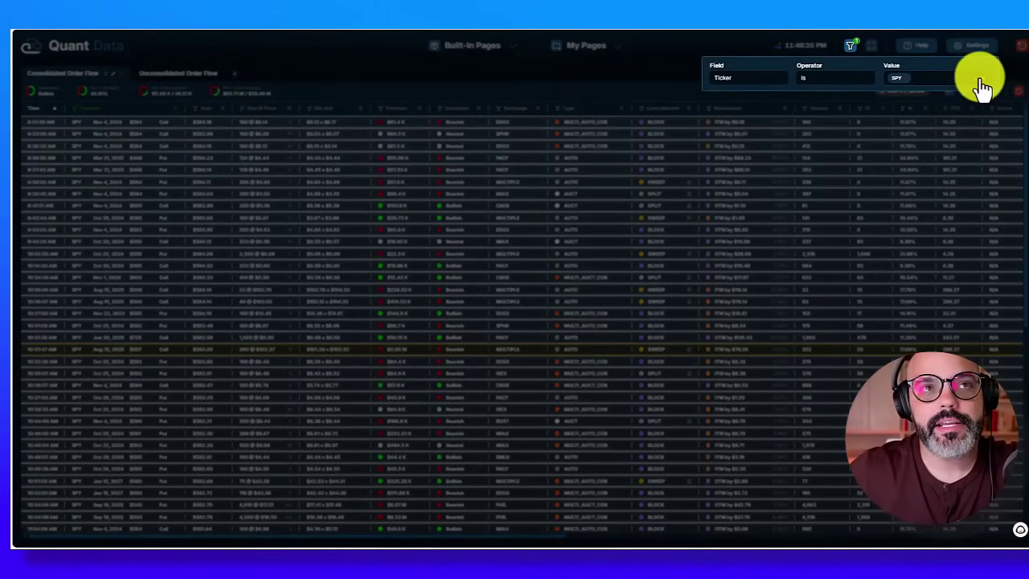
click(309, 79)
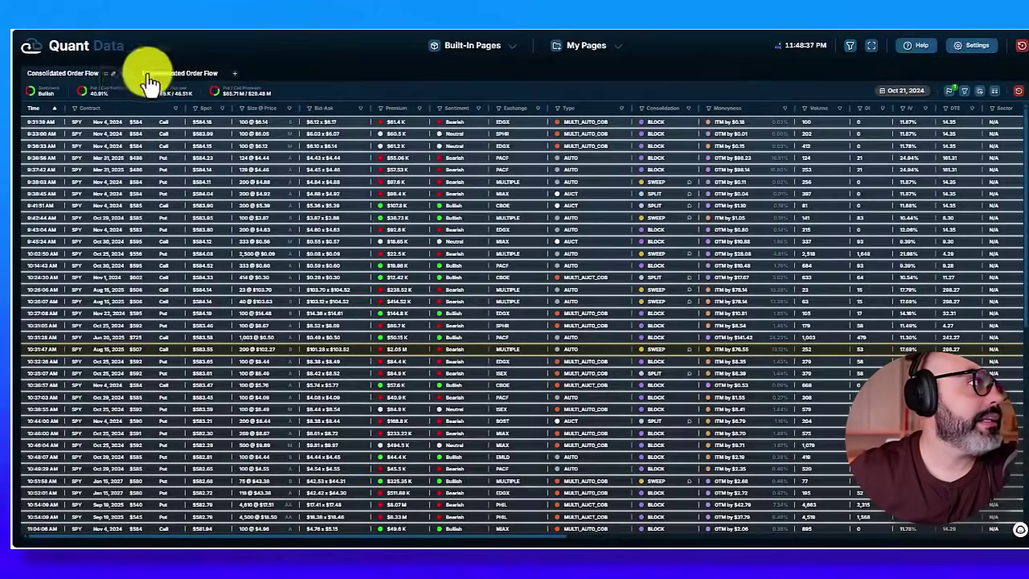
click(153, 75)
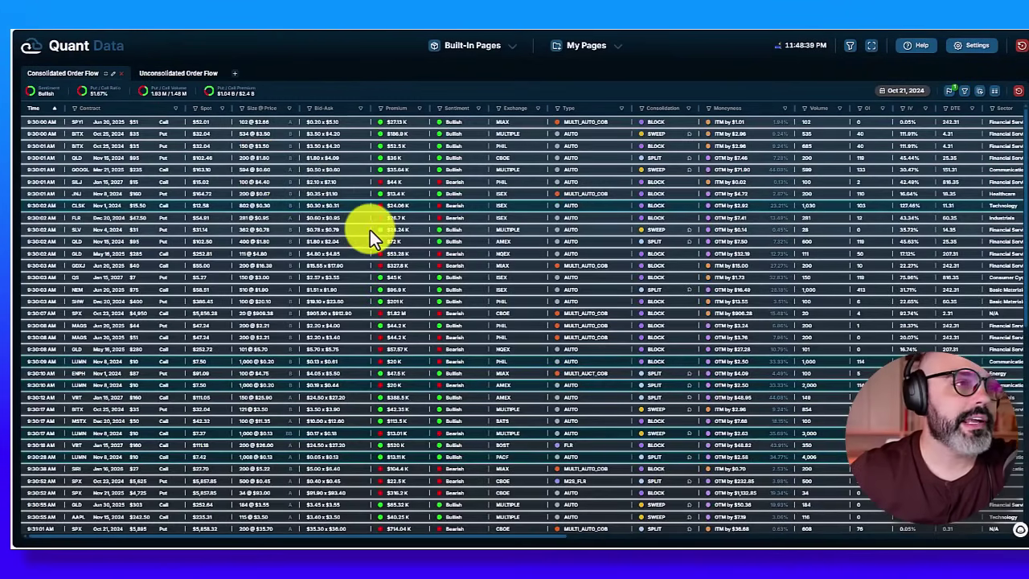
scroll(238, 279, down, 5)
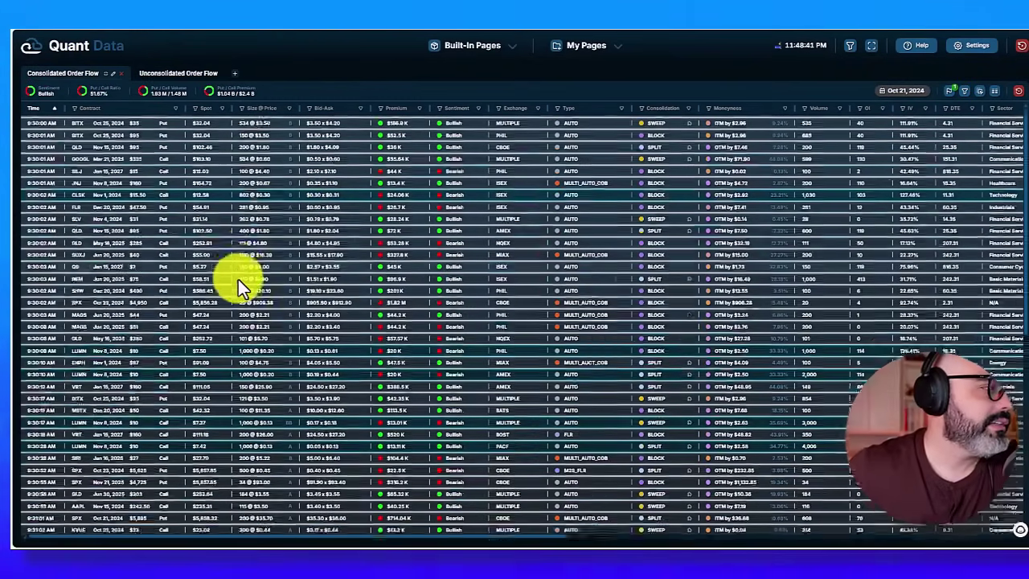
scroll(240, 278, up, 5)
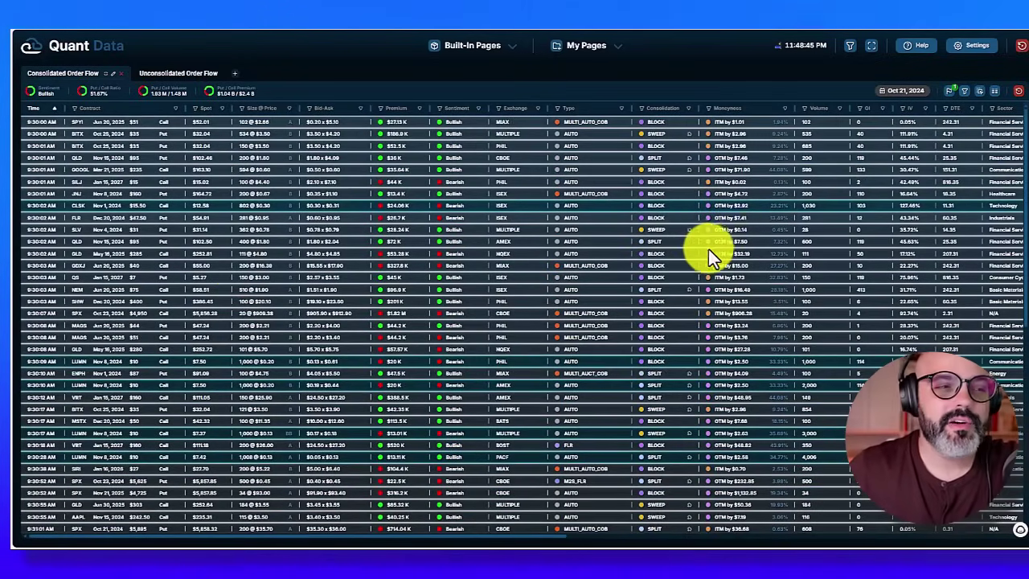
scroll(700, 244, down, 5)
scroll(700, 246, up, 5)
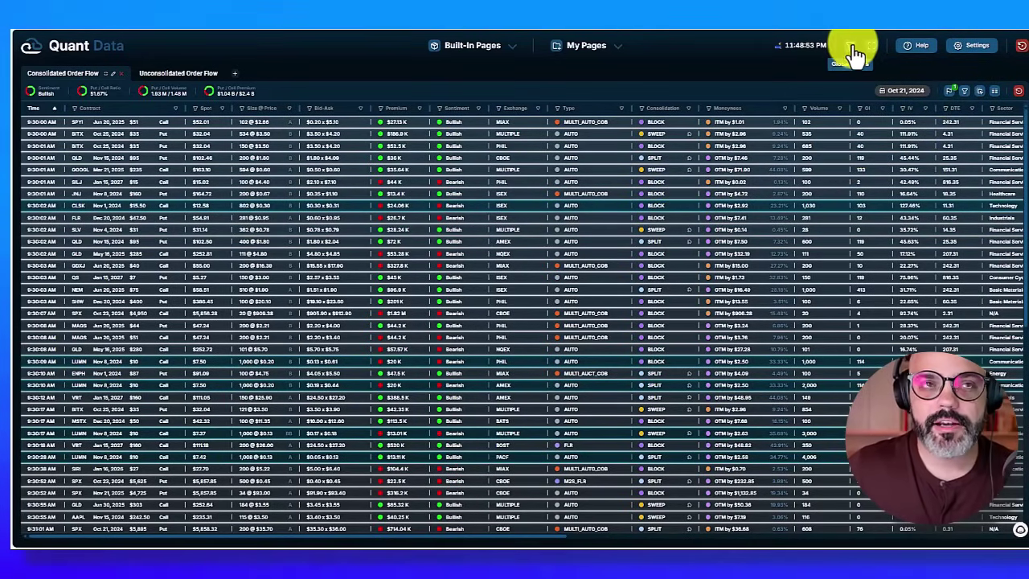
Step: Set the ETFs flag filter to Only and refresh the Consolidated Order Flow table
click(950, 93)
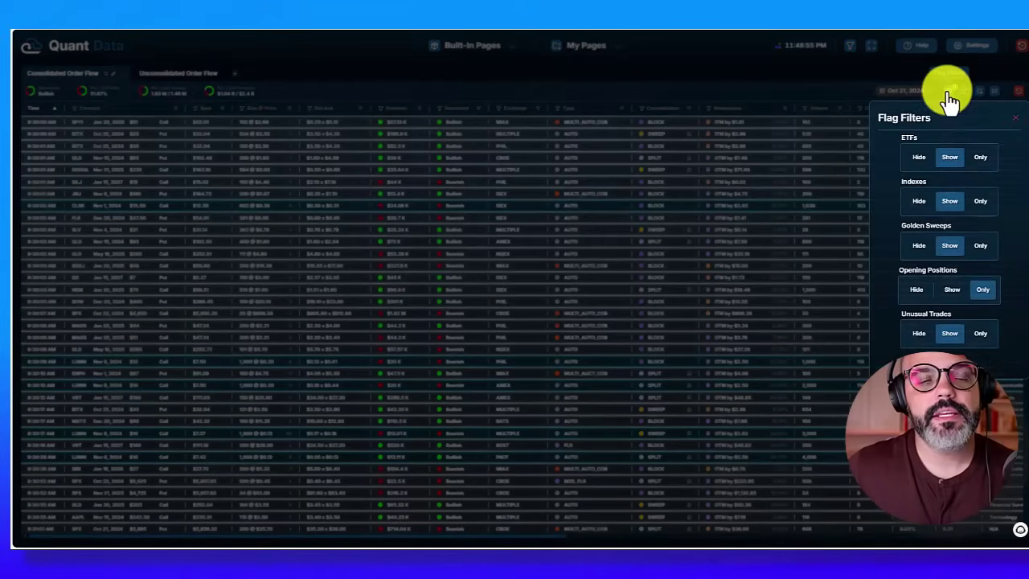
click(982, 160)
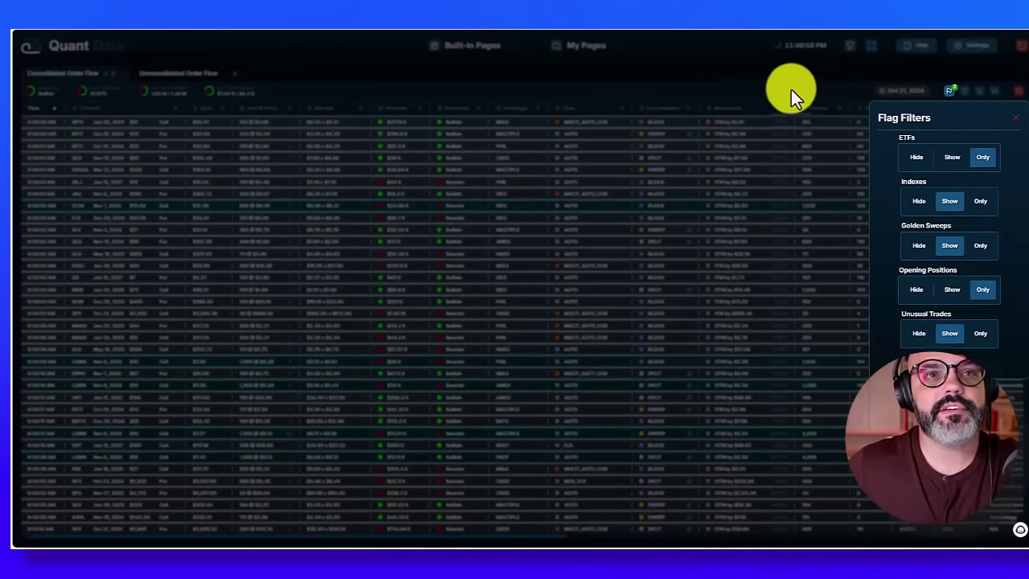
click(788, 95)
click(74, 76)
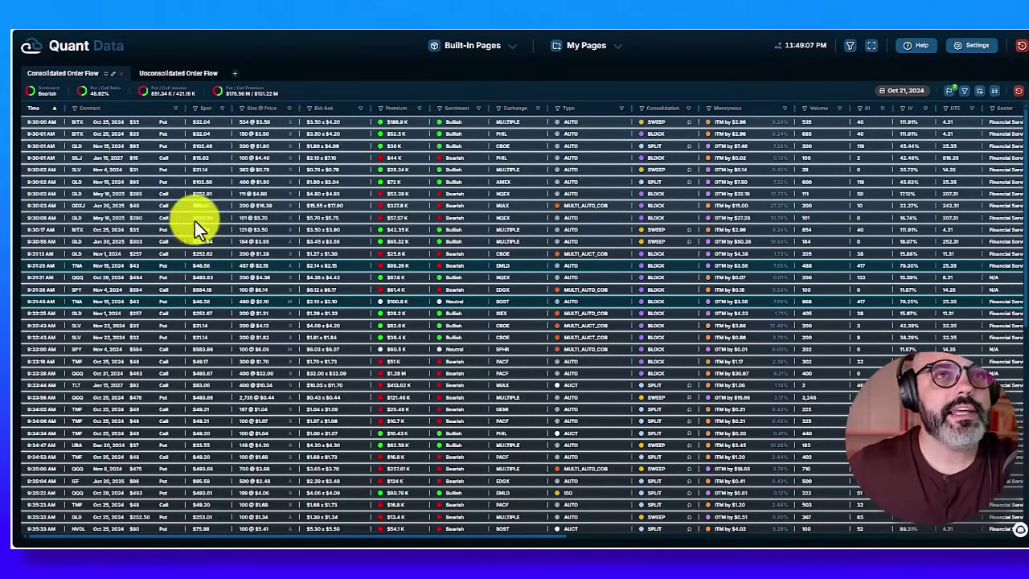
Step: Set the ETFs flag filter back to Show and Indexes to Only, and refresh the Consolidated Order Flow table
click(964, 90)
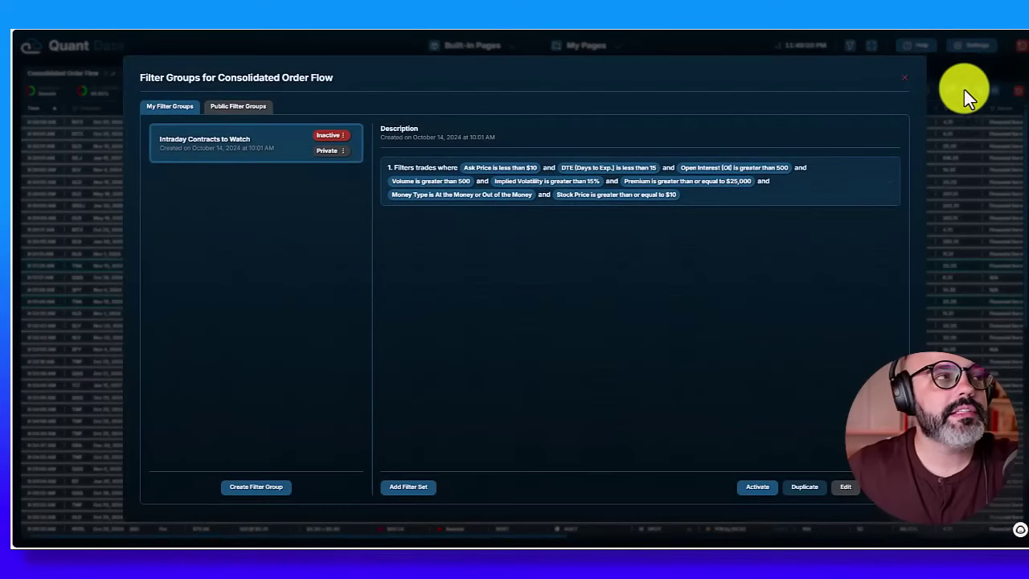
click(905, 78)
click(950, 91)
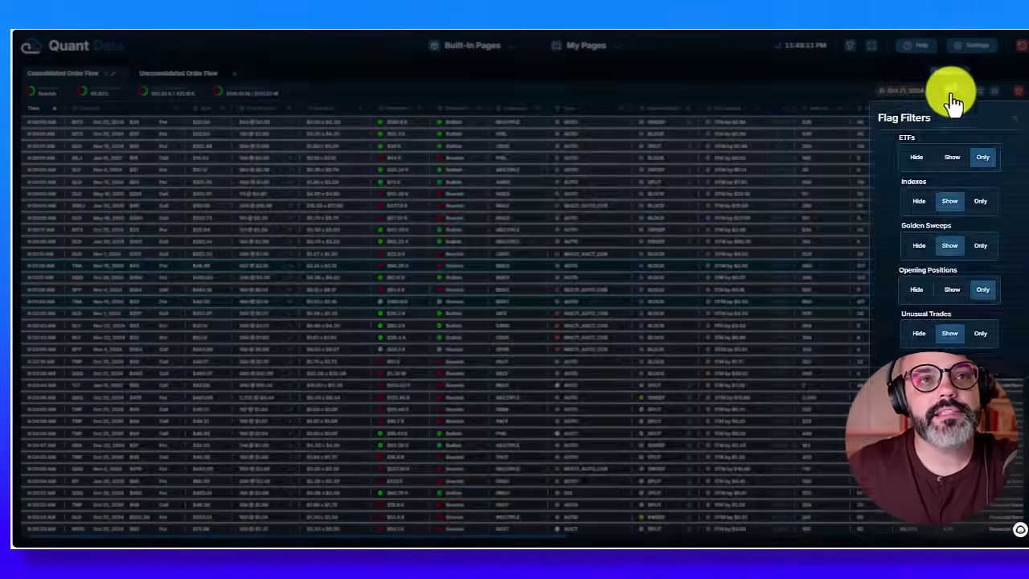
click(951, 158)
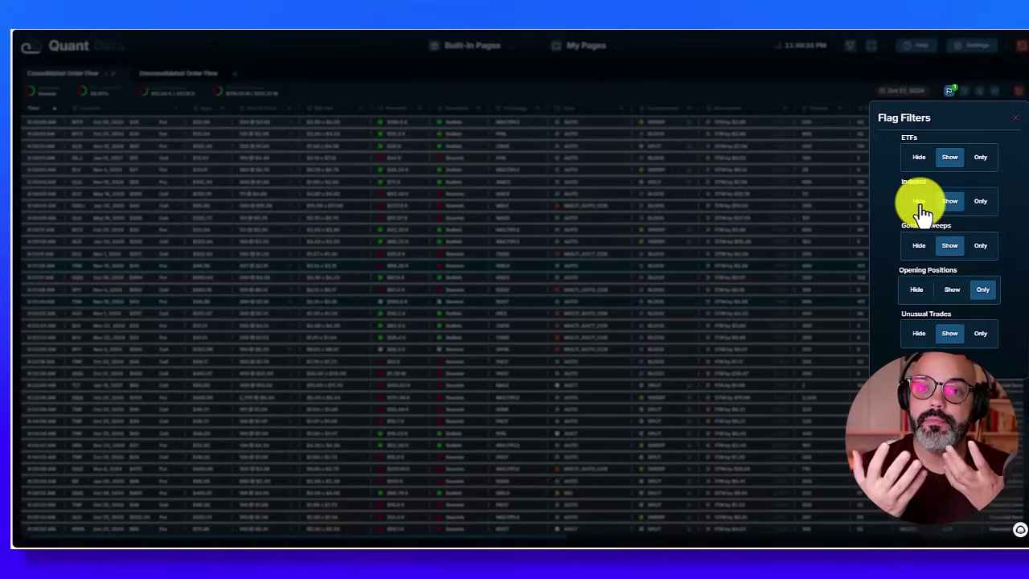
click(983, 201)
click(785, 123)
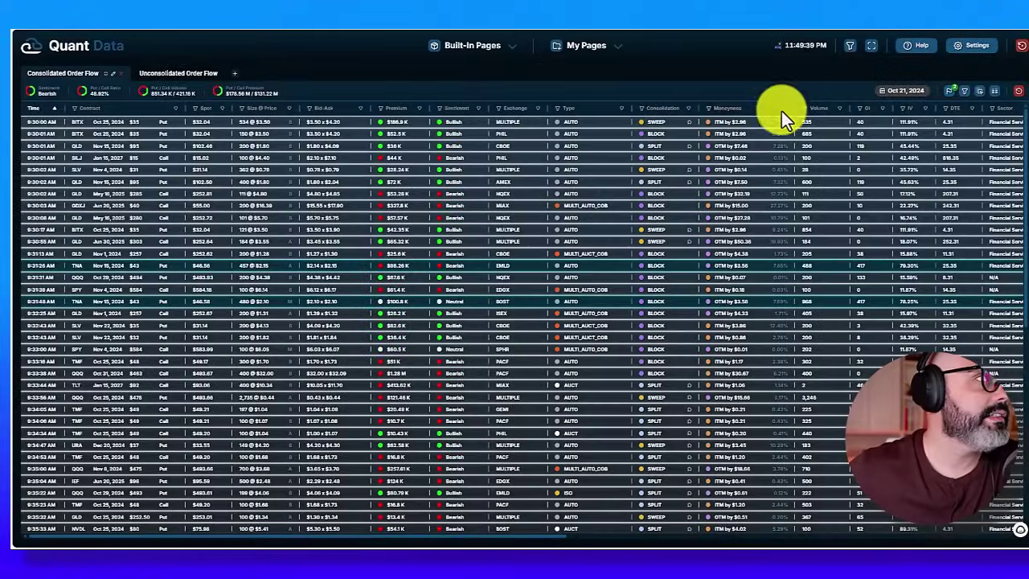
click(165, 76)
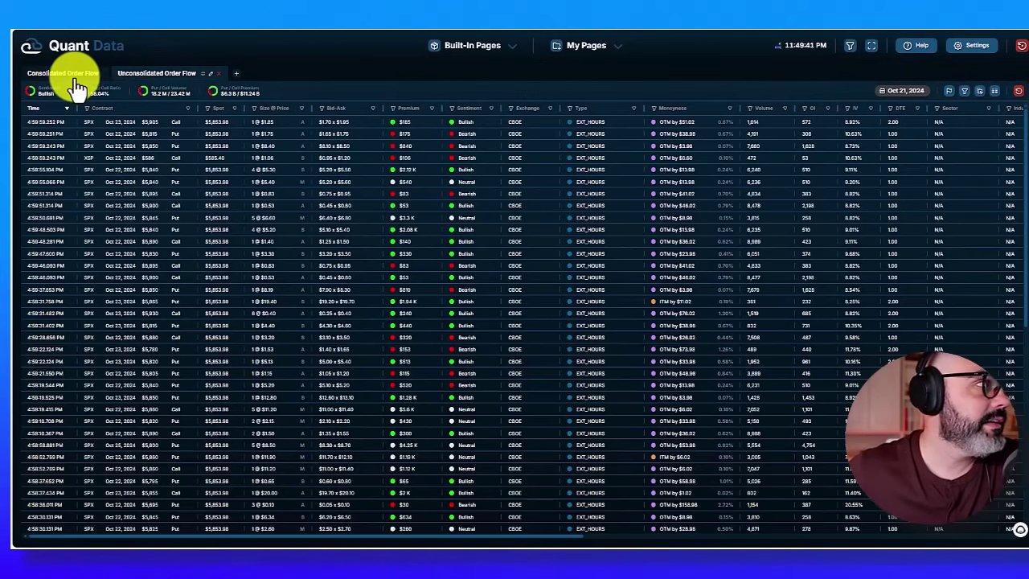
click(70, 75)
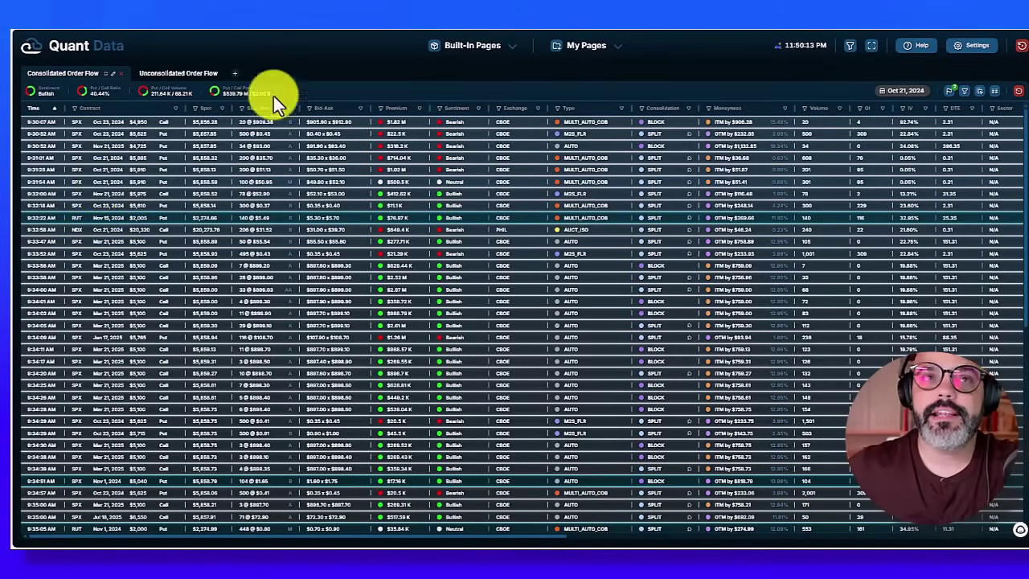
Step: Return the Indexes flag filter to Show, and switch Opening Positions to Show and back to Only
click(965, 91)
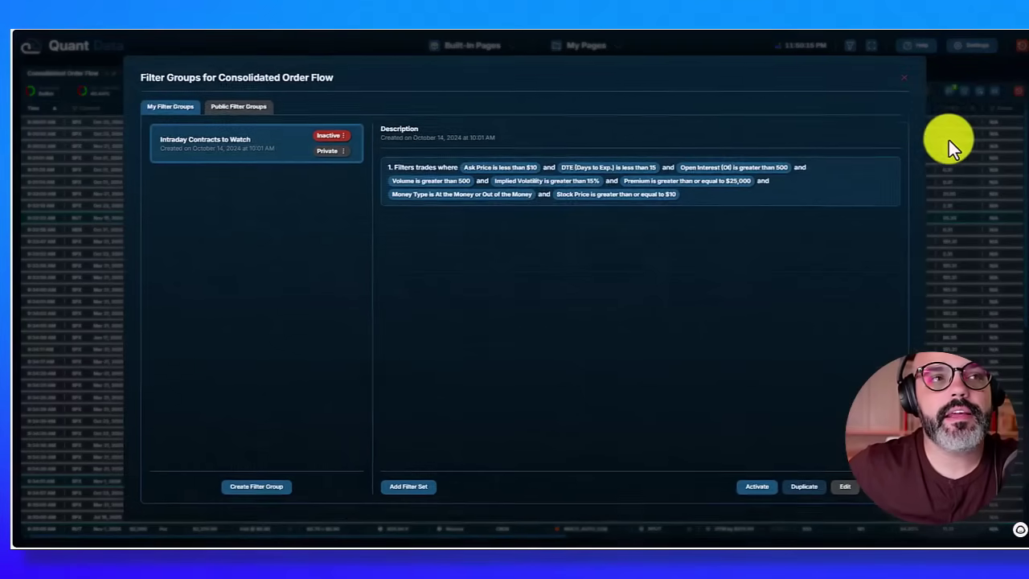
click(904, 78)
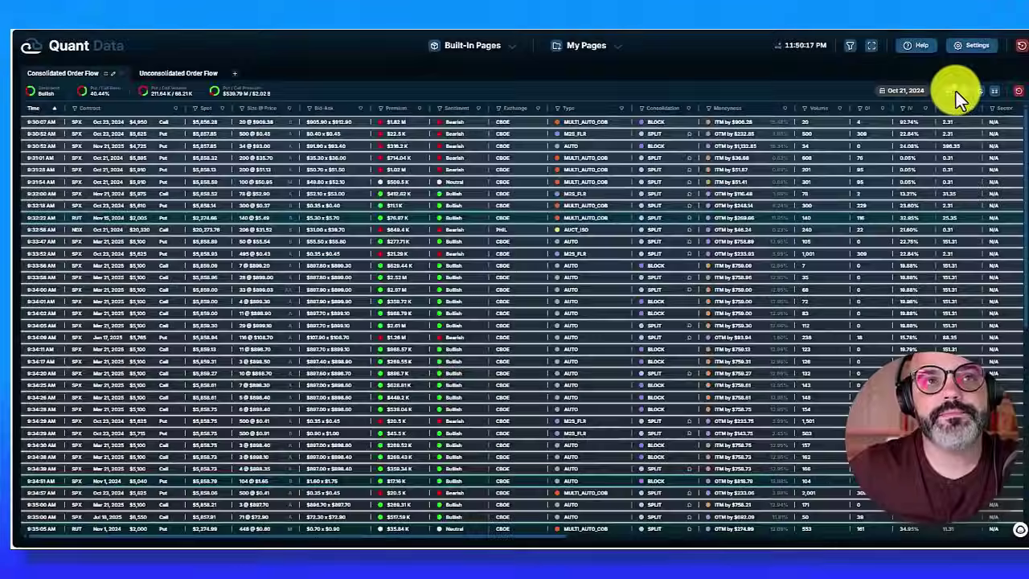
click(951, 95)
click(953, 202)
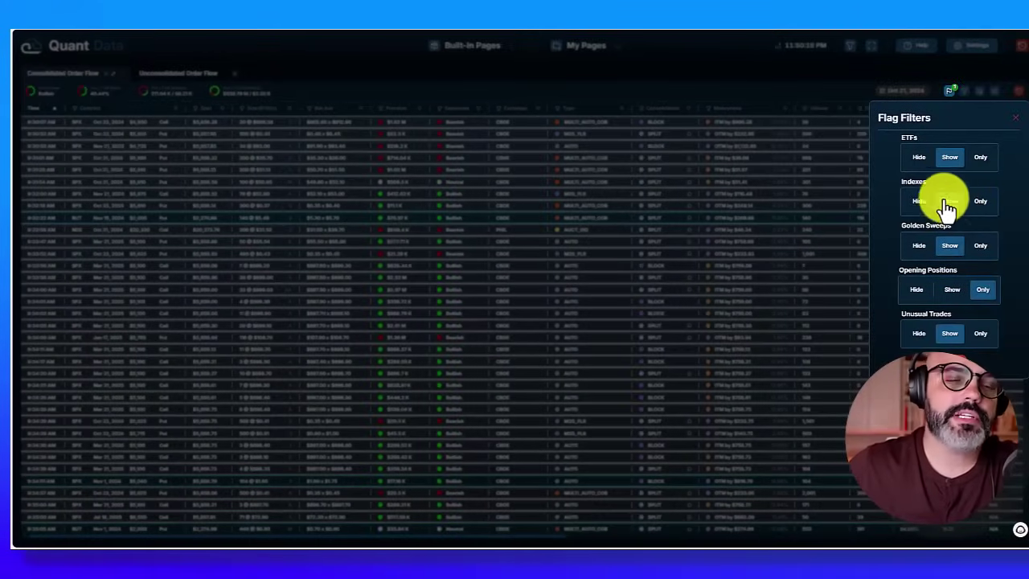
click(944, 291)
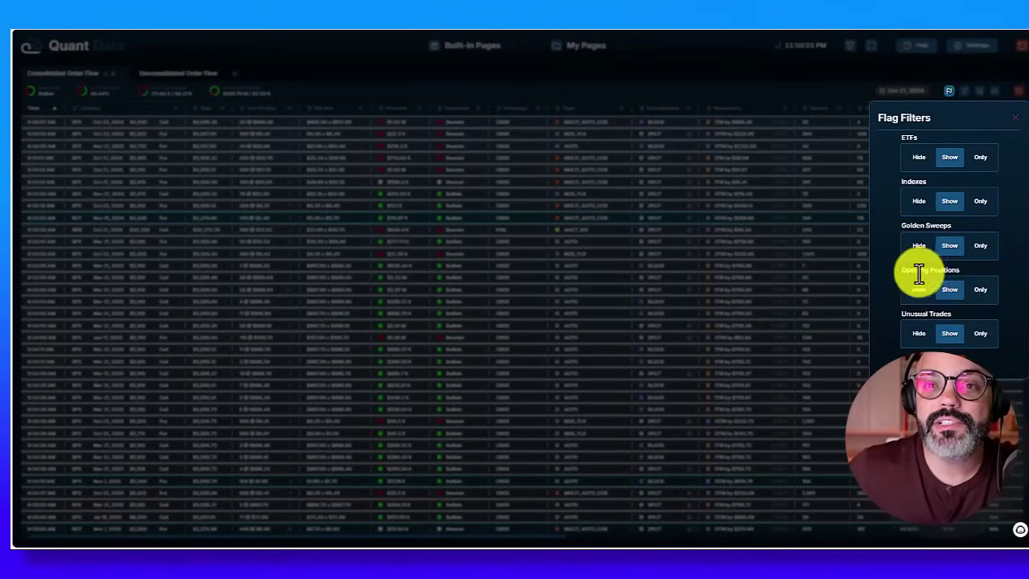
click(982, 293)
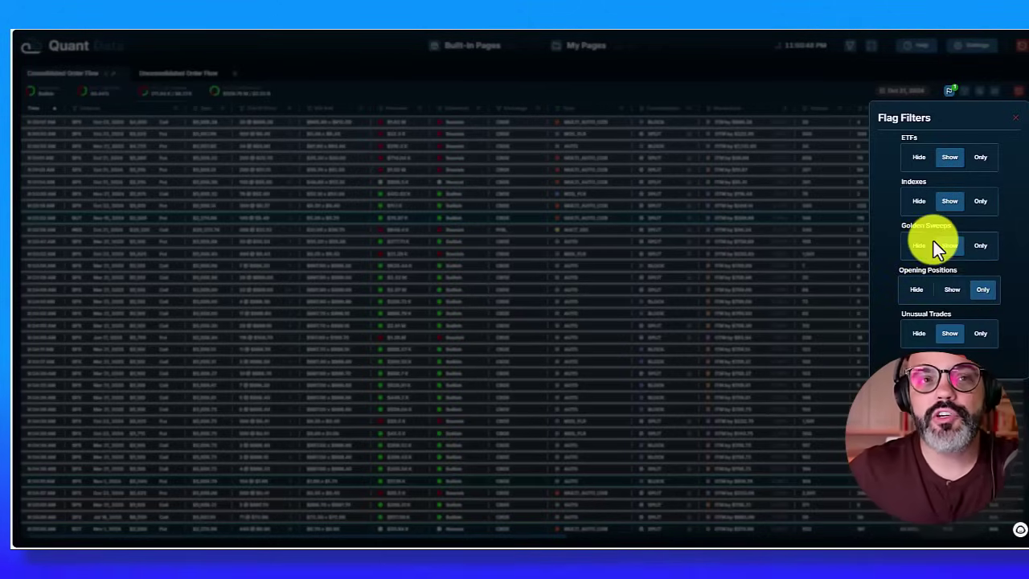
Step: Set the Golden Sweeps flag filter to Only and refresh the Consolidated Order Flow table
click(981, 249)
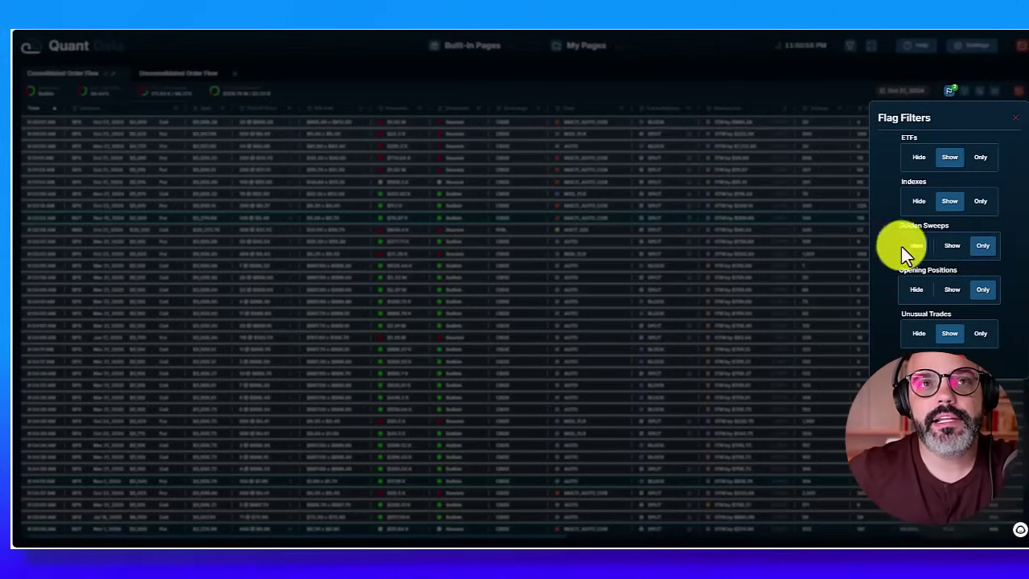
click(1014, 118)
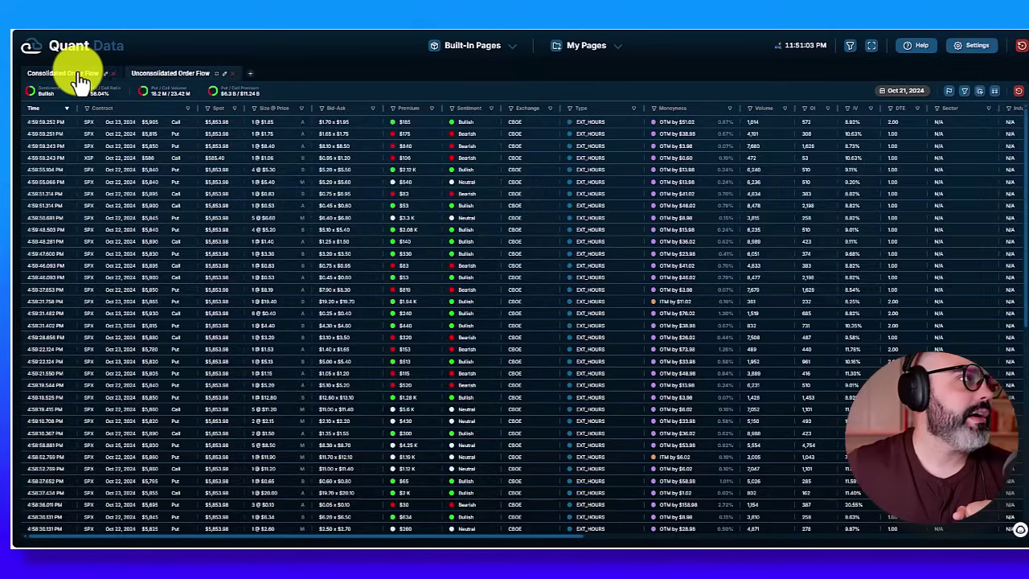
click(74, 74)
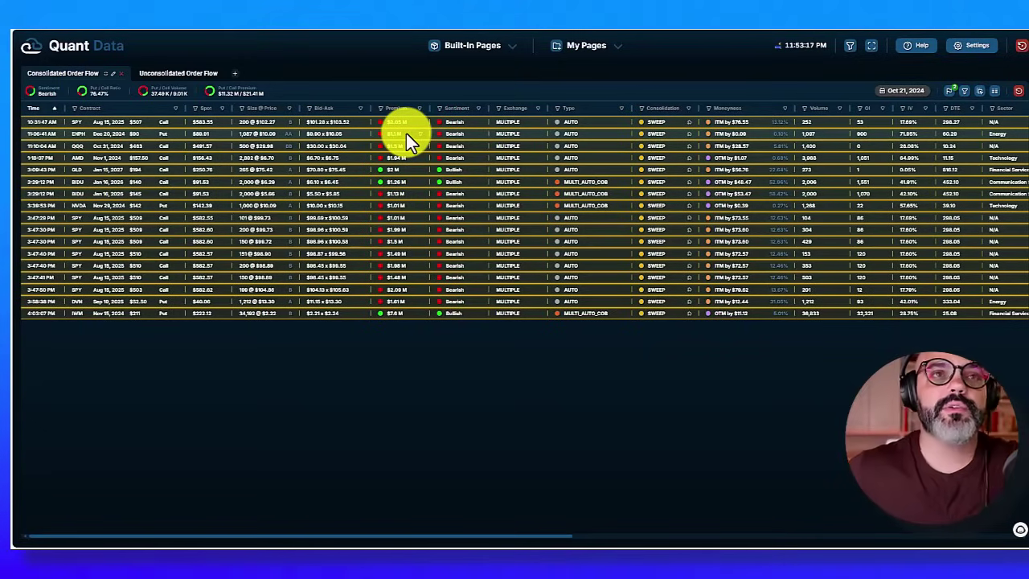
Step: Set the Golden Sweeps flag filter back to Show and Unusual Trades to Only, and refresh Consolidated Order Flow
click(951, 93)
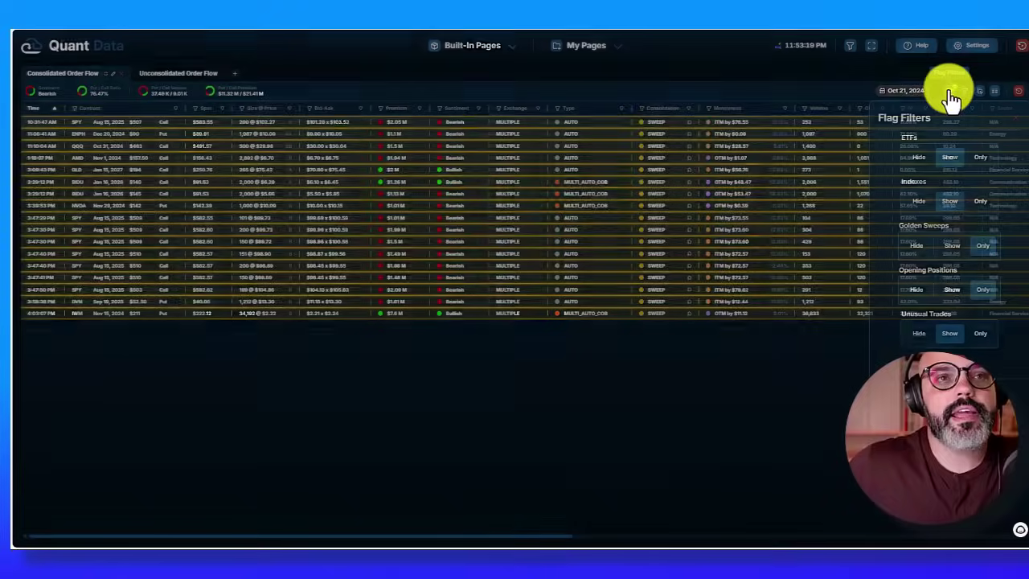
click(959, 256)
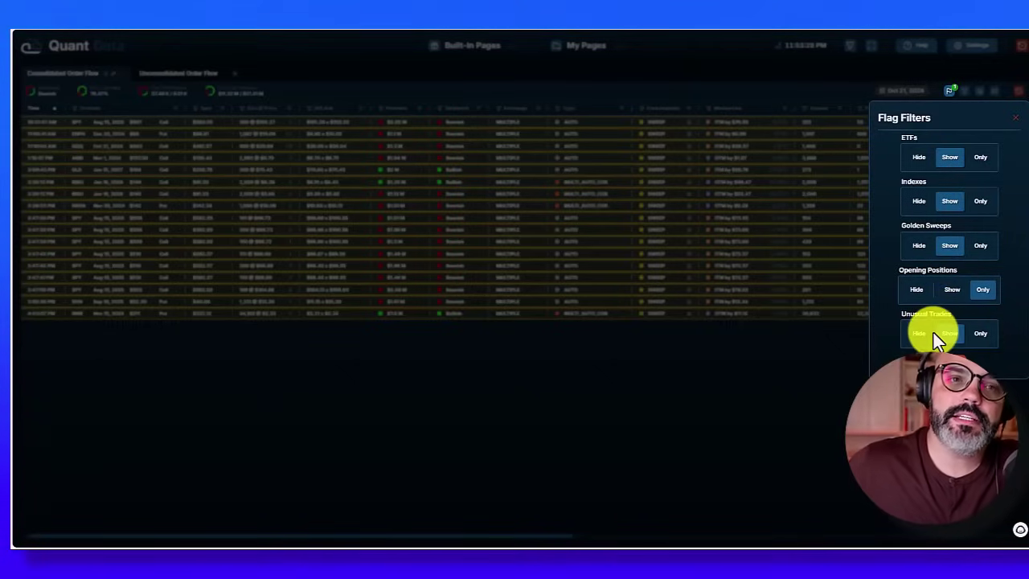
click(975, 333)
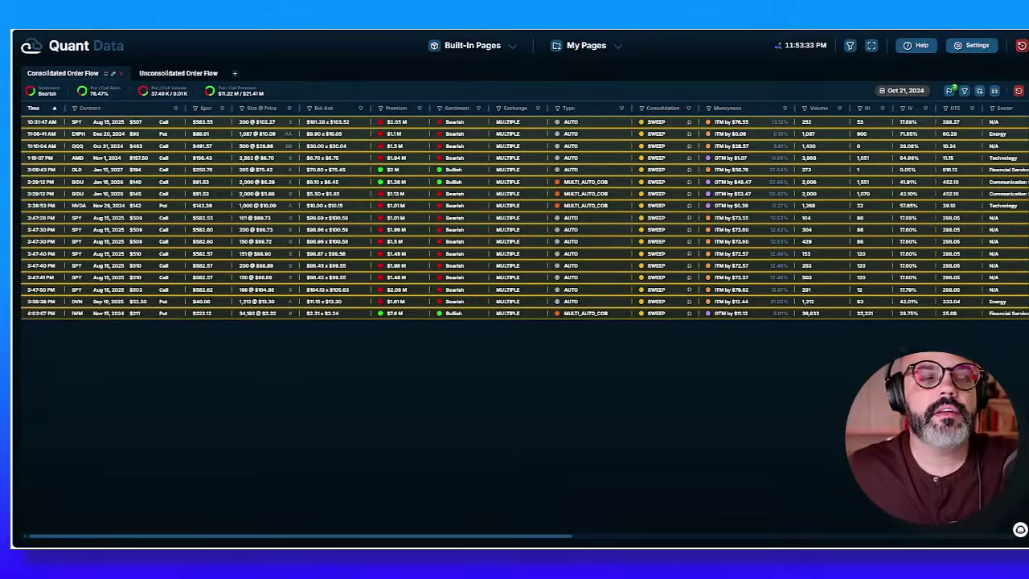
click(145, 74)
click(96, 74)
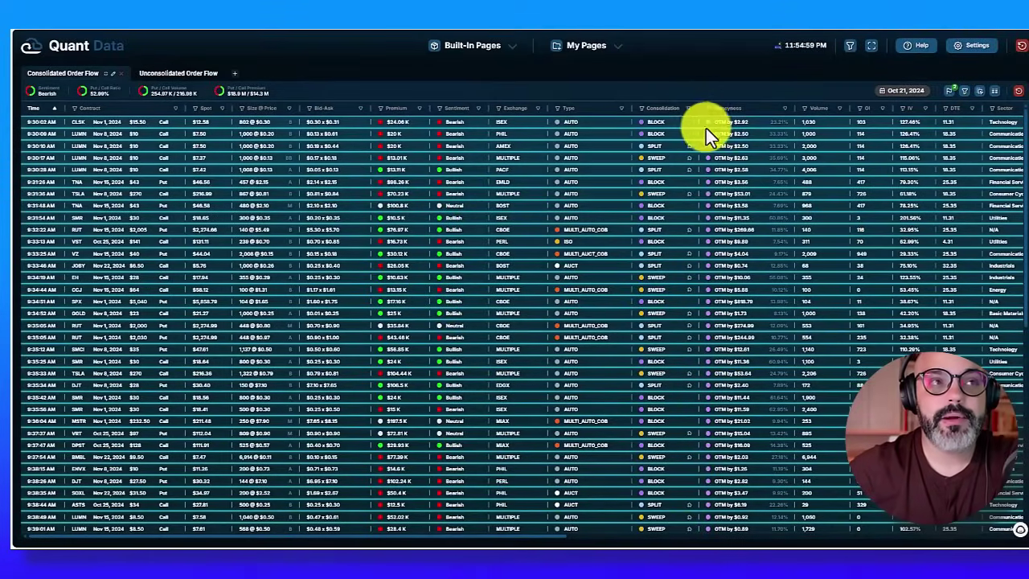
Step: Look through the unusual trades listed in the Consolidated Order Flow table and return to its first rows
scroll(735, 229, down, 10)
scroll(744, 243, down, 10)
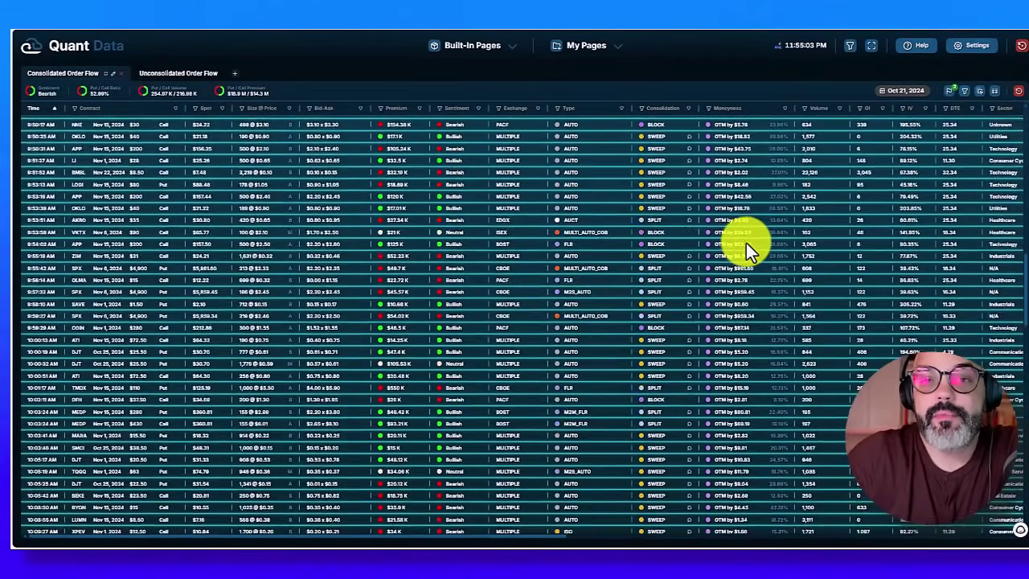
scroll(747, 243, up, 20)
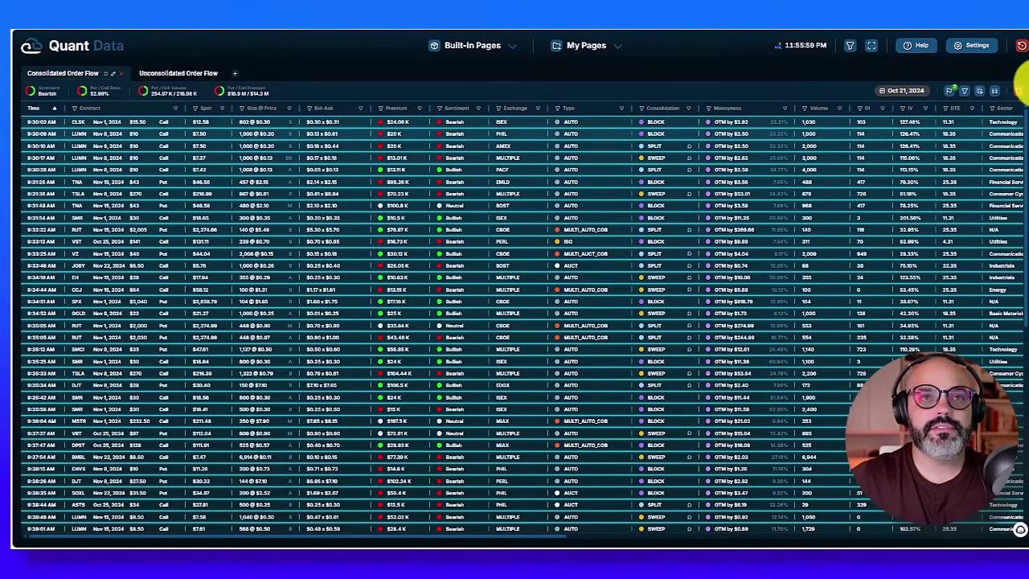
Step: Set the Unusual Trades flag filter back to Show and refresh the Consolidated Order Flow table
click(975, 91)
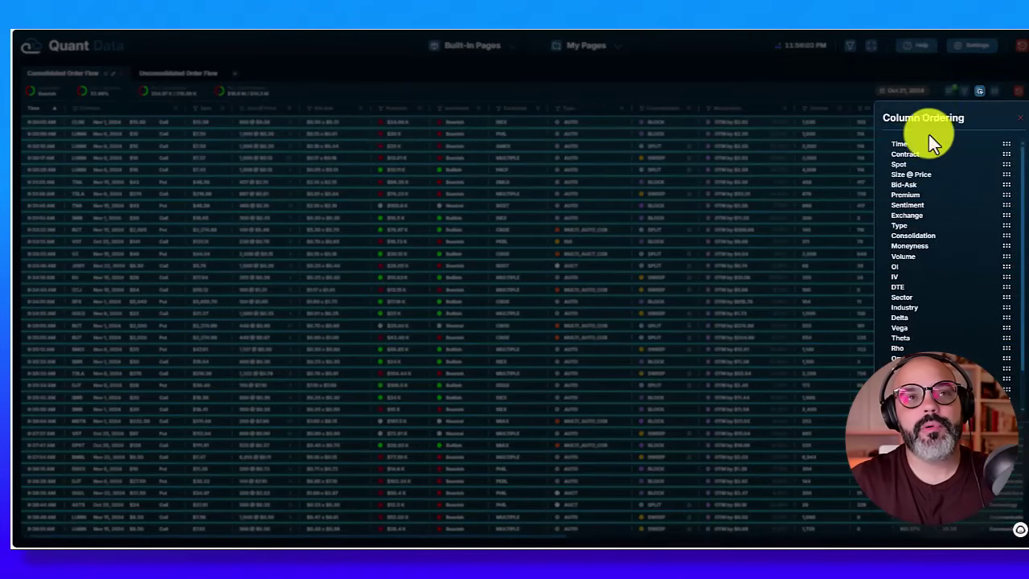
click(959, 87)
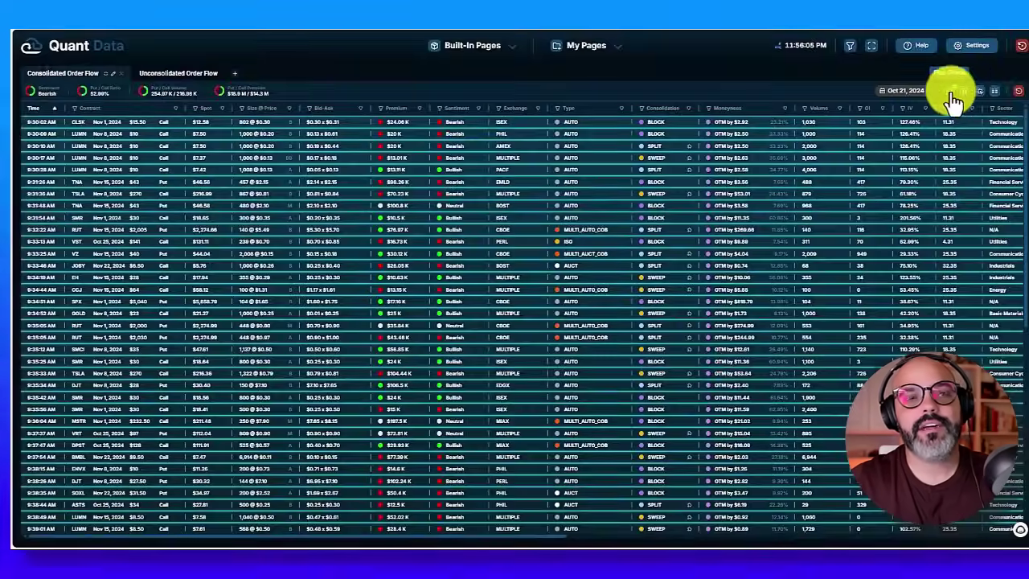
click(951, 93)
click(951, 331)
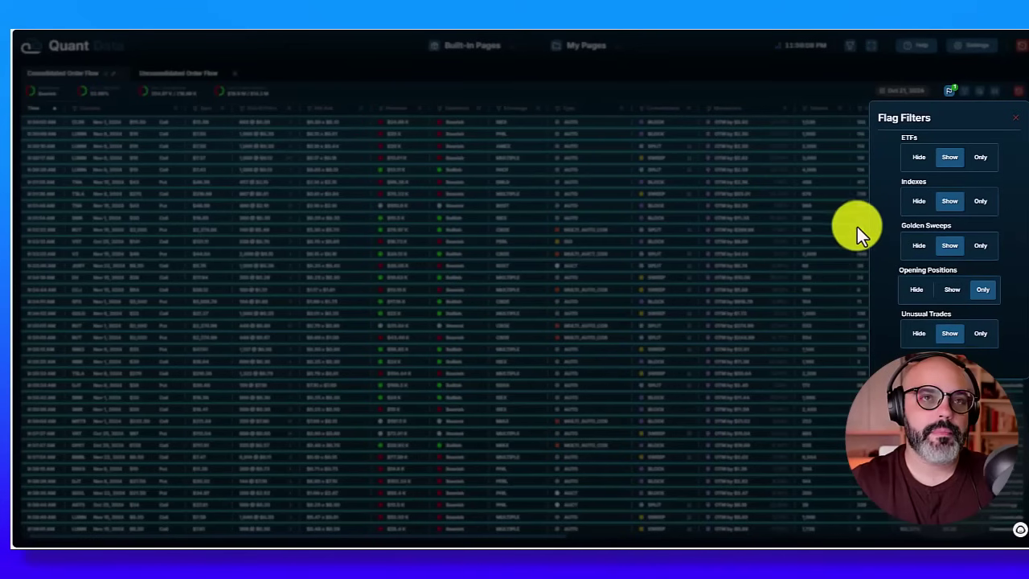
click(796, 106)
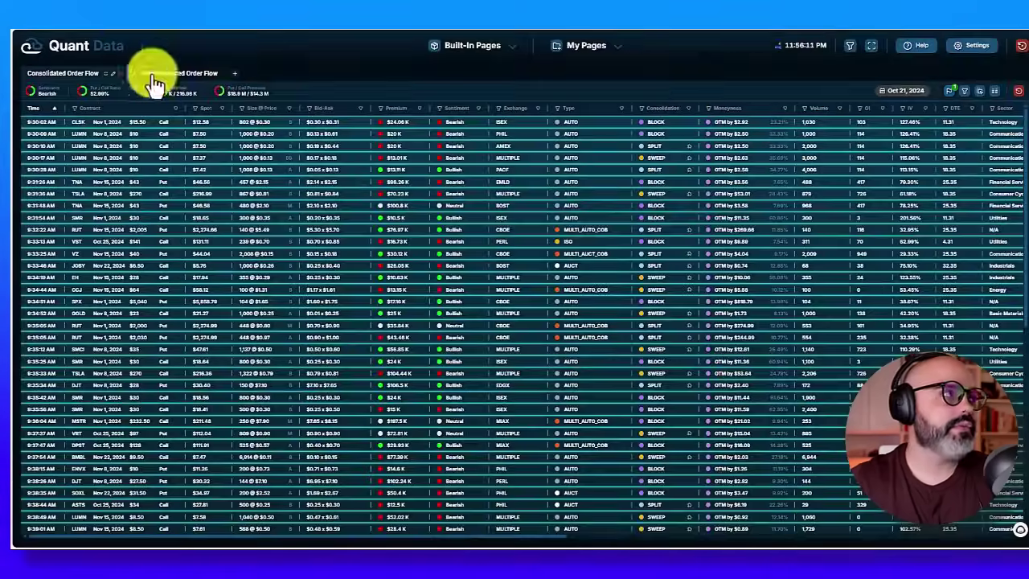
click(68, 74)
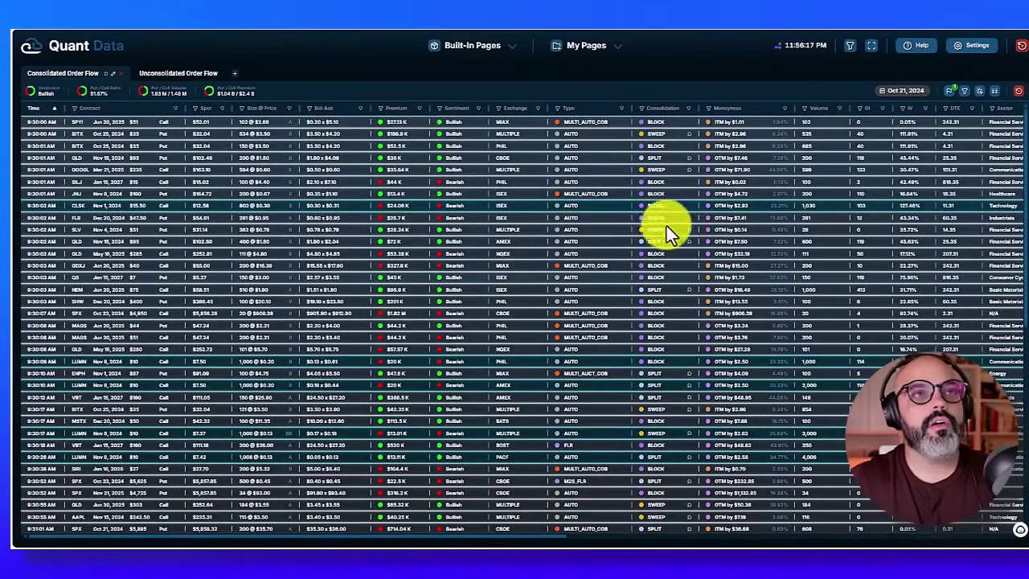
Step: Restore Consolidated Order Flow to the dashboard layout and maximize the Equity Prints tool
click(850, 46)
click(633, 79)
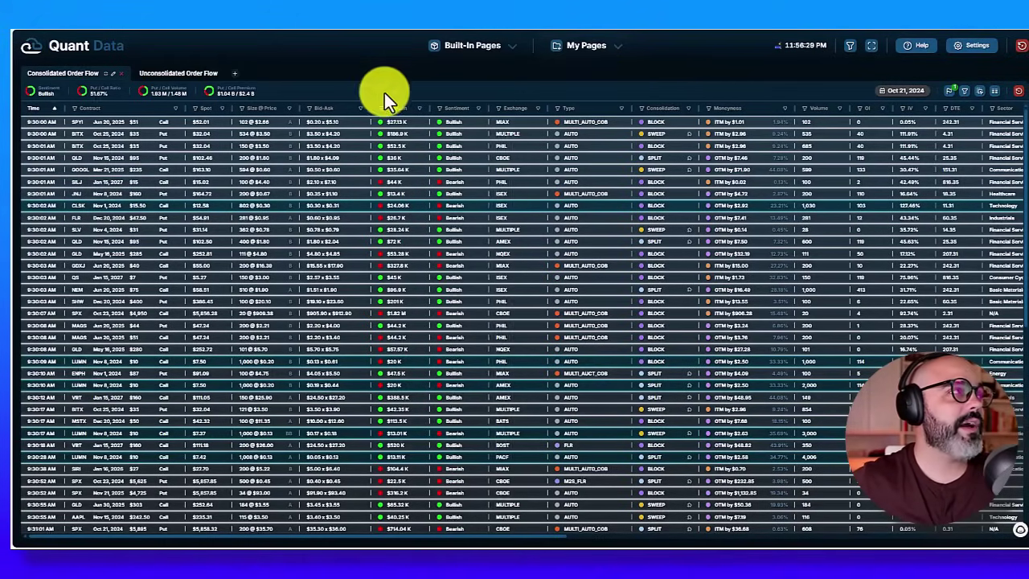
click(108, 73)
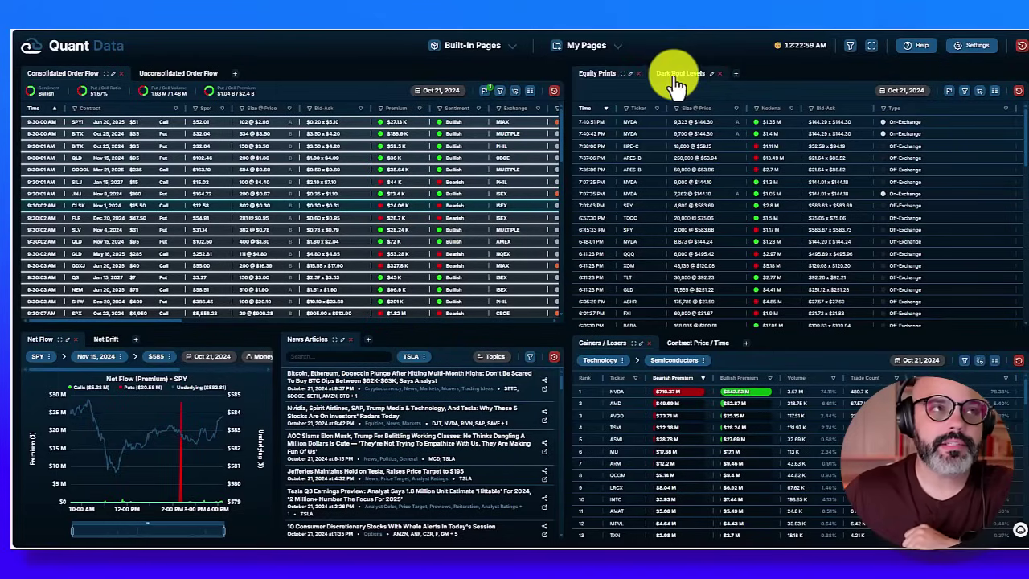
click(624, 74)
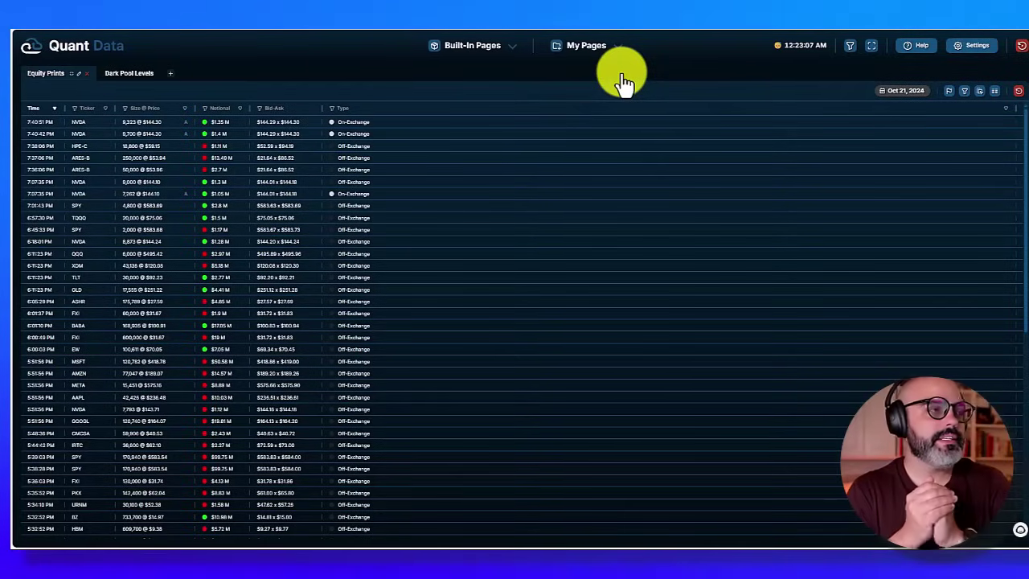
Step: Look through the Equity Prints rows for Oct 21, 2024, checking the ticker, size, notional and trade type
click(586, 45)
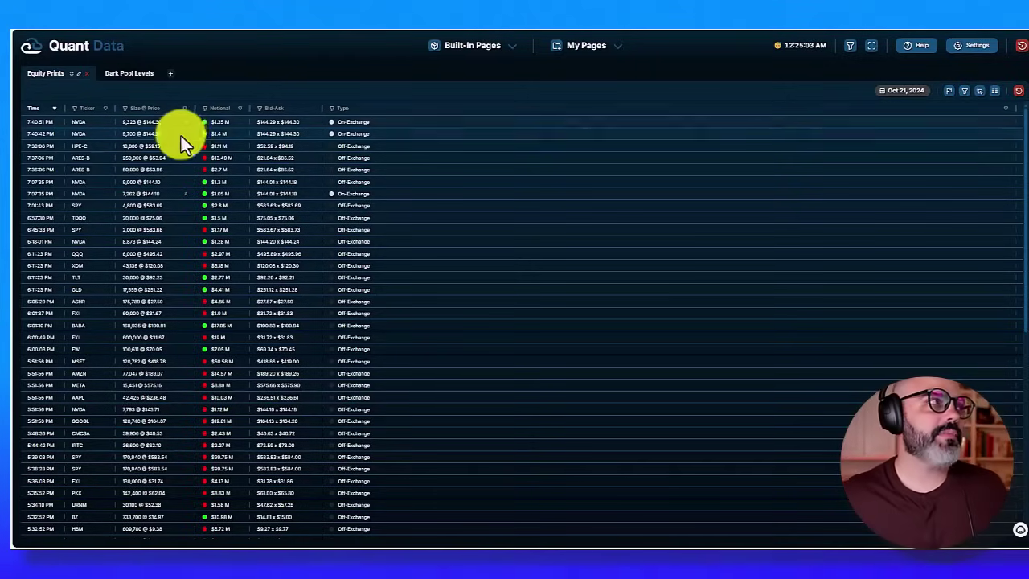
scroll(213, 207, down, 15)
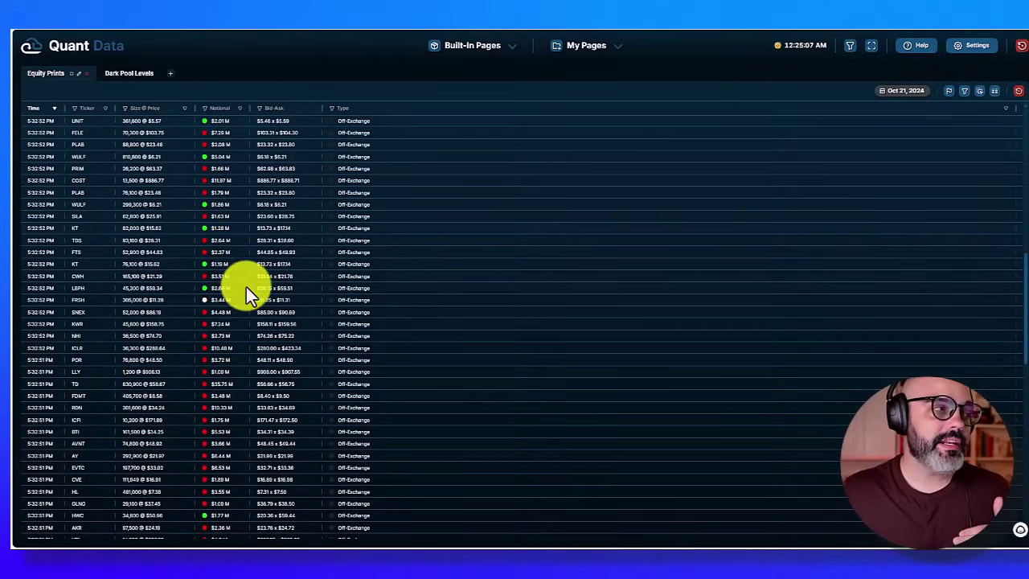
scroll(193, 294, up, 5)
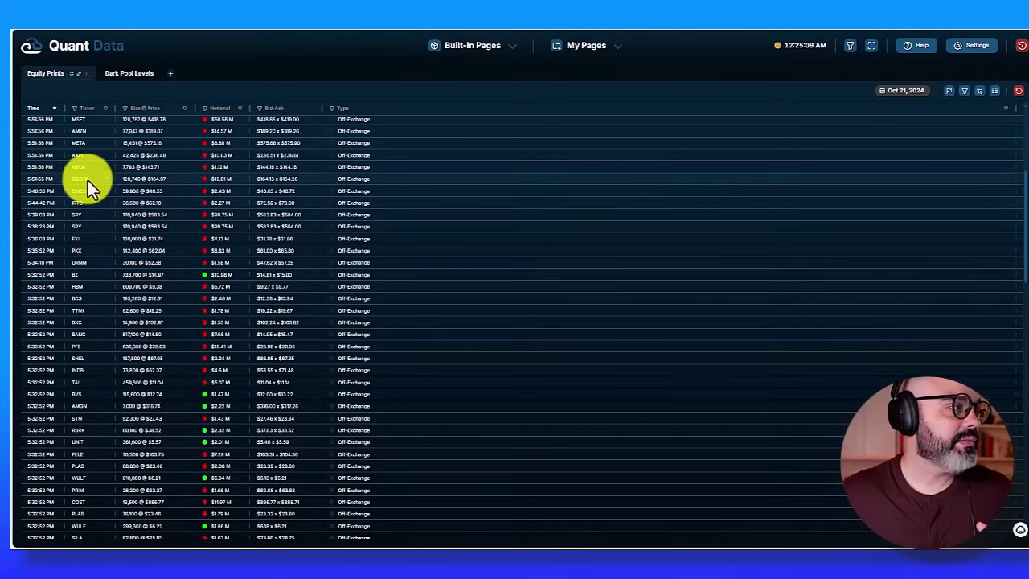
scroll(215, 197, up, 5)
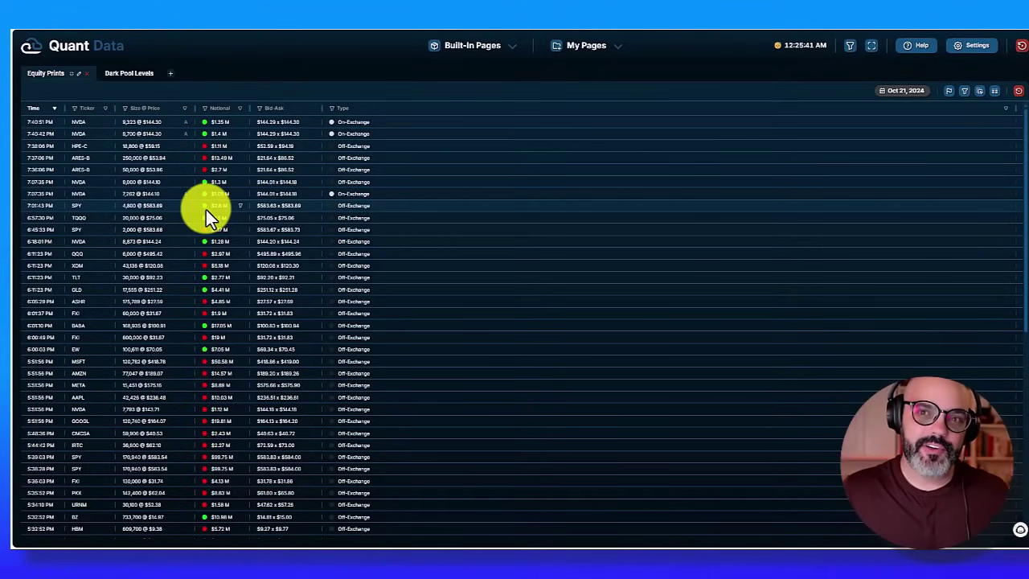
Step: Show the Dark Pool Levels tool and set its ticker to NVDA
click(121, 74)
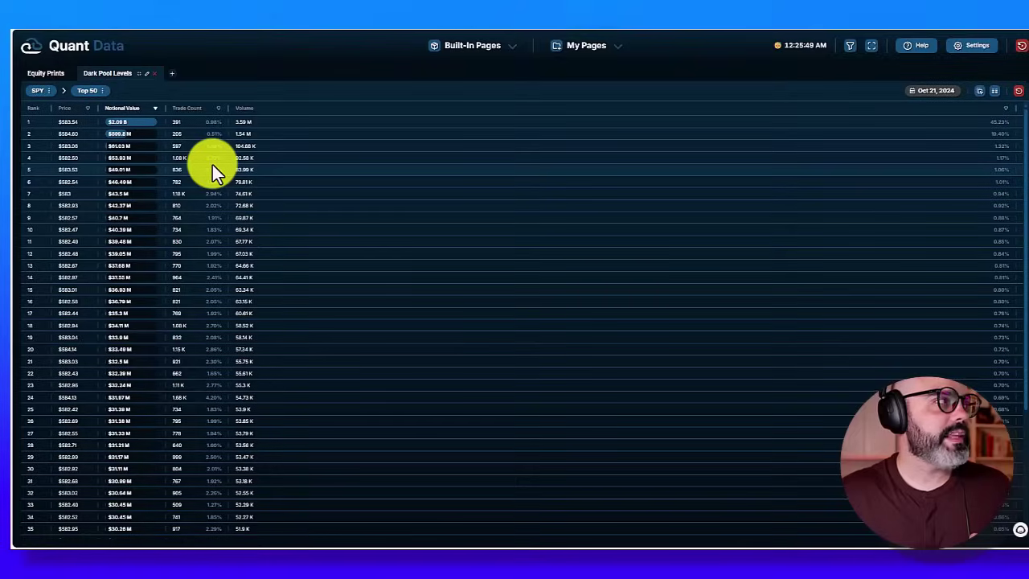
click(40, 91)
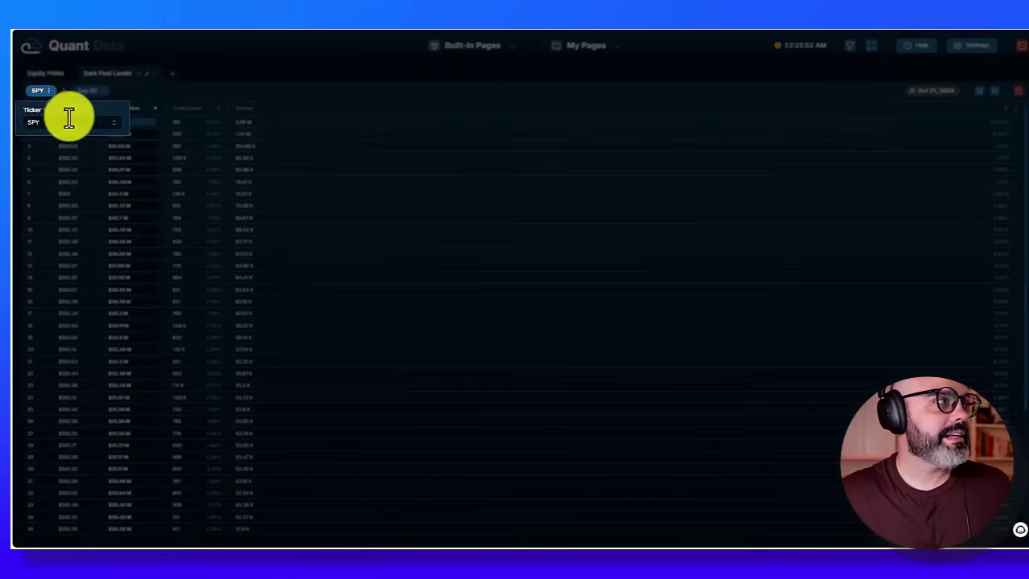
text(nvda)
click(12, 114)
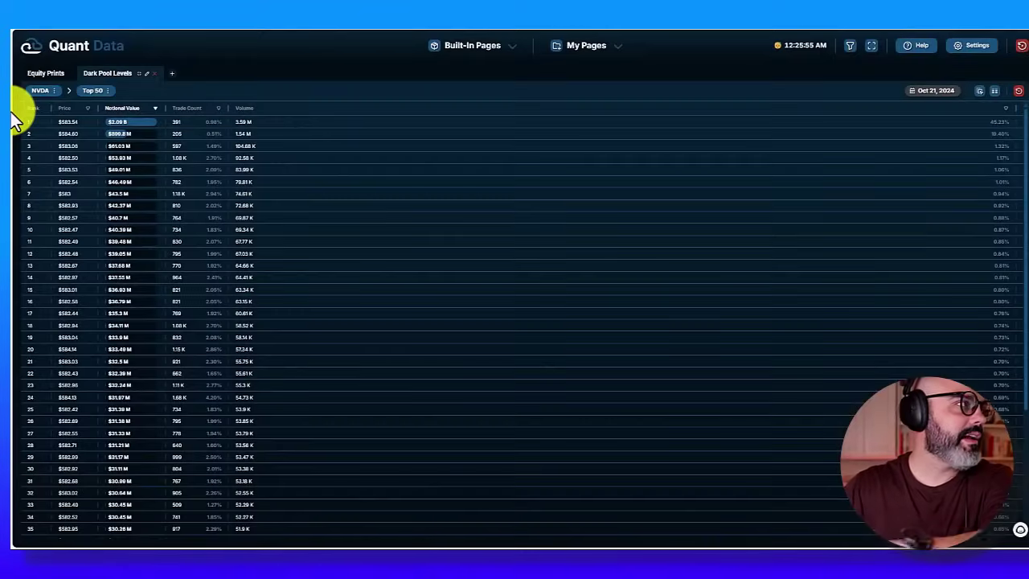
Step: Inspect the Top 50 limit setting of Dark Pool Levels and restore the tool to the dashboard layout
click(94, 90)
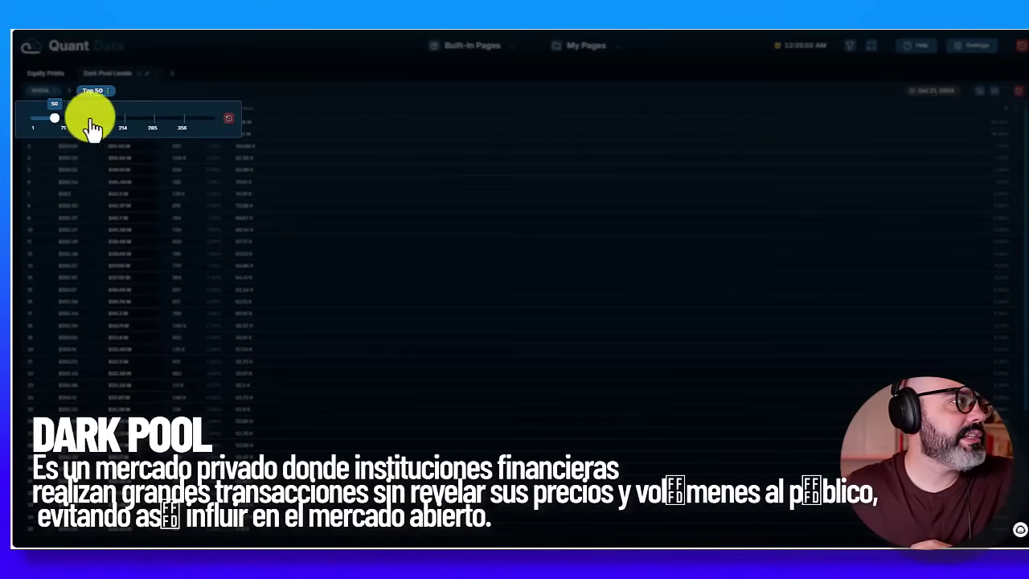
click(147, 92)
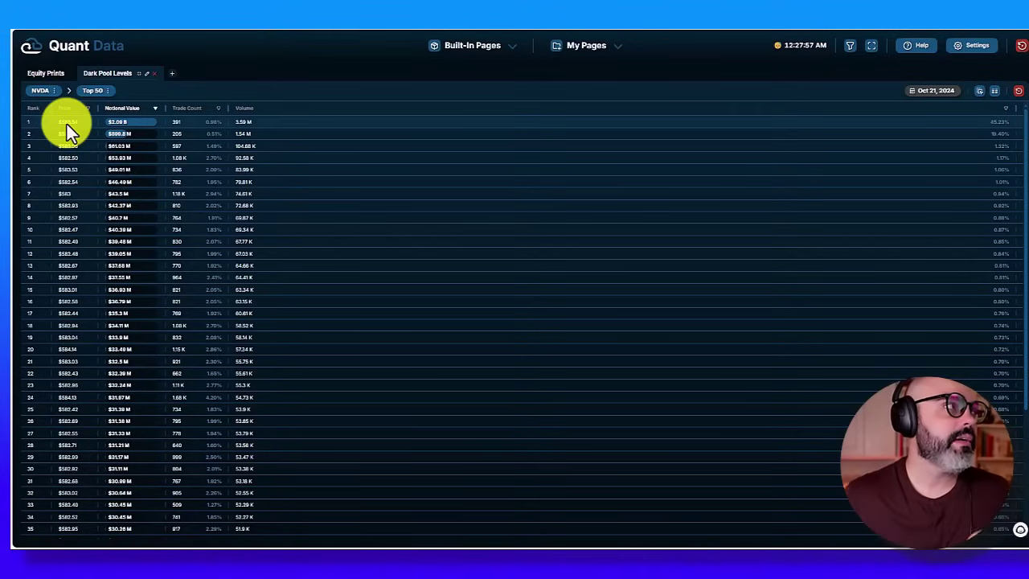
click(140, 79)
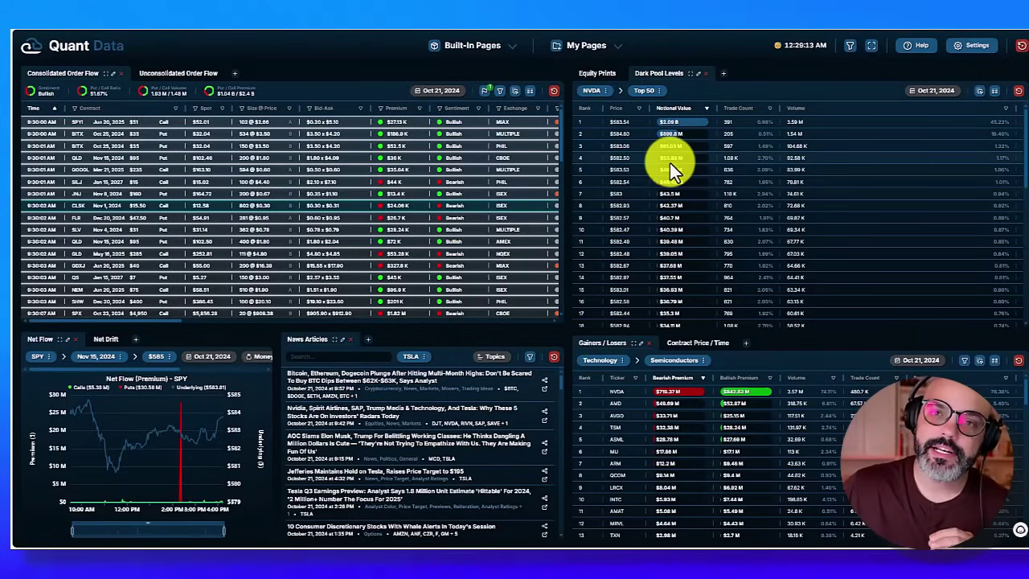
Step: Compare the Equity Prints table with the NVDA Dark Pool Levels table, finishing on Equity Prints
click(592, 76)
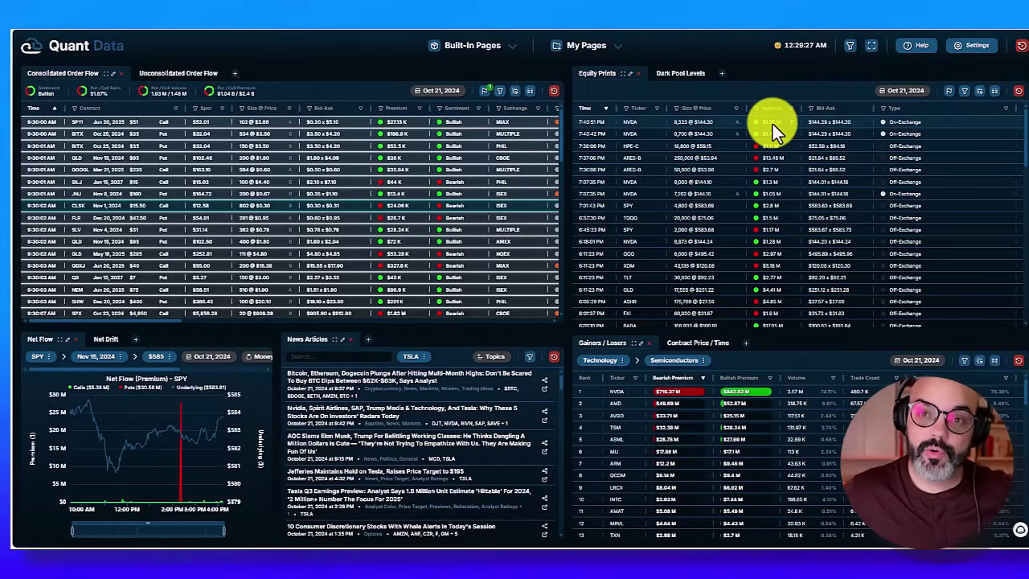
click(682, 75)
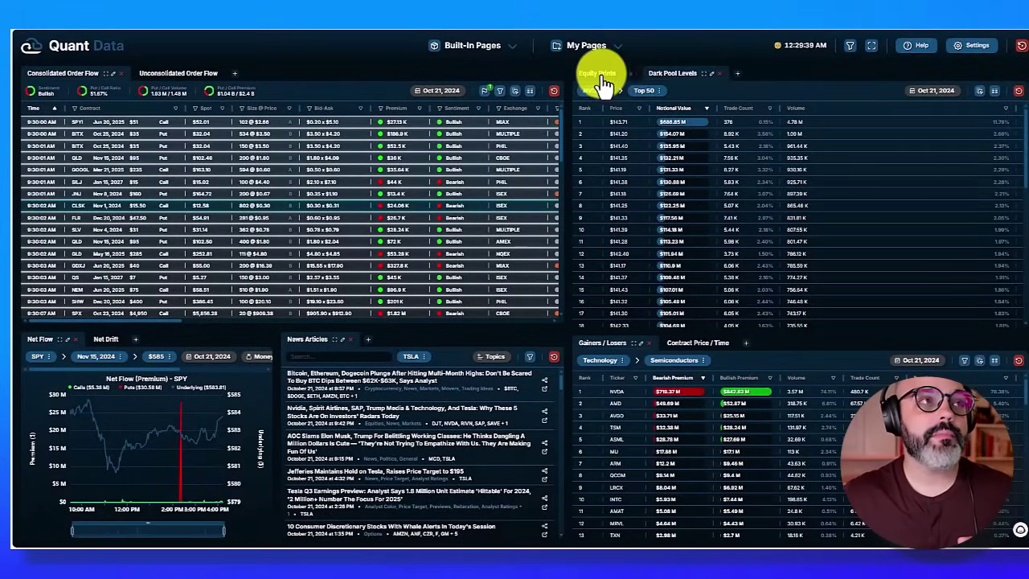
click(600, 76)
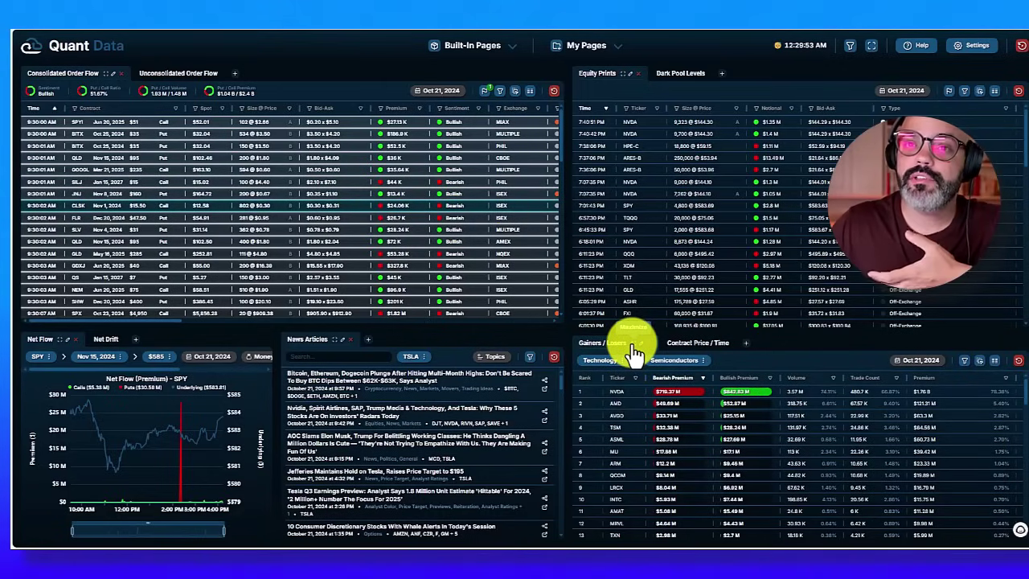
Step: View the Gainers / Losers table maximized and restore it to the dashboard layout
click(635, 348)
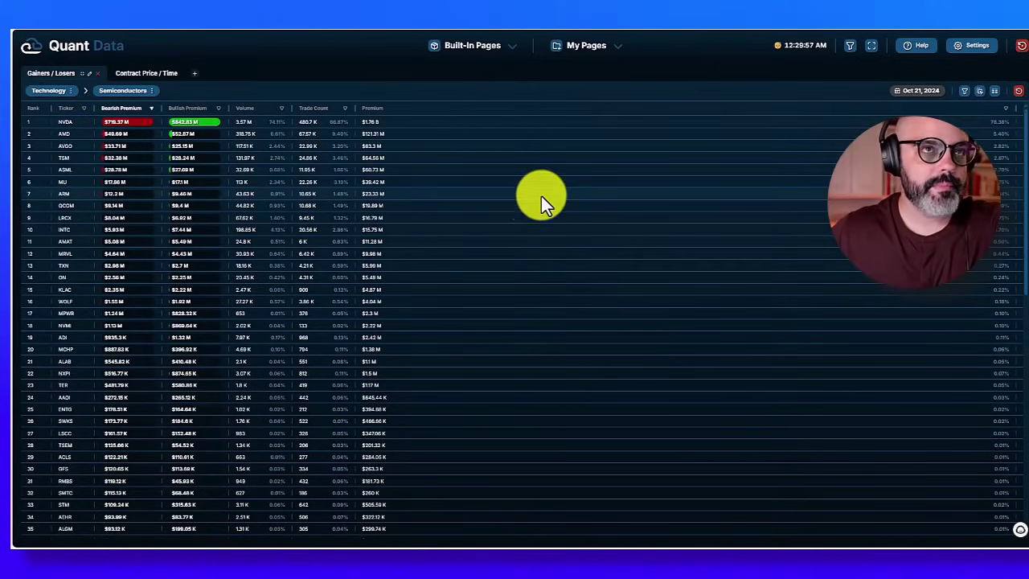
click(82, 74)
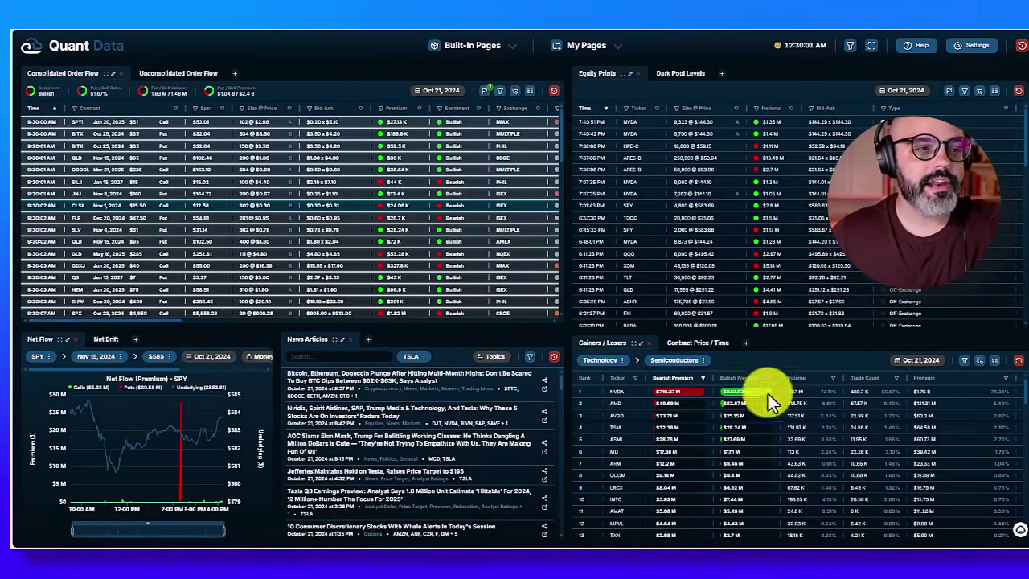
scroll(678, 298, down, 3)
click(684, 388)
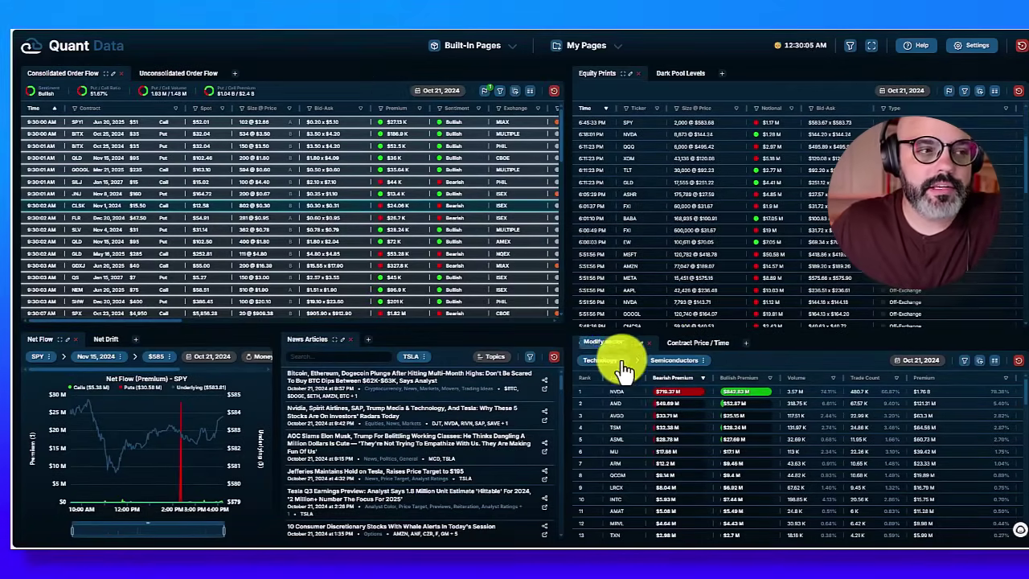
Step: Clear the Technology sector selection in Gainers / Losers so that it covers all sectors
click(623, 366)
click(572, 409)
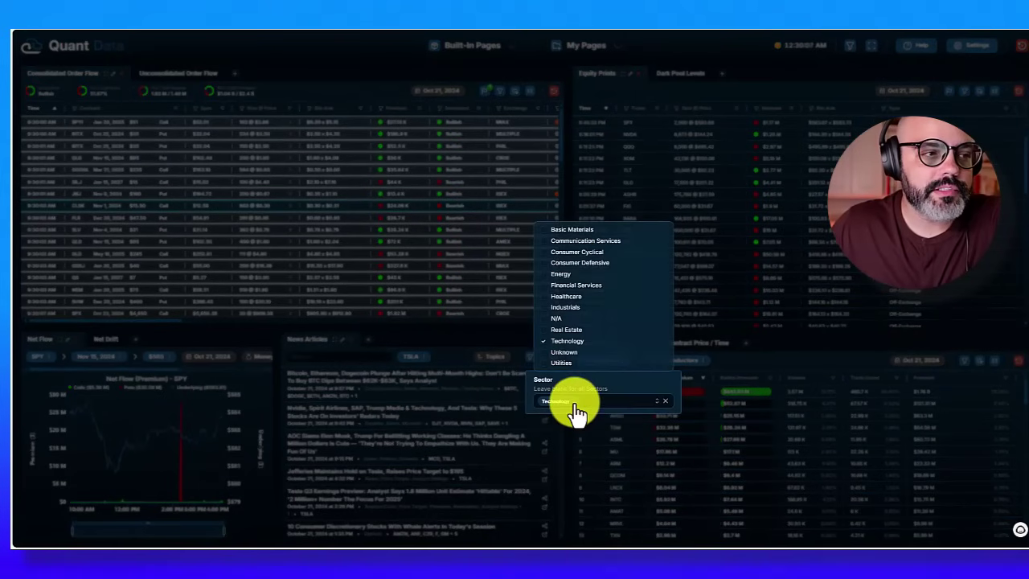
click(694, 356)
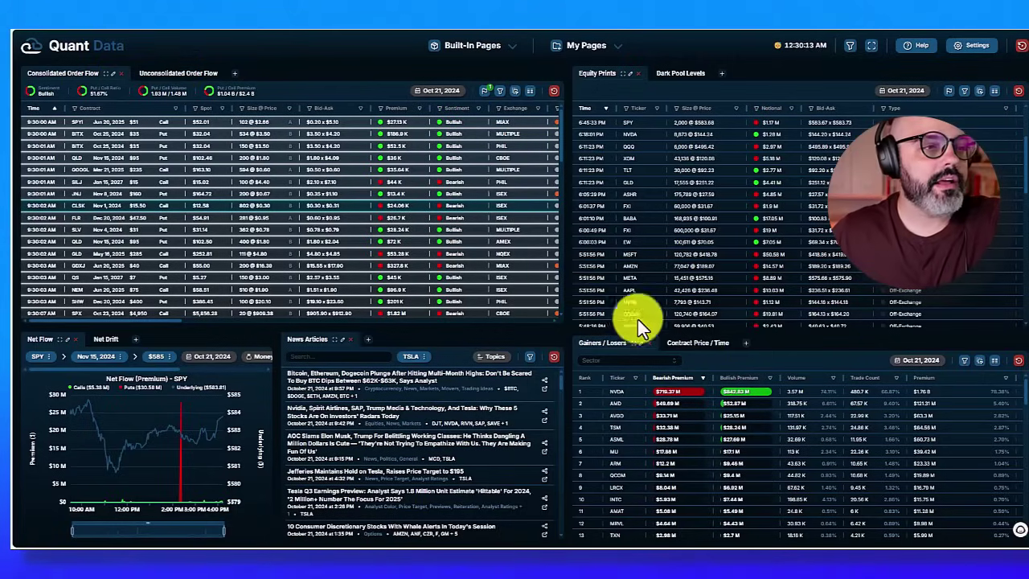
click(693, 352)
click(627, 347)
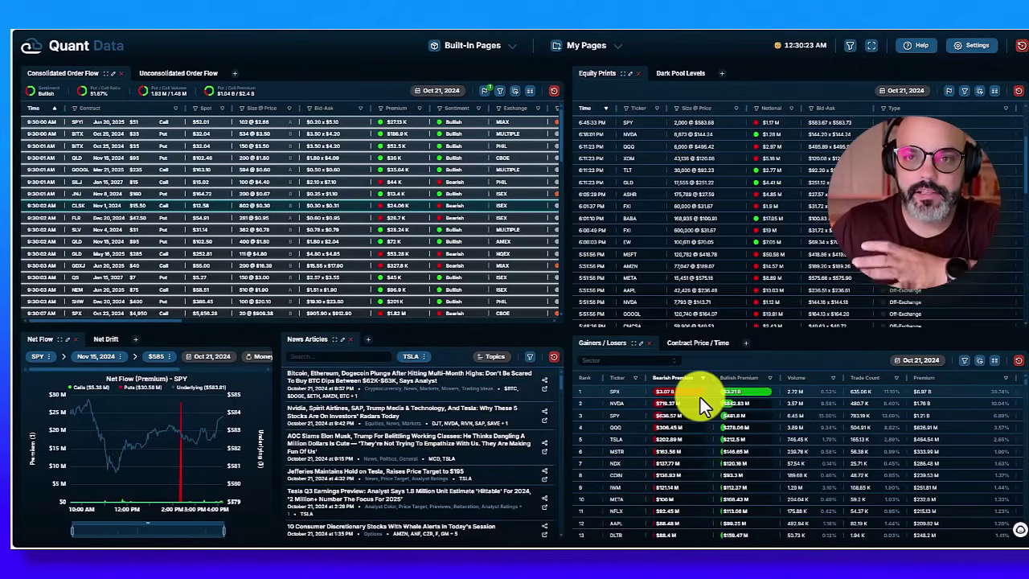
Step: Examine the filter groups, column ordering and column visibility options of the Gainers / Losers table
click(963, 362)
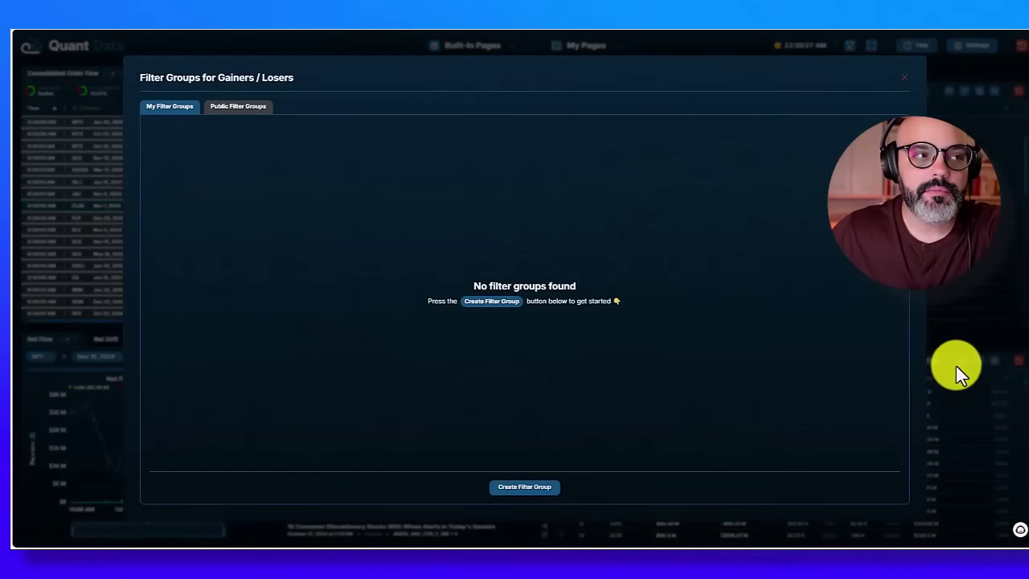
click(968, 285)
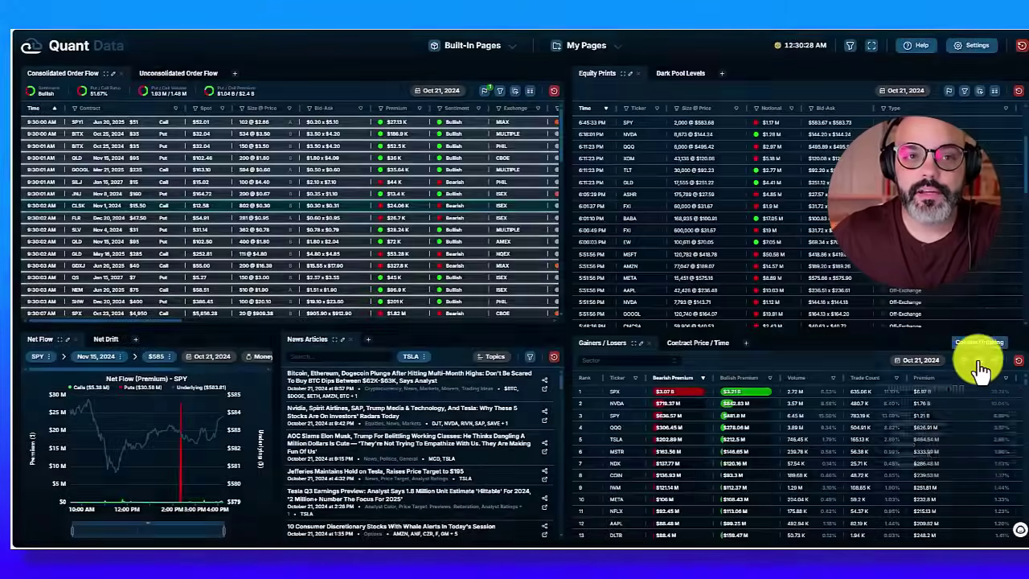
click(981, 366)
click(989, 364)
click(993, 366)
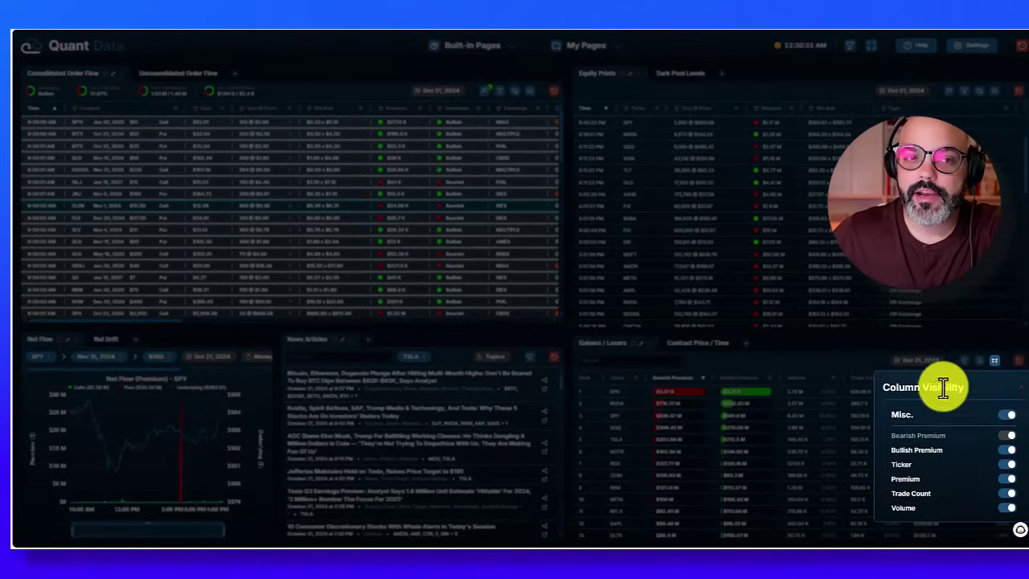
click(972, 362)
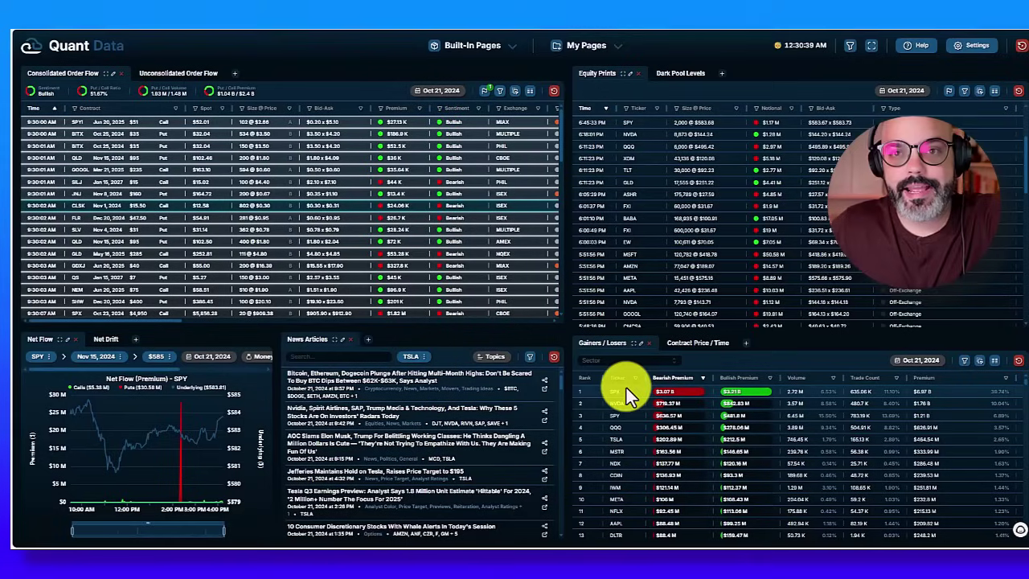
Step: View the session date range calendar of the Gainers / Losers table and close it without choosing dates
click(687, 384)
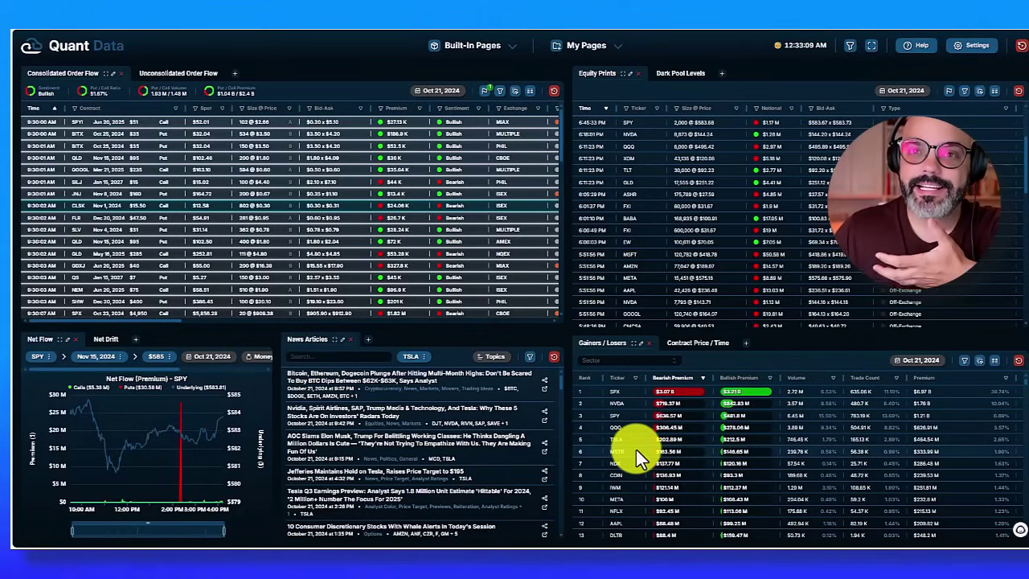
click(911, 360)
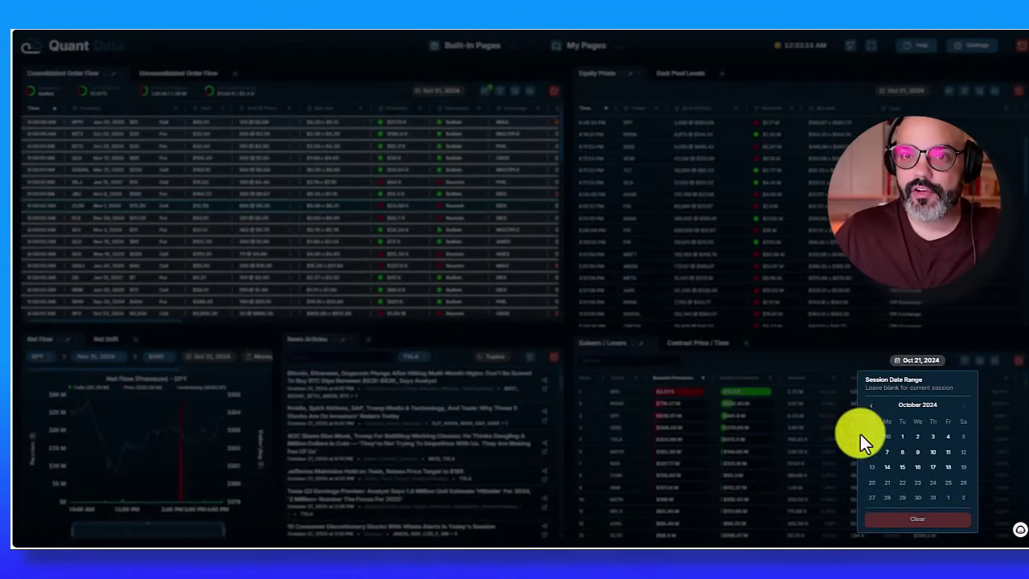
click(821, 414)
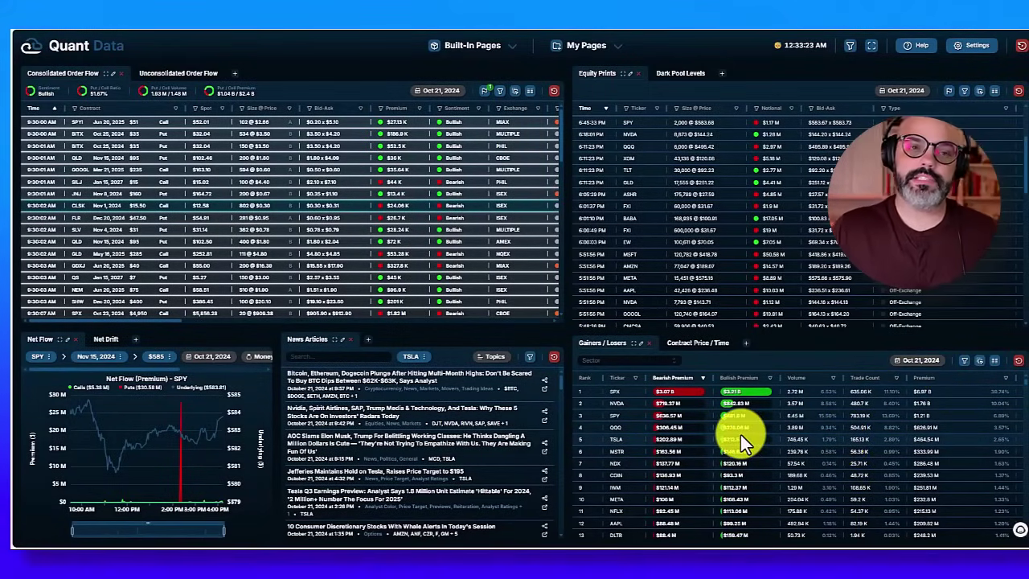
Step: Filter Gainers / Losers to the Technology sector and the Semiconductors industry, and reload the table by switching to Contract Price / Time and back
click(625, 361)
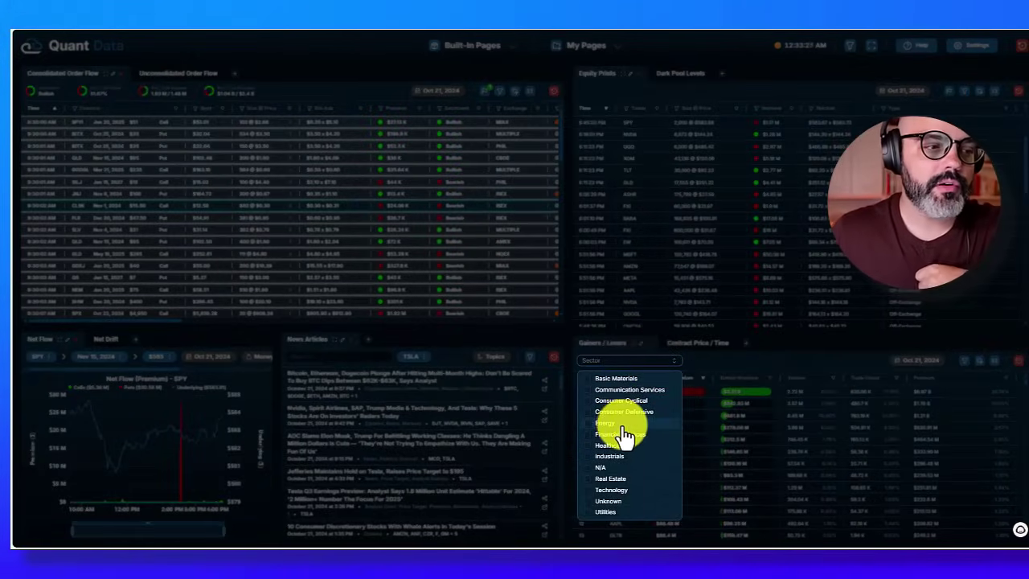
click(599, 490)
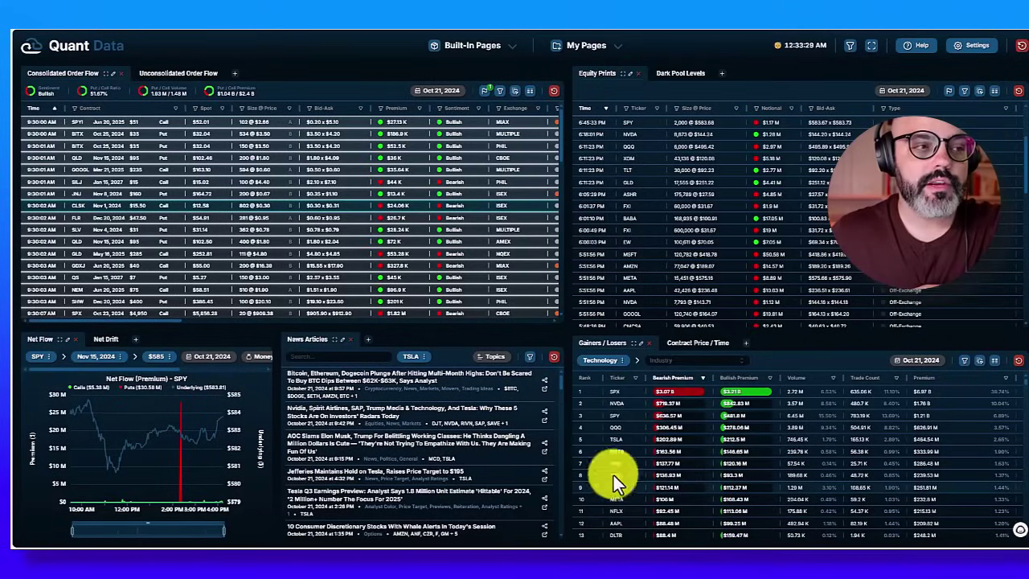
click(657, 359)
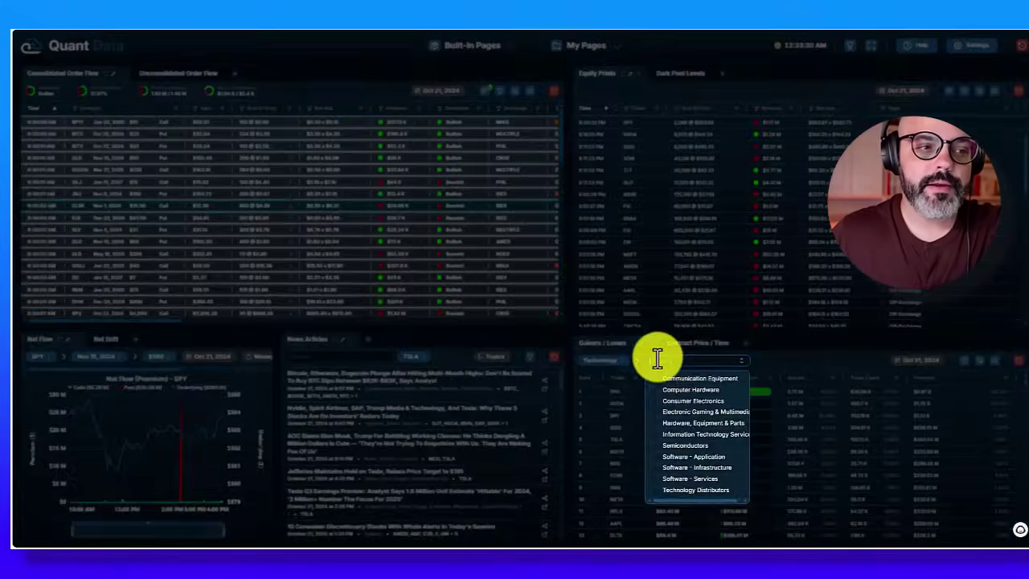
click(664, 446)
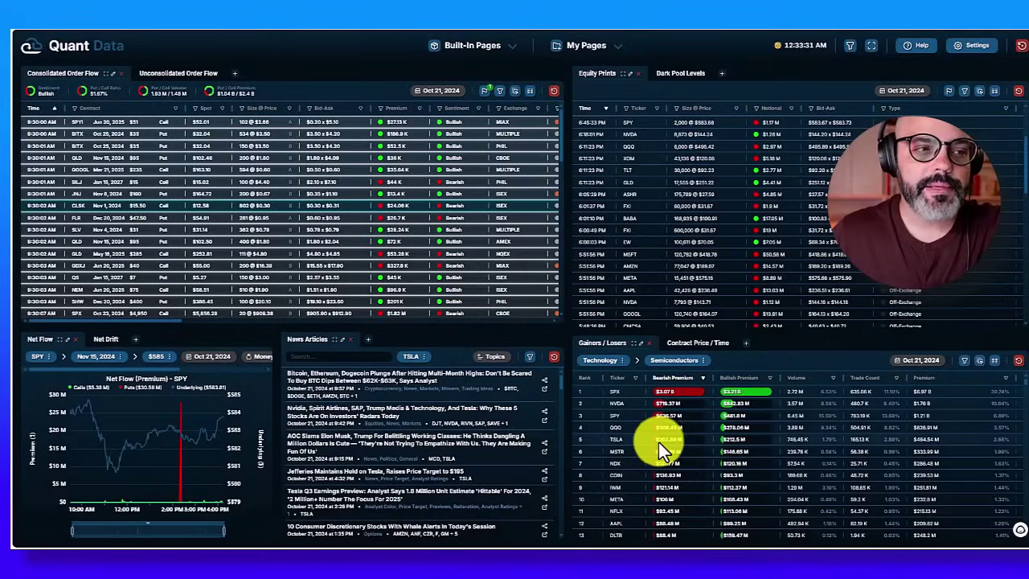
click(684, 344)
click(613, 346)
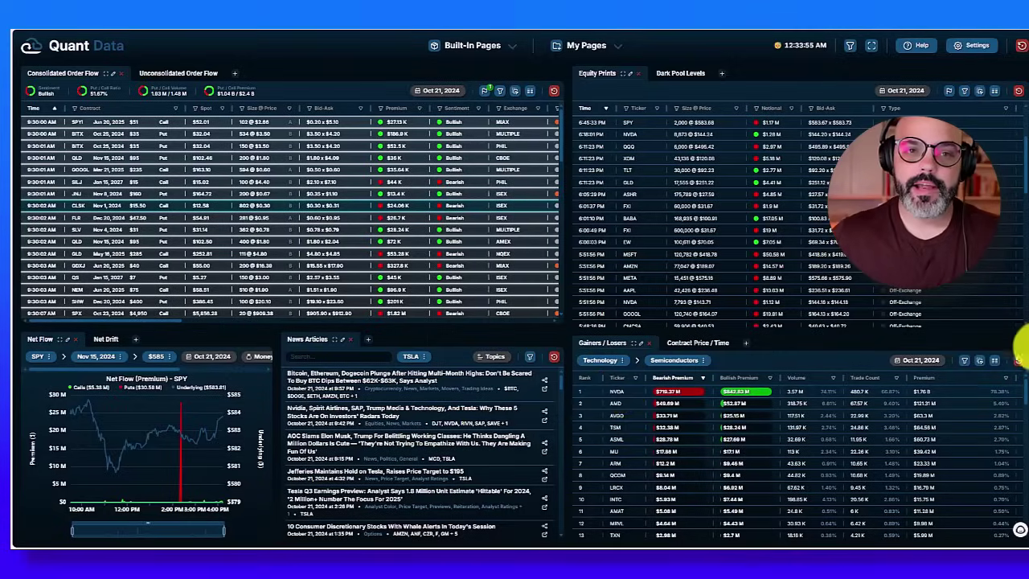
Step: Reset the Gainers / Losers tool
click(1018, 360)
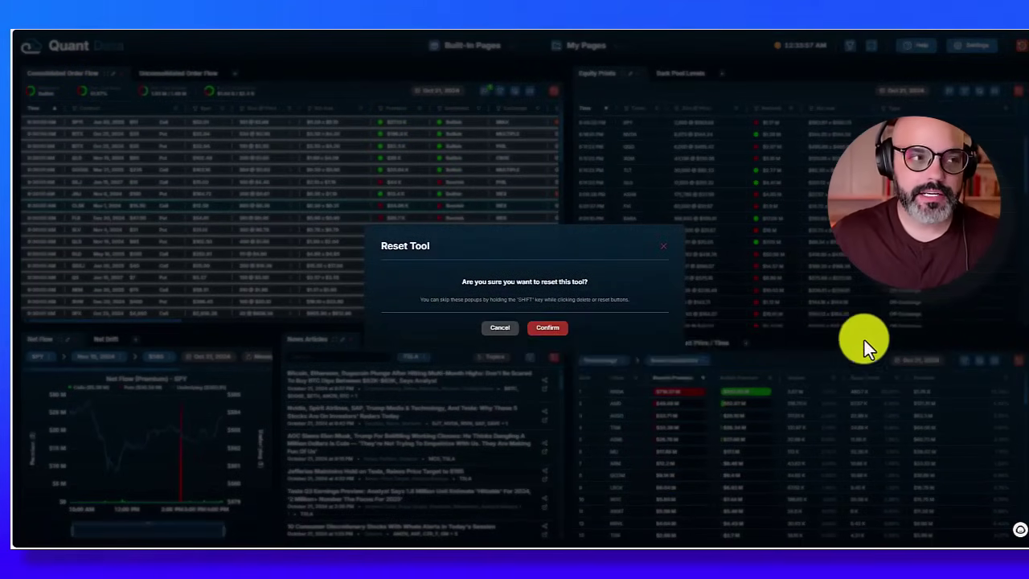
click(548, 331)
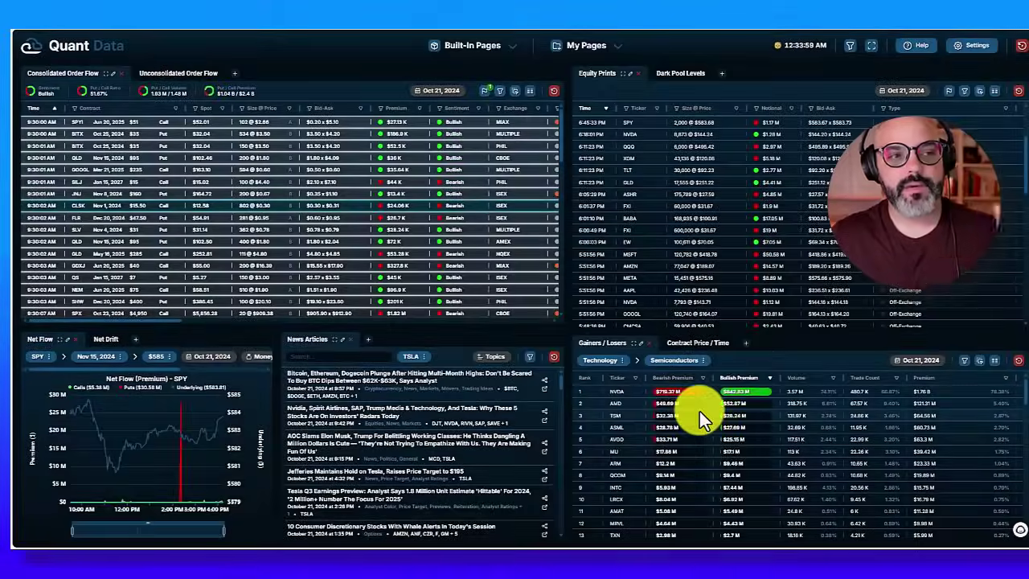
Step: Try Real Estate and Financial Services alongside Technology in the Gainers / Losers sector filter, and clear the selection
click(624, 362)
click(593, 401)
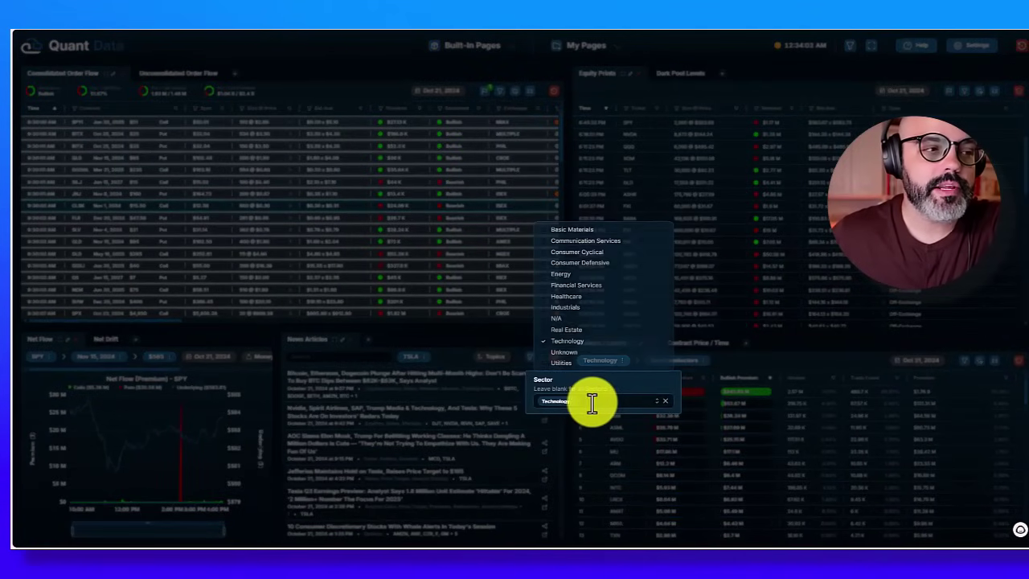
click(549, 330)
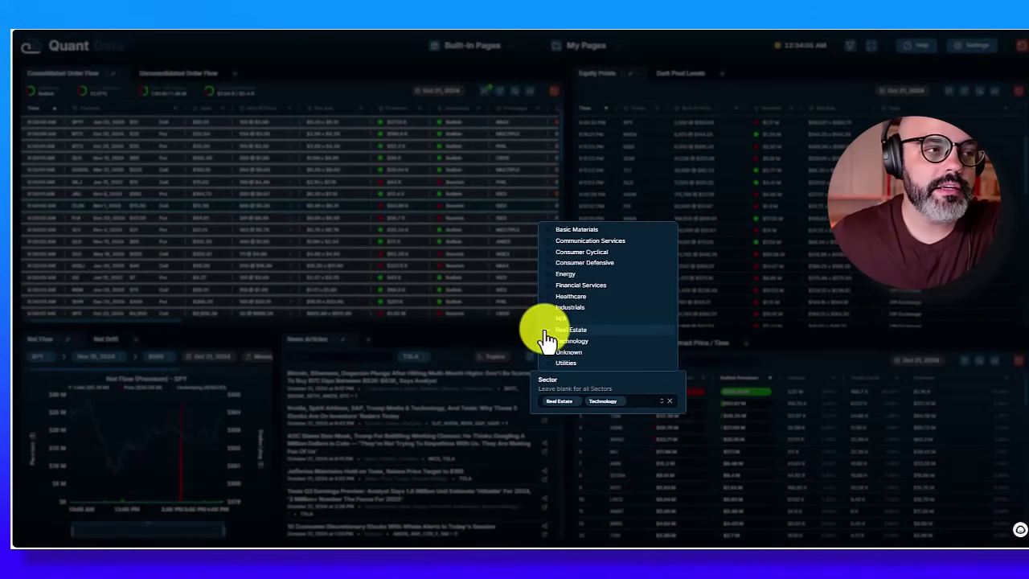
click(549, 330)
click(552, 288)
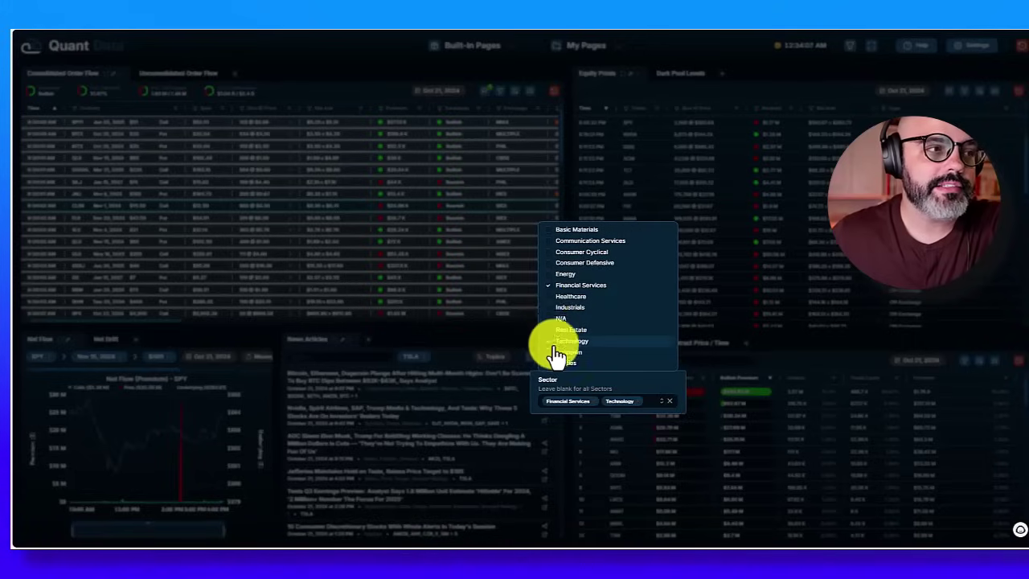
click(579, 406)
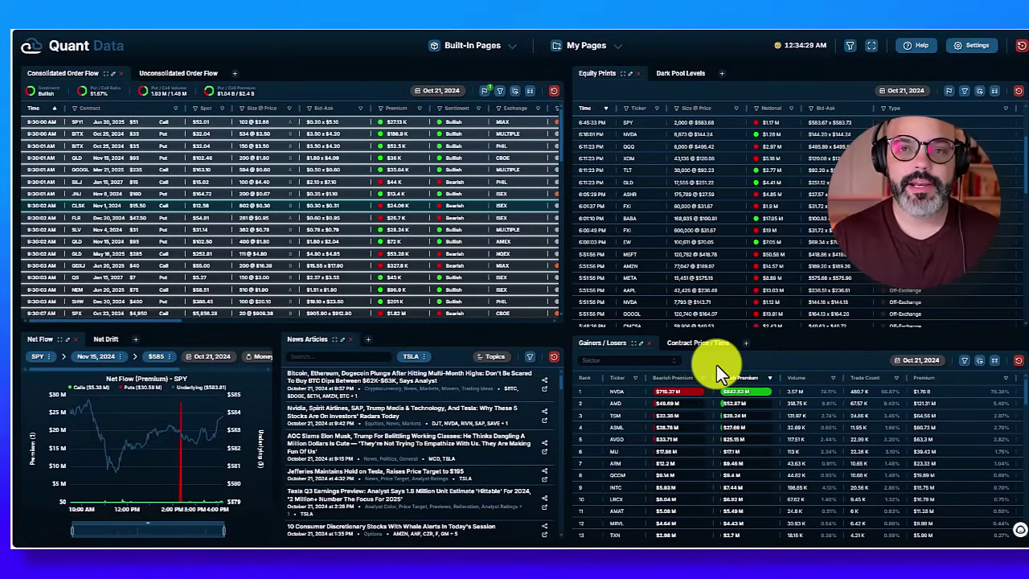
Step: Show the Contract Price / Time chart and look over the list of built-in pages
click(699, 346)
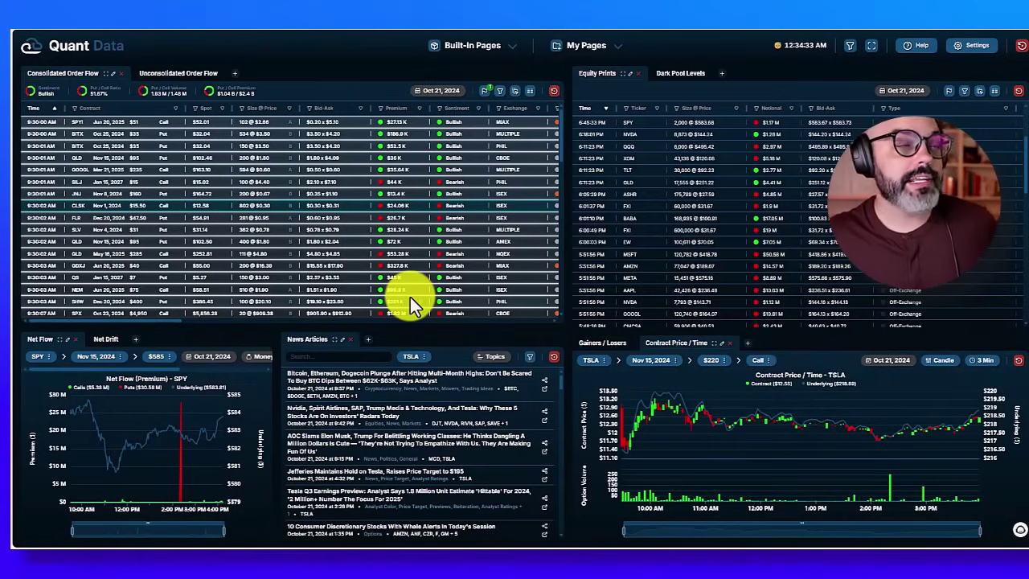
click(480, 45)
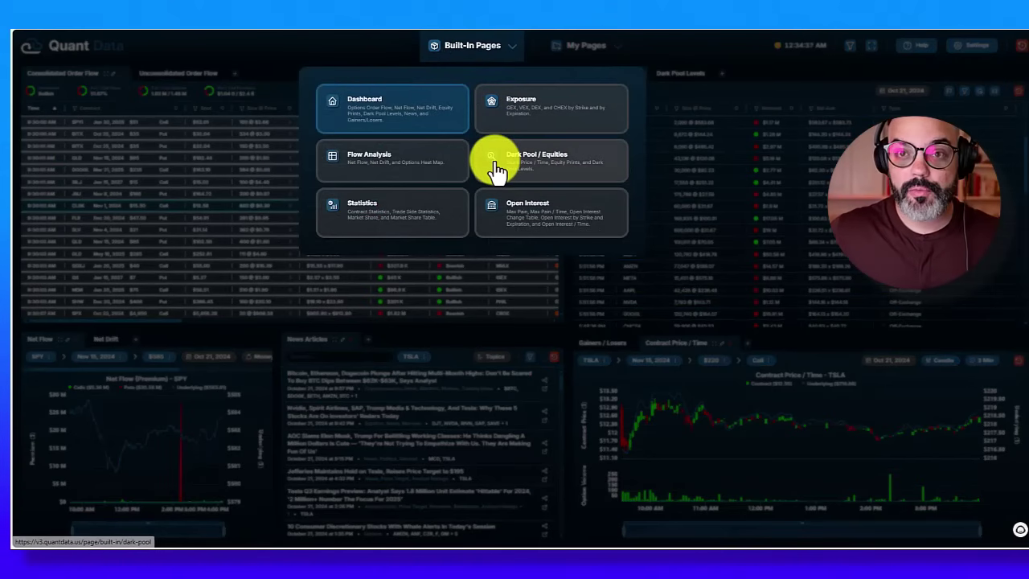
click(689, 409)
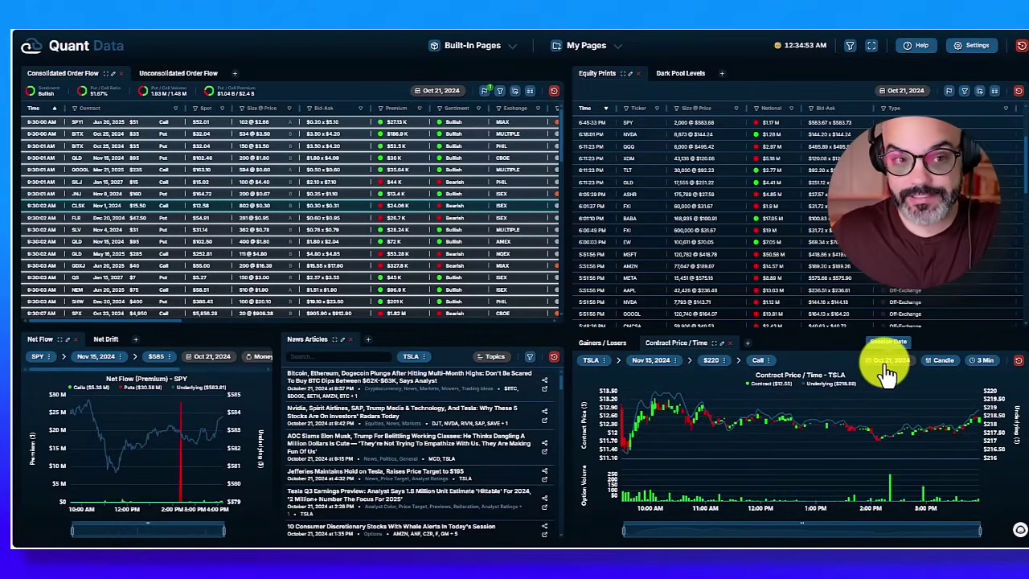
Step: Set the aggregation period of the Contract Price / Time chart to 15 minutes
click(983, 367)
click(960, 390)
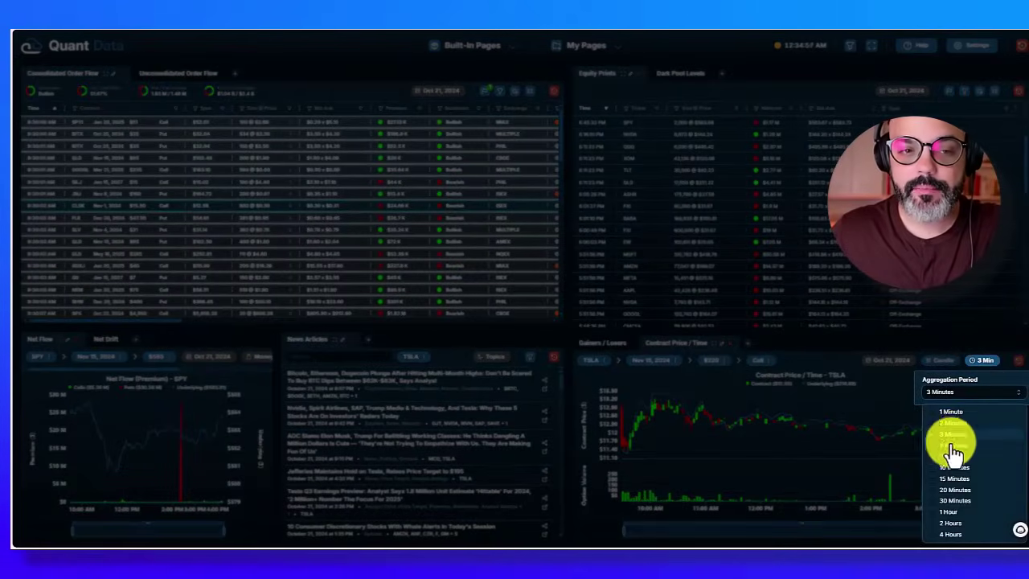
click(936, 485)
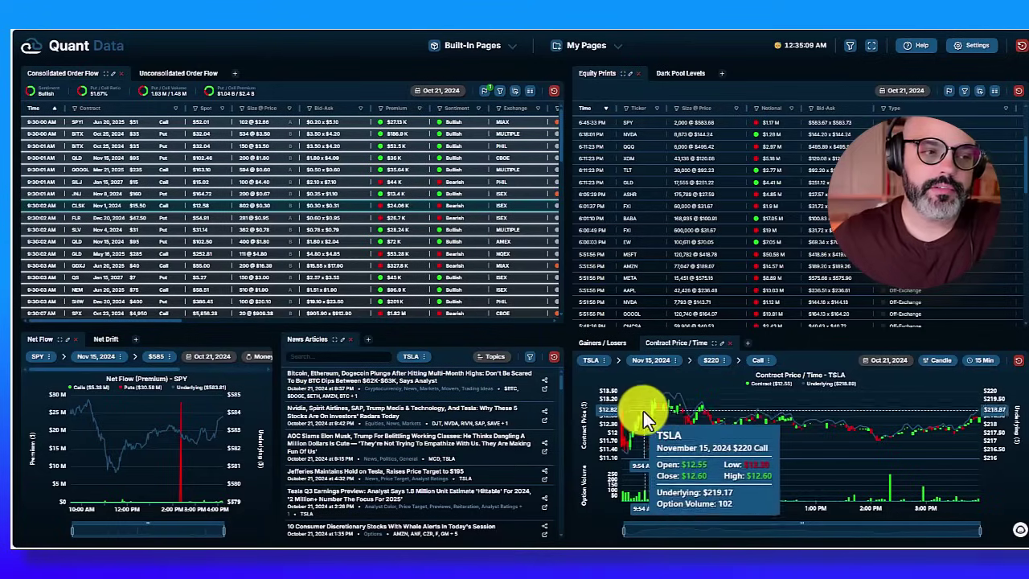
Step: Set the TSLA contract in Contract Price / Time to the November 22, 2024 expiration with a $220 strike price
click(589, 364)
click(639, 362)
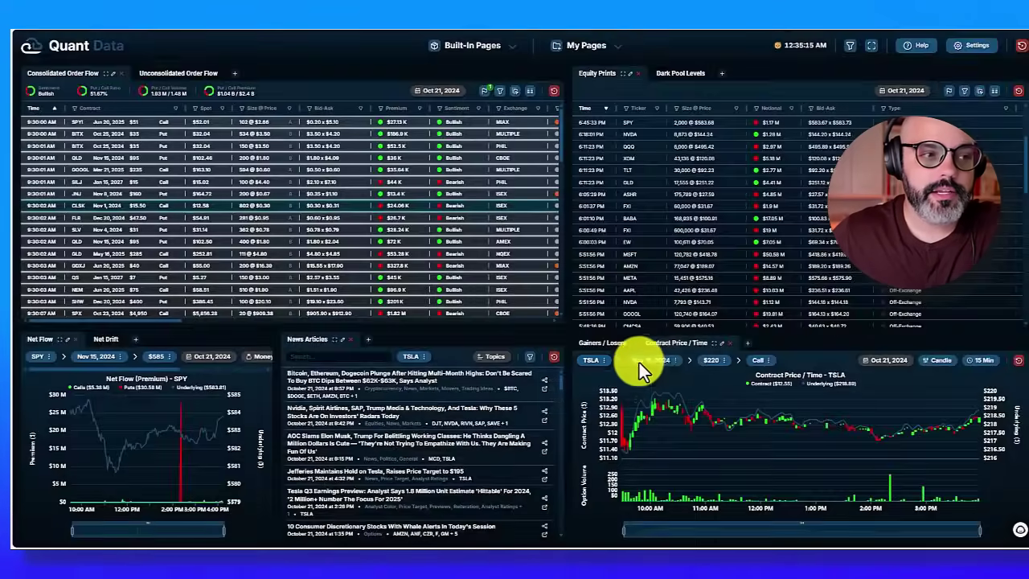
click(648, 363)
click(710, 362)
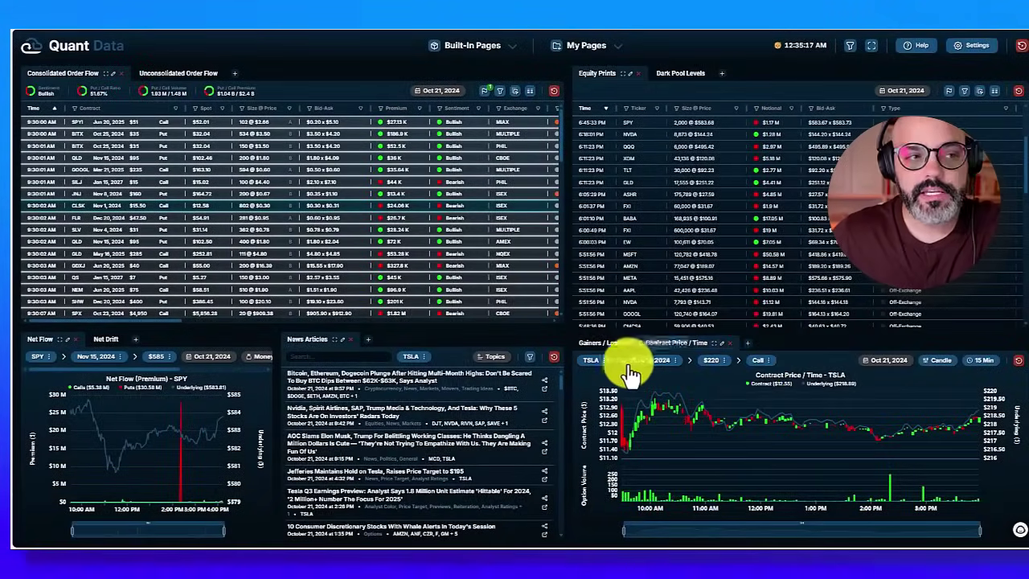
click(666, 365)
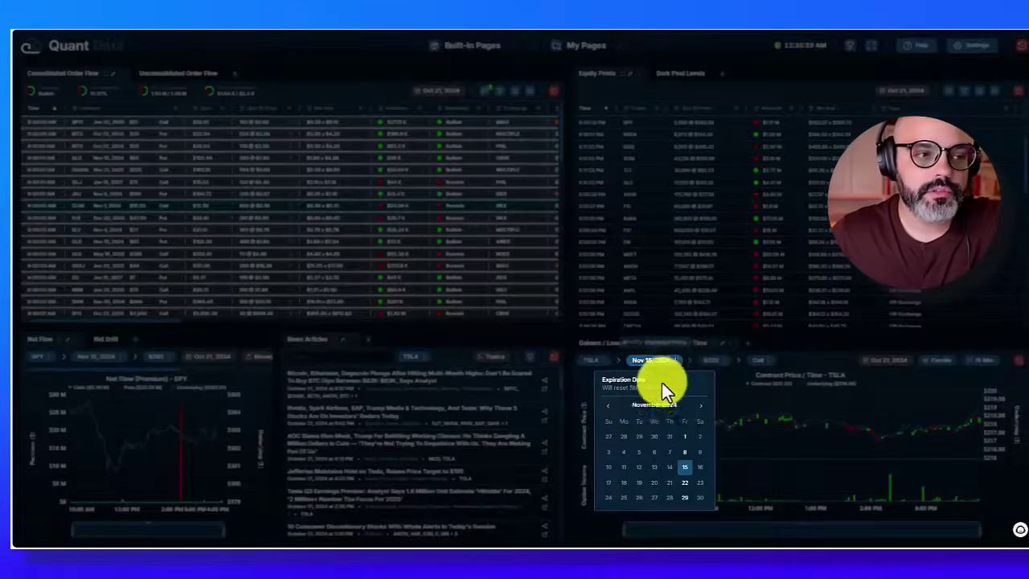
click(686, 487)
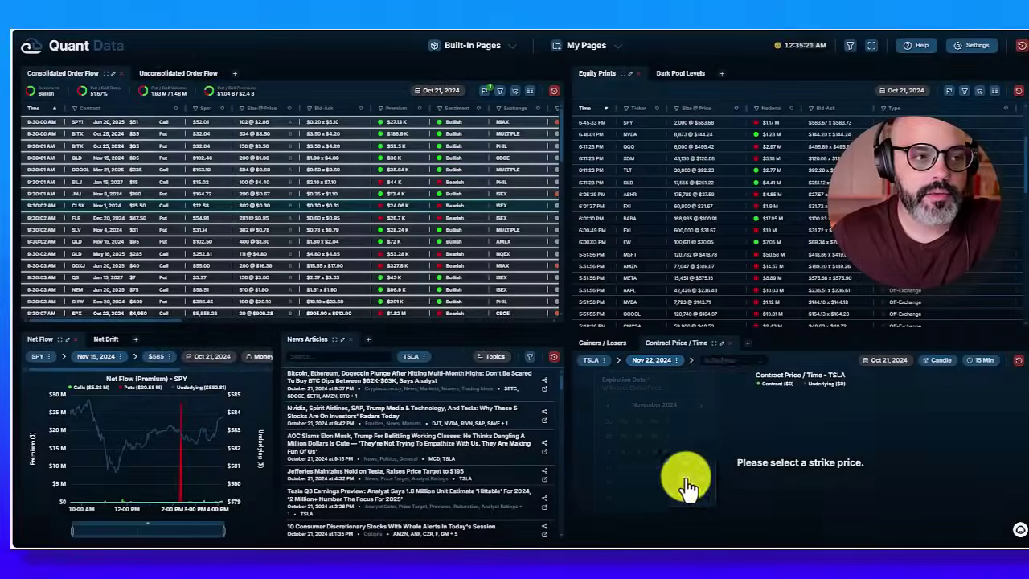
click(726, 361)
scroll(721, 458, down, 5)
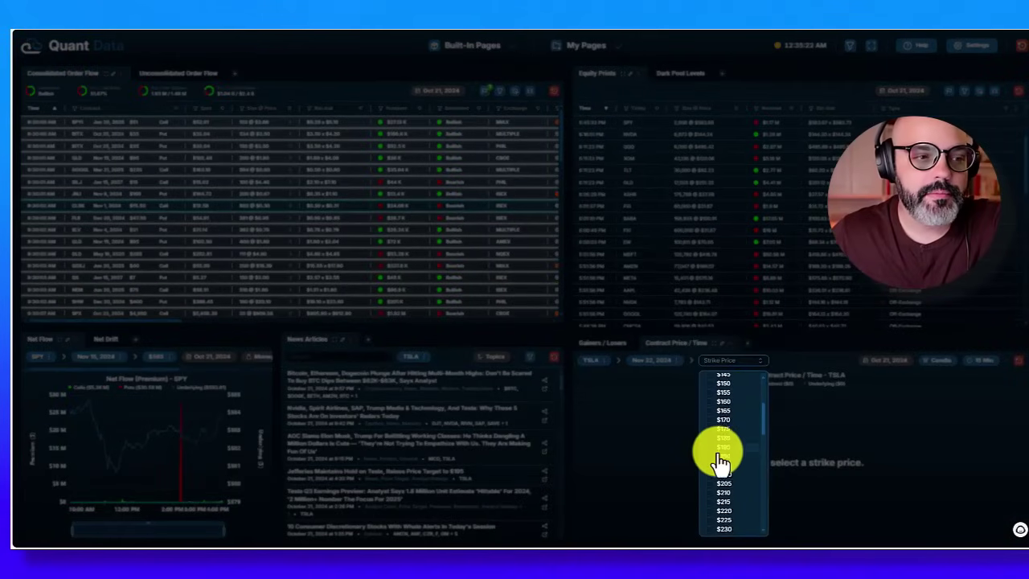
scroll(726, 465, up, 3)
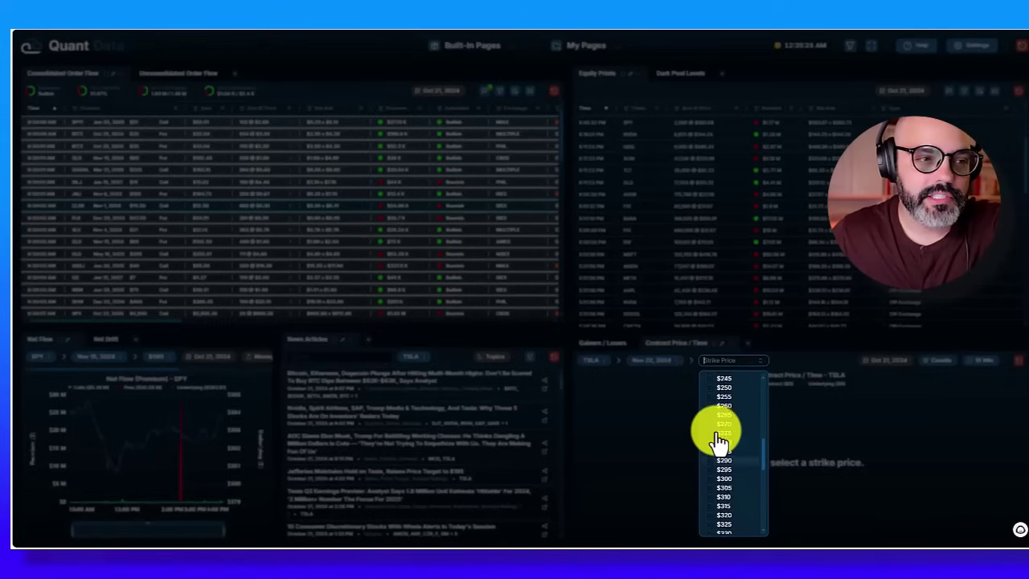
click(712, 410)
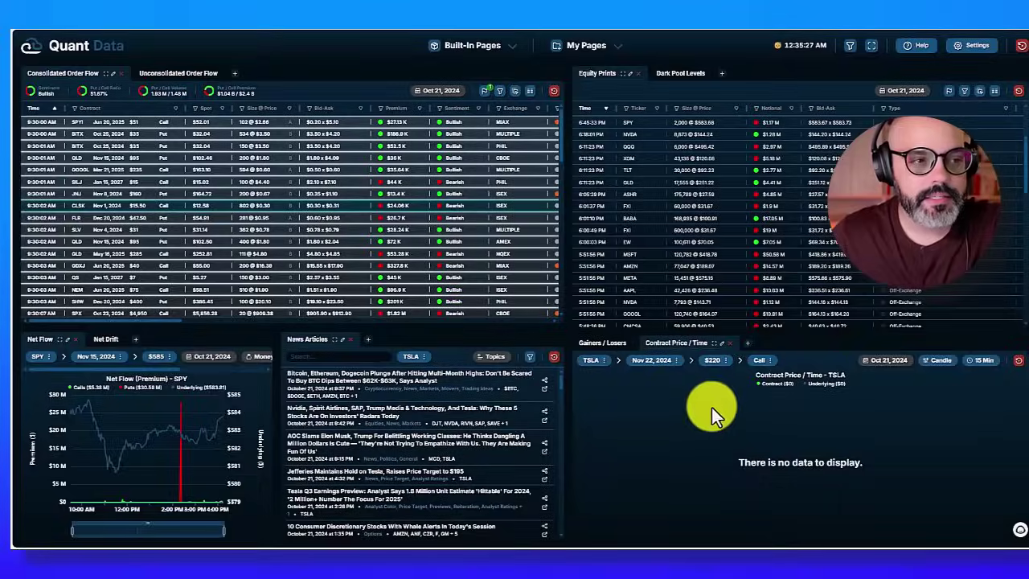
Step: Change the contract type of the TSLA Contract Price / Time chart to Put
click(756, 368)
click(777, 372)
click(740, 391)
click(741, 423)
click(808, 363)
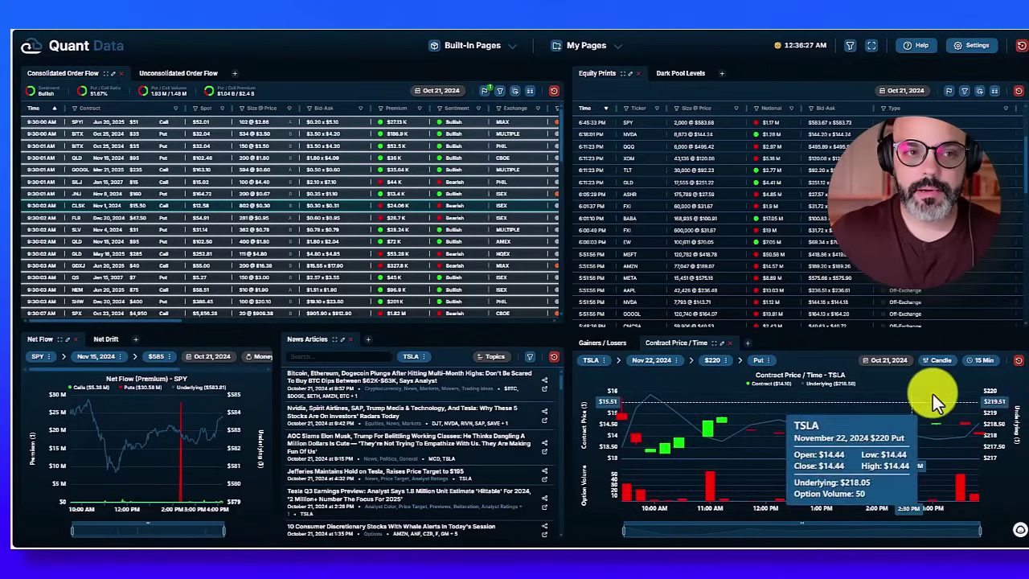
Step: Try the session dates October 1 and October 18, 2024 in Contract Price / Time, and clear the date back to the current session
click(885, 361)
click(873, 438)
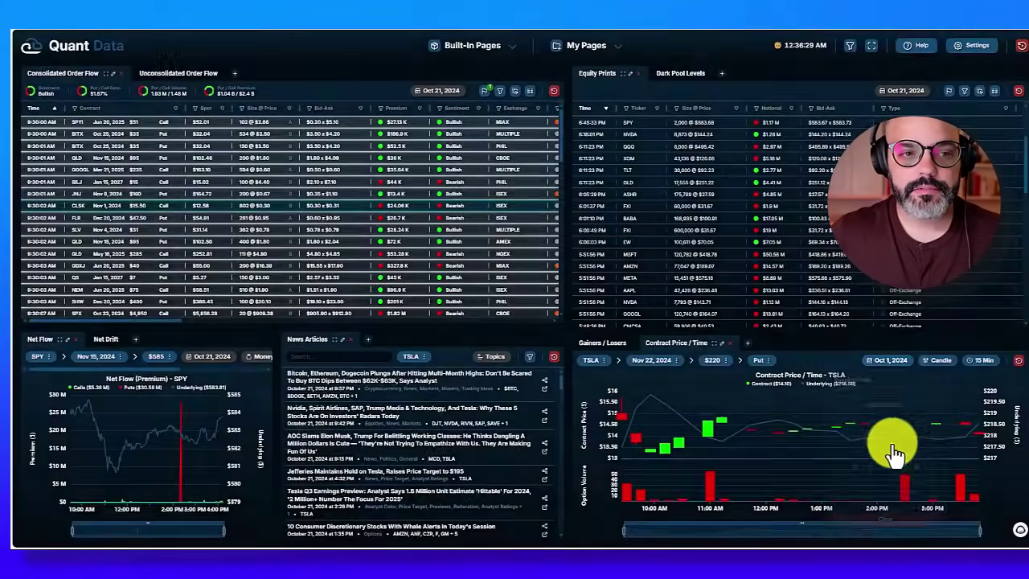
click(888, 360)
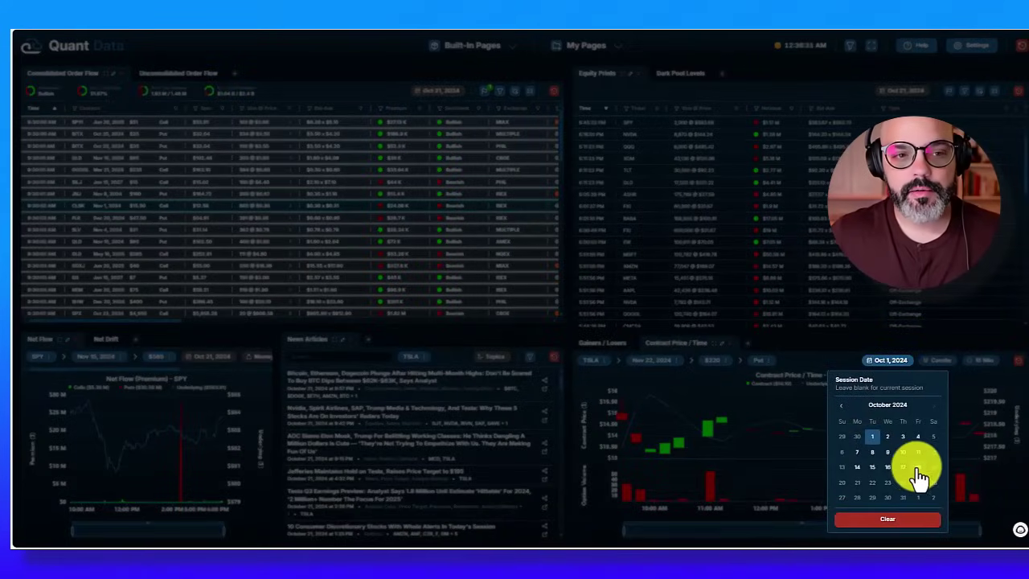
click(918, 468)
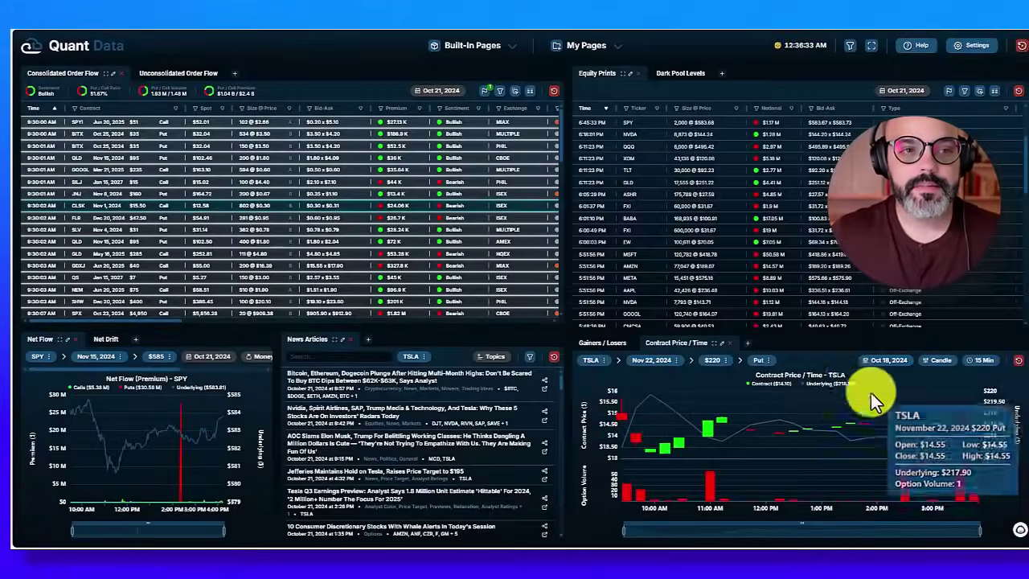
click(887, 361)
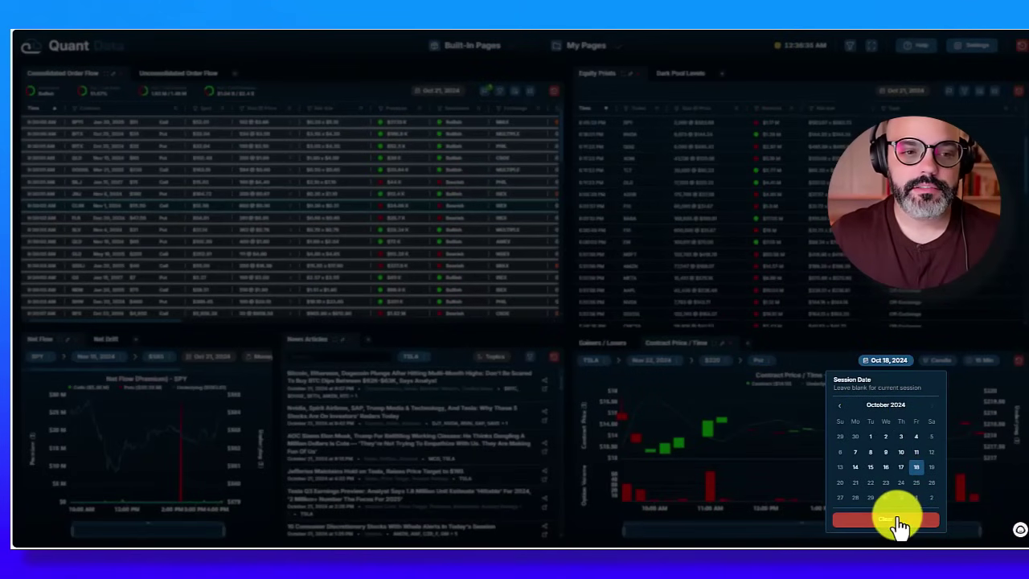
click(817, 462)
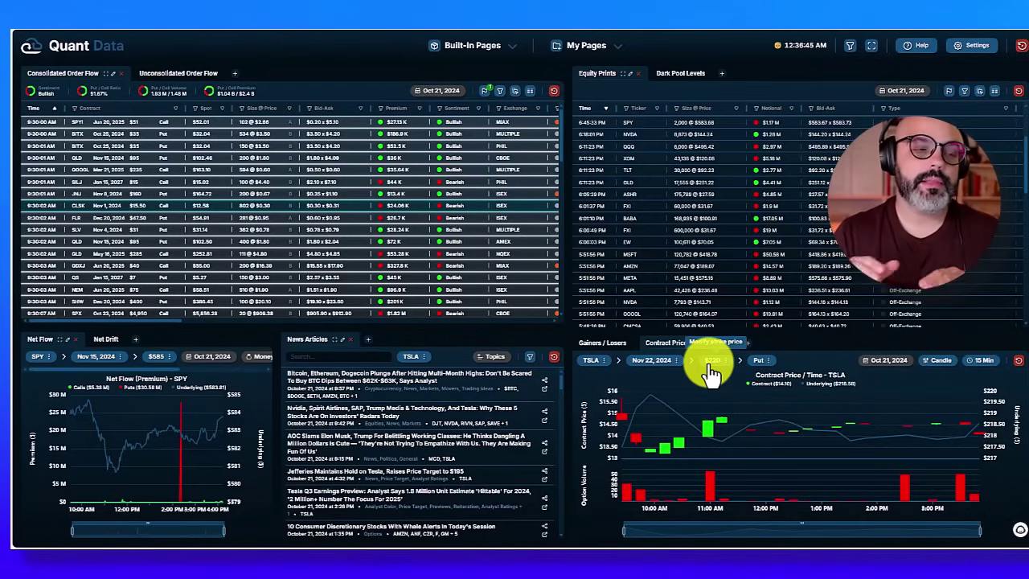
Step: Expand the Net Flow tool to full size and change its ticker to NVDA
mouse_move(686, 398)
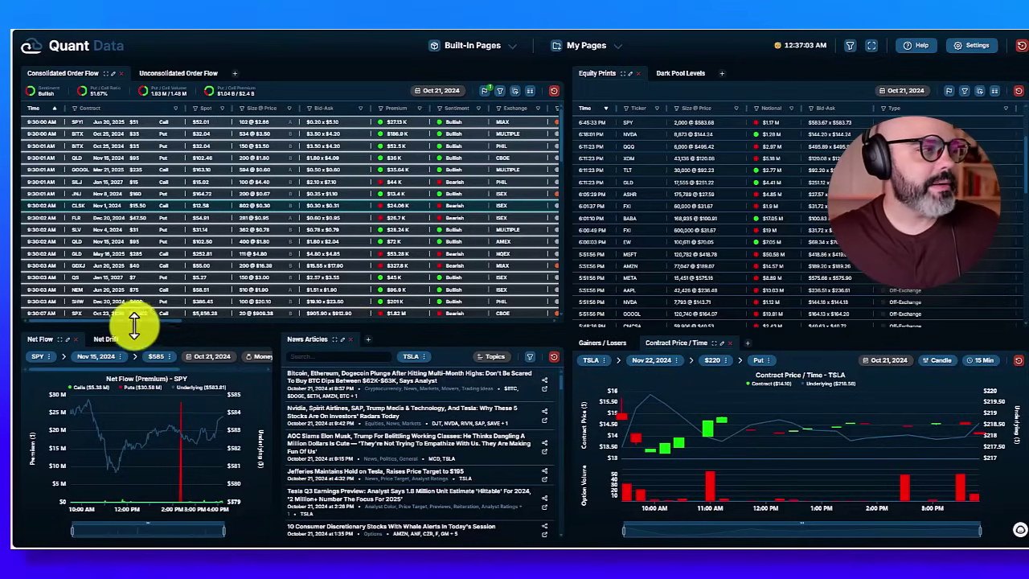
double_click(62, 344)
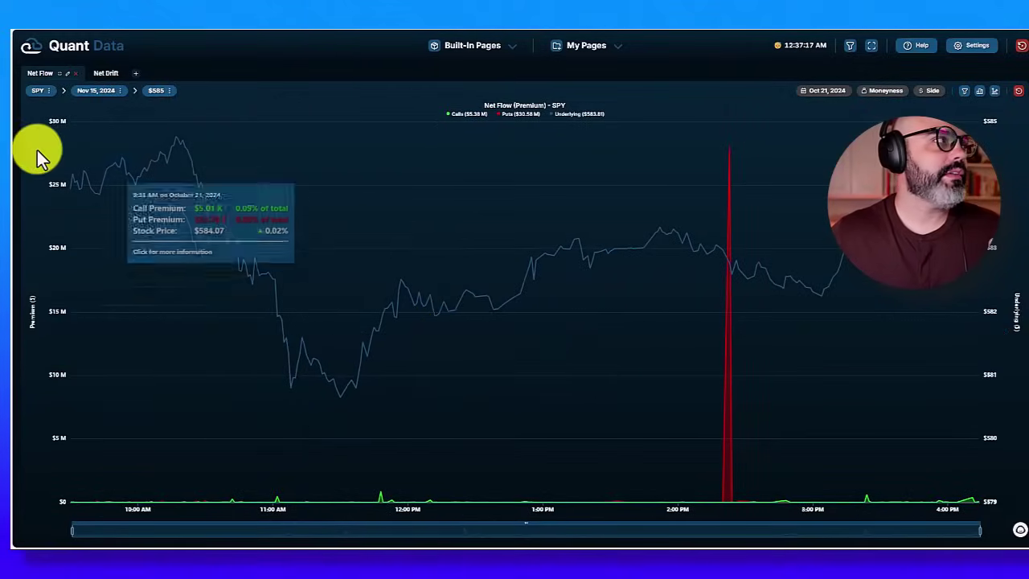
click(44, 92)
drag(70, 126, 15, 135)
text(nvda)
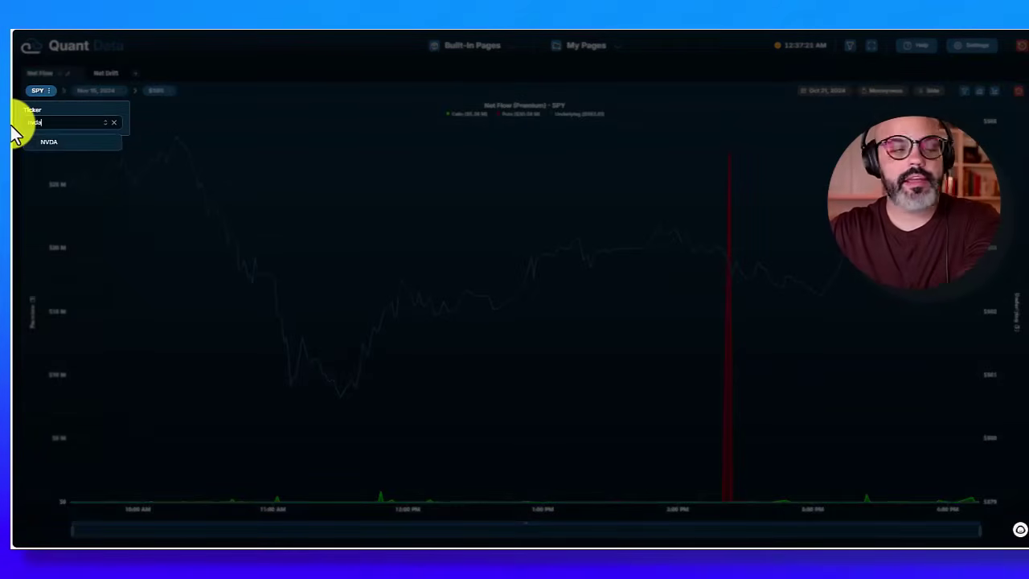
click(49, 143)
Step: Set the NVDA Net Flow contract to the November 15, 2024 expiration with a $200 strike price
click(101, 92)
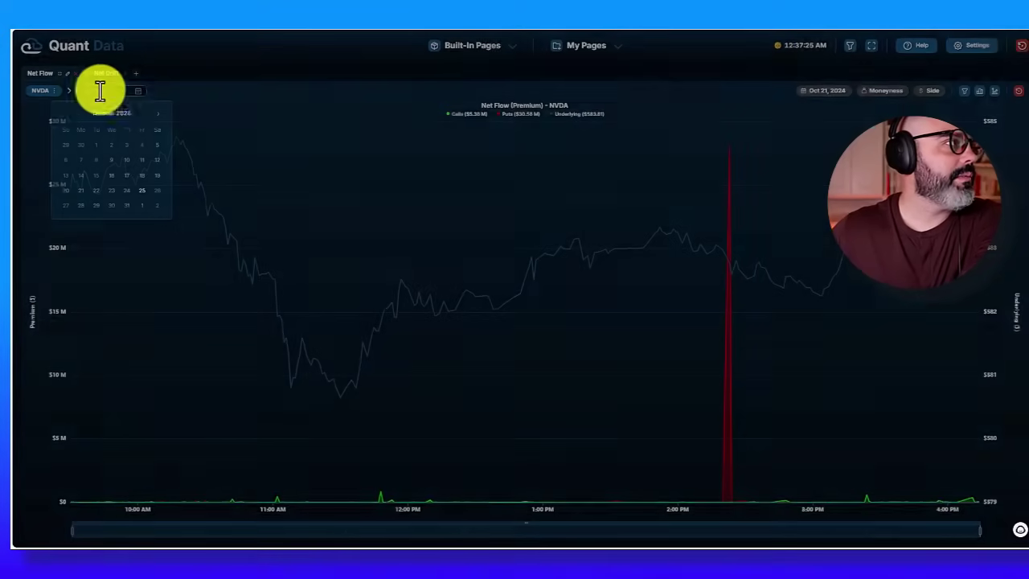
click(144, 193)
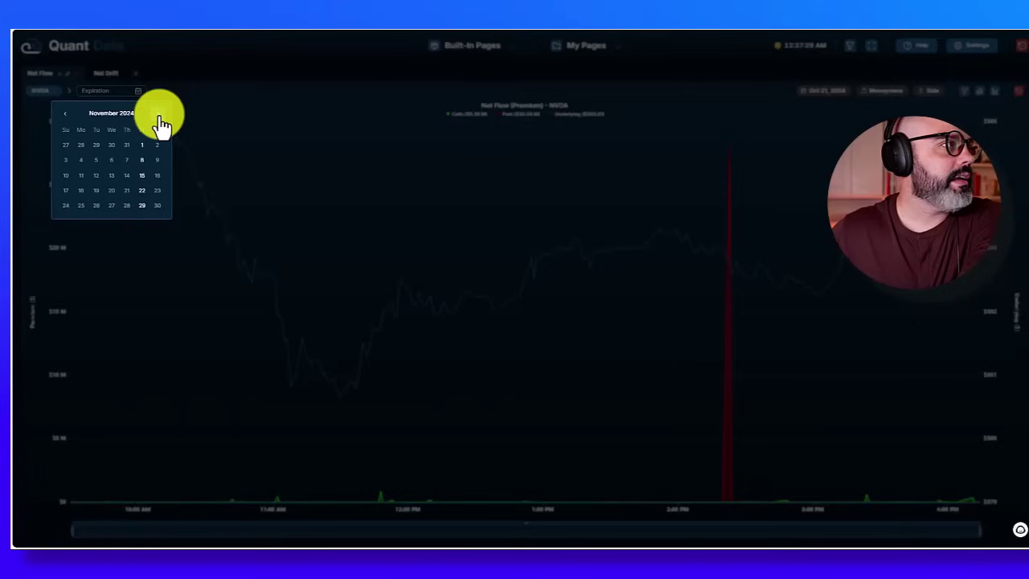
click(141, 175)
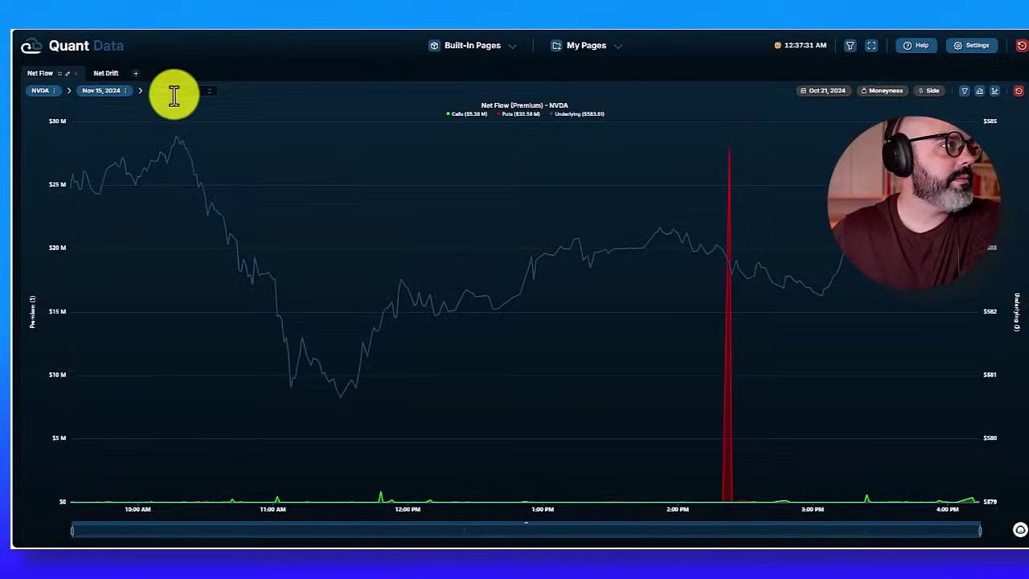
click(173, 92)
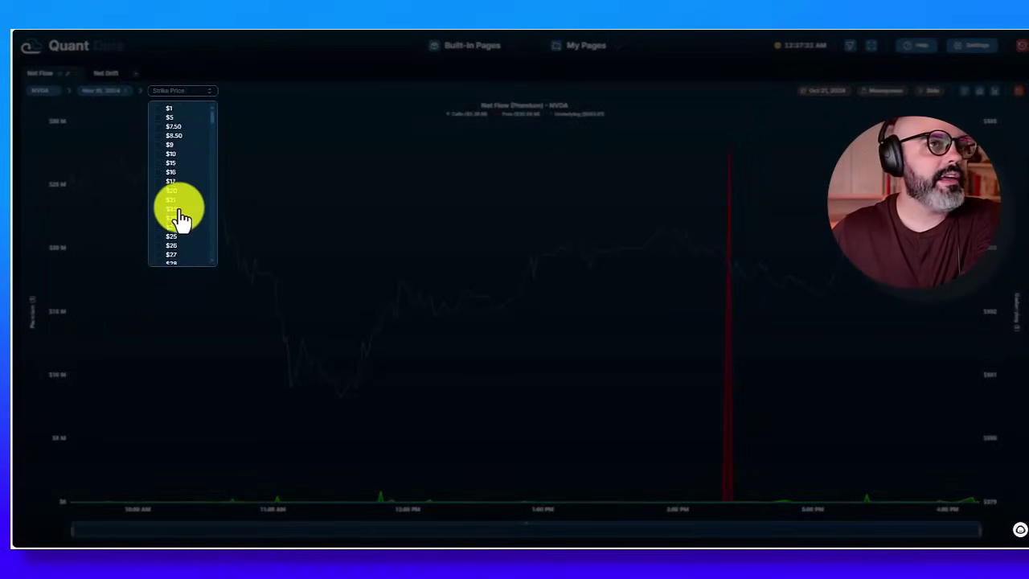
scroll(181, 217, down, 10)
scroll(181, 209, down, 10)
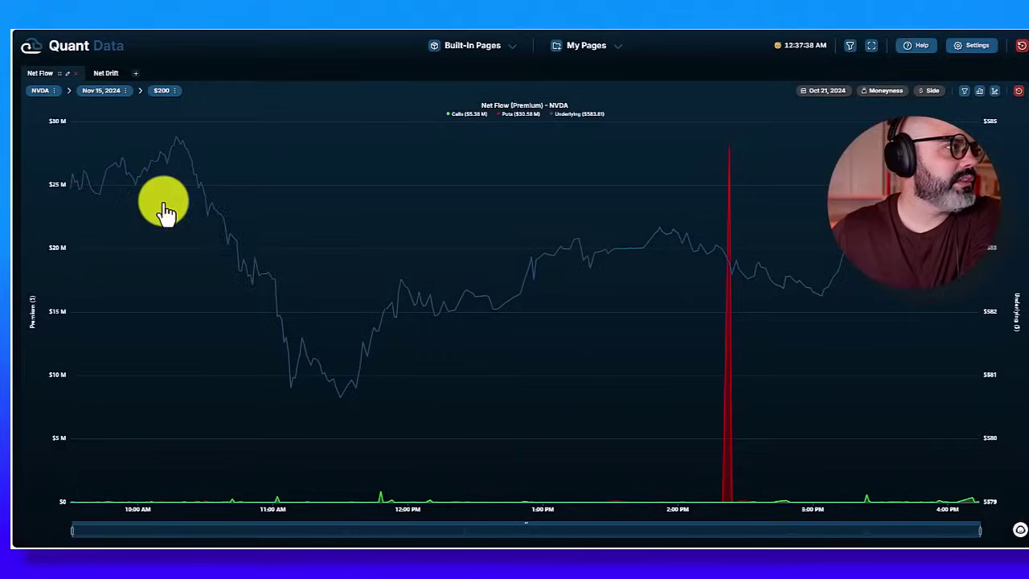
click(168, 203)
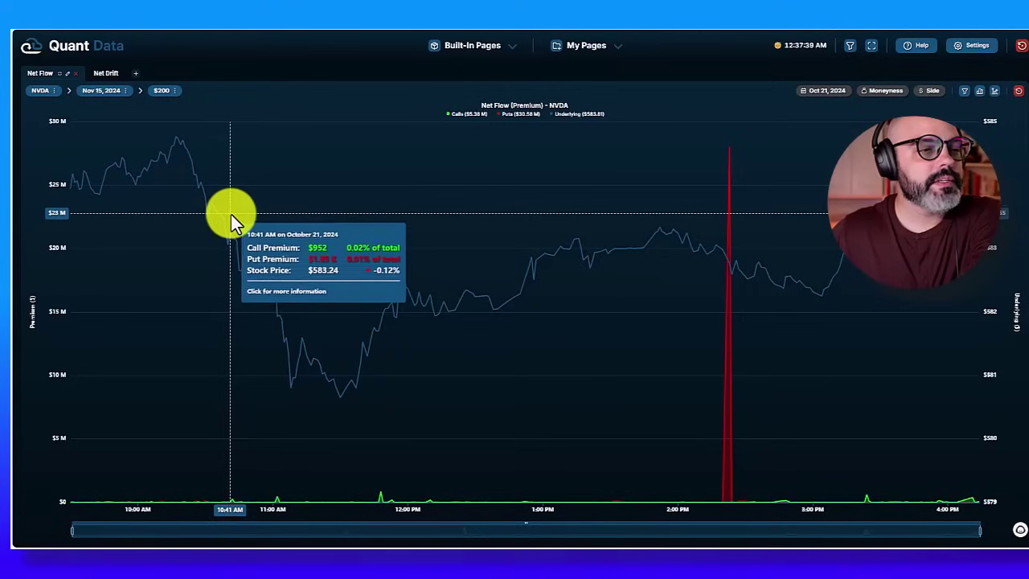
mouse_move(432, 198)
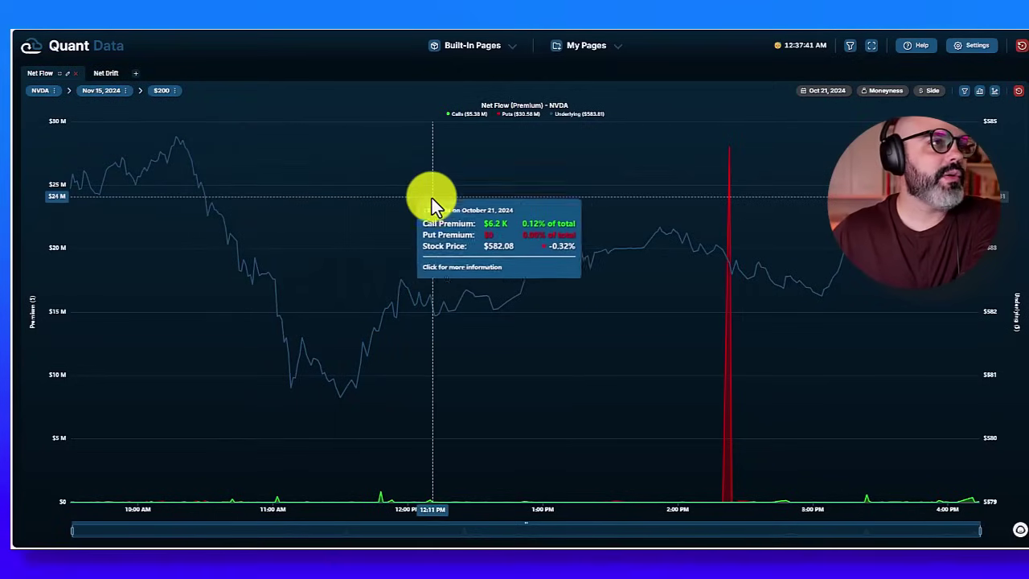
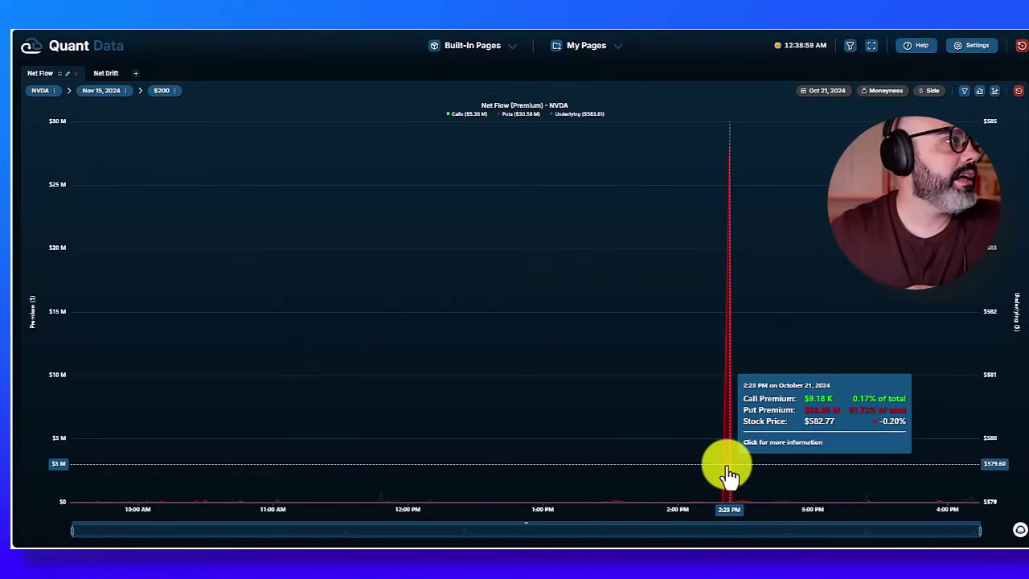
Step: Switch to Net Drift and back to Net Flow to reload the NVDA chart, dismissing the accidental tool deletion
click(104, 72)
click(64, 73)
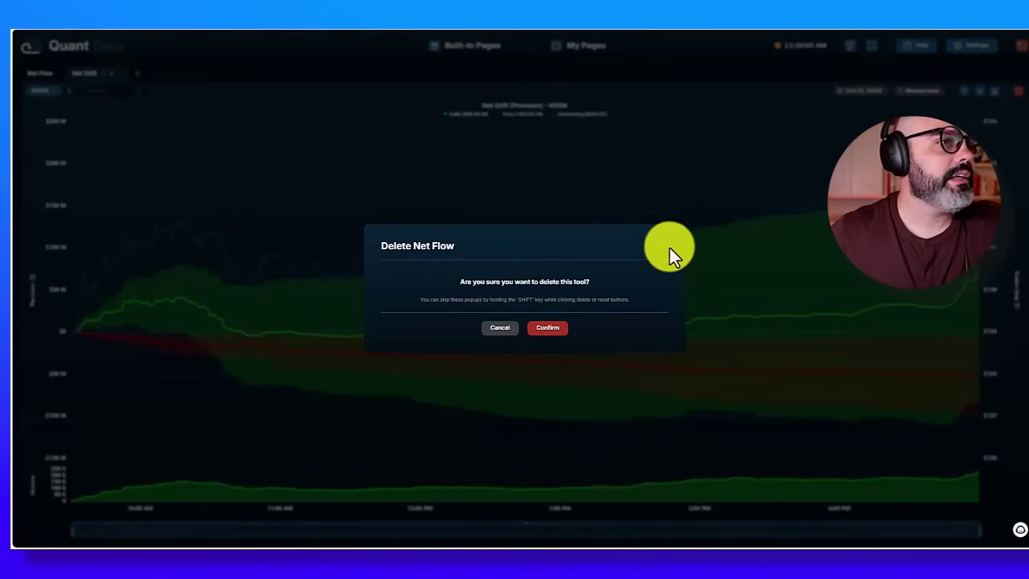
click(666, 247)
click(33, 73)
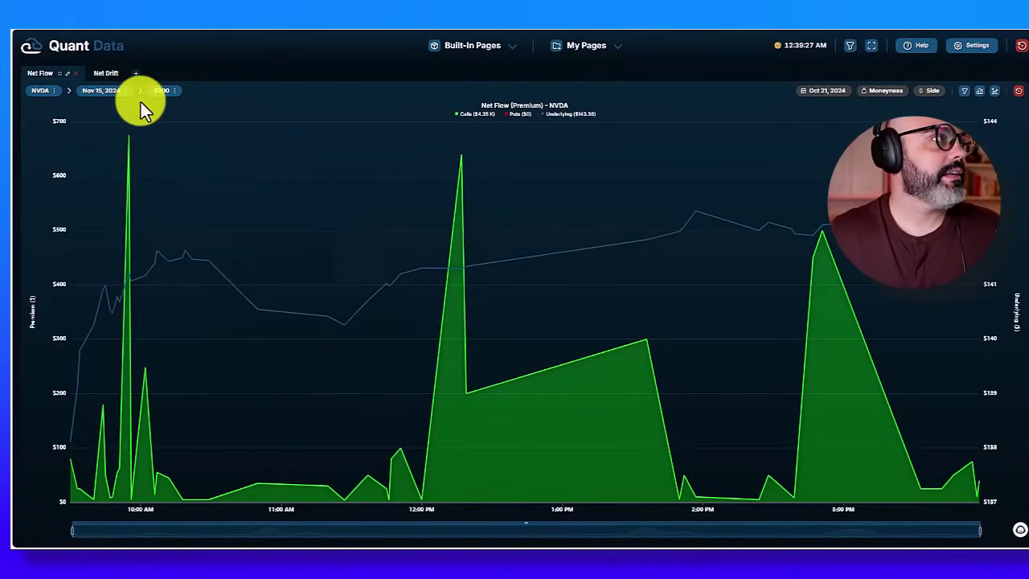
Step: Filter the NVDA Net Flow chart by moneyness to Out of the Money contracts
click(924, 91)
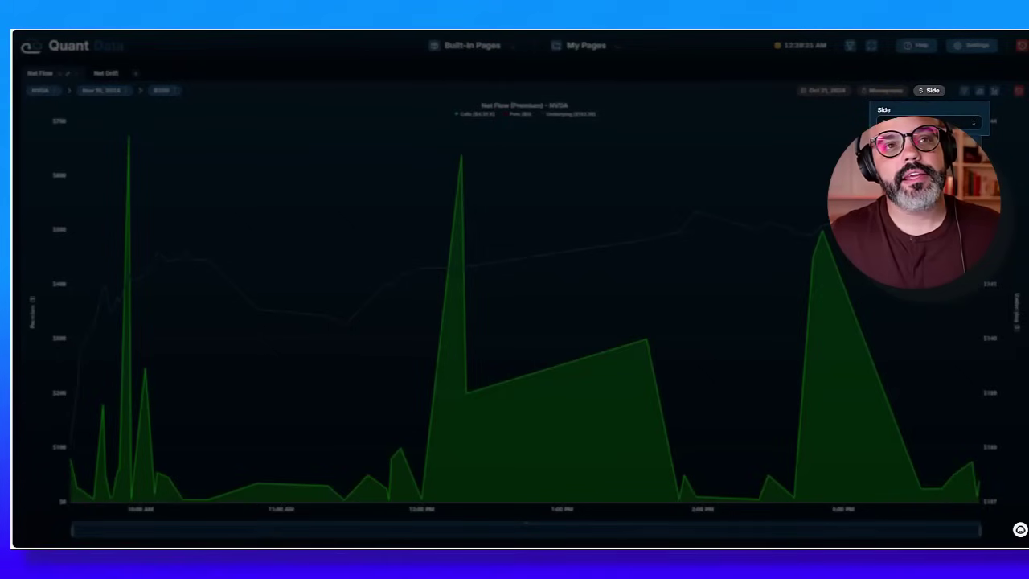
click(885, 91)
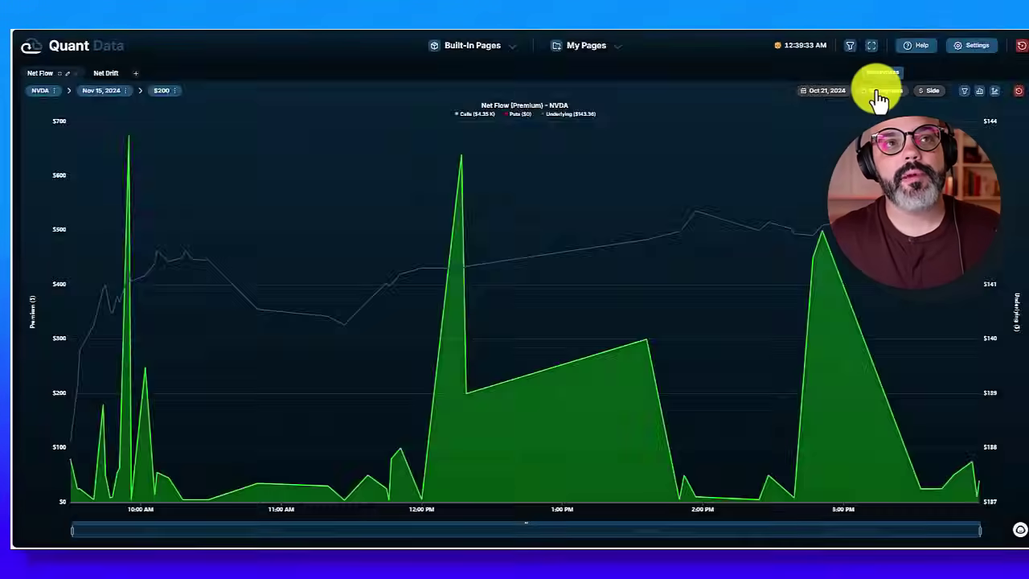
click(885, 91)
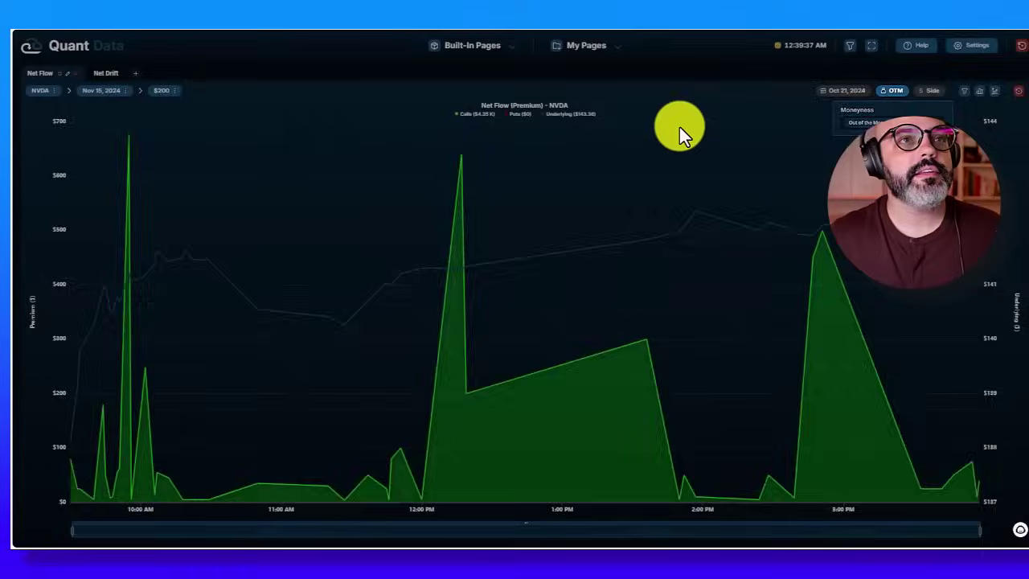
click(682, 131)
click(44, 76)
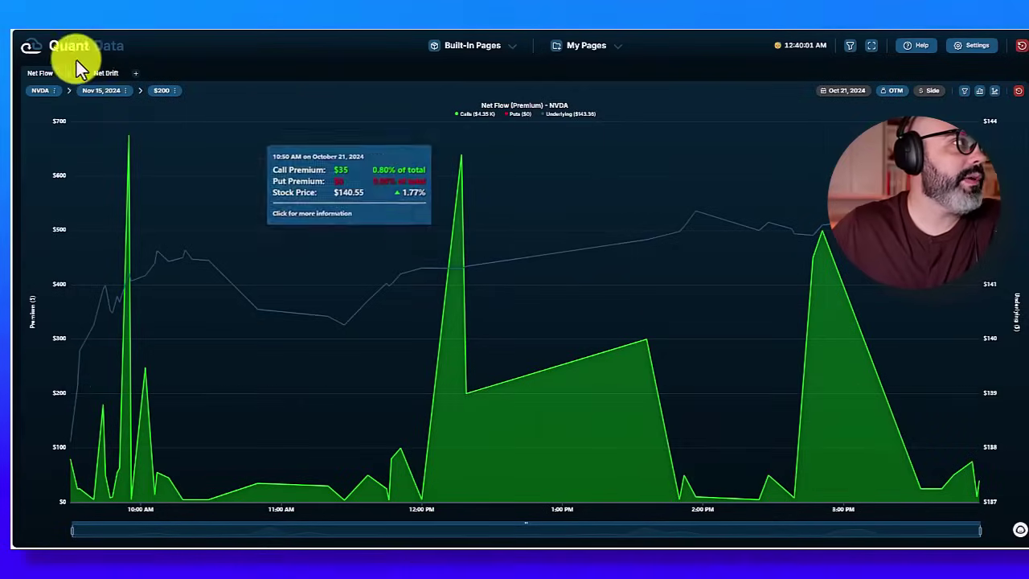
Step: Change the strike price of the NVDA Net Flow chart to $145 and reload the chart
click(107, 92)
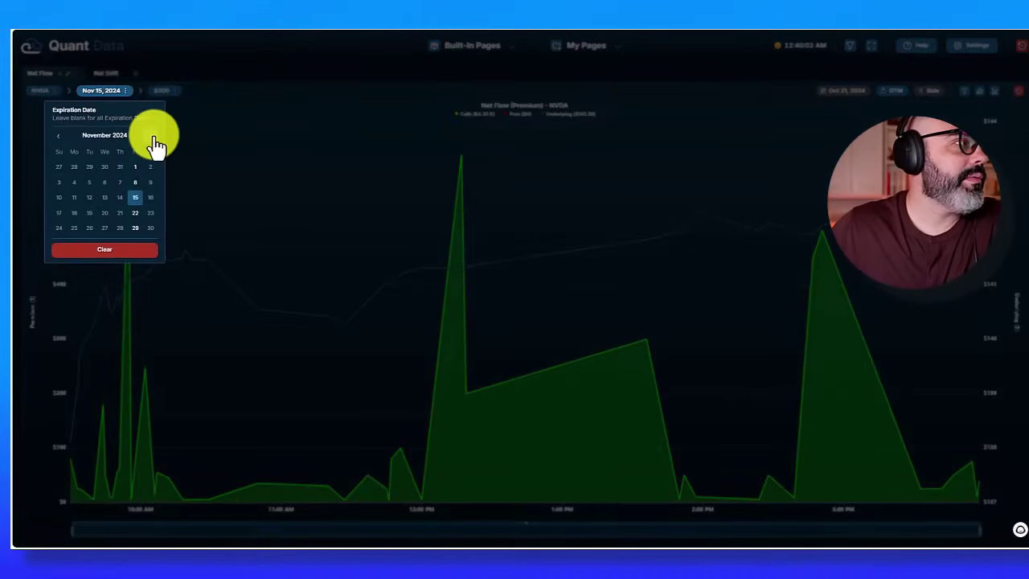
click(162, 94)
click(162, 94)
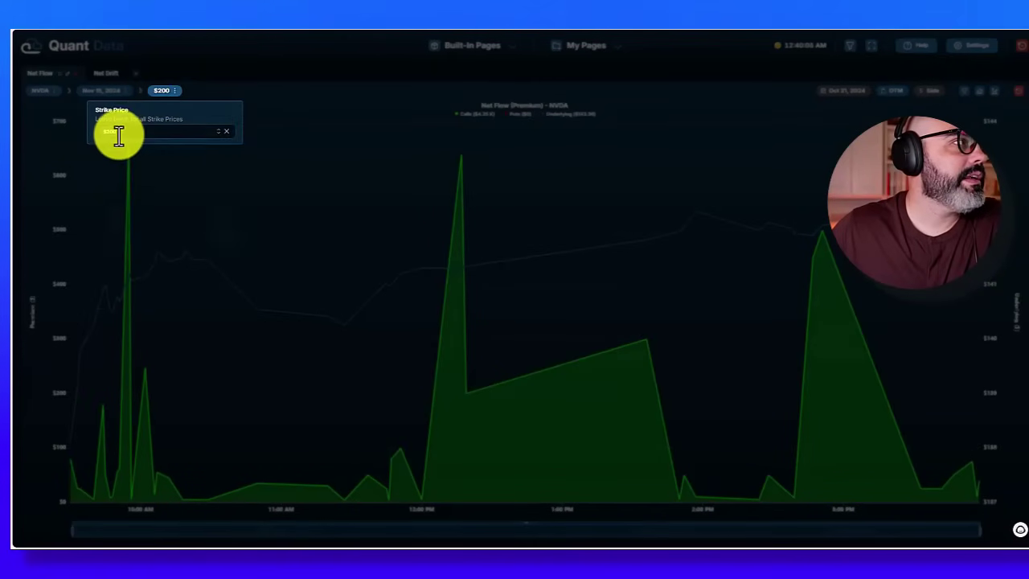
click(118, 137)
click(184, 91)
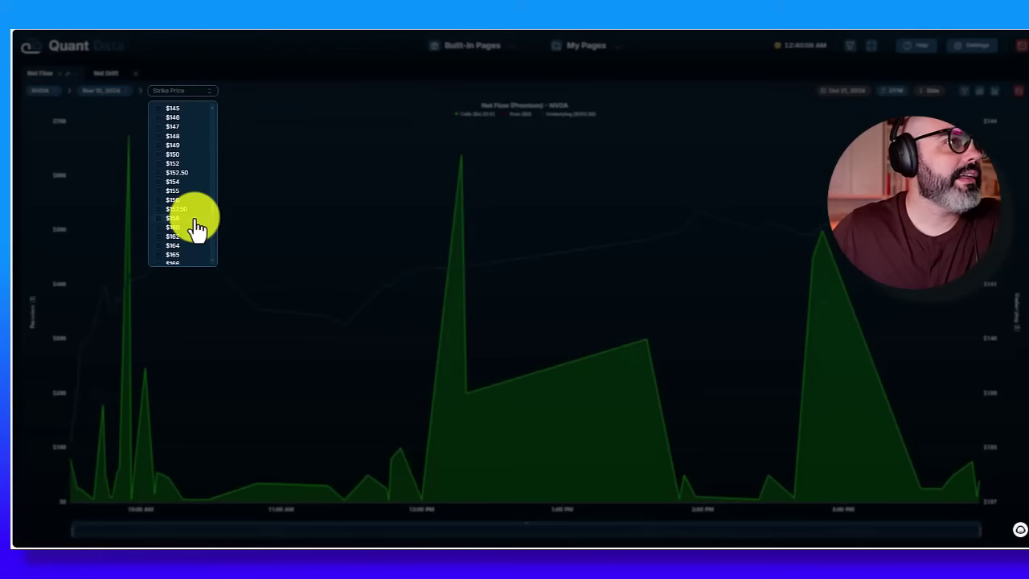
click(196, 228)
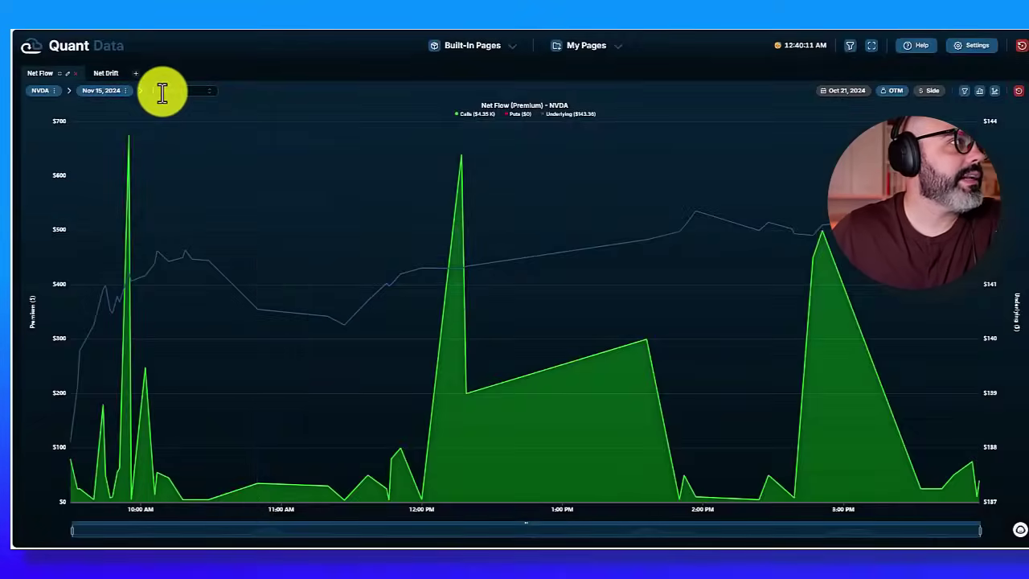
click(164, 91)
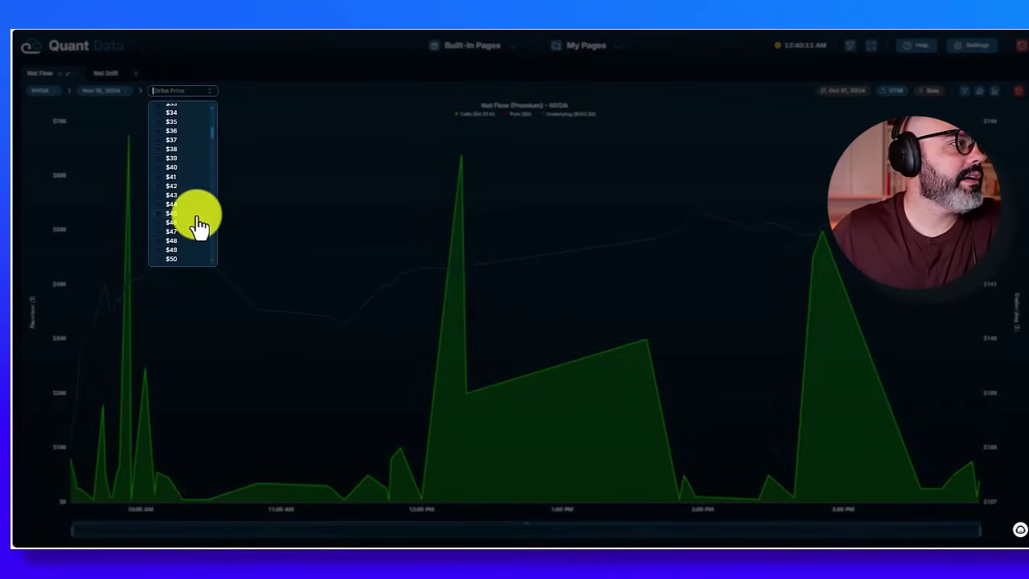
scroll(196, 232, down, 10)
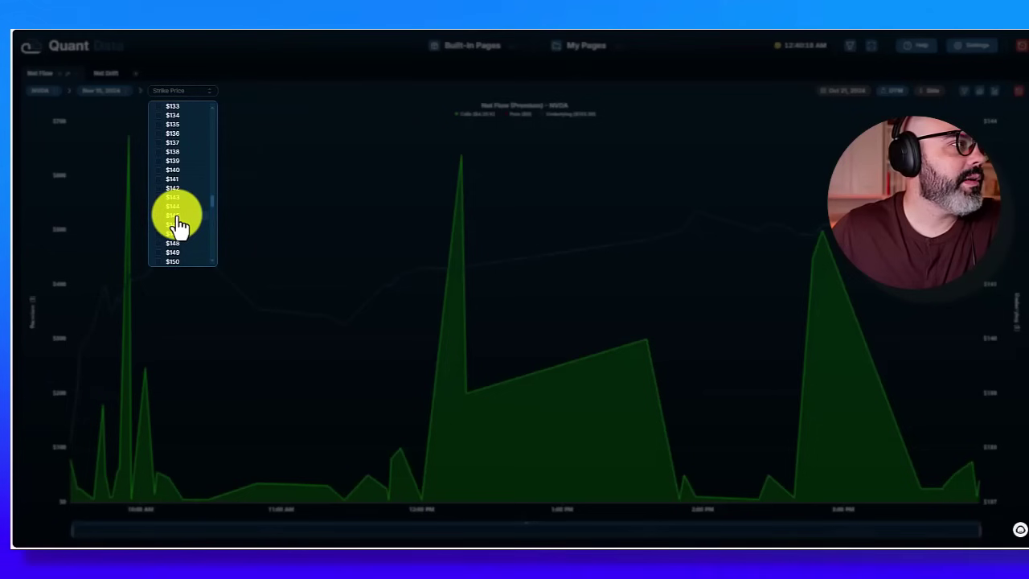
click(174, 215)
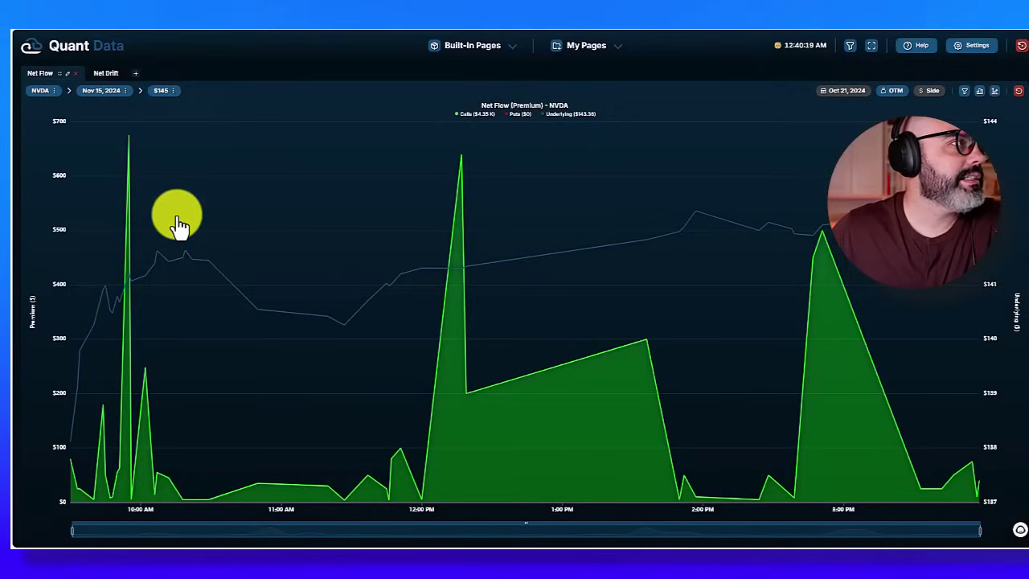
click(82, 73)
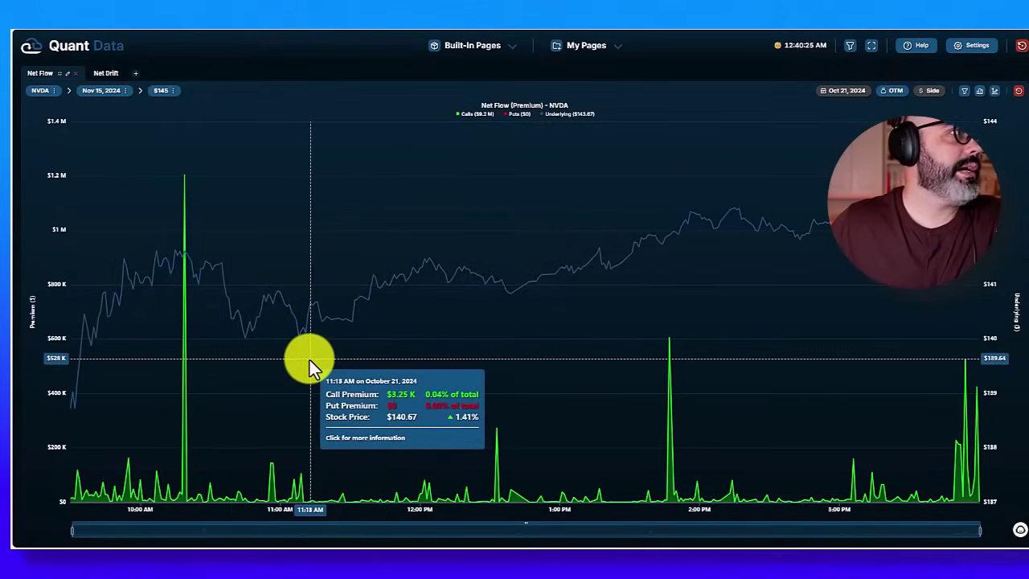
Step: Change the expiration date of the NVDA Net Flow chart to November 1, 2024
click(107, 94)
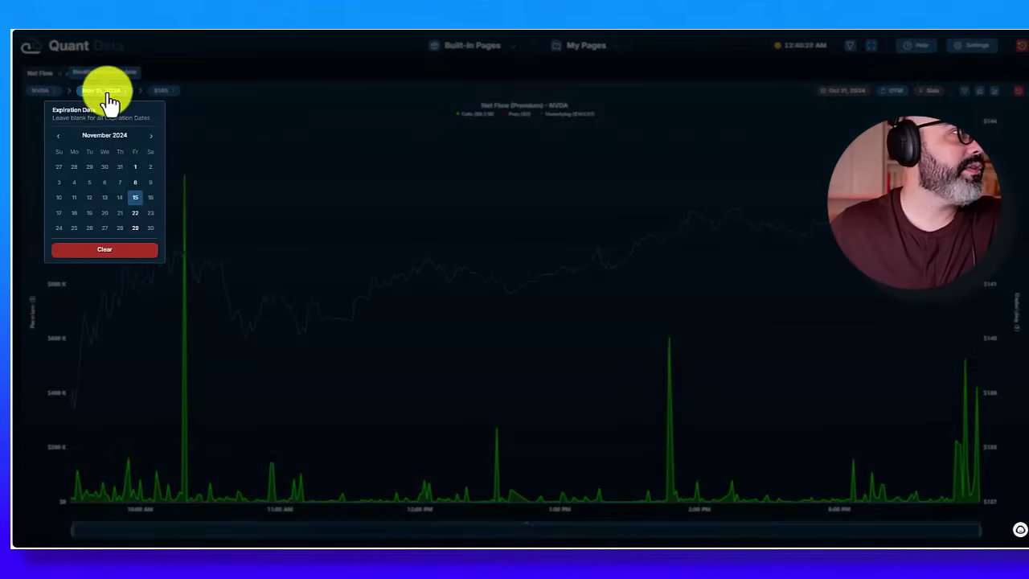
click(137, 168)
click(161, 91)
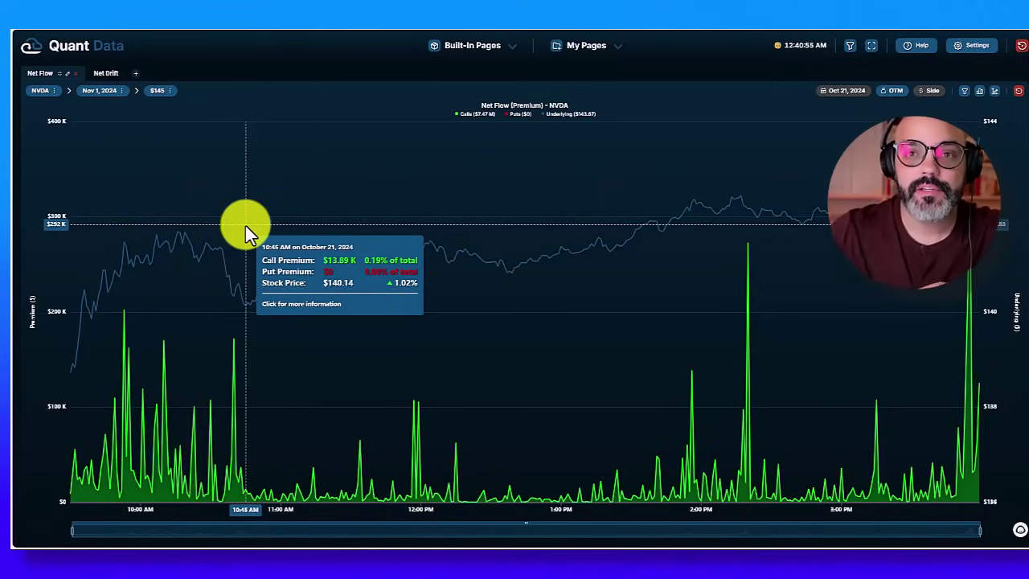
Step: Remove the Out of the Money filter from the NVDA Net Flow chart and reload the chart
click(885, 91)
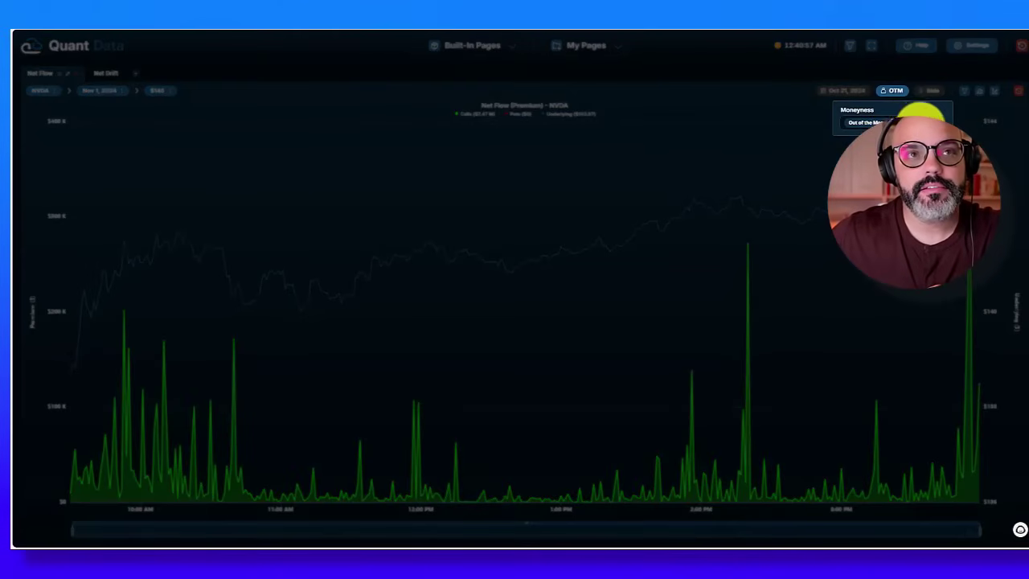
click(833, 167)
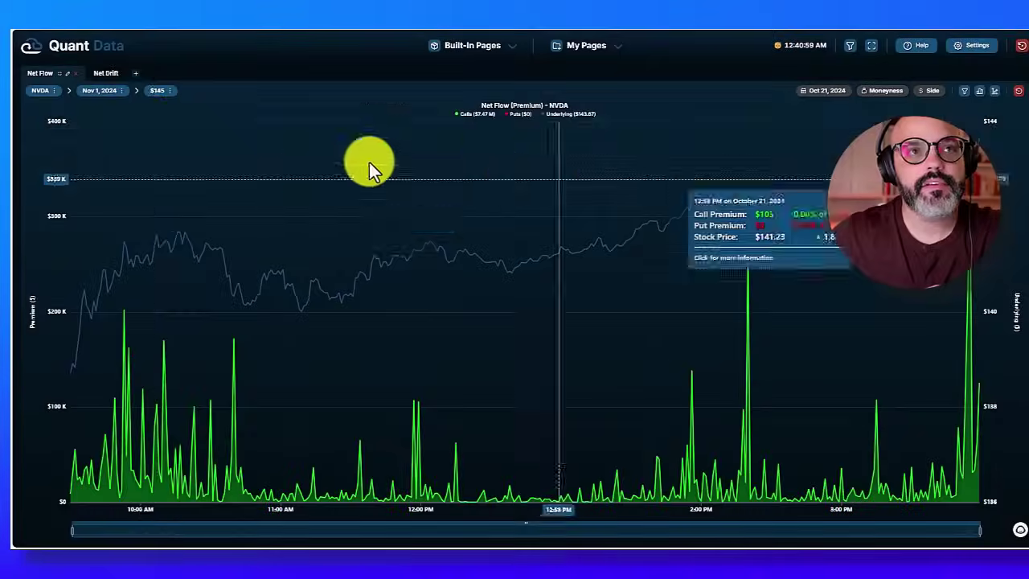
click(90, 74)
click(50, 75)
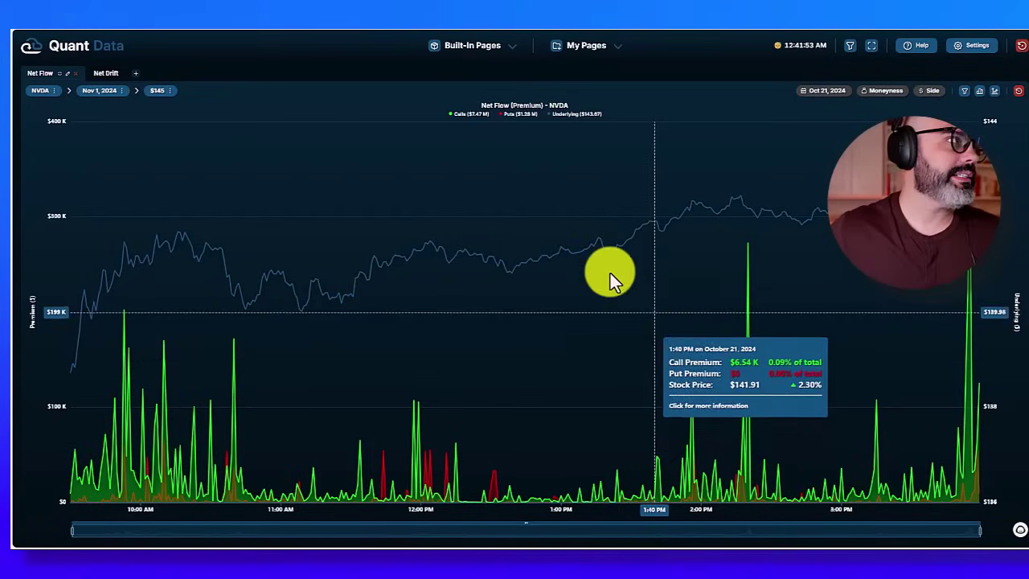
Step: Switch to the Net Drift tool and set its NVDA expiration date to November 15, 2024
click(103, 74)
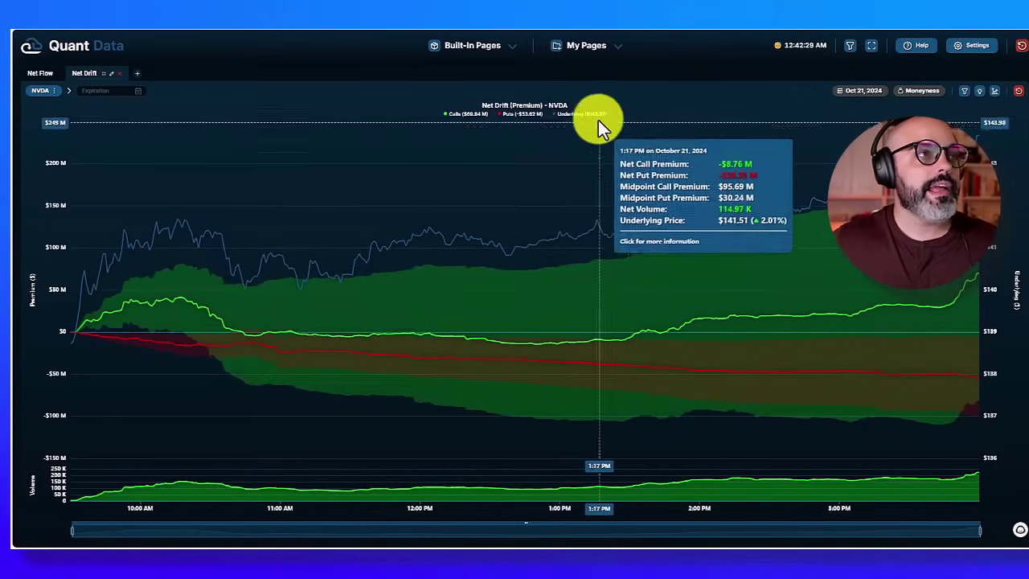
click(99, 92)
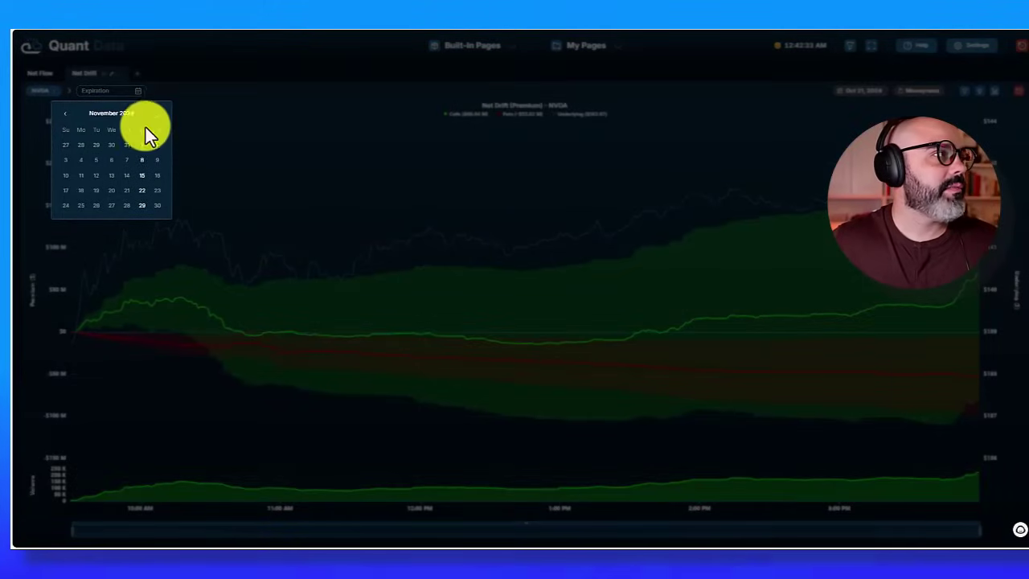
click(143, 176)
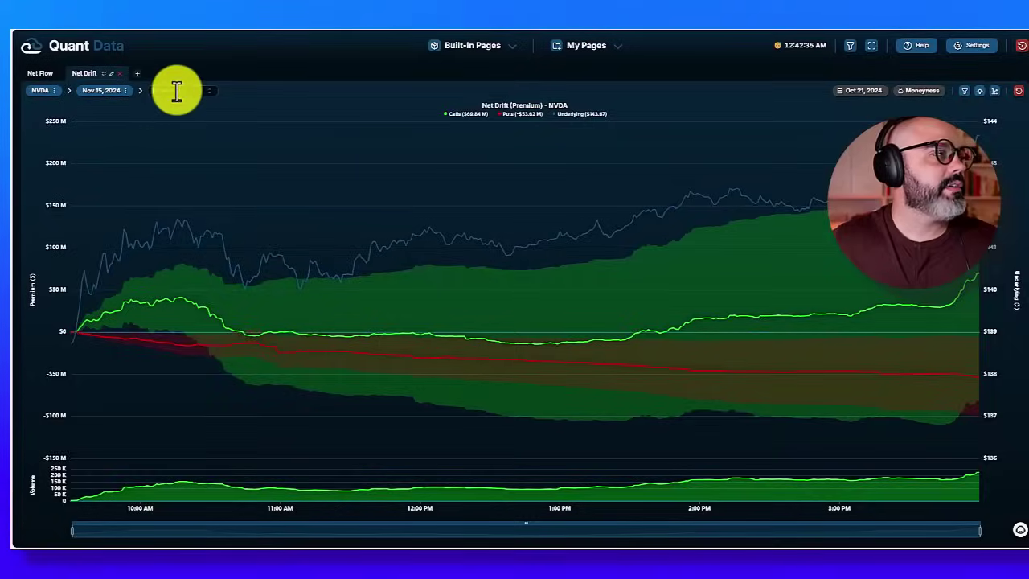
Step: Set the strike price of the NVDA Net Drift chart to $145
click(177, 91)
scroll(184, 213, down, 3)
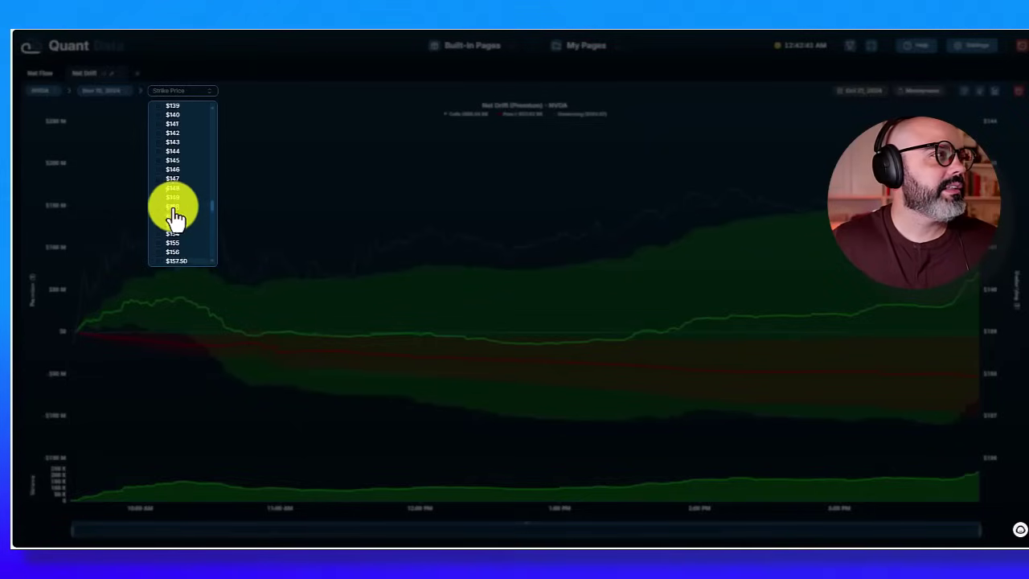
scroll(169, 205, up, 2)
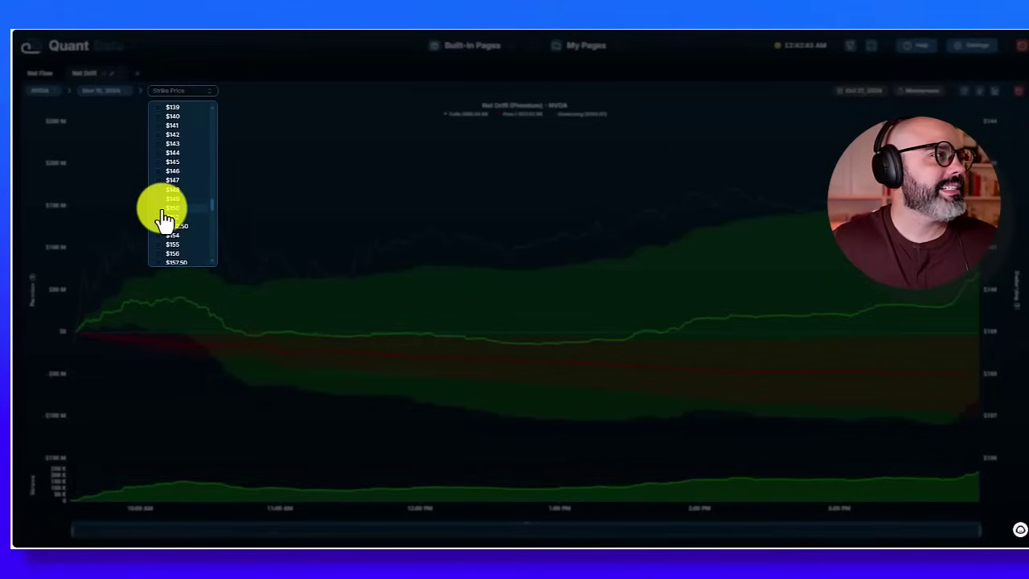
click(160, 163)
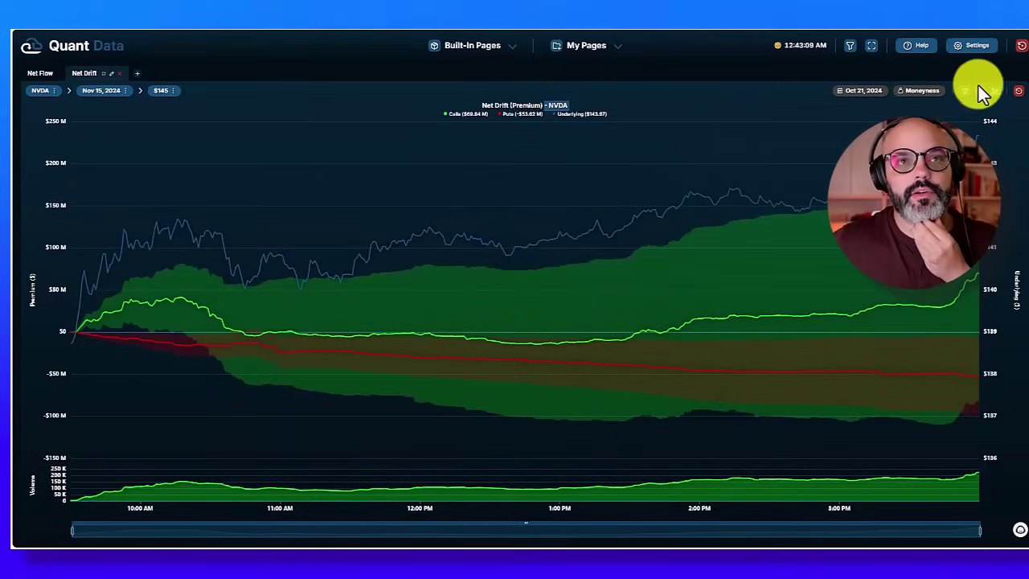
Step: Hide and show the confidence bands on the NVDA Net Drift chart twice to compare both views
click(979, 95)
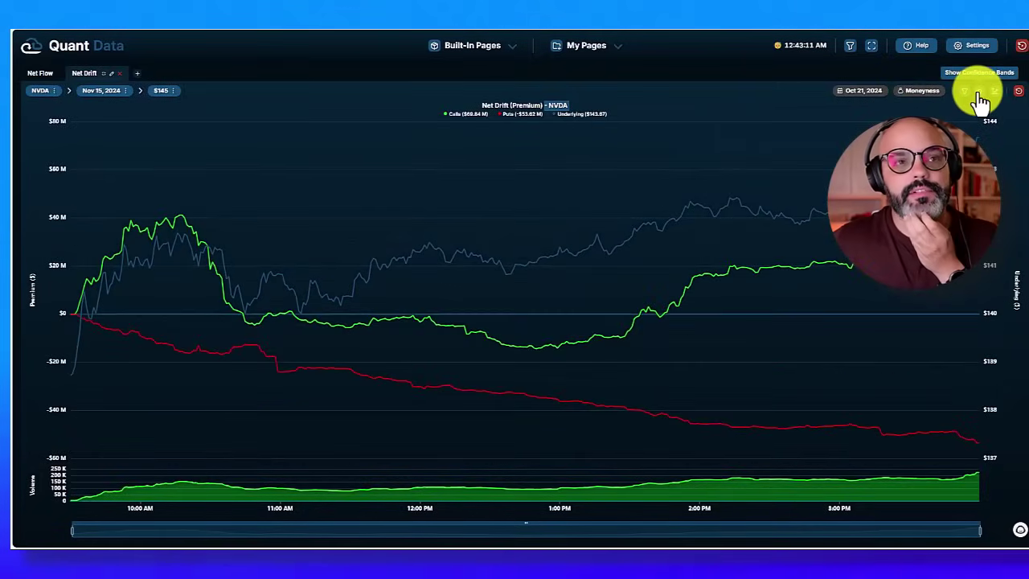
click(979, 95)
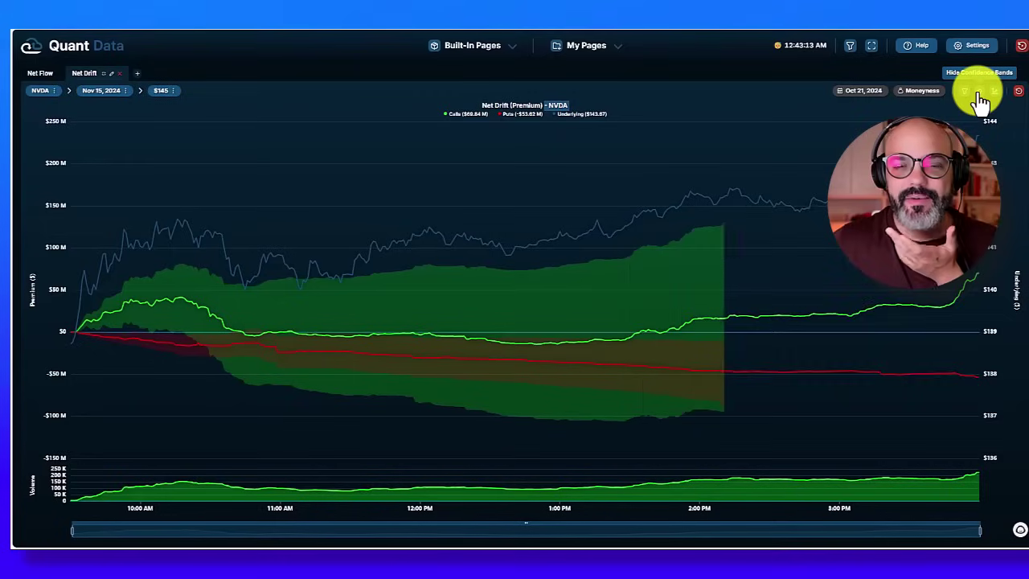
click(979, 94)
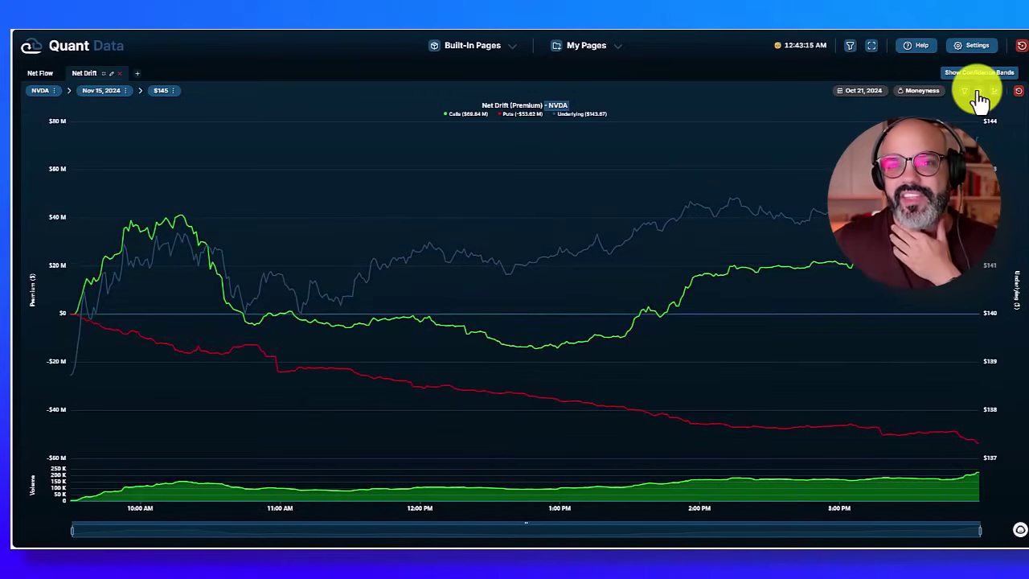
click(981, 94)
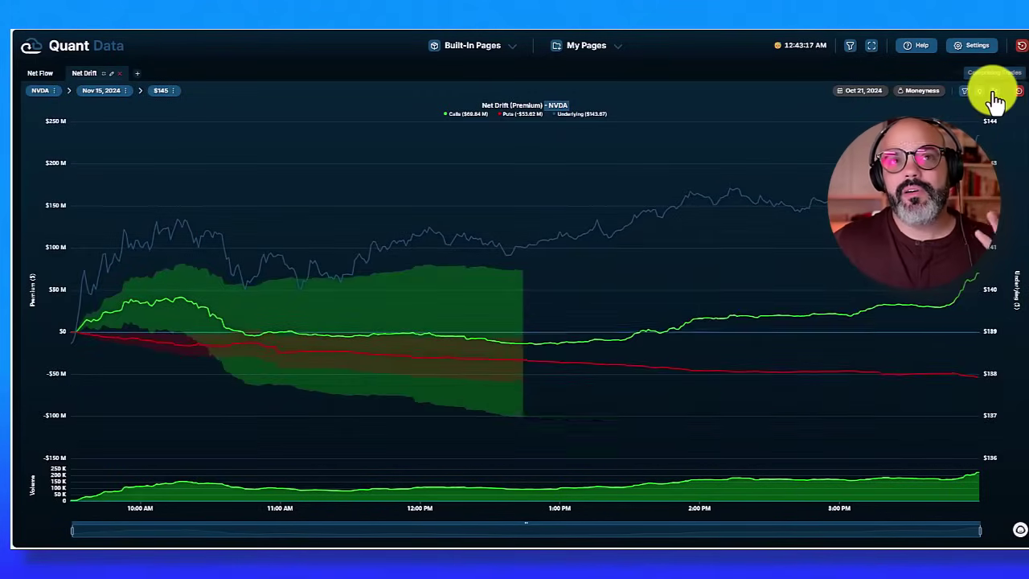
Step: View the comprising trades of the Net Drift chart, first overall and then for 1:37 PM, and close the details
click(994, 93)
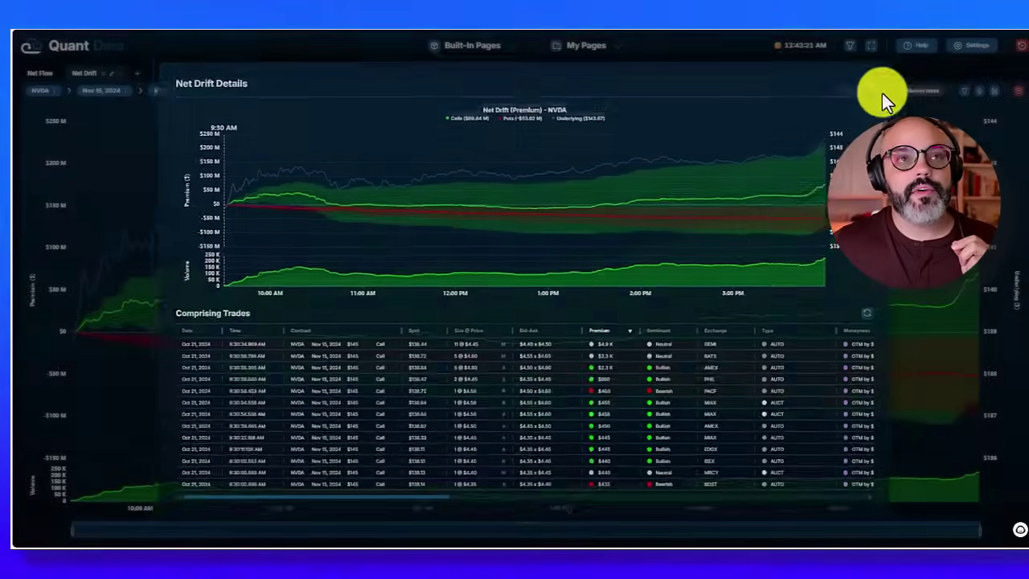
click(877, 78)
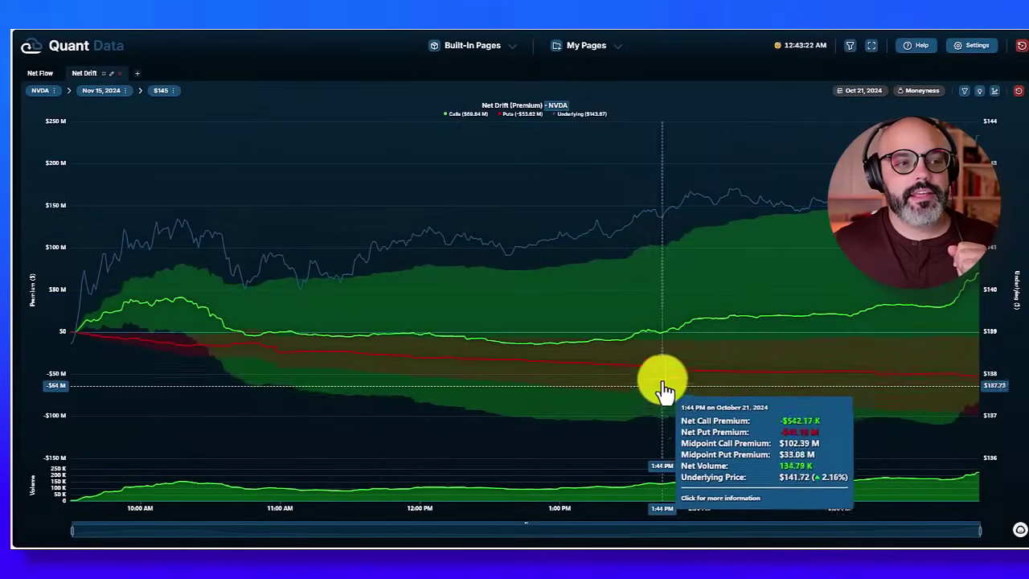
click(646, 447)
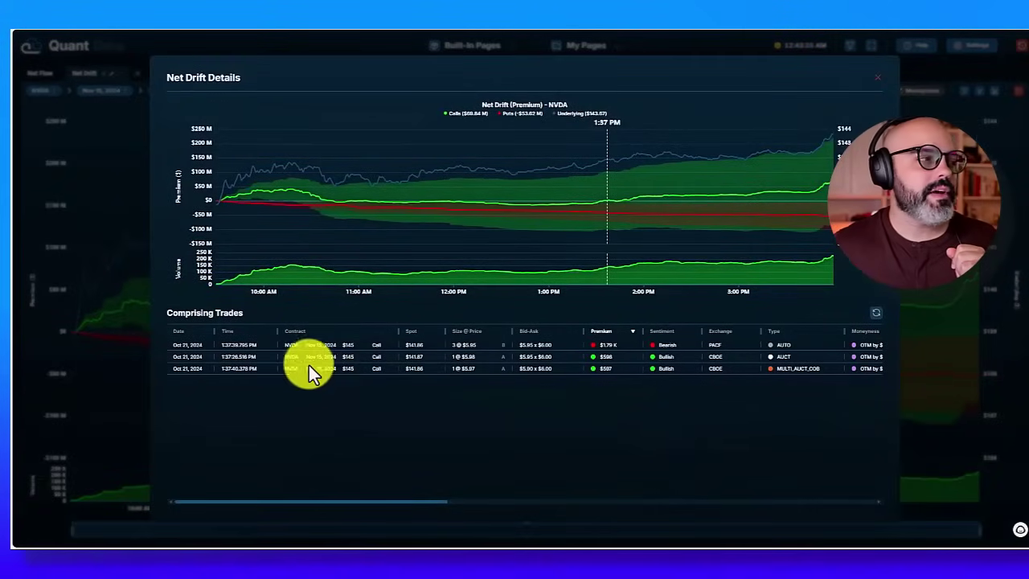
key(Escape)
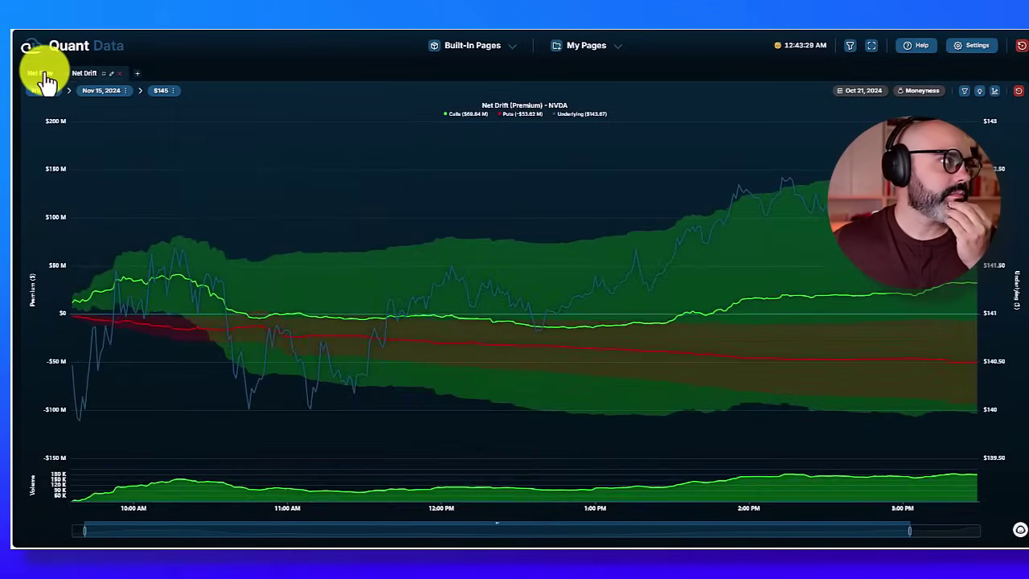
Step: Switch to the Net Flow tool and inspect the trades behind the 2:20 PM call spike and the spike near the close
click(40, 73)
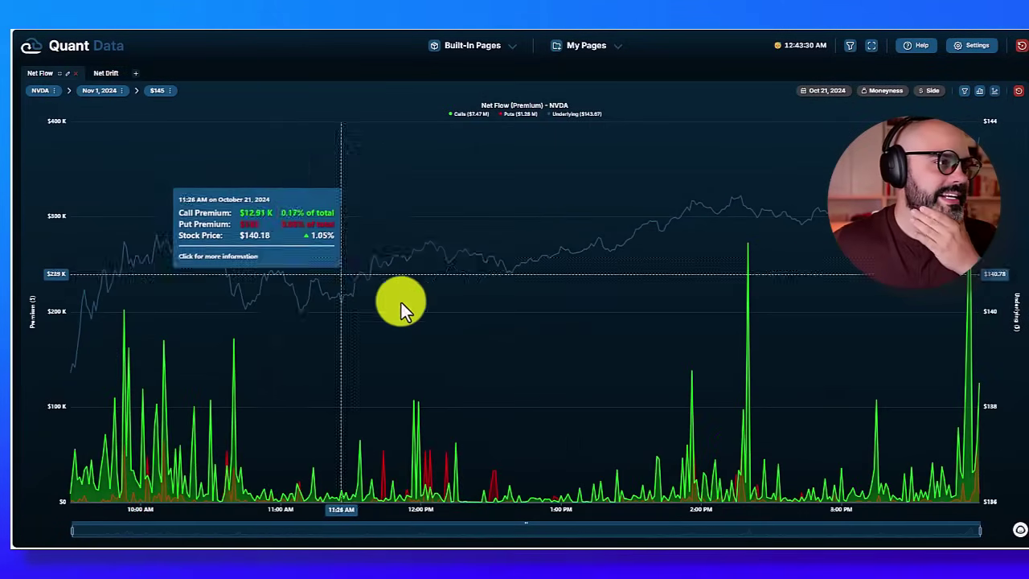
click(751, 325)
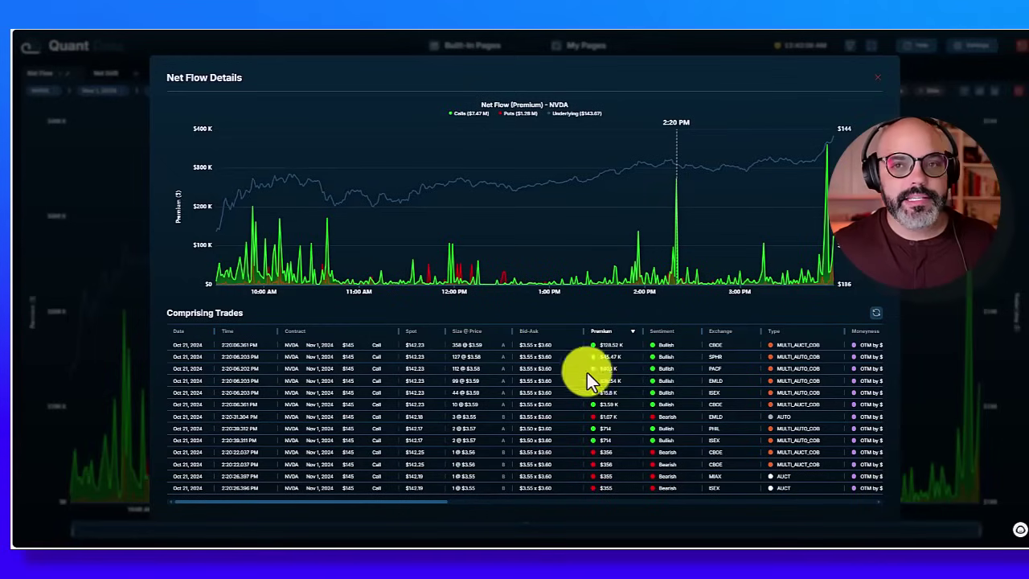
mouse_move(647, 157)
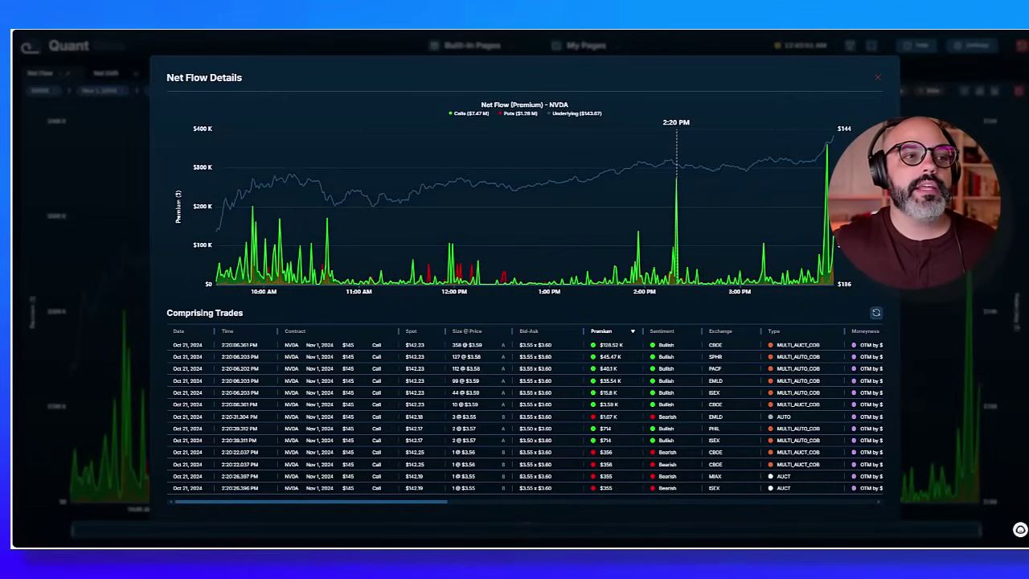
click(92, 172)
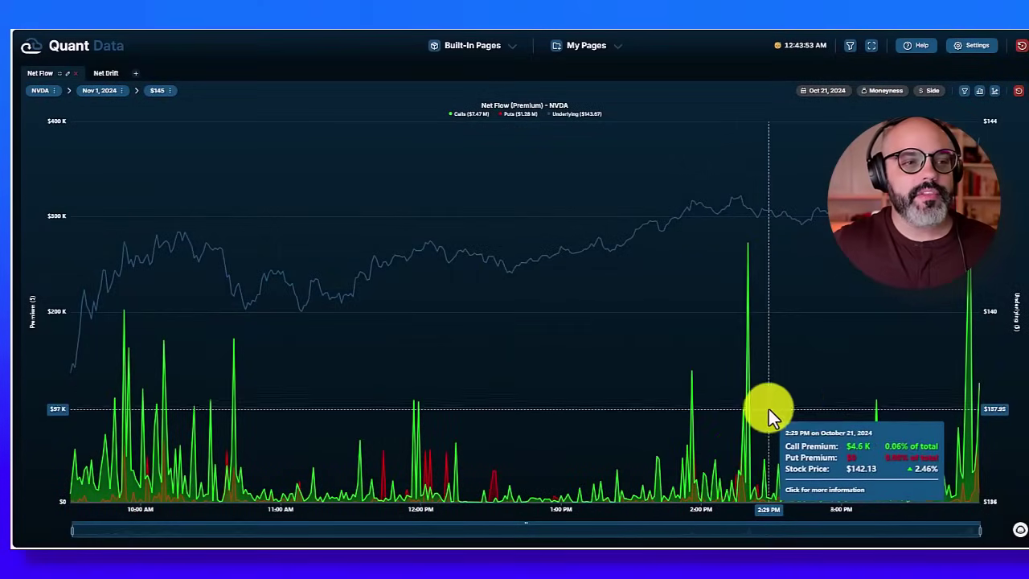
click(970, 371)
click(113, 186)
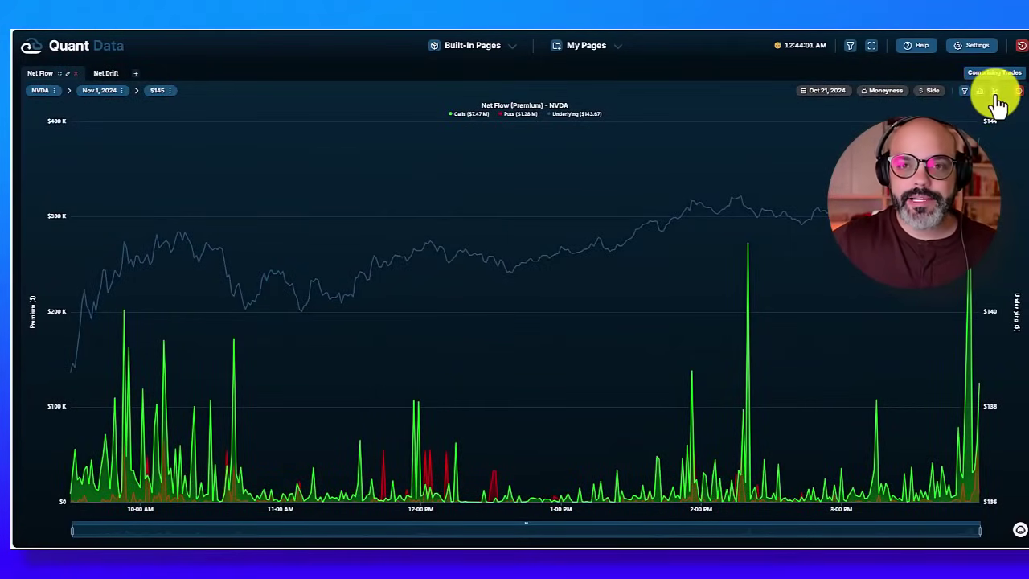
Step: Return to the Net Drift tool, inspect the comprising trades at 1:26 PM, and view the chart's wider time range
click(100, 74)
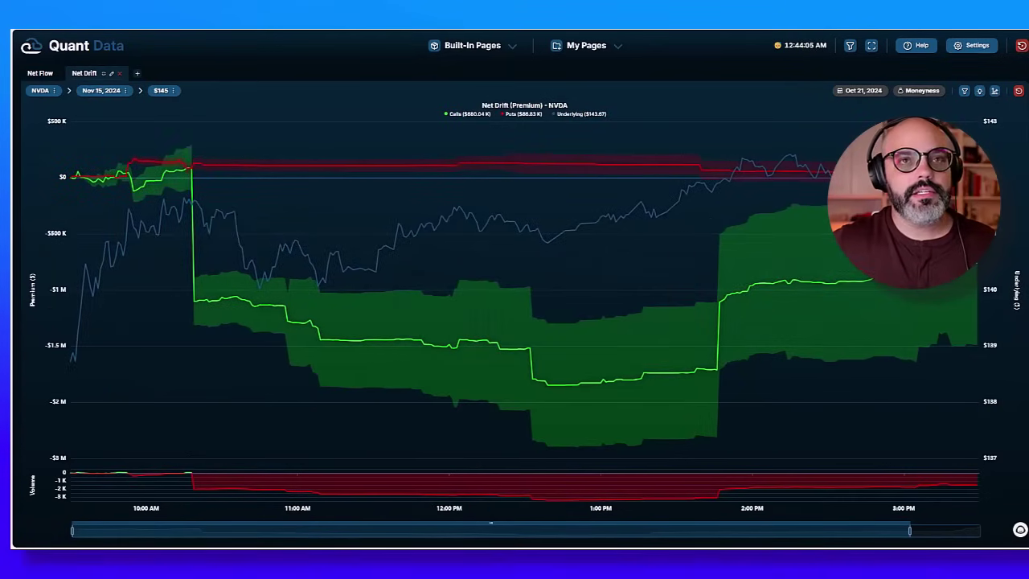
click(670, 225)
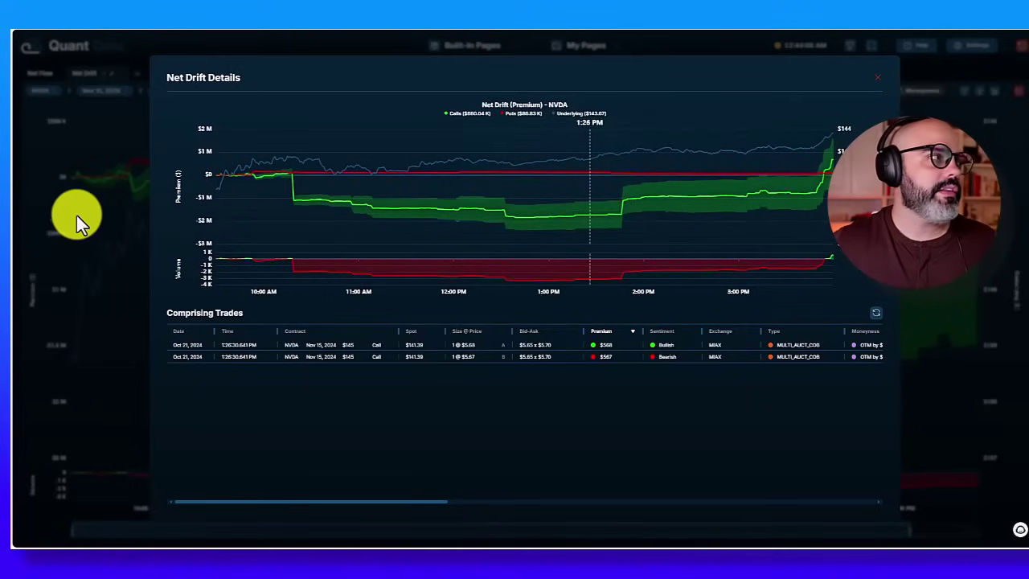
click(145, 230)
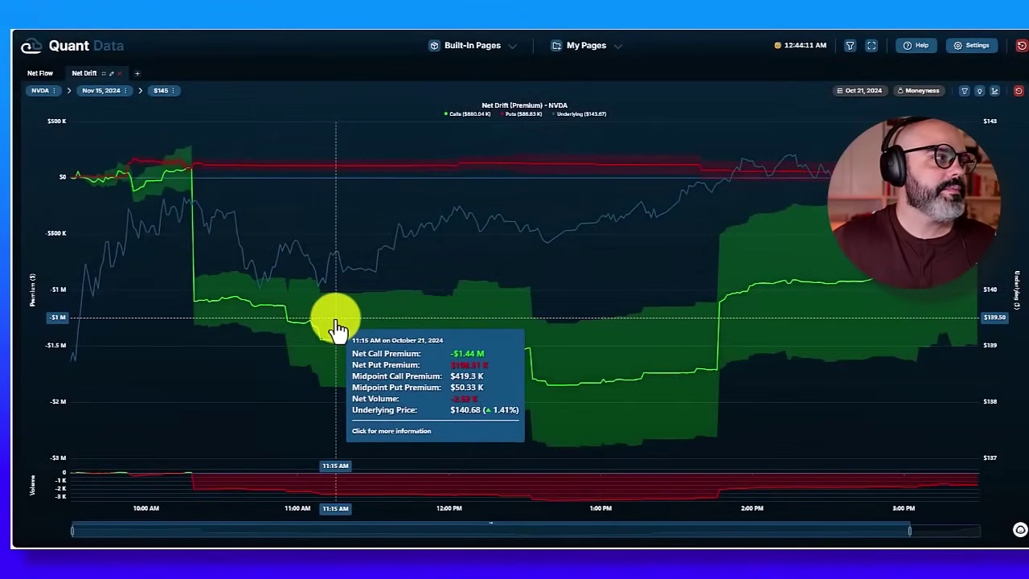
scroll(347, 217, up, 2)
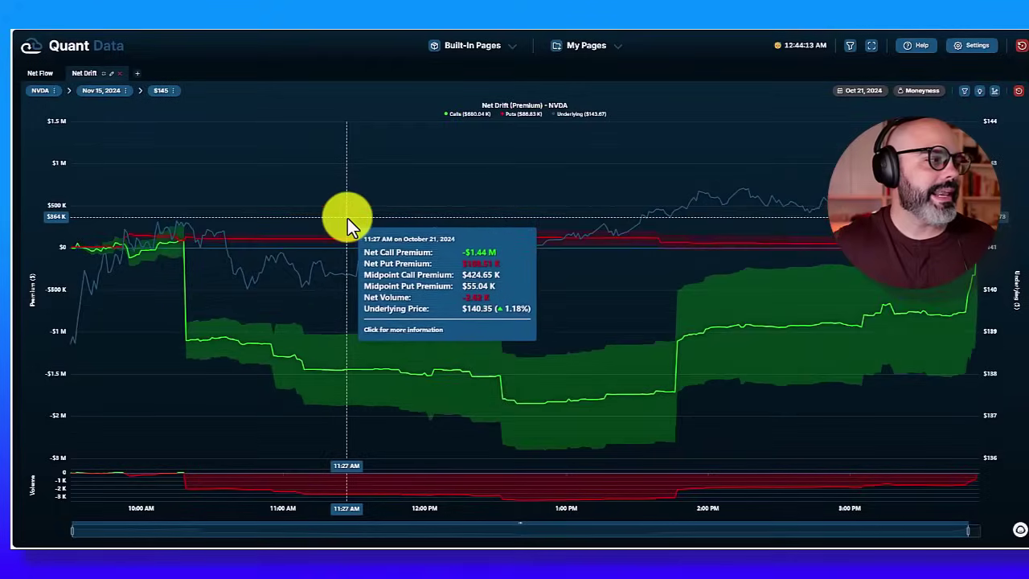
scroll(346, 218, down, 3)
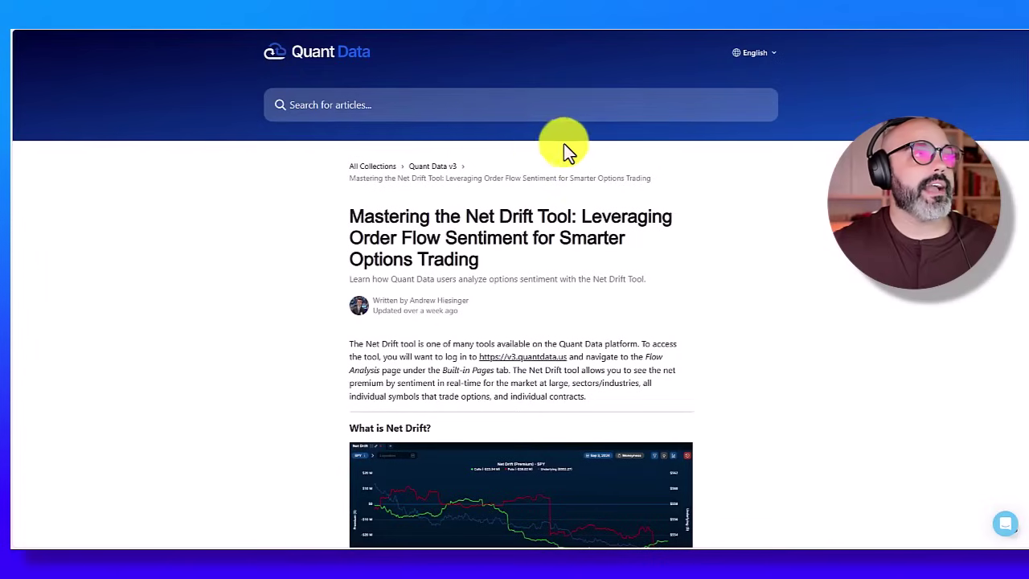
Step: Search the Quant Data help center for "net drift" and open the article on mastering the Net Drift Tool
click(391, 104)
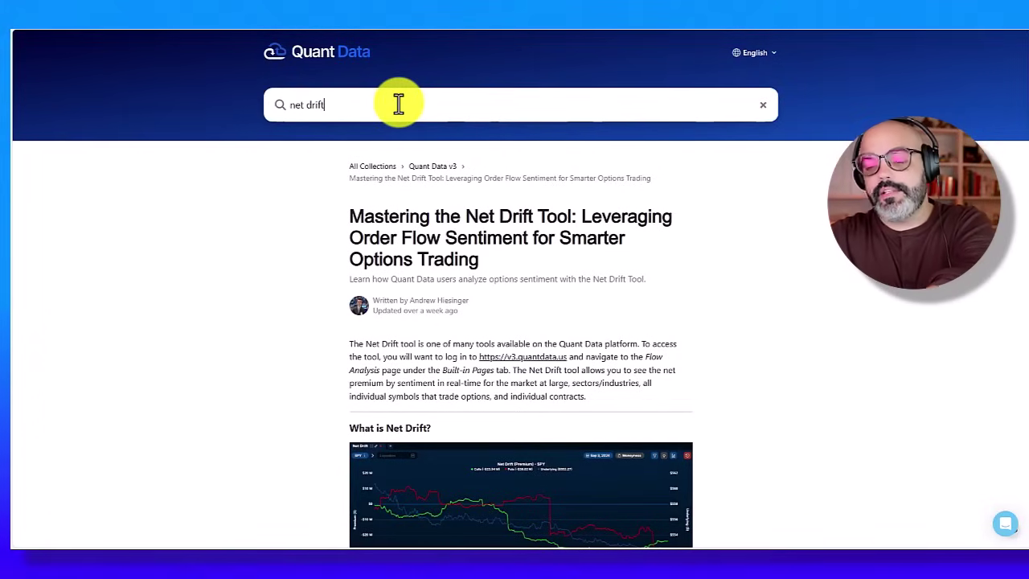
key(Return)
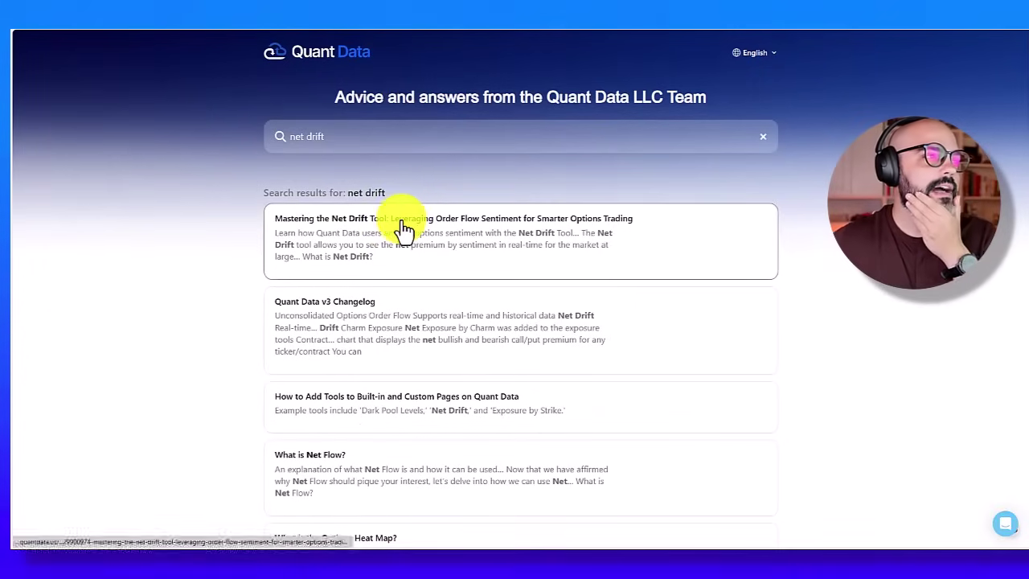
click(438, 225)
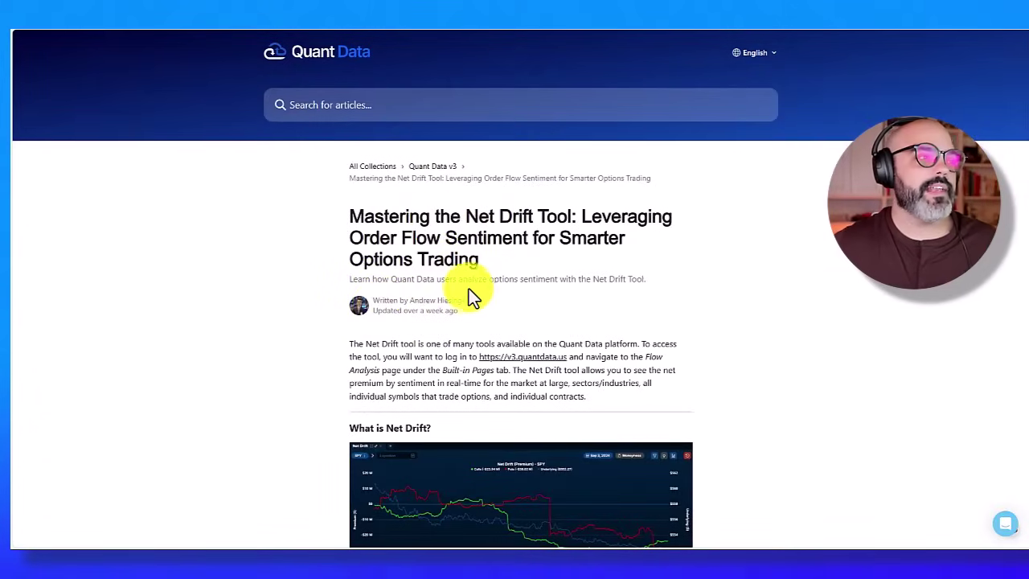
Step: Skim the article's explanation of the Net Drift chart lines and translate the page to Spanish
scroll(473, 297, down, 3)
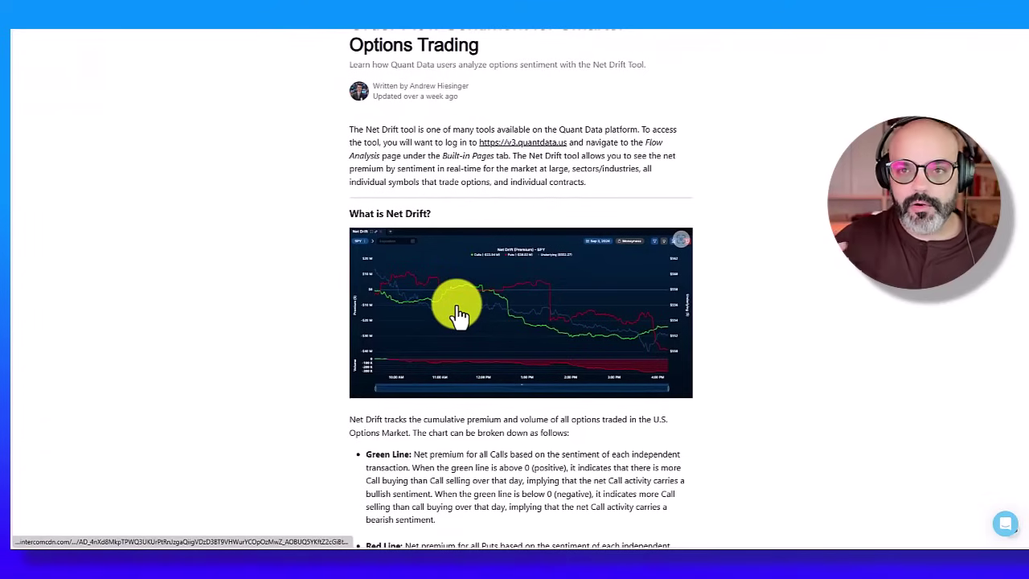
scroll(456, 301, down, 3)
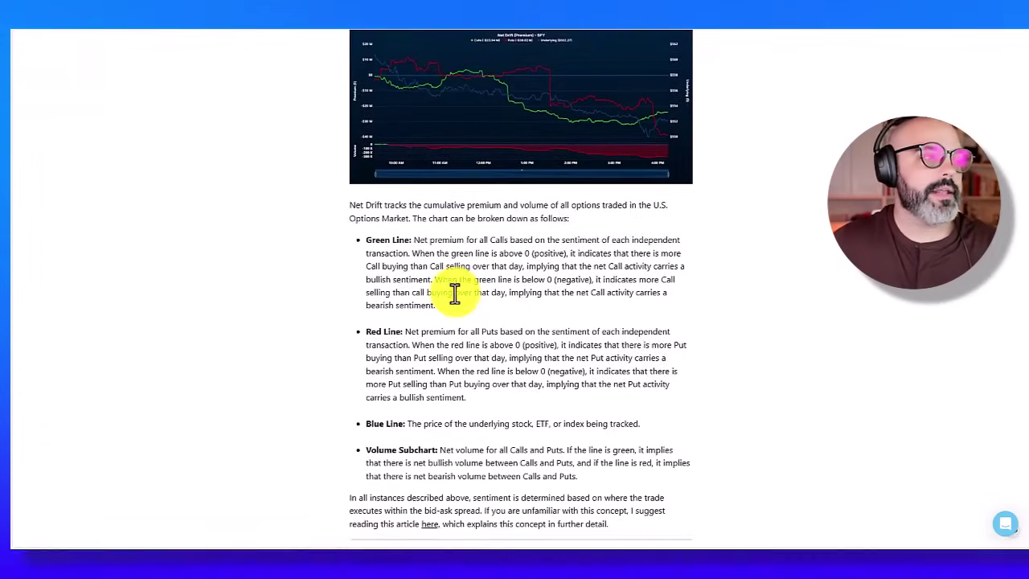
scroll(452, 291, up, 3)
scroll(441, 291, up, 3)
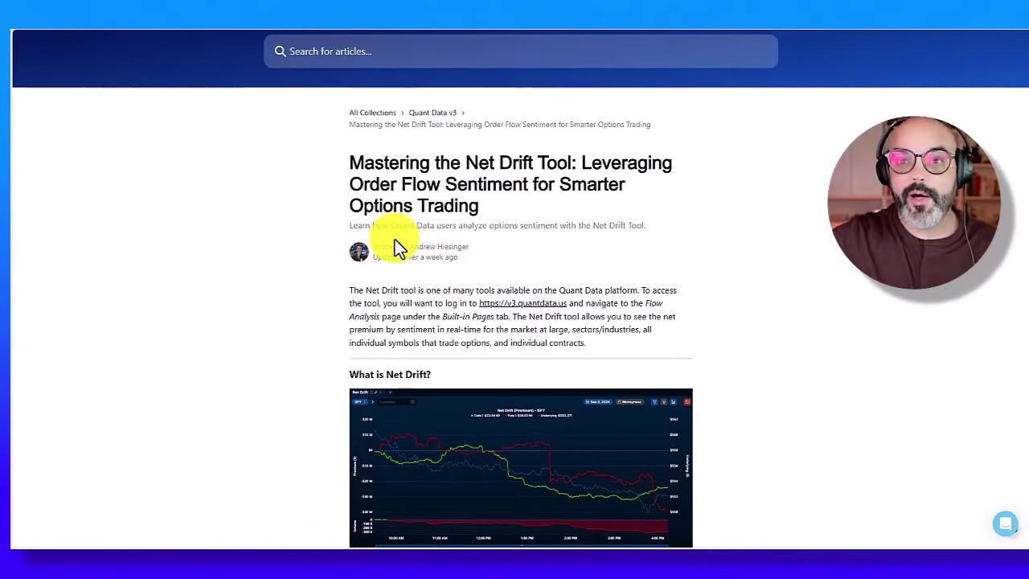
scroll(402, 246, down, 6)
right_click(430, 271)
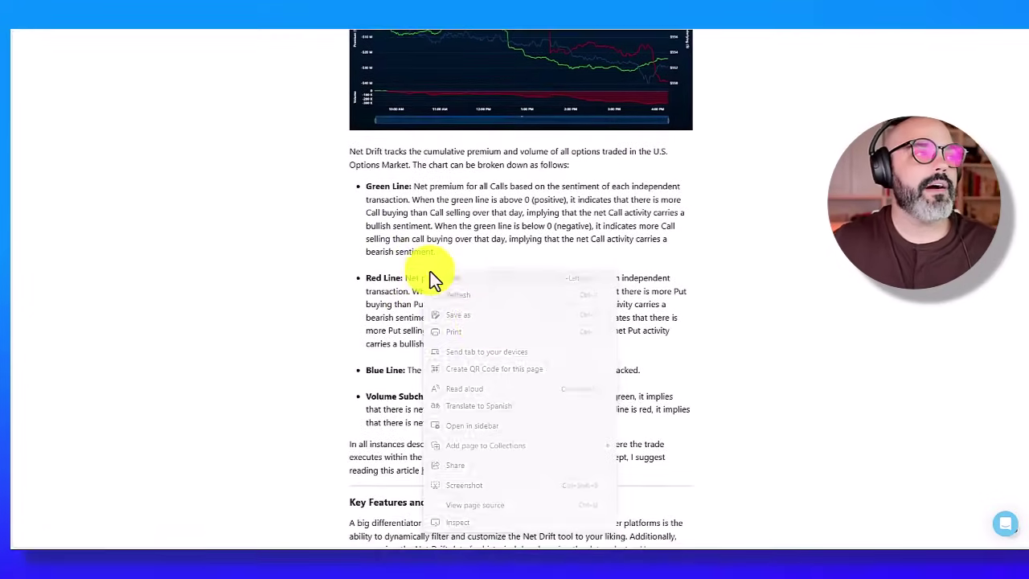
click(470, 403)
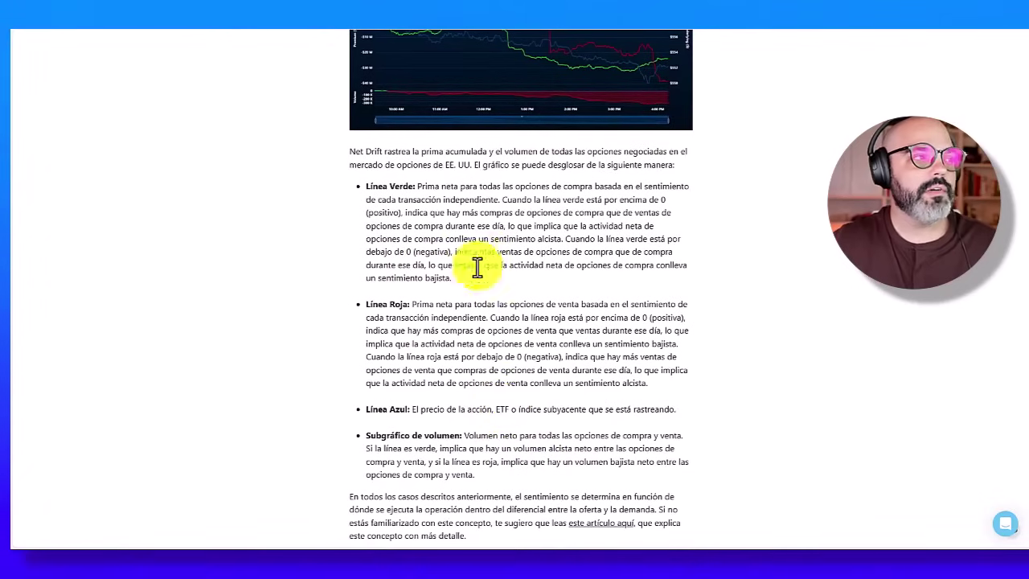
Step: Review the translated article's sections on key features, activity crossovers, convergence/divergence, net volume and the complex trades tip
scroll(421, 333, down, 2)
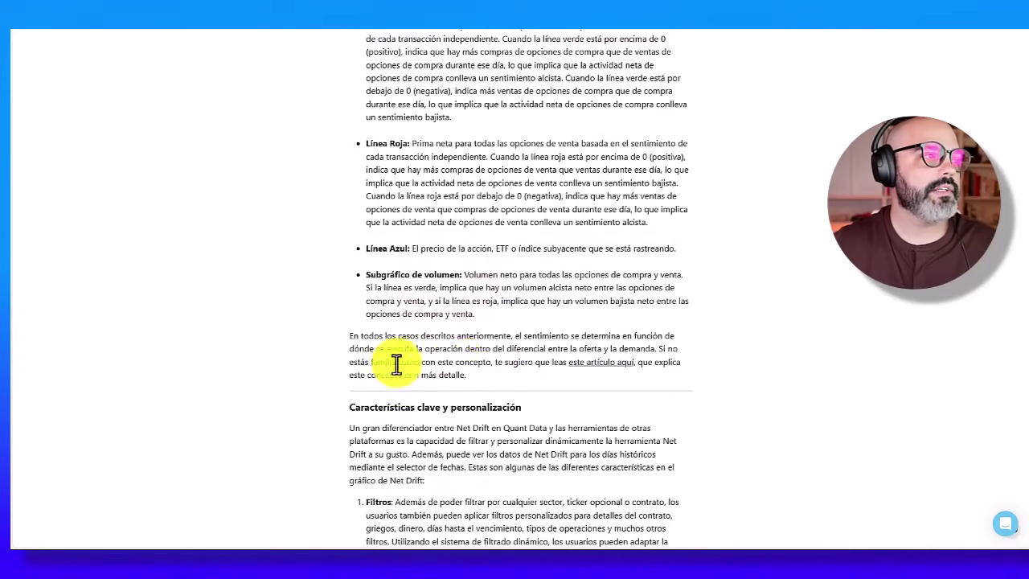
scroll(528, 291, down, 5)
scroll(454, 277, down, 12)
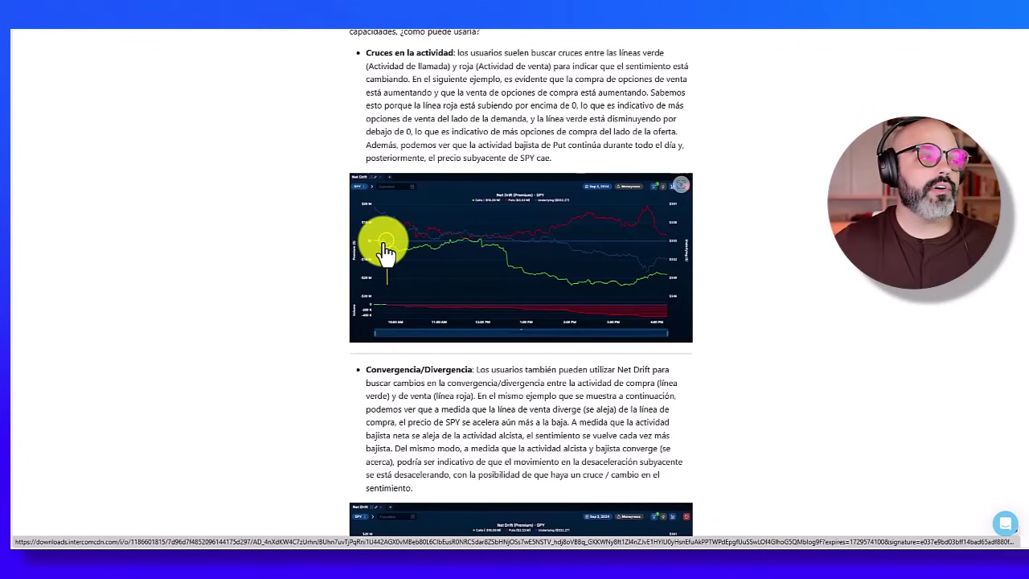
scroll(387, 252, down, 3)
scroll(395, 310, up, 1)
scroll(448, 223, down, 3)
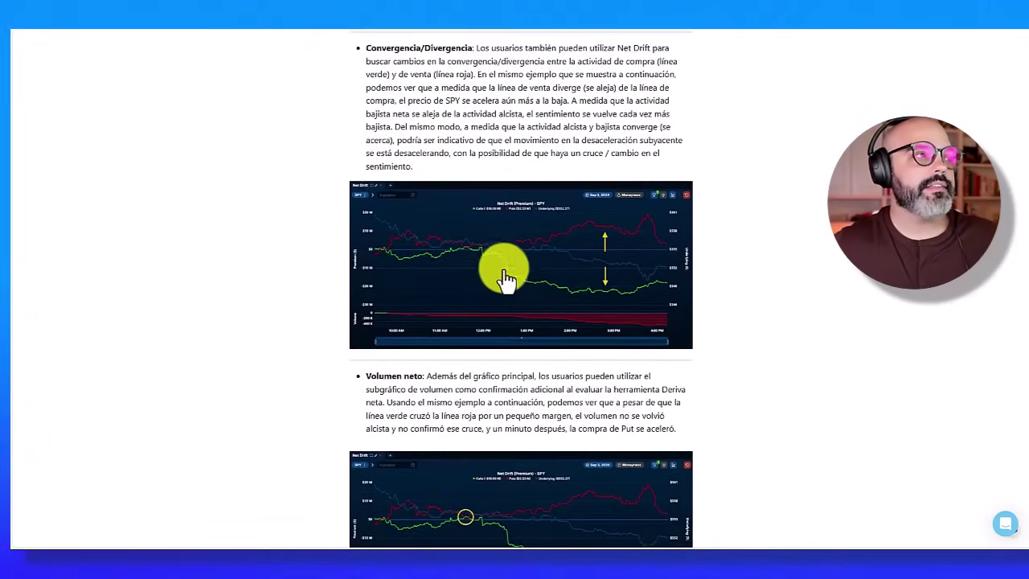
scroll(499, 302, down, 5)
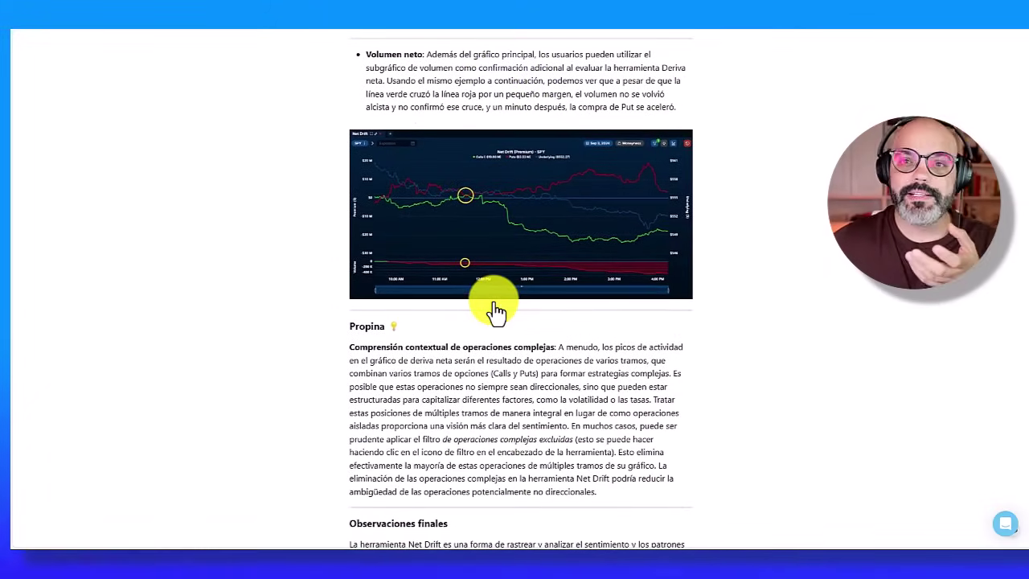
scroll(494, 310, up, 15)
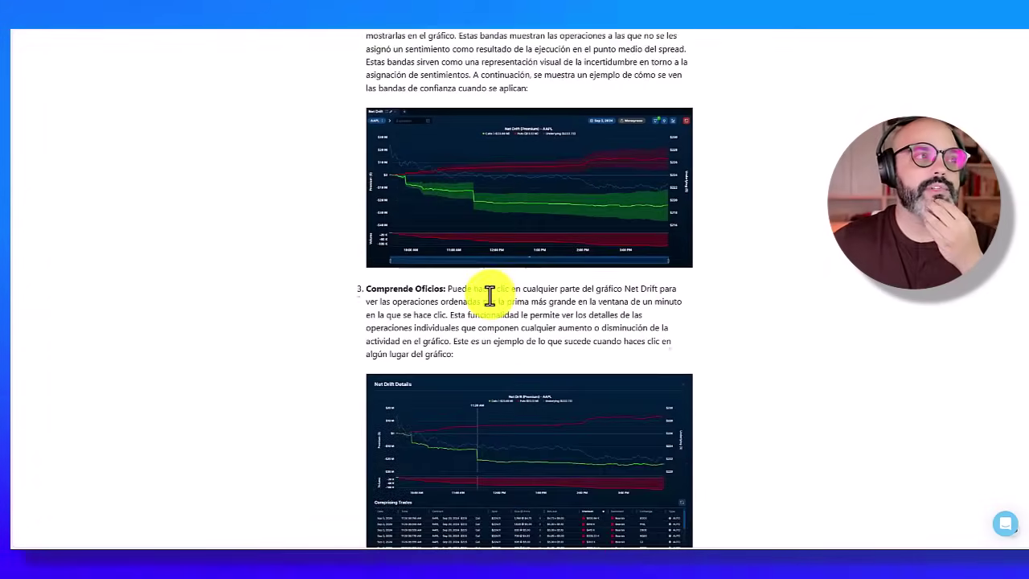
scroll(491, 304, up, 15)
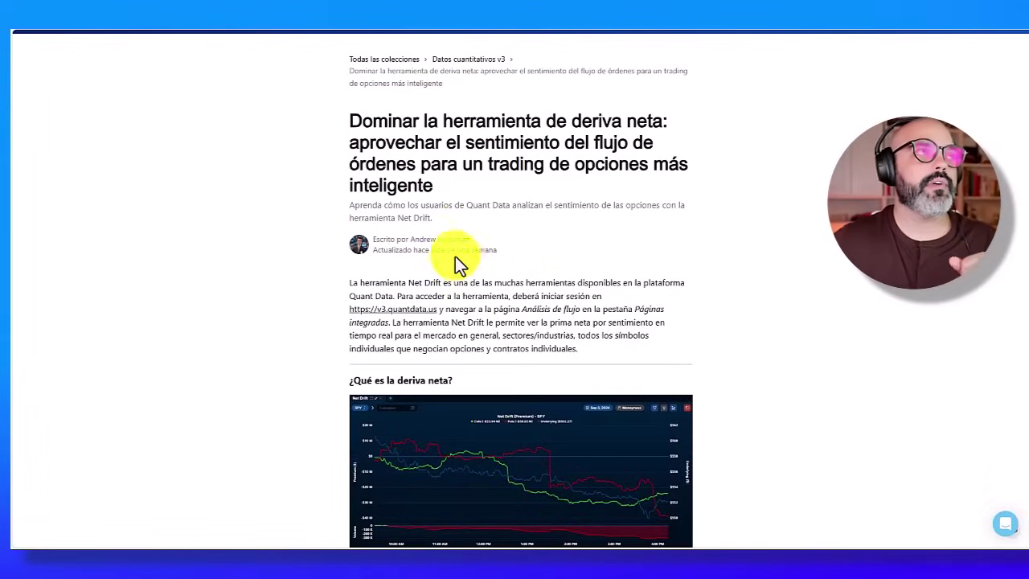
Step: Return from the enlarged Net Drift tool to the dashboard and expand the News Articles tool to full page
scroll(410, 187, up, 2)
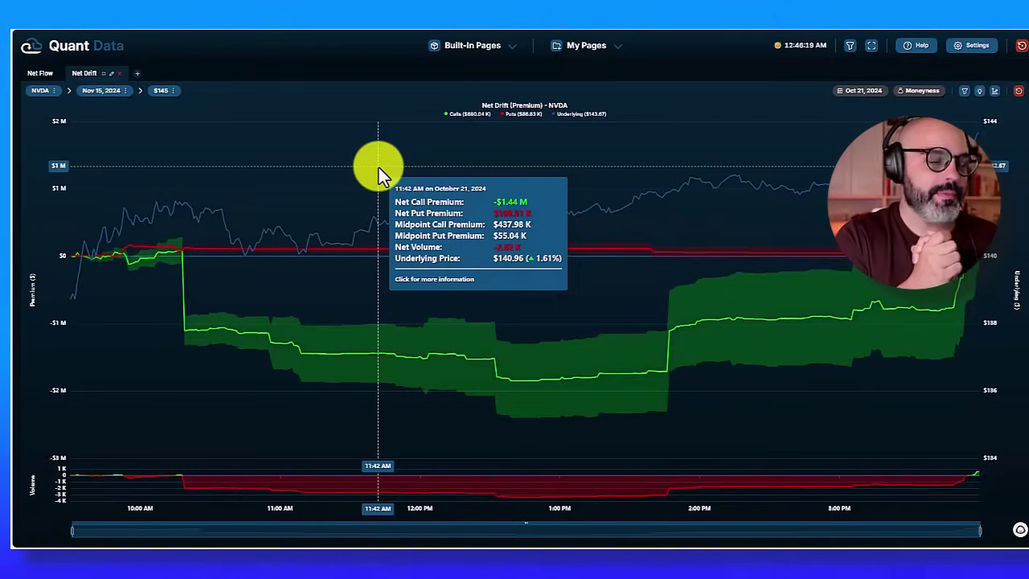
click(103, 75)
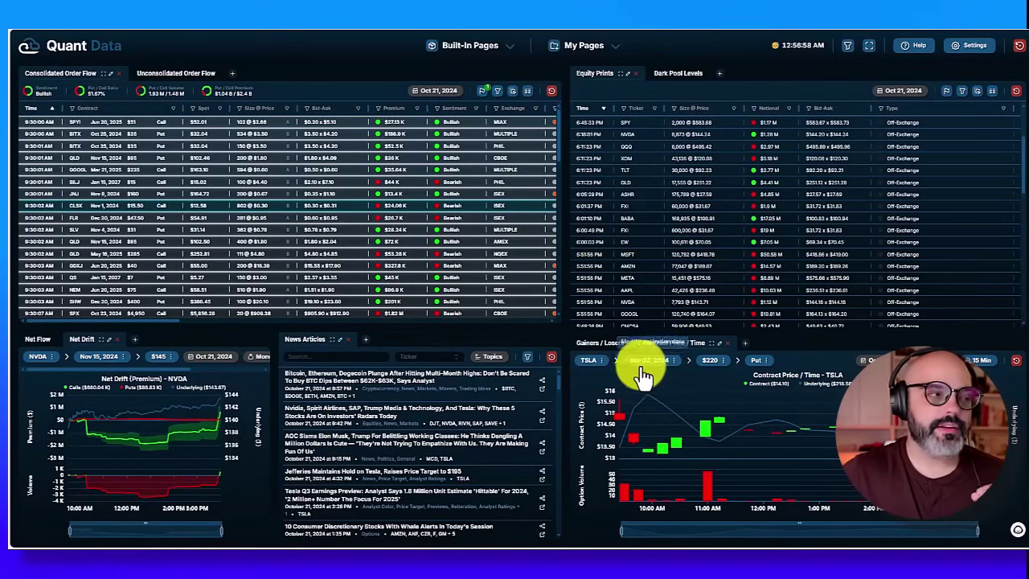
click(334, 343)
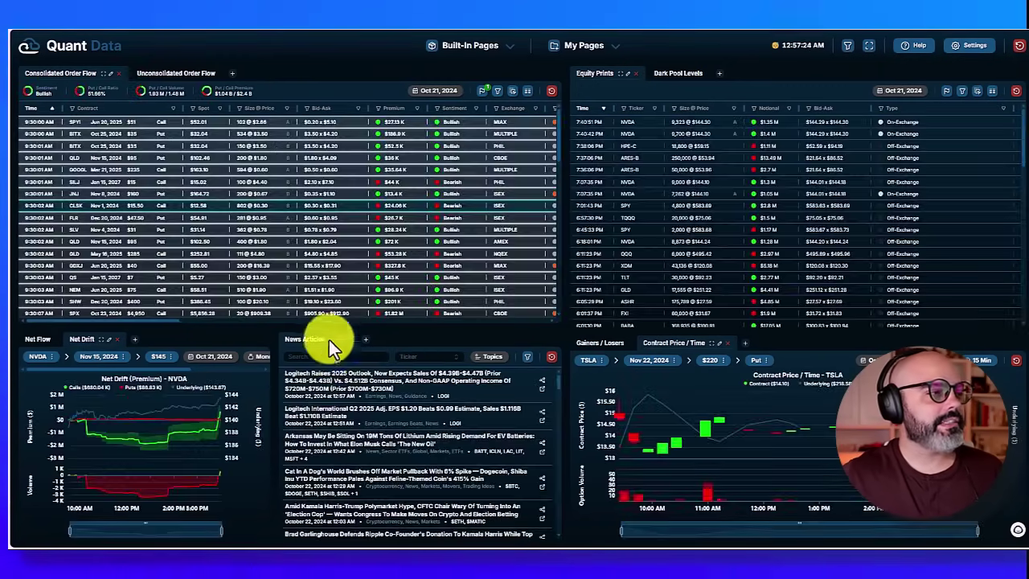
click(331, 339)
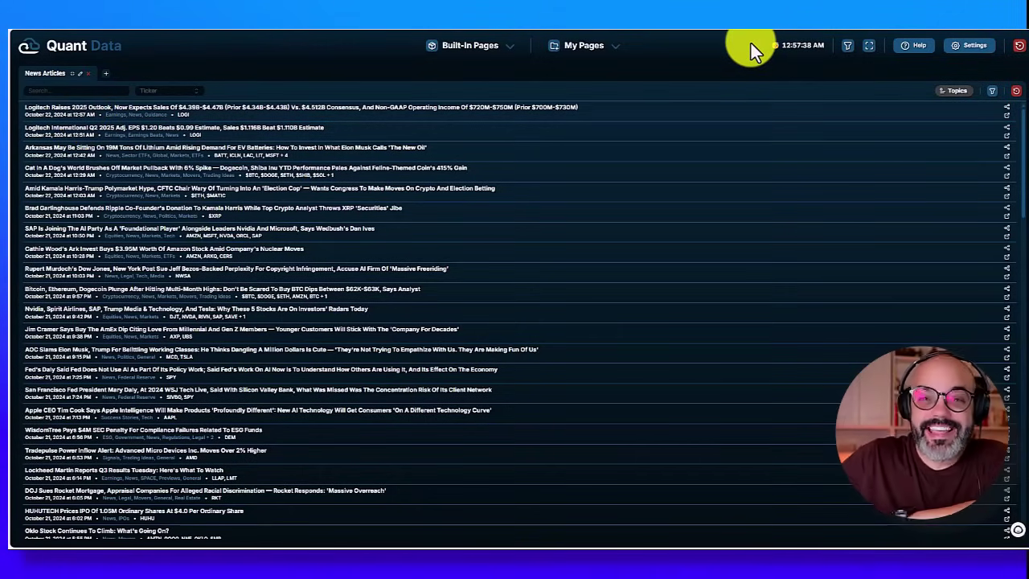
Step: Open the news article about Ark Invest buying $3.95M worth of Amazon stock and translate it to Spanish
mouse_move(775, 50)
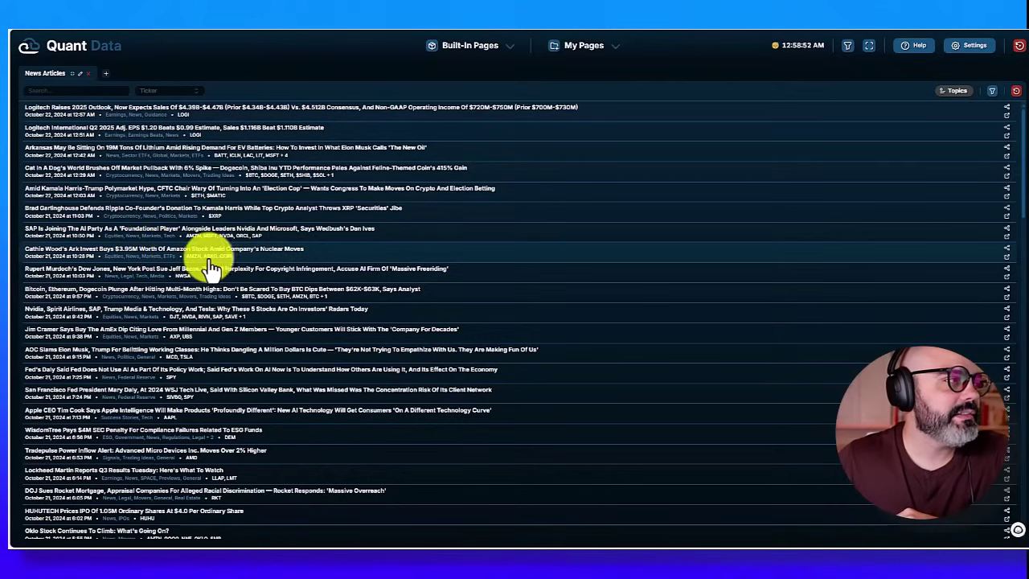
click(249, 254)
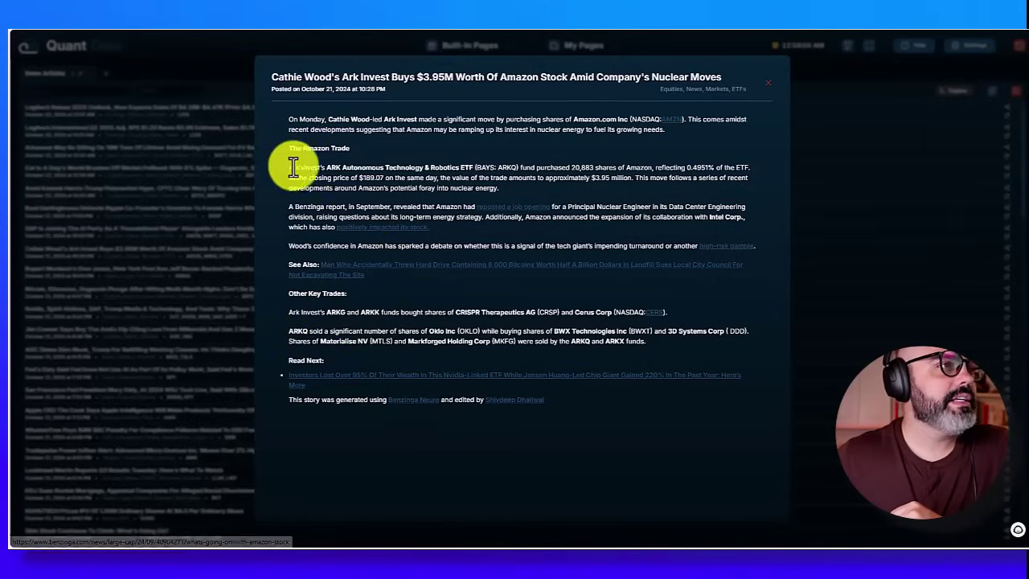
right_click(394, 178)
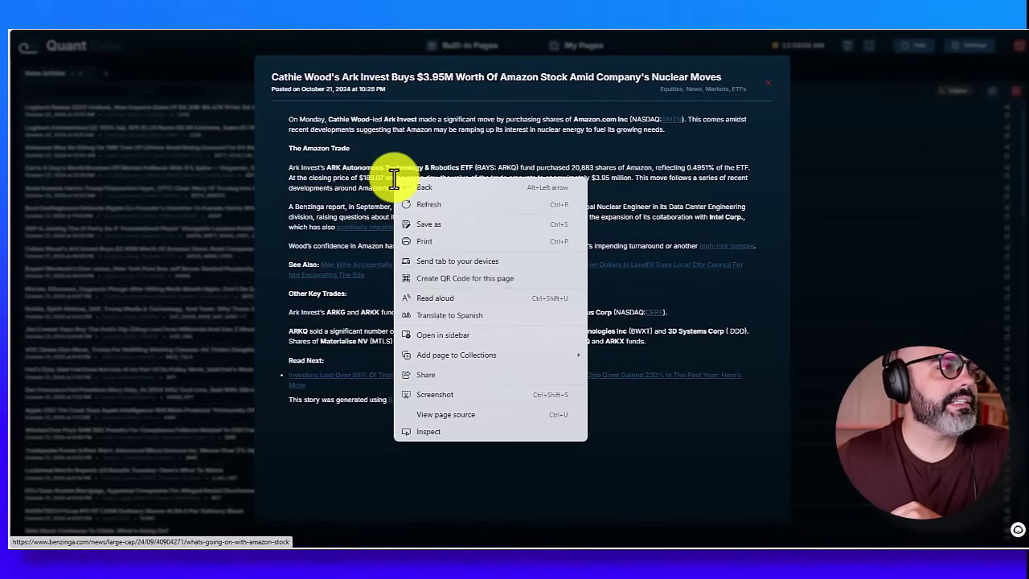
click(461, 318)
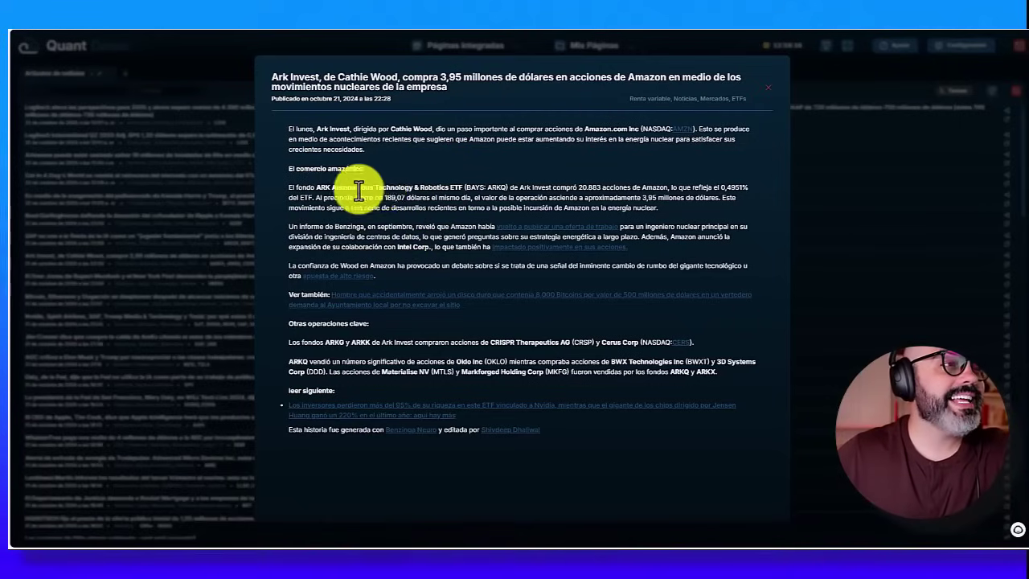
Step: Leave the translated article by going back one page and show the list of built-in pages
right_click(450, 232)
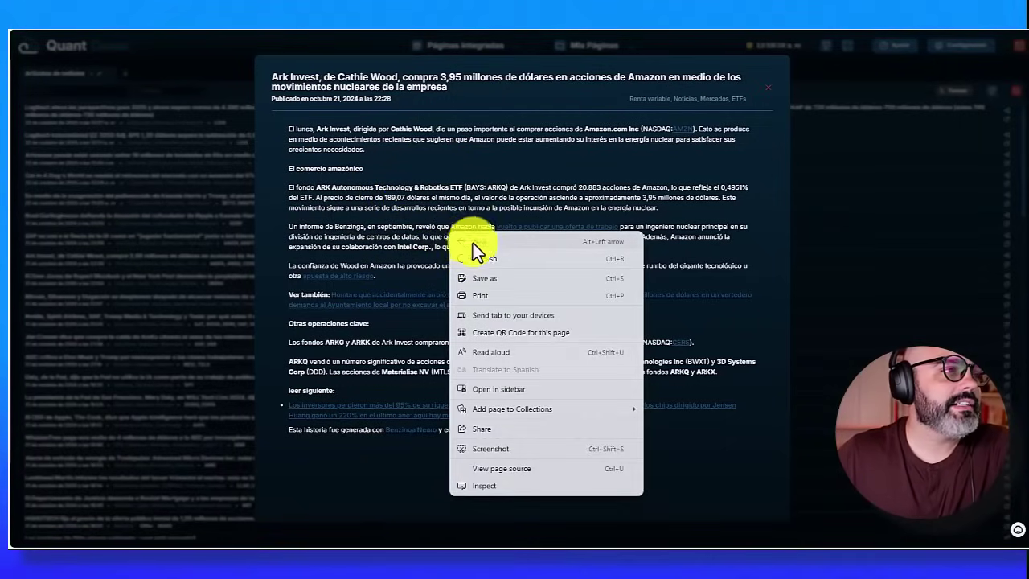
click(463, 240)
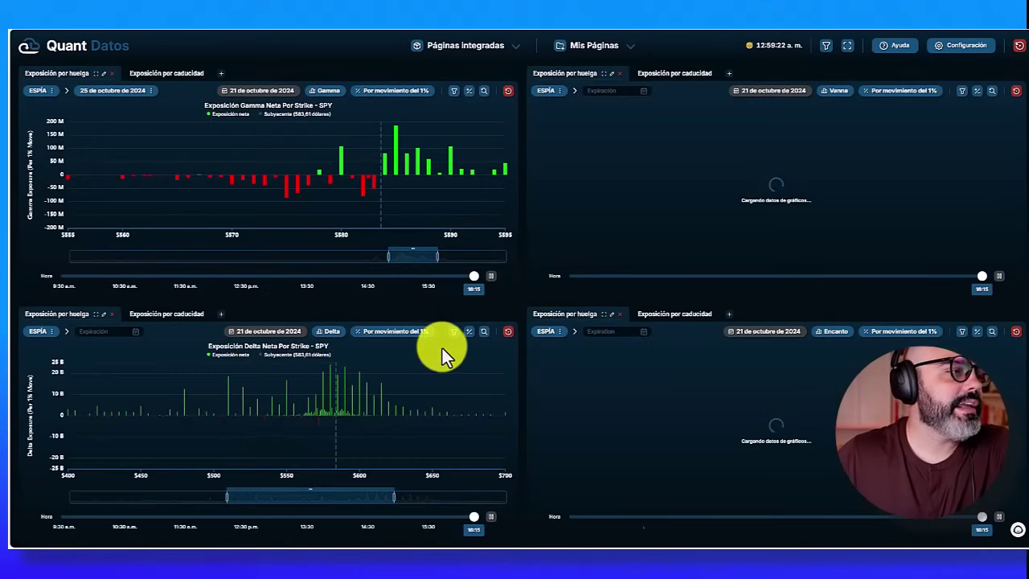
click(470, 43)
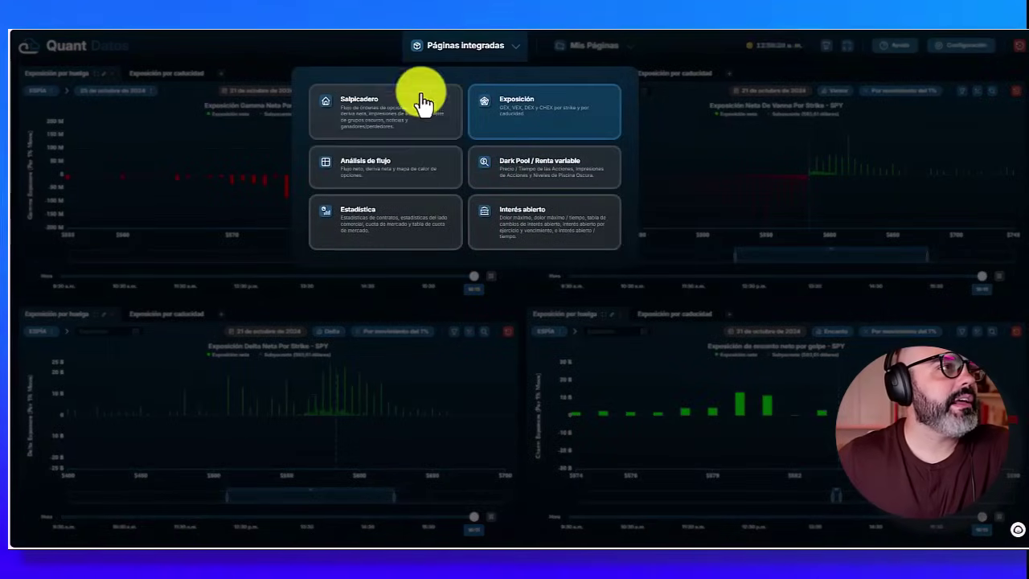
Step: Open the built-in dashboard page and switch it from the Spanish translation back to the original English
click(405, 113)
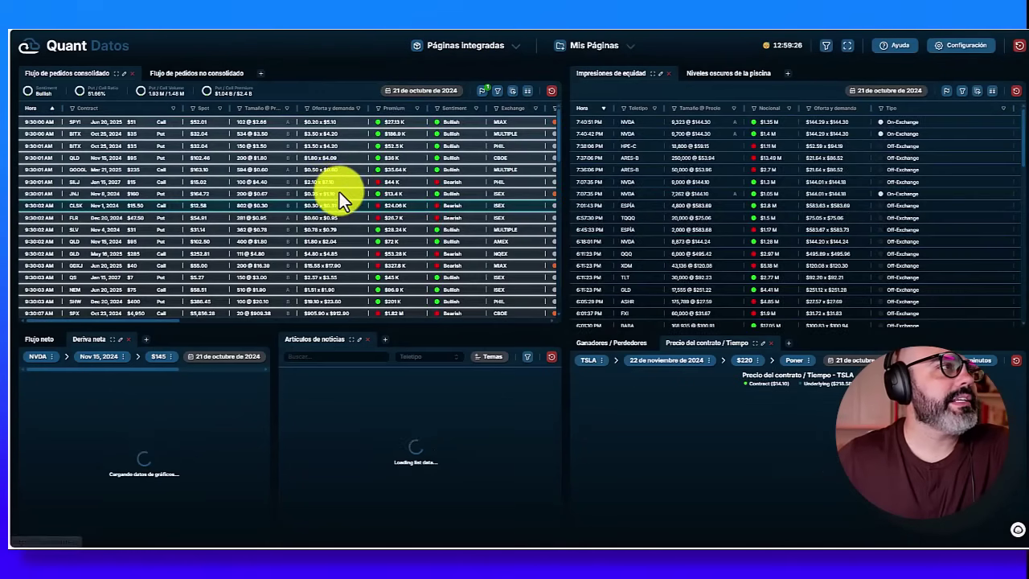
right_click(344, 188)
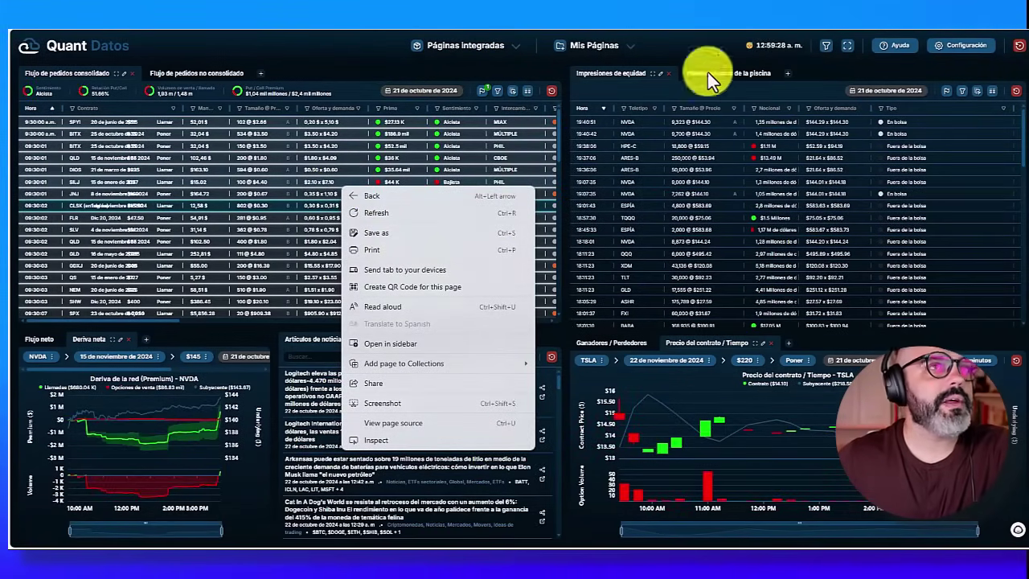
click(736, 32)
click(719, 80)
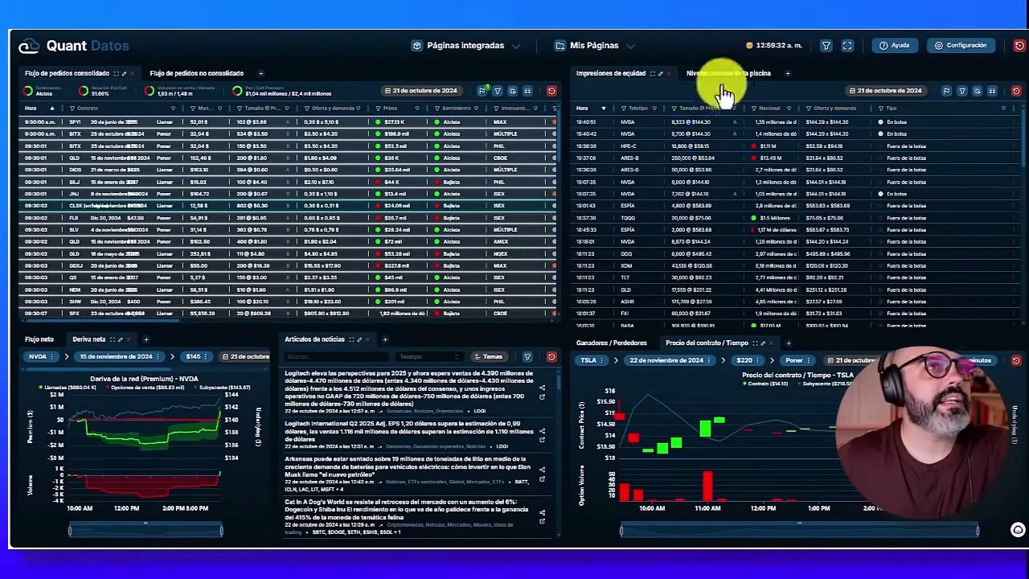
click(783, 76)
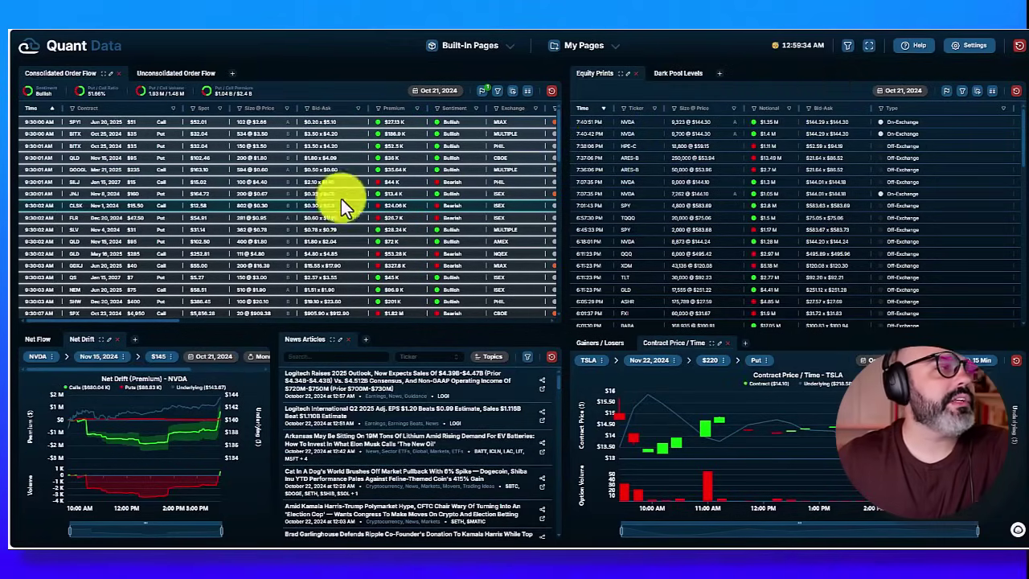
Step: Expand the News Articles widget, open the Ark Invest article on Amazon stock, and view the linked AMZN quote page
click(334, 339)
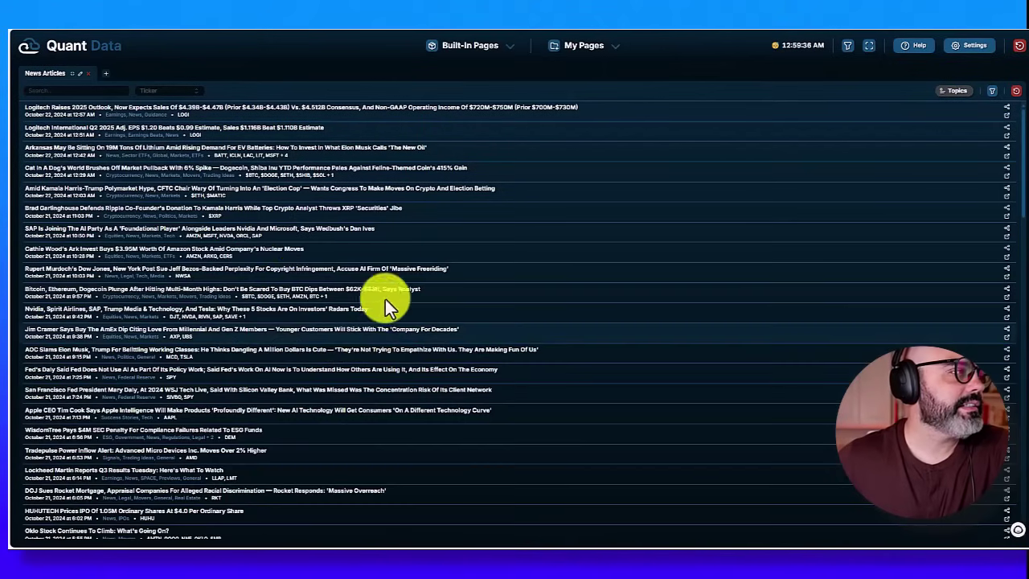
click(231, 249)
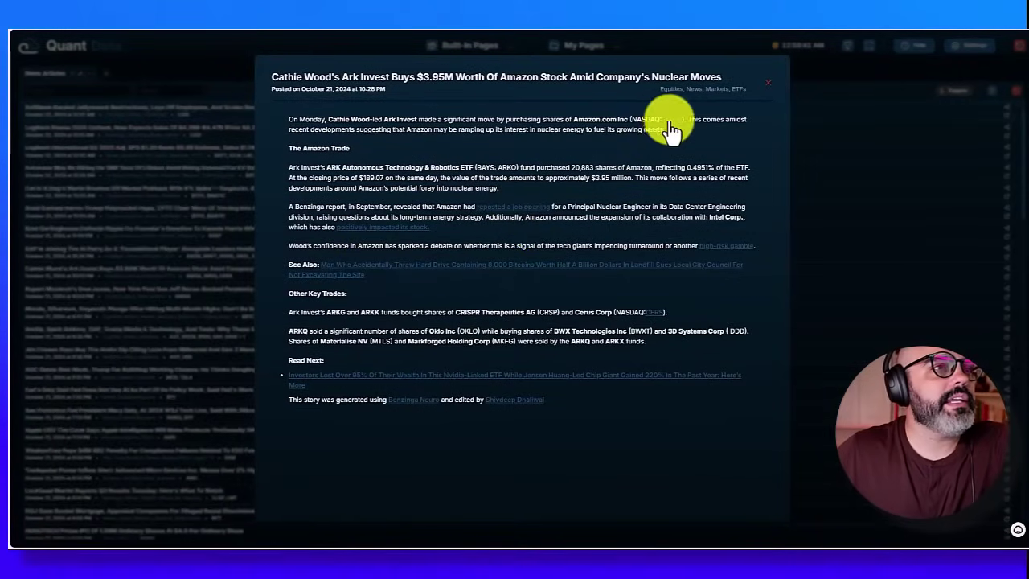
click(527, 216)
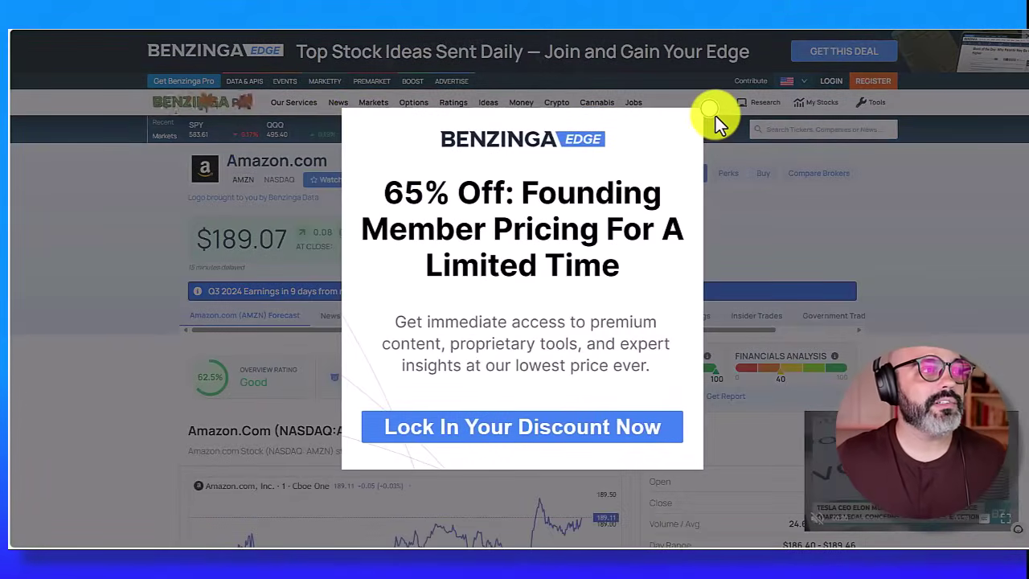
click(708, 112)
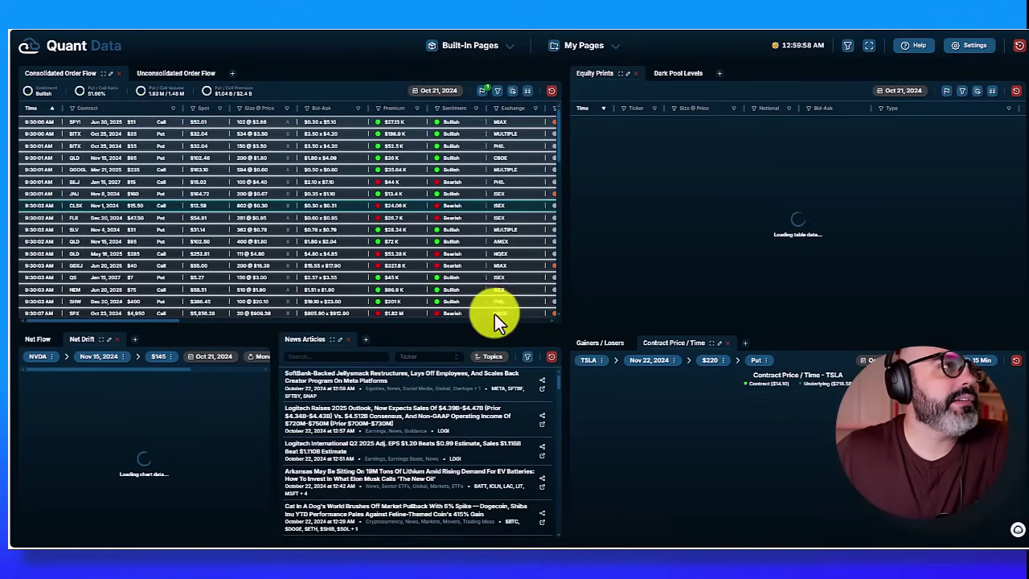
Step: Expand the News Articles widget again and open the landfill Bitcoin story linked from the Ark Invest article on Amazon stock
double_click(330, 347)
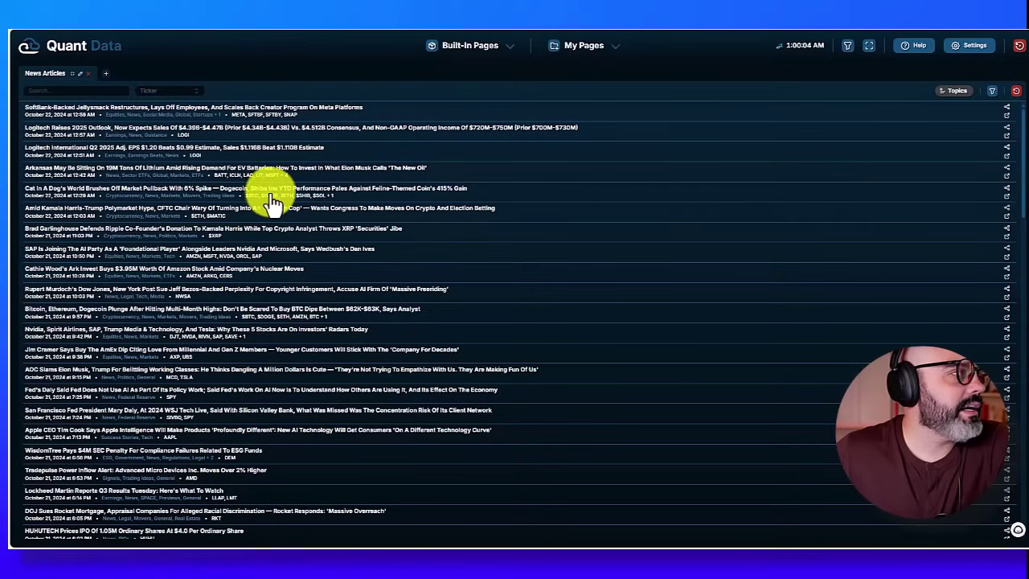
click(277, 271)
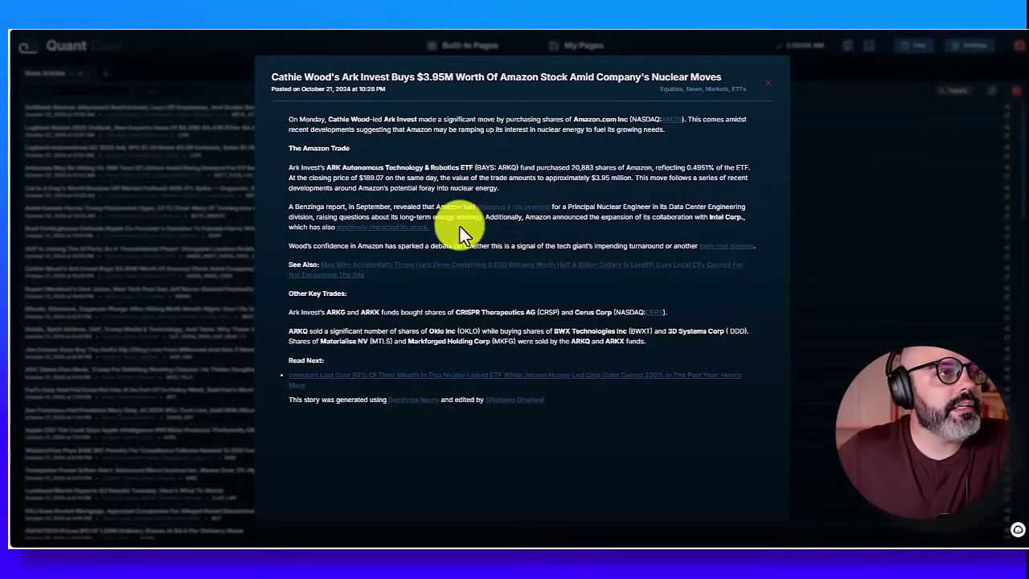
click(353, 274)
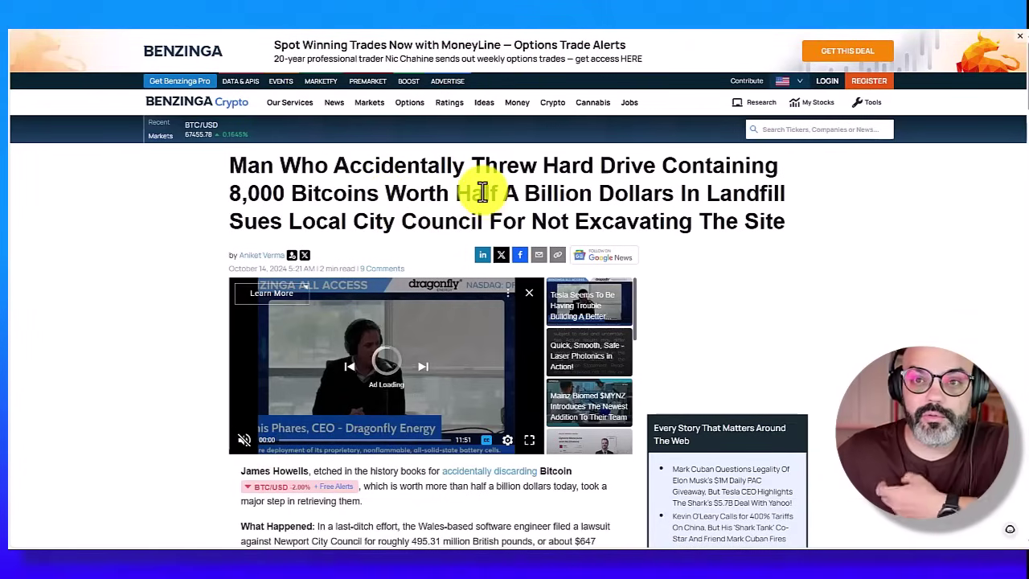
Step: Highlight the parts of the headline about the 8,000 Bitcoins and the city council lawsuit, and return to the news list
drag(250, 193, 598, 206)
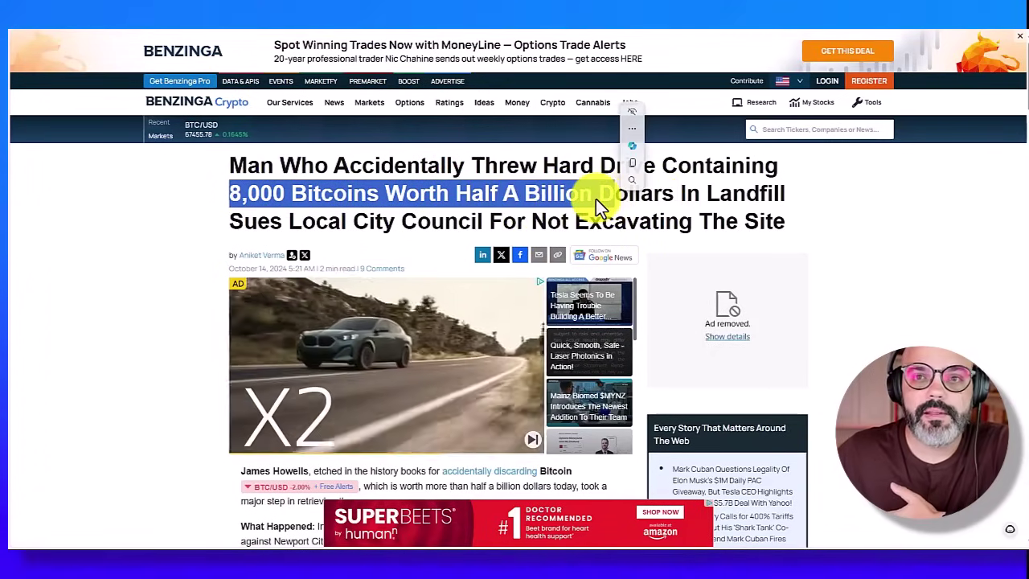
click(564, 200)
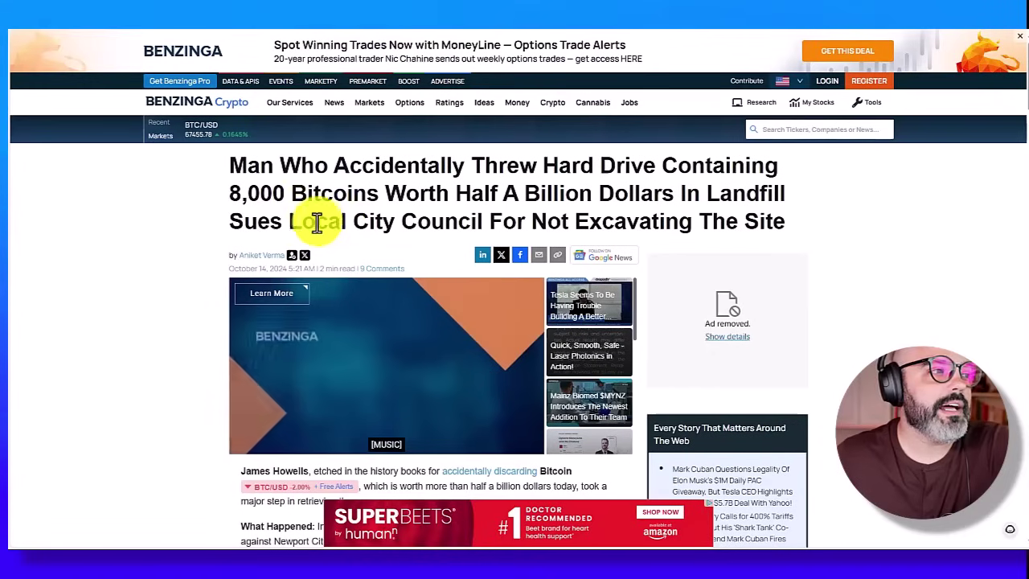
drag(291, 222, 814, 234)
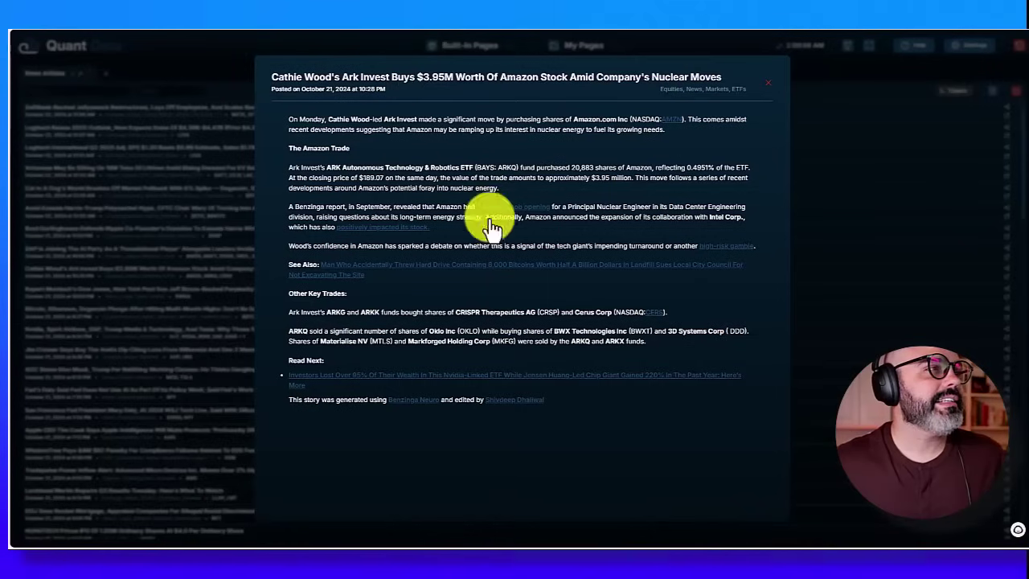
click(901, 307)
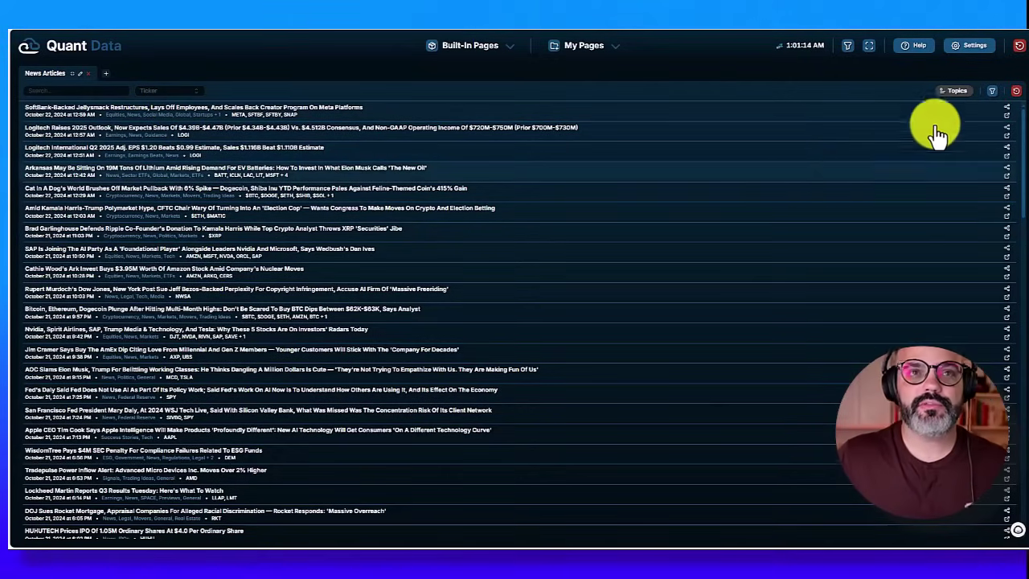
Step: Filter the news articles by the Dividends, Economics and Equities topics
click(992, 92)
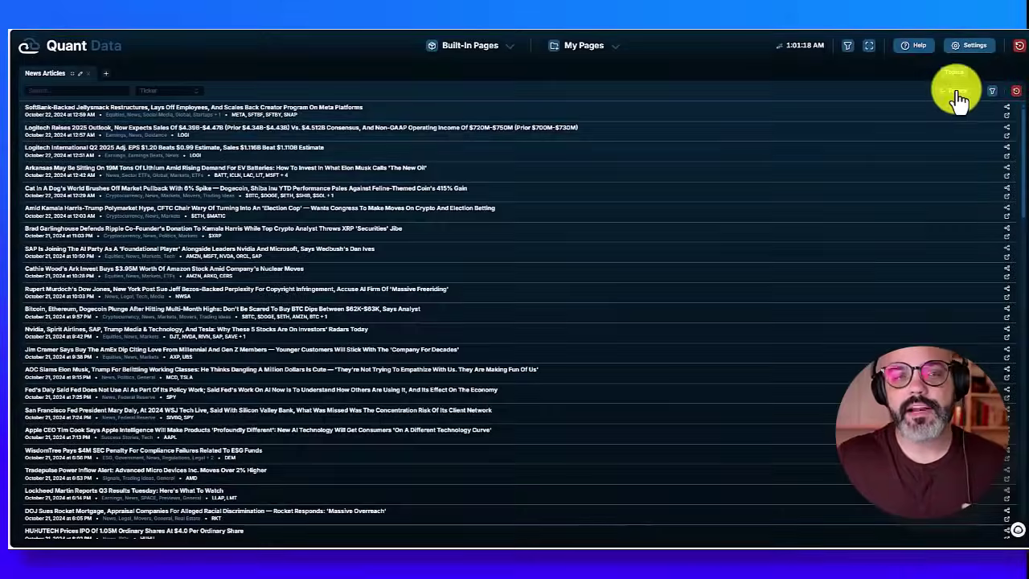
click(959, 95)
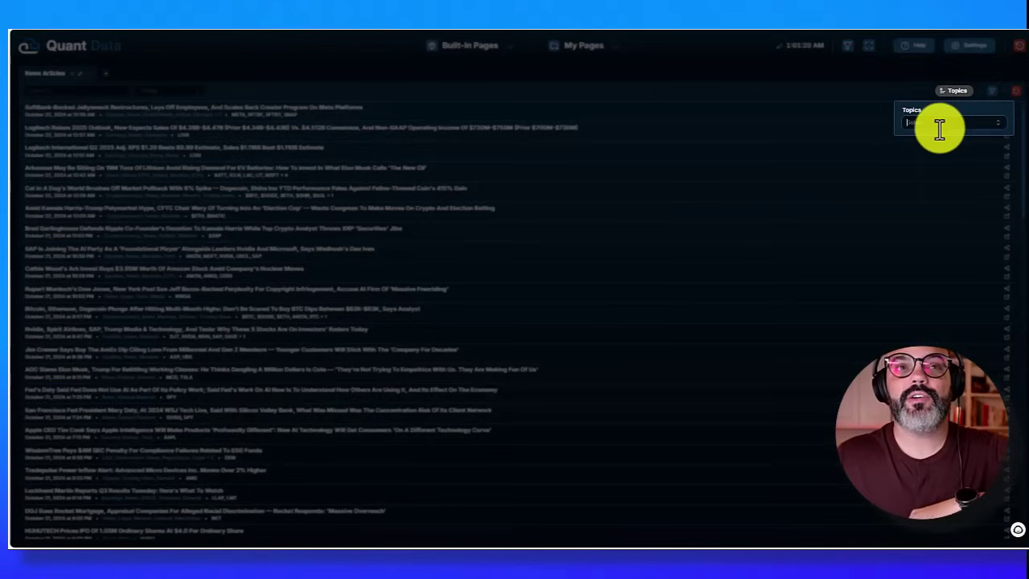
click(939, 122)
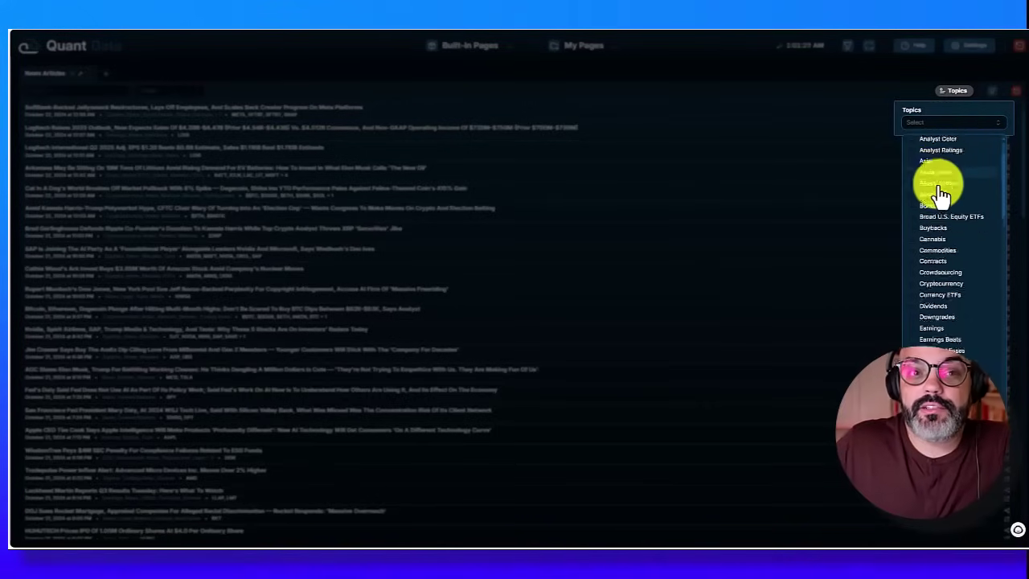
scroll(940, 195, down, 2)
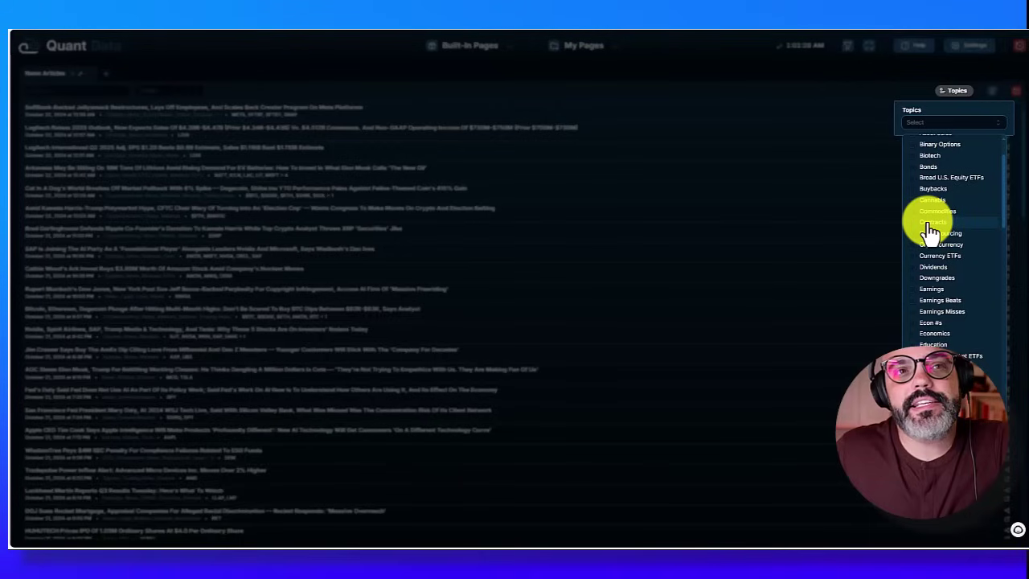
scroll(933, 233, down, 2)
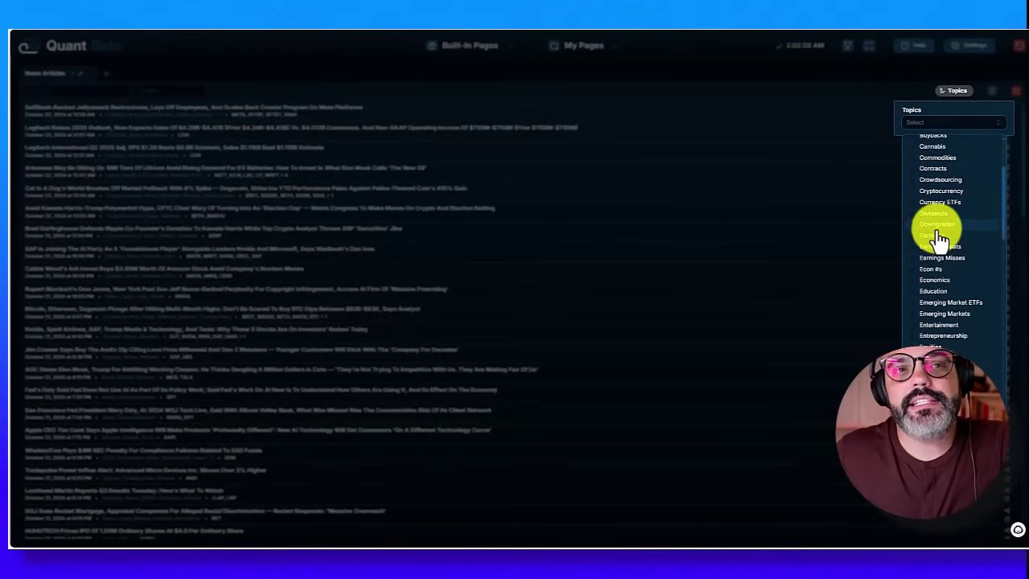
click(929, 214)
scroll(921, 232, down, 2)
click(911, 229)
scroll(921, 261, down, 2)
click(905, 239)
Step: Add the Gaming topic to the news filter and return to the filtered article list
scroll(919, 271, down, 5)
scroll(924, 294, down, 2)
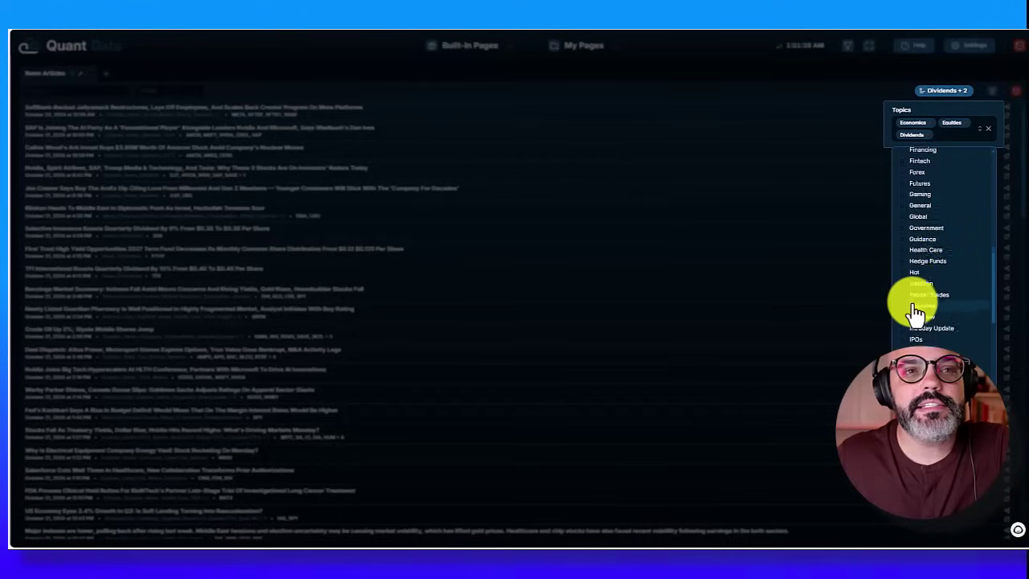
scroll(917, 265, up, 2)
click(908, 238)
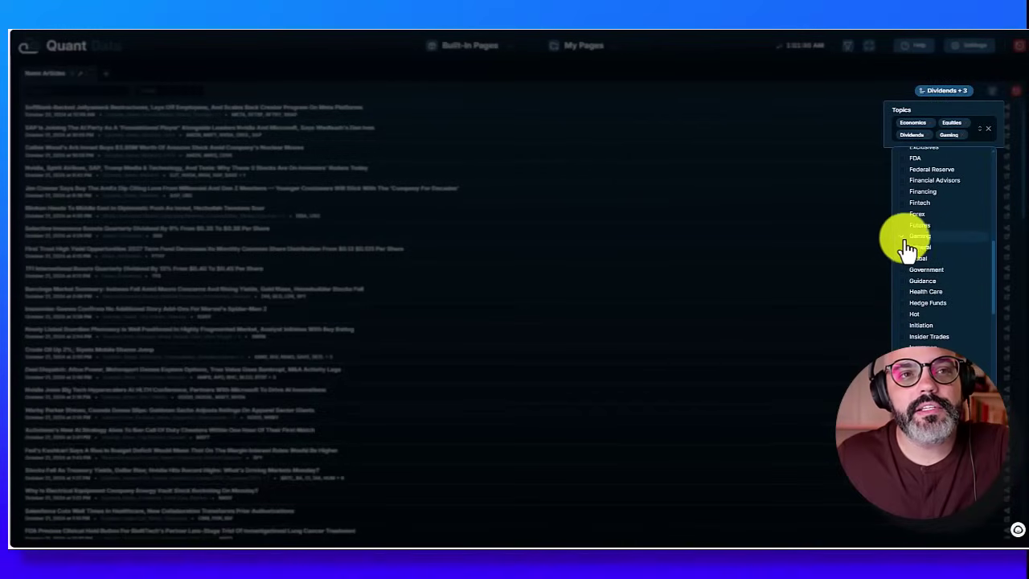
click(853, 242)
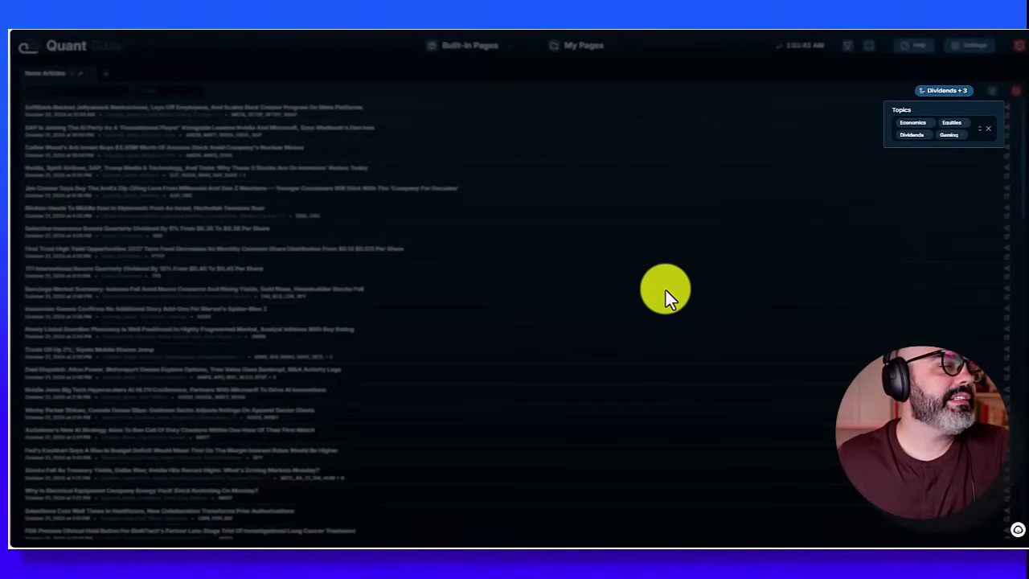
click(623, 287)
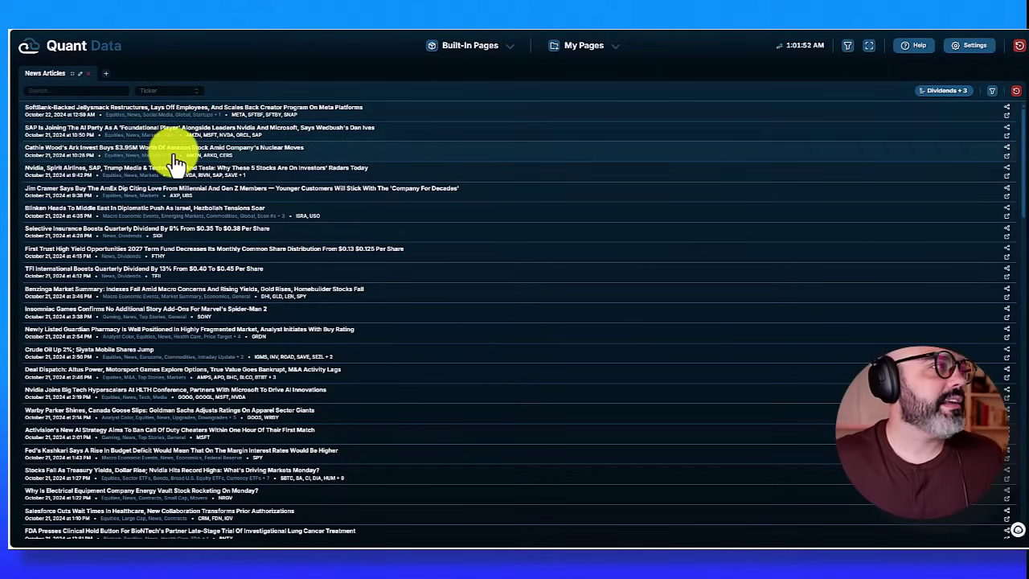
Step: Remove Dividends, Economics and Equities from the topic filter so that only Gaming news is listed
click(952, 92)
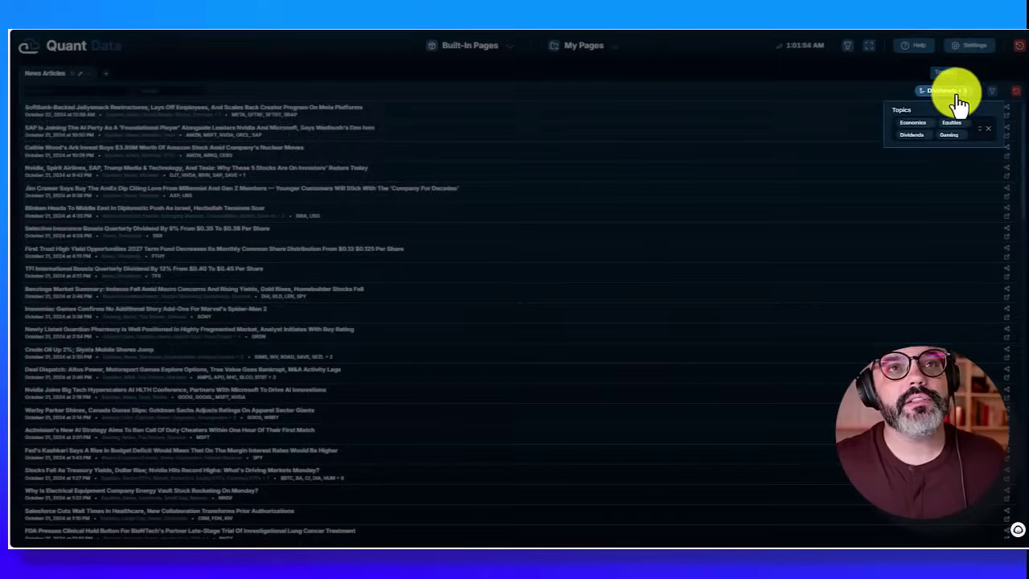
click(928, 131)
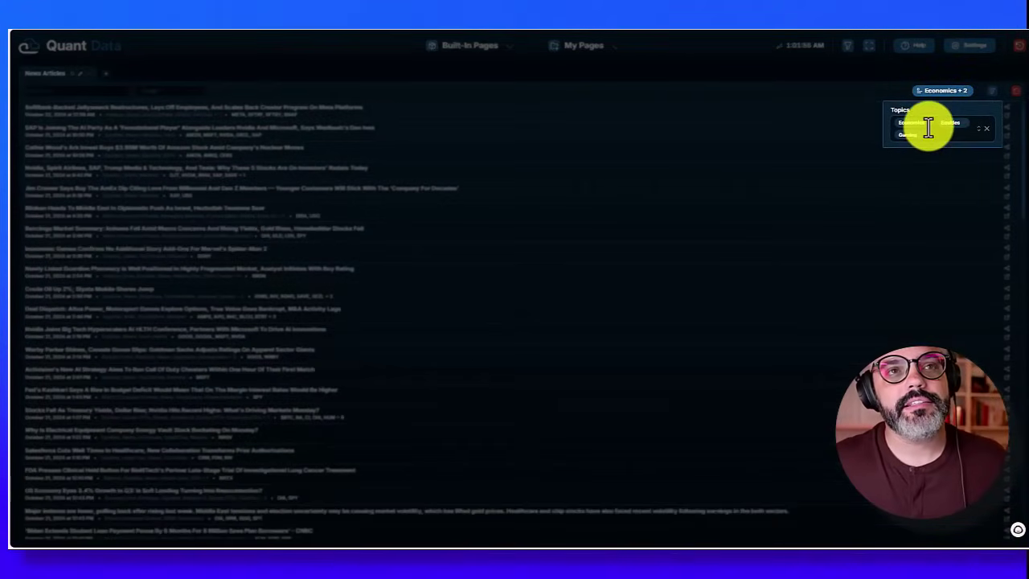
click(935, 128)
click(930, 135)
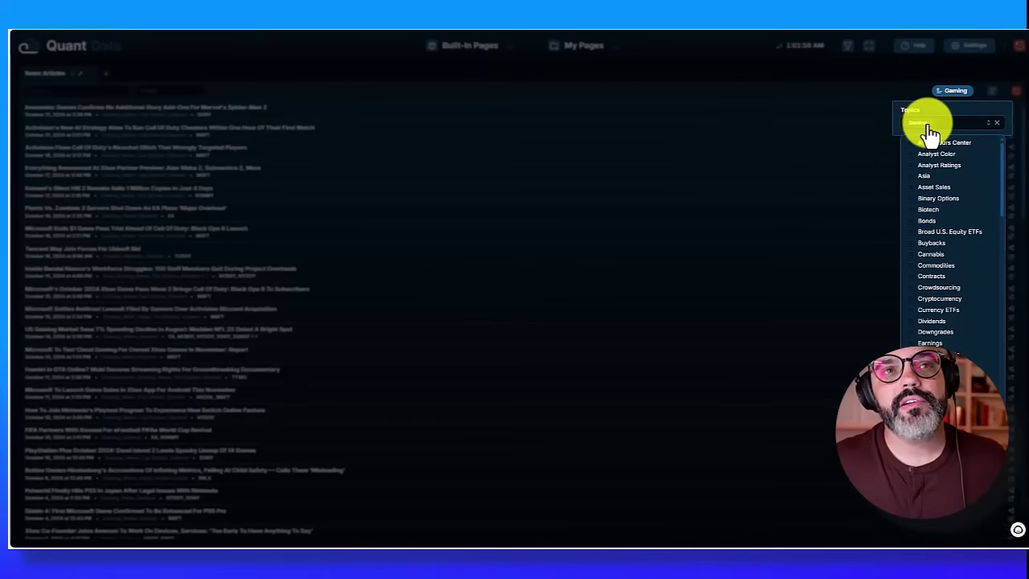
click(844, 164)
click(809, 160)
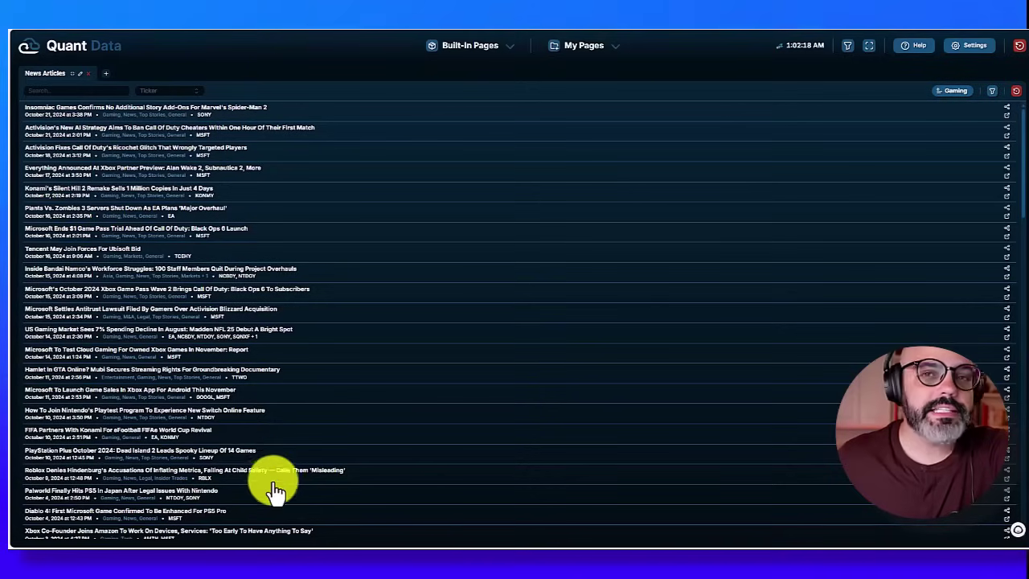
Step: Clear the remaining Gaming topic from the news filter and close the topic selection
click(952, 87)
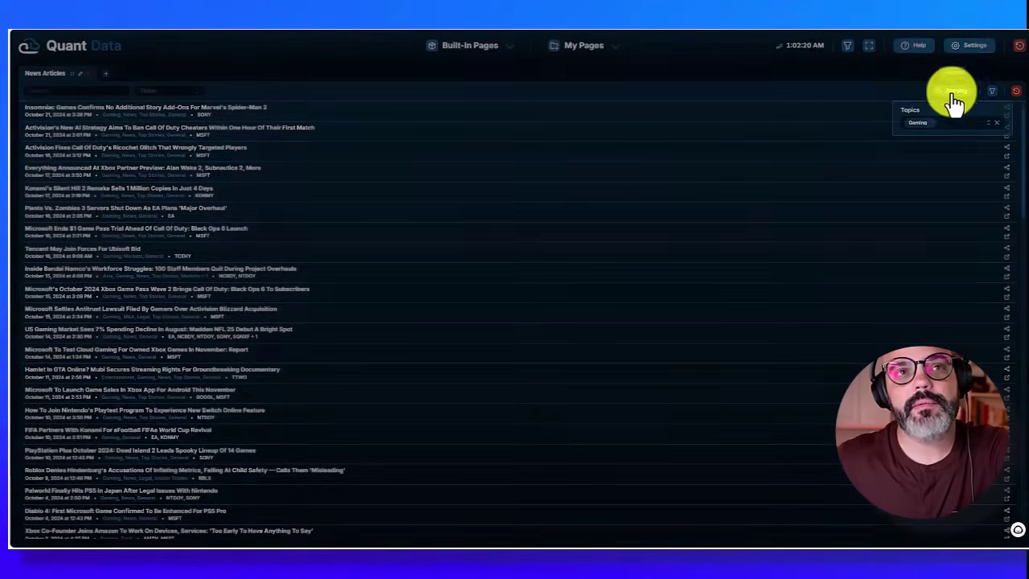
click(931, 124)
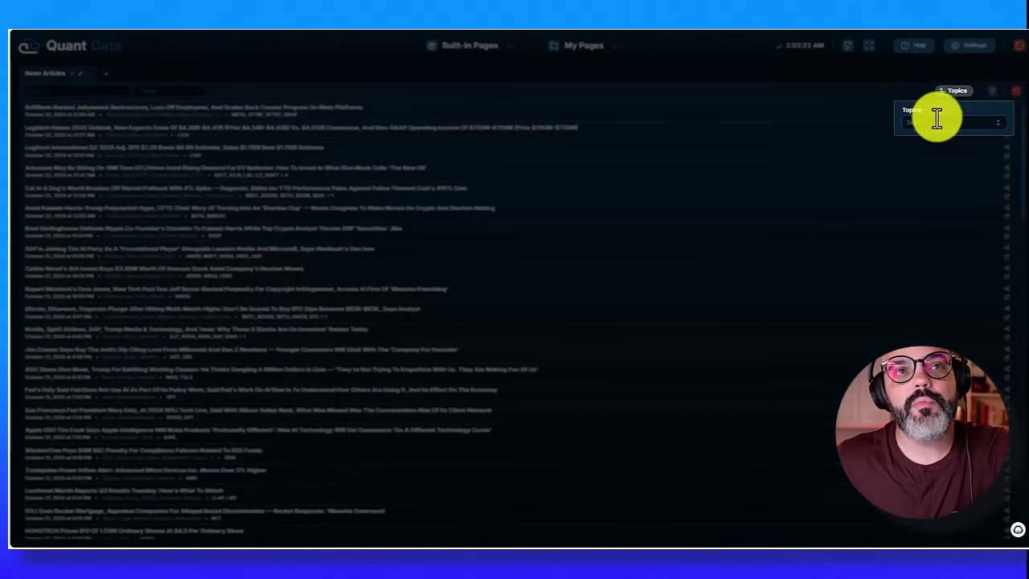
click(853, 98)
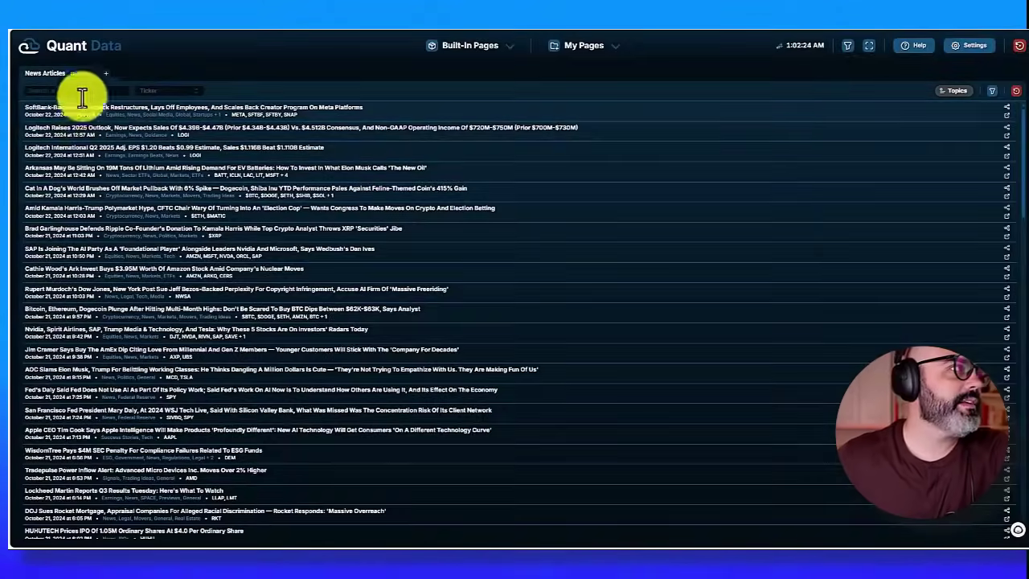
Step: Filter the news articles by the ticker TSLA
click(142, 92)
click(94, 91)
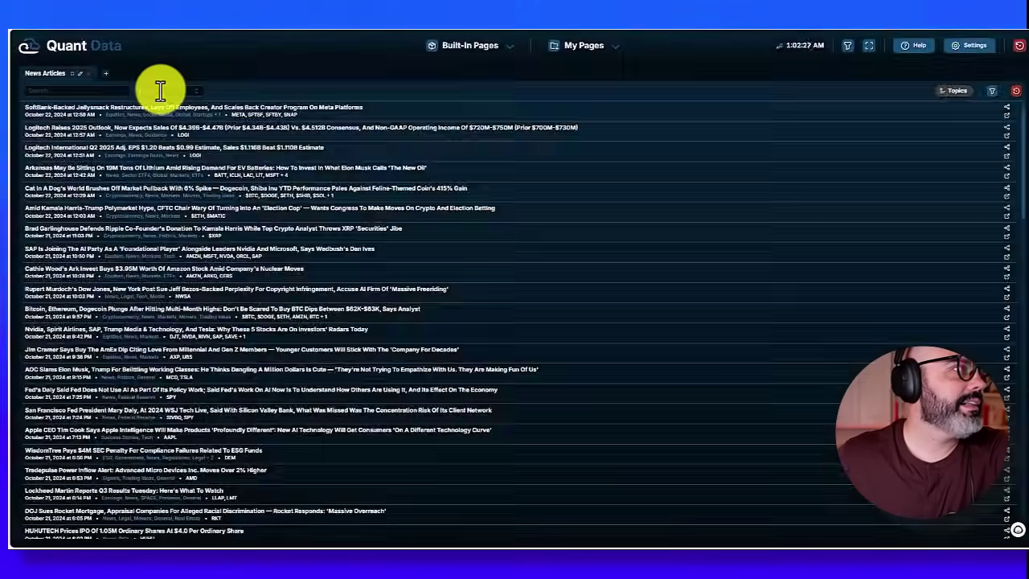
click(161, 91)
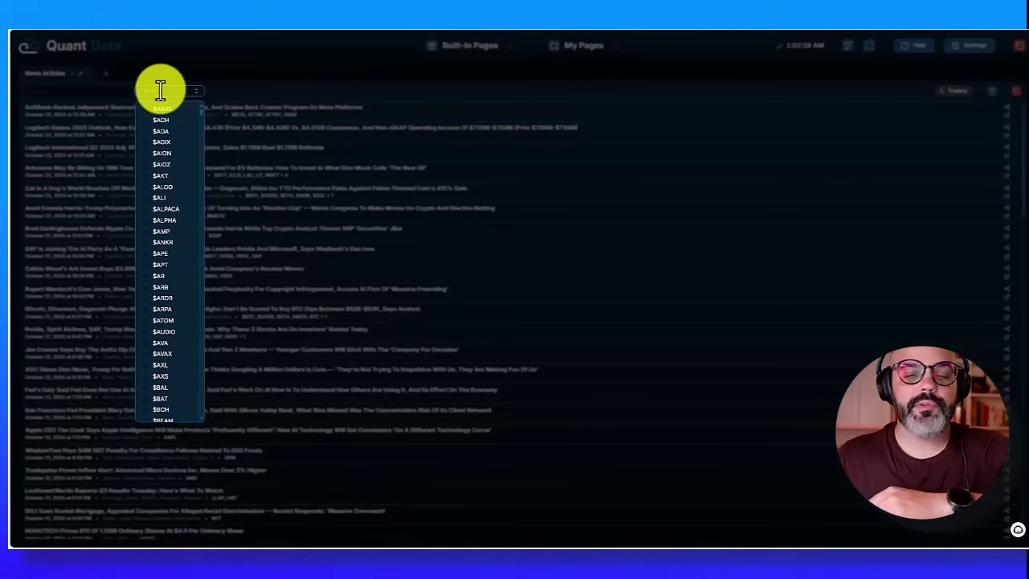
text(TSLA)
key(Return)
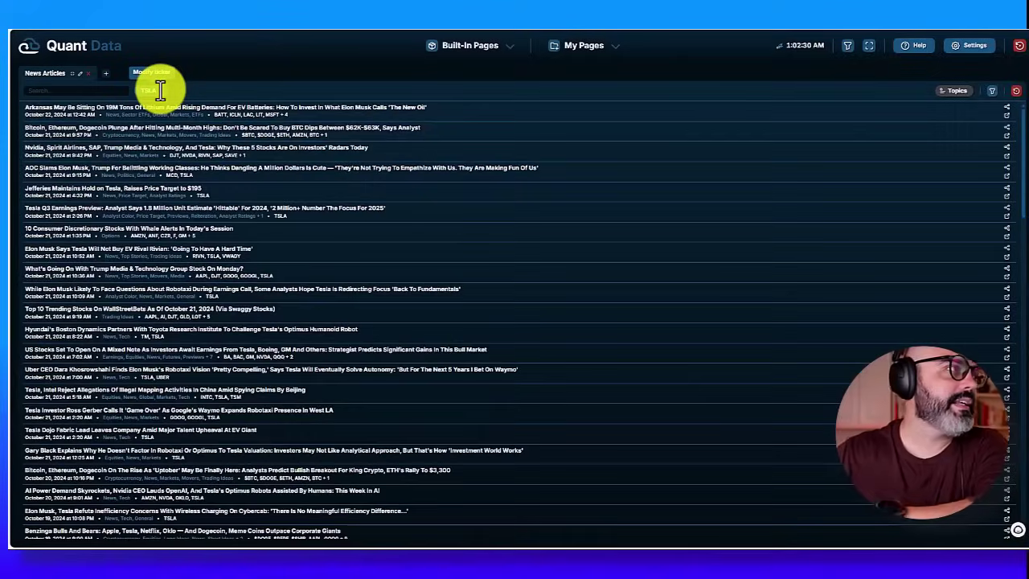
click(148, 94)
click(216, 92)
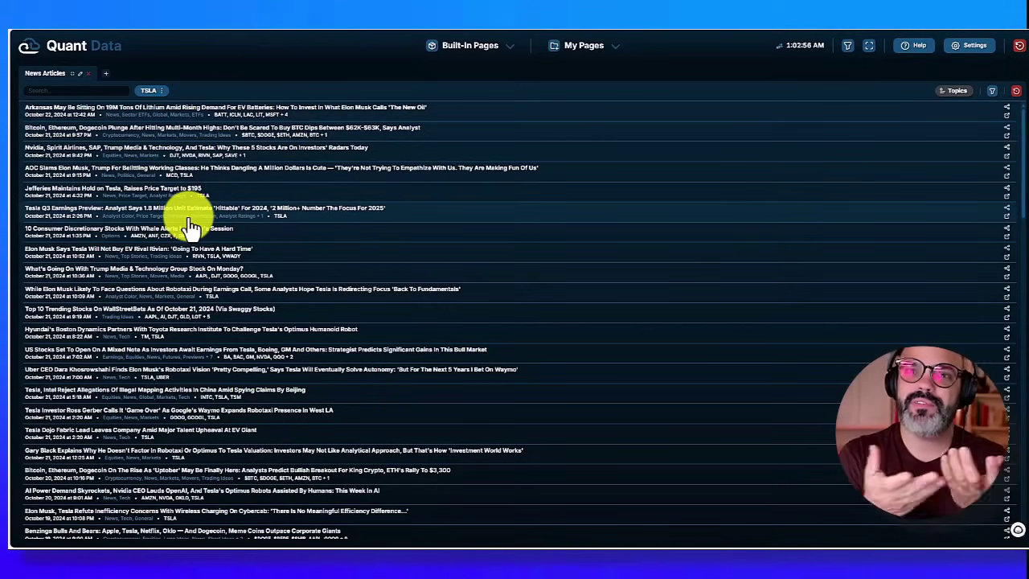
Step: Filter the TSLA news by the keyword "robotaxi" and look through the matching articles
click(49, 92)
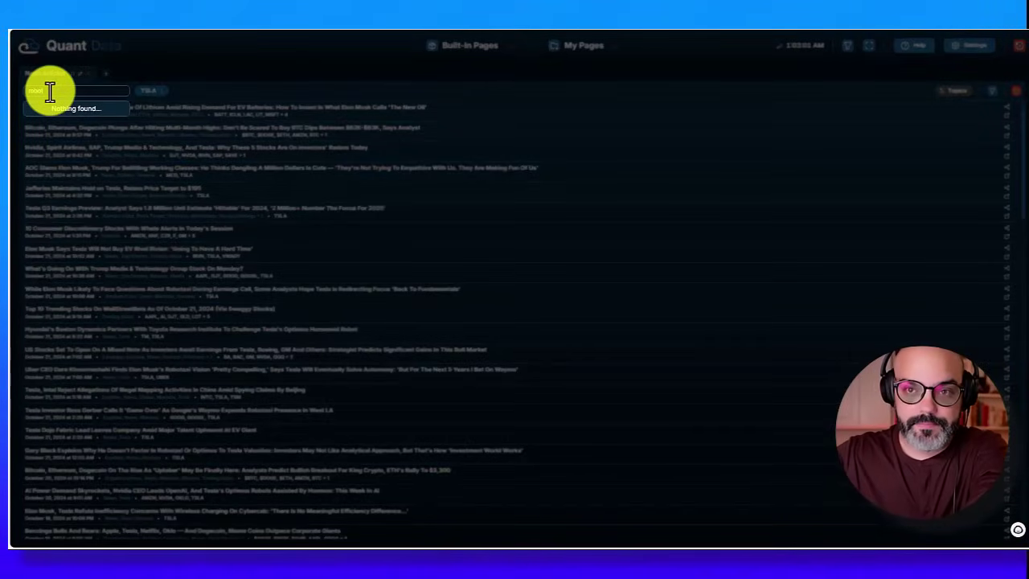
text(robotaxi)
key(Return)
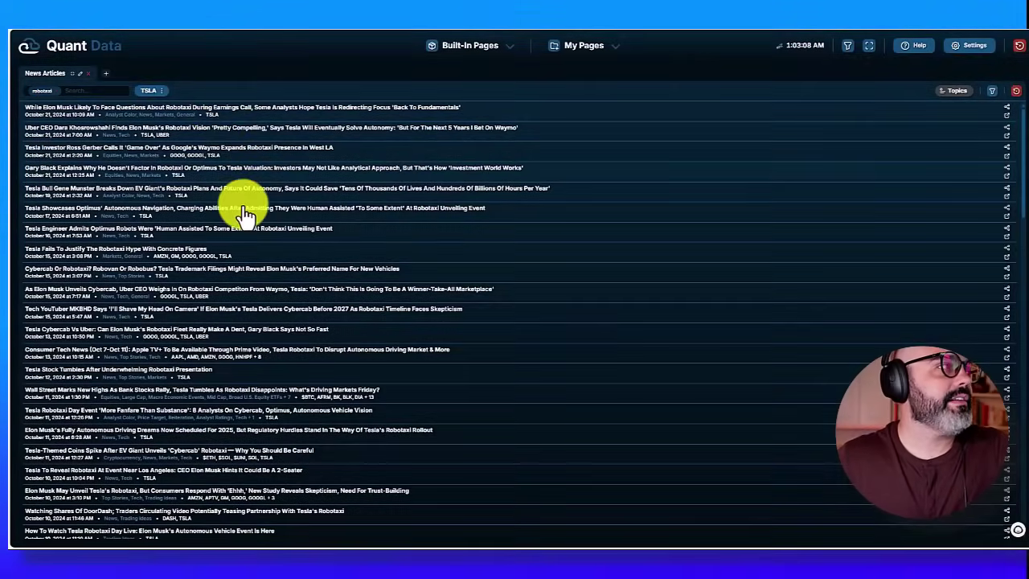
scroll(254, 419, down, 5)
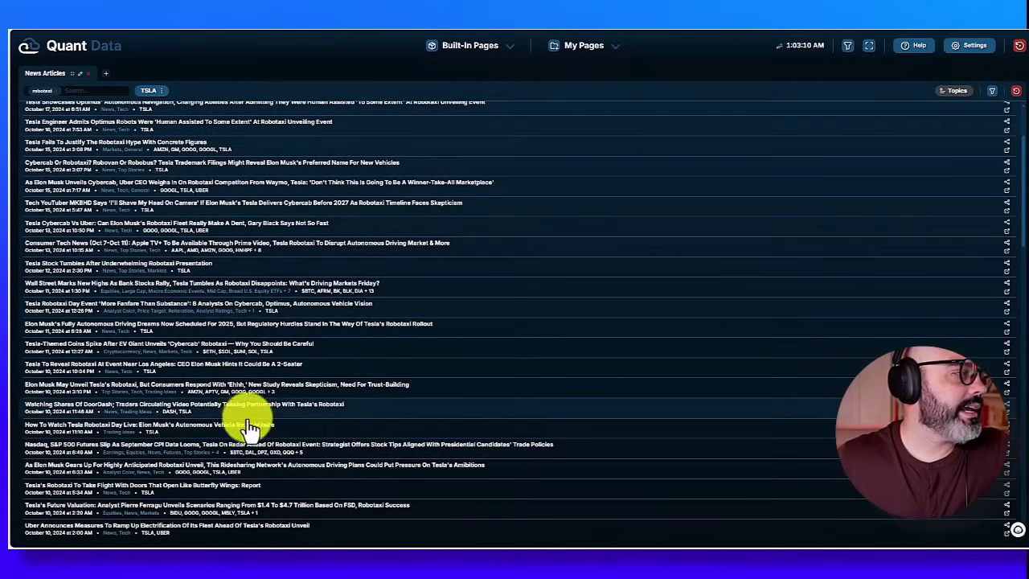
scroll(249, 443, up, 5)
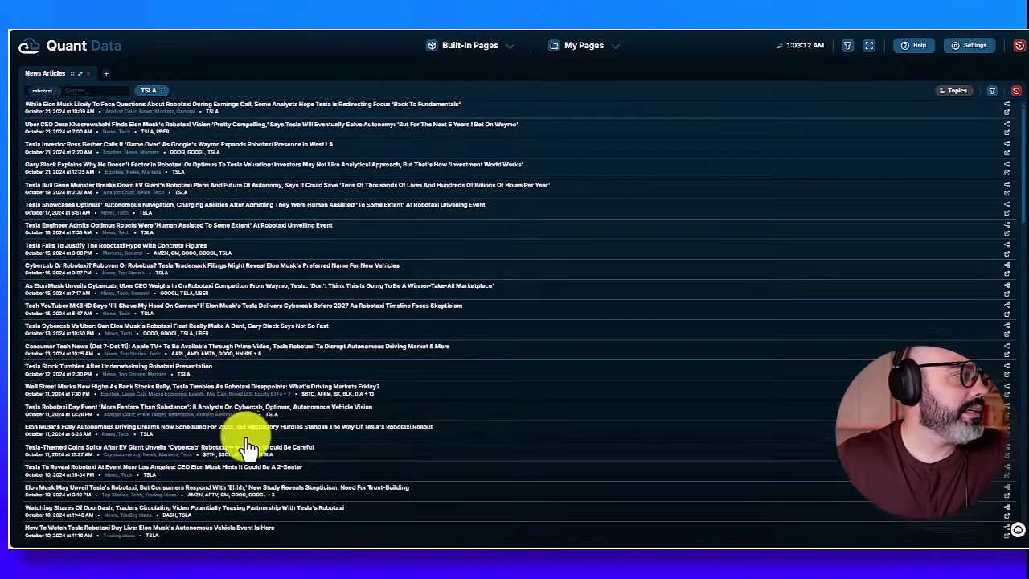
Step: Open the preview of the first robotaxi article about Tesla's earnings call, read it, and close it
click(259, 121)
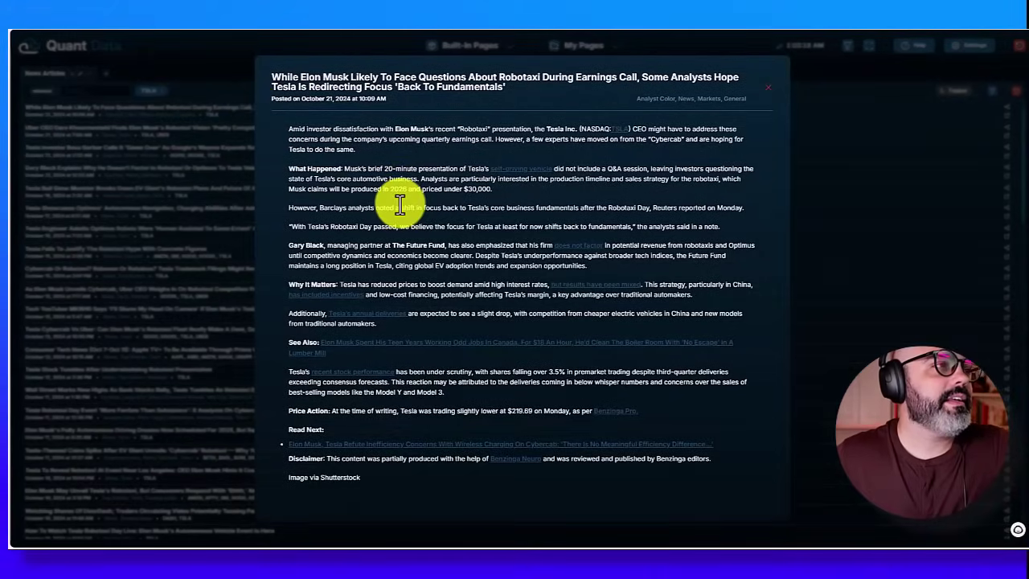
right_click(400, 205)
click(330, 127)
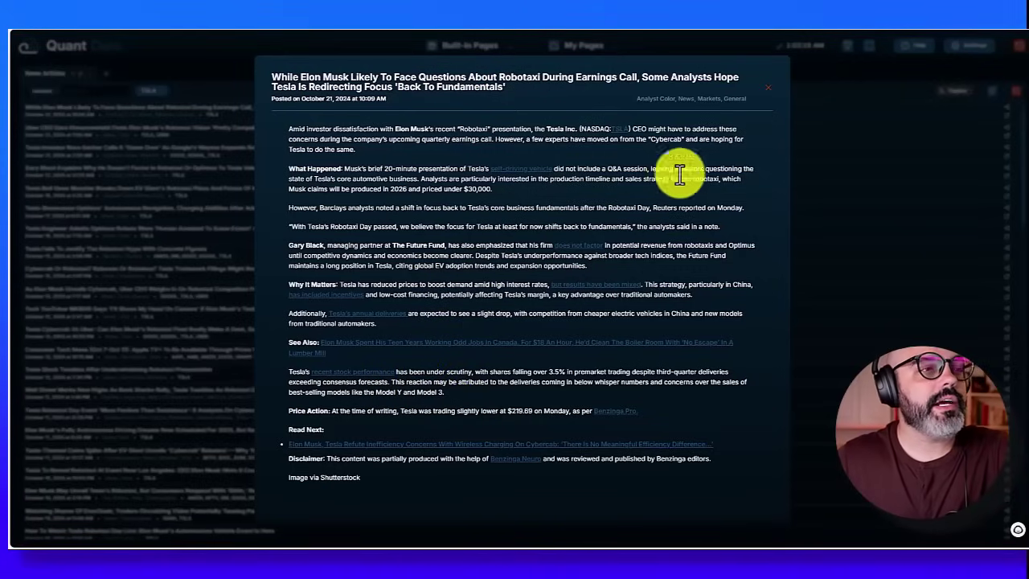
click(223, 120)
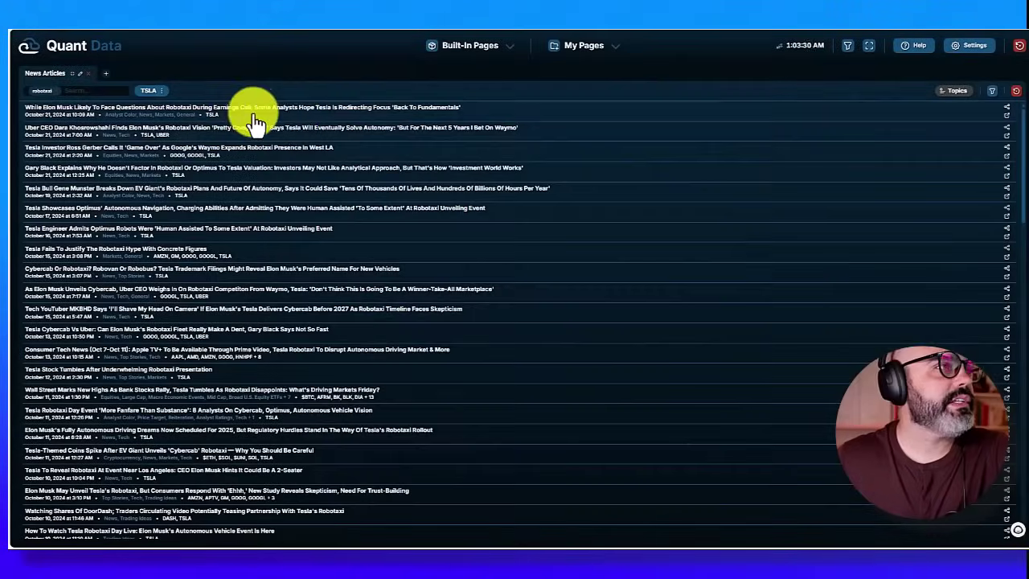
Step: View the Tesla earnings call article on its own page, and compare it with its pop-up preview in the list
click(1006, 118)
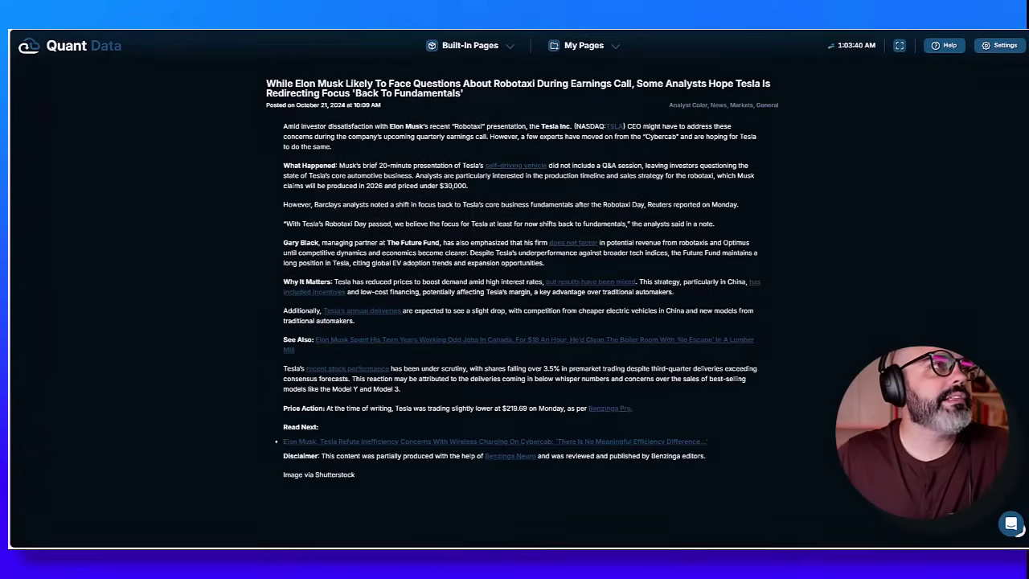
key(alt+Left)
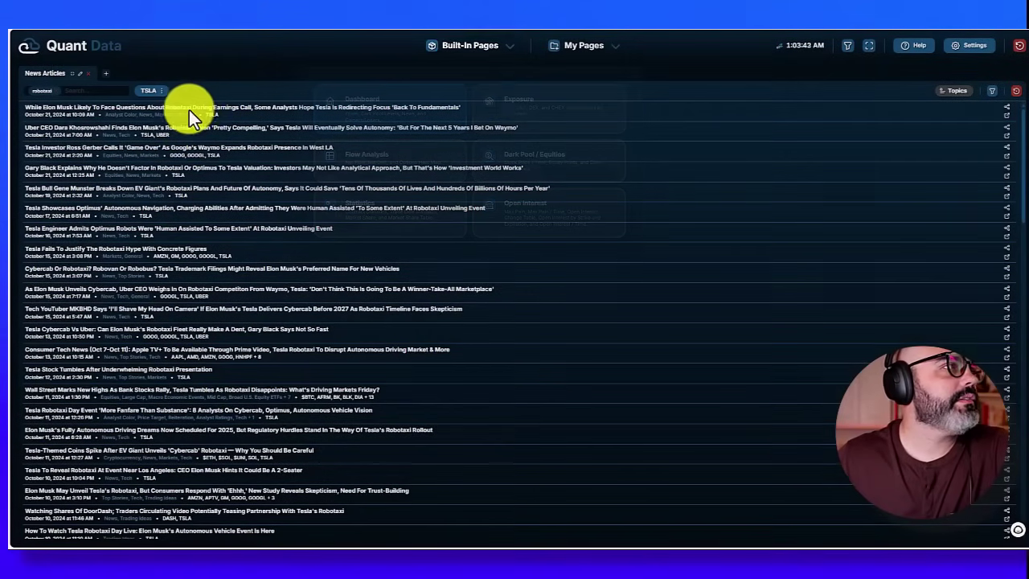
click(243, 107)
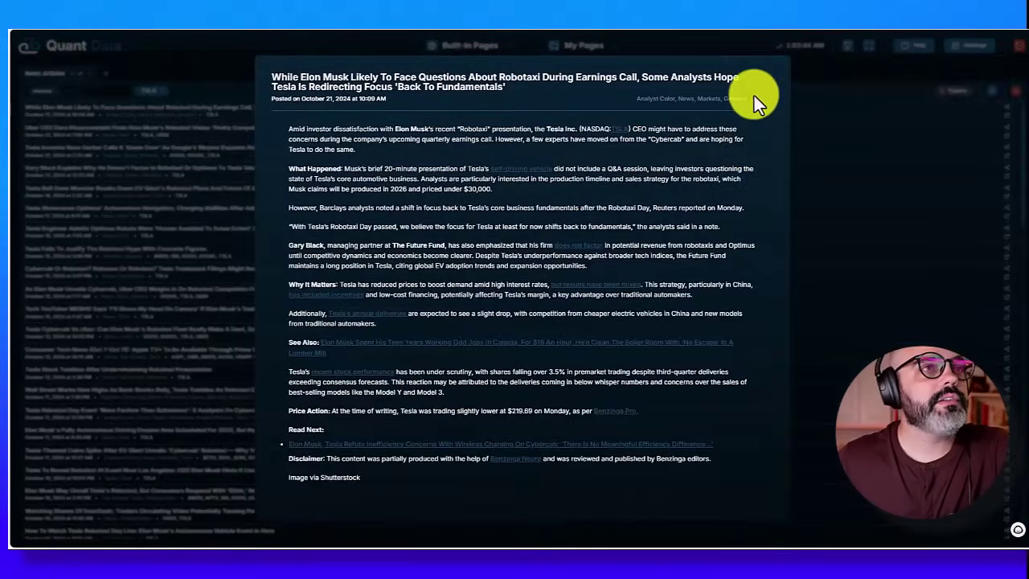
click(1010, 103)
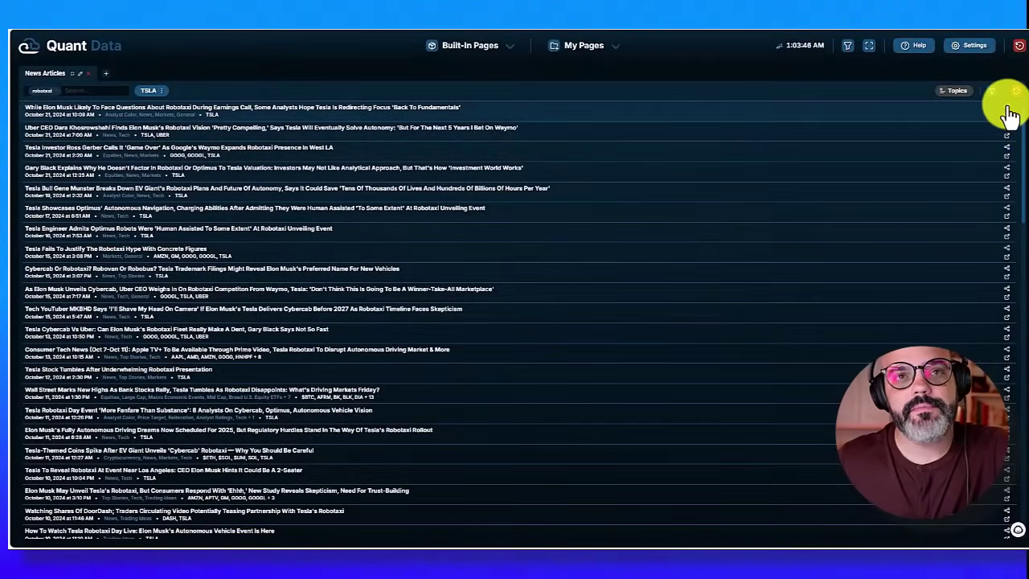
Step: View the first article and the Uber CEO article on their own pages, returning to the list after each
click(1007, 117)
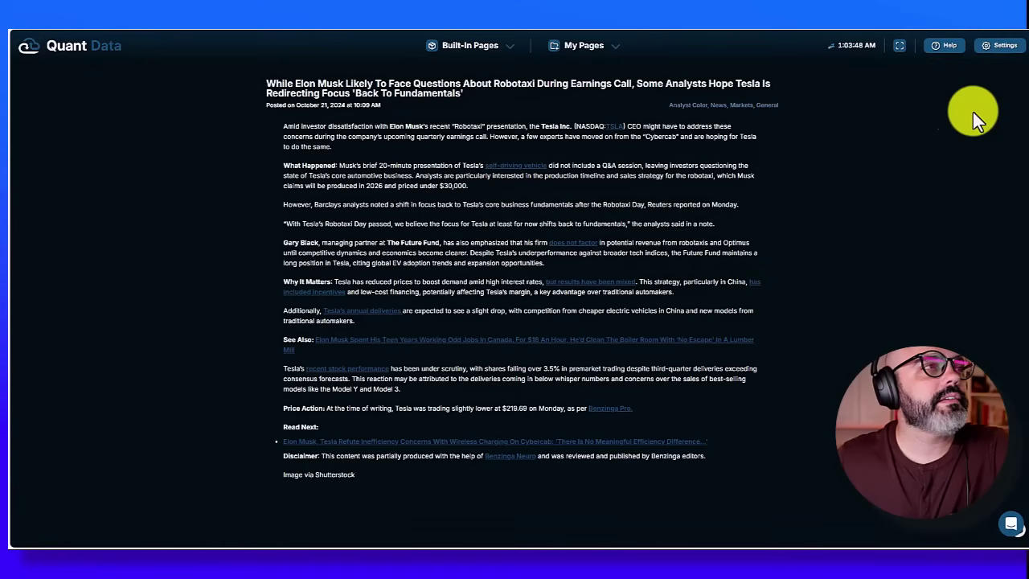
key(alt+Left)
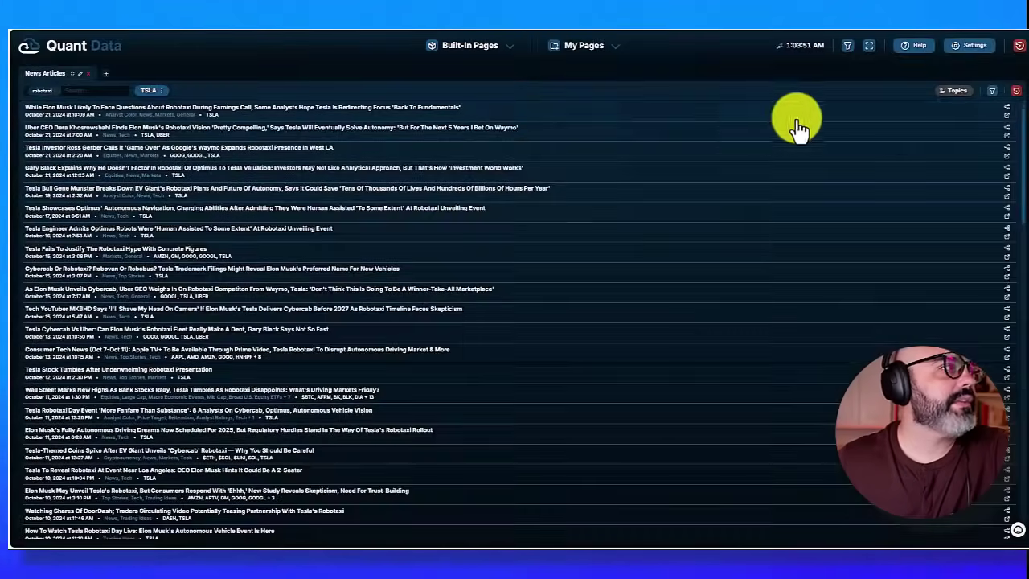
click(1007, 137)
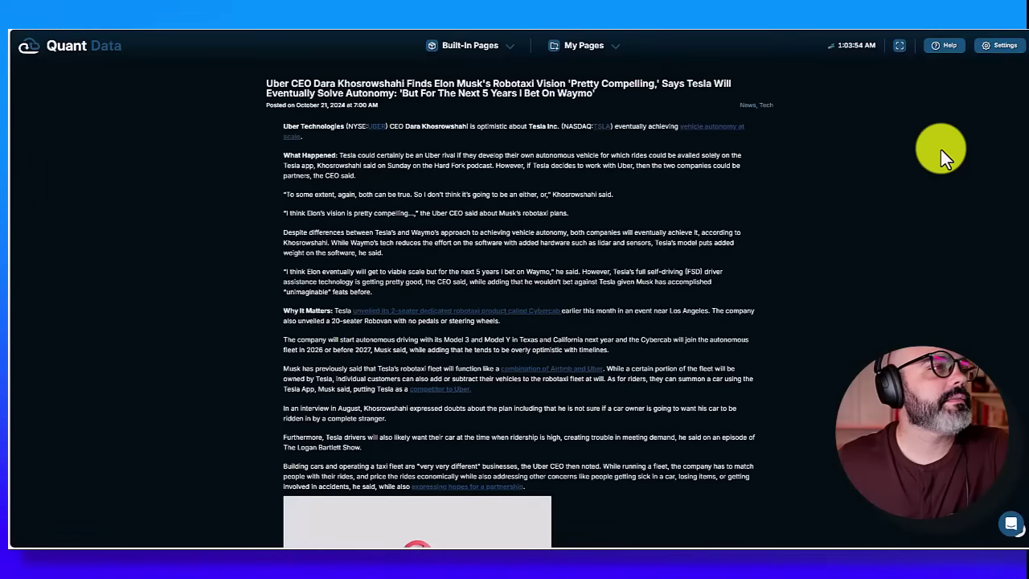
key(alt+Left)
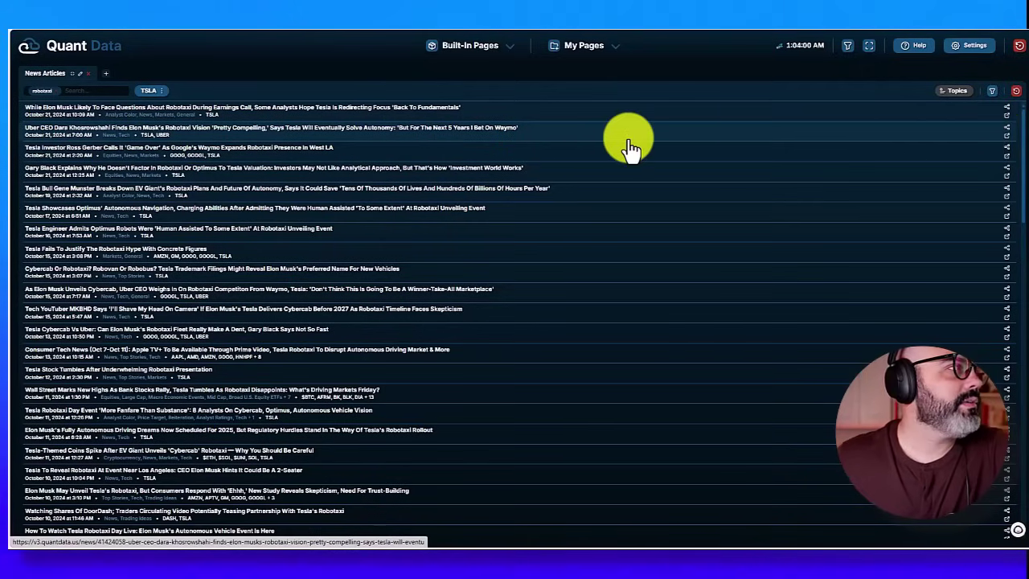
Step: Follow the "self-driving vehicle" link in the first article and restore the News Articles tool to full size
click(275, 109)
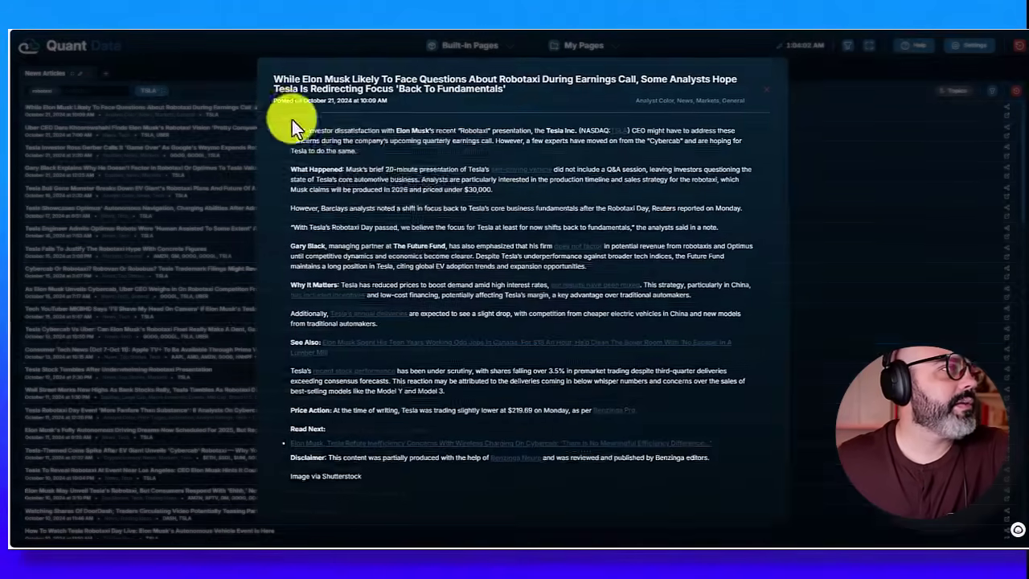
click(534, 174)
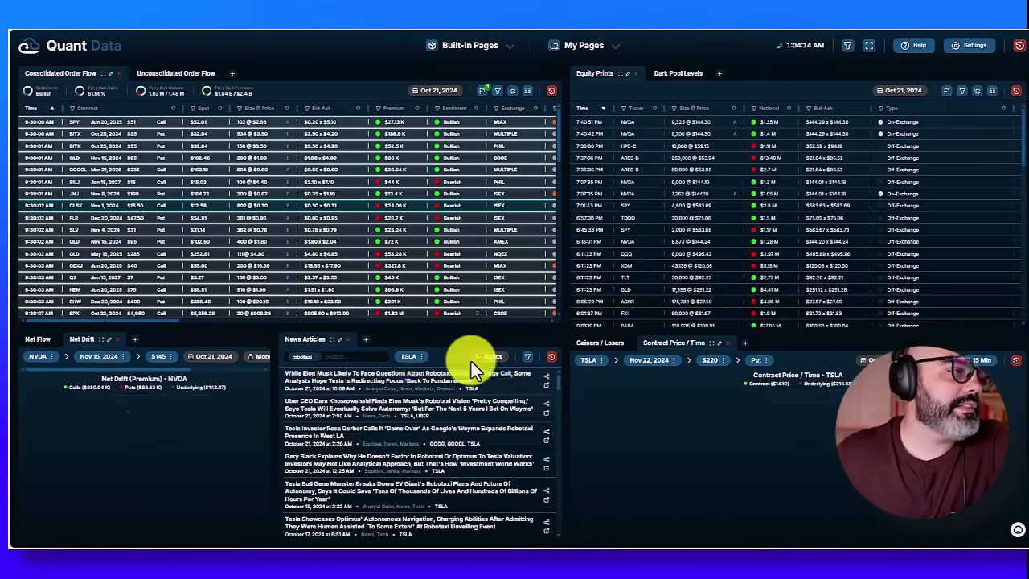
click(332, 340)
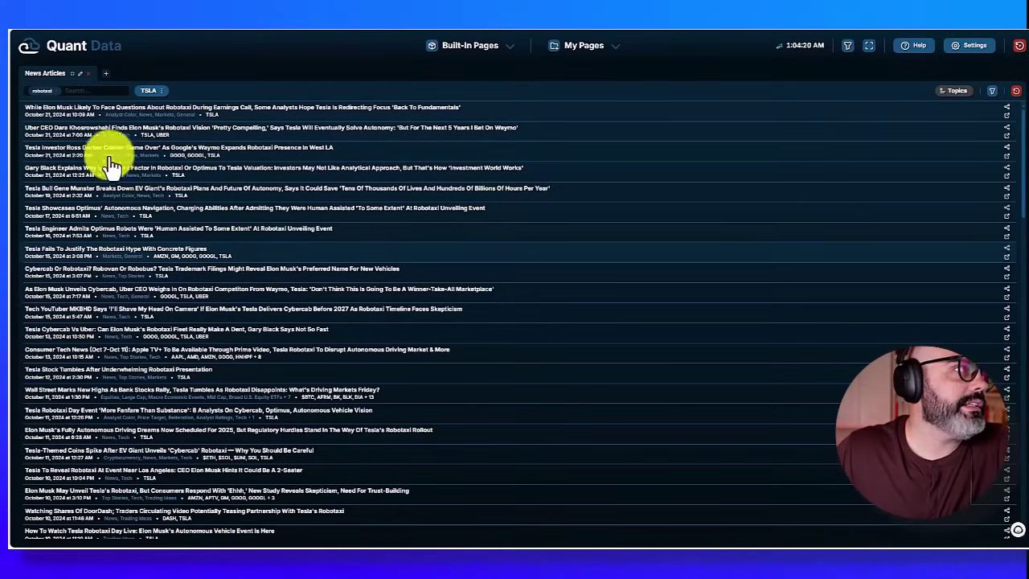
Step: Remove the robotaxi keyword and add the tickers SPY, AMZN and NVDA to the TSLA news filter
double_click(45, 90)
key(BackSpace)
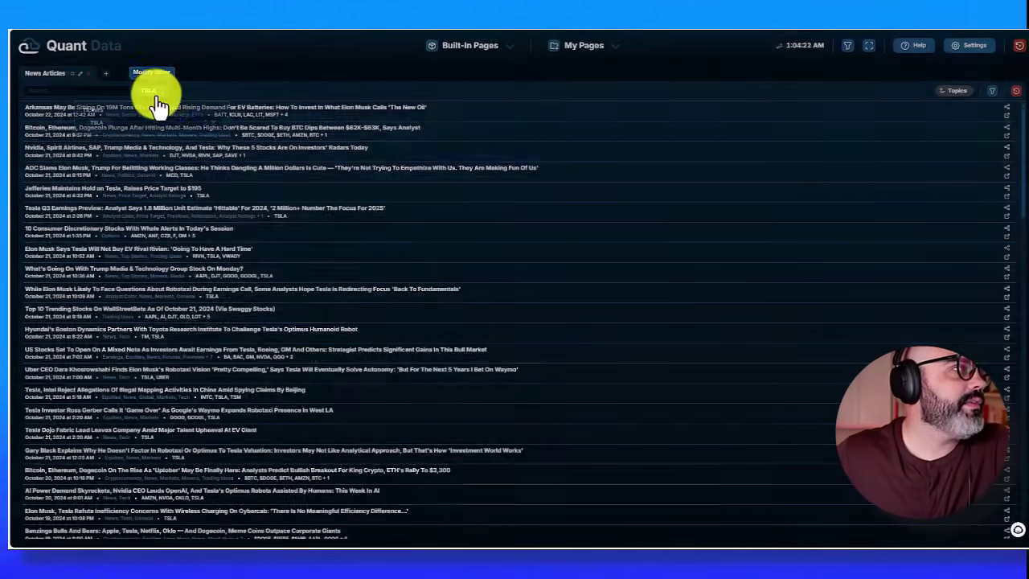
click(156, 103)
click(137, 123)
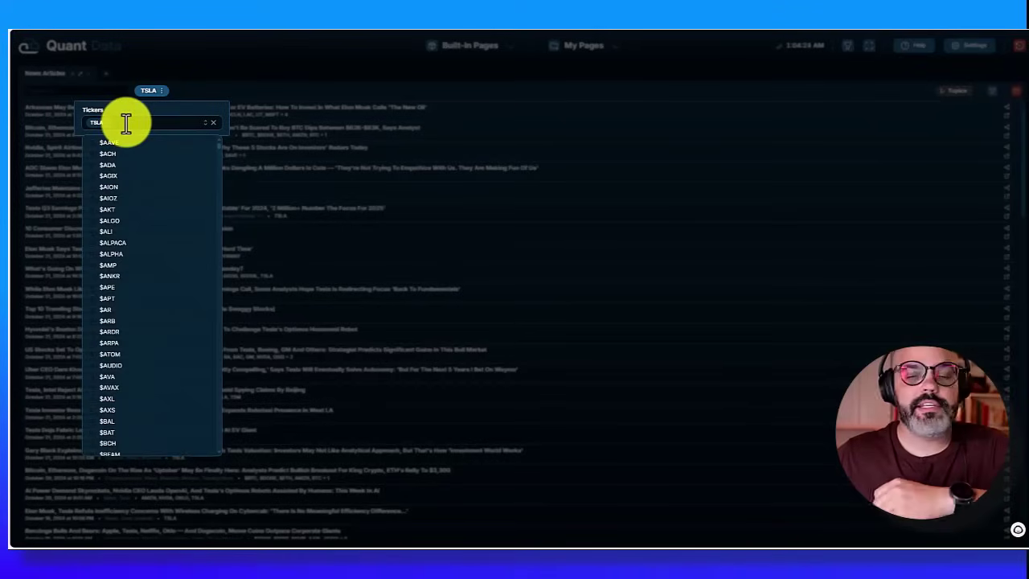
text(SPY)
key(Return)
text(AMAZN)
key(Return)
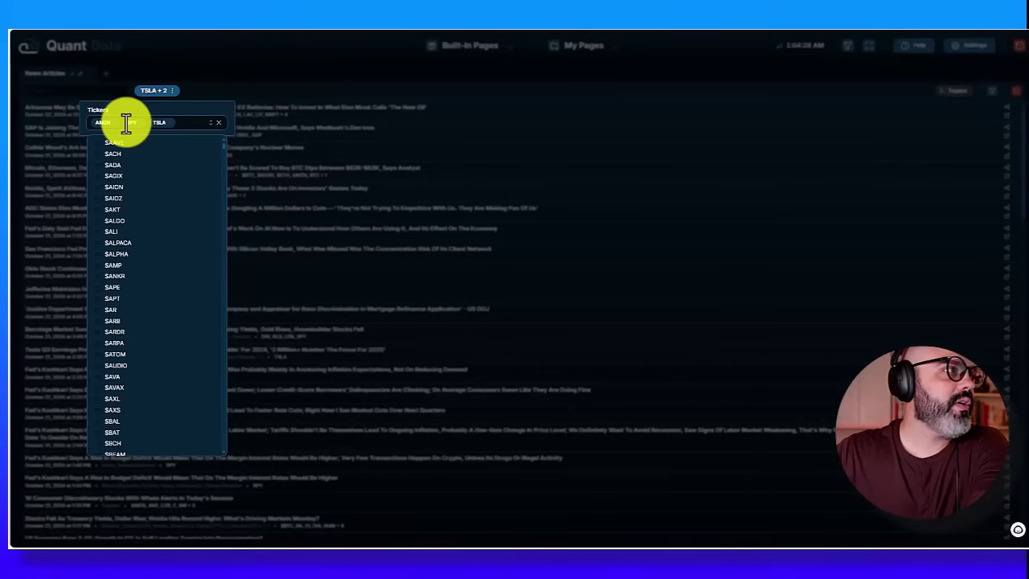
text(NVDA)
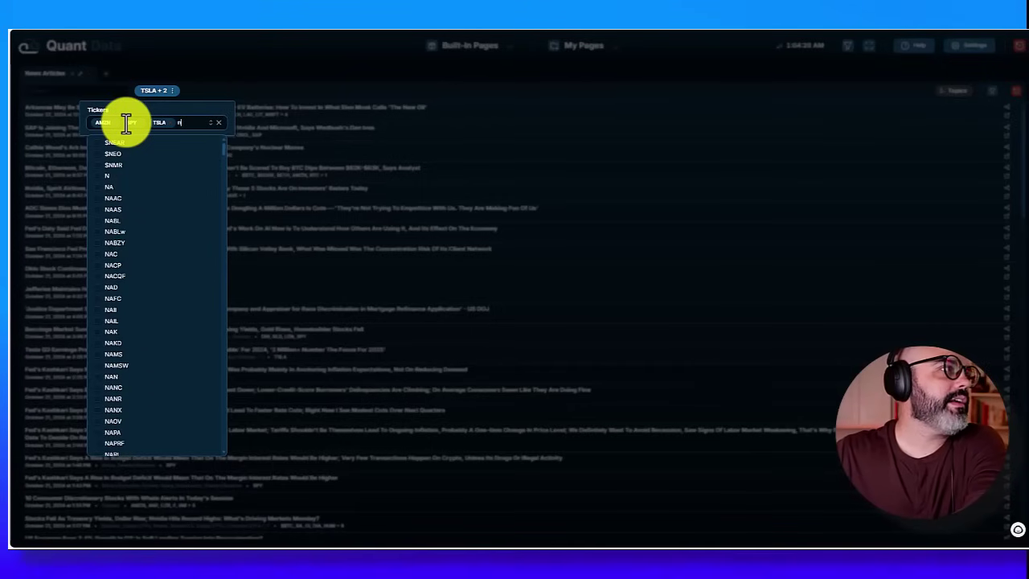
key(Return)
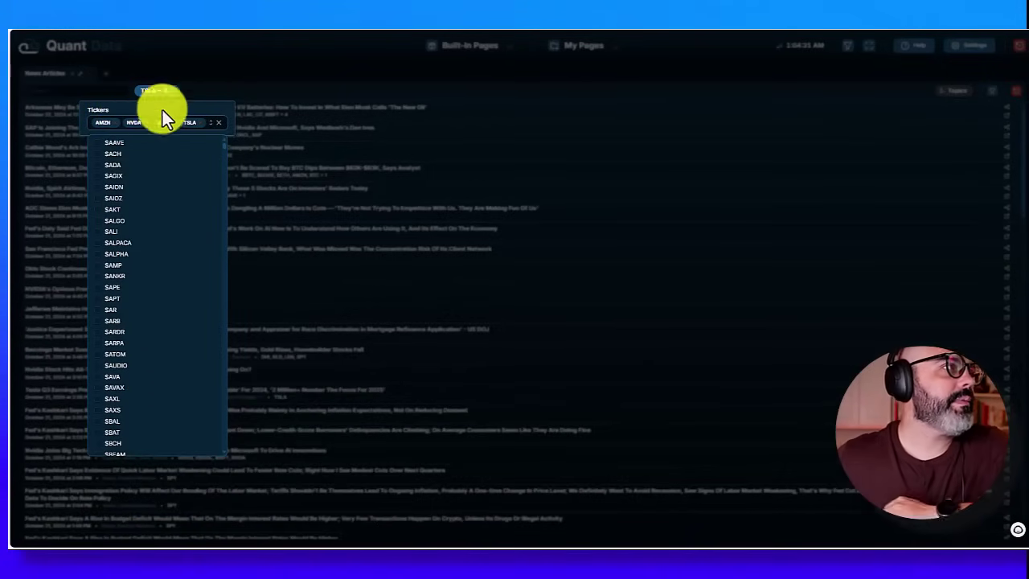
click(195, 91)
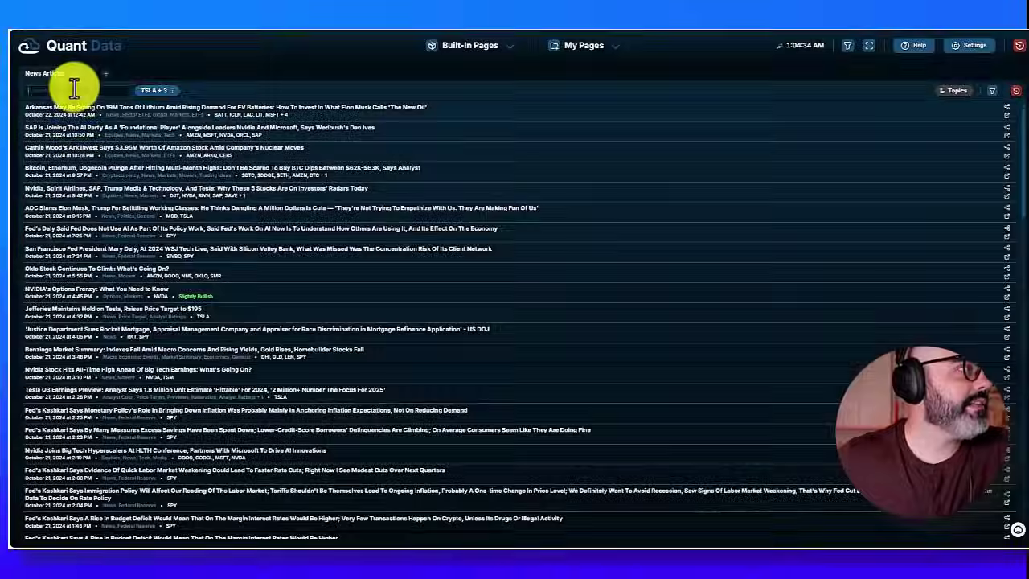
Step: Filter the news for the selected tickers by the keyword "upgrades" and close the search suggestions
click(74, 89)
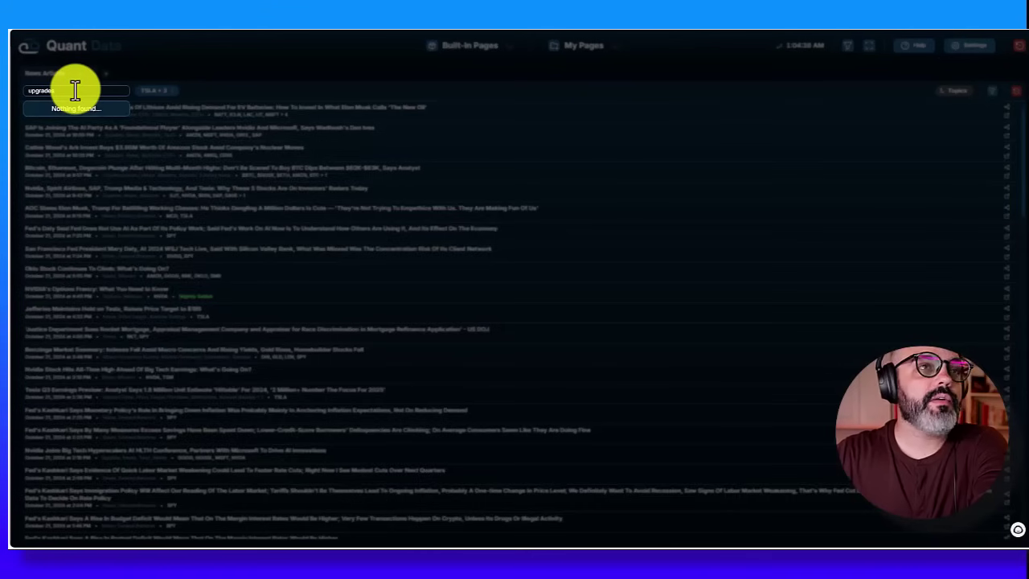
text(upgrades)
key(Return)
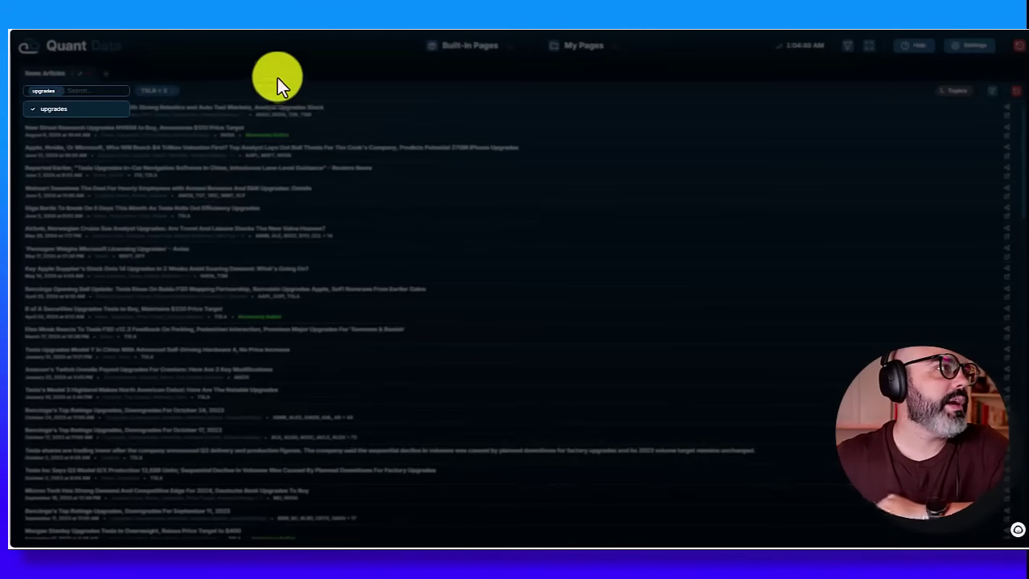
click(278, 78)
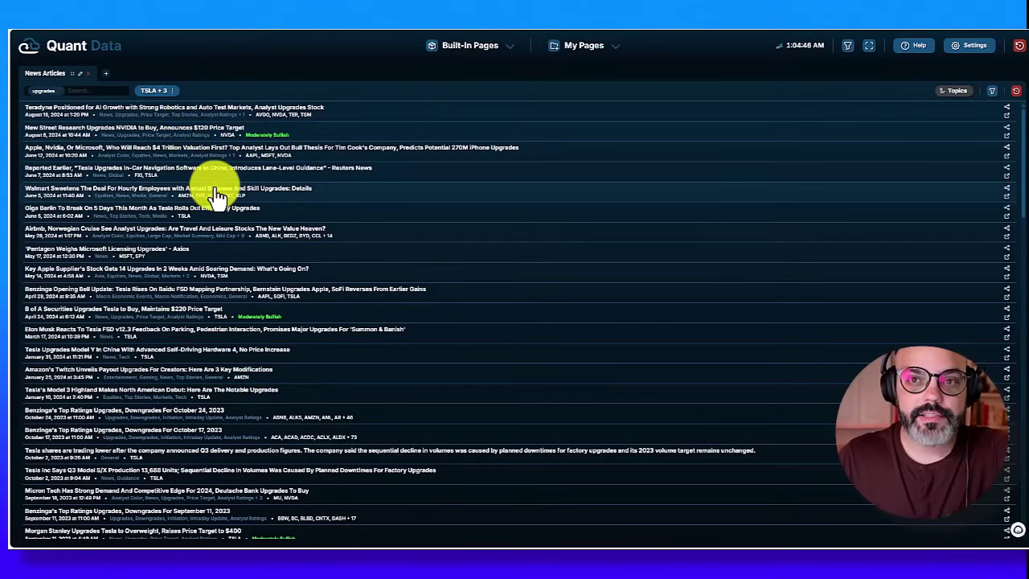
Step: Open the New Street Research article on the NVIDIA upgrade, highlight its headline, and close the article
click(264, 138)
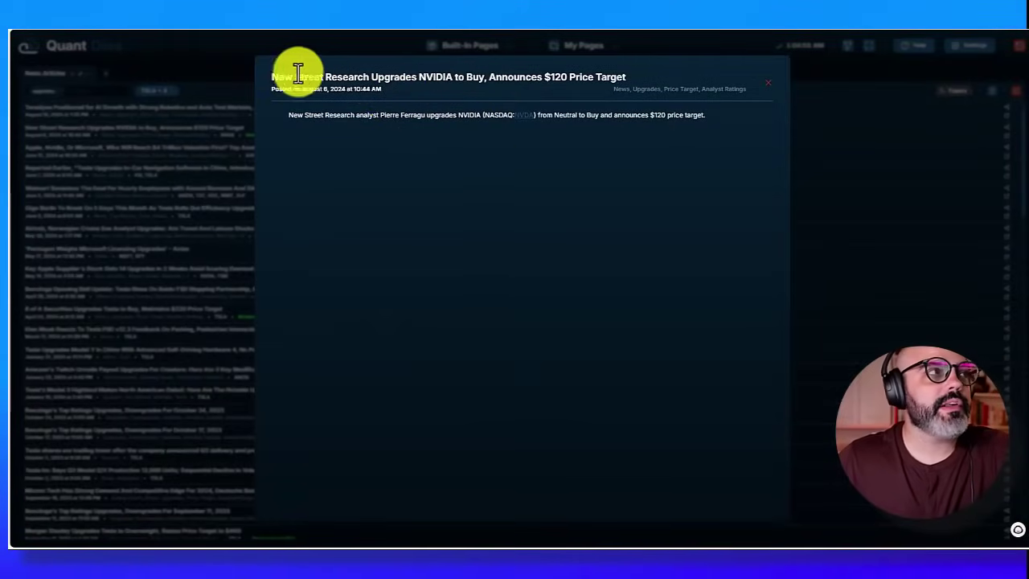
drag(271, 77, 629, 83)
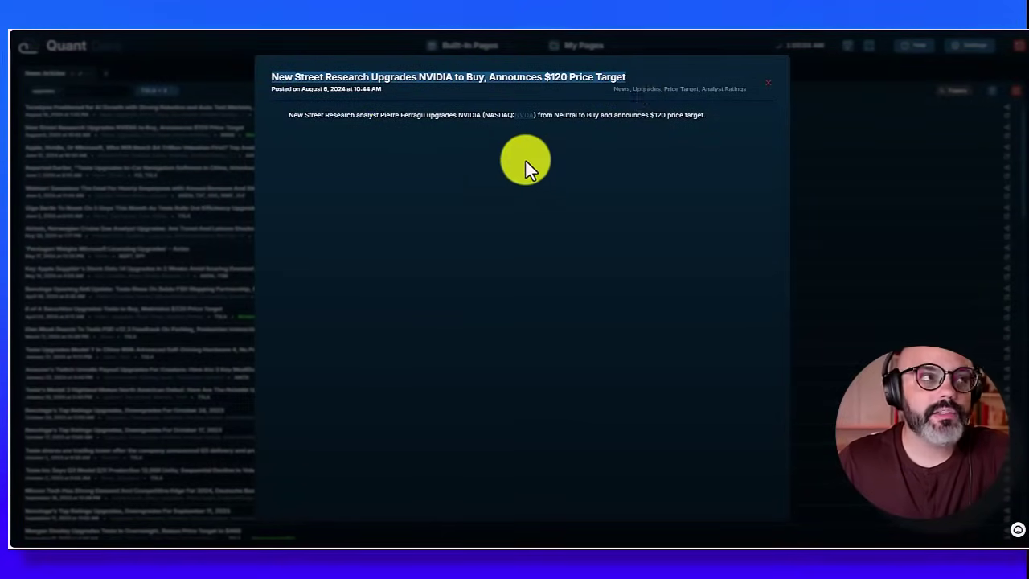
click(234, 145)
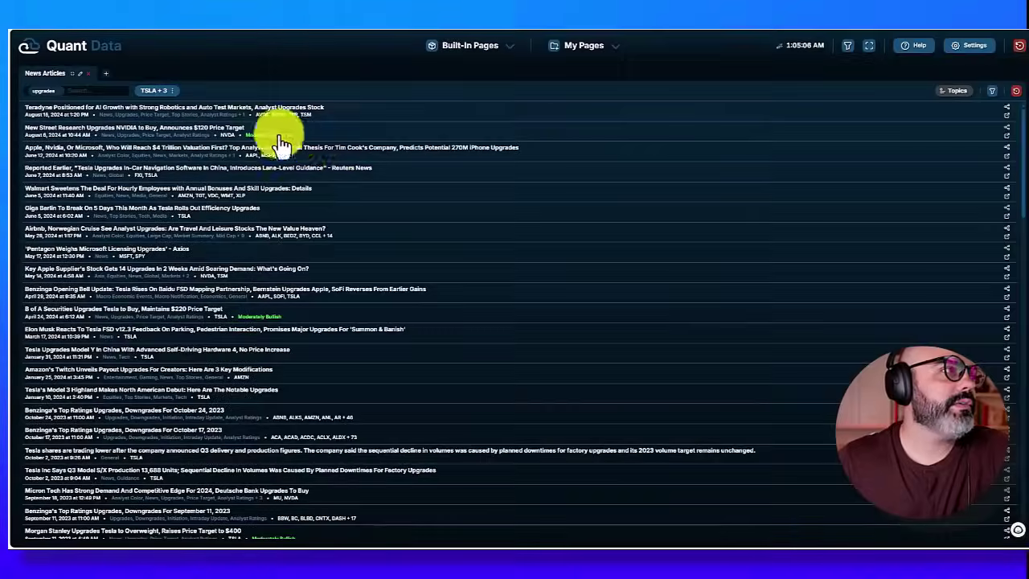
Step: Open the B of A Securities article on the Tesla upgrade, highlight its price target text, and close it
click(187, 309)
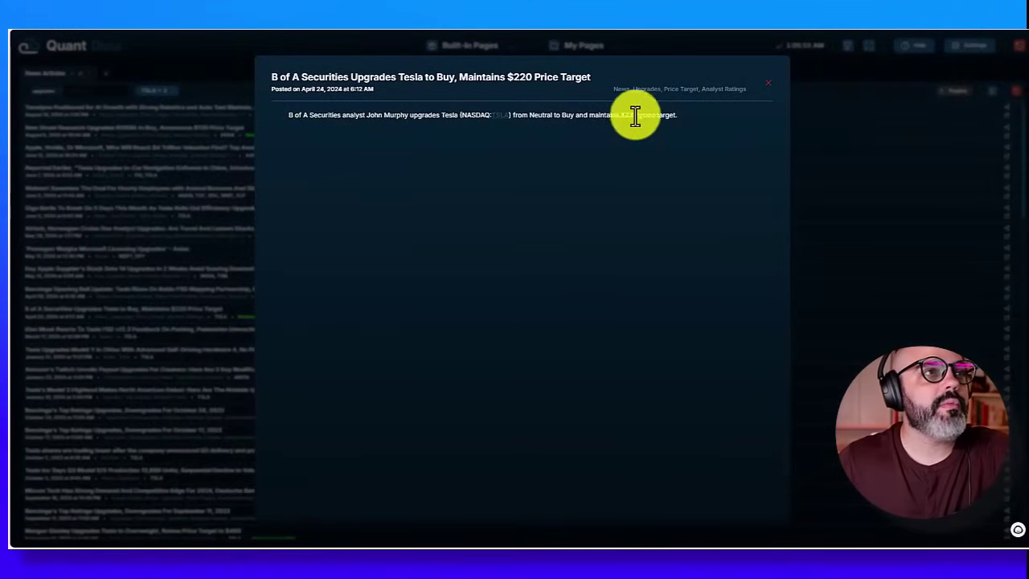
drag(623, 115, 678, 119)
click(570, 183)
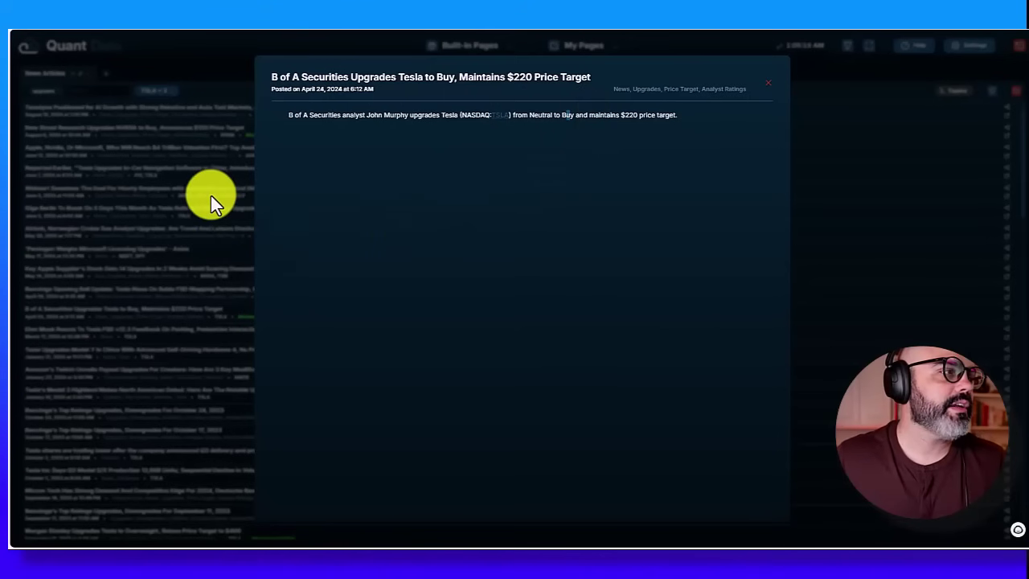
click(210, 195)
Step: Look through the remaining upgrade articles and clear the "upgrades" keyword from the news search
scroll(330, 324, down, 10)
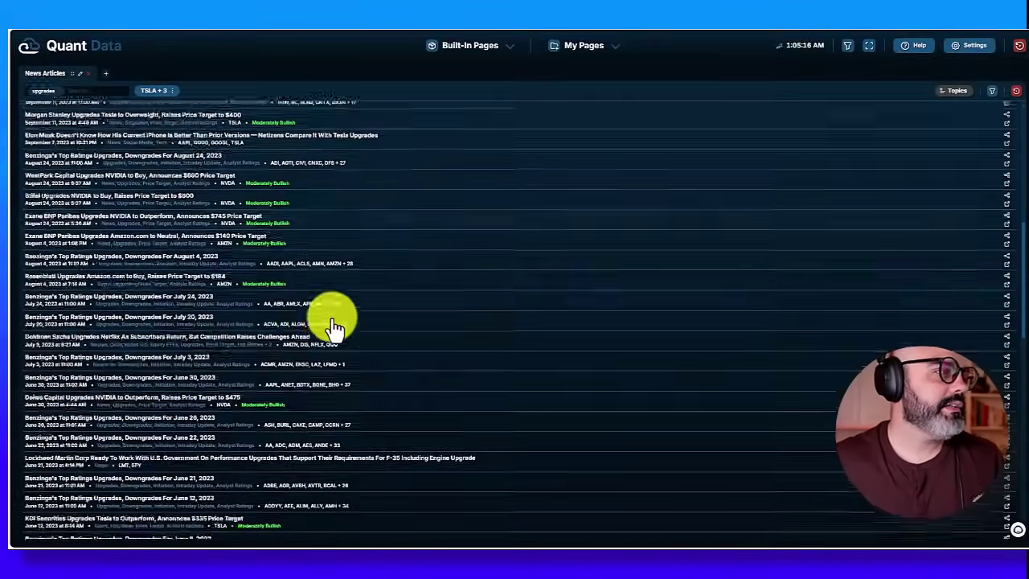
scroll(333, 323, up, 5)
scroll(330, 317, up, 3)
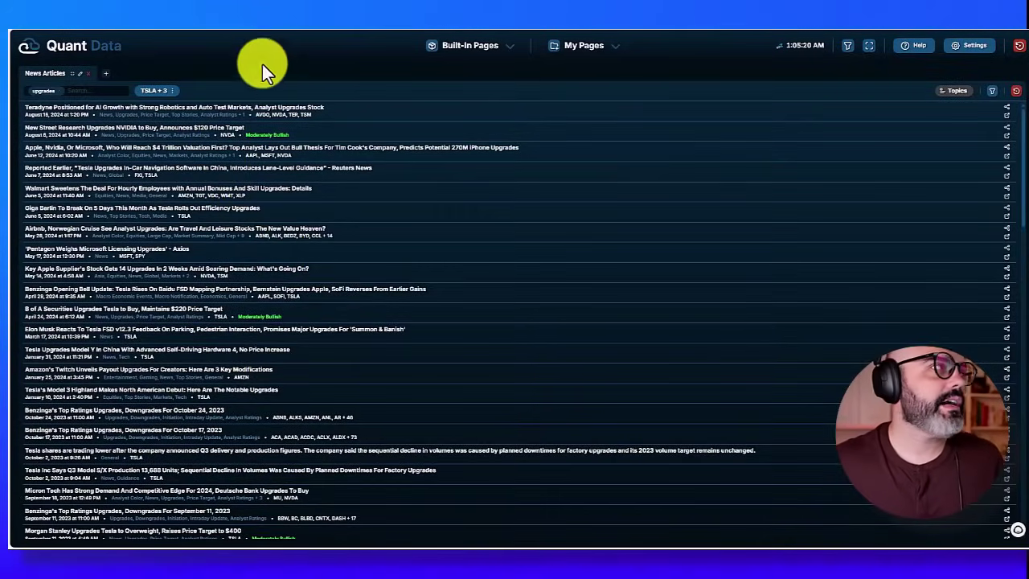
double_click(43, 90)
key(BackSpace)
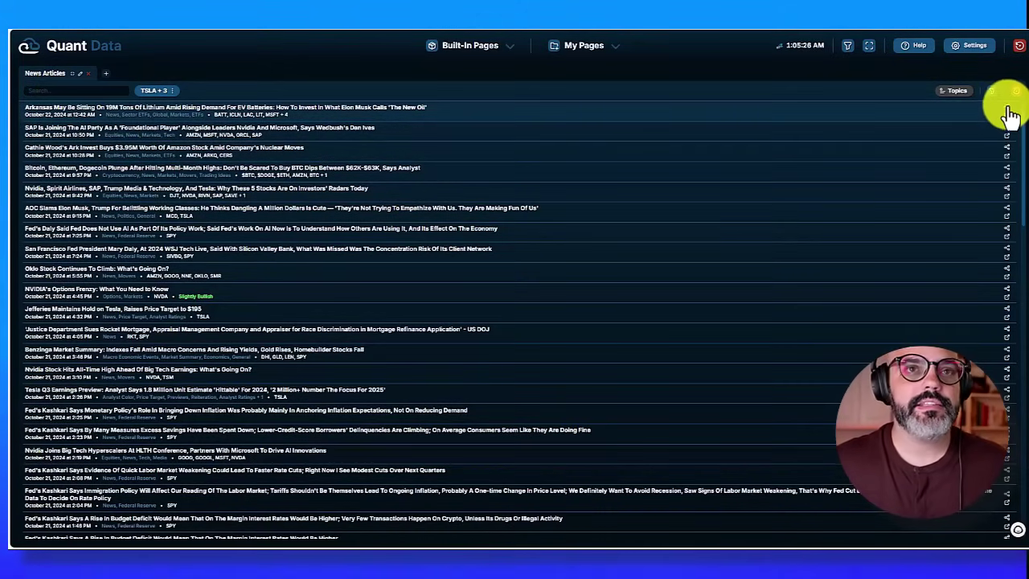
Step: Copy the Arkansas lithium article's link, publish it as a post on X, and open the posted link to check the article
click(1004, 115)
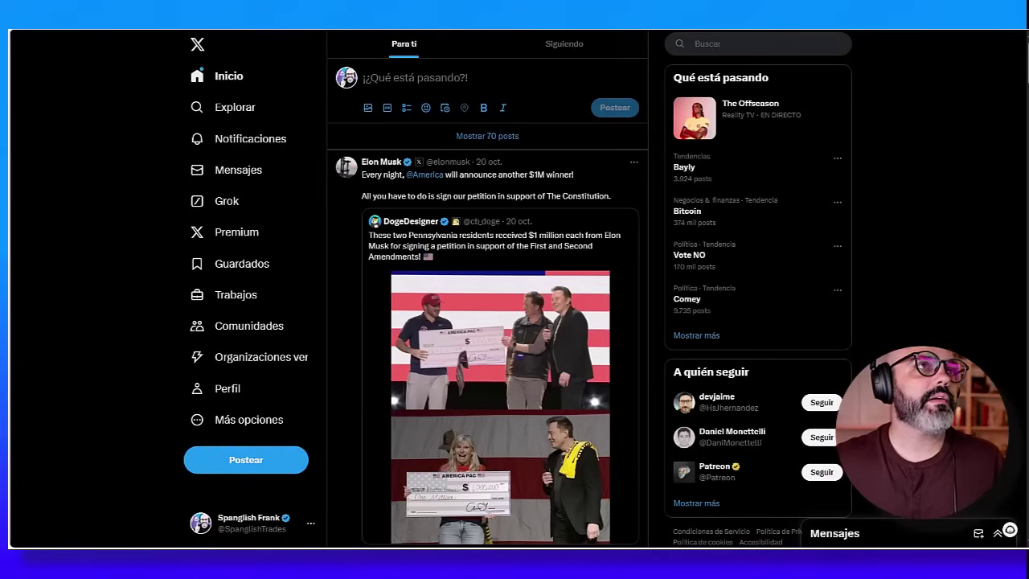
click(448, 80)
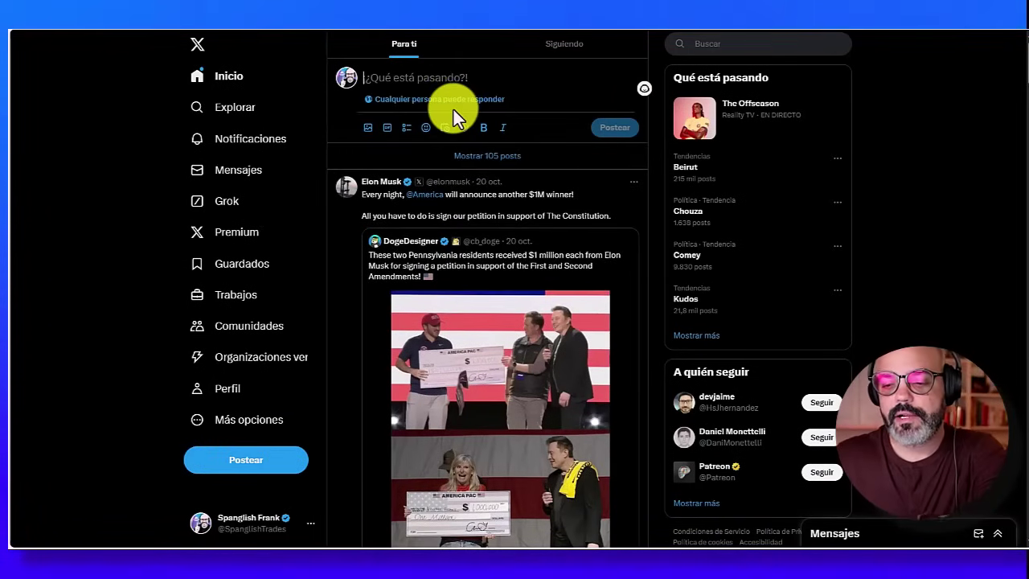
key(ctrl+v)
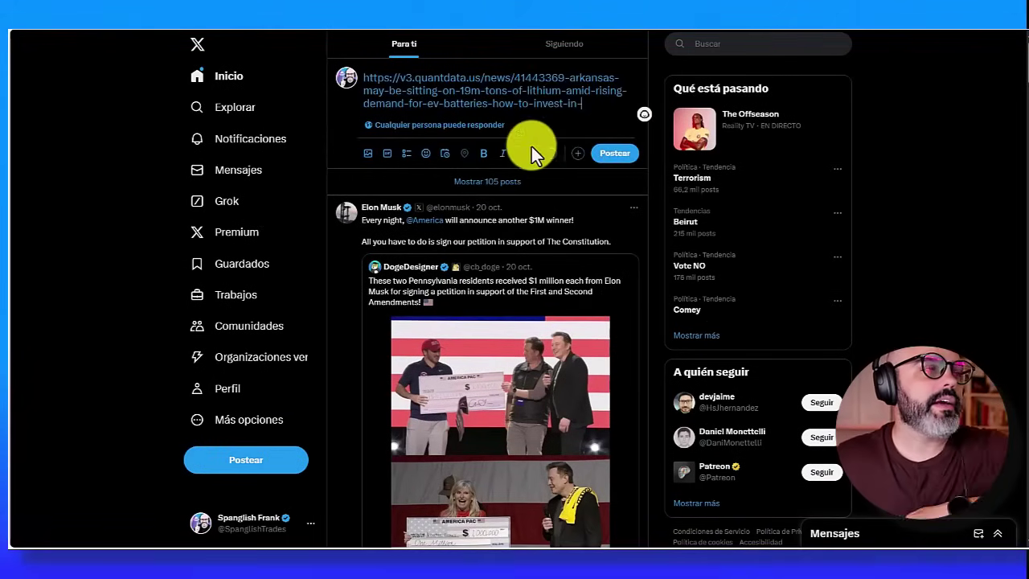
click(611, 153)
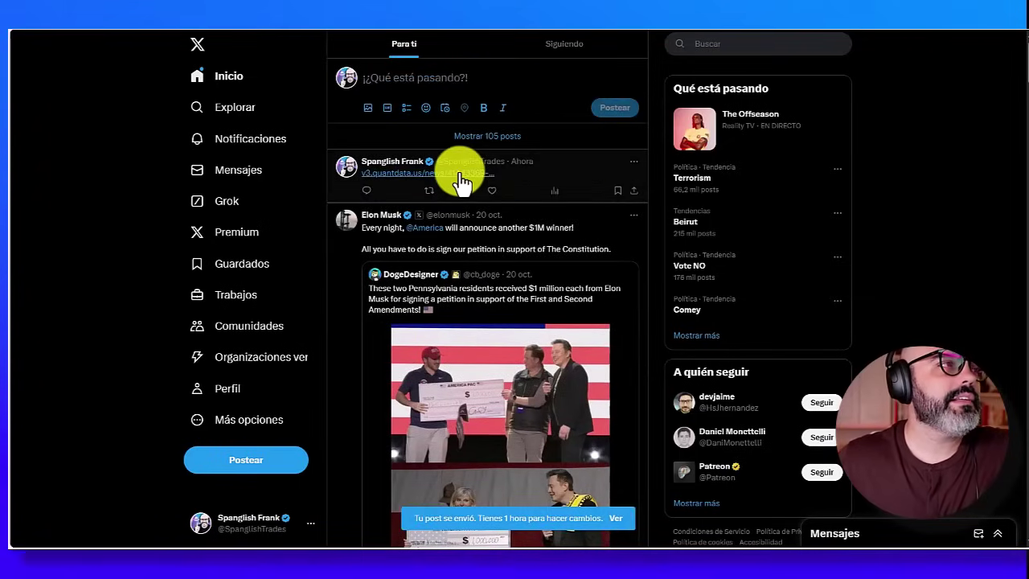
click(462, 181)
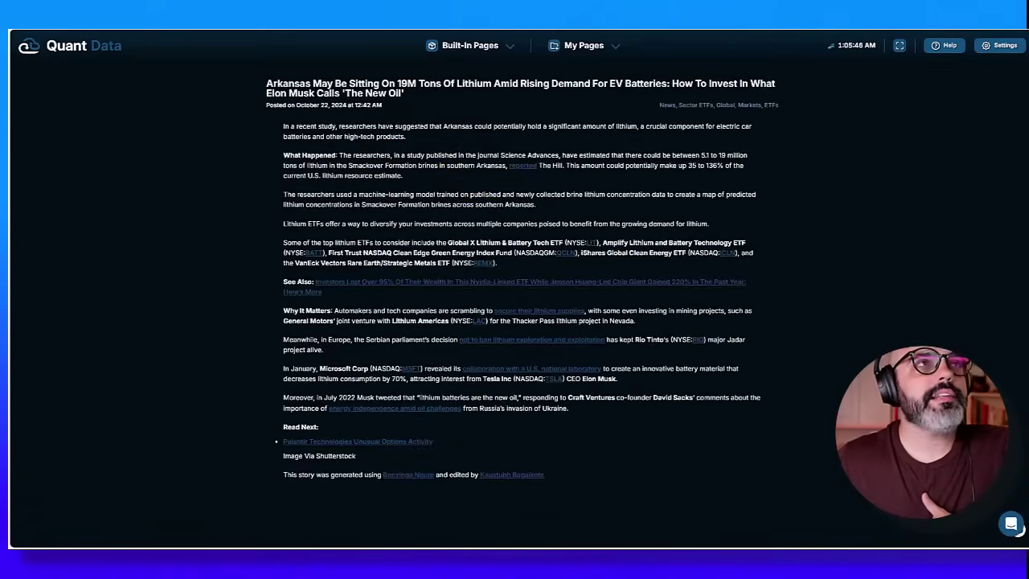
key(ctrl+w)
Step: Delete the post with the article link from X and switch back to the Quant Data news page
click(634, 171)
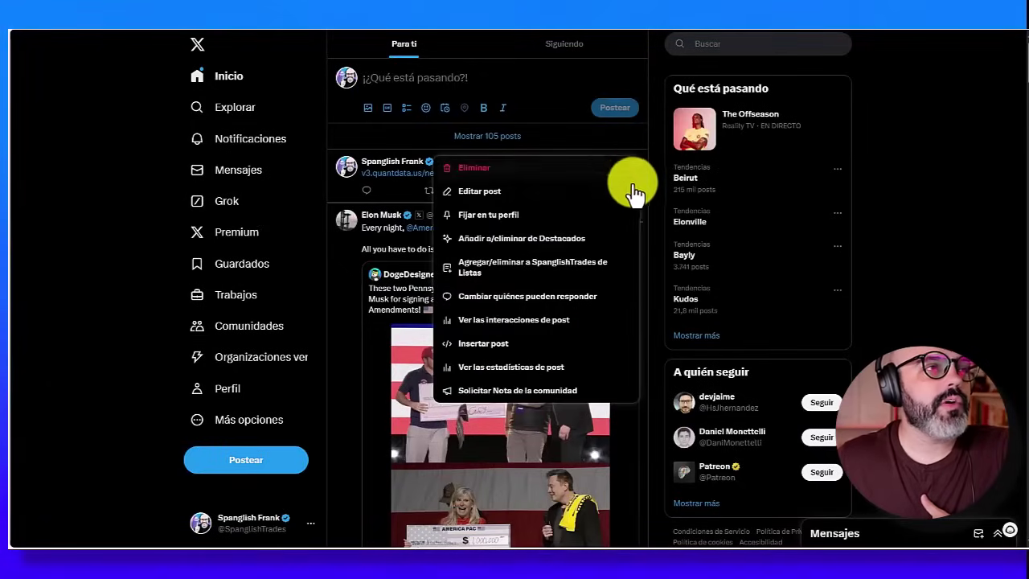
click(468, 169)
click(547, 314)
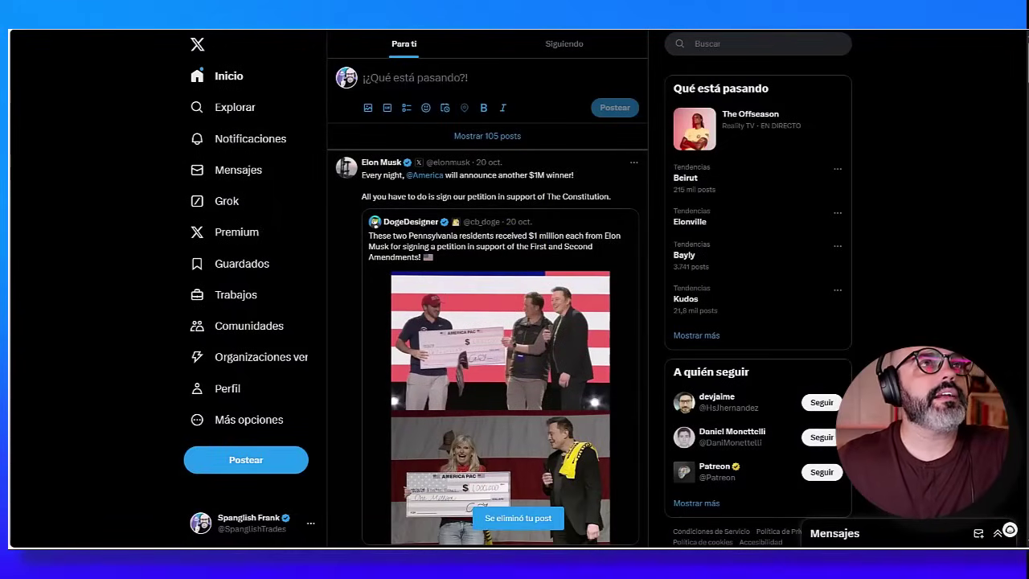
key(ctrl+Tab)
key(ctrl+Tab)
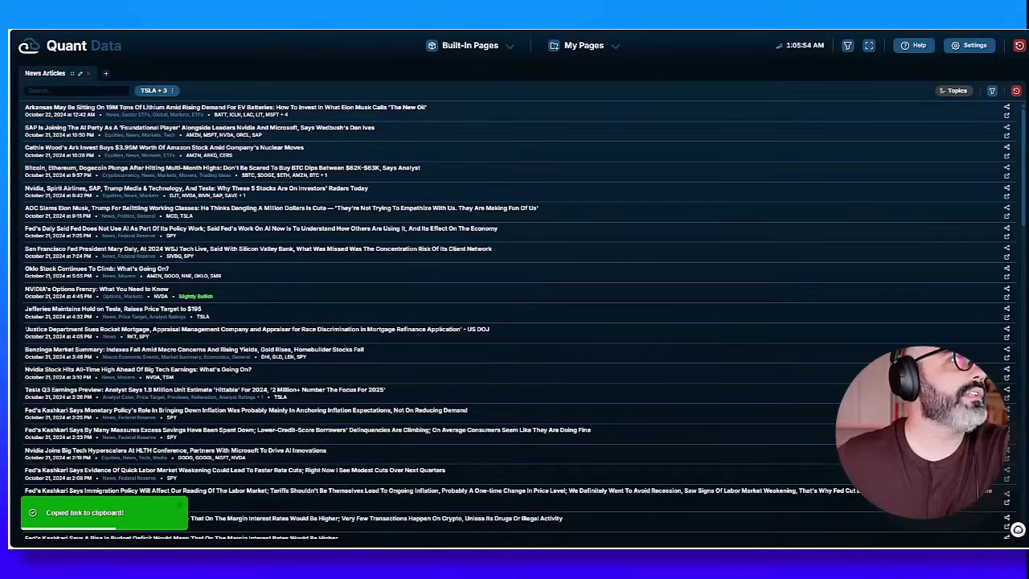
Step: Clear all ticker filters from the news and restore the News Articles tool to its place in the dashboard layout
click(170, 91)
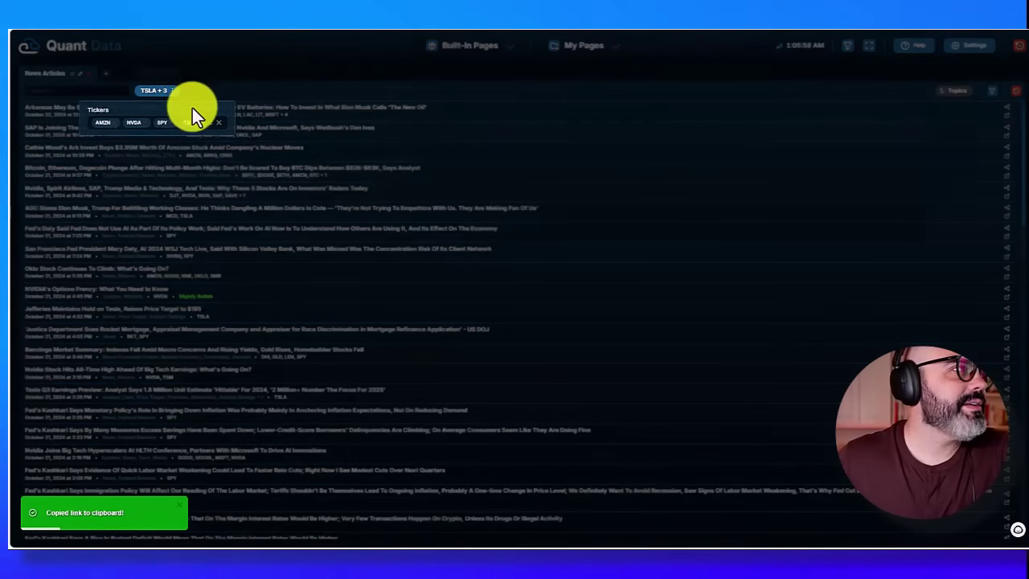
click(218, 125)
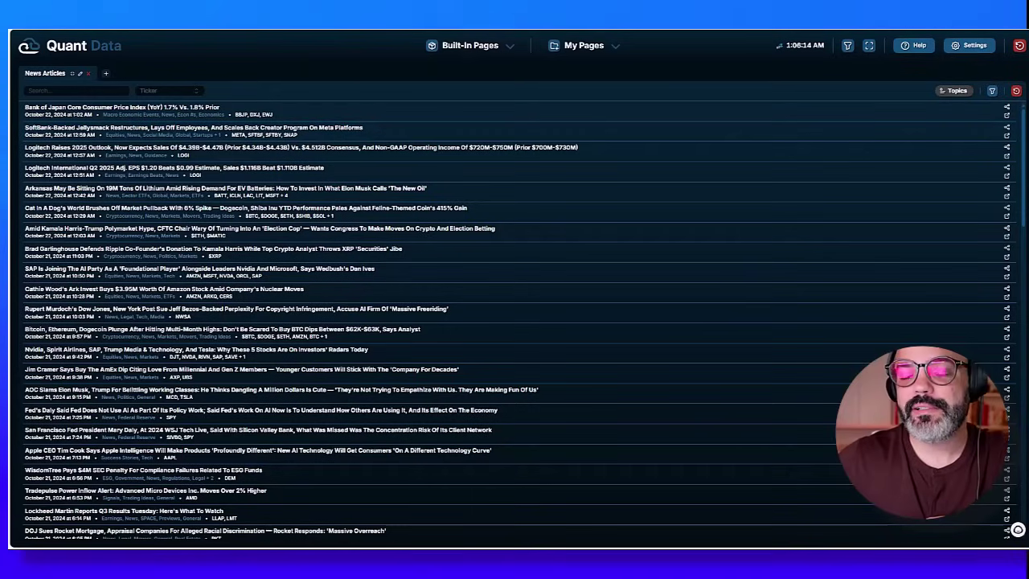
click(72, 74)
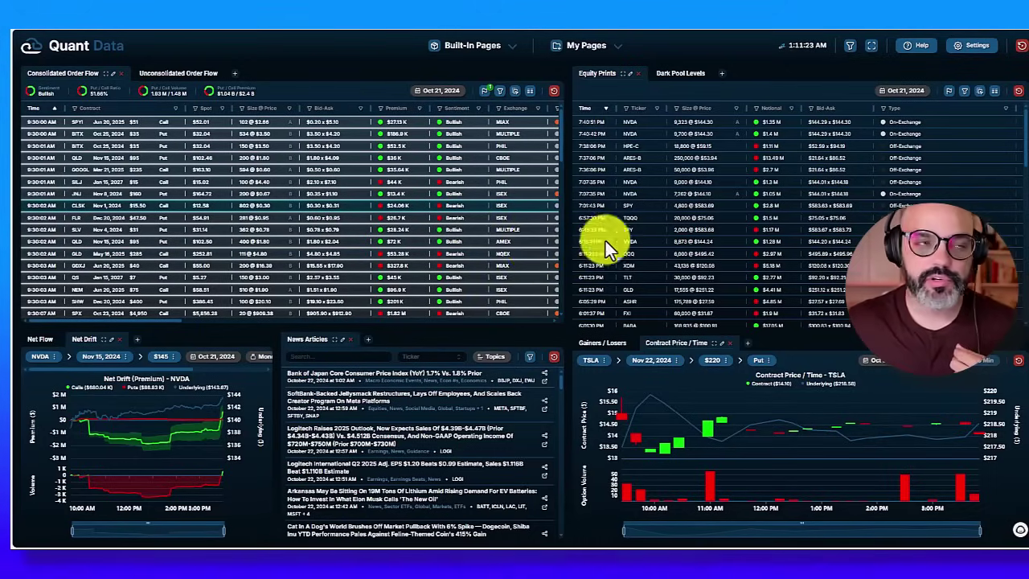
Step: Open the built-in Exposure page and view SPY's net gamma exposure by expiration, returning to the by-strike chart
click(486, 46)
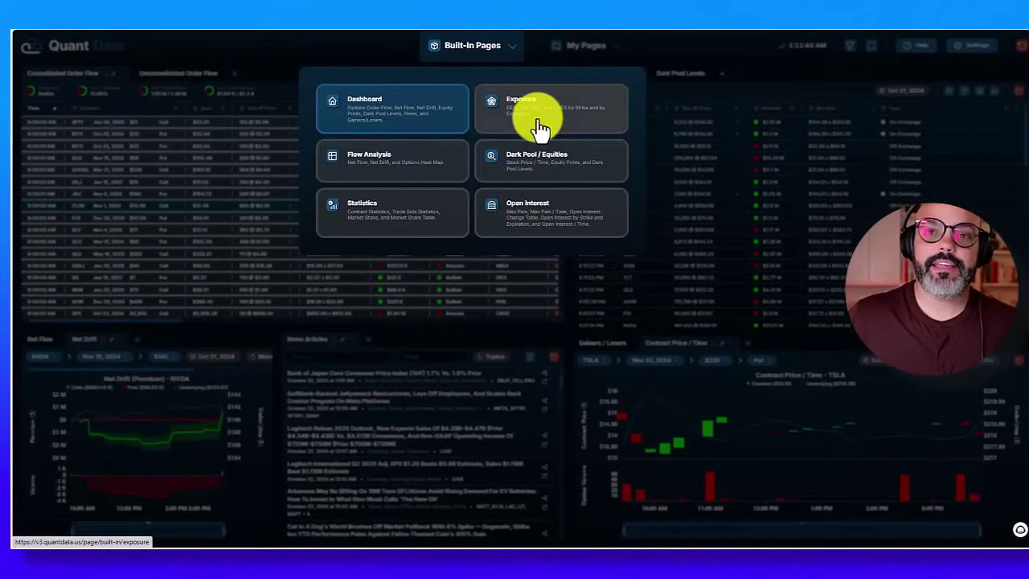
click(540, 128)
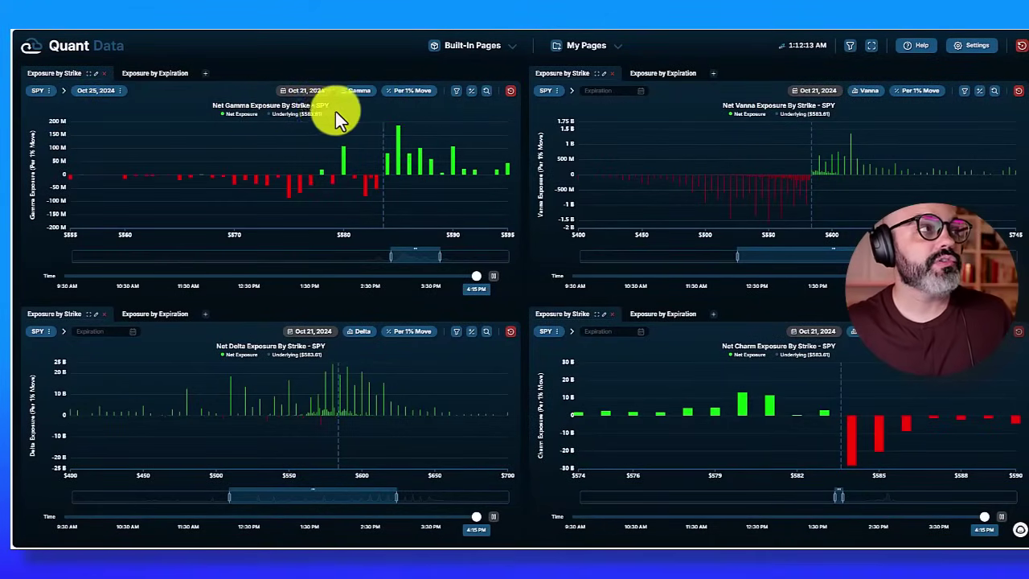
click(149, 73)
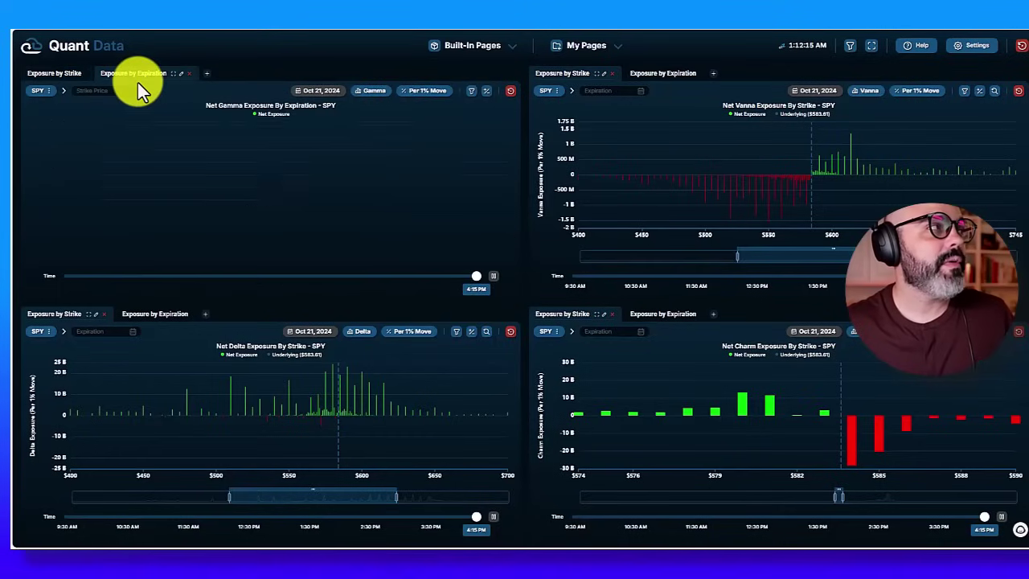
click(60, 74)
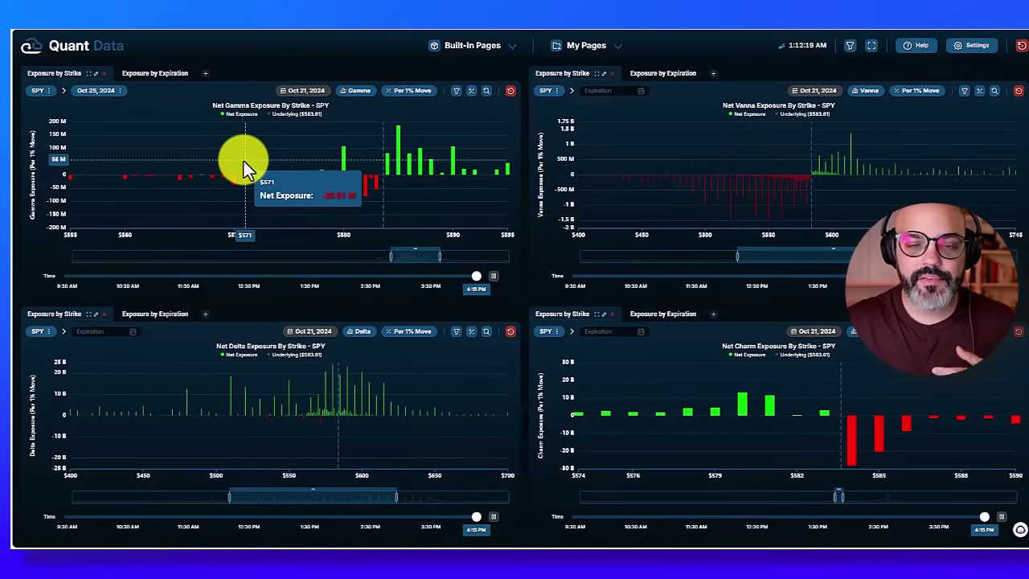
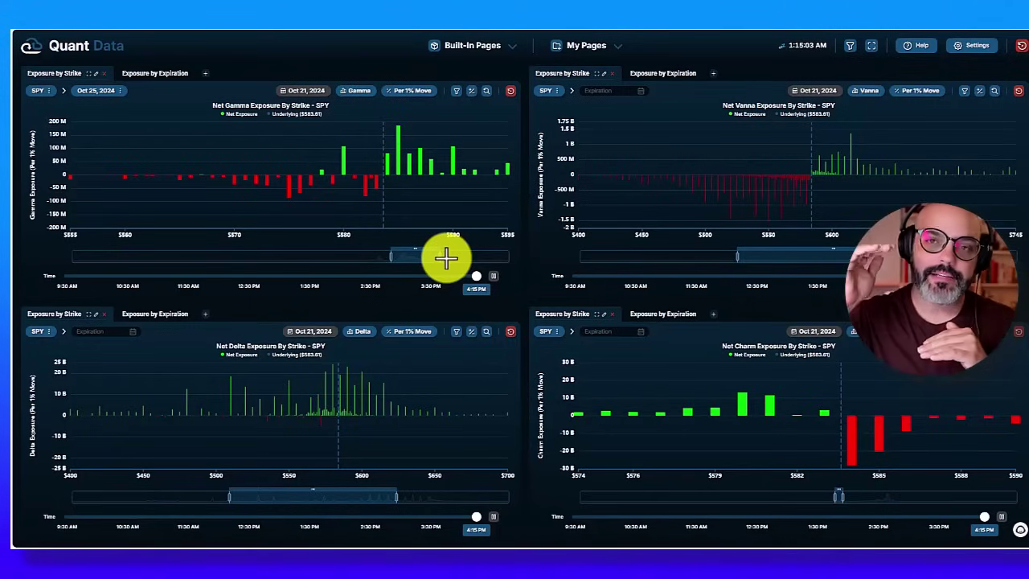
Step: Open the built-in Flow Analysis page
click(498, 45)
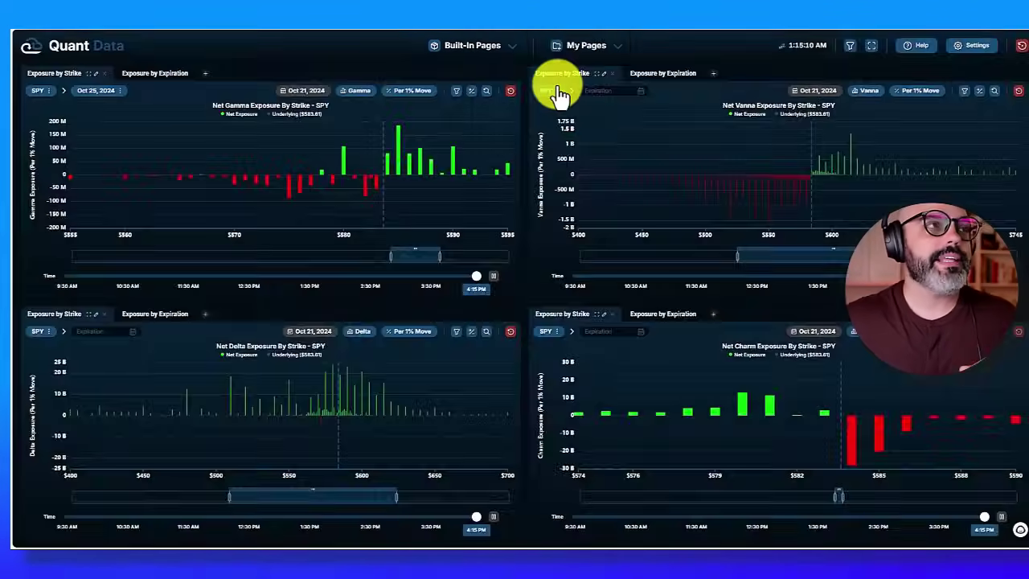
mouse_move(479, 49)
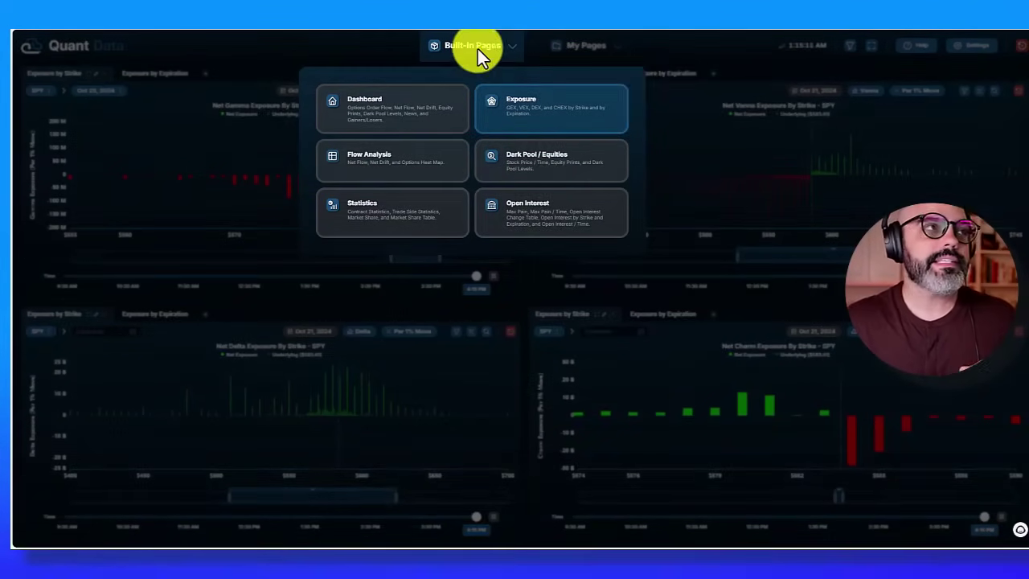
click(404, 180)
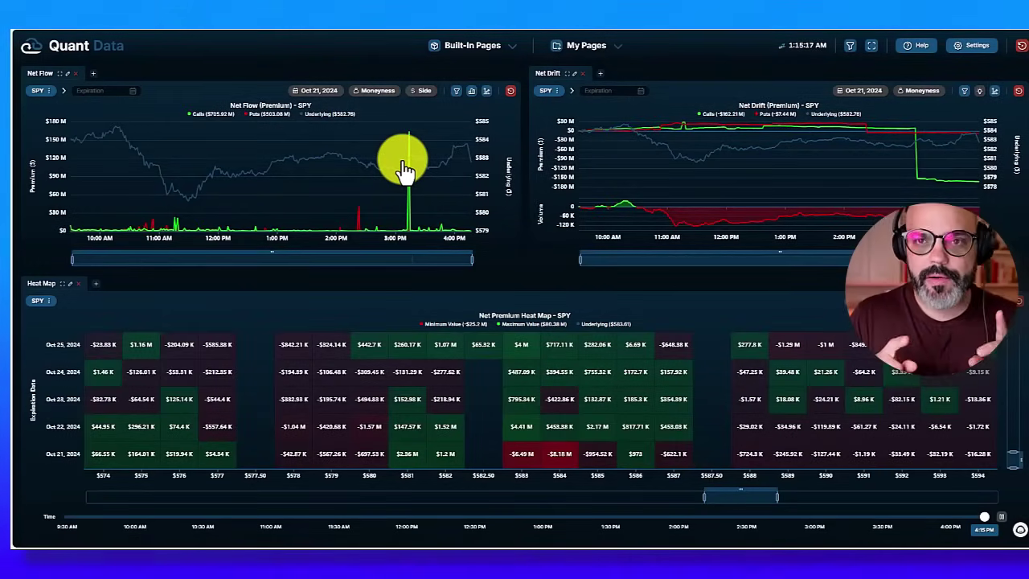
Step: Set the heat map's ticker to NVDA and look through the available heat map metrics
mouse_move(430, 140)
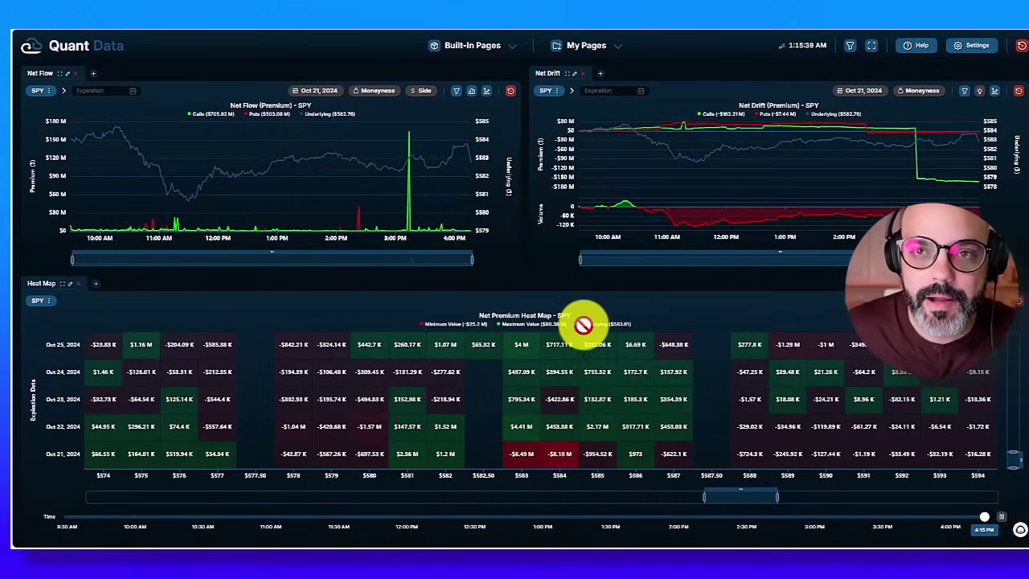
click(39, 303)
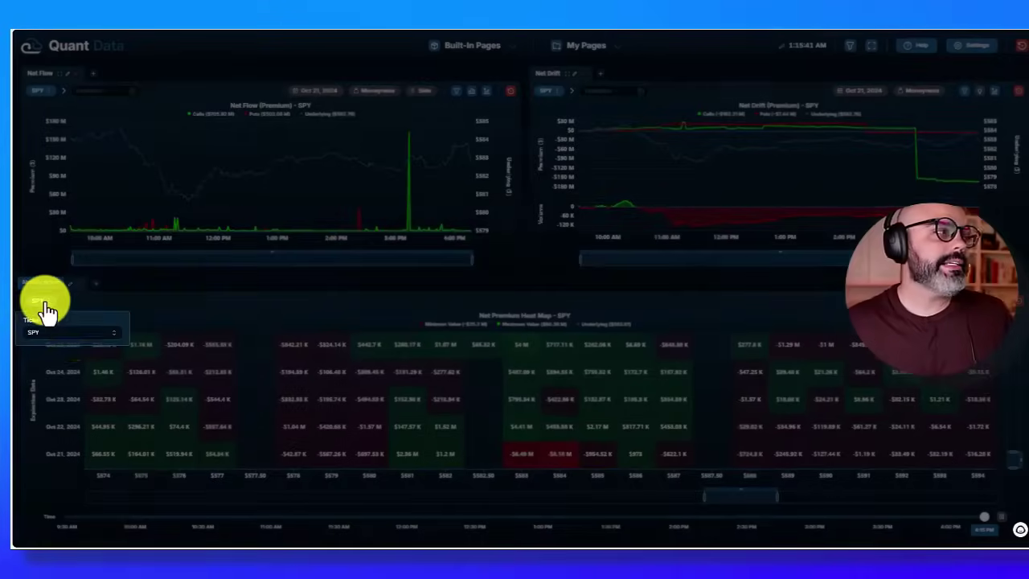
drag(73, 333, 23, 328)
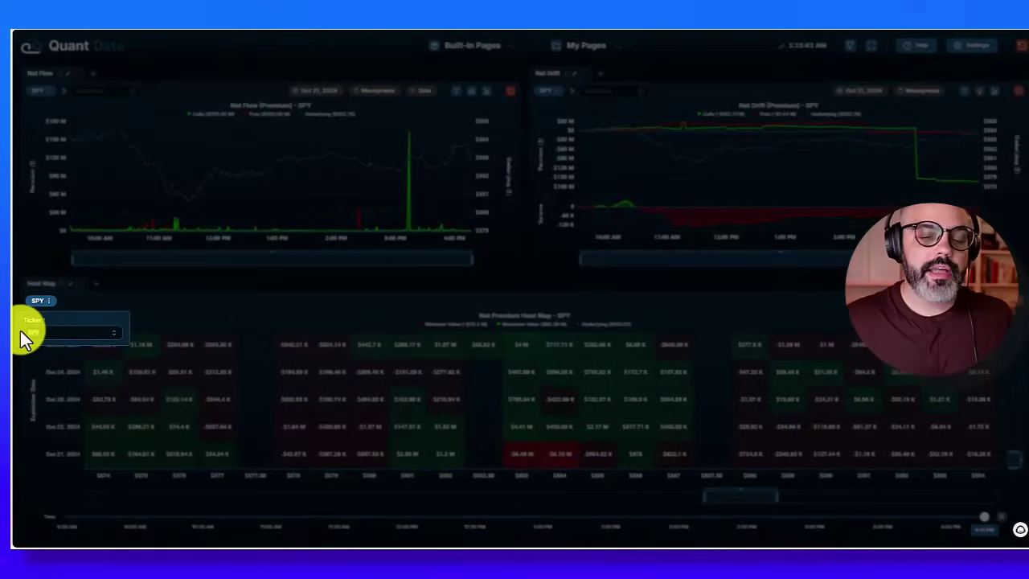
text(NVDA)
key(Return)
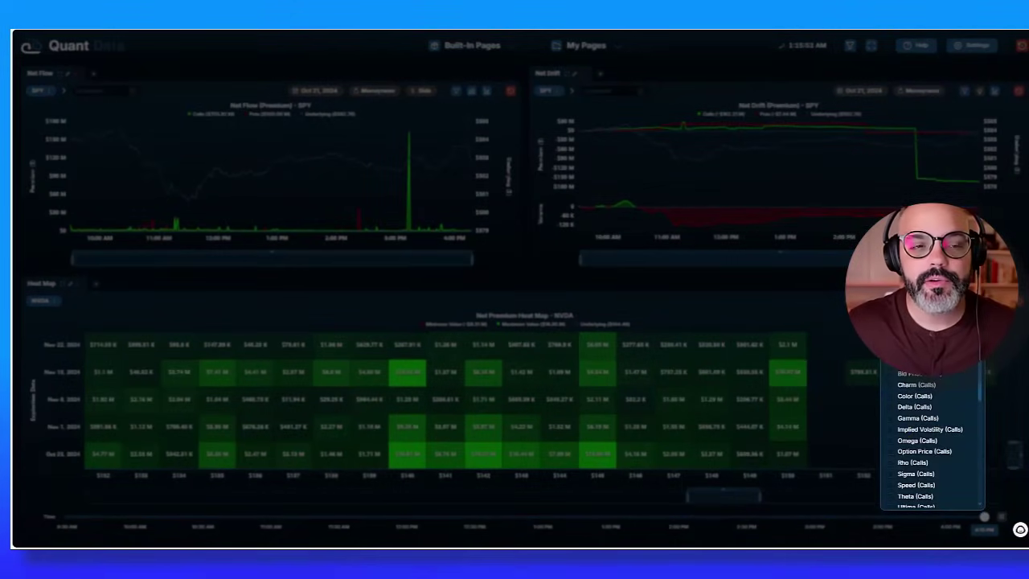
scroll(912, 431, down, 5)
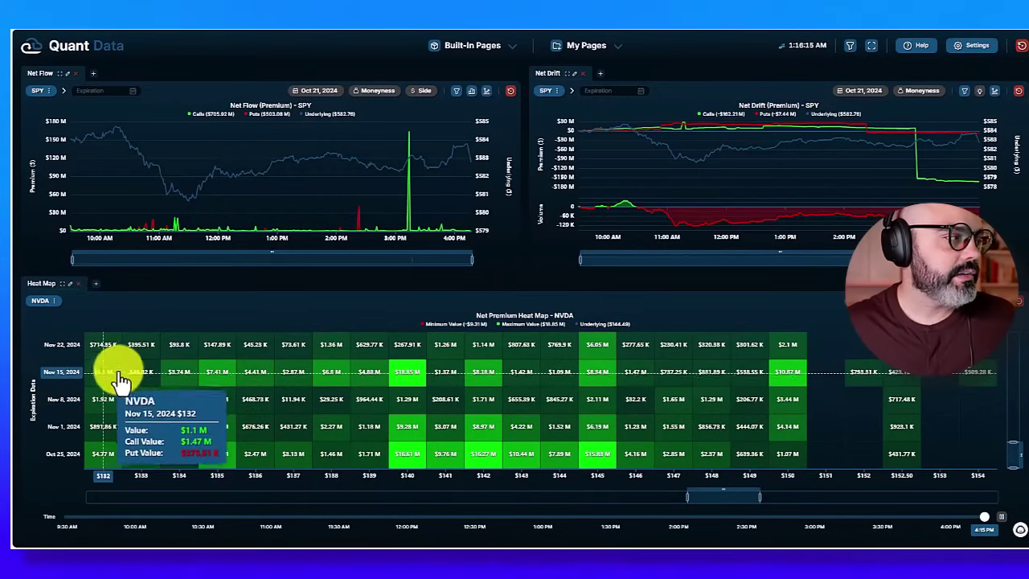
Step: Narrow the NVDA heat map to strikes $131 to $142 and expirations Nov 8 to Nov 29, 2024
scroll(322, 375, down, 3)
scroll(321, 398, down, 2)
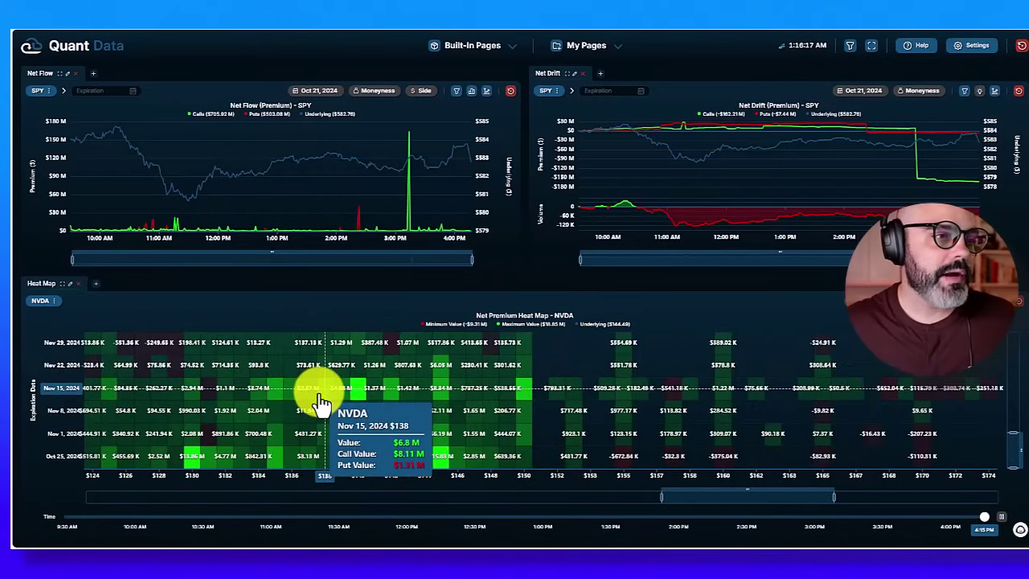
scroll(321, 398, up, 5)
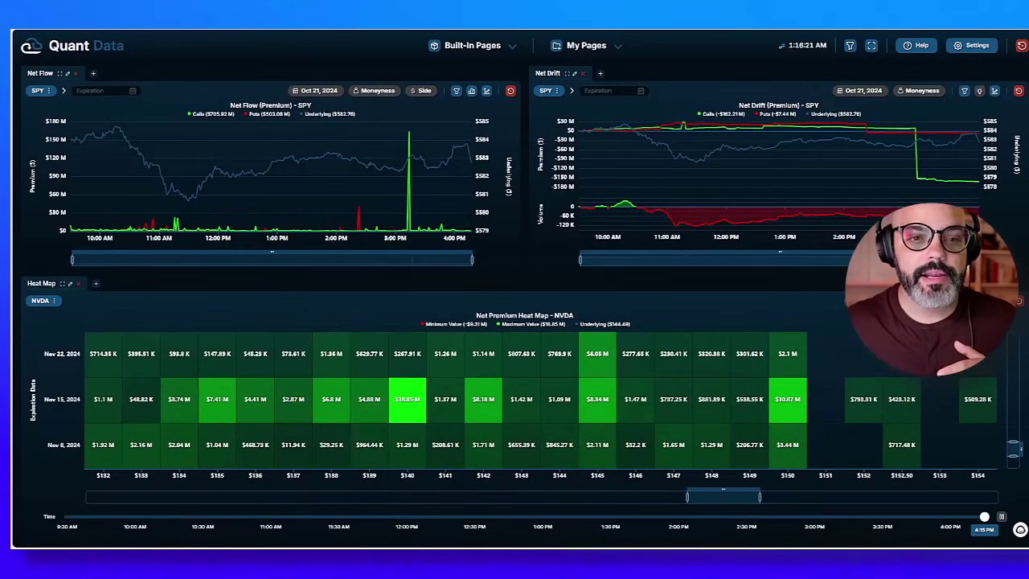
mouse_move(1004, 436)
mouse_down()
mouse_move(1011, 388)
mouse_move(1012, 440)
mouse_move(1009, 432)
mouse_up()
drag(758, 495, 721, 496)
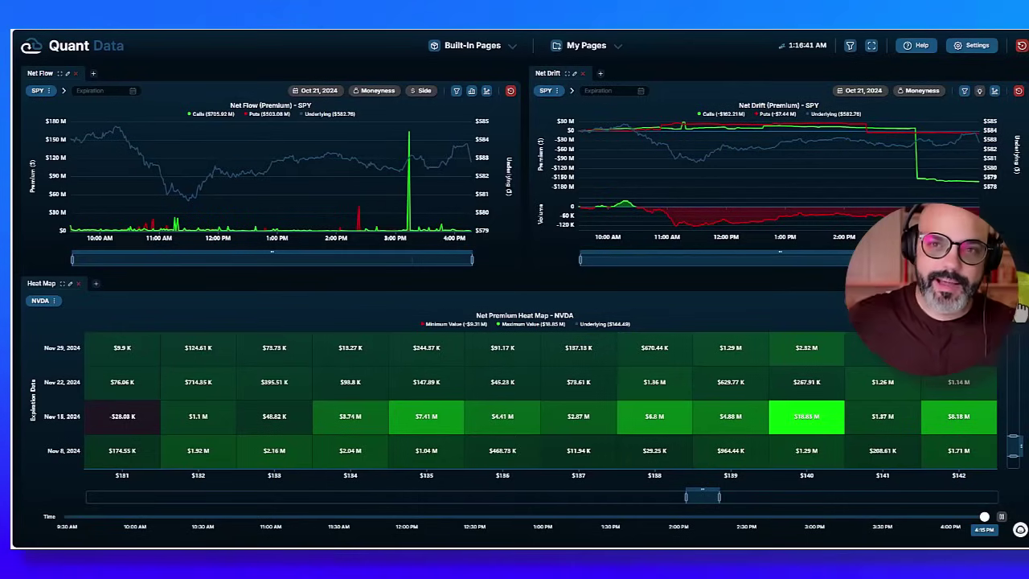
Step: Examine the net premium chart and cell trades for NVDA's Nov 15, 2024 $140 heat map cell, and close its details
mouse_move(837, 353)
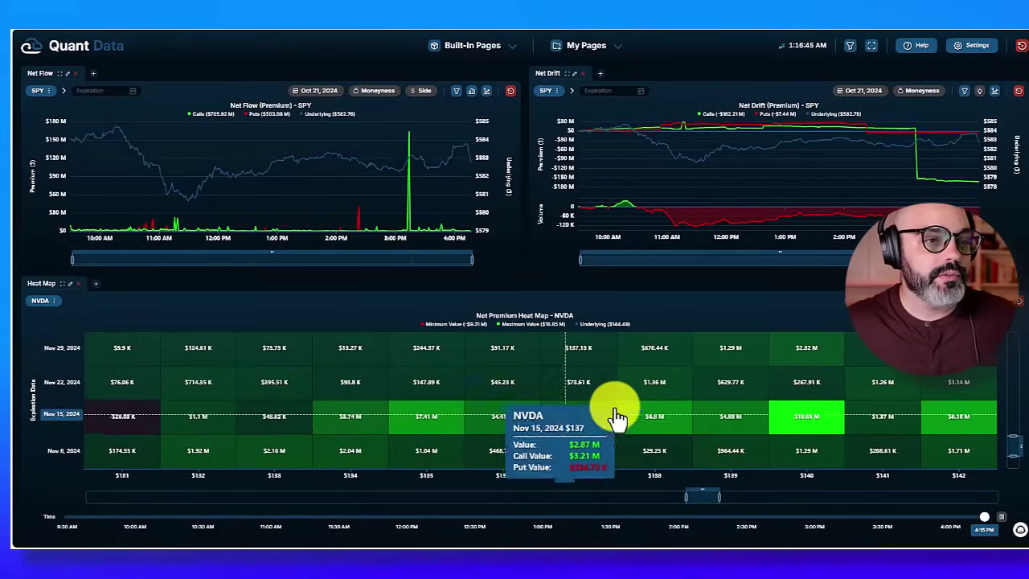
mouse_move(808, 430)
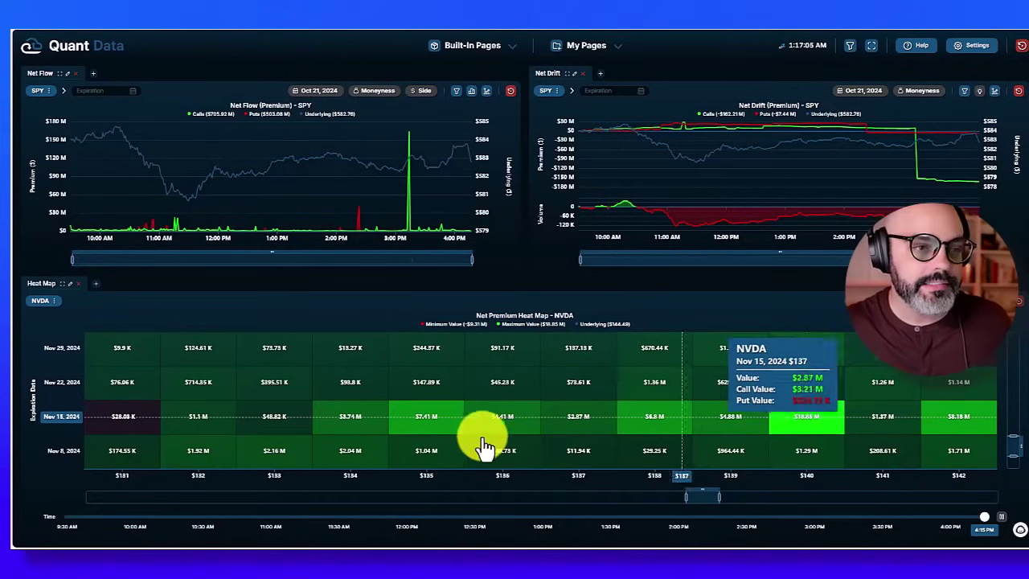
click(800, 422)
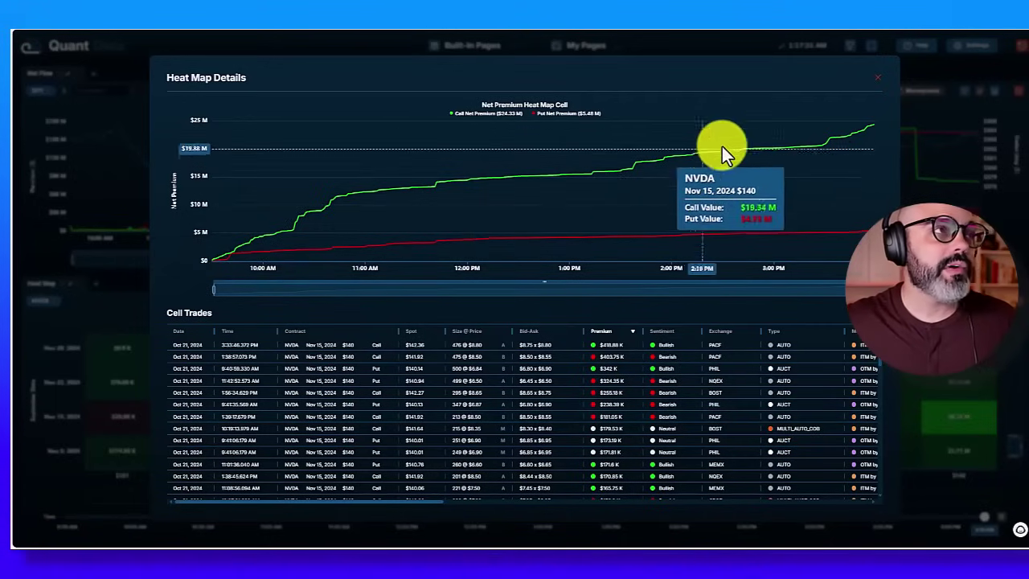
scroll(406, 441, down, 10)
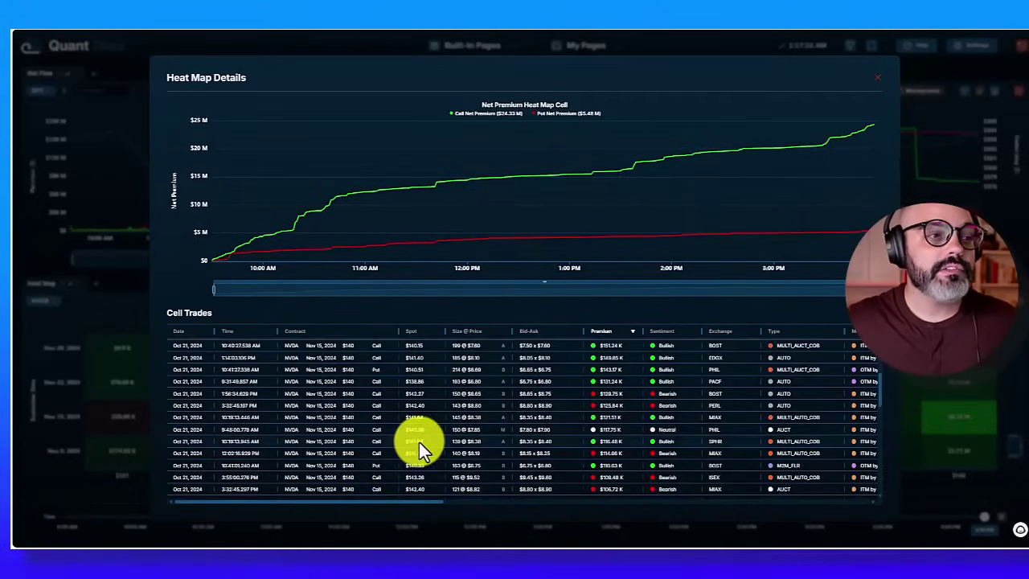
scroll(422, 443, up, 10)
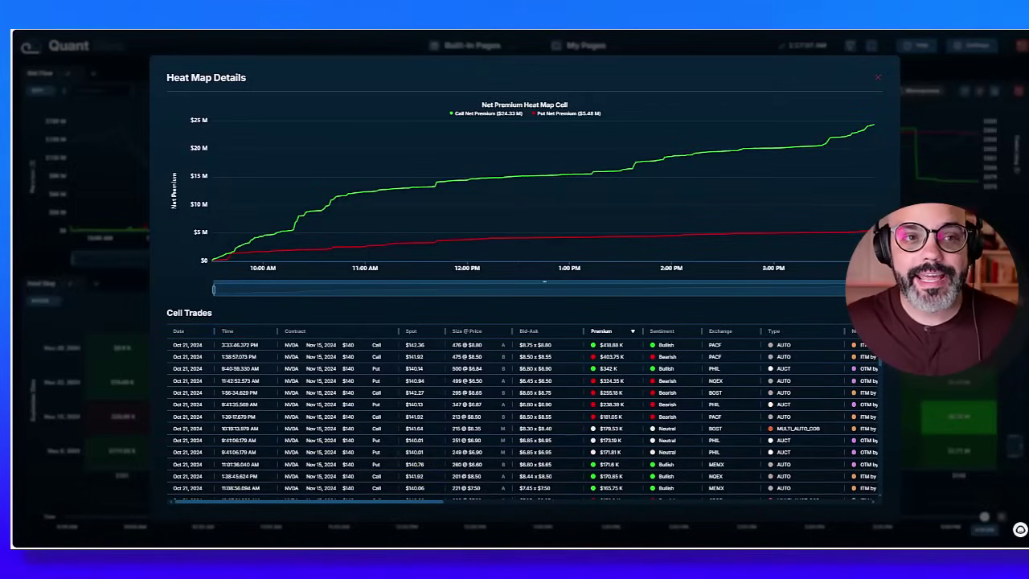
key(Escape)
Step: Open the built-in Dark Pool / Equities page
mouse_move(809, 437)
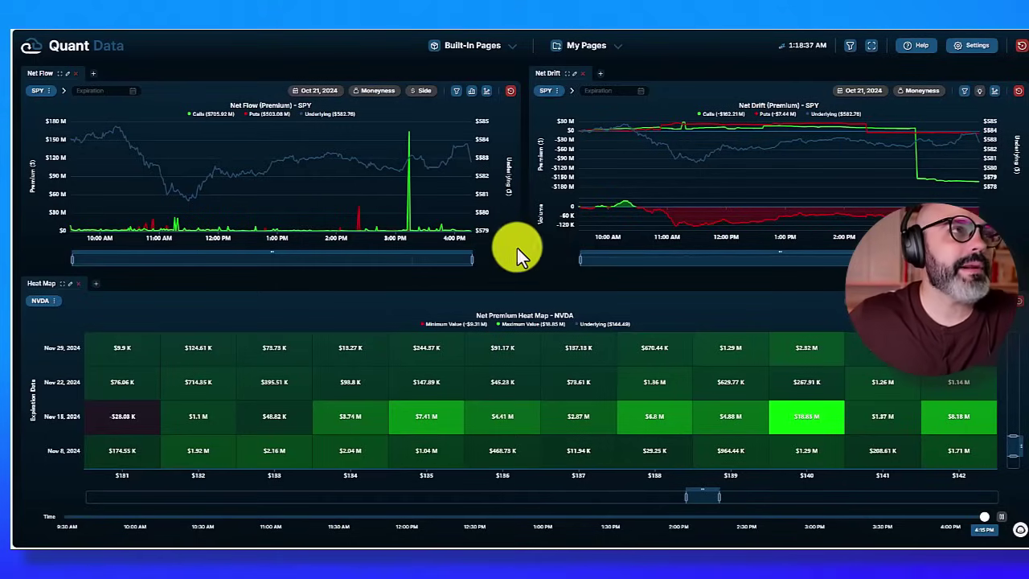
click(471, 43)
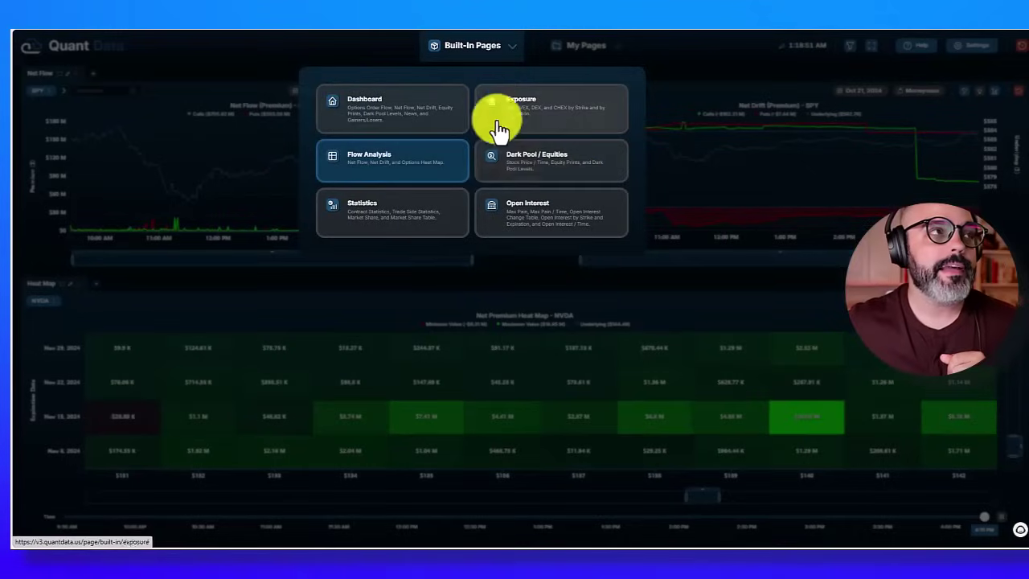
click(511, 168)
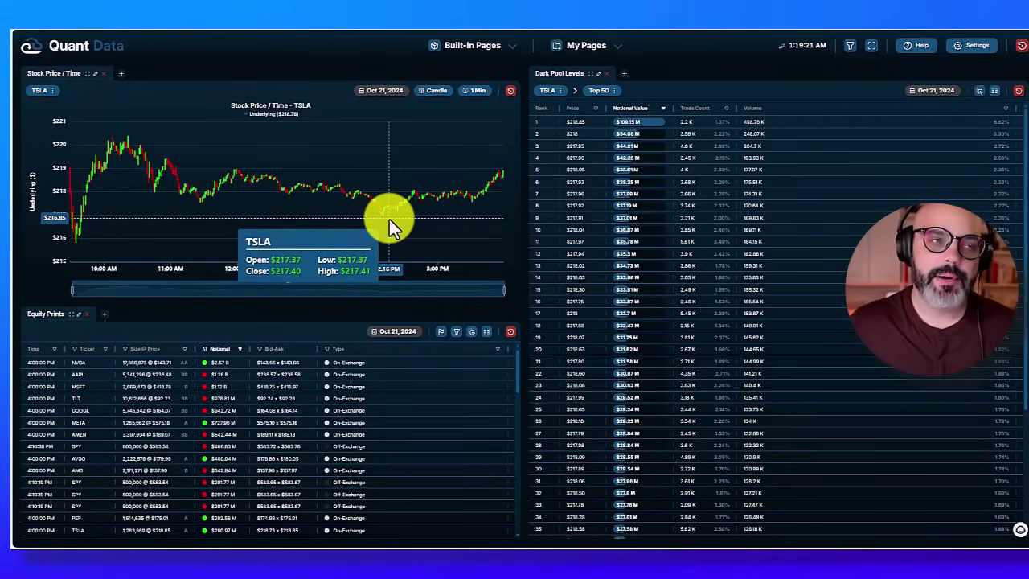
Step: Open the built-in Open Interest page and close the list of built-in pages
click(483, 47)
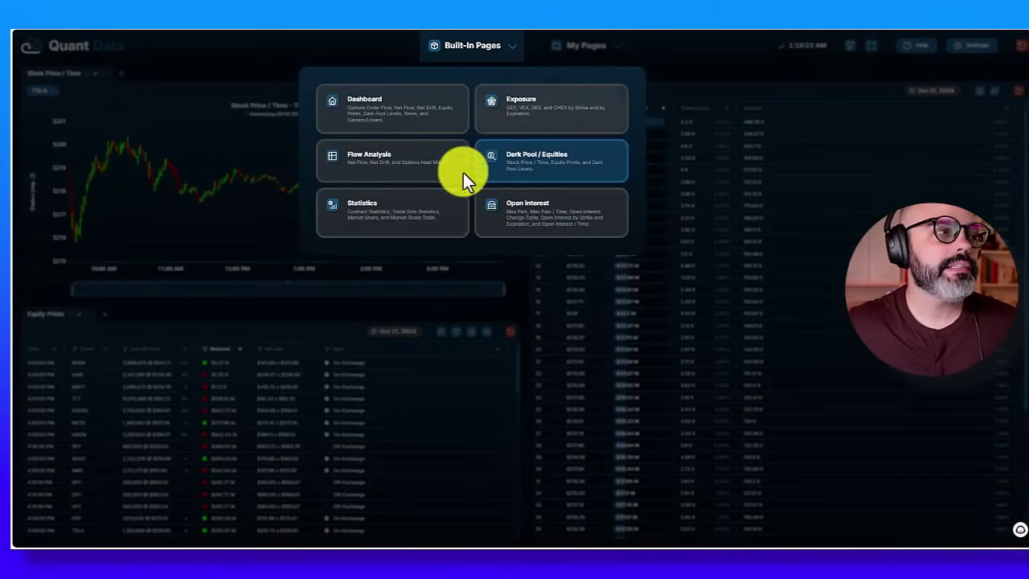
click(515, 229)
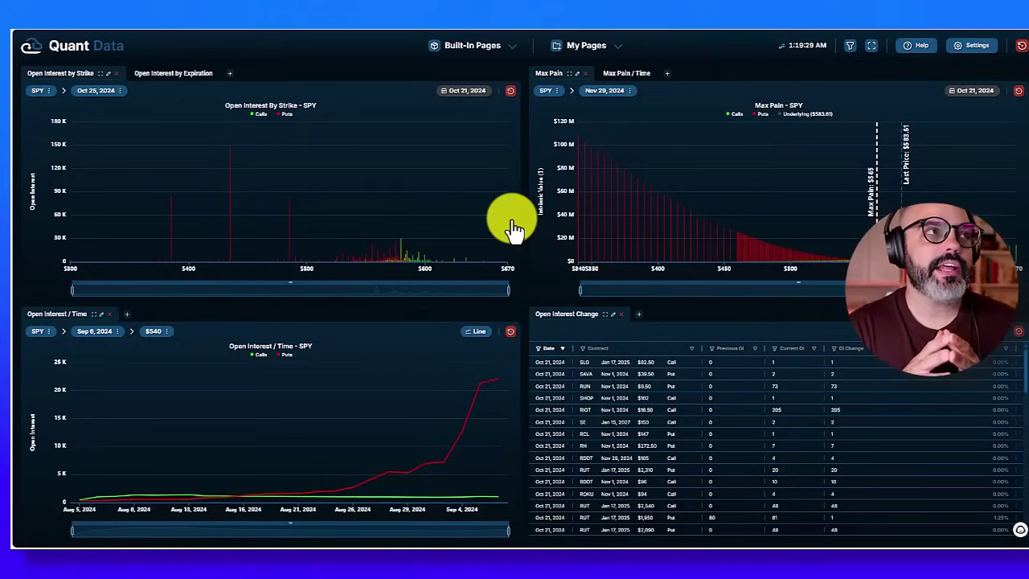
click(467, 49)
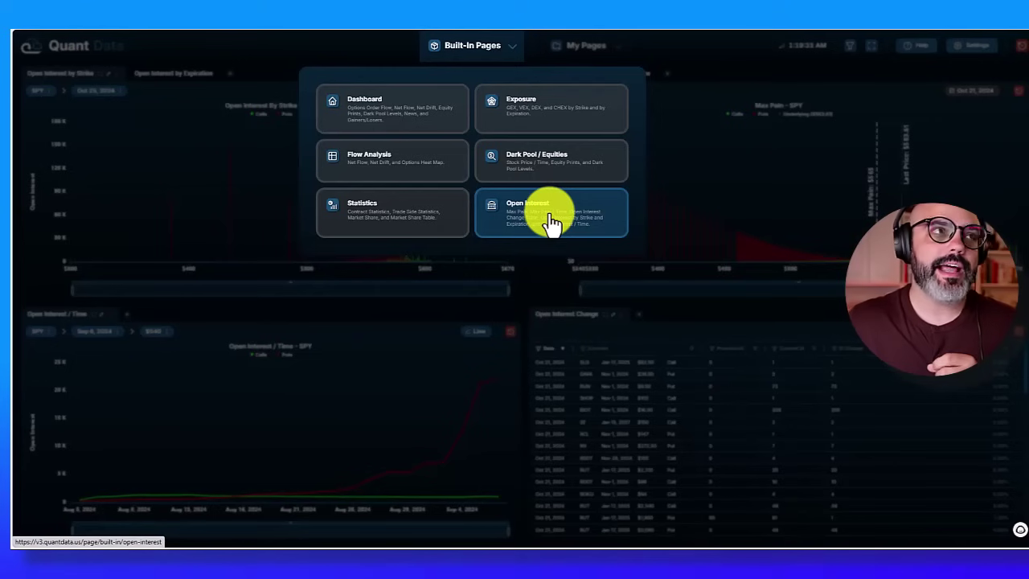
click(236, 194)
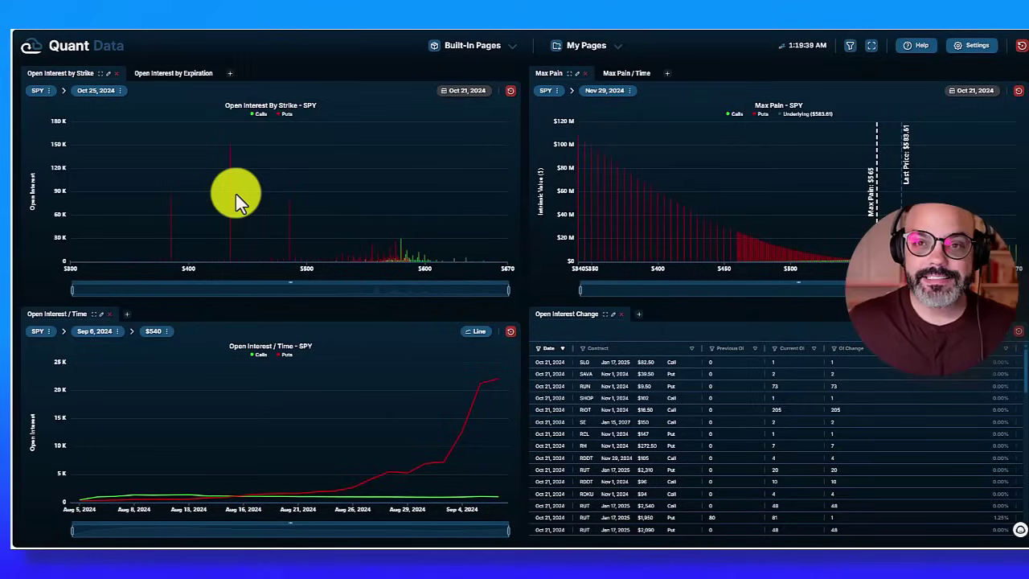
Step: Set SPY's expiration to Nov 15, 2024 for Open Interest by Strike and to Nov 8, 2024 for Max Pain
click(92, 91)
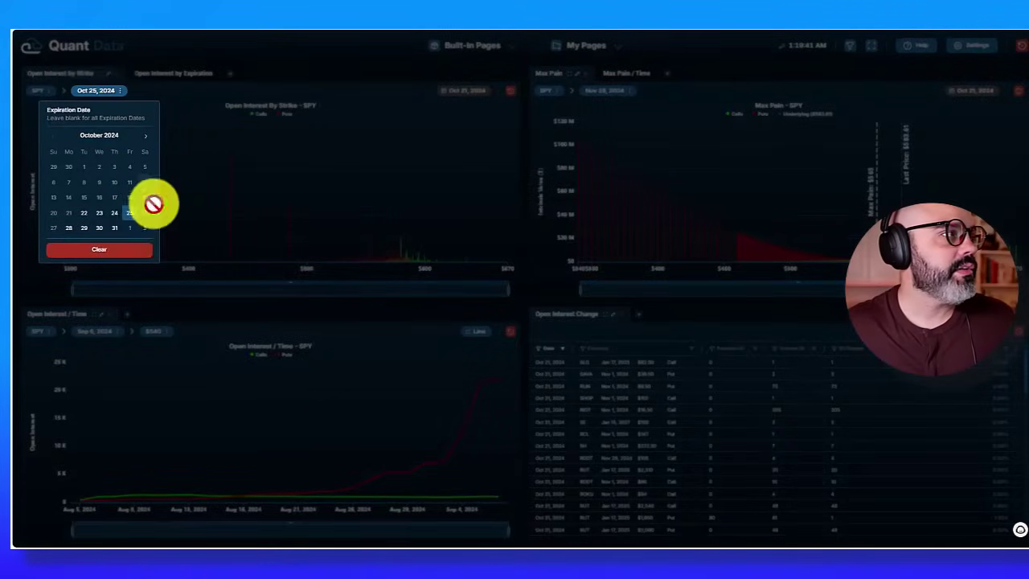
click(142, 137)
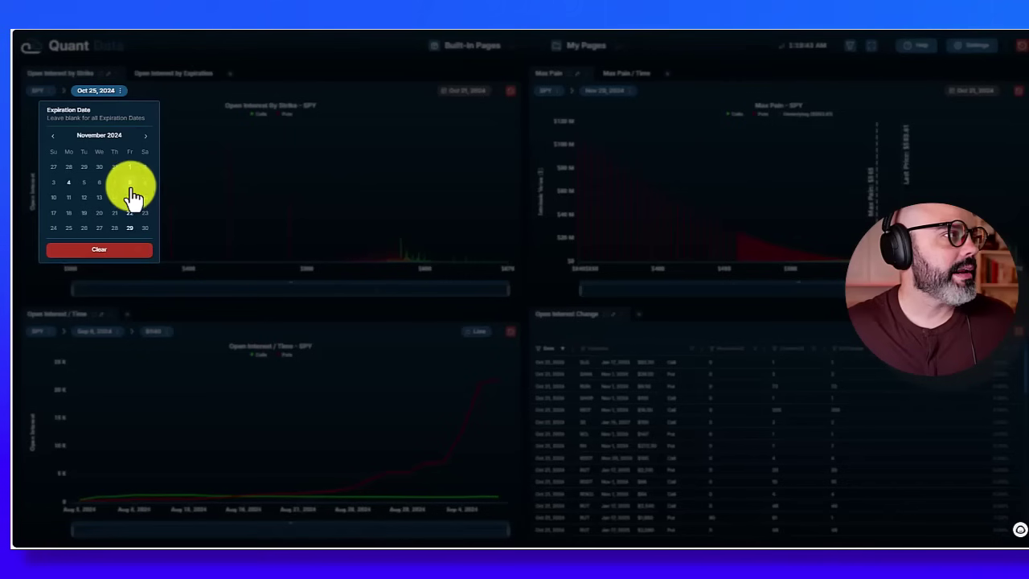
click(130, 197)
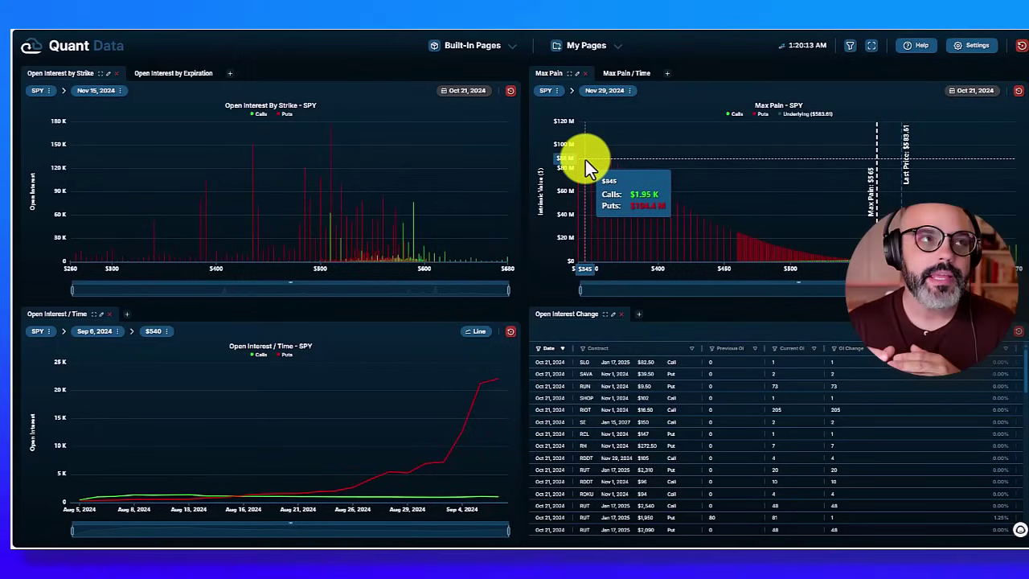
click(621, 93)
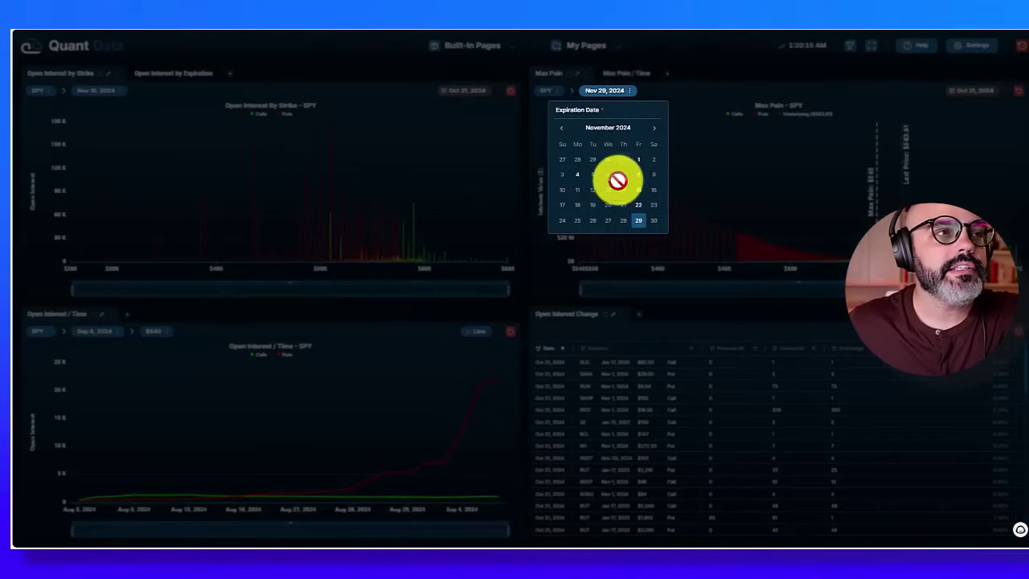
click(639, 174)
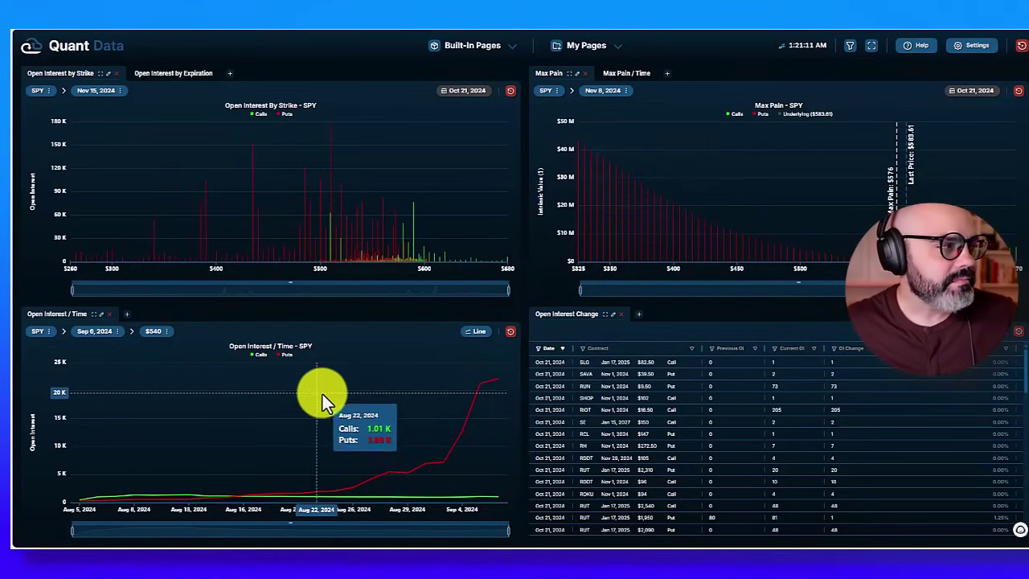
Step: Enlarge the SPY Open Interest / Time chart and set it to the Nov 15, 2024 expiration and $549 strike
click(94, 315)
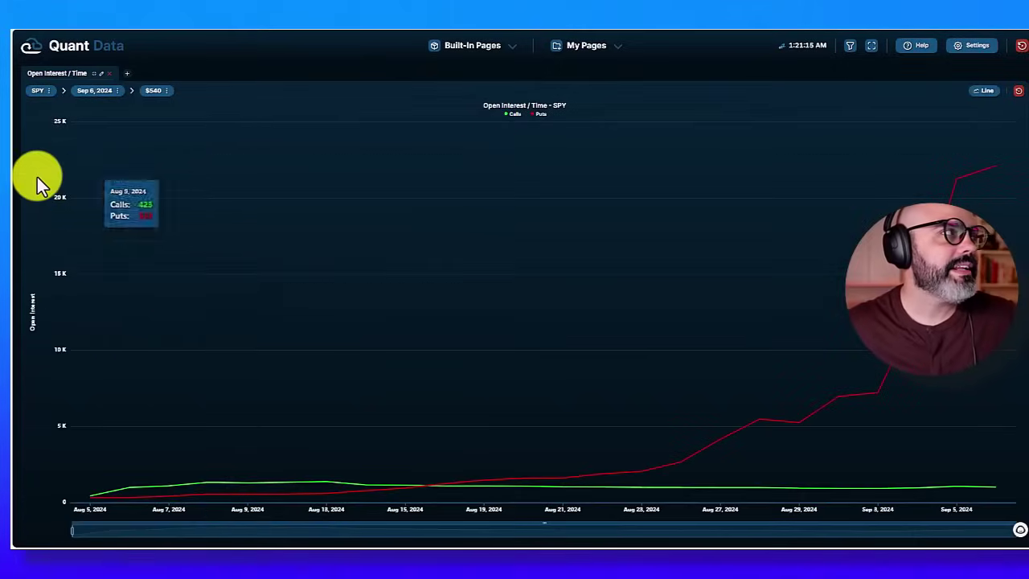
click(80, 90)
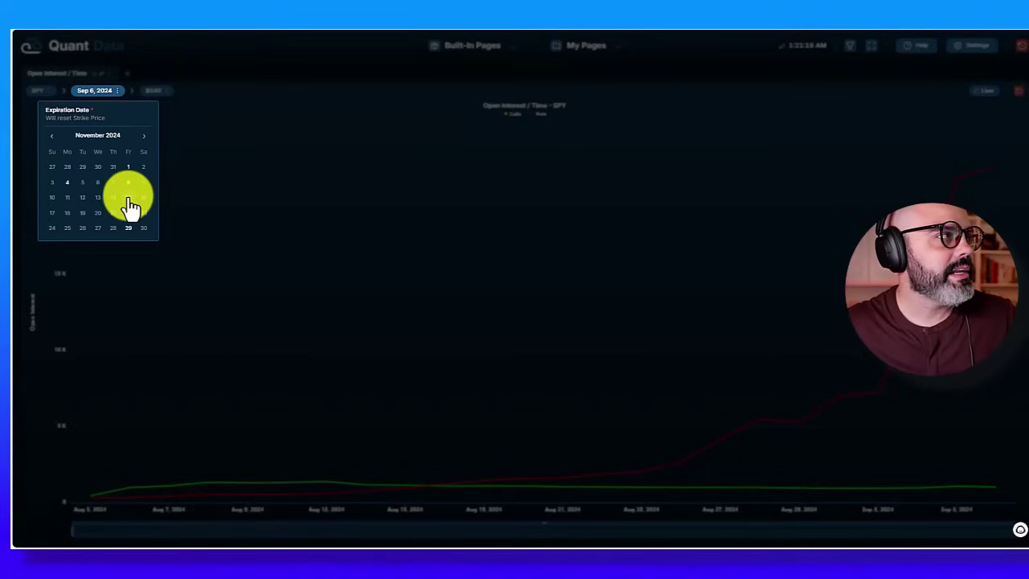
click(128, 197)
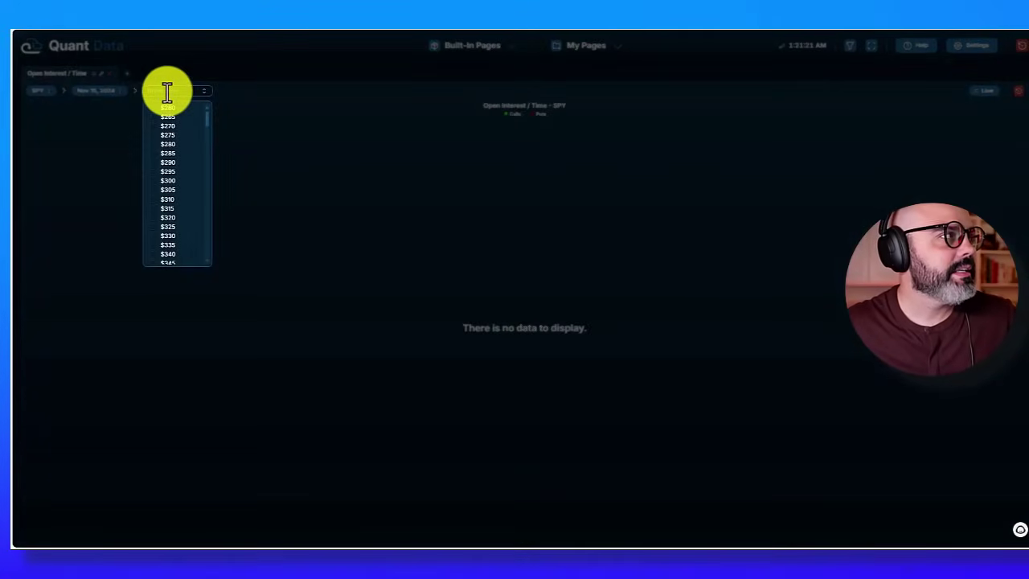
scroll(167, 201, down, 5)
scroll(169, 202, down, 6)
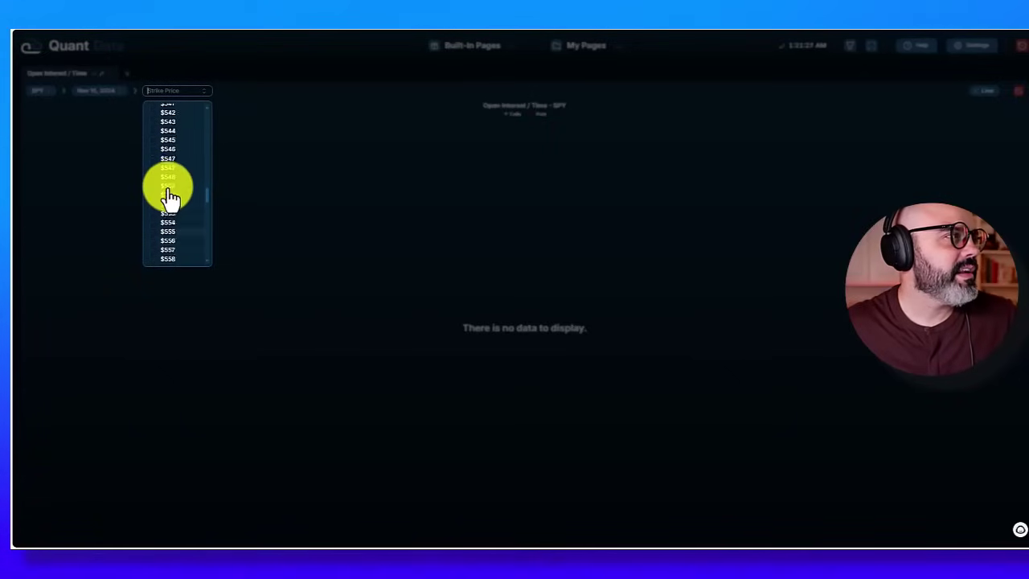
click(157, 196)
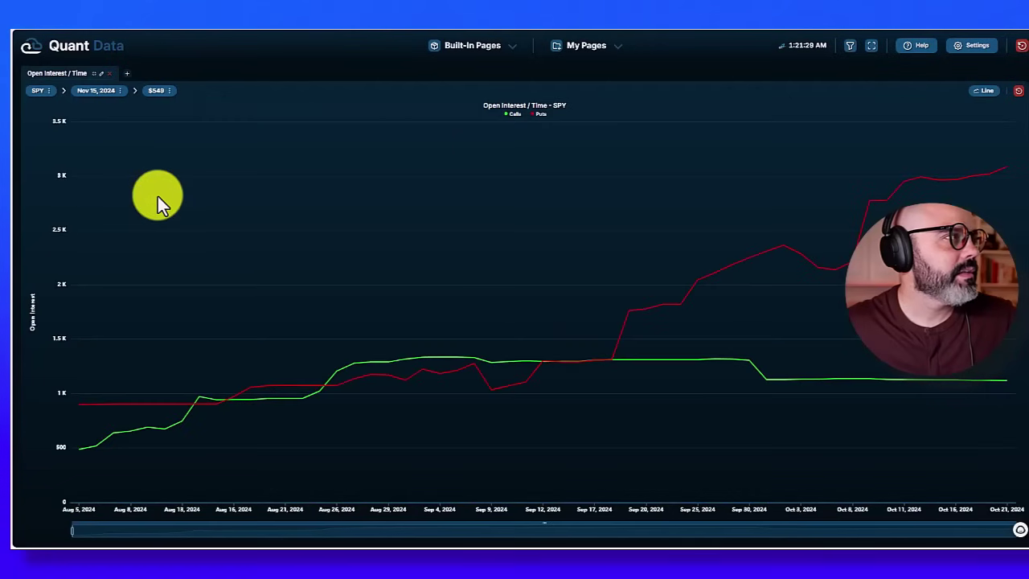
mouse_move(262, 203)
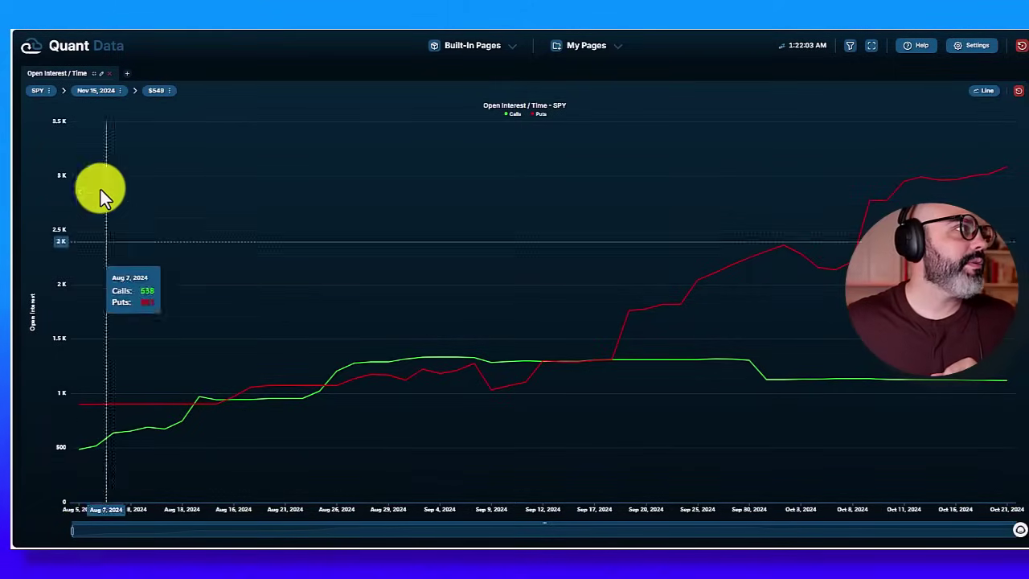
Step: Set the Open Interest / Time chart to NVDA with the Oct 25, 2024 expiration and $145 strike
click(41, 92)
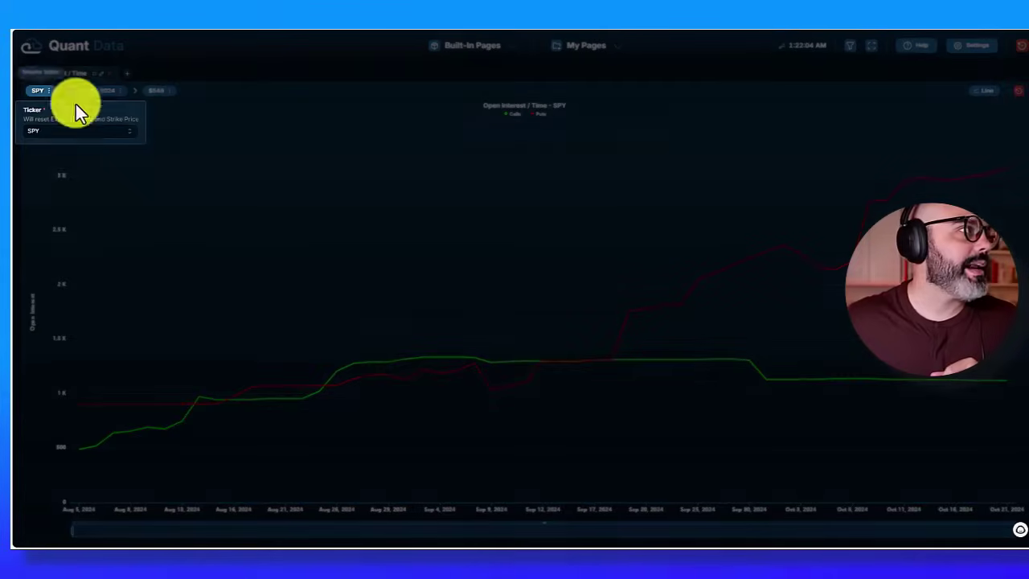
click(17, 131)
text(NVDA)
key(Return)
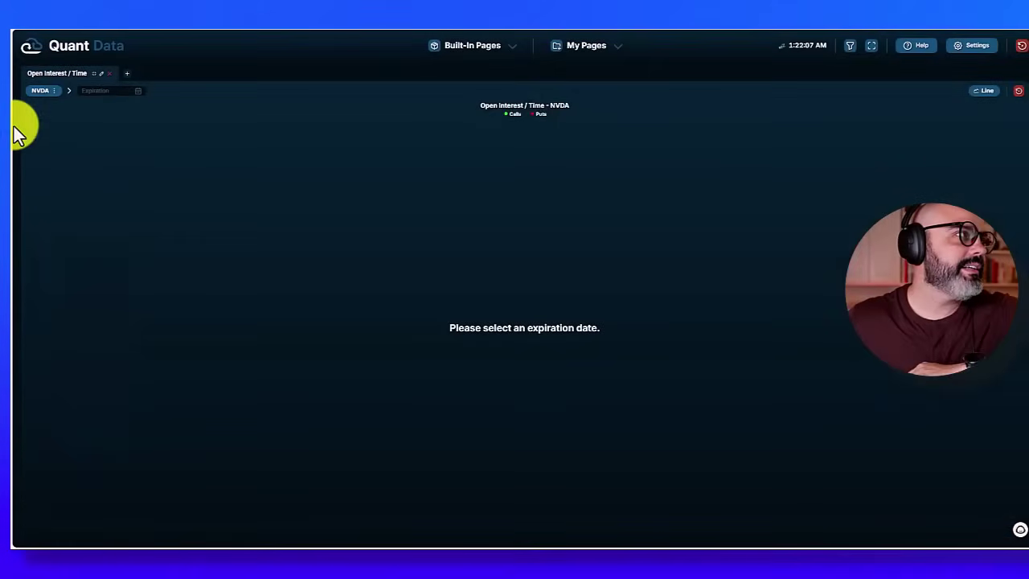
click(102, 91)
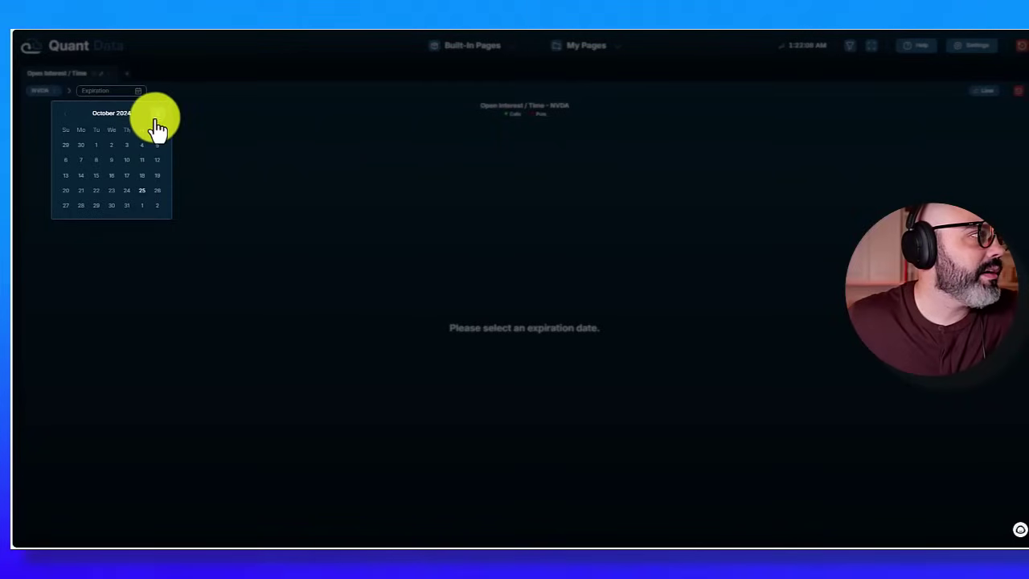
click(141, 193)
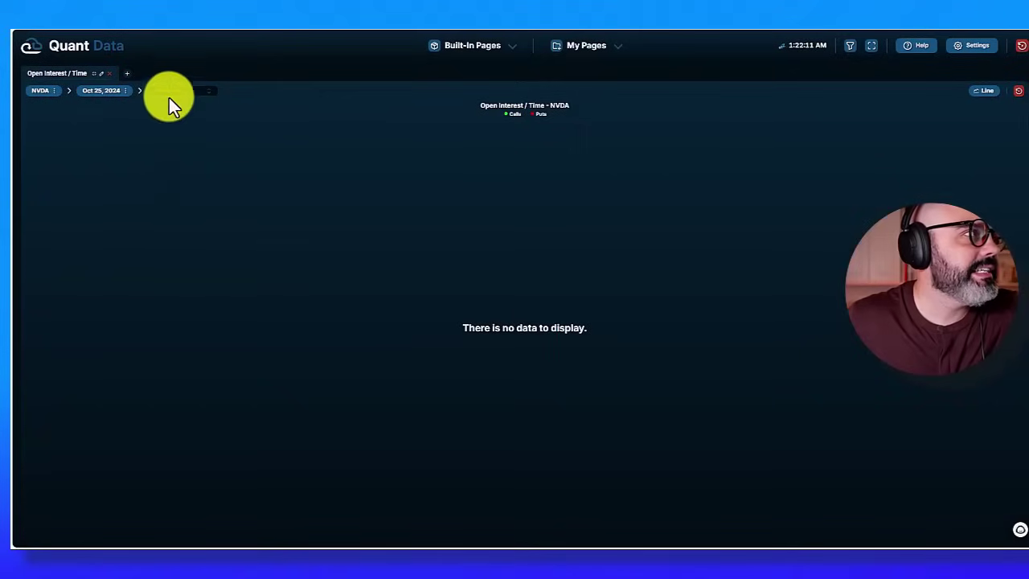
click(169, 92)
scroll(184, 197, down, 5)
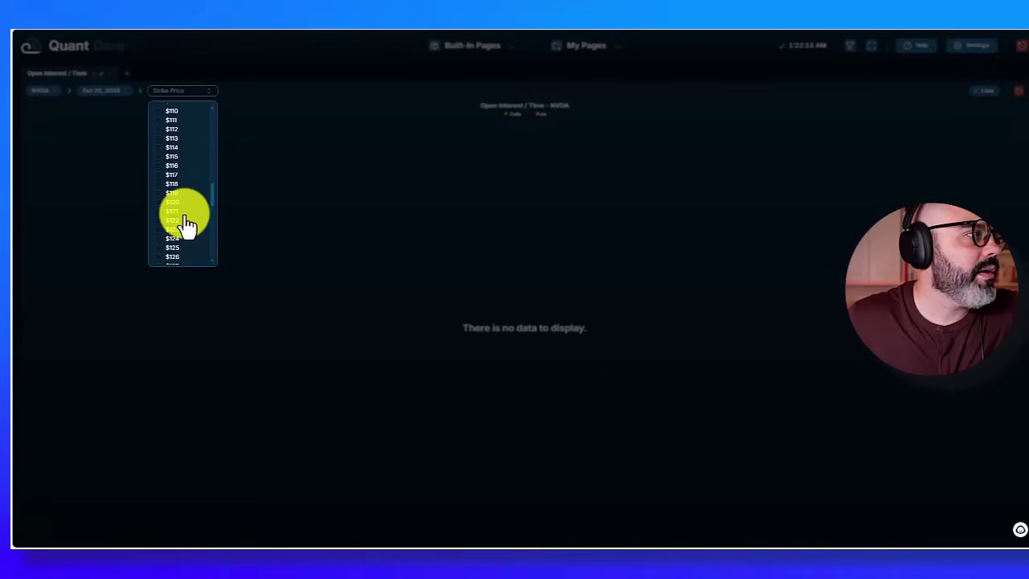
scroll(186, 225, down, 5)
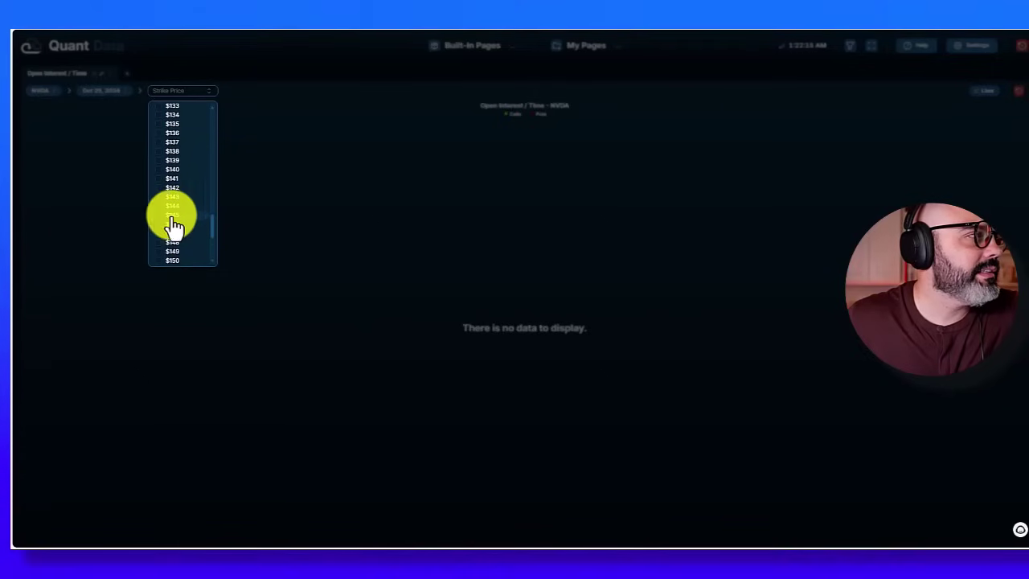
click(184, 216)
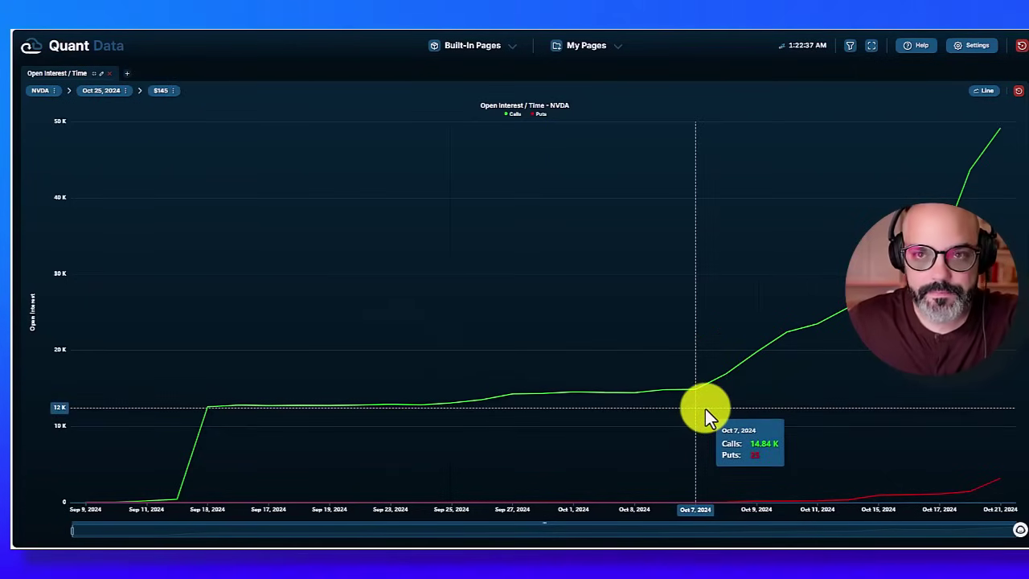
Step: Alternate the NVDA Open Interest / Time chart type between Bar and Line twice, ending on Line
click(982, 91)
click(962, 121)
click(938, 149)
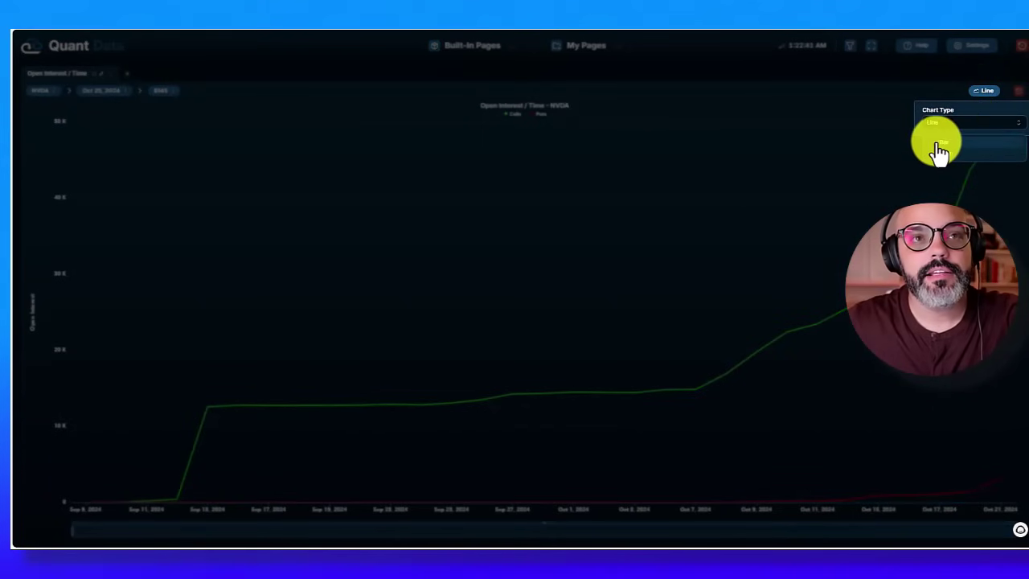
click(985, 91)
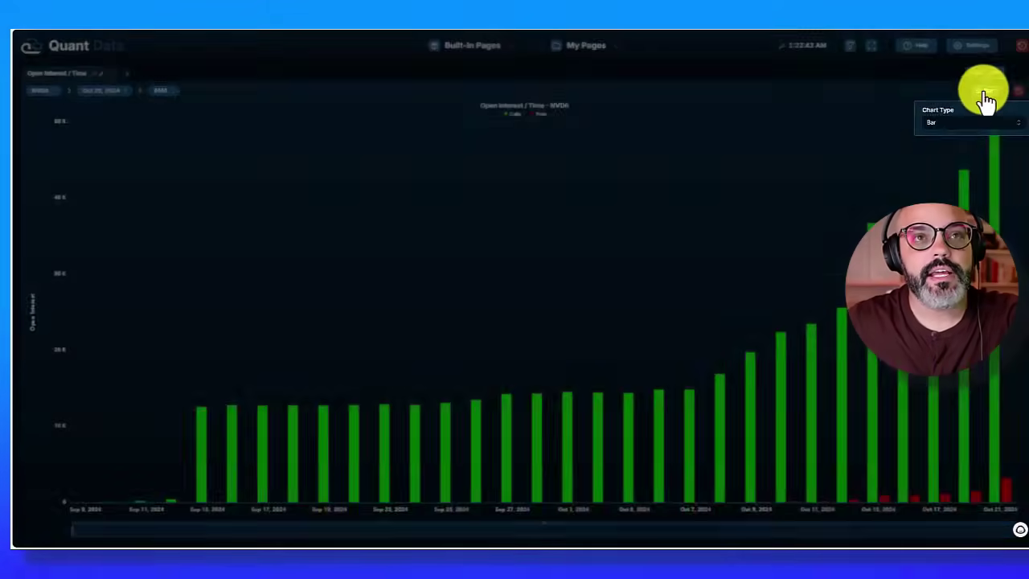
click(951, 125)
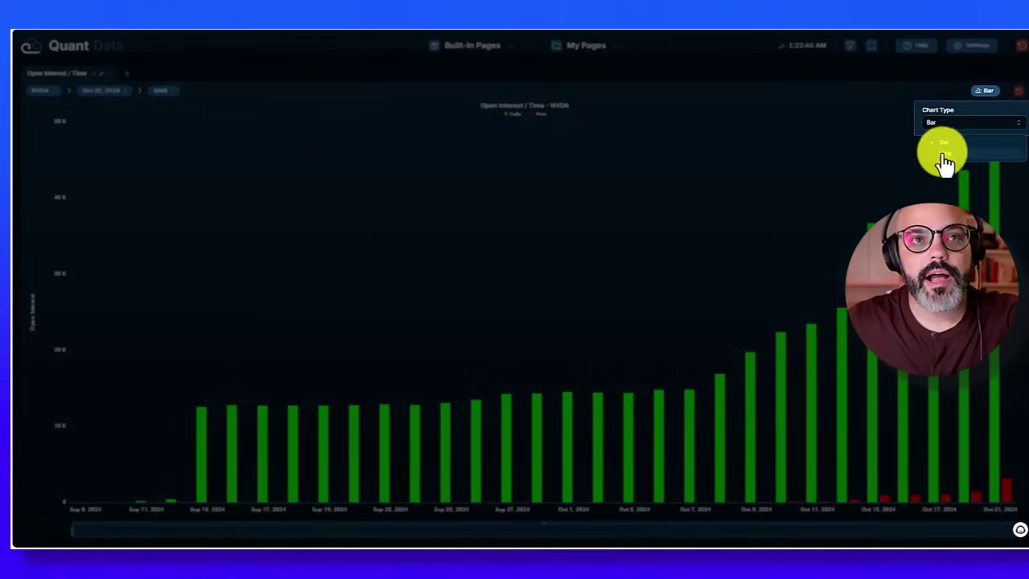
click(945, 161)
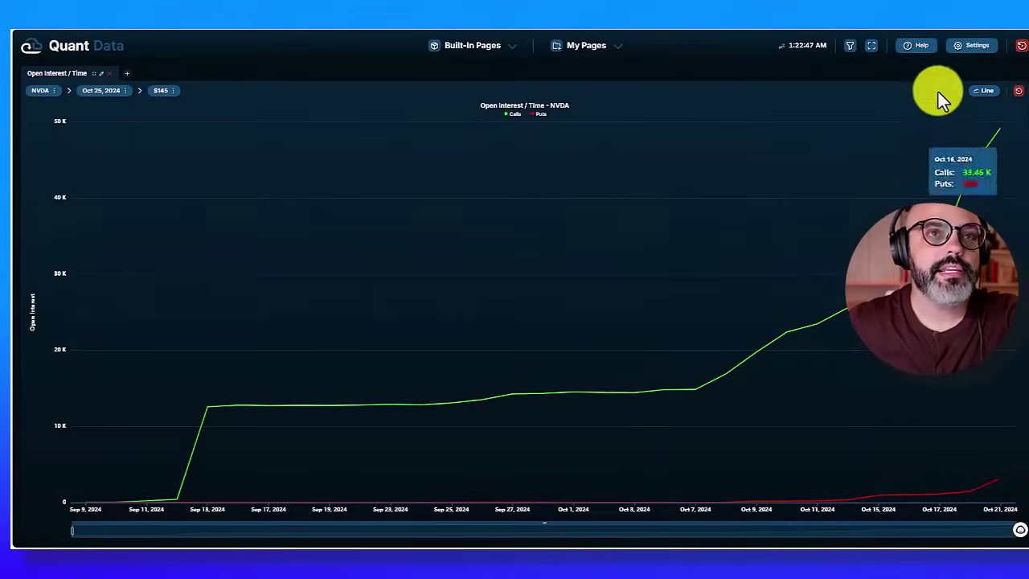
click(985, 96)
click(937, 126)
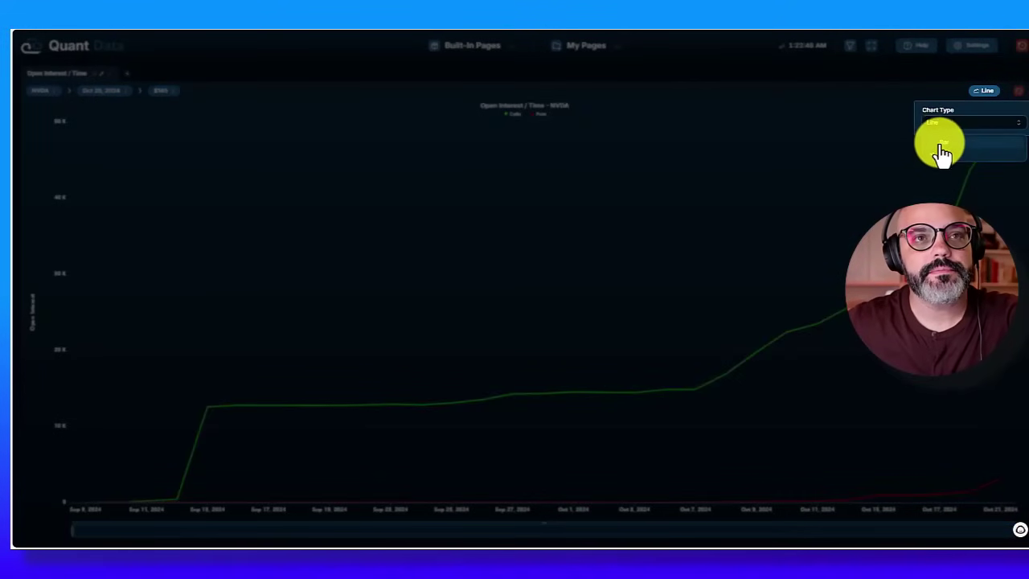
click(943, 152)
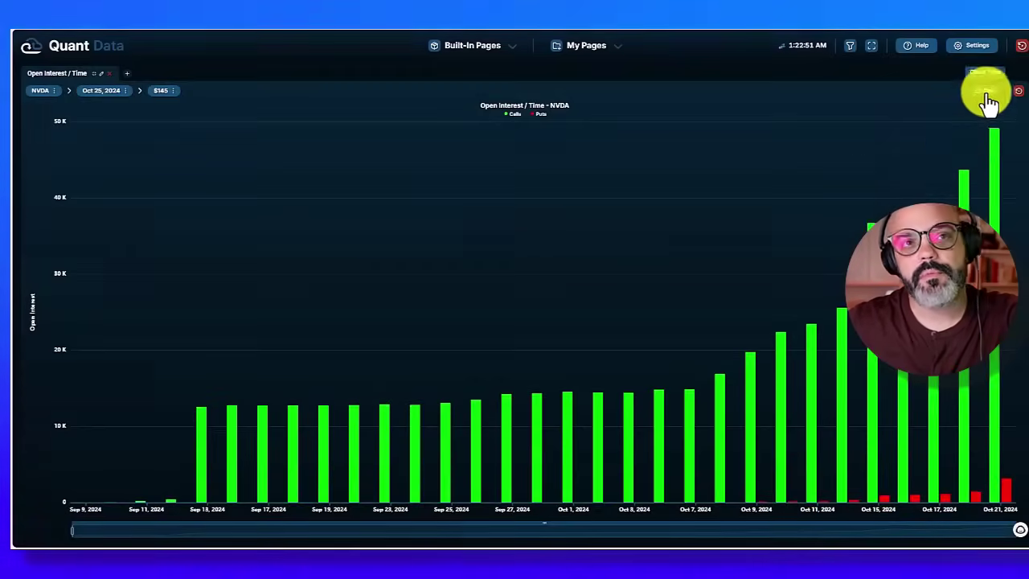
click(986, 92)
click(953, 123)
click(942, 166)
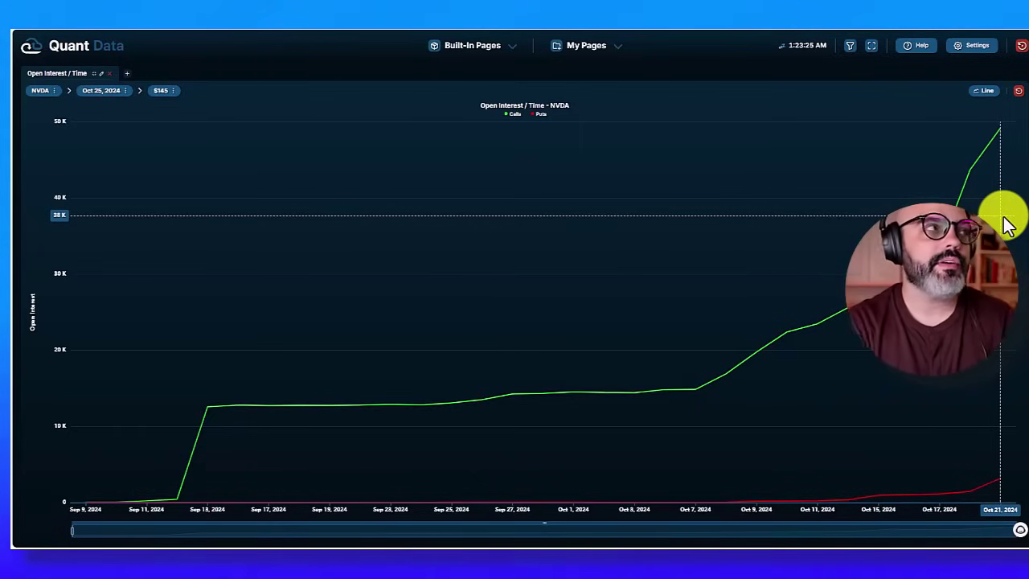
Step: Restore the Open Interest / Time chart to its normal size, and enlarge the Open Interest Change table sorted by largest OI Change
double_click(94, 76)
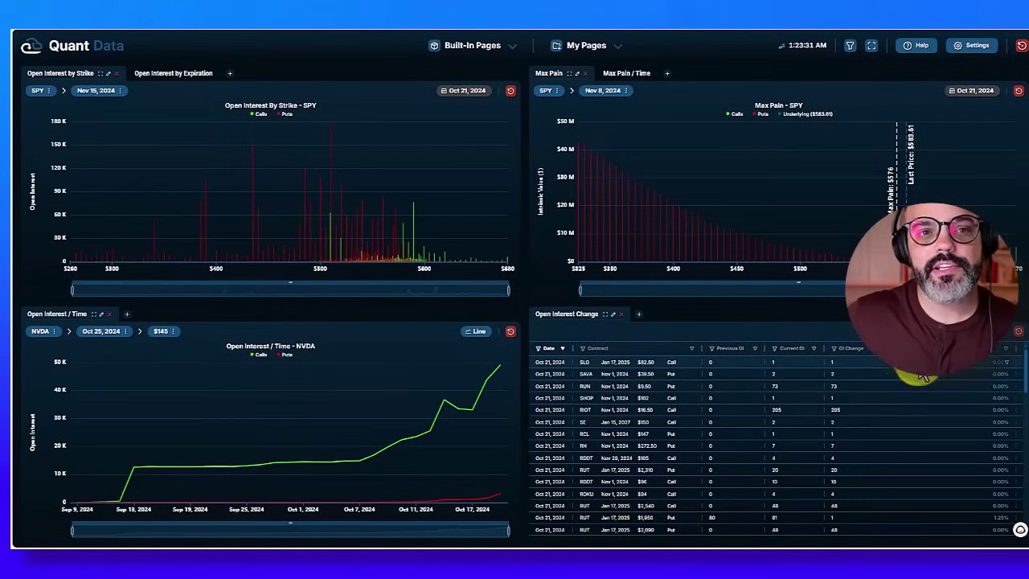
click(609, 317)
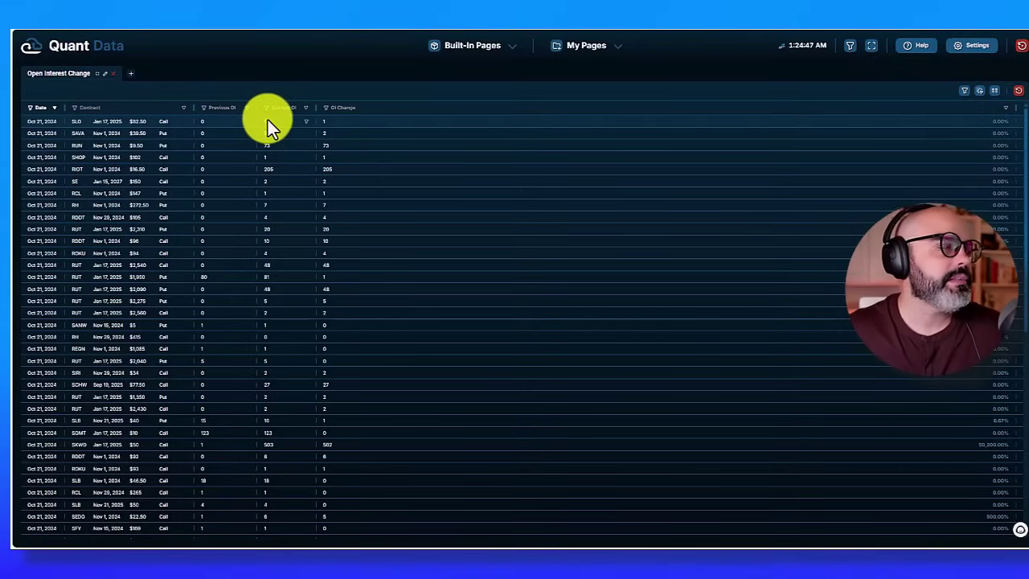
click(339, 111)
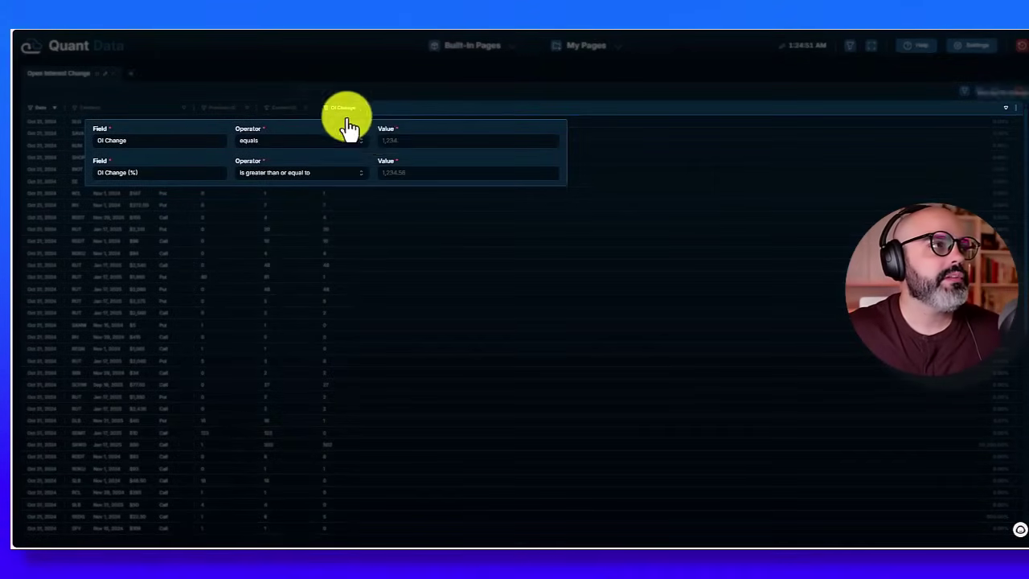
click(342, 112)
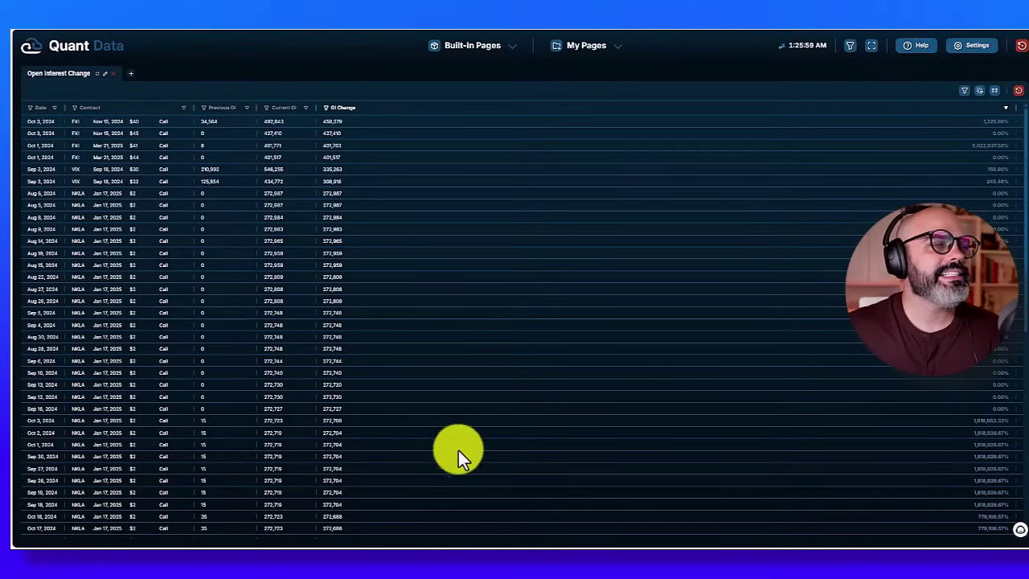
Step: Switch to the TradingView window showing the SKWD daily chart
mouse_move(487, 541)
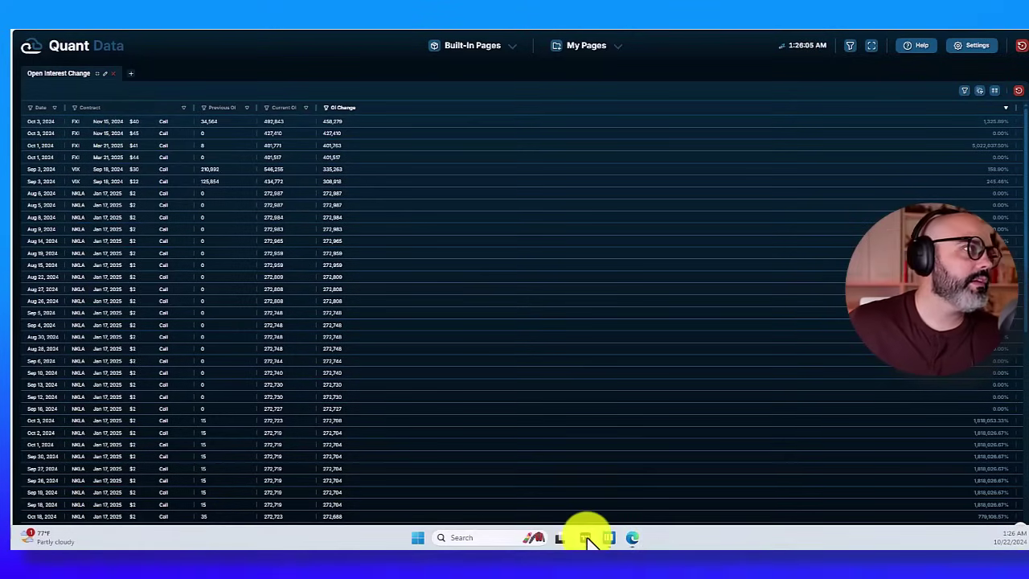
click(588, 539)
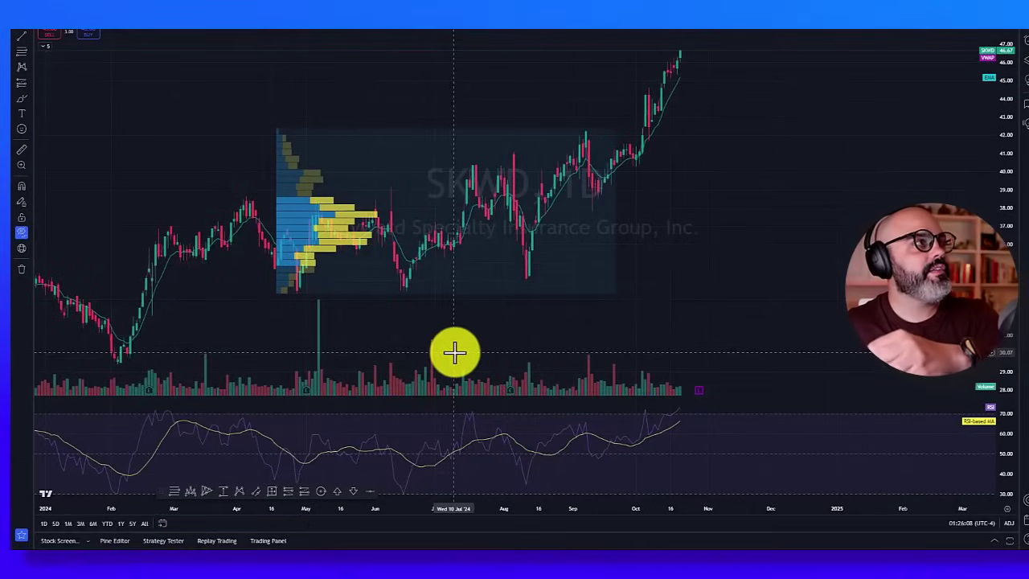
Step: Load the FXI daily chart in place of SKWD and bring the September–October 2024 rally into view
text(s)
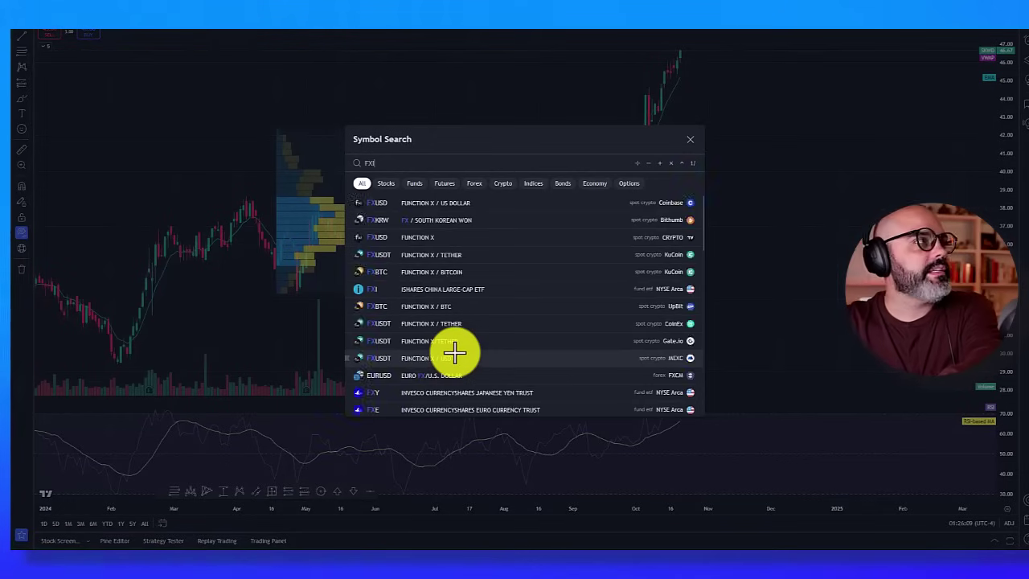
key(Escape)
key(space)
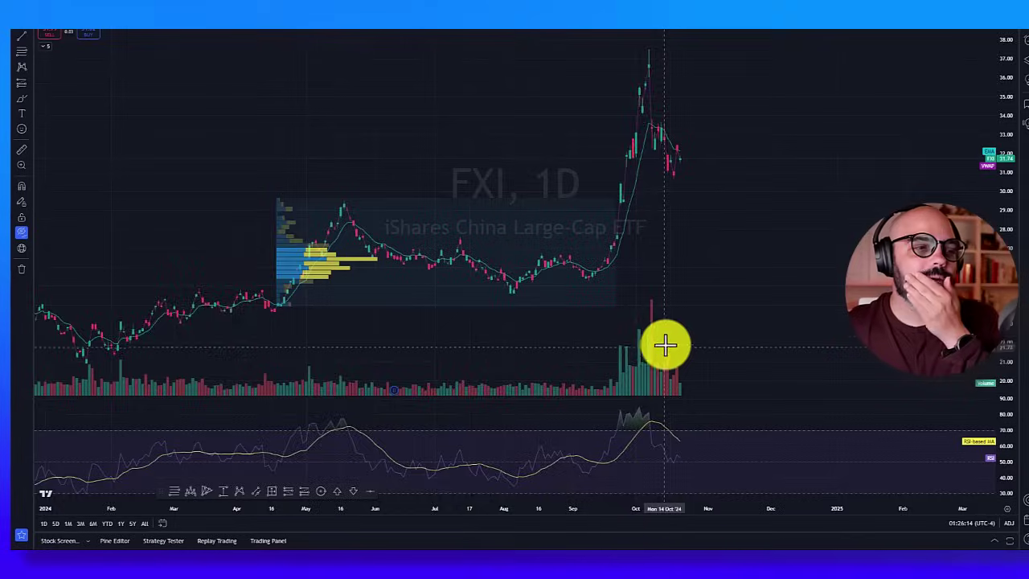
scroll(666, 335, up, 2)
scroll(666, 335, up, 1)
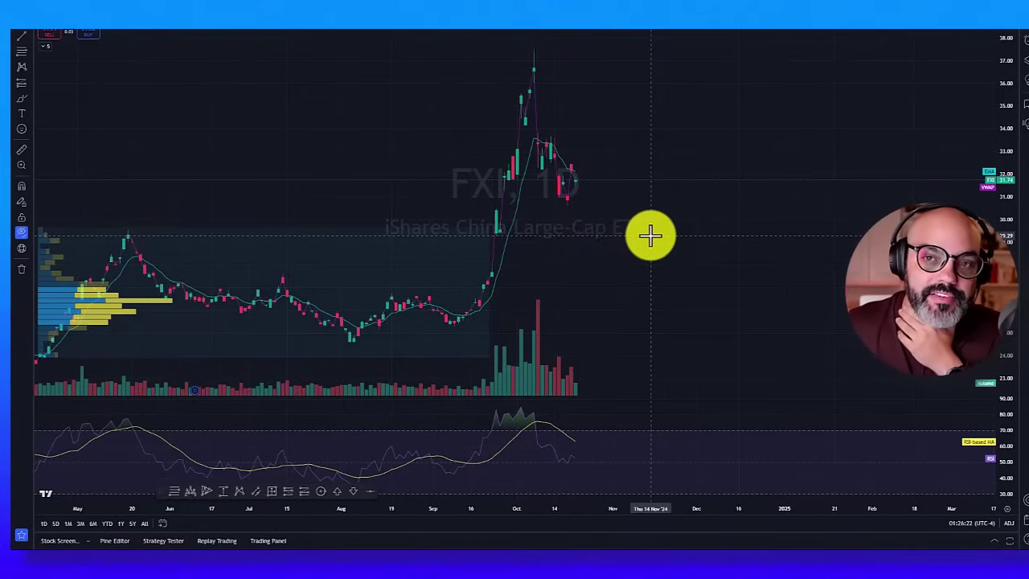
scroll(651, 235, up, 1)
scroll(650, 235, down, 1)
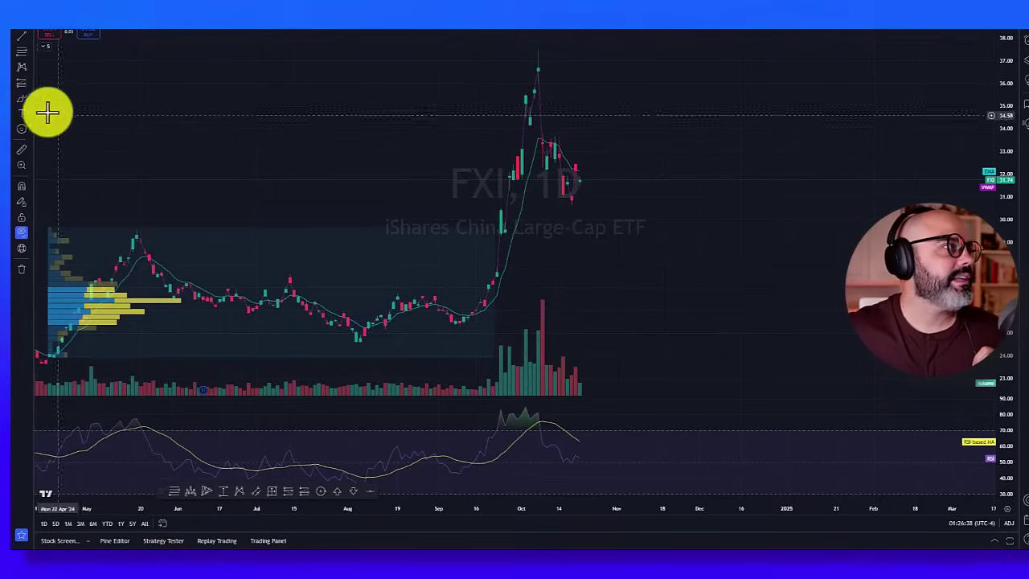
Step: Circle the early October 2024 FXI candle near 34 with a red brush stroke
click(25, 100)
mouse_move(447, 170)
mouse_down()
mouse_move(542, 127)
mouse_move(529, 110)
mouse_up()
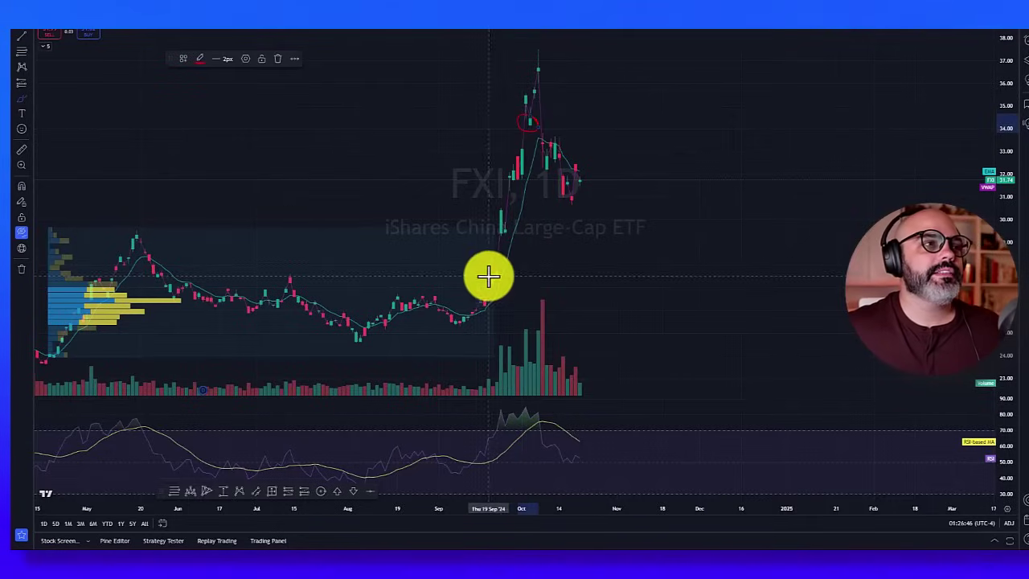
click(529, 124)
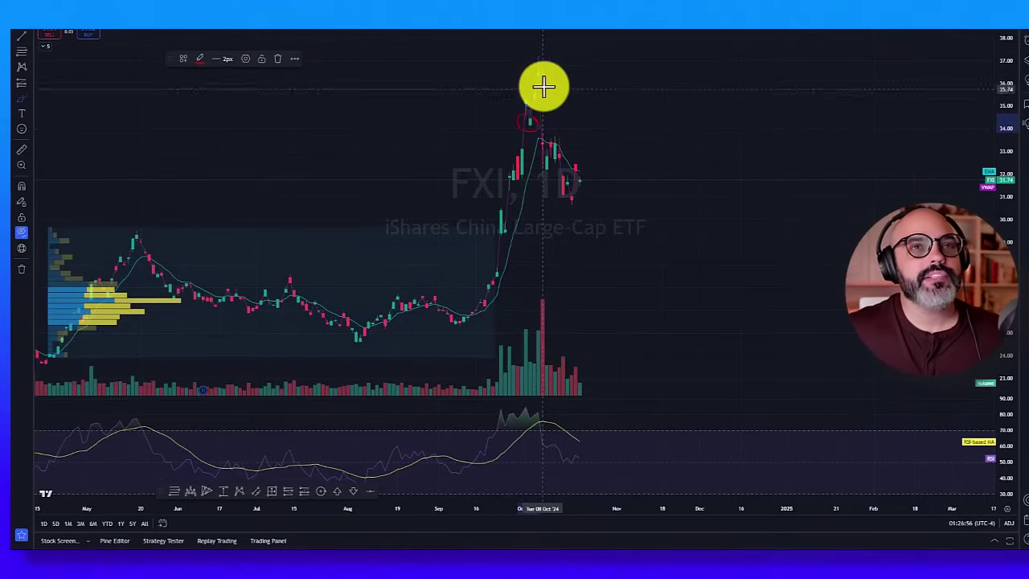
scroll(599, 115, up, 3)
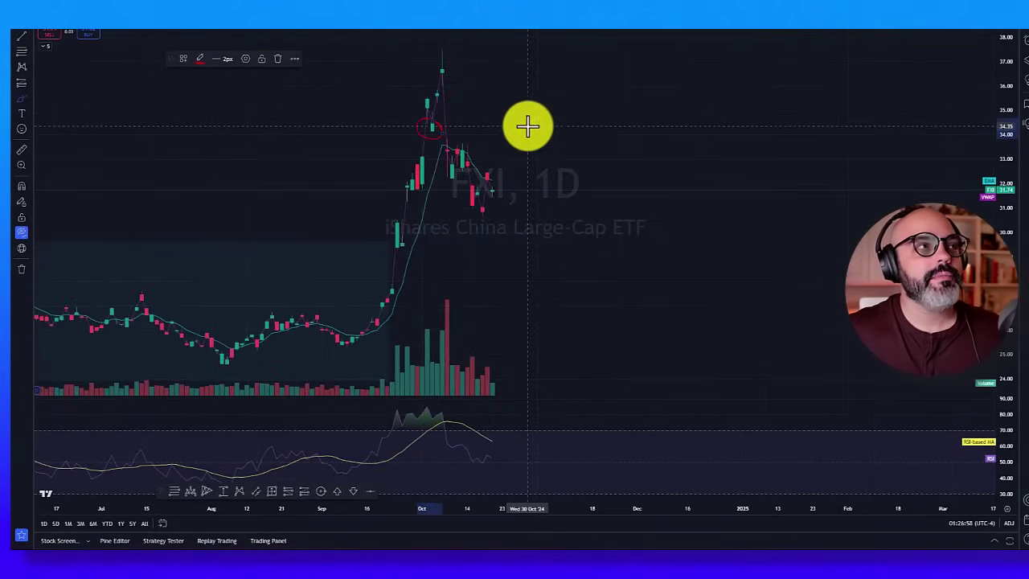
scroll(523, 127, down, 2)
scroll(524, 127, up, 2)
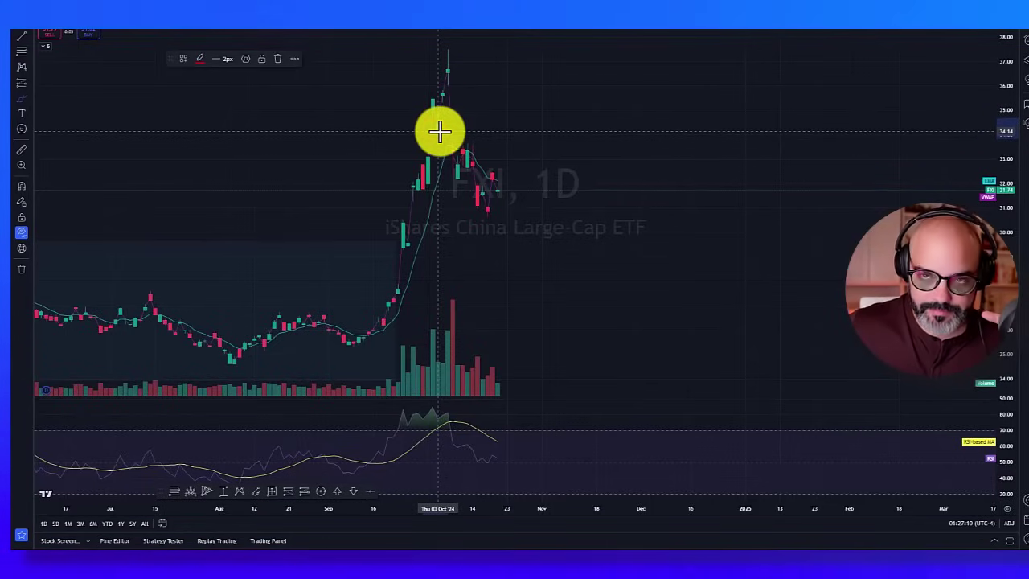
Step: Brush a red stroke from the circled candle up toward the October 7, 2024 peak
drag(440, 131, 442, 126)
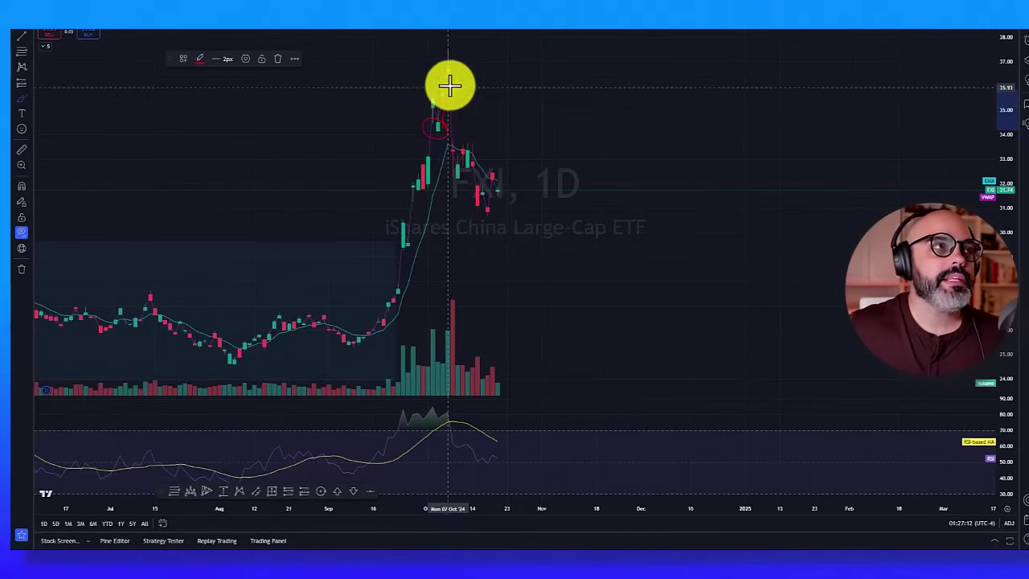
drag(455, 63, 459, 50)
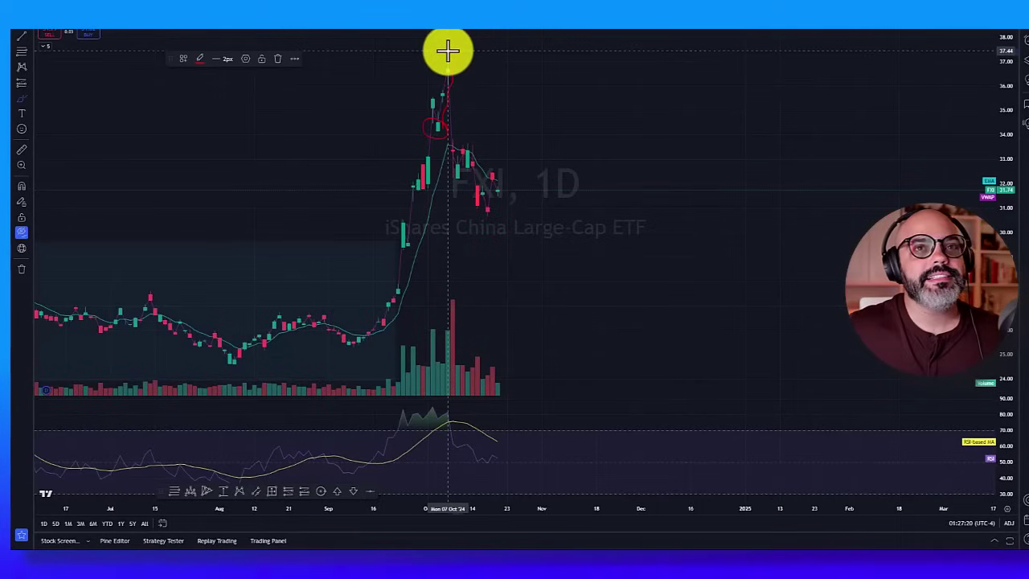
mouse_move(448, 50)
mouse_down()
mouse_move(500, 82)
mouse_move(492, 61)
mouse_move(450, 45)
mouse_move(421, 59)
mouse_move(403, 94)
mouse_move(415, 135)
mouse_move(459, 154)
mouse_move(501, 135)
mouse_move(506, 97)
mouse_move(490, 64)
mouse_up()
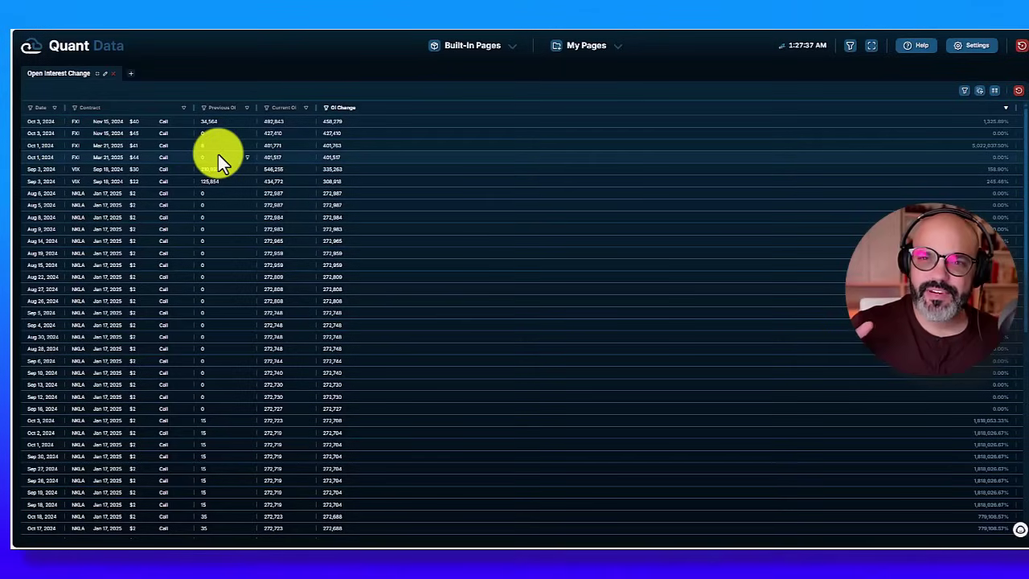
Step: Back in Quant Data, sort the Open Interest Change table by newest date and restore it to normal size
click(39, 108)
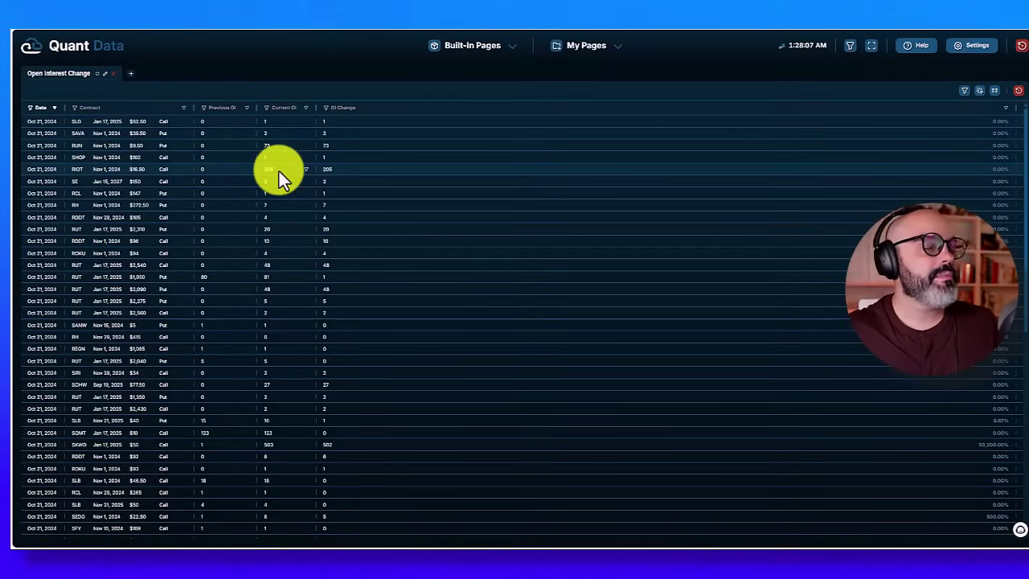
click(98, 74)
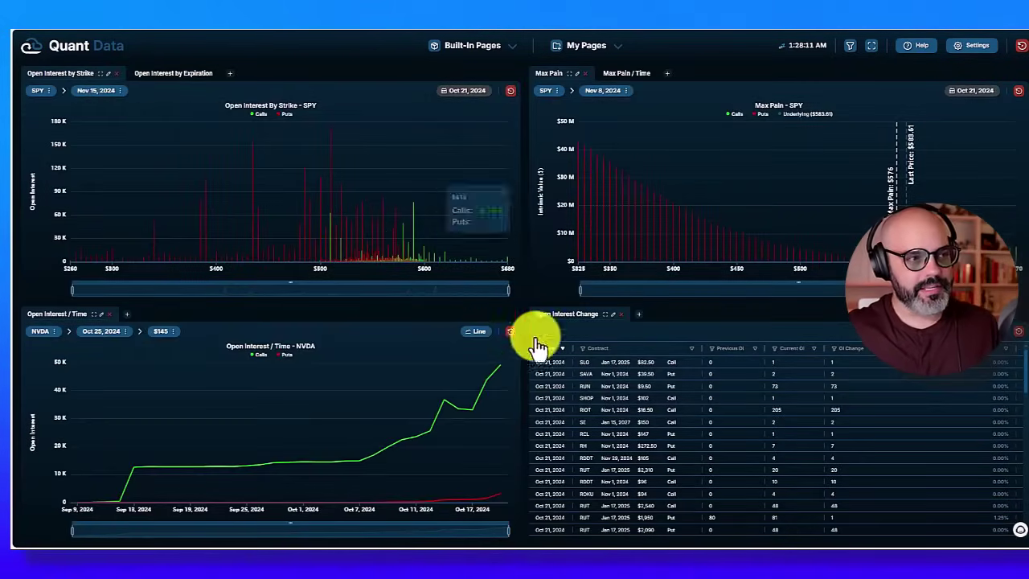
Step: Open the built-in Statistics page and set the SPY Contract Statistics expiration to Nov 8, 2024
click(473, 45)
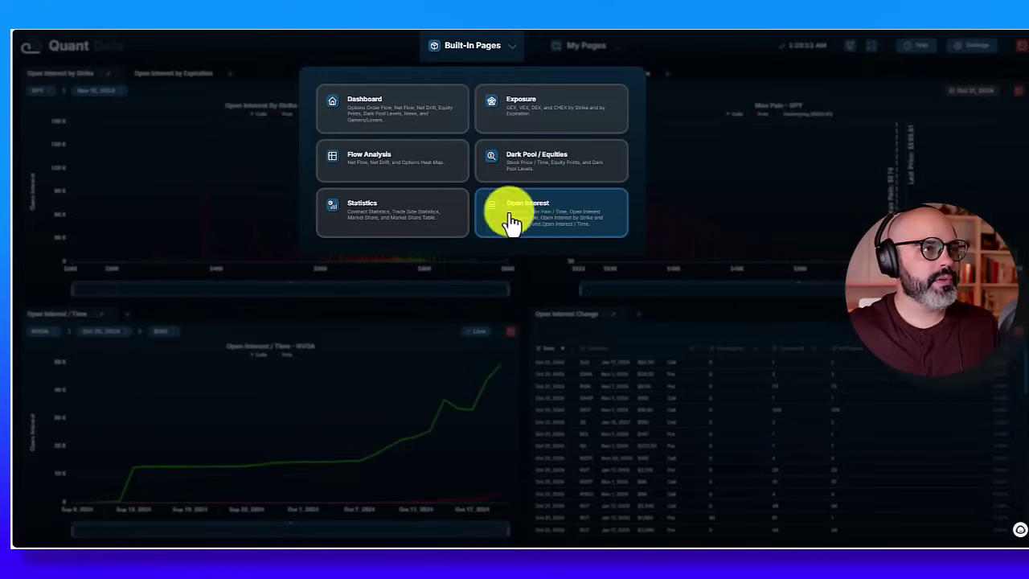
click(398, 226)
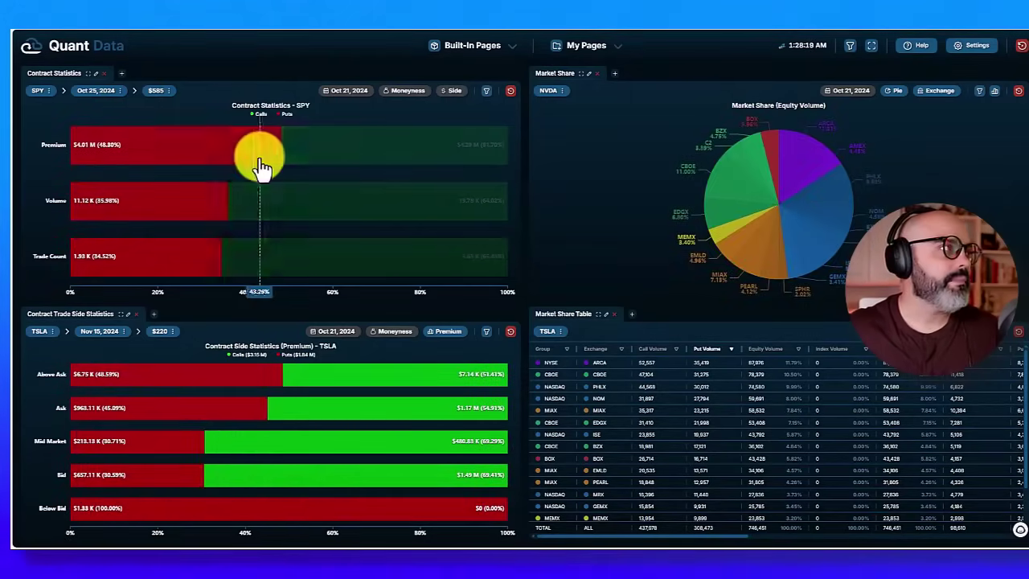
click(99, 90)
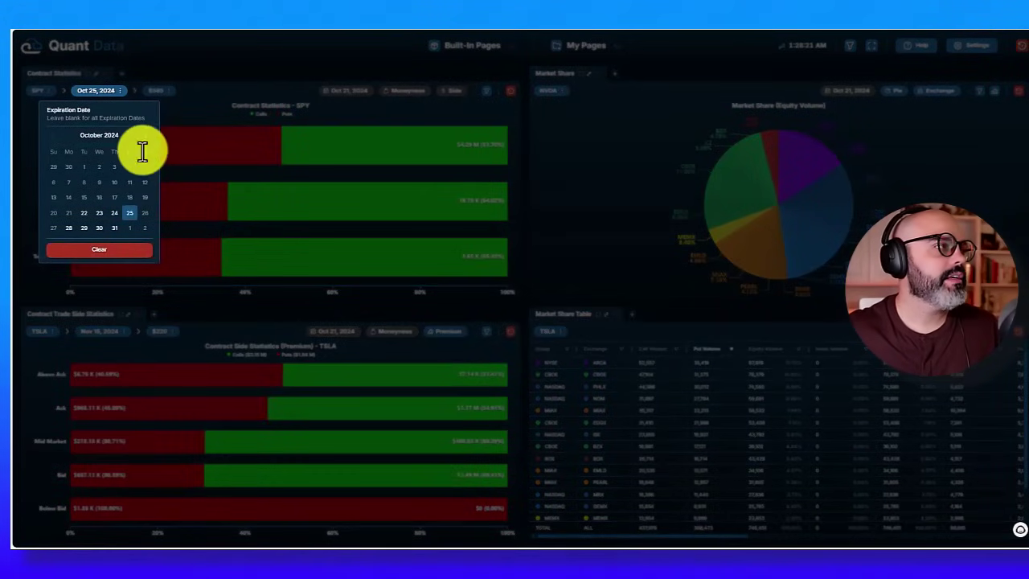
click(129, 182)
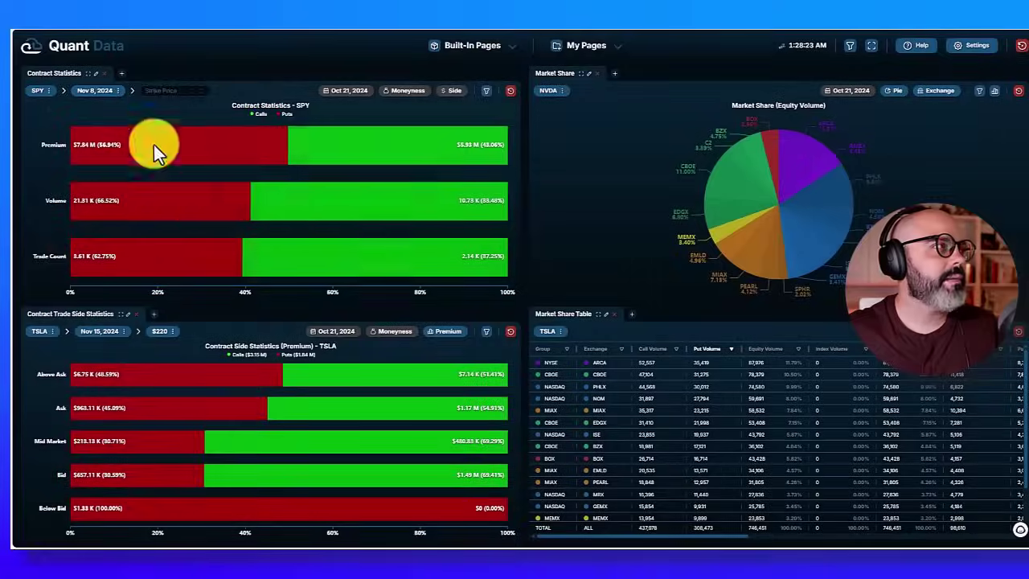
Step: Try the $400 strike in the SPY Contract Statistics, and clear it again
click(163, 90)
scroll(164, 193, down, 2)
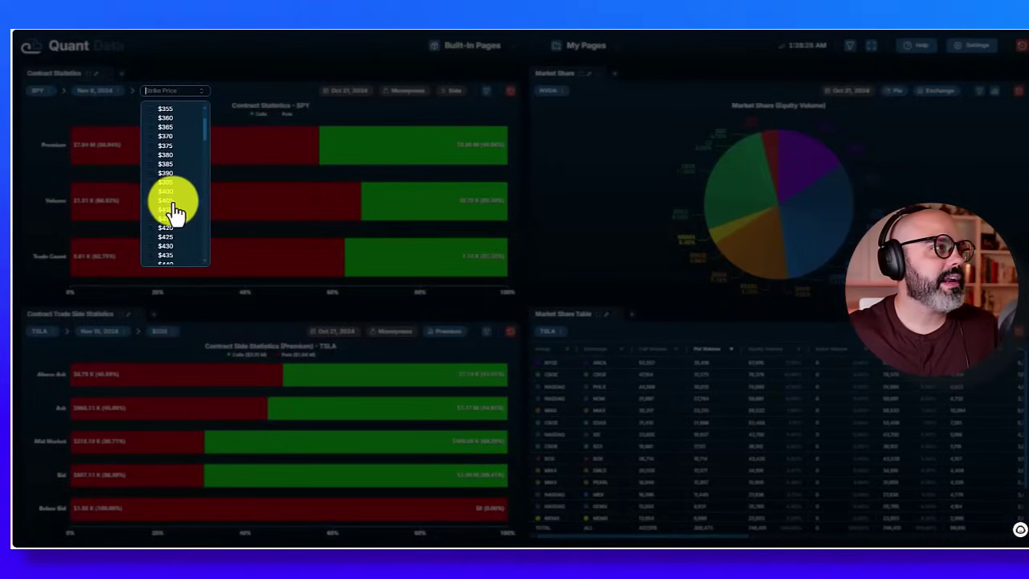
click(149, 193)
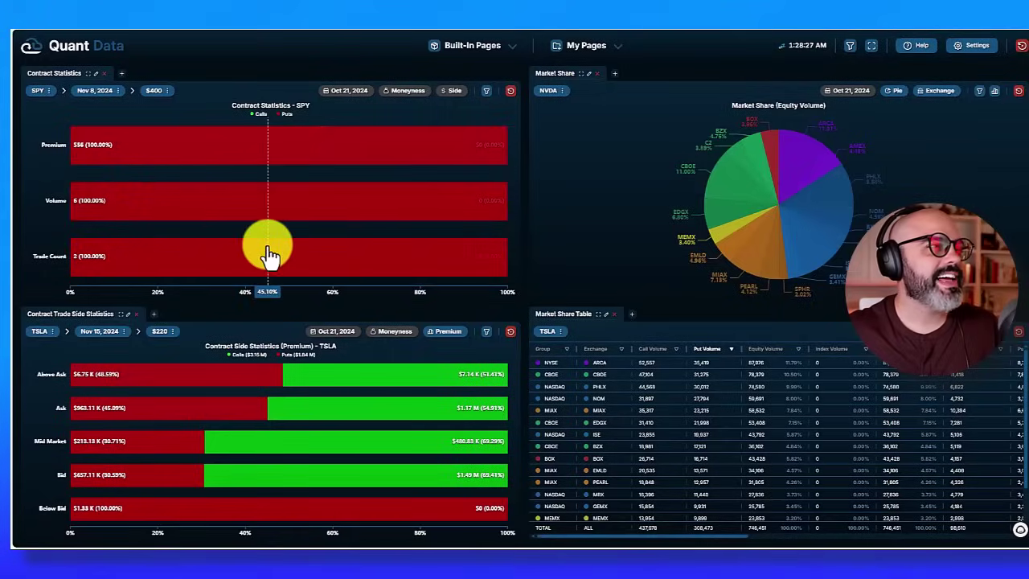
click(156, 93)
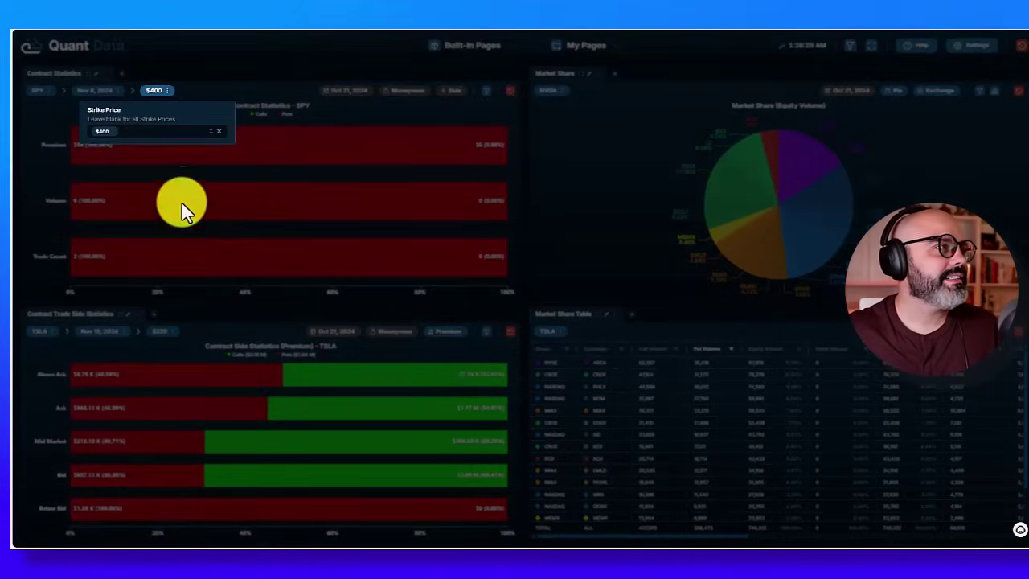
click(118, 145)
Step: Set the SPY Contract Statistics strike price to $585
click(160, 88)
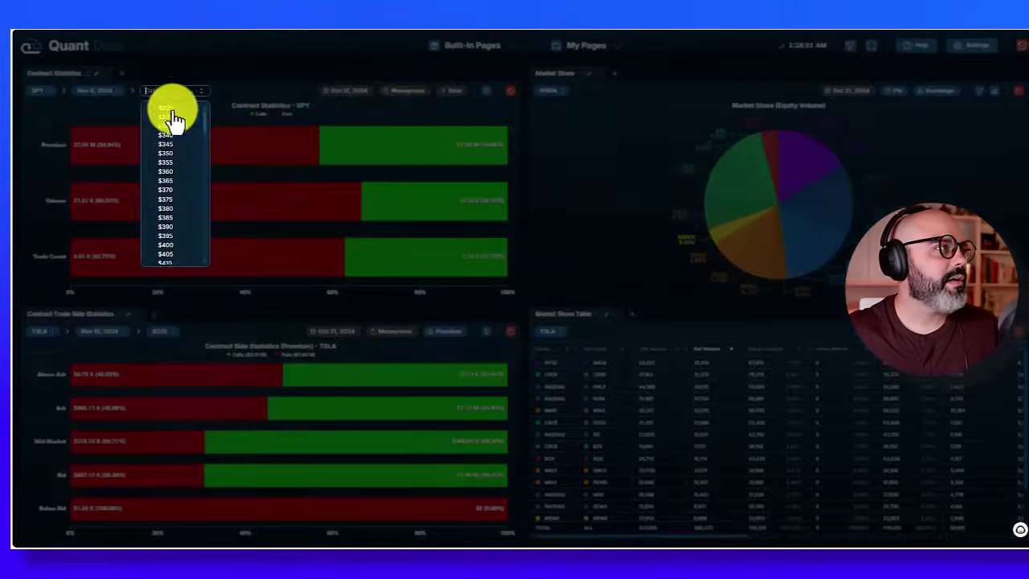
scroll(186, 222, up, 2)
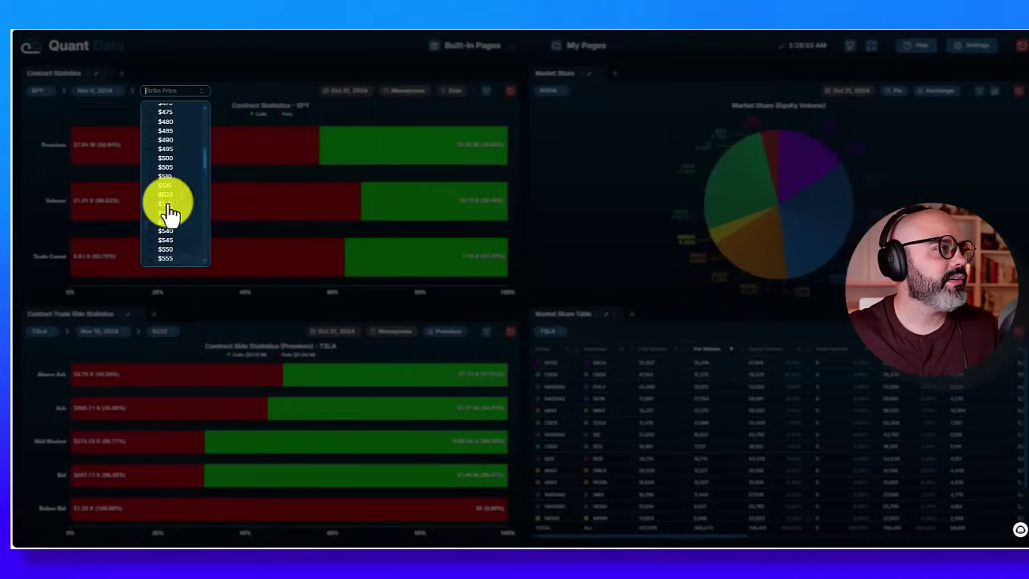
scroll(184, 225, down, 6)
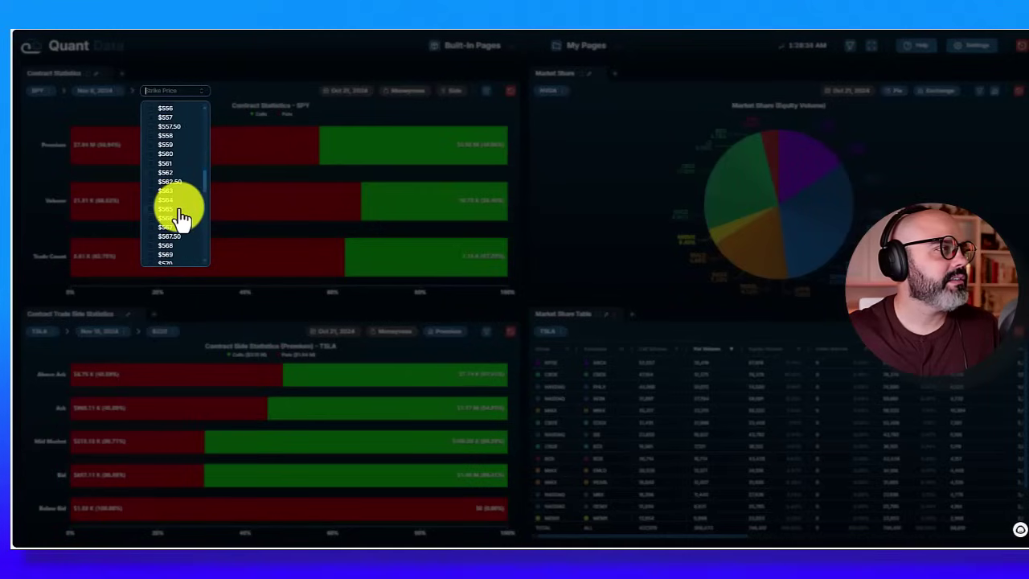
scroll(179, 239, down, 4)
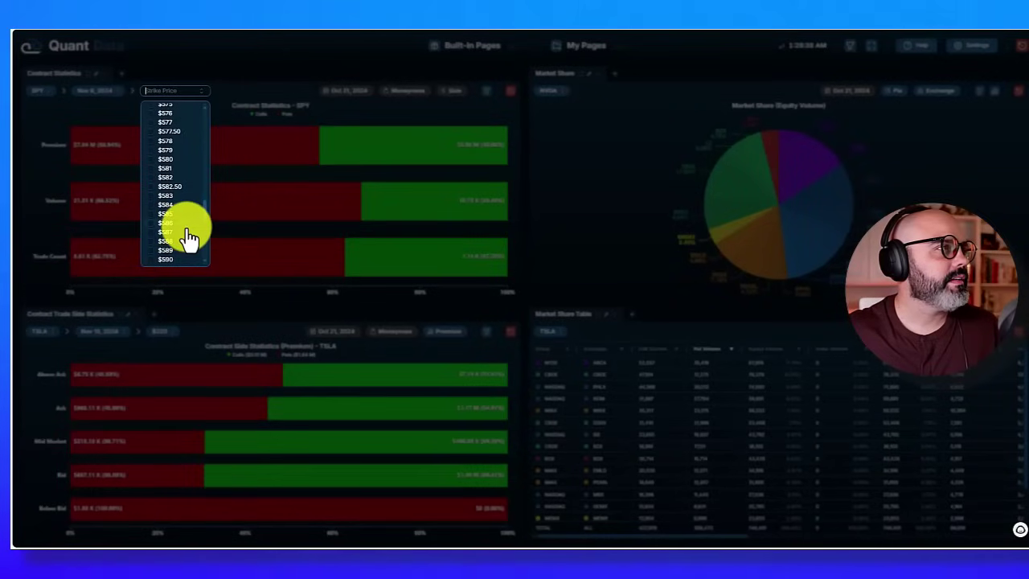
click(172, 213)
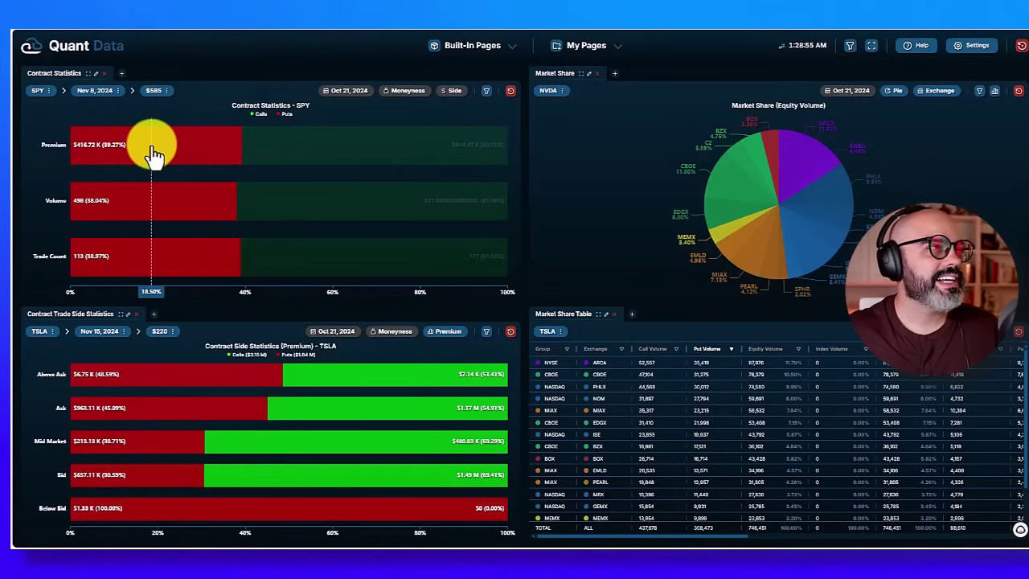
Step: Look through the Side filter options of the SPY Contract Statistics without choosing one
click(449, 92)
click(434, 121)
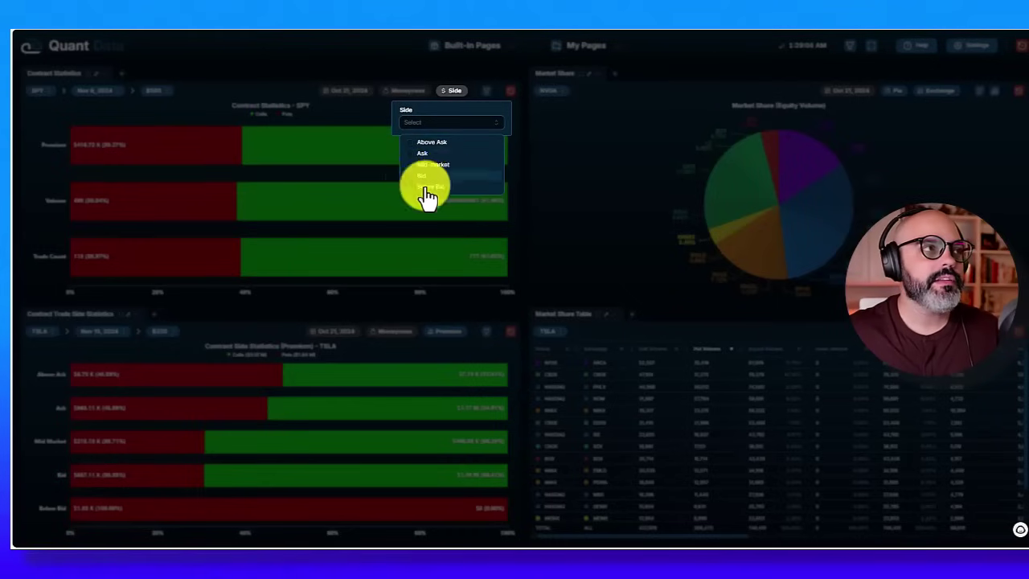
click(364, 109)
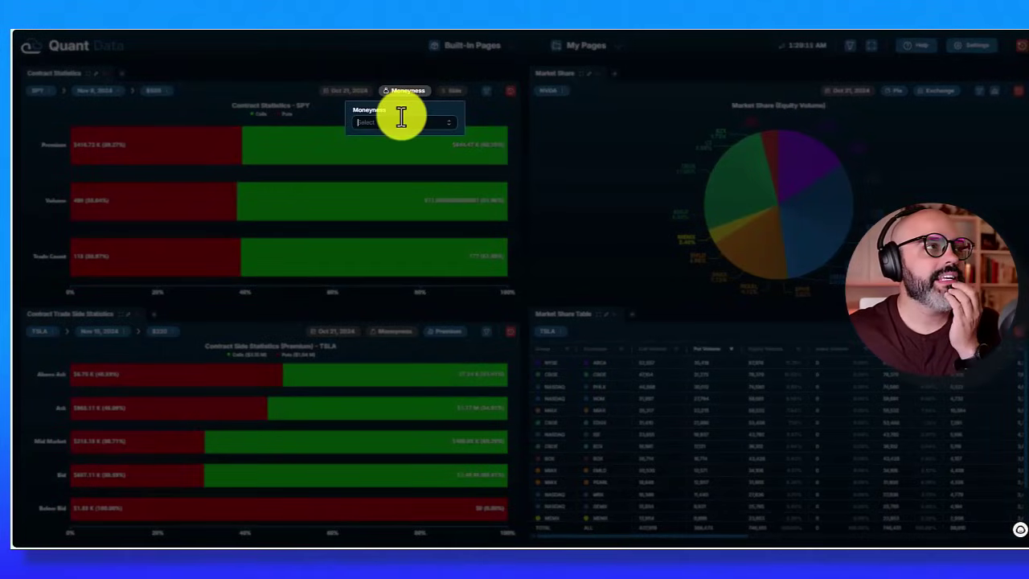
Step: Try the Out of the Money filter on the SPY Contract Statistics, and remove it again
click(402, 119)
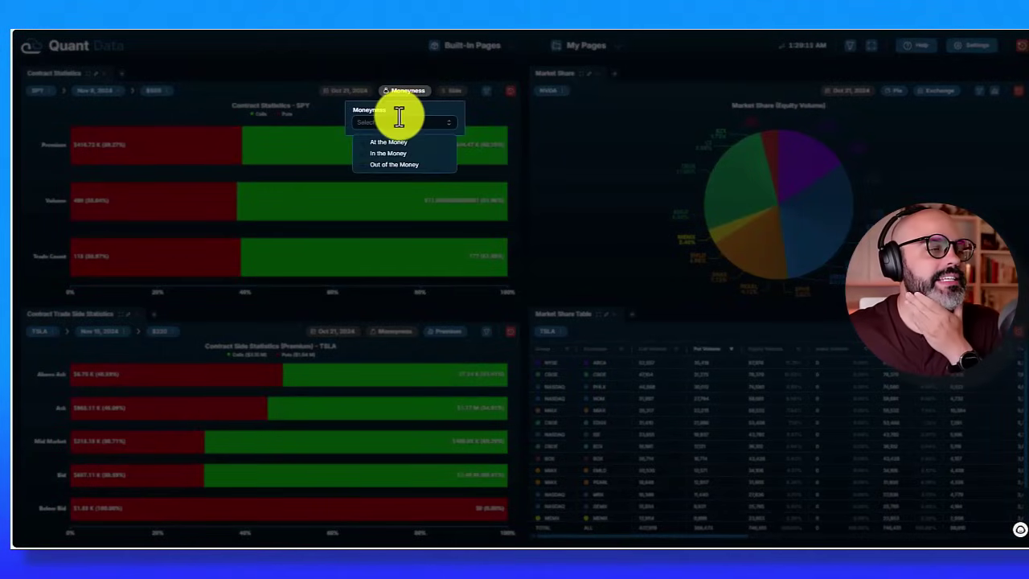
click(363, 164)
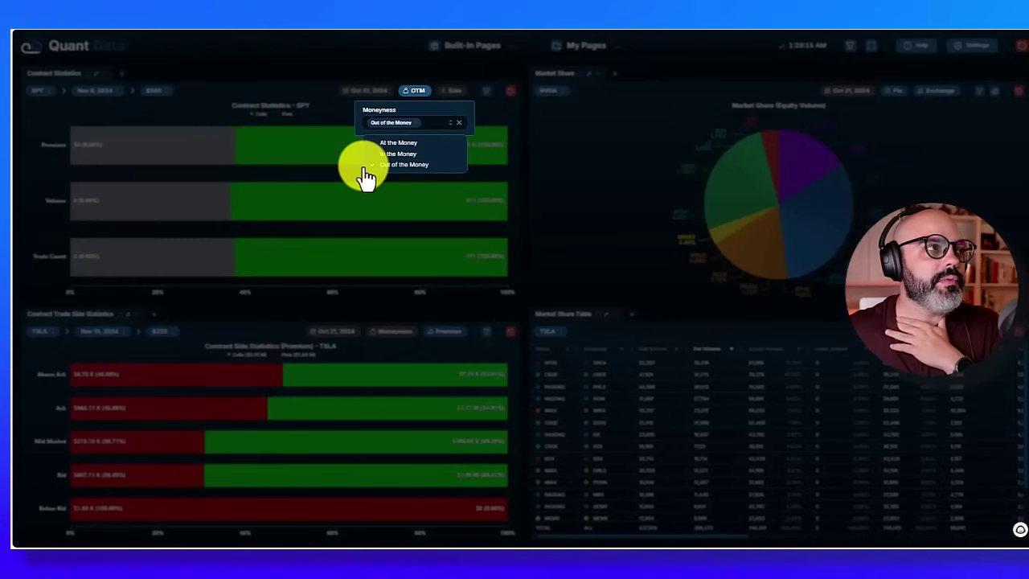
click(319, 176)
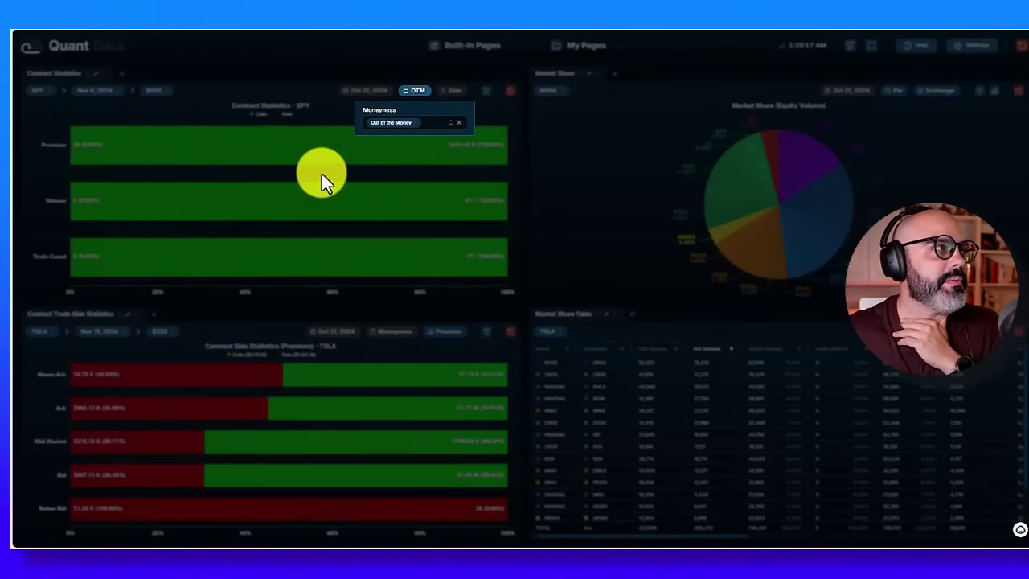
click(410, 97)
click(412, 124)
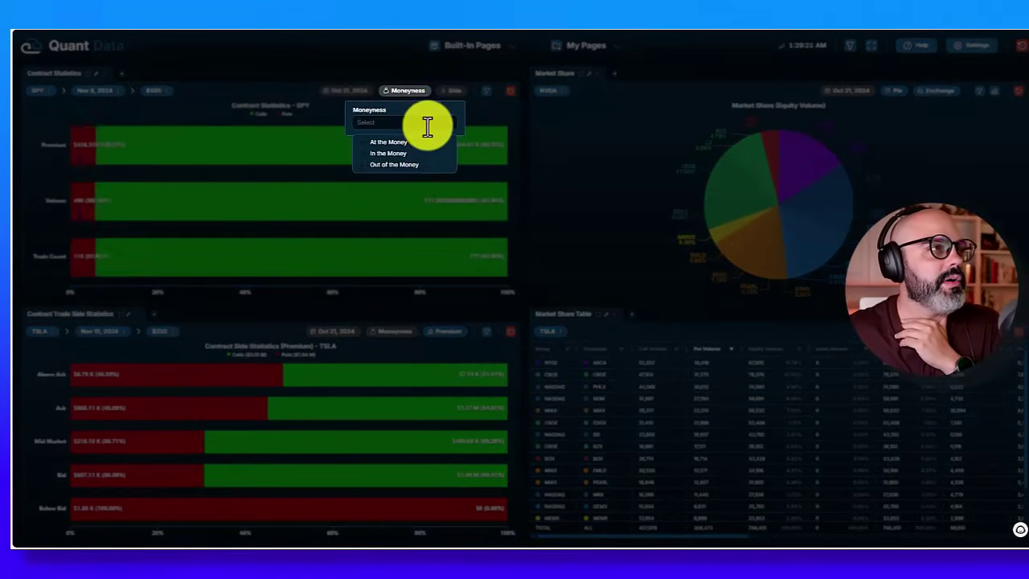
Step: Try the At the Money filter on the SPY Contract Statistics, and clear the moneyness selection
click(363, 143)
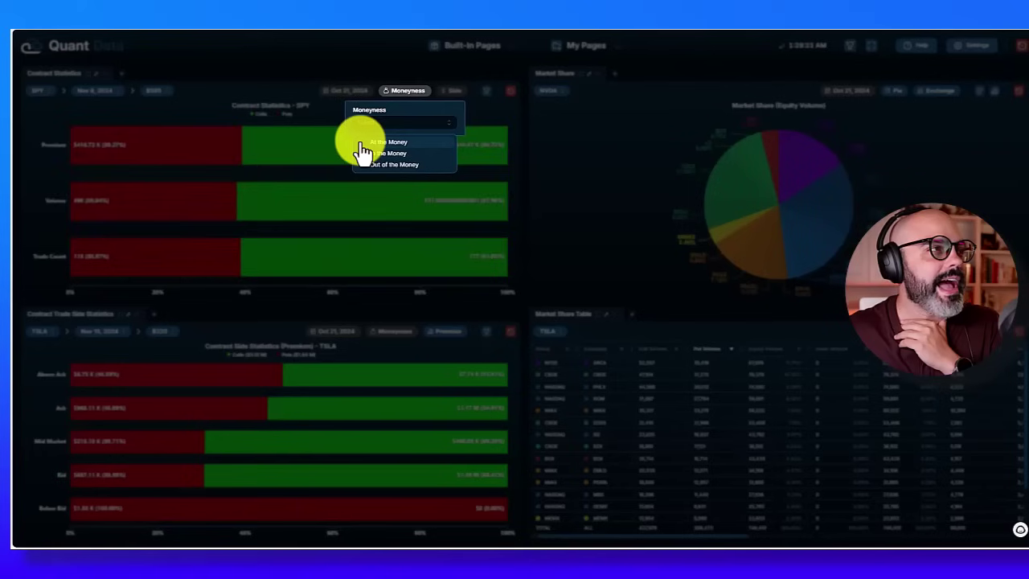
click(305, 127)
click(329, 160)
click(410, 95)
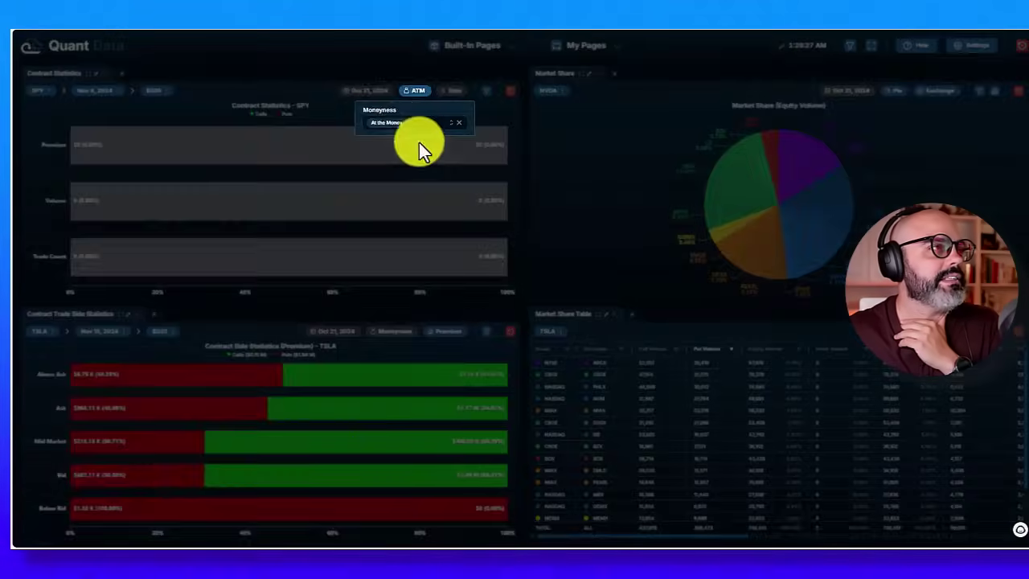
click(406, 125)
click(200, 127)
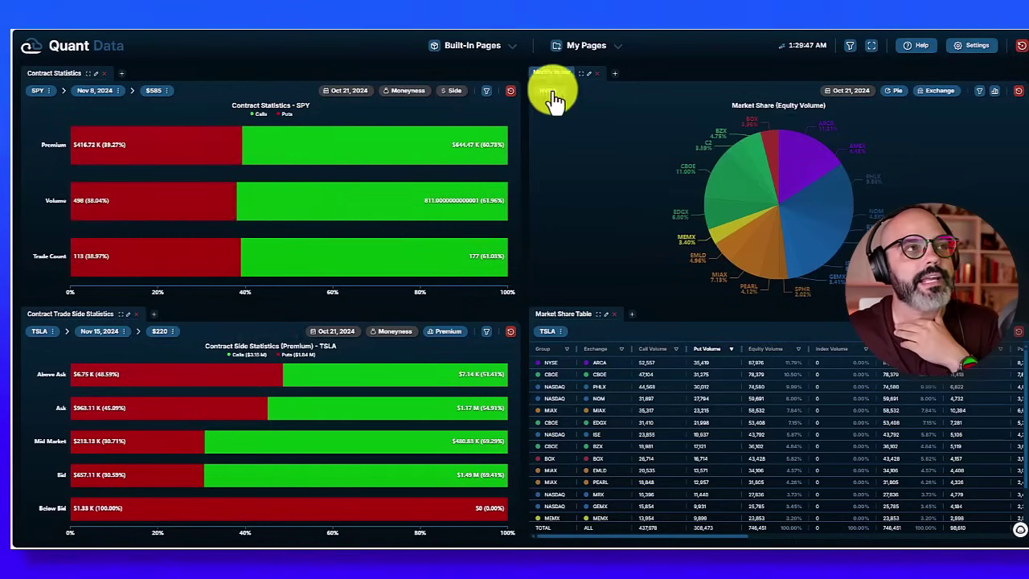
Step: Clear the tickers selected for the Market Share chart and set its ticker filter to NVDA only
click(553, 93)
click(552, 125)
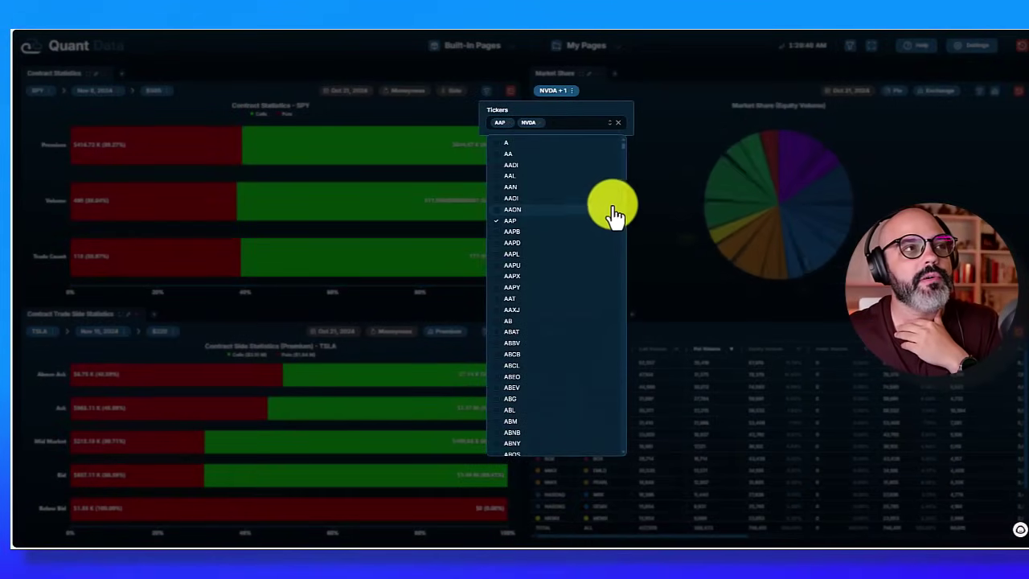
click(497, 220)
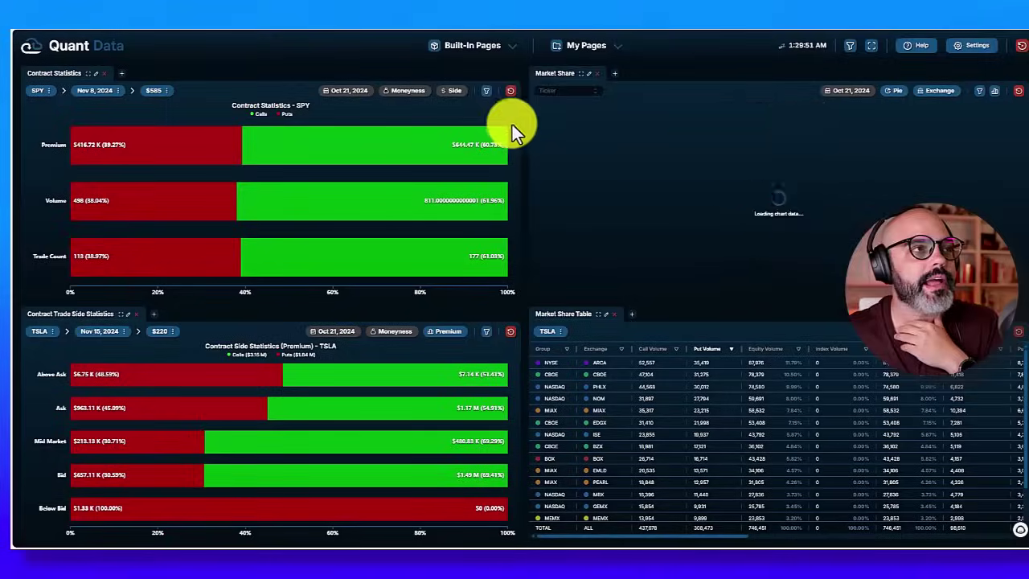
click(564, 91)
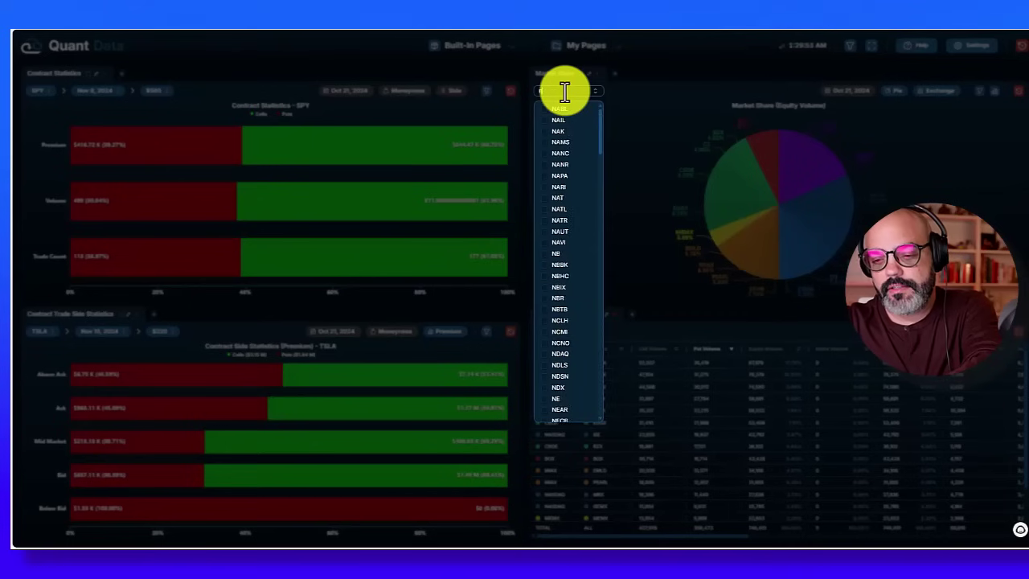
text(VDA)
key(Return)
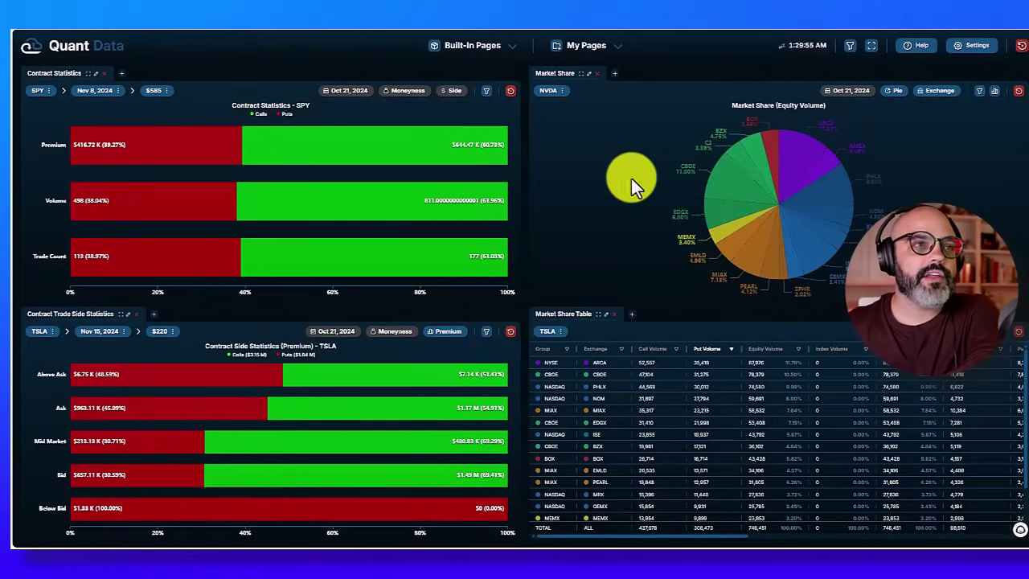
Step: Inspect the AMEX and ARCA slices of the NVDA Market Share chart and change its chart type to Bar
mouse_move(824, 169)
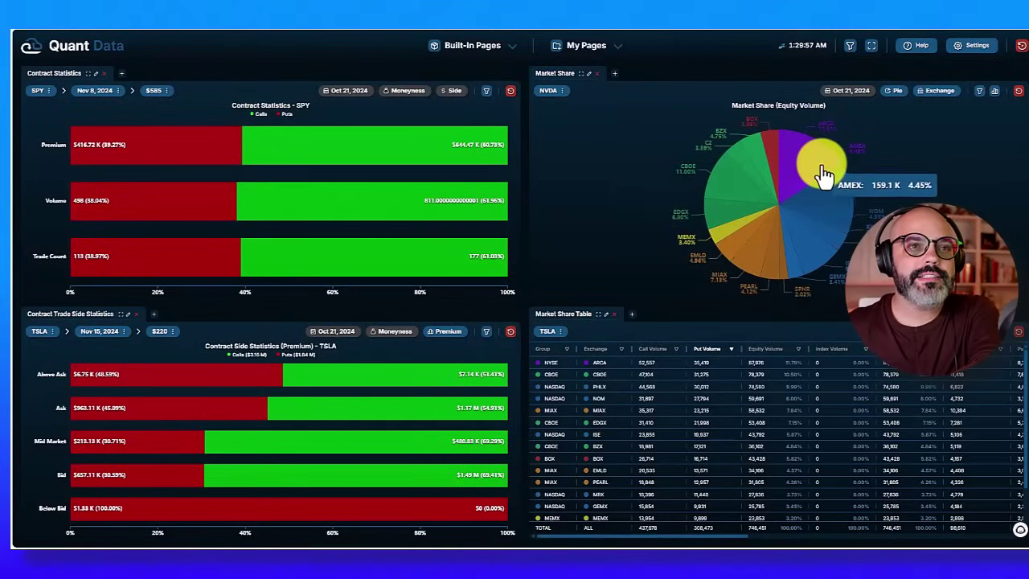
mouse_move(788, 140)
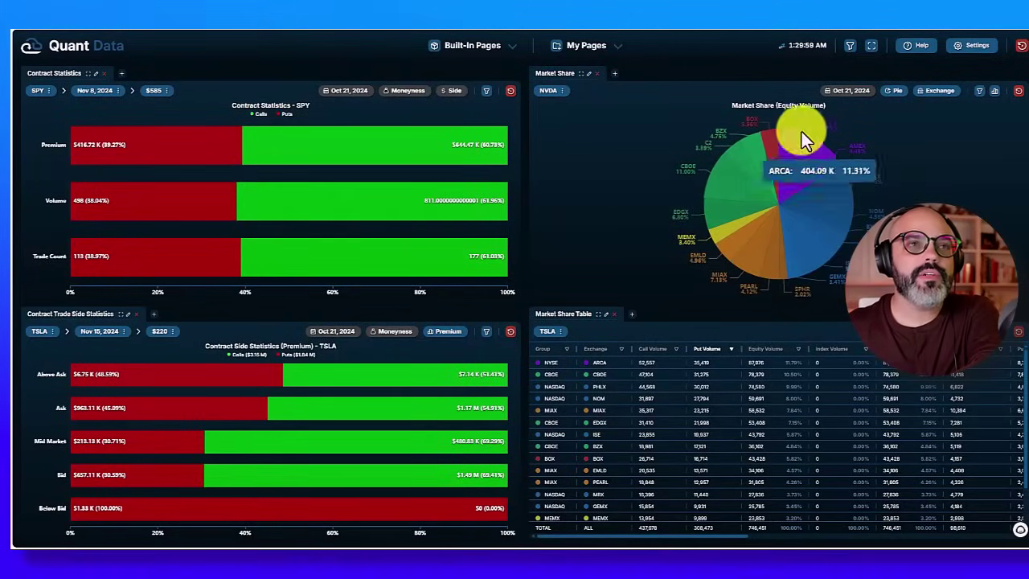
click(899, 93)
click(896, 122)
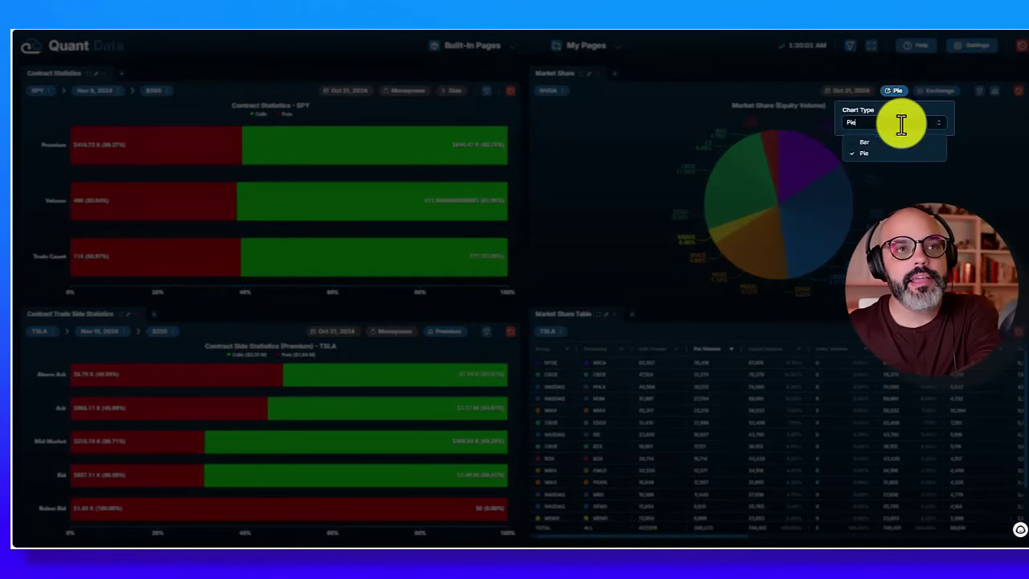
click(865, 142)
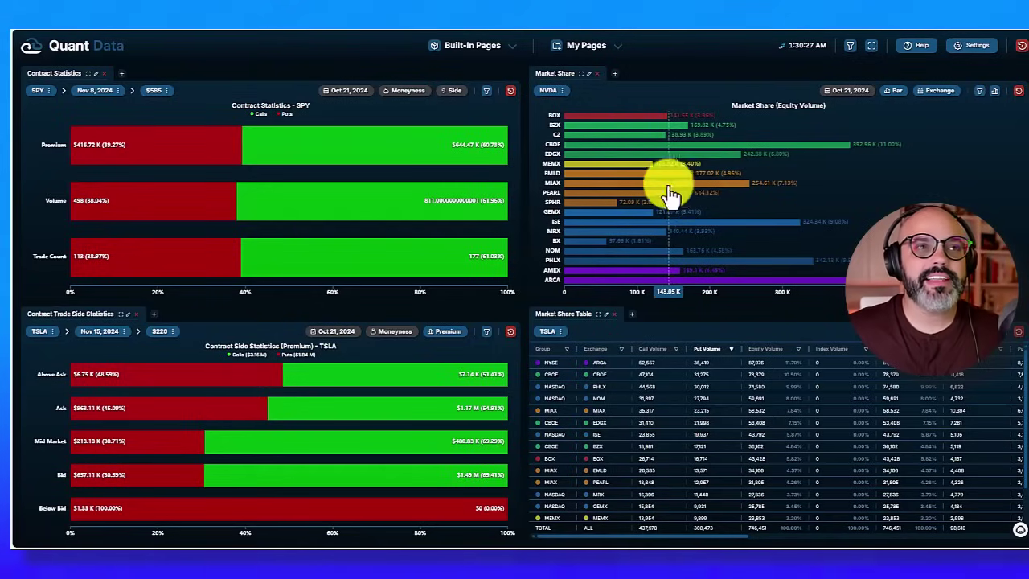
drag(731, 107, 825, 111)
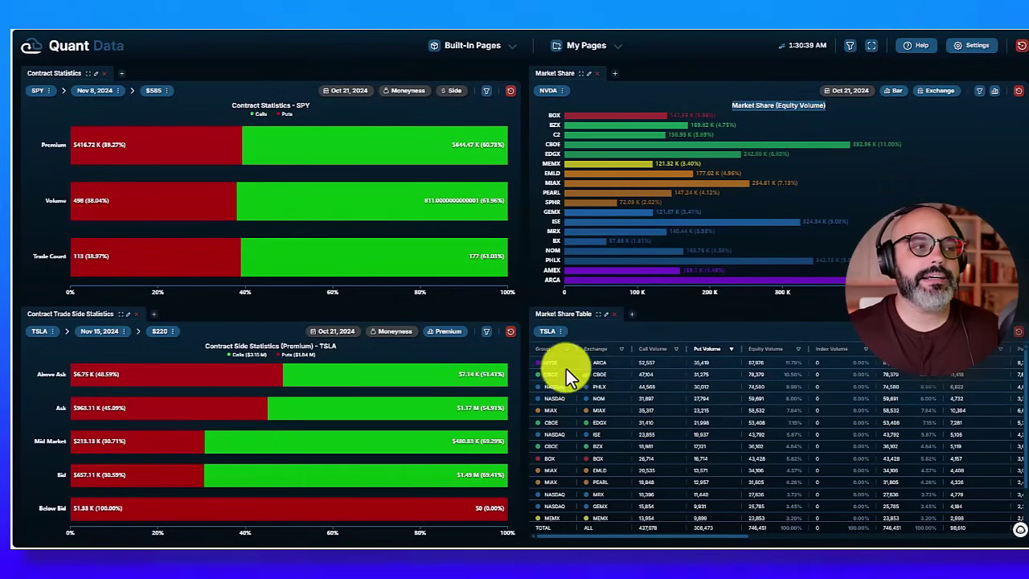
Step: Examine the Market Share Table's ticker filter without changing it, and look through the table's exchange rows
click(550, 331)
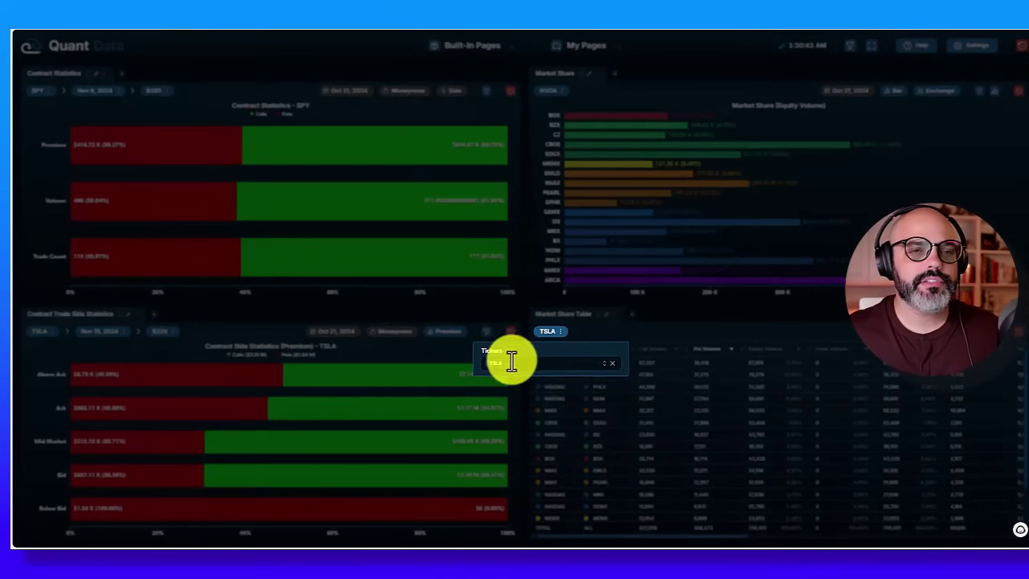
click(702, 397)
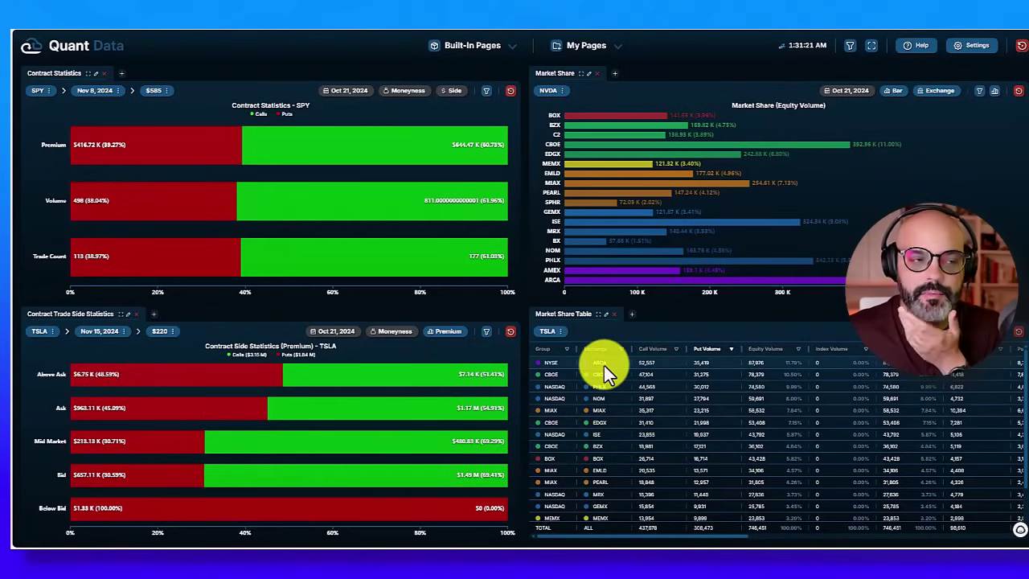
scroll(615, 425, down, 3)
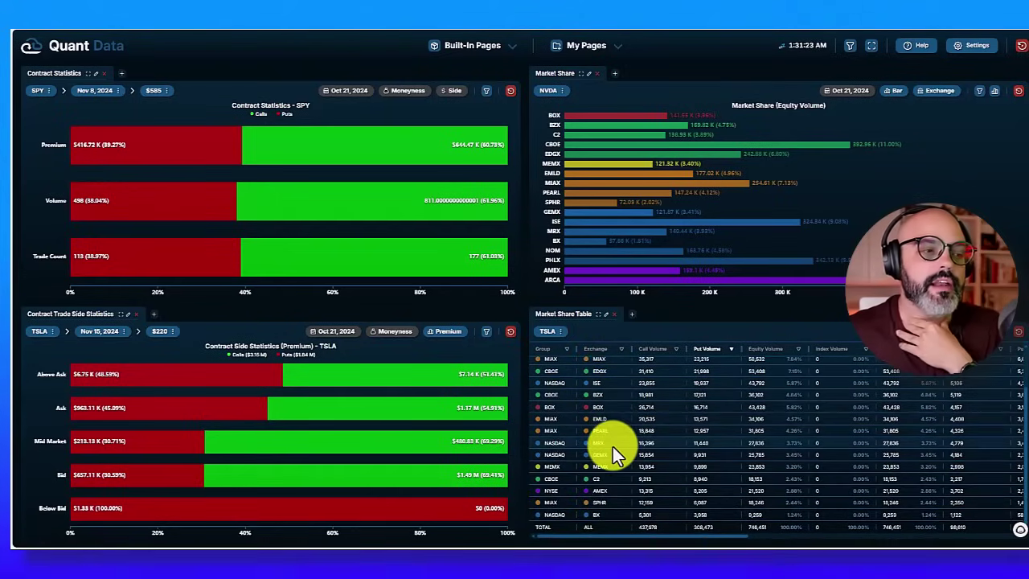
scroll(613, 446, up, 3)
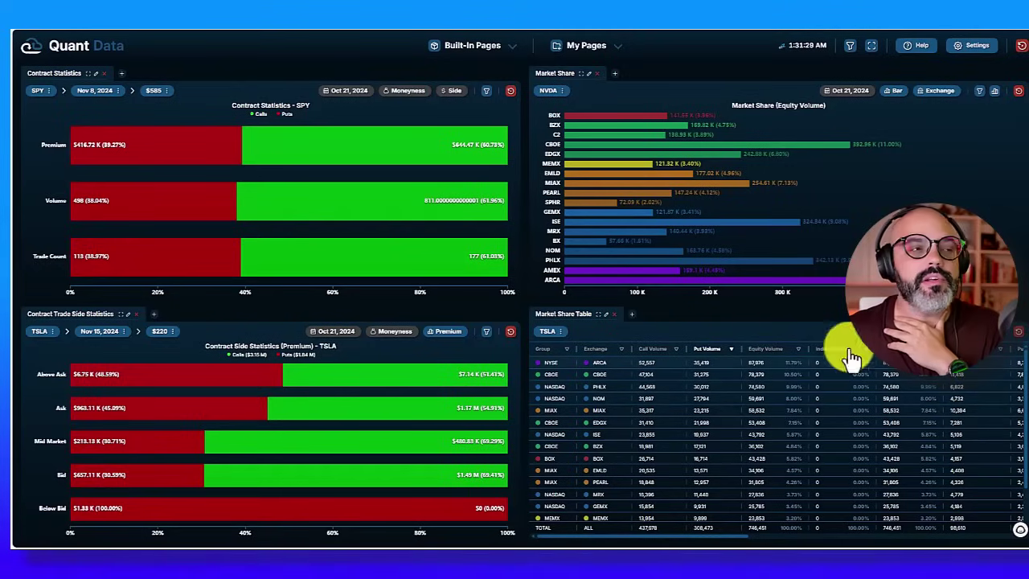
Step: Look over the available built-in pages and the My Pages list without opening any page
click(462, 49)
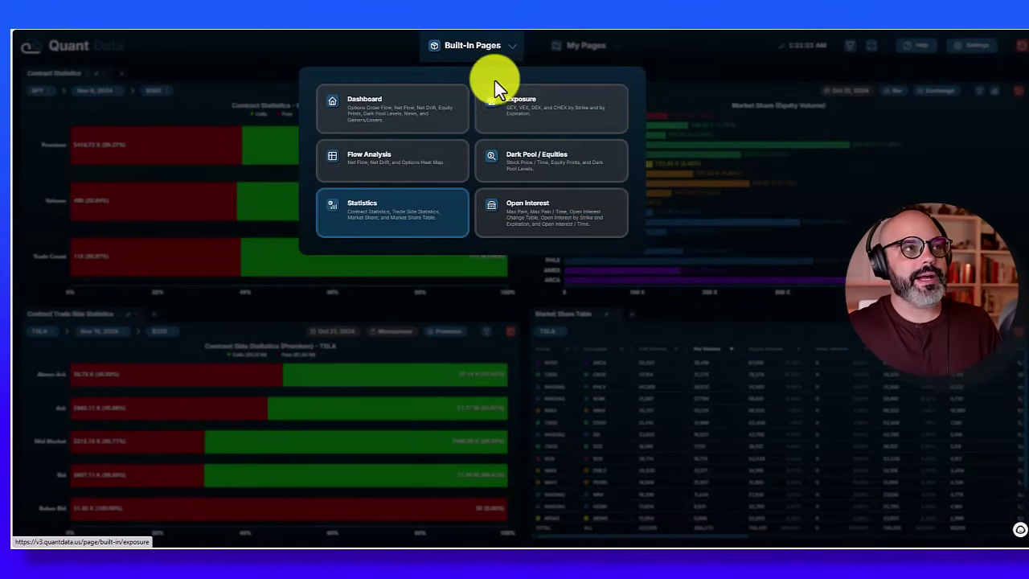
click(386, 55)
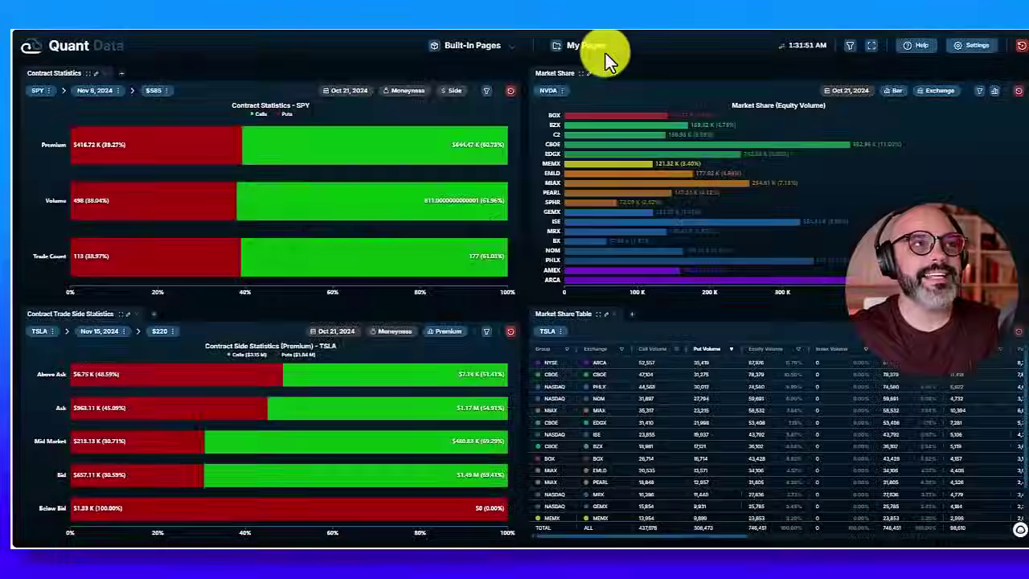
click(603, 53)
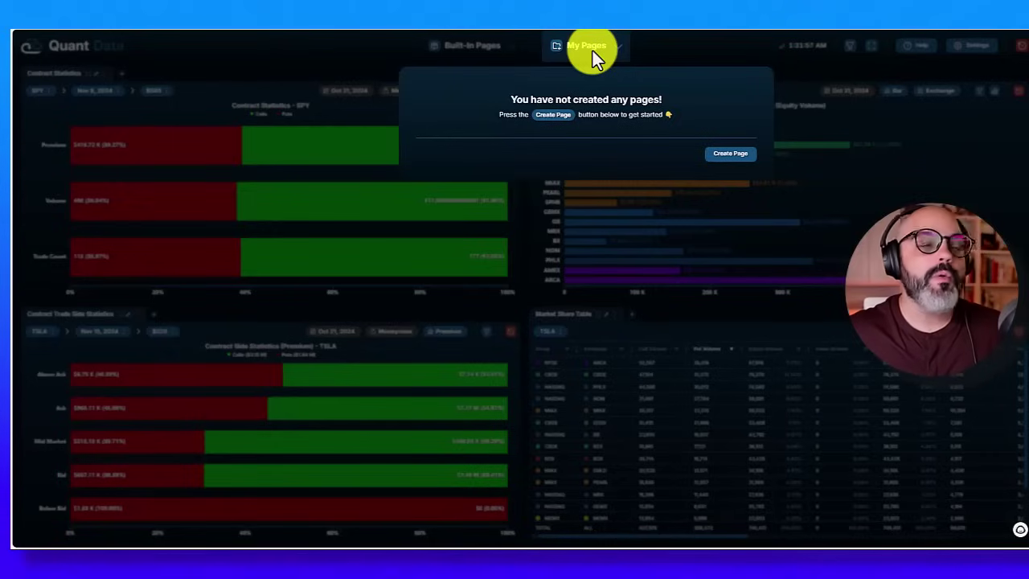
click(781, 117)
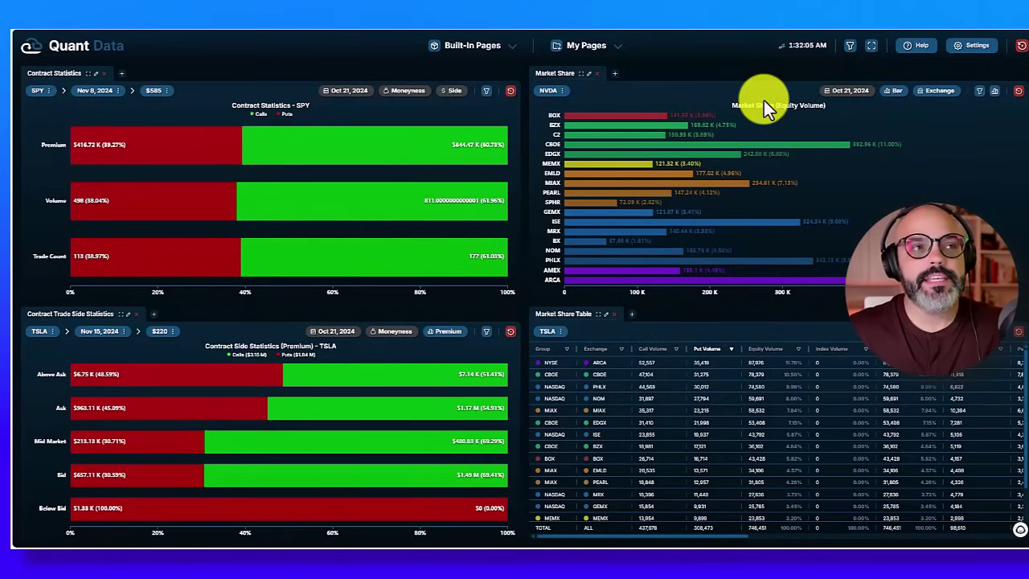
Step: Create a new custom page under My Pages
click(605, 46)
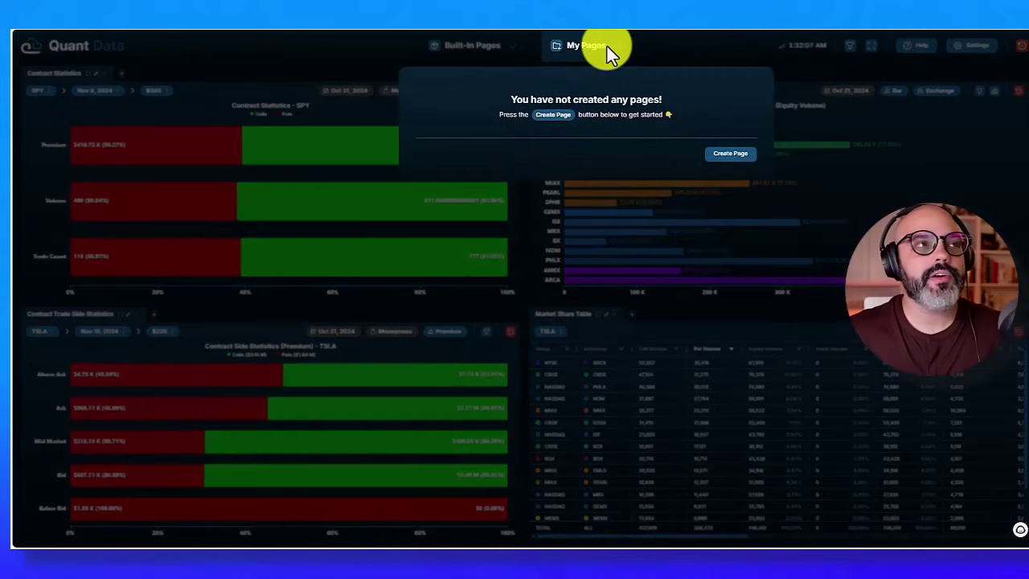
click(475, 45)
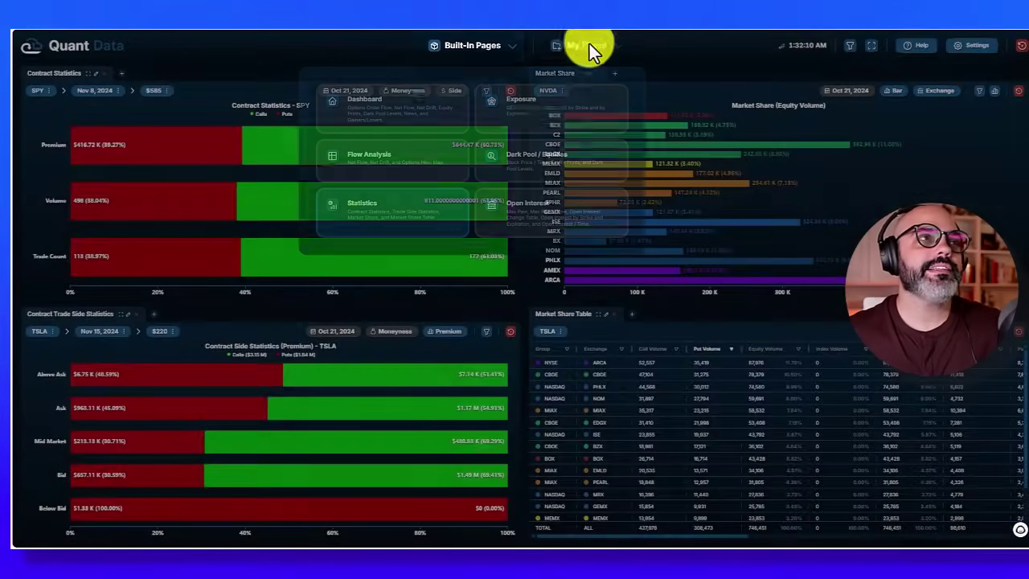
click(589, 45)
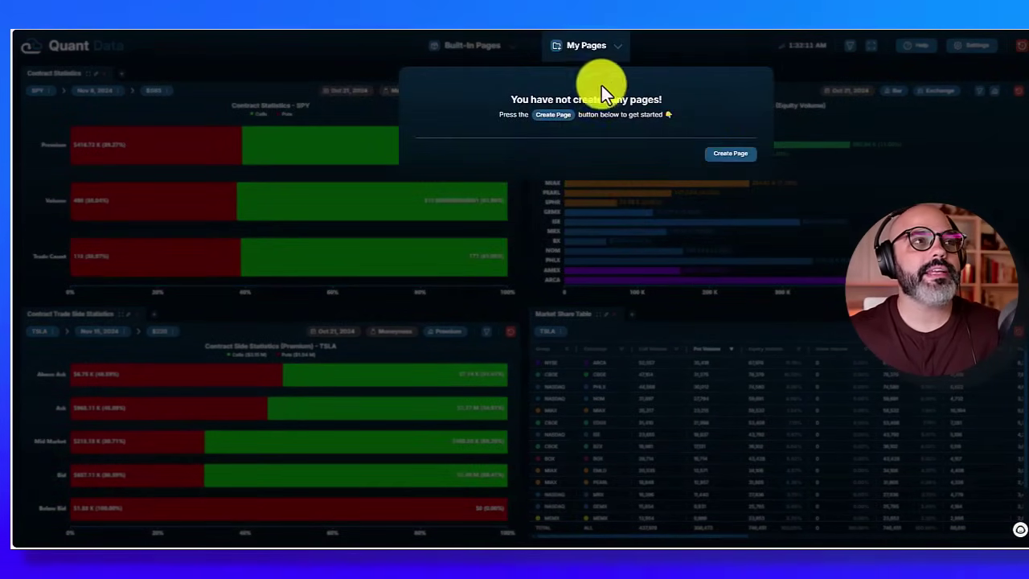
click(726, 156)
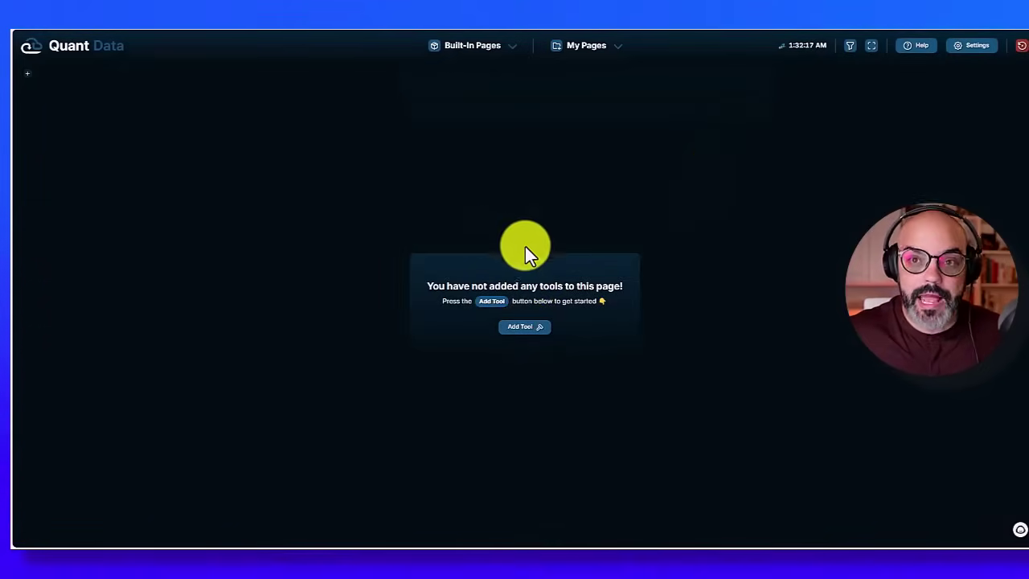
Step: Add the Heat Map options tool to the empty custom page
click(527, 328)
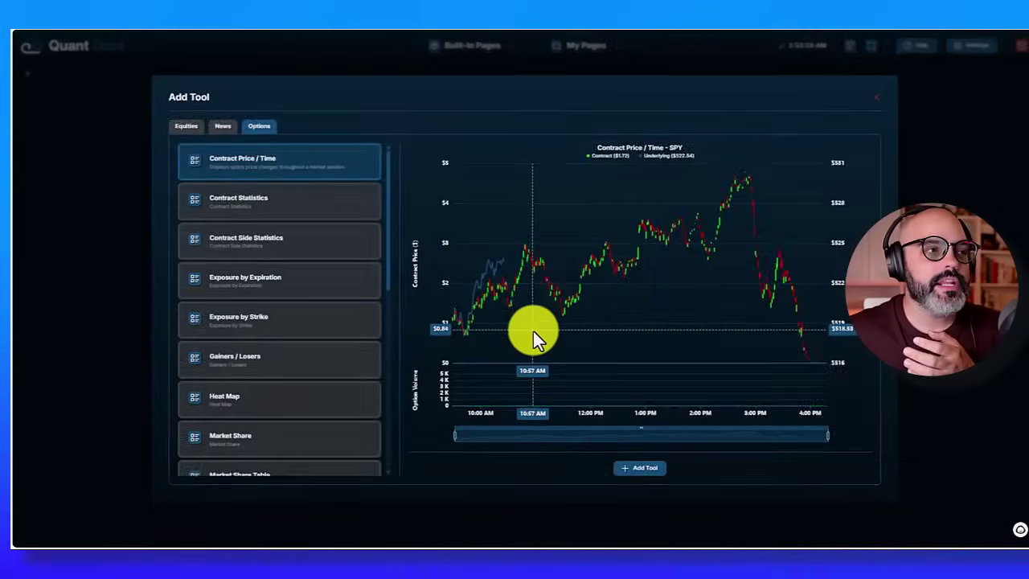
scroll(278, 406, down, 4)
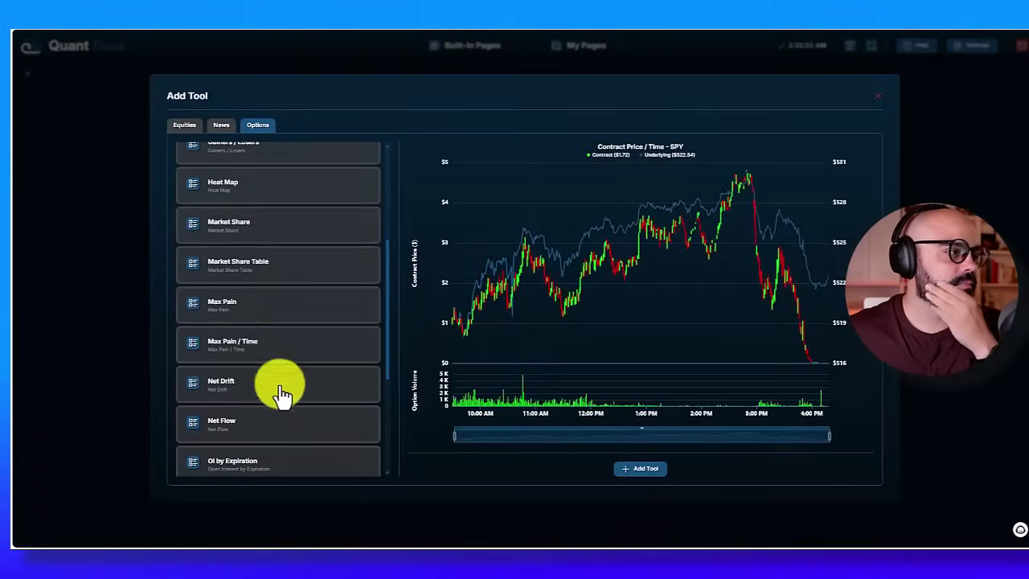
scroll(271, 298, up, 1)
click(260, 239)
click(644, 471)
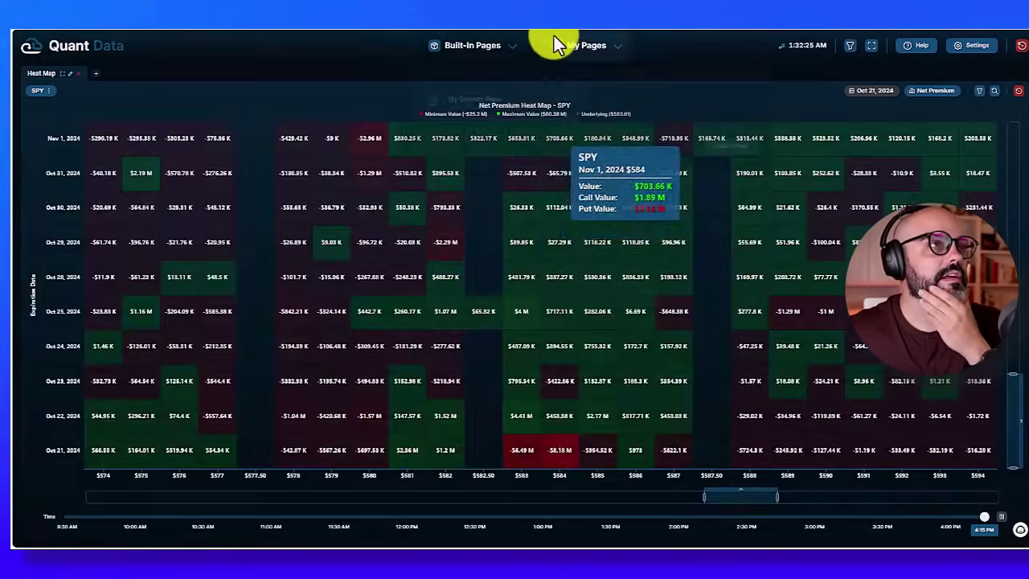
click(581, 45)
click(297, 95)
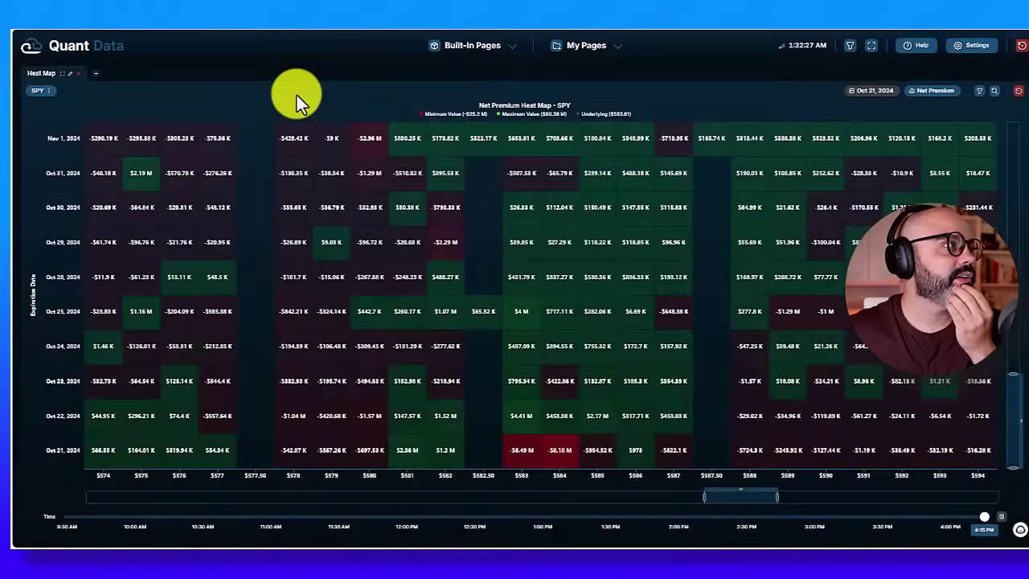
Step: Add the Gainers / Losers options tool to the custom page alongside the Heat Map
click(95, 74)
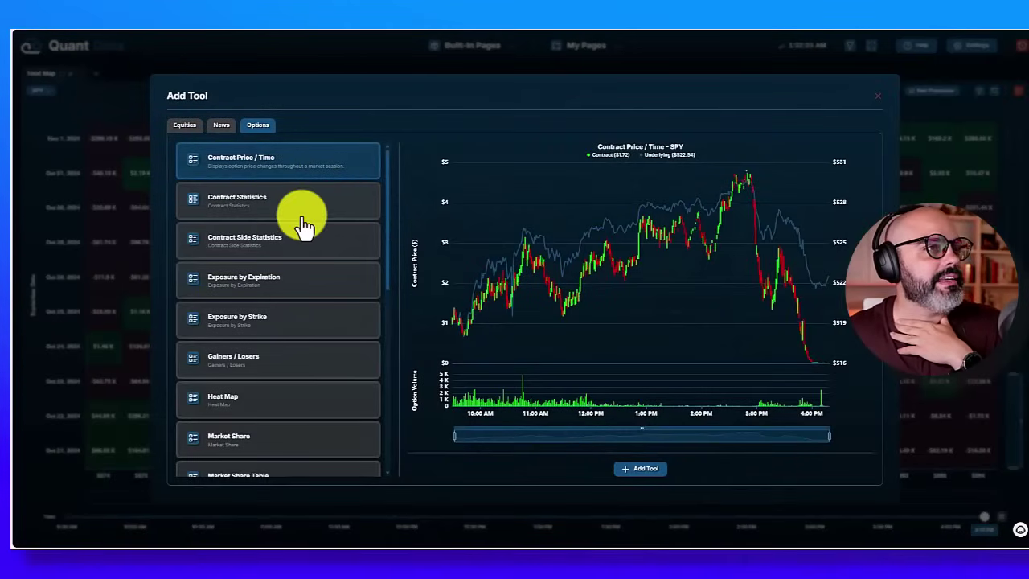
scroll(285, 241, down, 2)
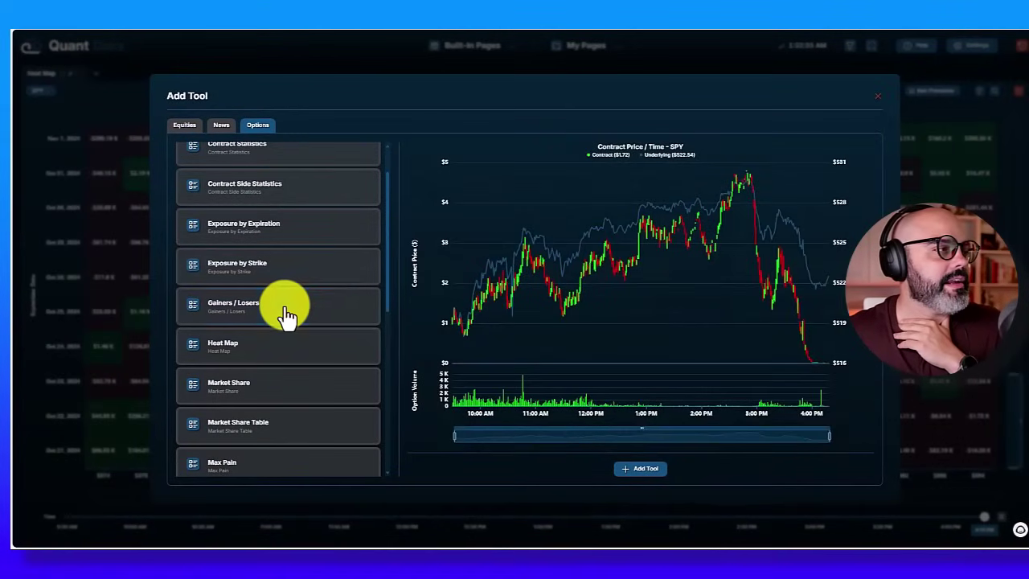
click(287, 310)
click(644, 470)
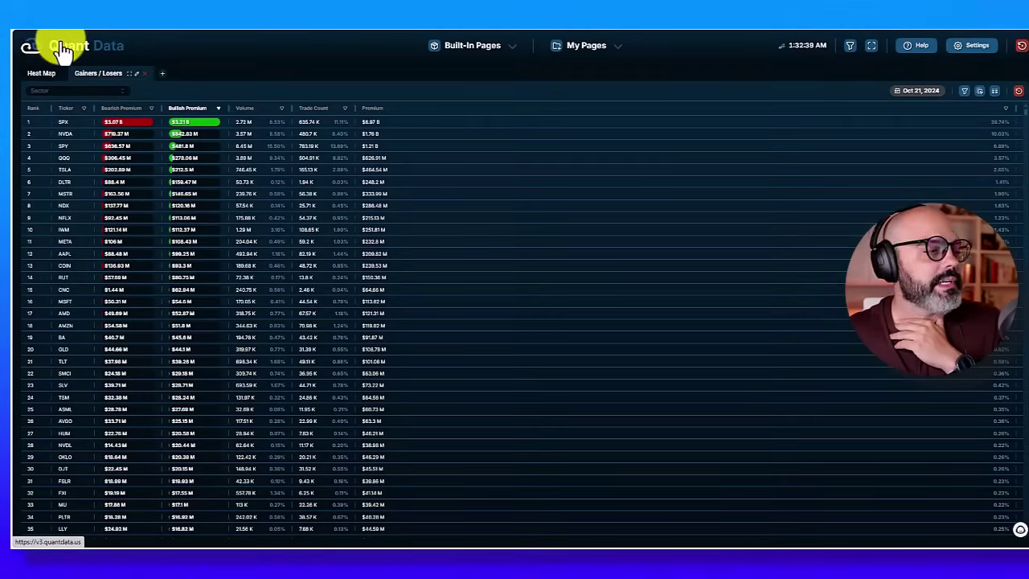
Step: Add the Contract Statistics options tool to the custom page as a third tool
click(167, 76)
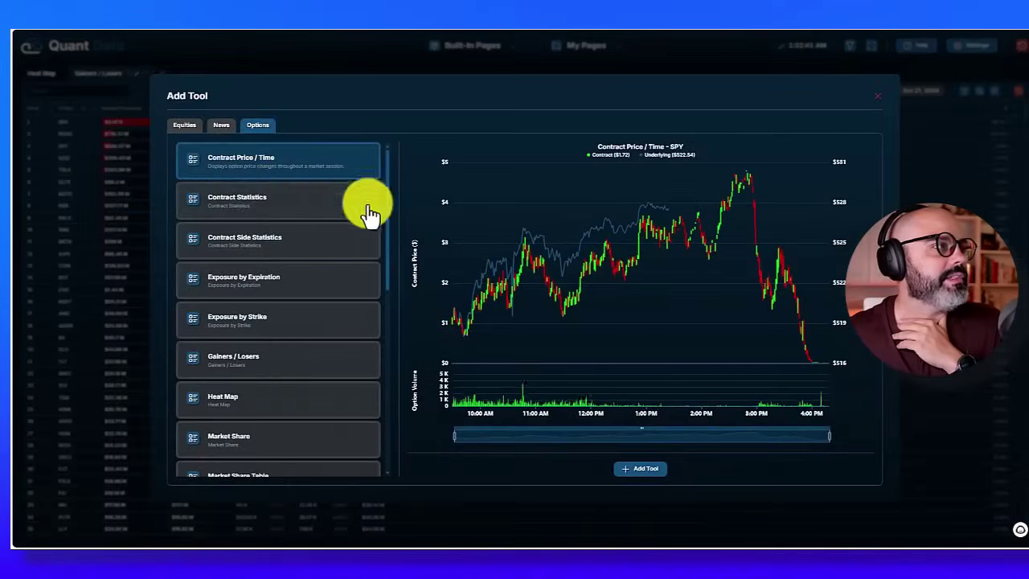
click(282, 209)
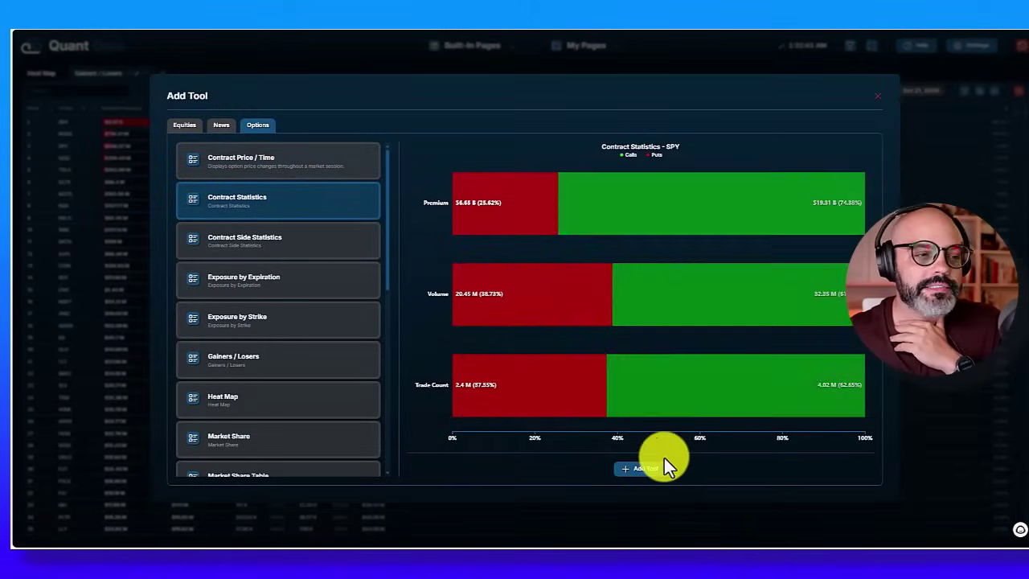
click(646, 471)
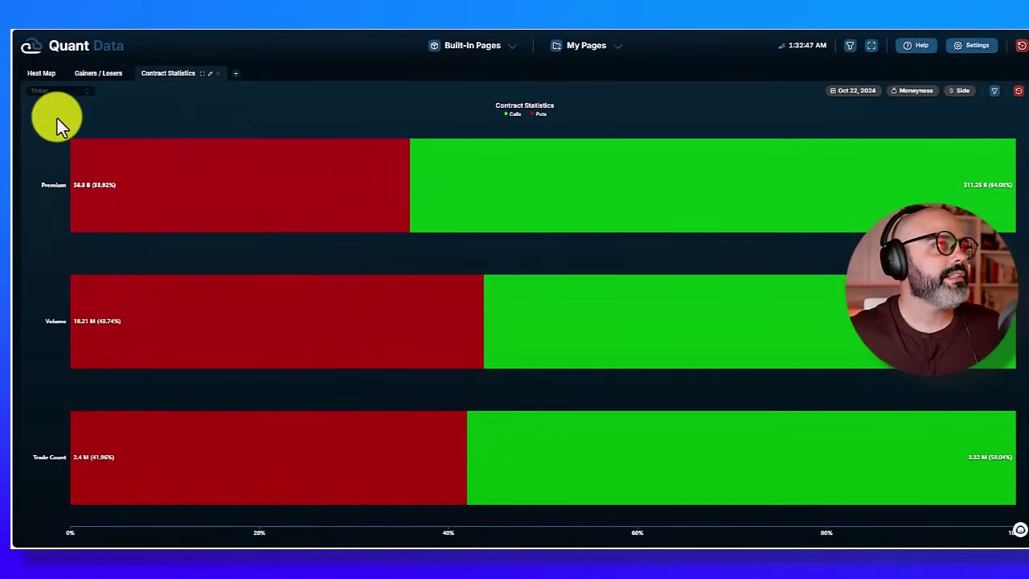
Step: Review the custom page's Heat Map, Gainers / Losers and Contract Statistics tools, and show the My Pages list
click(37, 74)
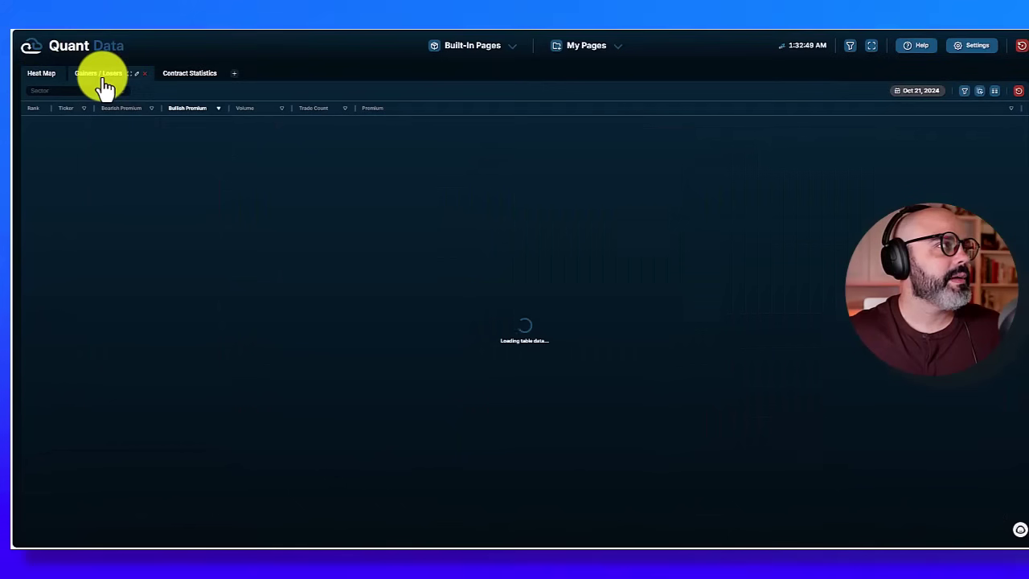
click(116, 74)
click(183, 76)
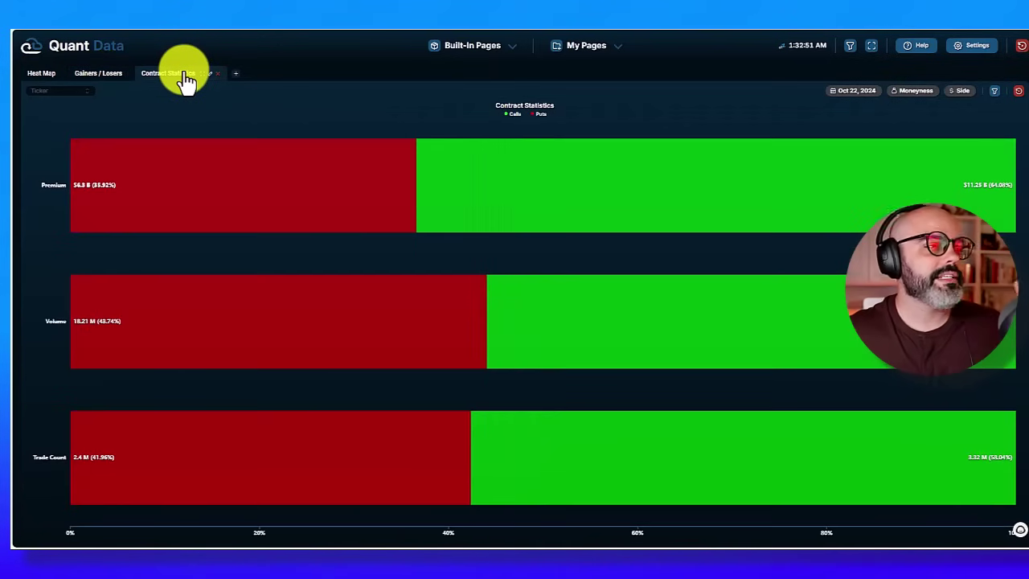
click(45, 74)
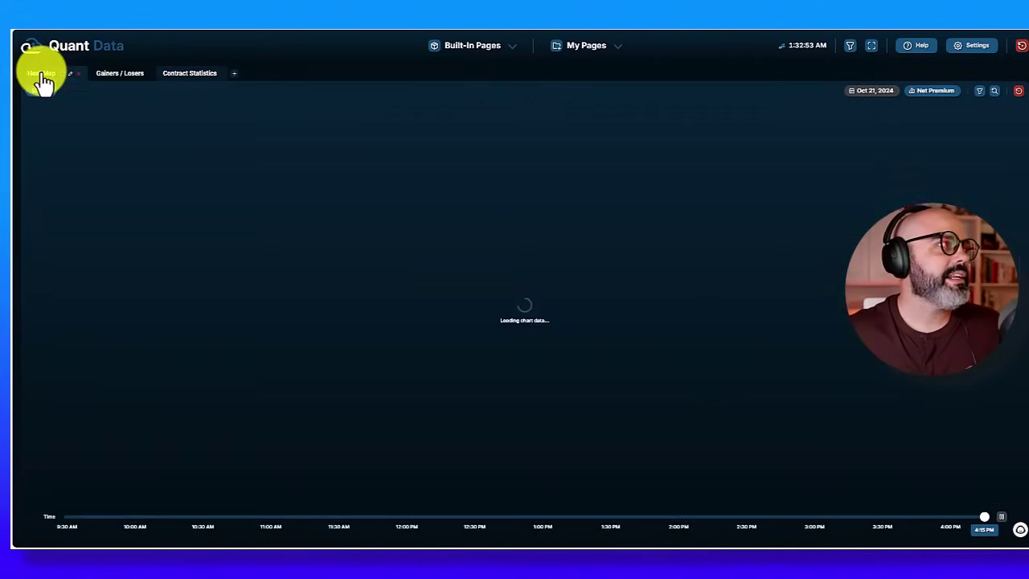
click(609, 58)
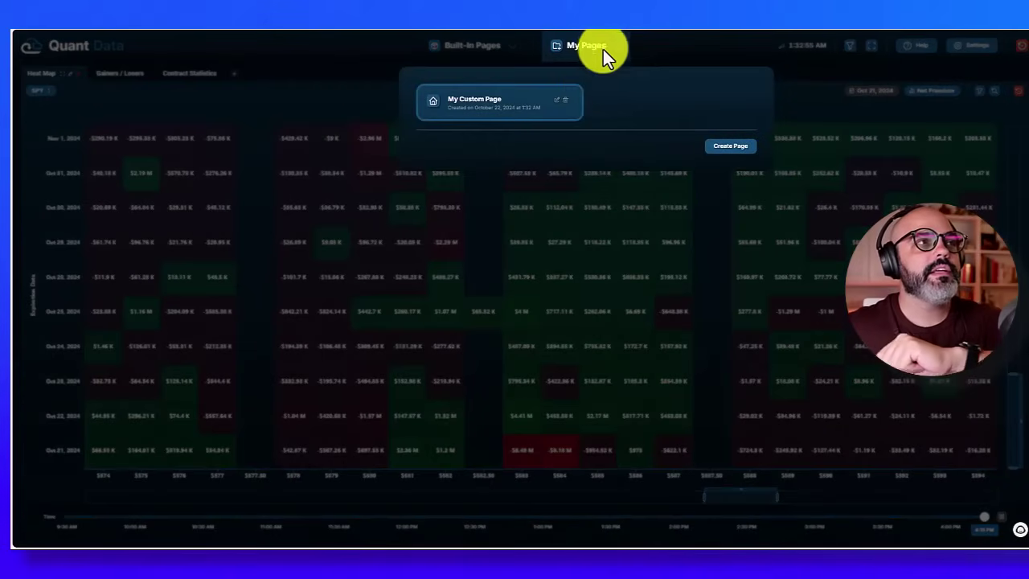
Step: Rename the custom page as "Visualizacion SPY contratos" and save the change
click(559, 106)
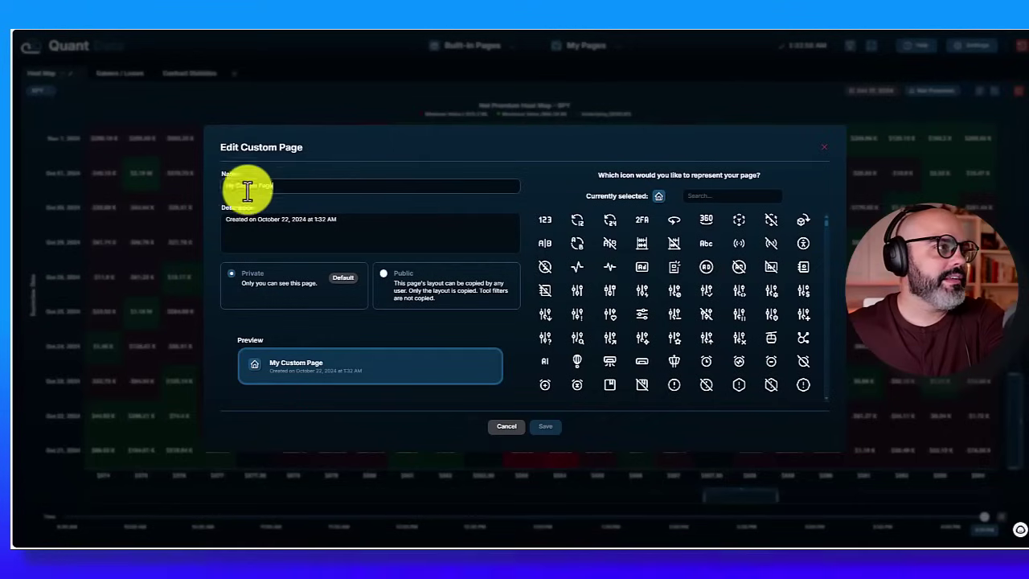
drag(275, 190, 213, 190)
key(BackSpace)
text(Visuali)
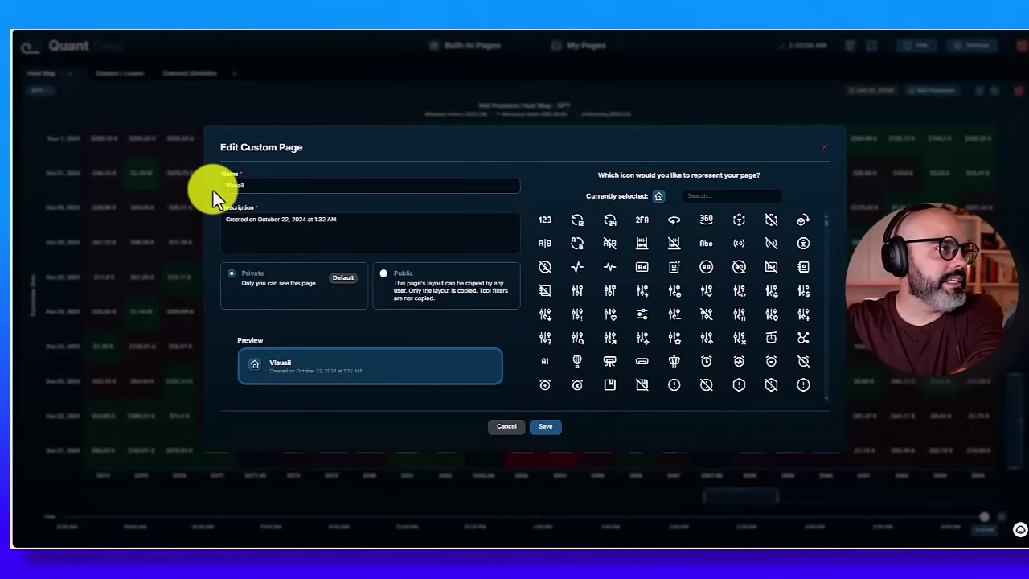
text(cionzacion)
key(BackSpace)
key(BackSpace)
key(BackSpace)
key(BackSpace)
text(cion)
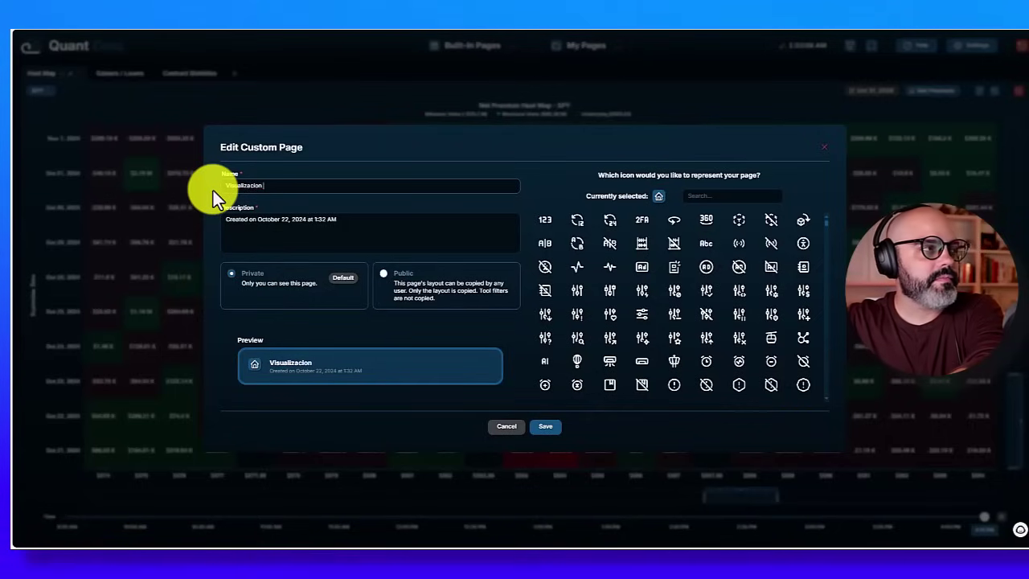
text( SPY contrator)
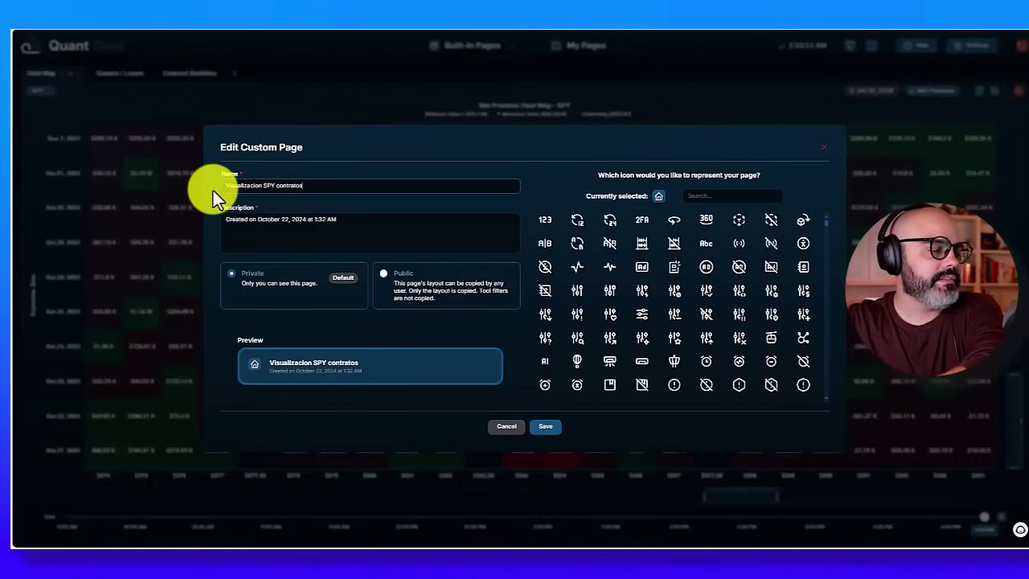
key(Return)
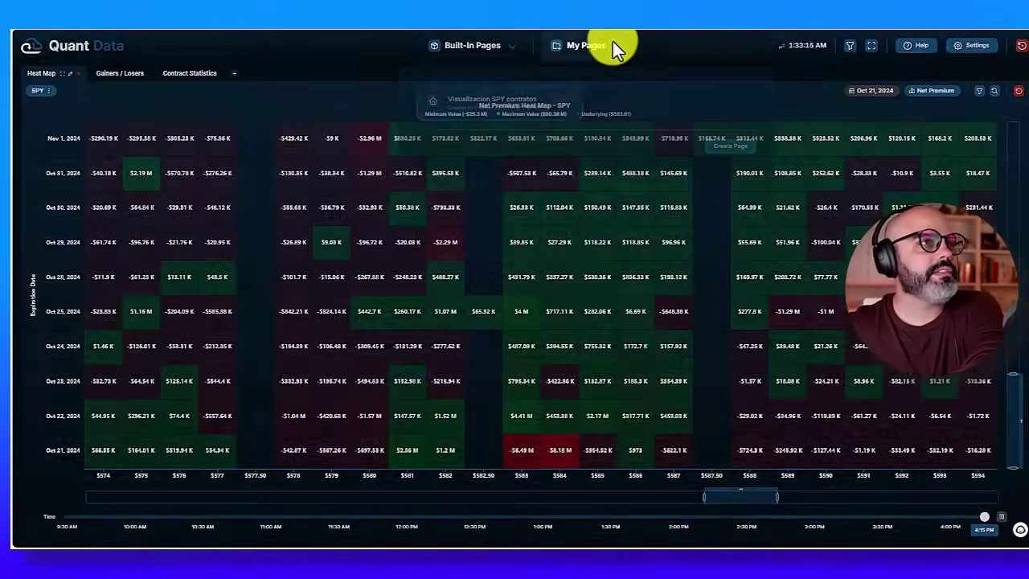
Step: Change the icon of the Visualizacion SPY contratos page to the VIP icon and save it
click(614, 44)
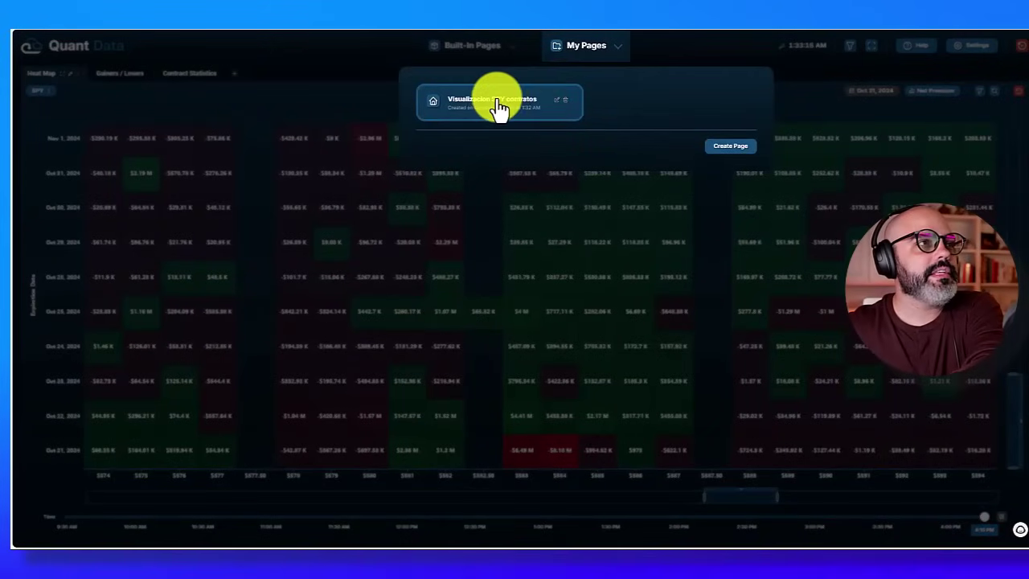
click(557, 101)
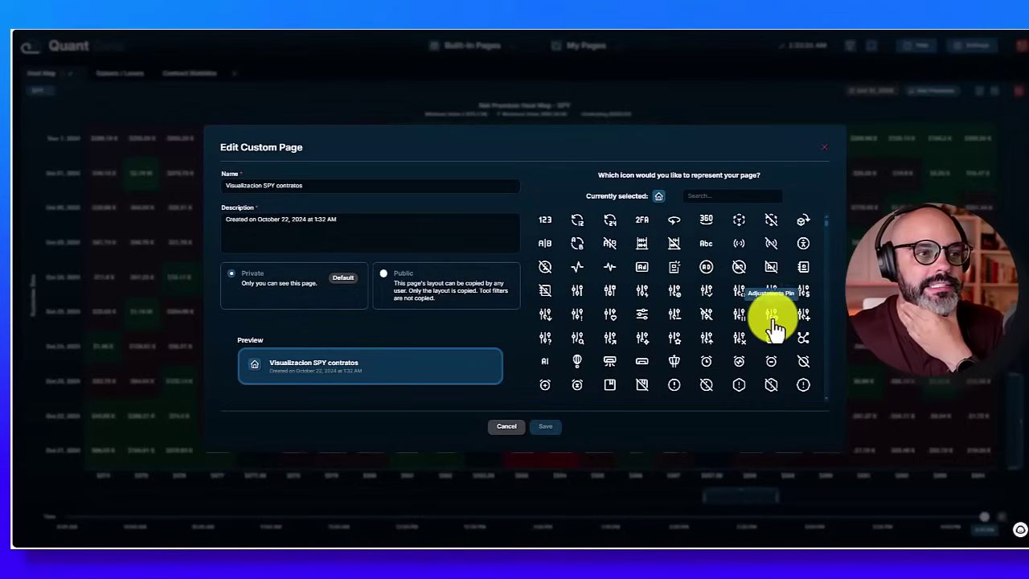
scroll(689, 348, down, 3)
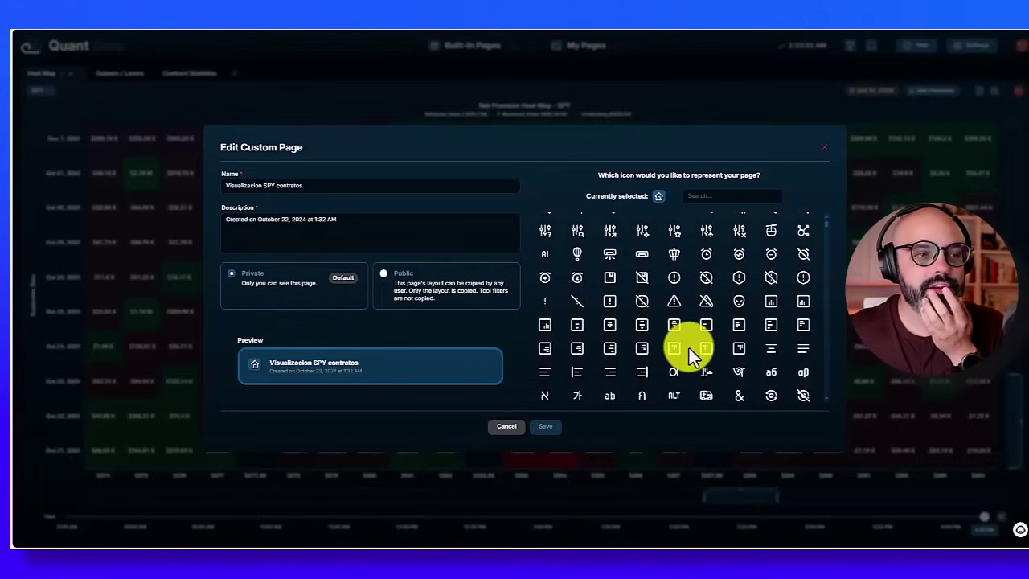
scroll(690, 348, down, 3)
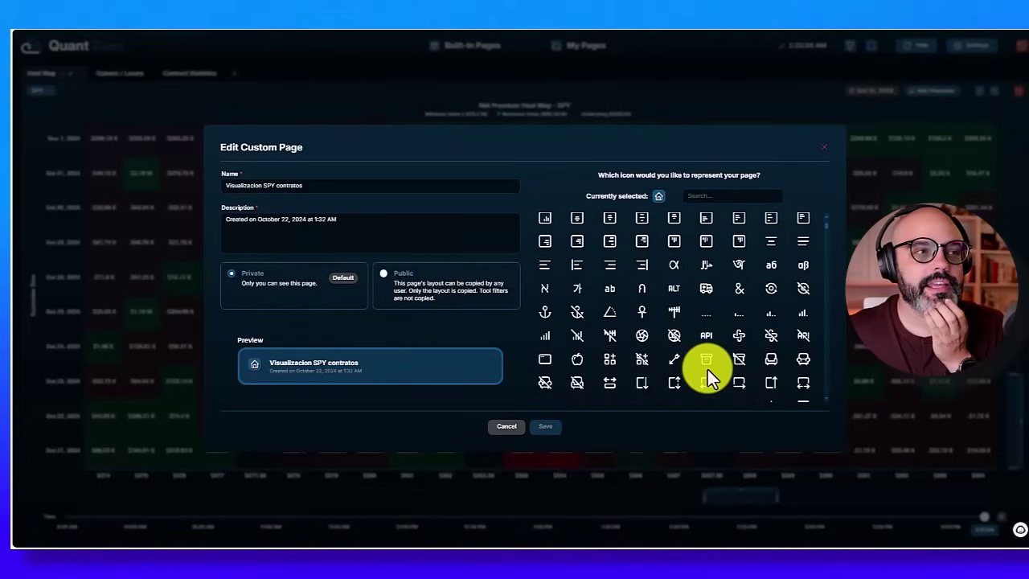
scroll(707, 370, down, 5)
scroll(708, 370, down, 5)
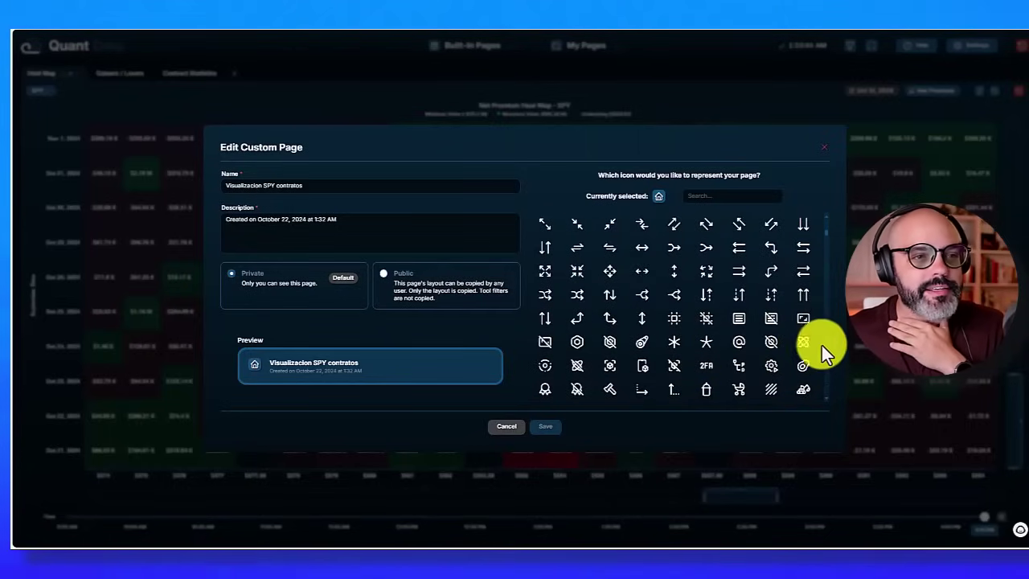
scroll(830, 230, down, 10)
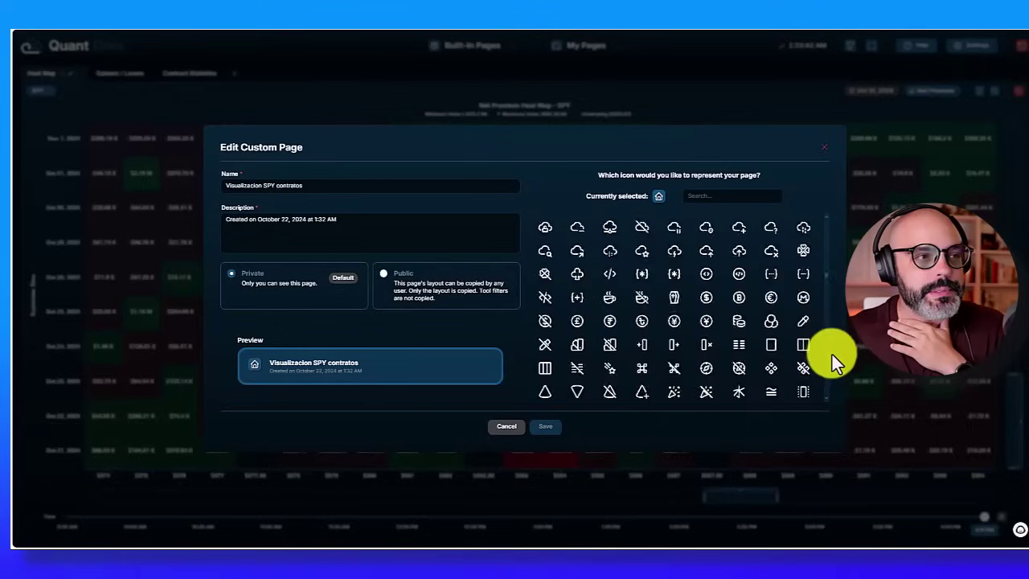
scroll(833, 380, down, 5)
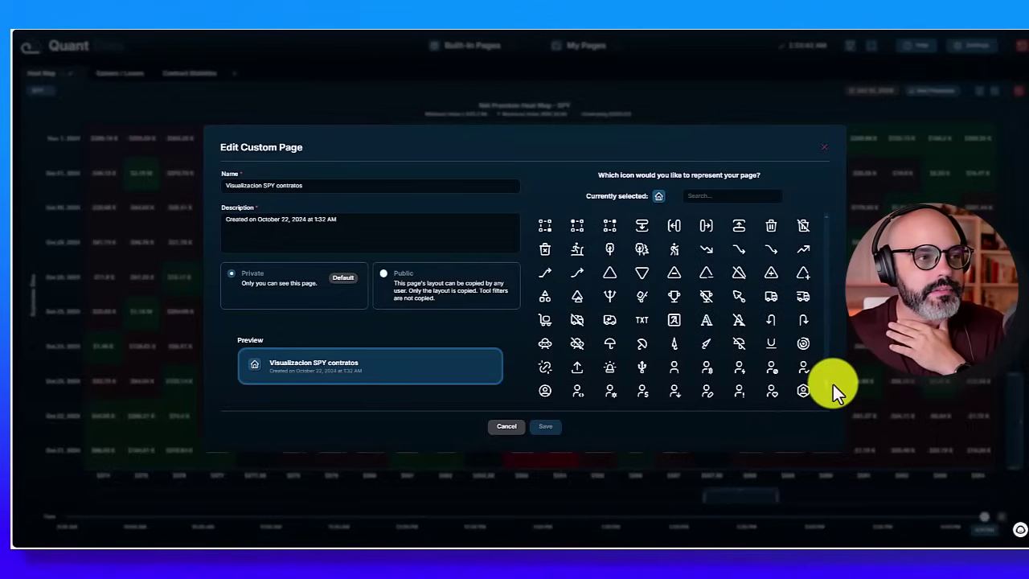
scroll(833, 386, down, 8)
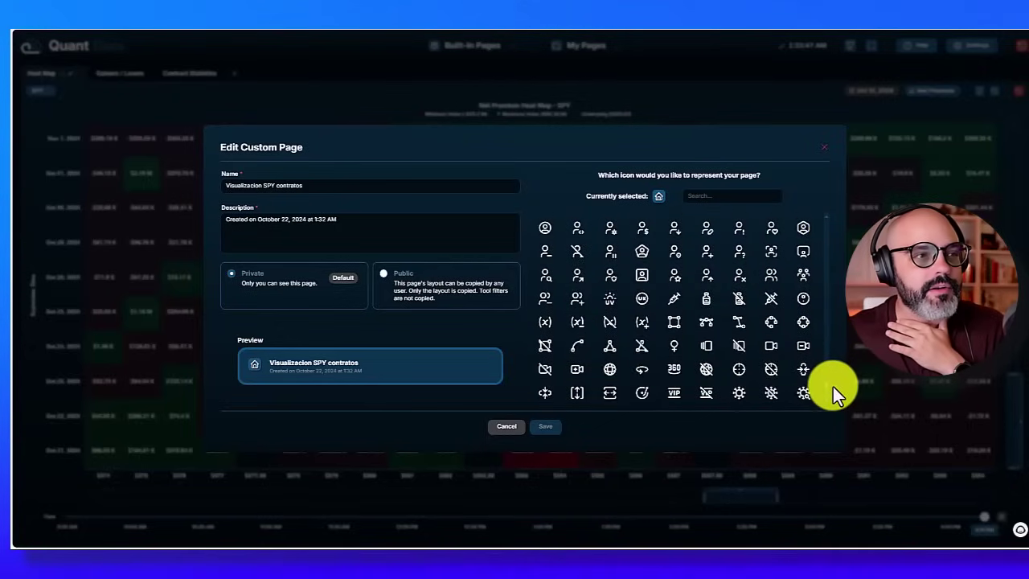
scroll(833, 389, down, 2)
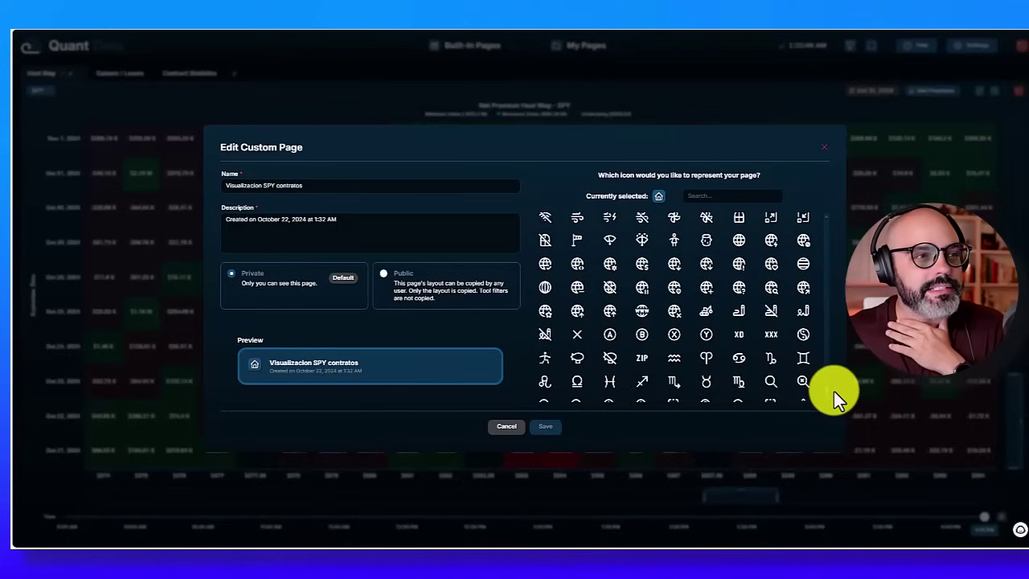
scroll(834, 390, down, 5)
scroll(834, 382, down, 5)
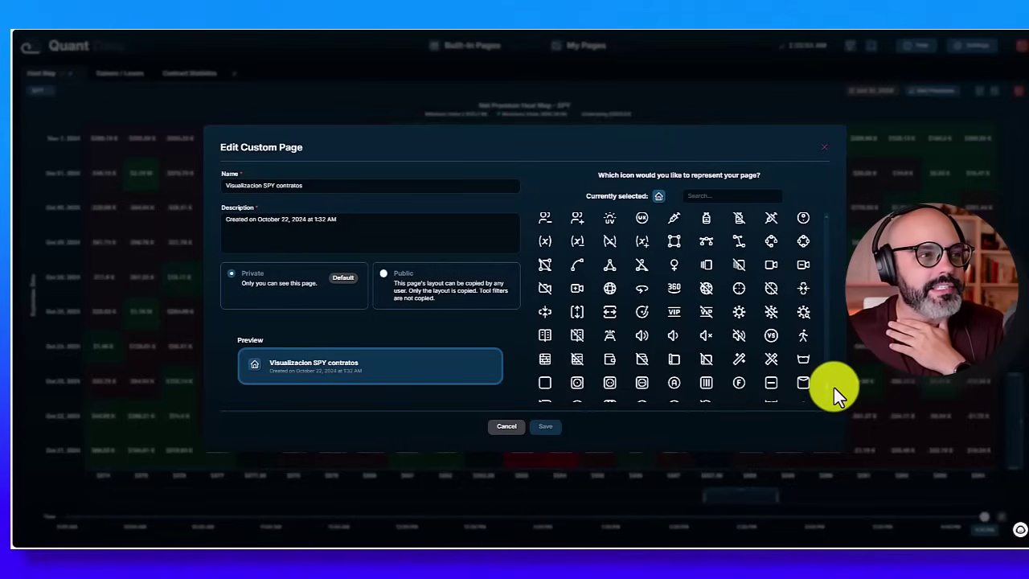
click(674, 312)
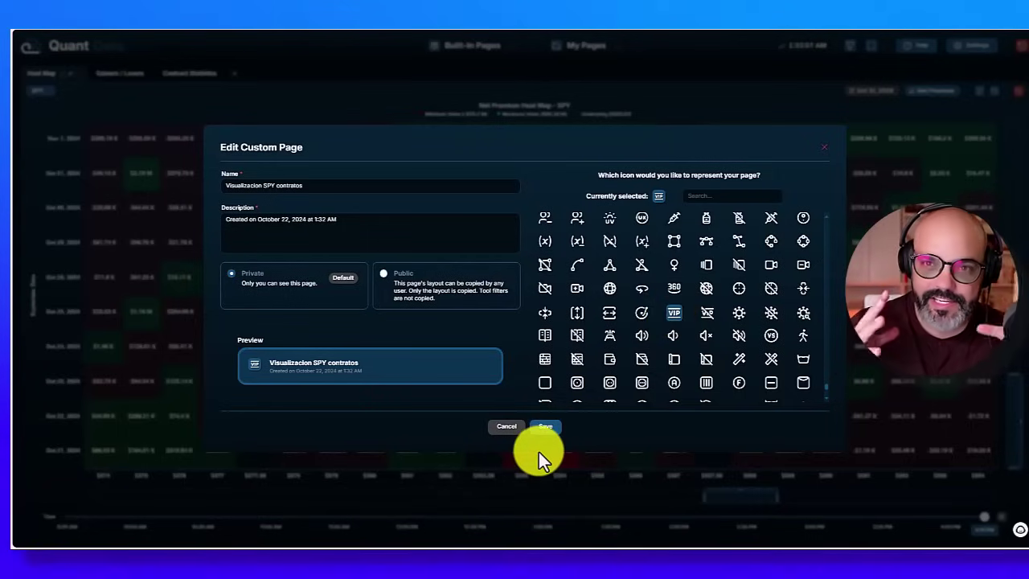
click(544, 427)
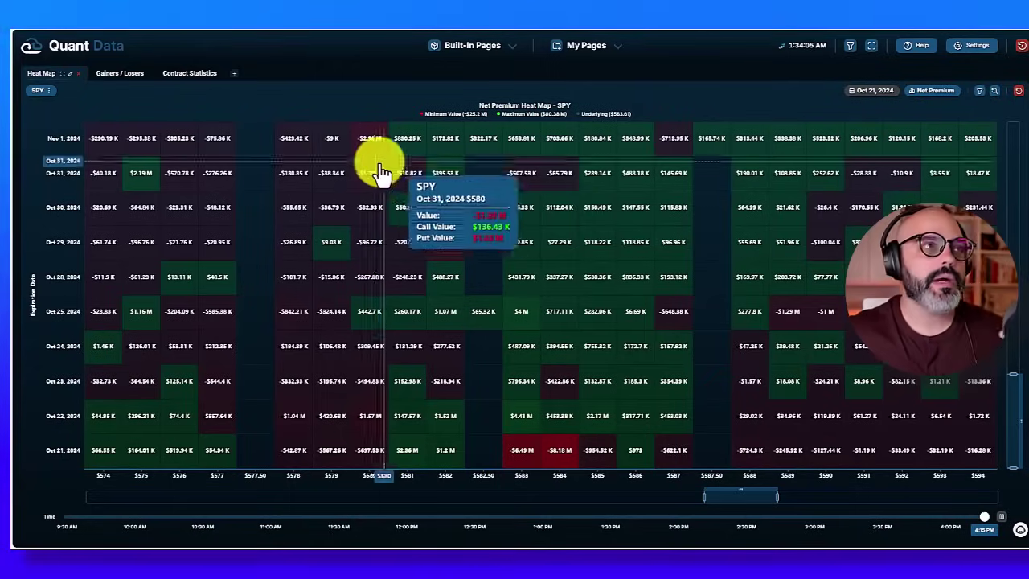
Step: Replace the custom page's description with "Para mirar estadisticas $SPY" and save it
click(599, 46)
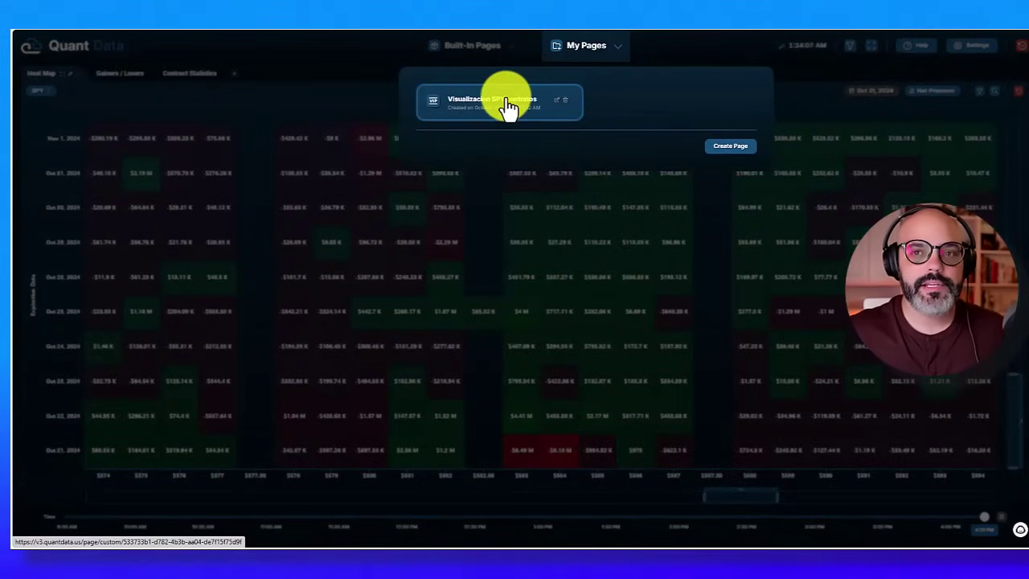
click(560, 108)
drag(329, 232, 208, 228)
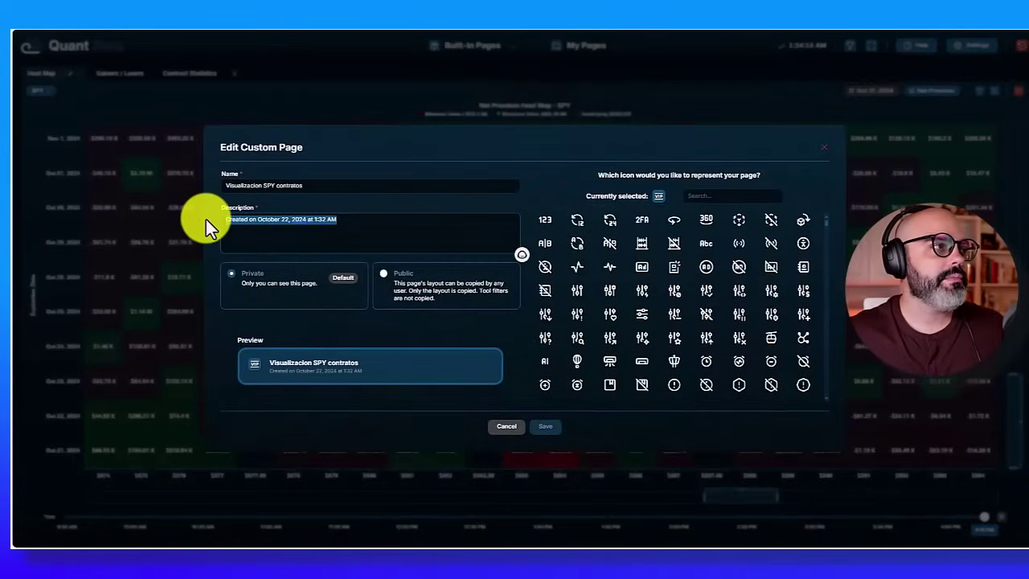
text(Pera mirar sta)
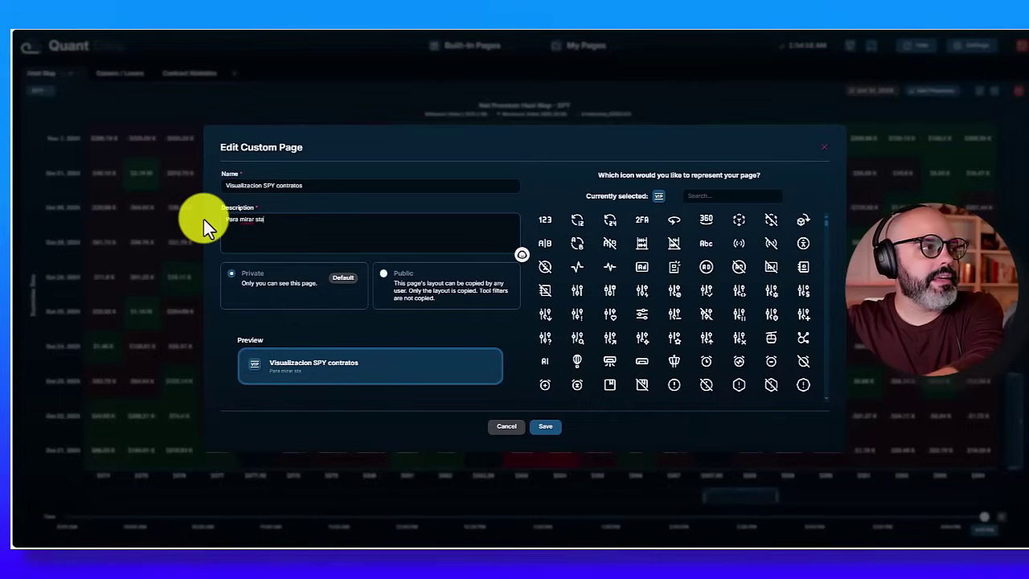
key(BackSpace)
key(BackSpace)
key(BackSpace)
text(estad)
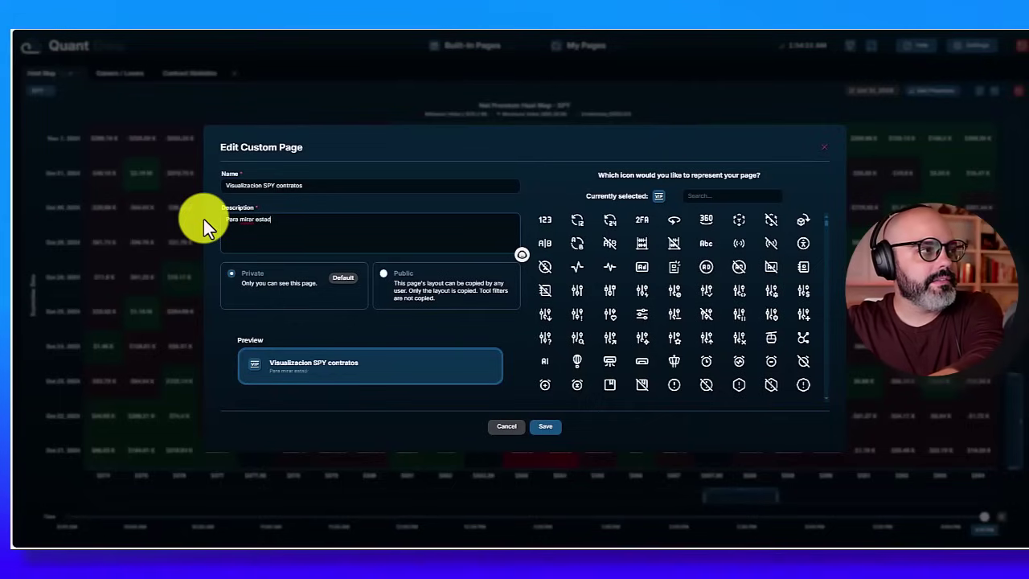
text(isticas $SPY)
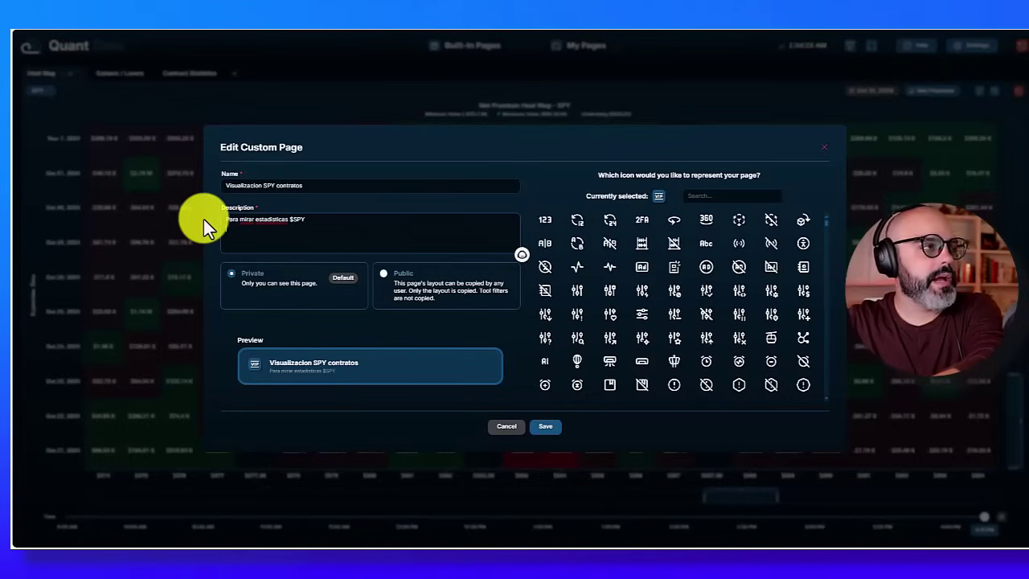
click(543, 436)
Step: Delete the Visualizacion SPY contratos page from My Pages and confirm the deletion
click(585, 47)
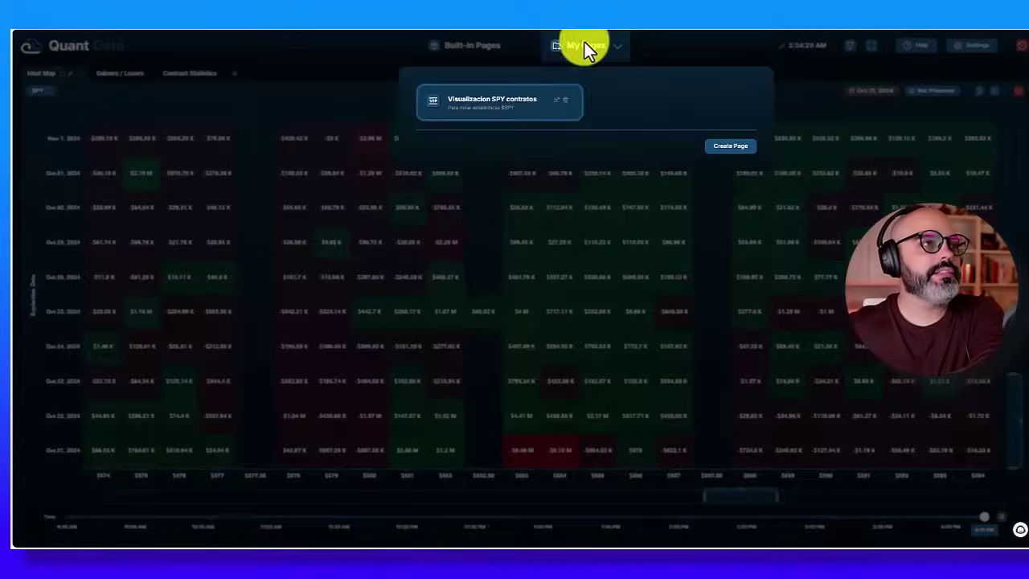
click(567, 110)
click(550, 328)
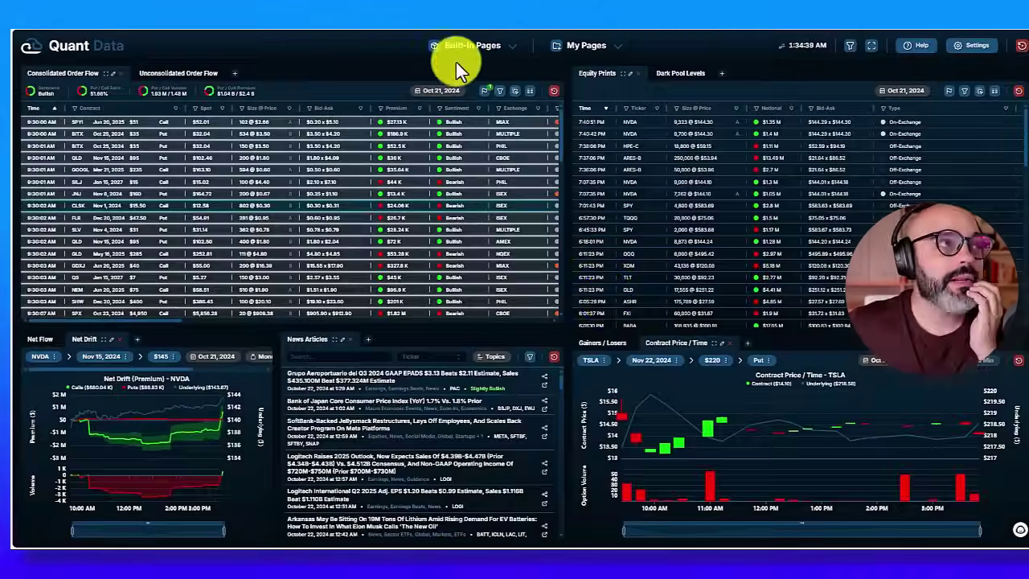
Step: Maximize the Consolidated Order Flow tool and look at its Flag Filters
mouse_move(474, 46)
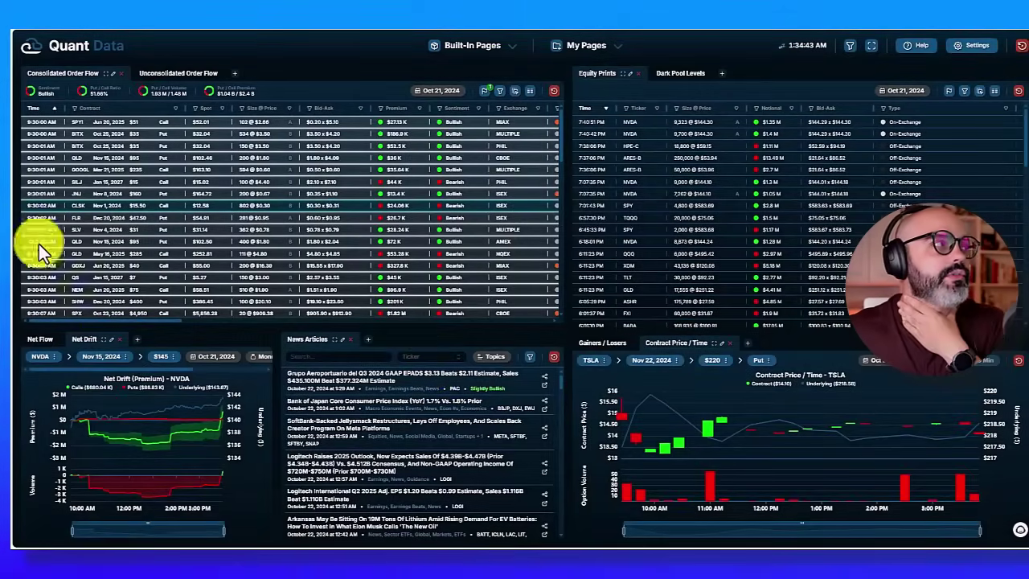
double_click(104, 80)
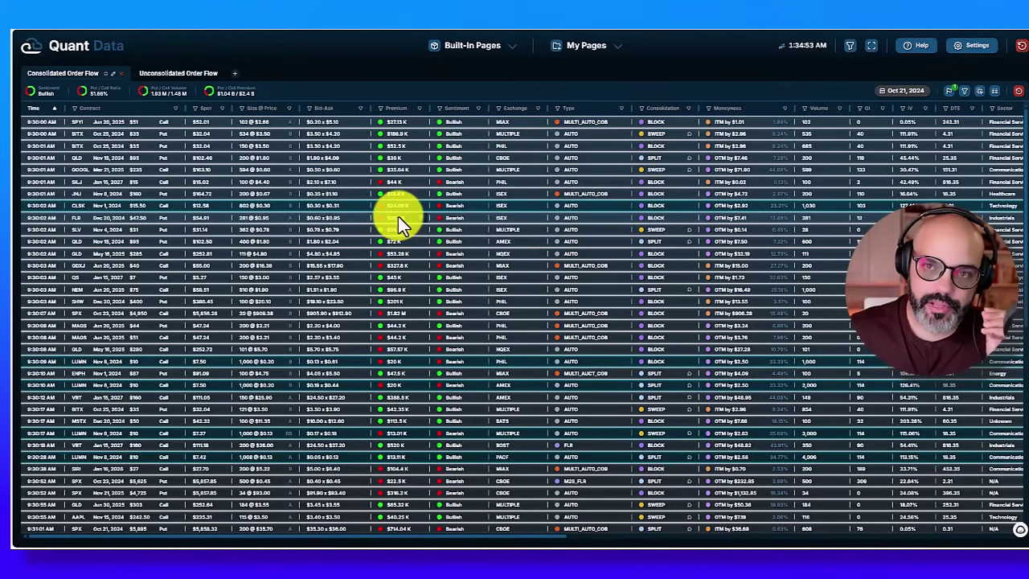
click(953, 96)
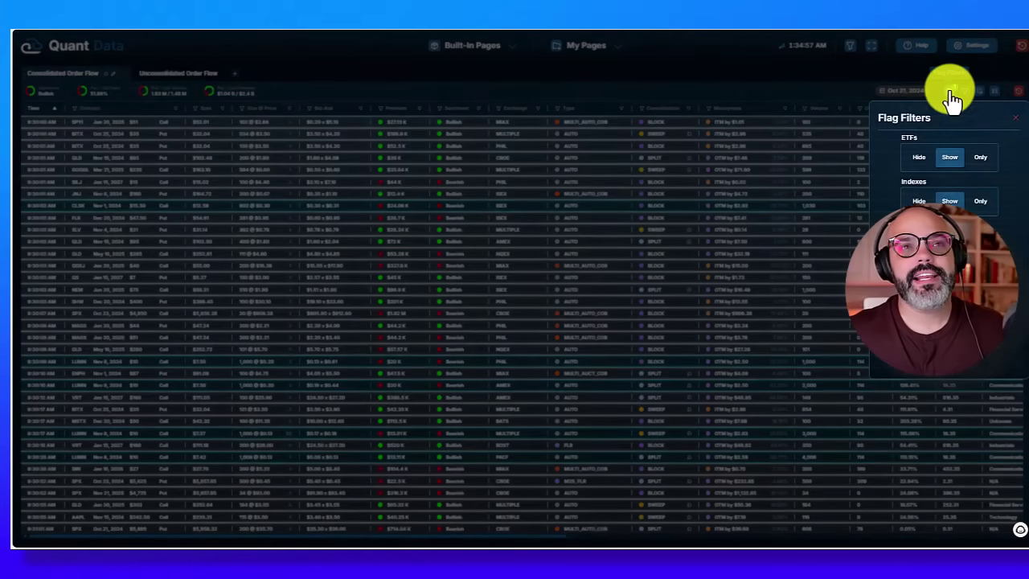
click(955, 96)
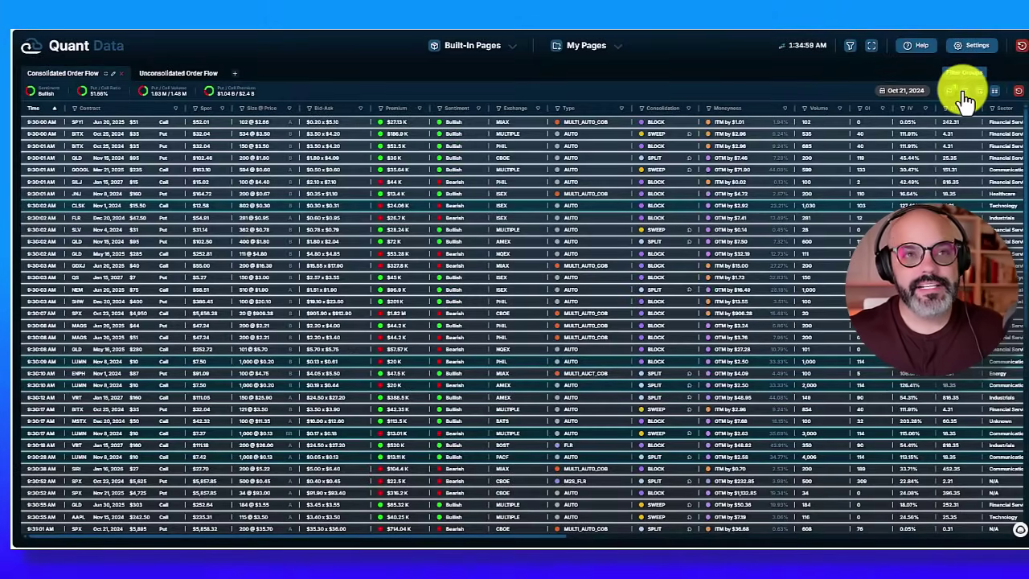
Step: Create a new filter group for Consolidated Order Flow, and switch it to active and back to inactive
click(962, 93)
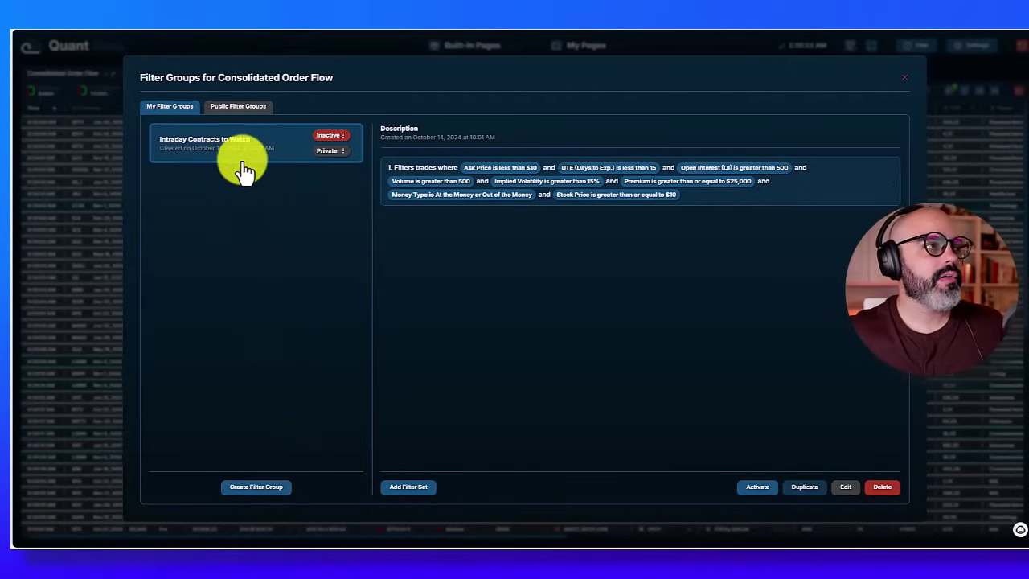
click(256, 490)
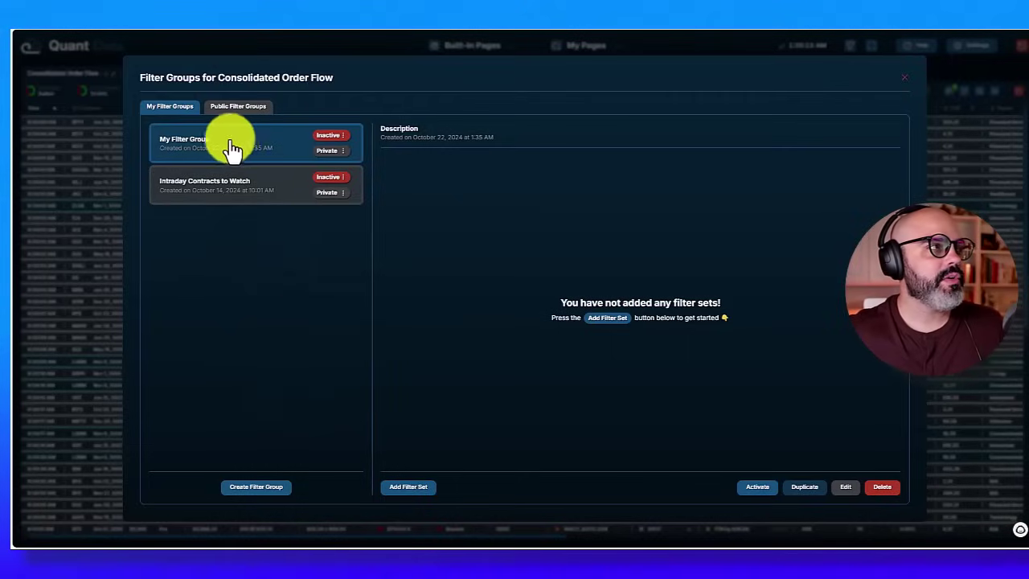
click(335, 143)
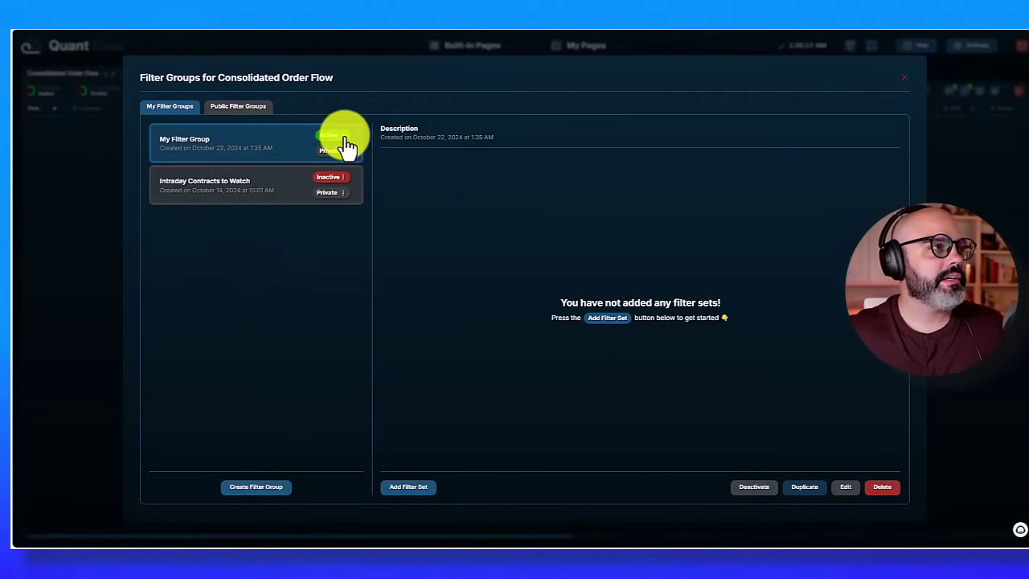
click(334, 142)
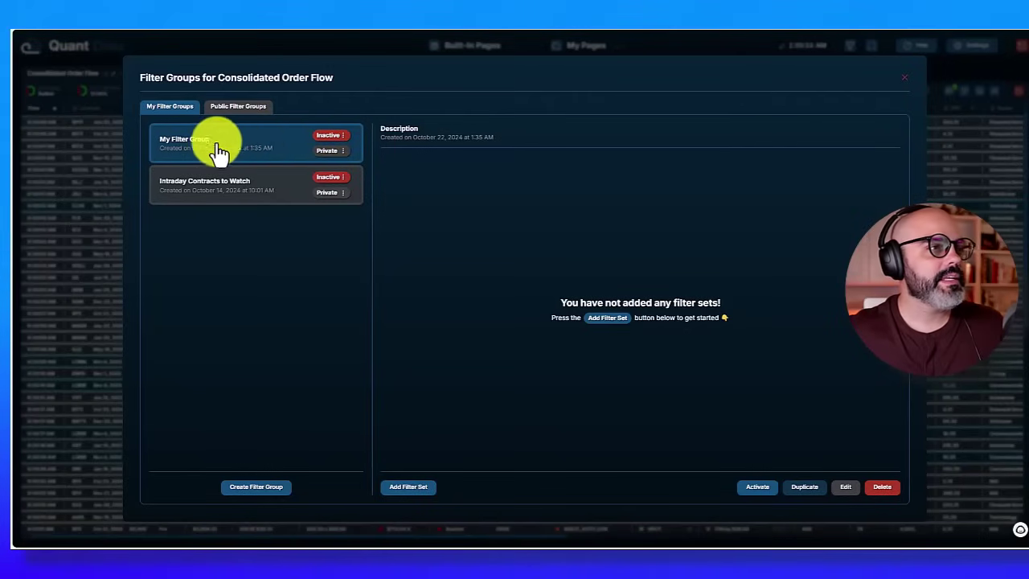
Step: Add a filter set to My Filter Group containing an Ask Price filter with the equals operator and a value of 1
click(408, 488)
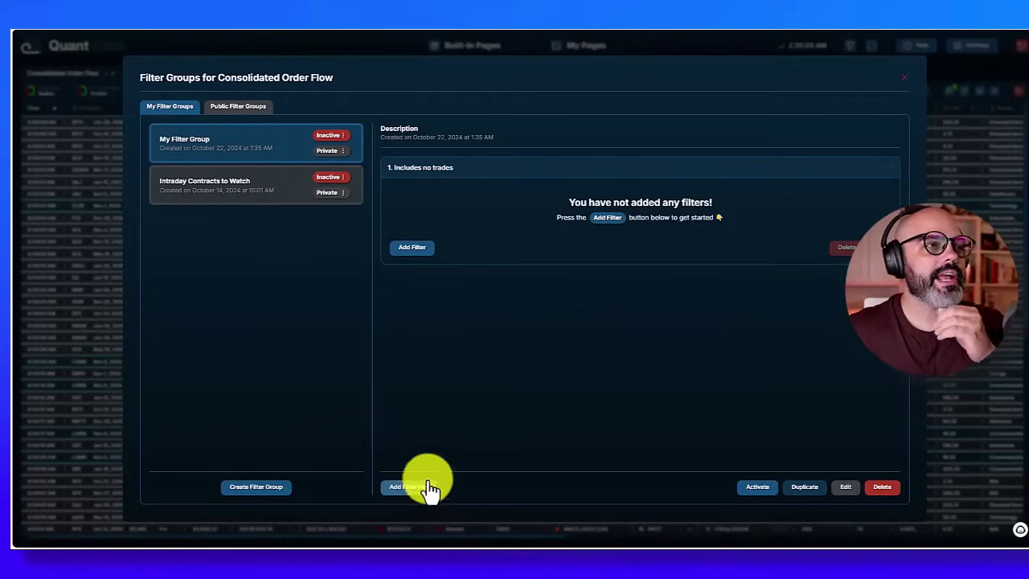
click(412, 250)
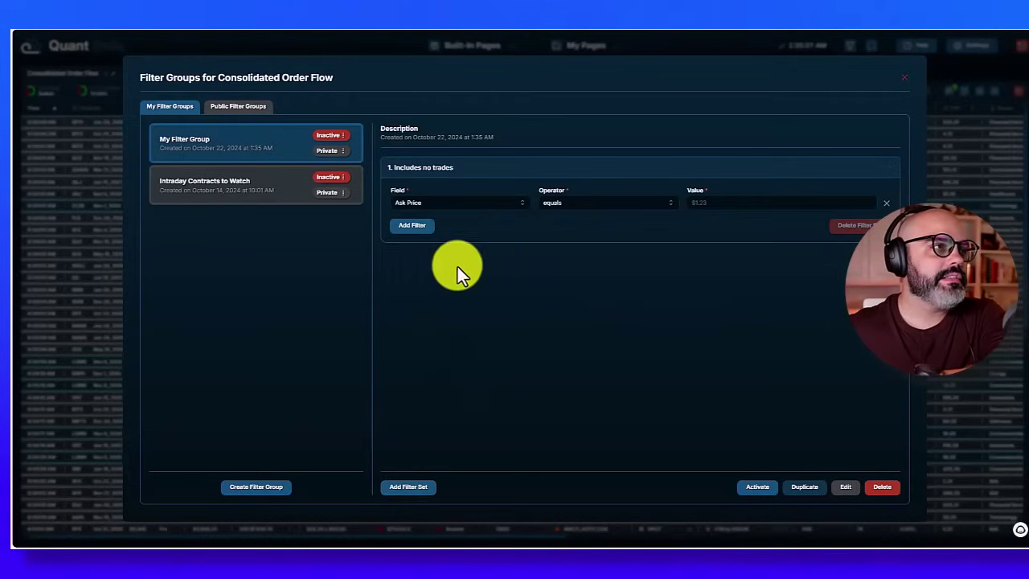
click(498, 202)
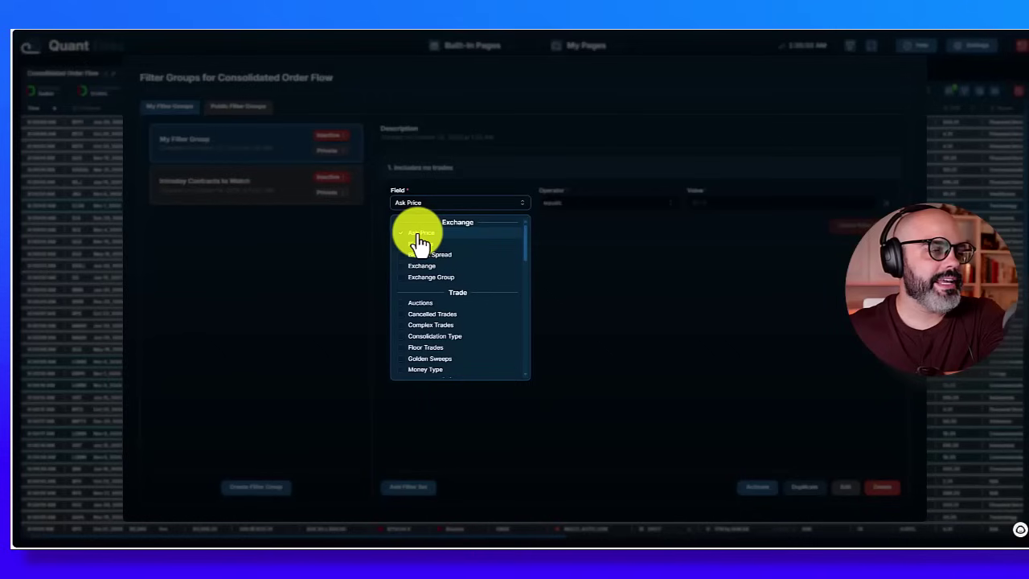
click(703, 233)
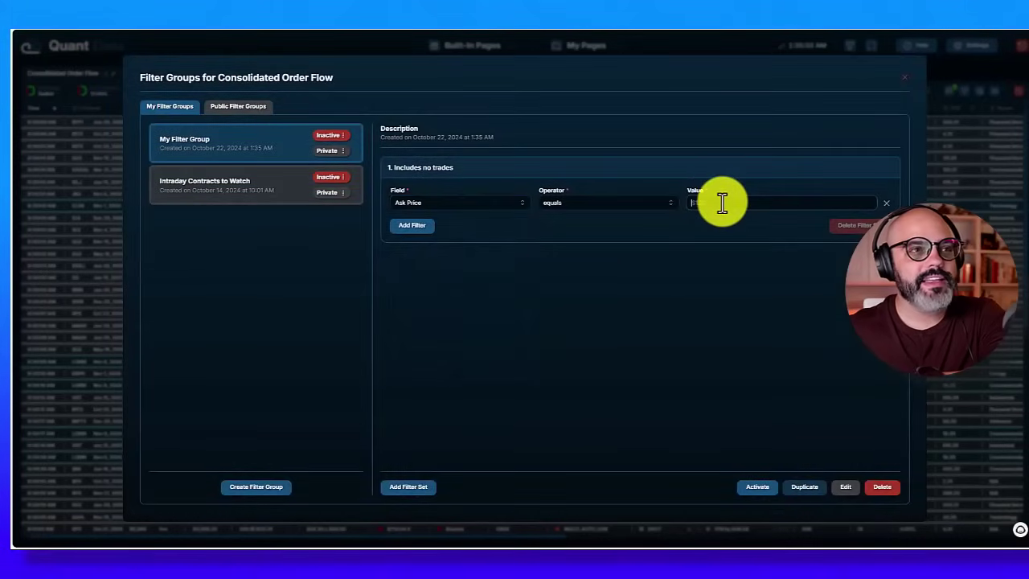
click(722, 203)
text(1)
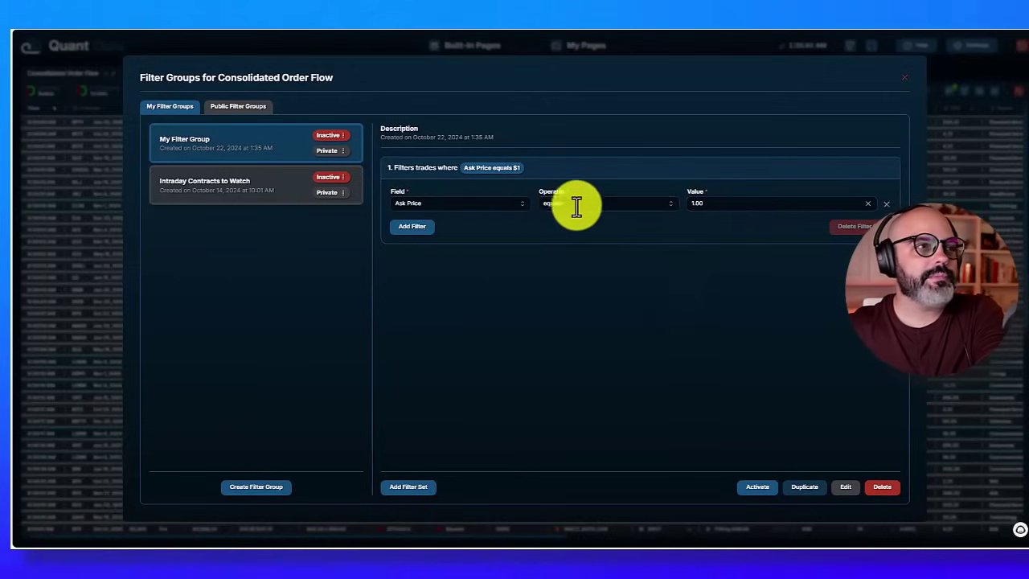
Step: Try is greater than as the Ask Price filter's operator, and settle on is less than
click(609, 203)
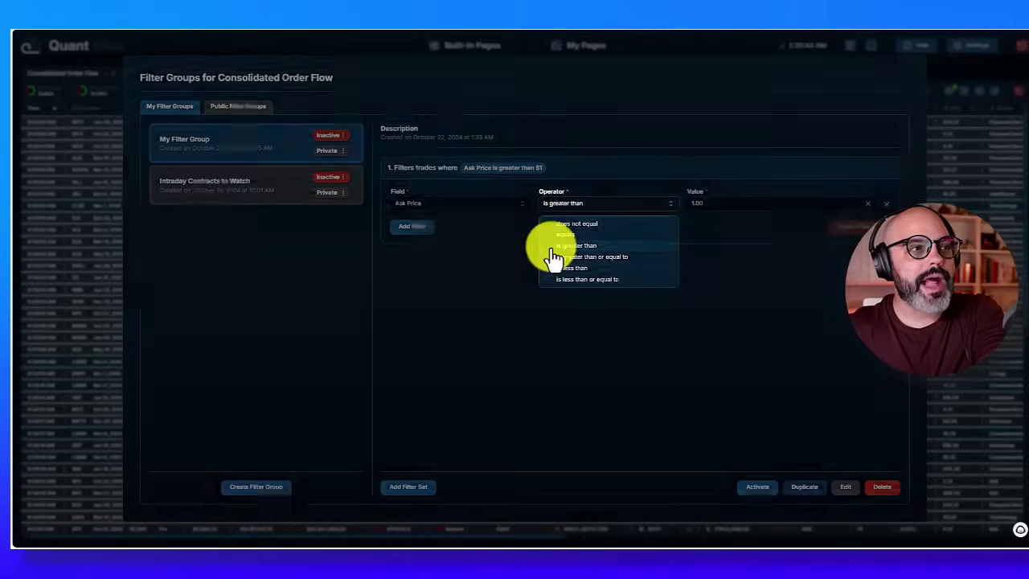
click(555, 247)
click(575, 206)
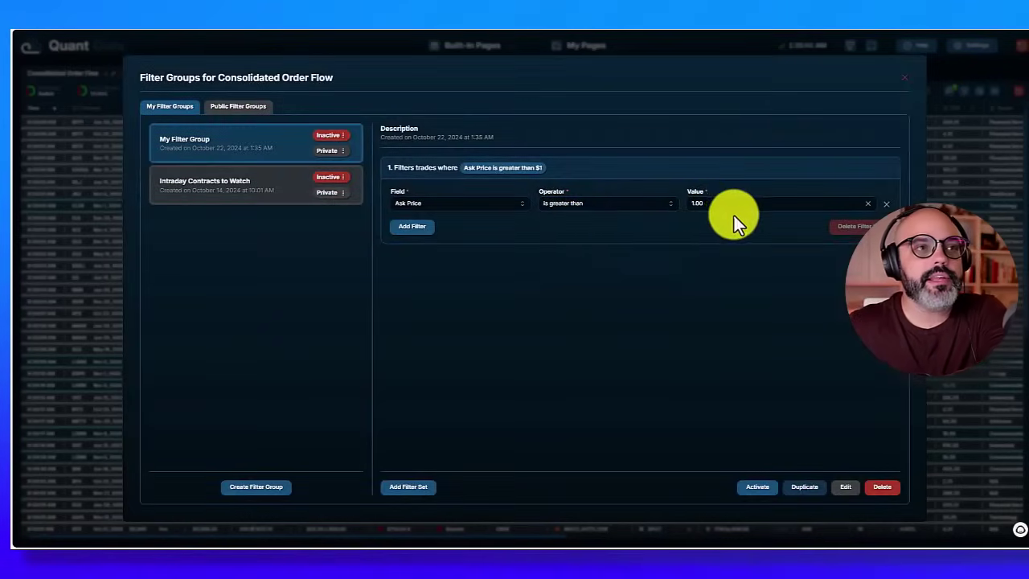
click(609, 205)
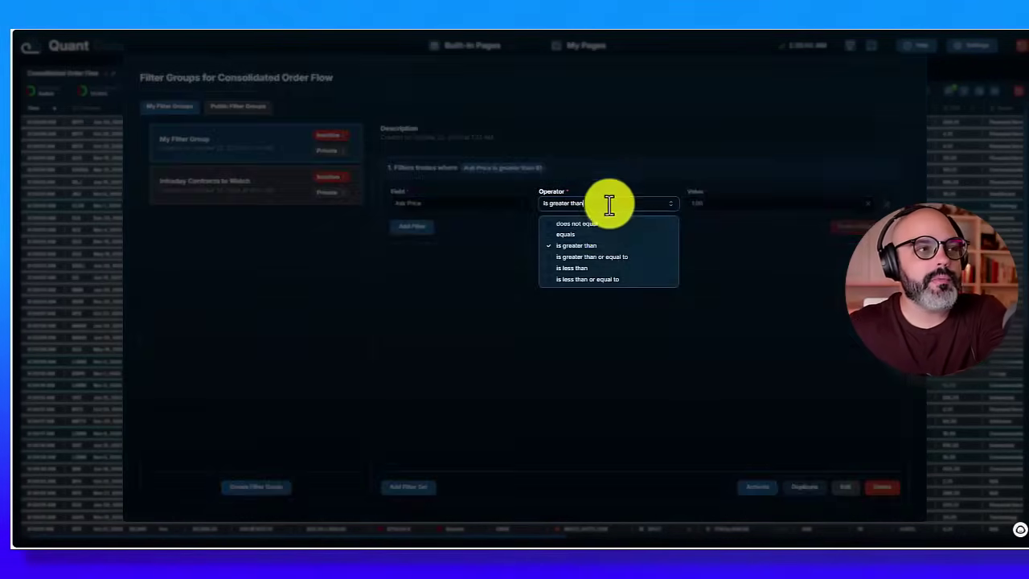
click(552, 247)
click(563, 202)
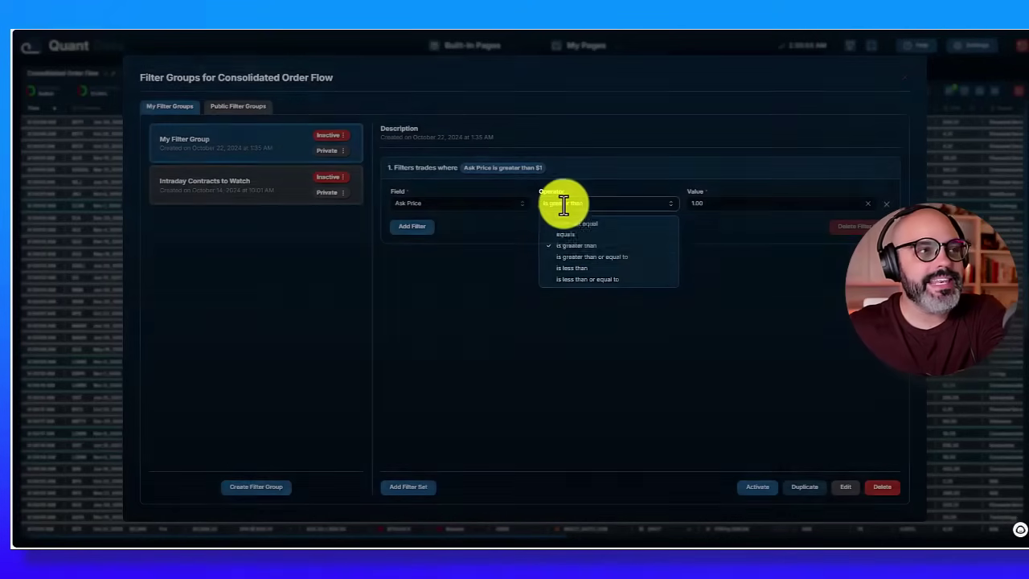
click(572, 267)
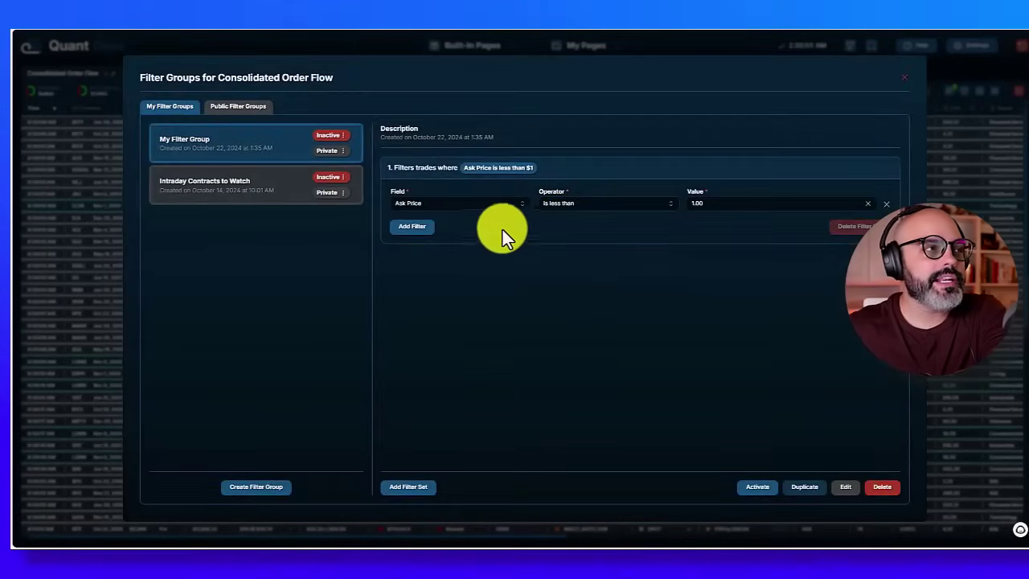
Step: Add a second filter to the set with the Ticker field, keeping the is operator and choosing TSLA
click(425, 230)
click(450, 232)
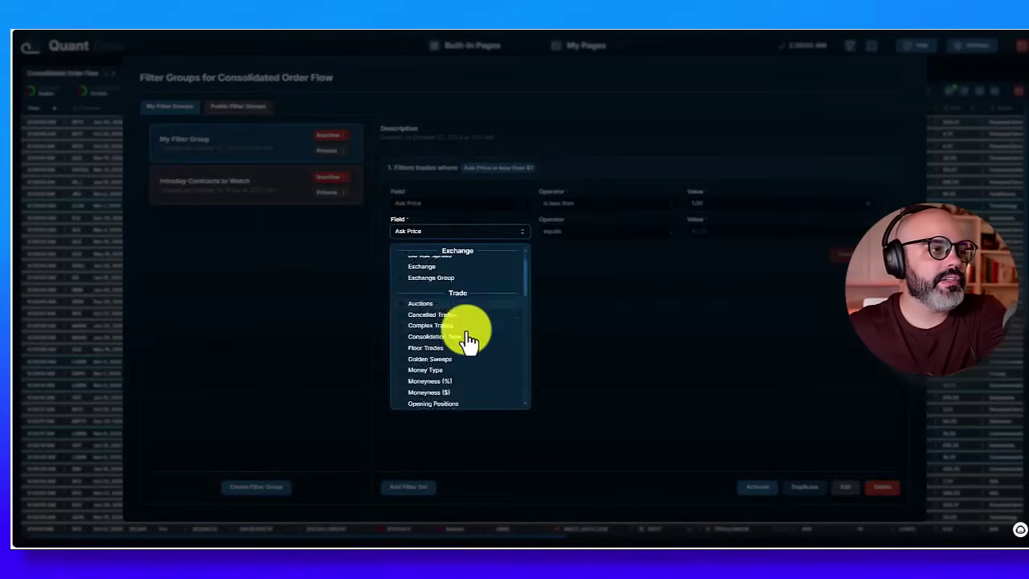
scroll(471, 340, down, 3)
scroll(483, 344, down, 5)
scroll(483, 344, down, 3)
scroll(526, 371, down, 2)
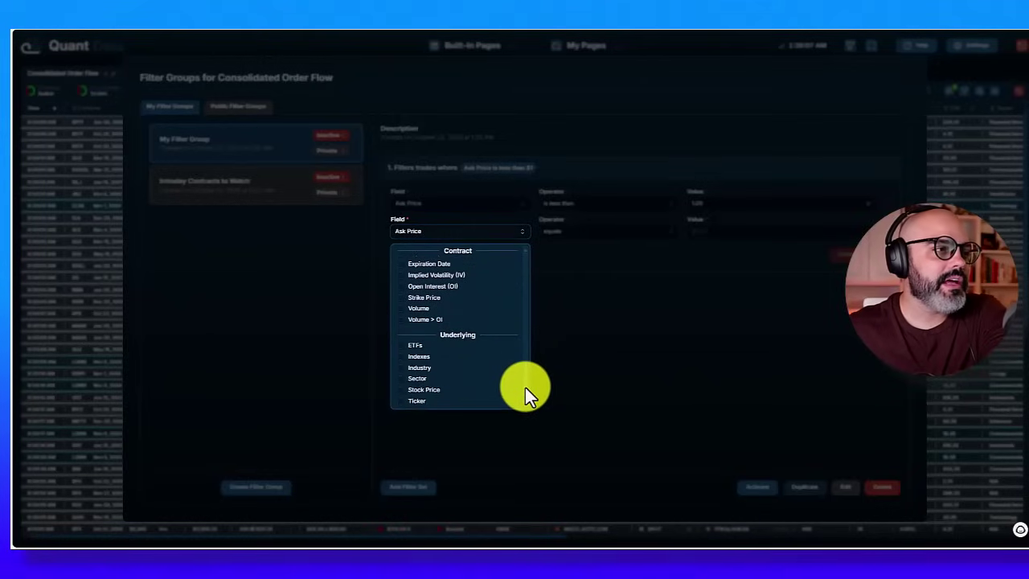
click(408, 402)
click(719, 231)
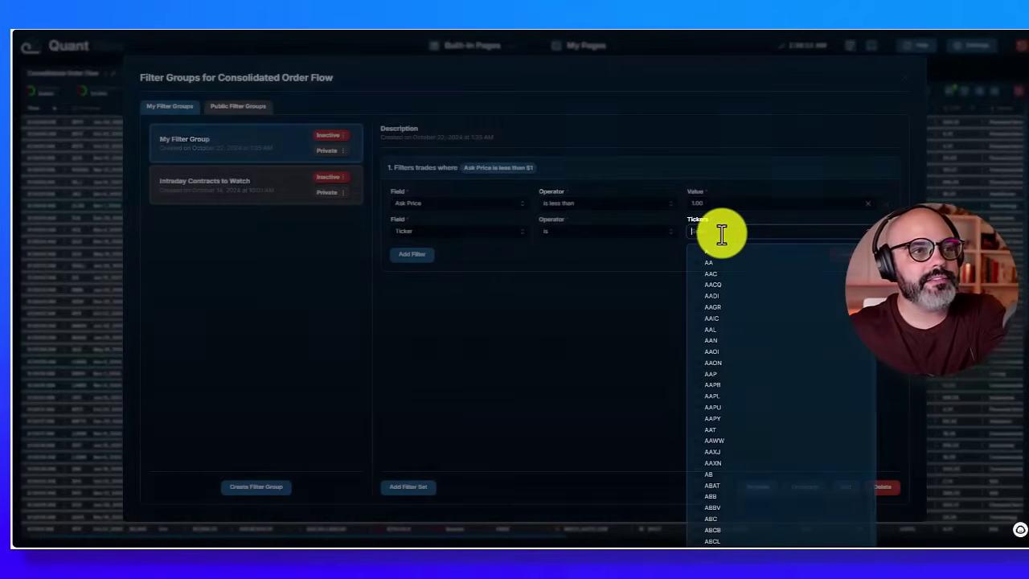
text(TSLA)
key(Return)
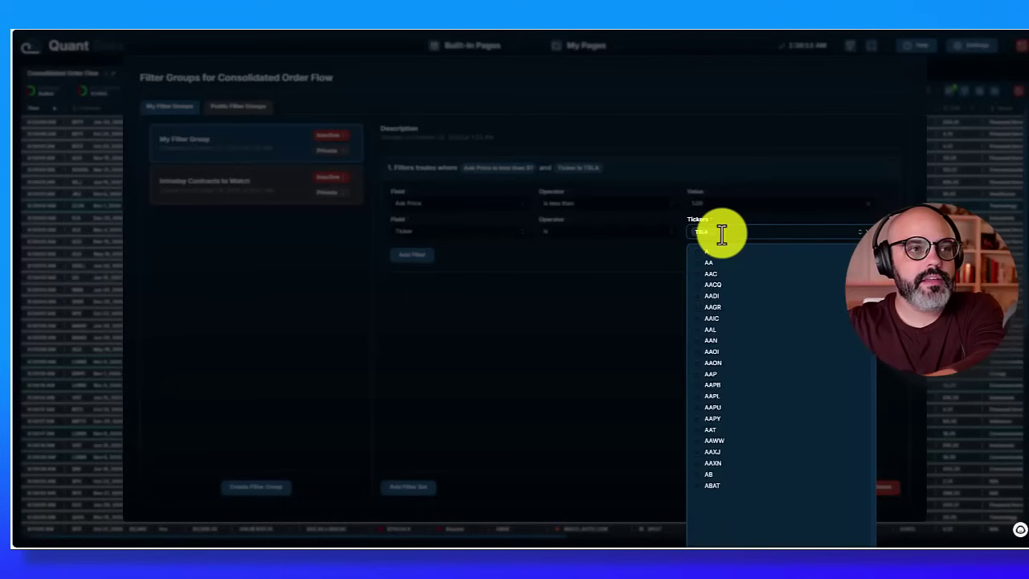
click(616, 308)
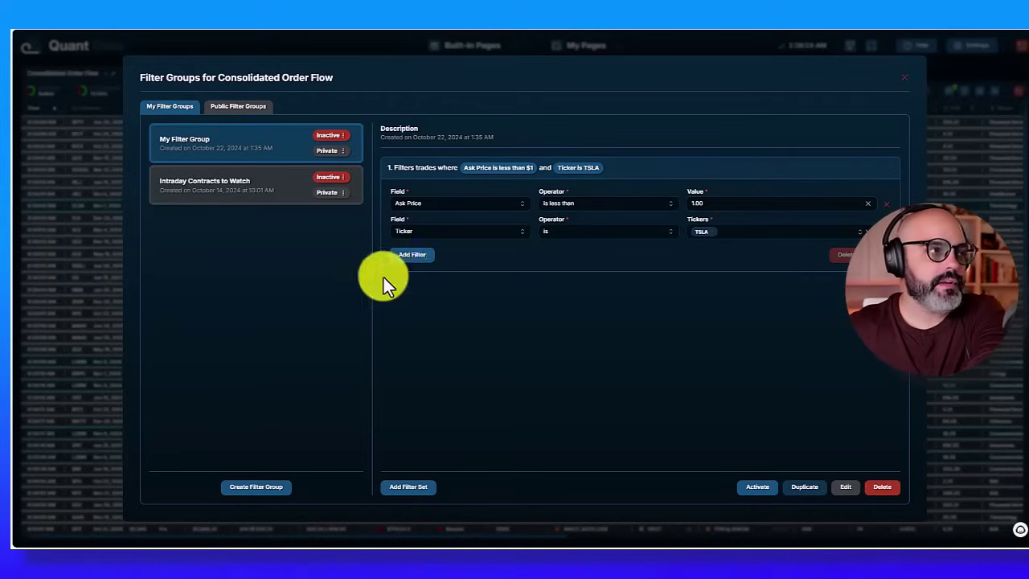
Step: Add a third filter that sets Golden Sweeps to Selected, and look at its alternative value options
click(418, 254)
click(482, 260)
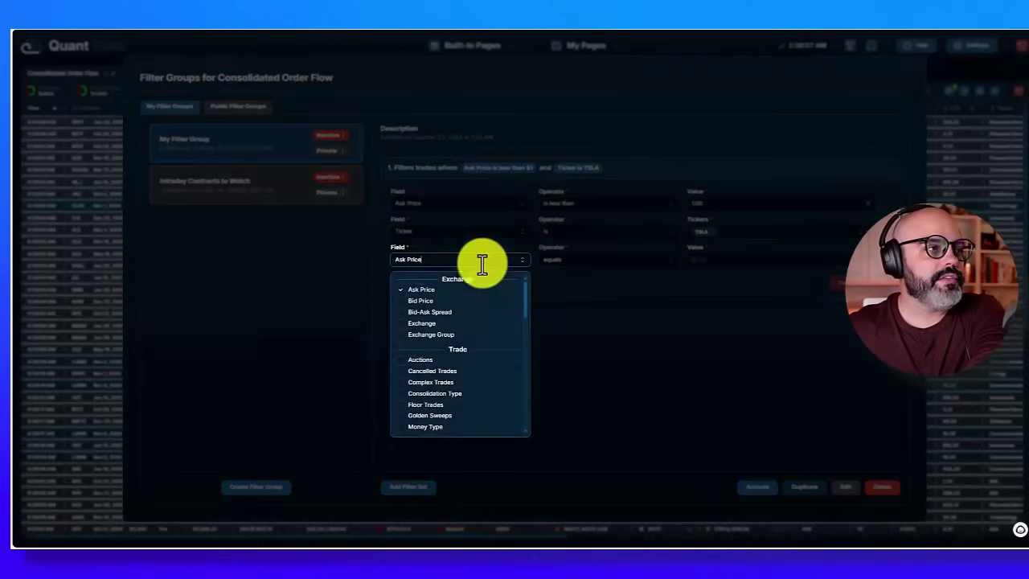
scroll(464, 363, down, 2)
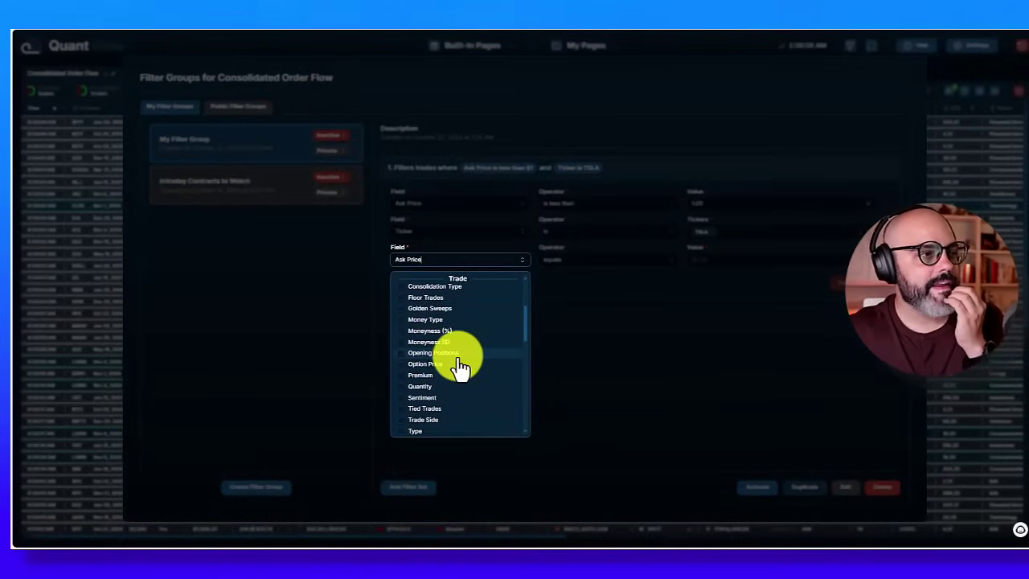
click(432, 310)
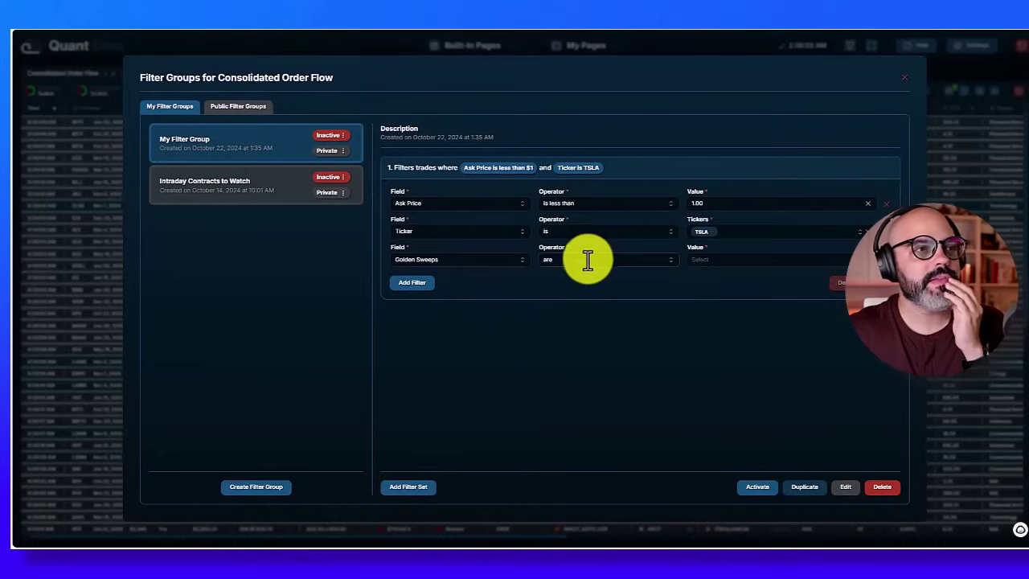
click(707, 265)
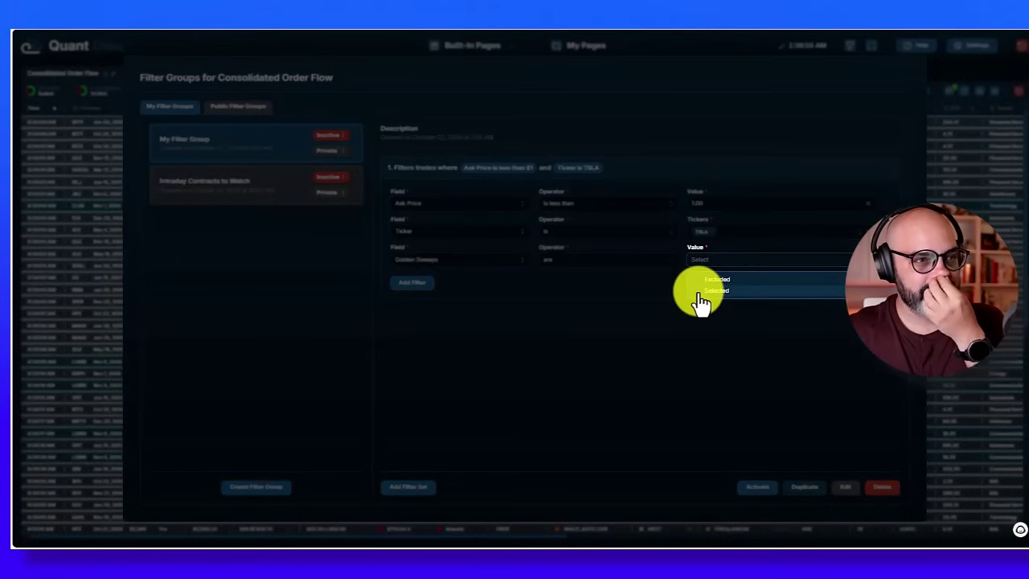
click(703, 291)
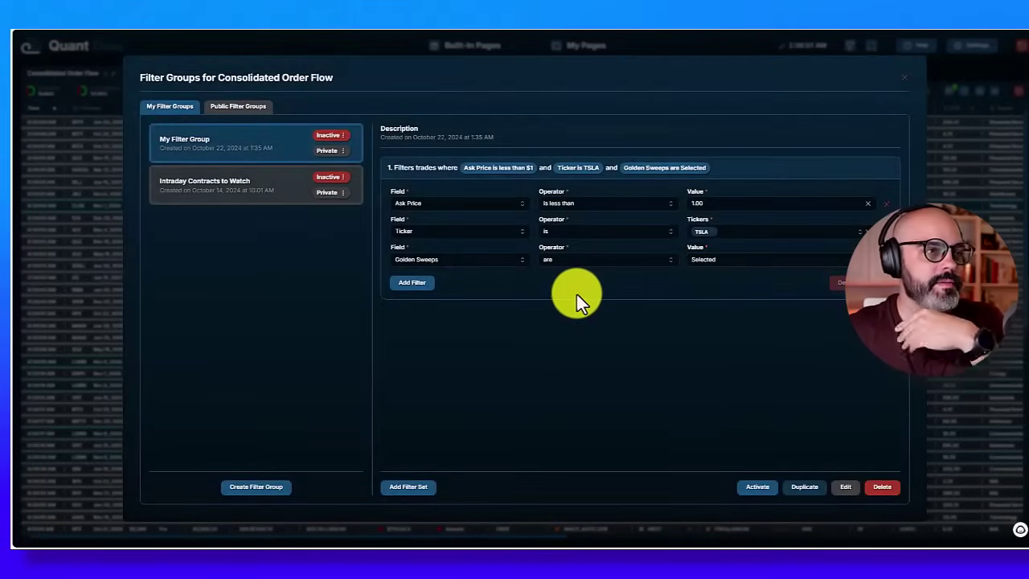
click(715, 260)
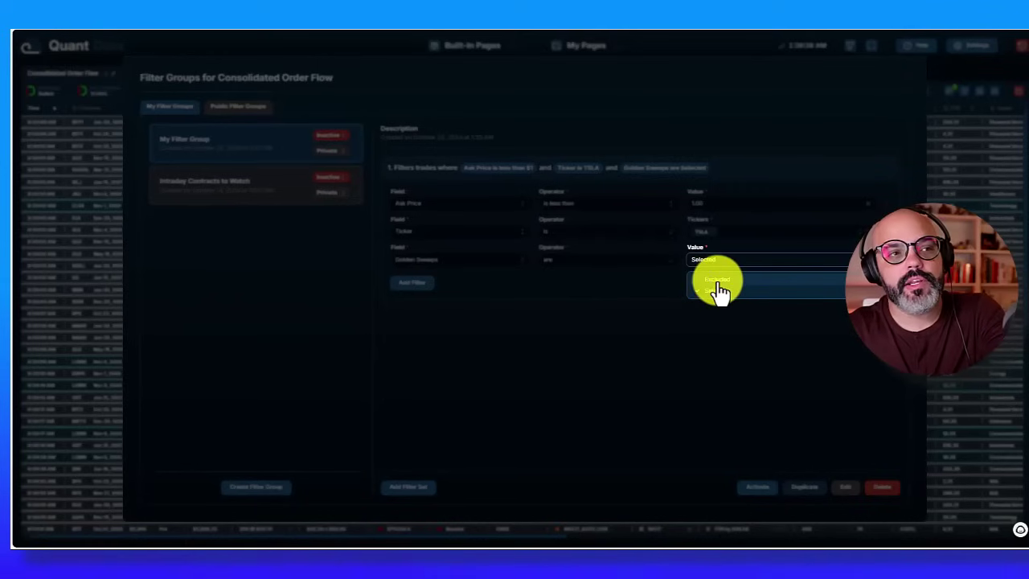
click(670, 341)
Step: Add a fourth filter requiring Premium to be greater than or equal to 100000
click(414, 288)
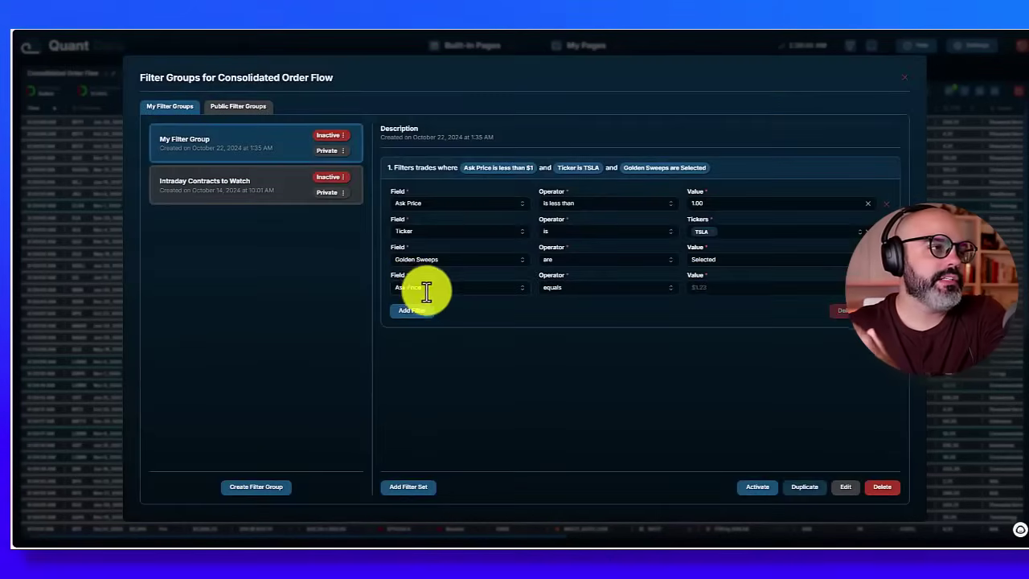
click(432, 289)
scroll(496, 354, down, 4)
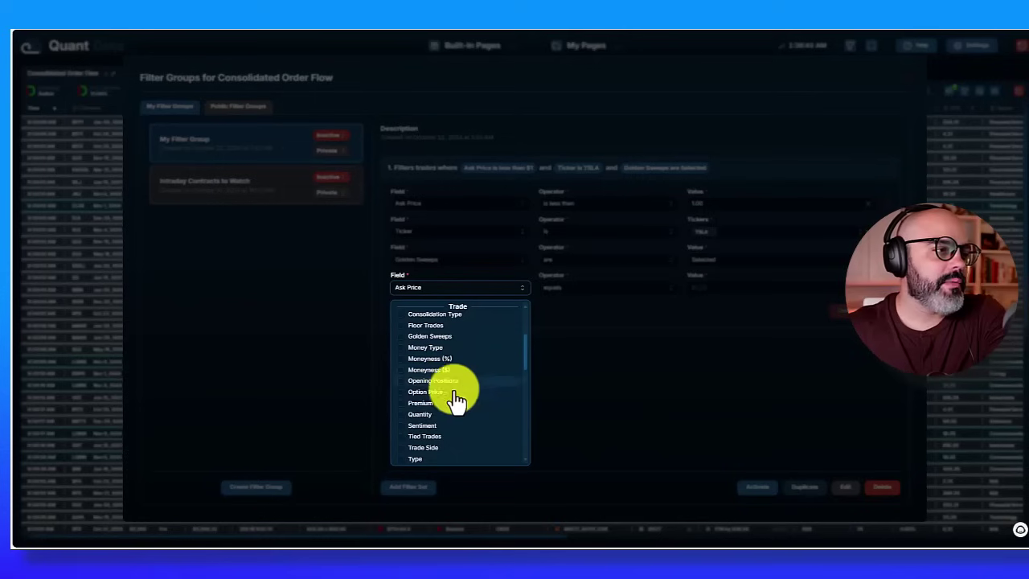
click(421, 403)
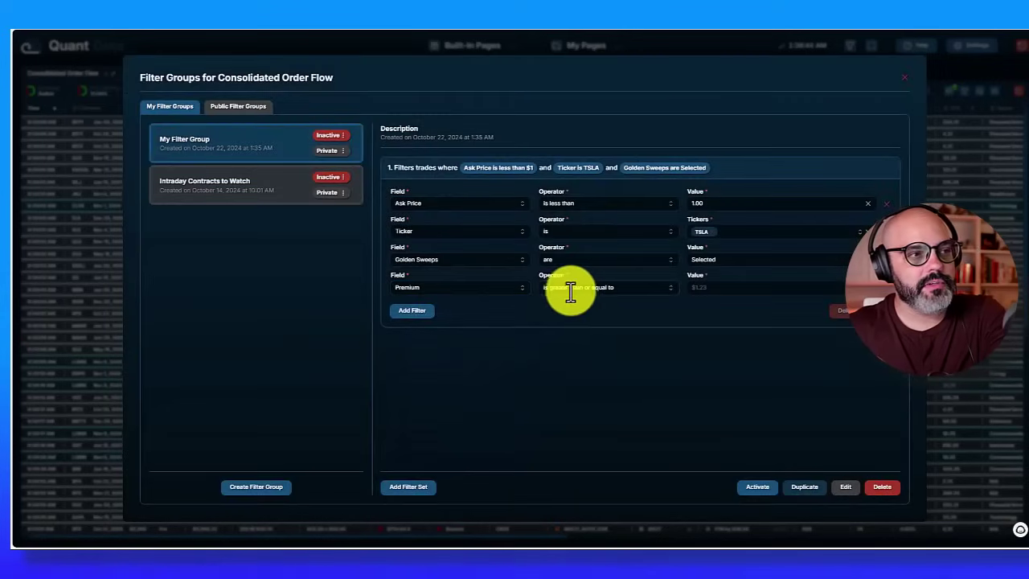
click(706, 287)
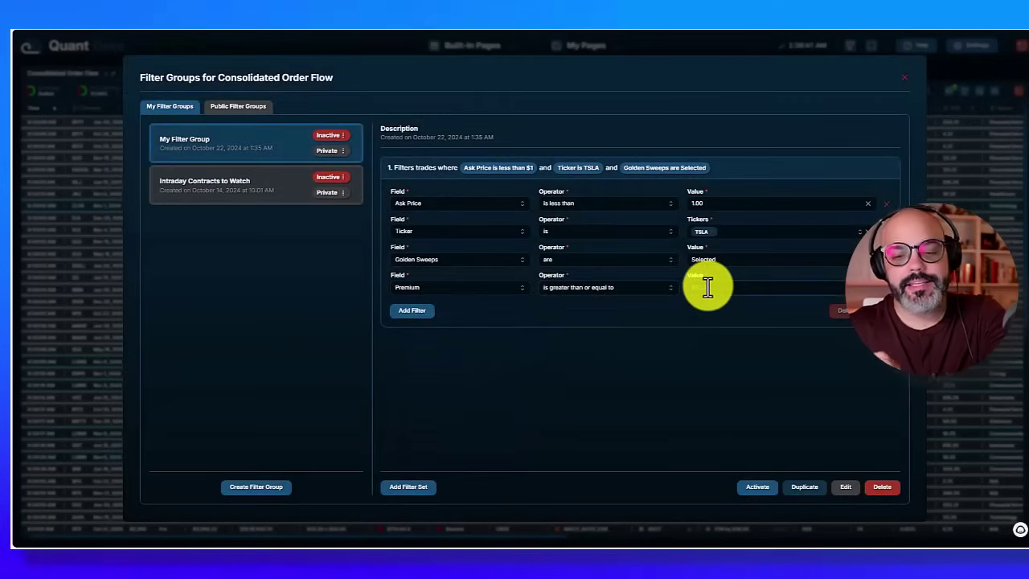
text(100000)
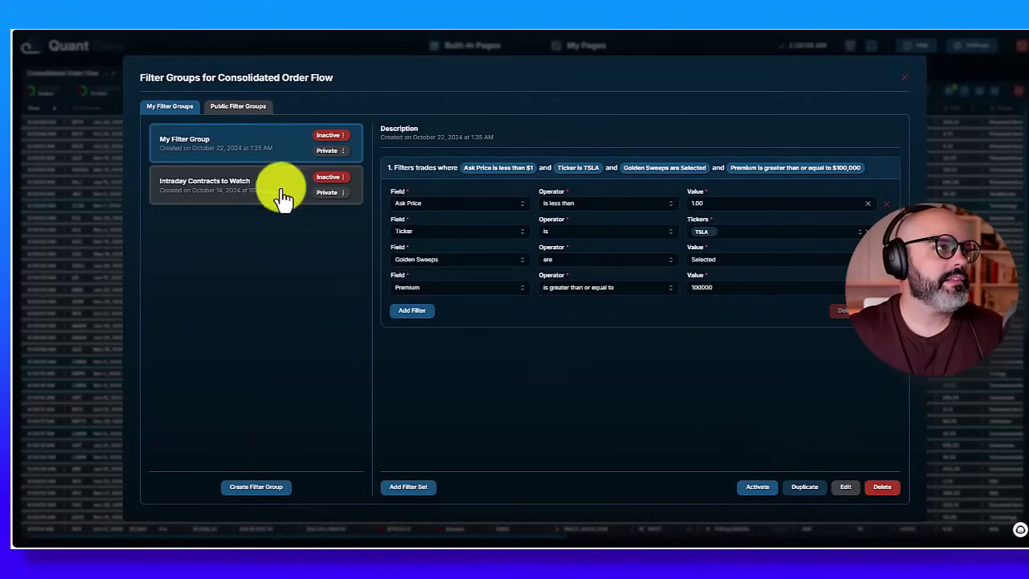
click(345, 140)
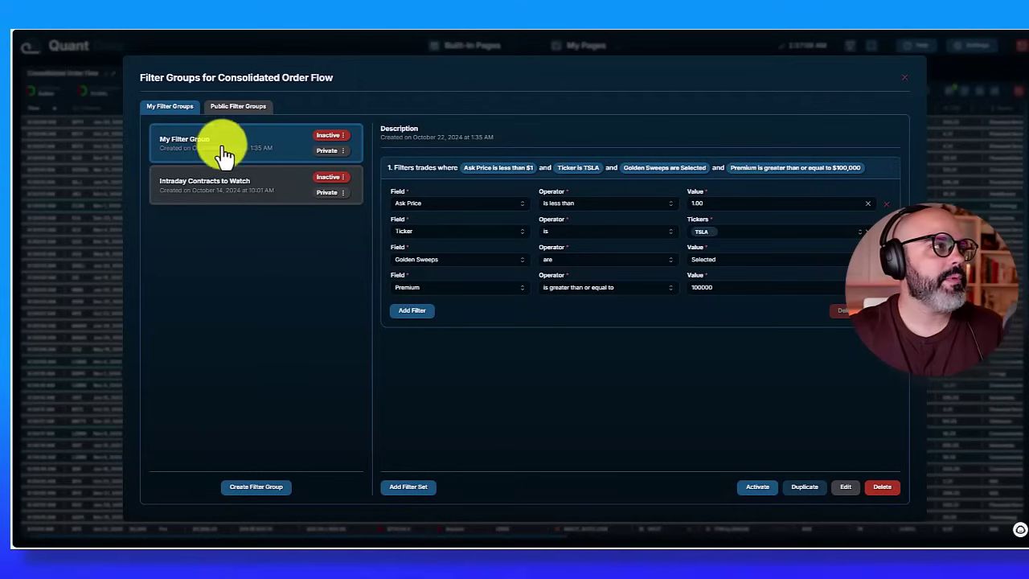
right_click(196, 138)
click(191, 136)
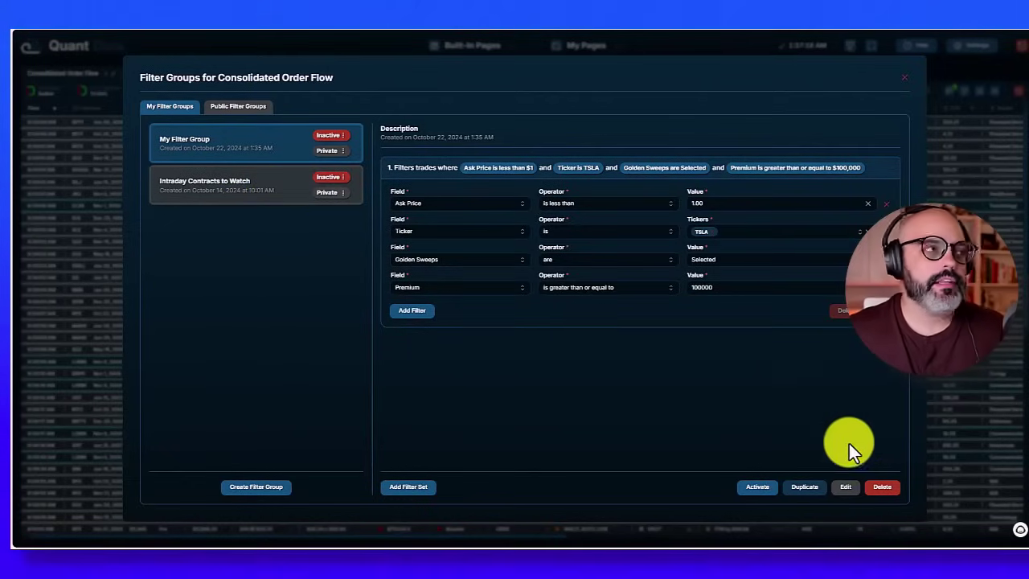
Step: Rename My Filter Group as "Contratos $TSLA for 100K" and save the change
click(846, 486)
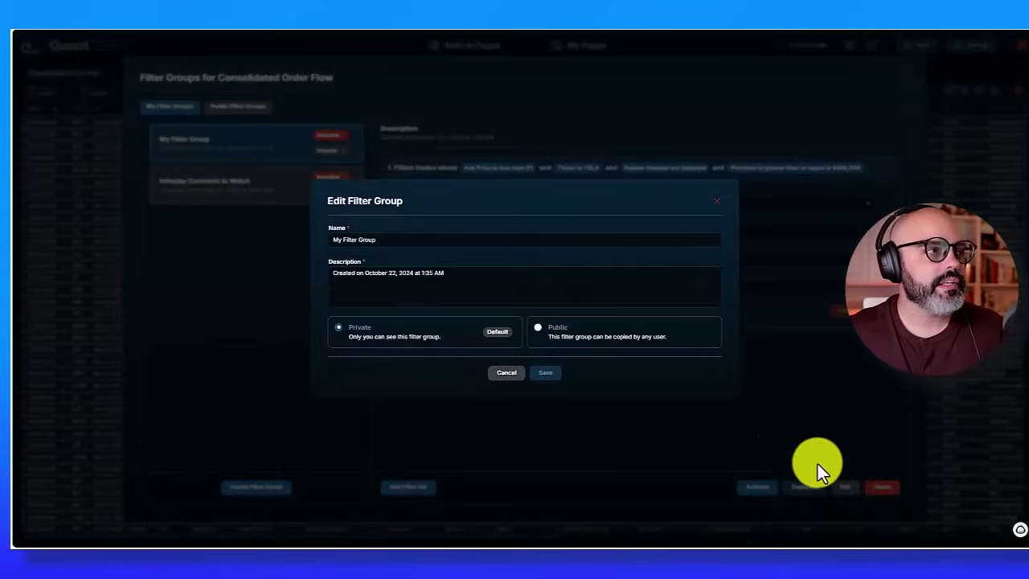
drag(376, 240, 325, 241)
text(Con)
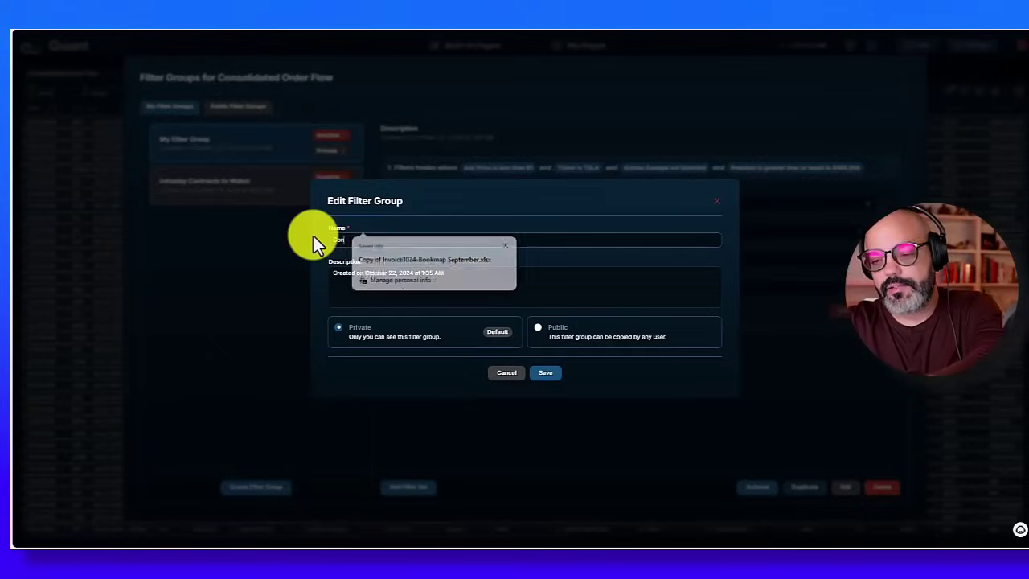
text(tracos $T)
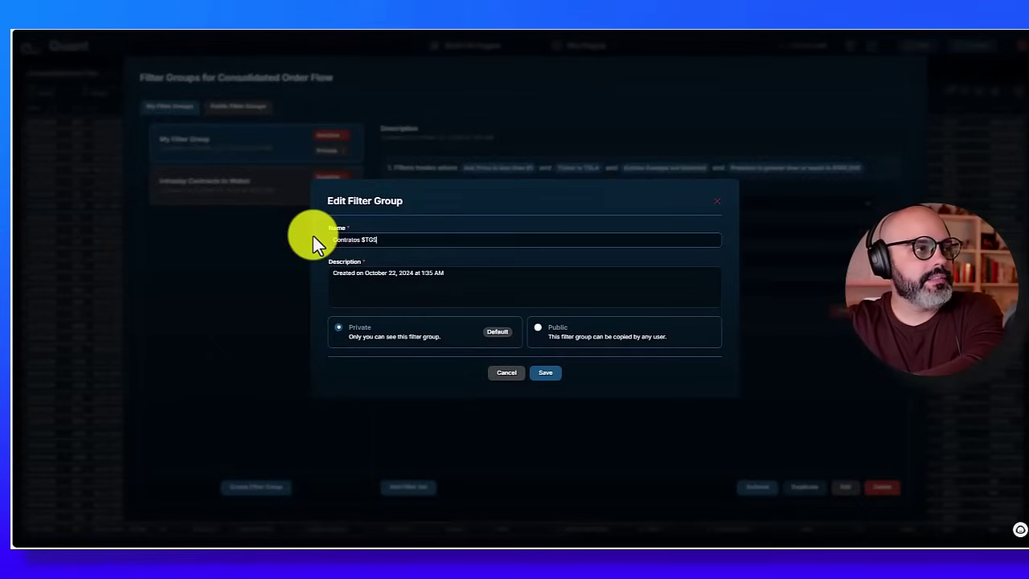
text(SLA ONLY)
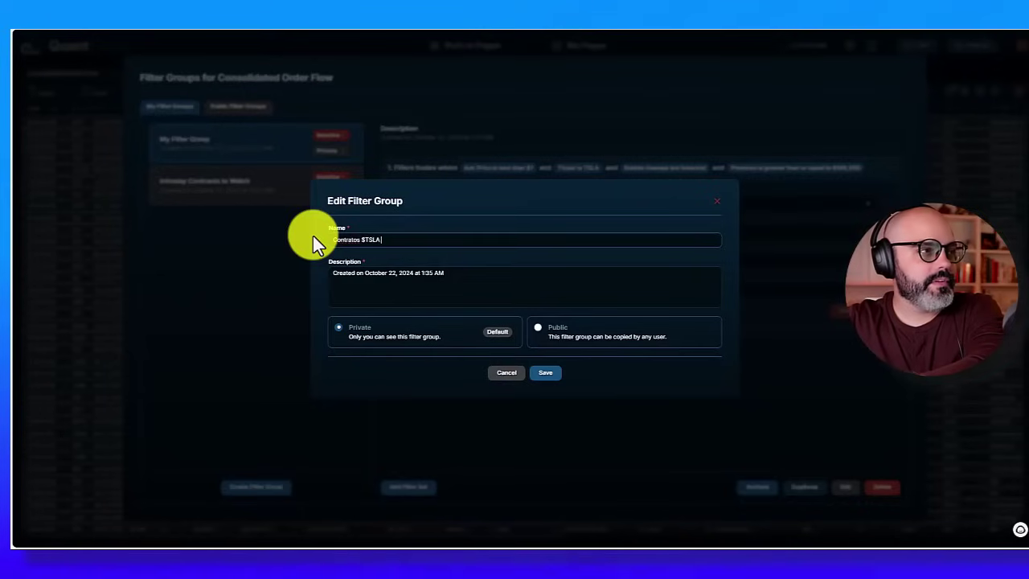
key(BackSpace)
key(BackSpace)
key(BackSpace)
key(BackSpace)
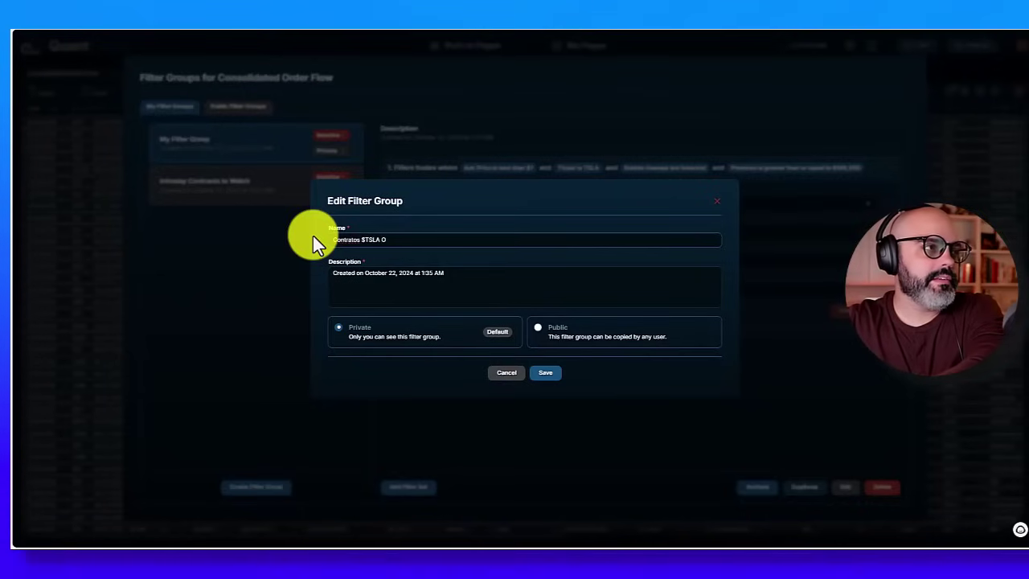
text(for)
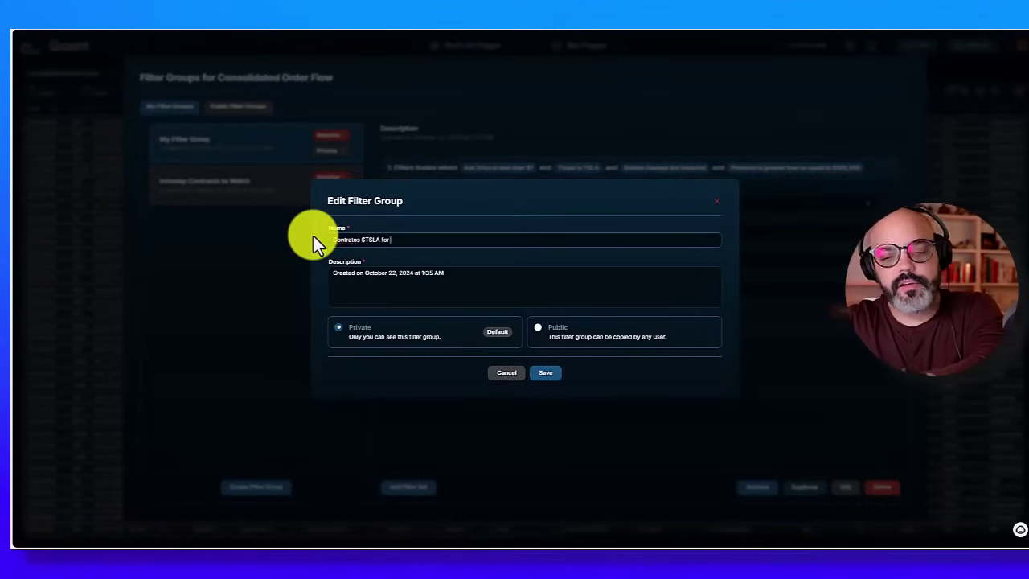
text( 100K)
key(Return)
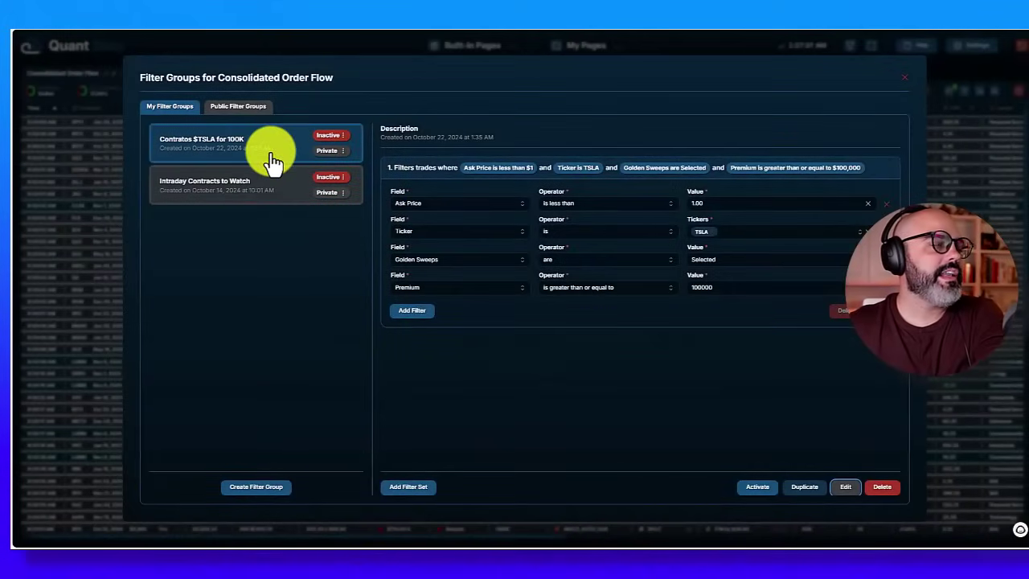
Step: Activate the "Contratos $TSLA for 100K" filter group and return to the Consolidated Order Flow table to view its effect
click(330, 139)
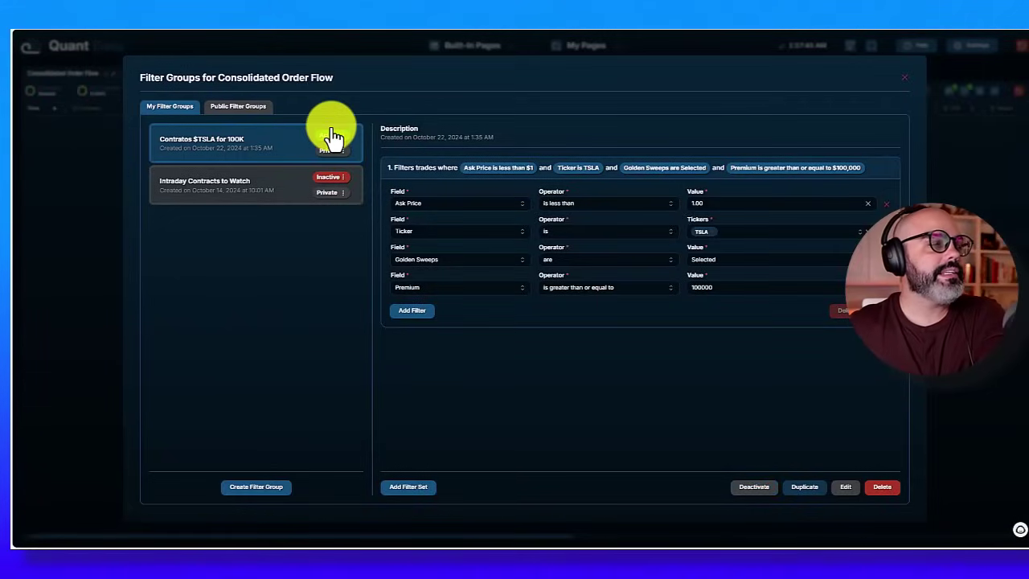
click(68, 172)
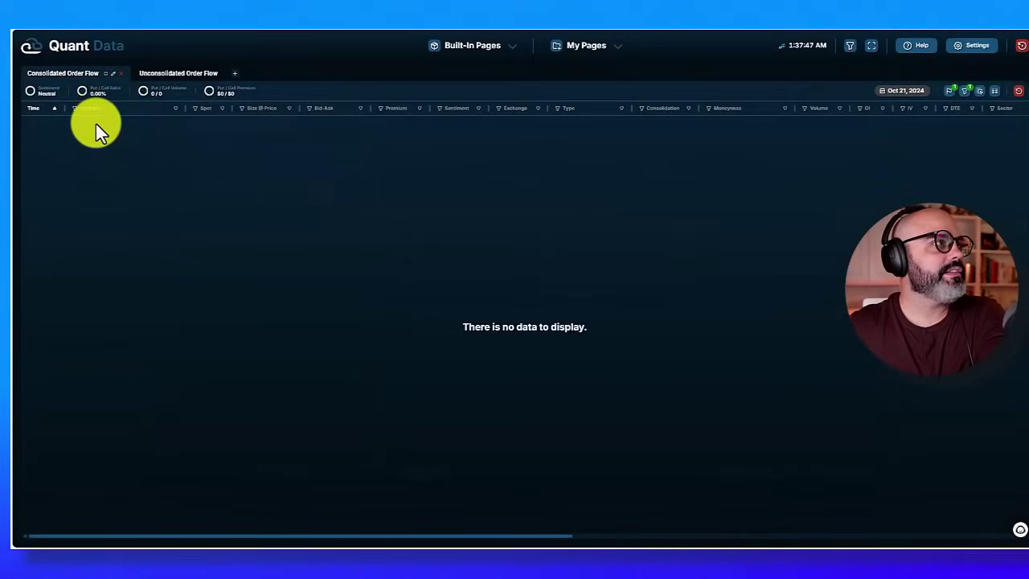
click(160, 75)
click(76, 75)
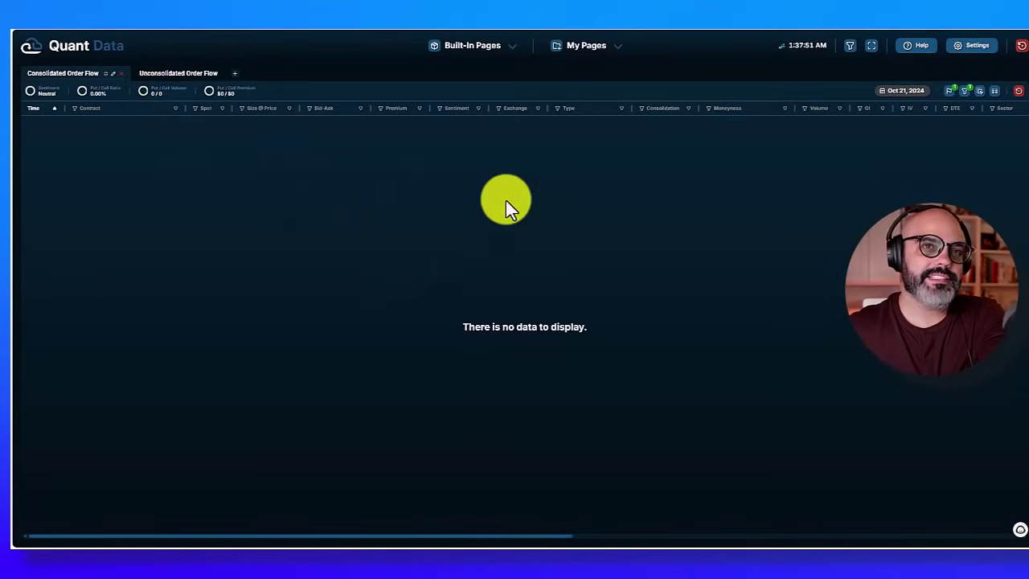
Step: Reopen the "Contratos $TSLA for 100K" filter set, set the Premium minimum to $10000 and remove the Golden Sweeps filter
click(965, 91)
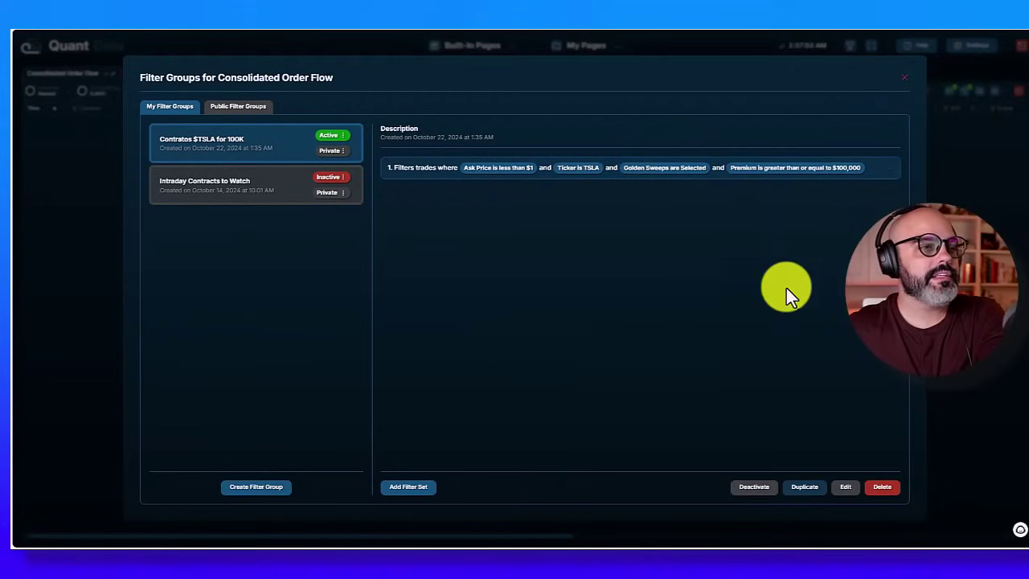
click(844, 492)
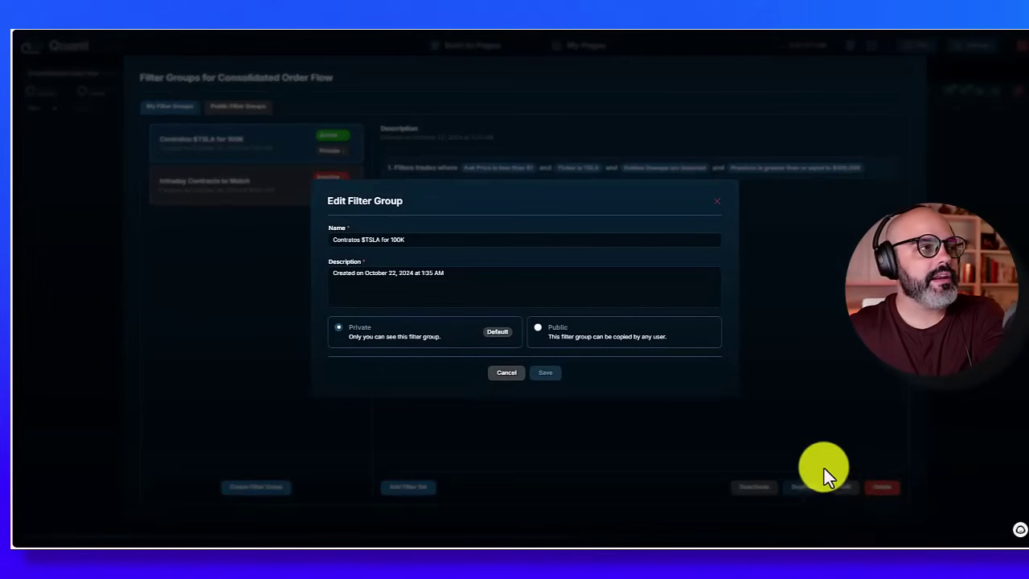
click(722, 210)
click(765, 174)
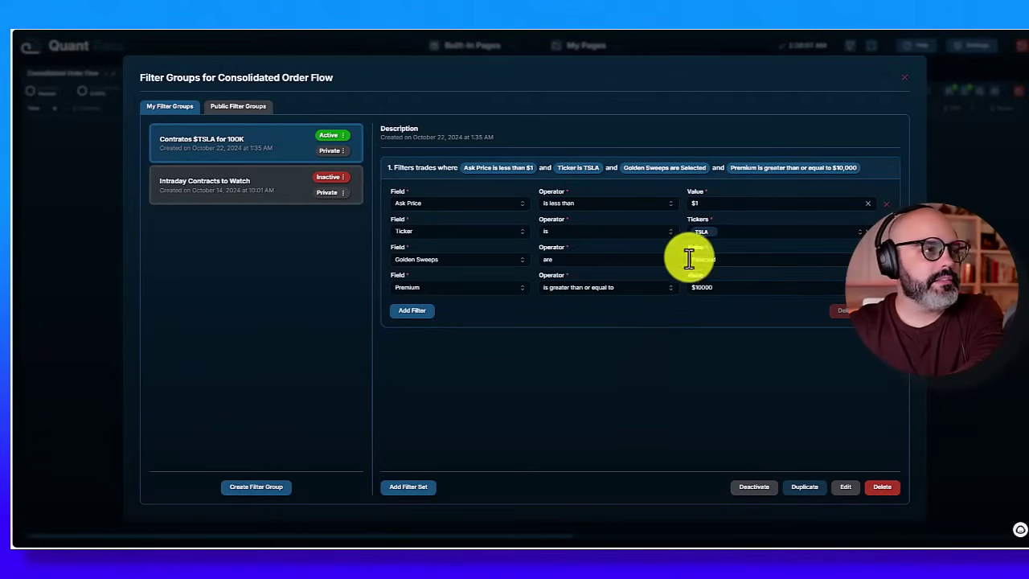
click(887, 259)
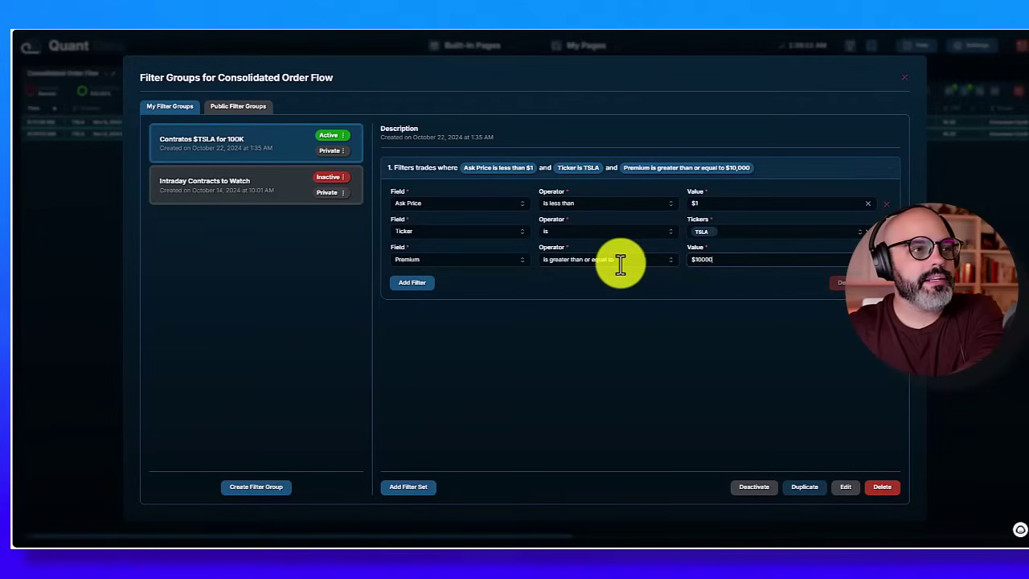
click(713, 260)
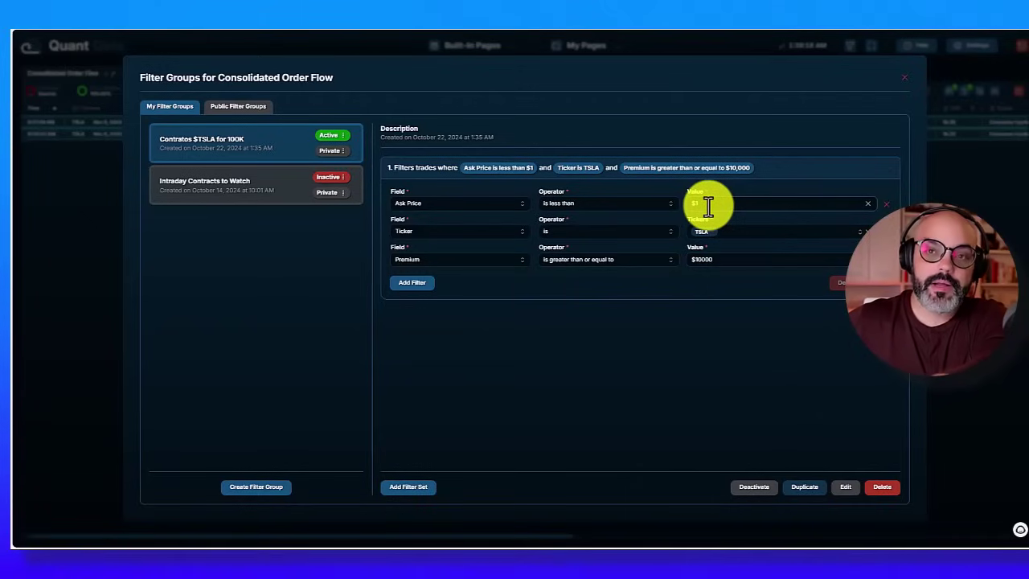
Step: Raise the filter set's Ask Price limit to less than $5, and change that limit to $6
click(709, 205)
key(BackSpace)
text(5)
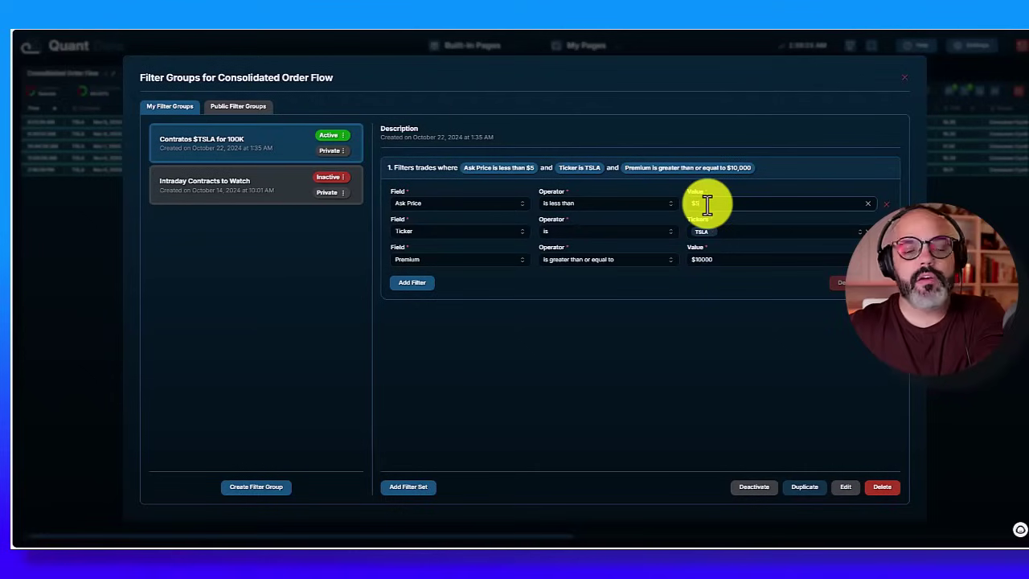
key(BackSpace)
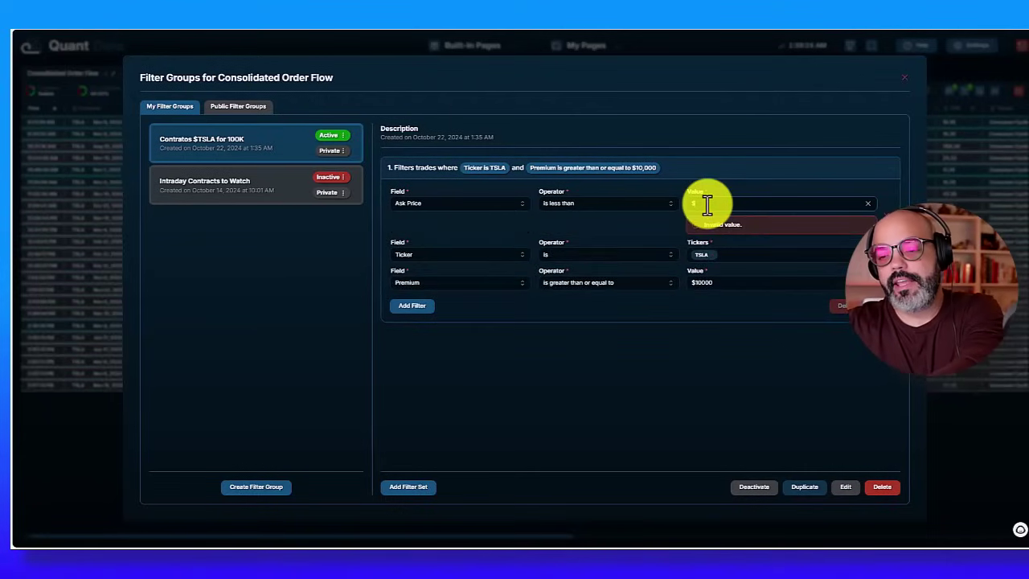
text(6)
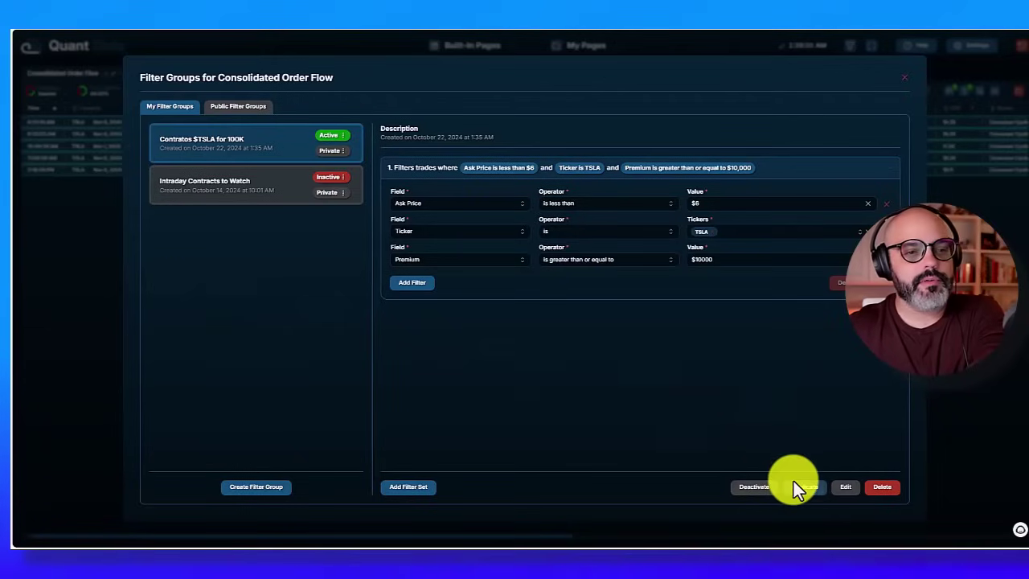
Step: Look at the conditions of Intraday Contracts to Watch and the TSLA group, and view the filtered order flow table
click(257, 206)
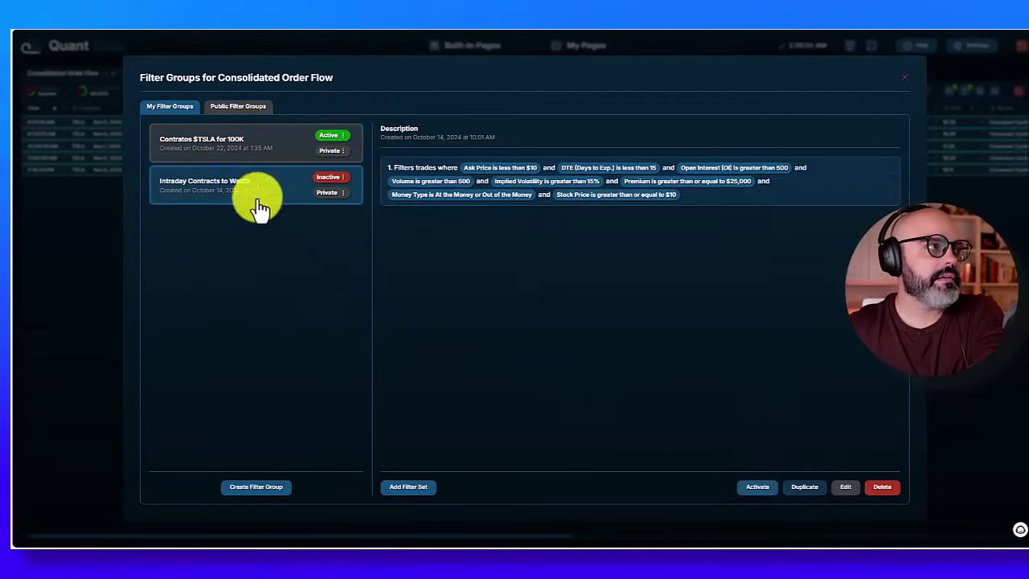
click(237, 149)
click(329, 138)
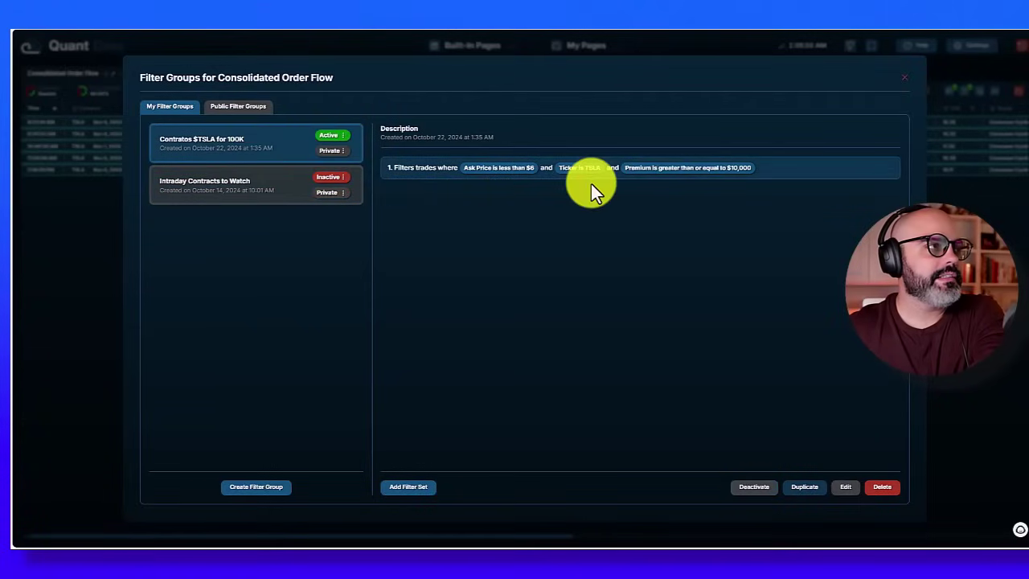
click(904, 87)
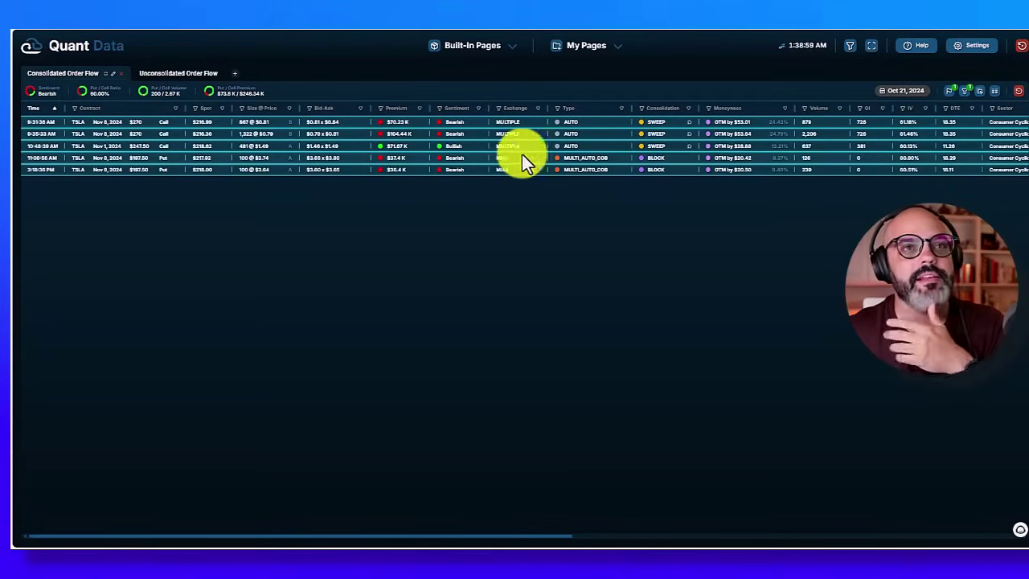
Step: Delete the "Contratos $TSLA for 100K" filter group and confirm the deletion
click(965, 91)
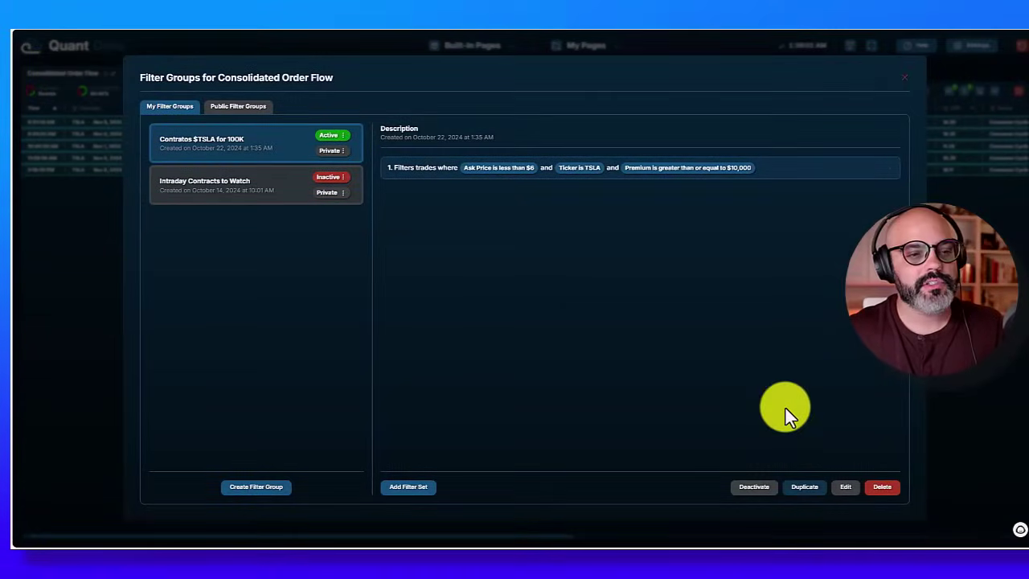
click(899, 492)
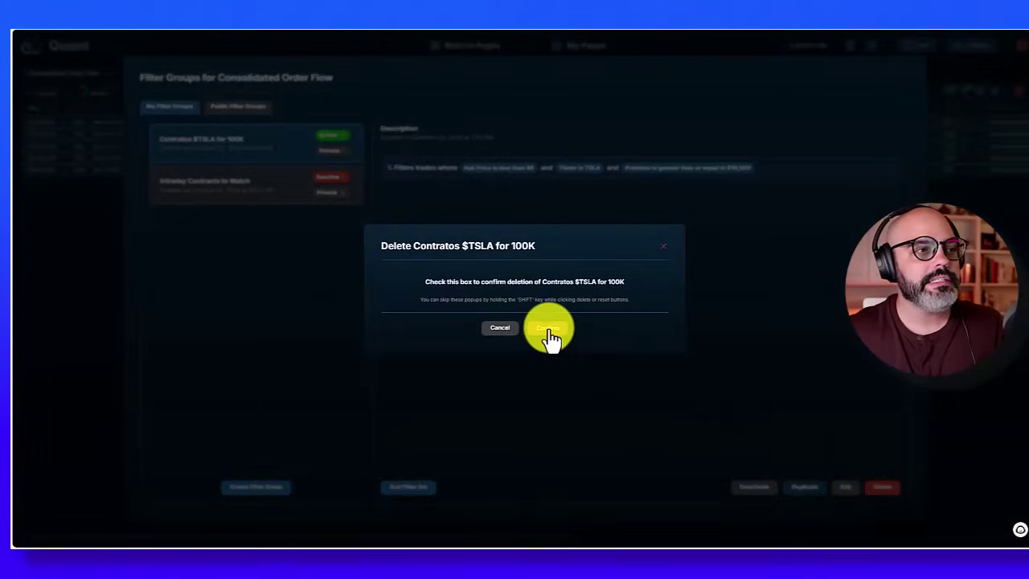
click(547, 328)
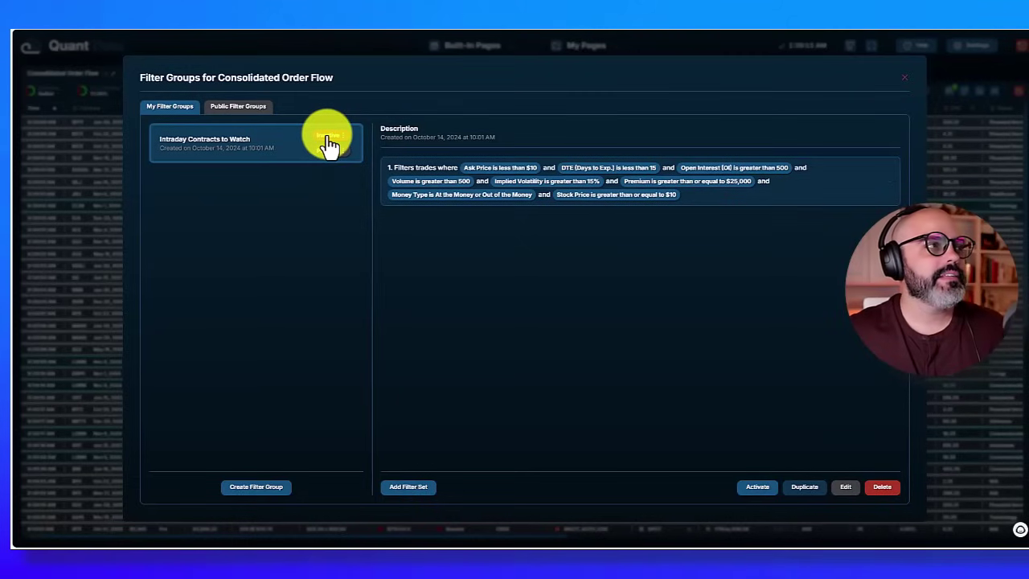
Step: Review the individual conditions of Intraday Contracts to Watch, and activate that group for the Consolidated Order Flow table
drag(328, 143, 433, 235)
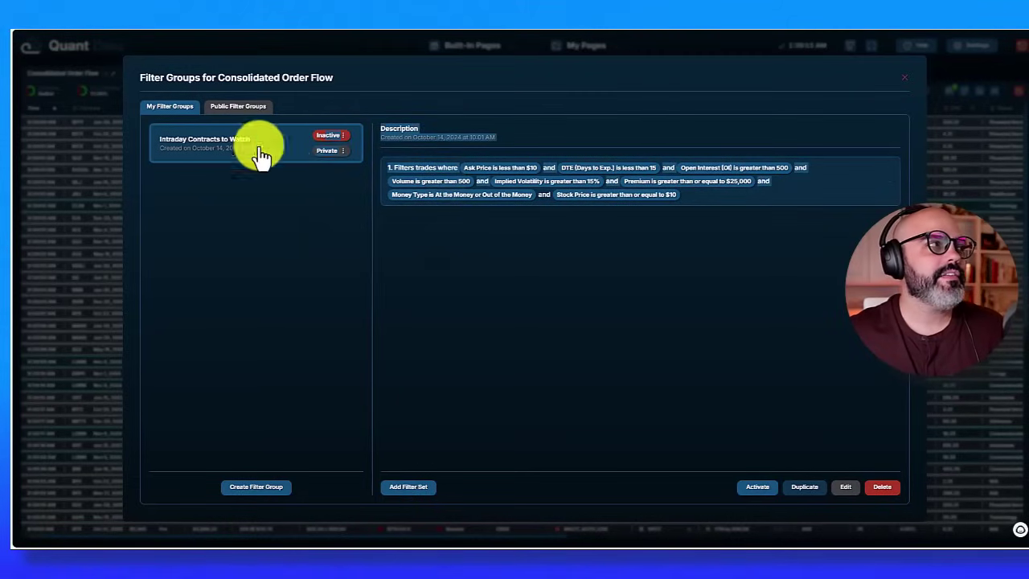
click(351, 223)
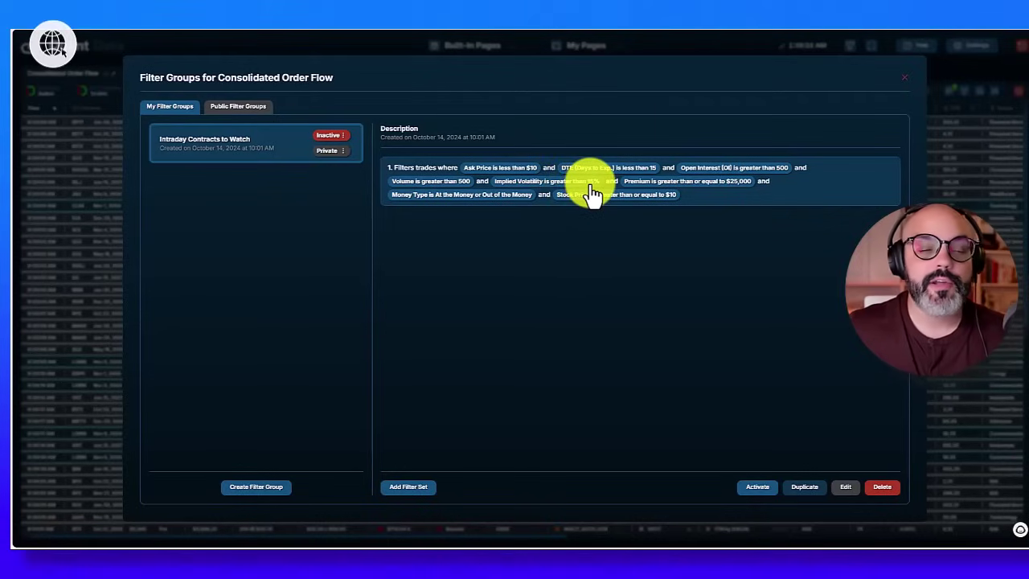
click(720, 201)
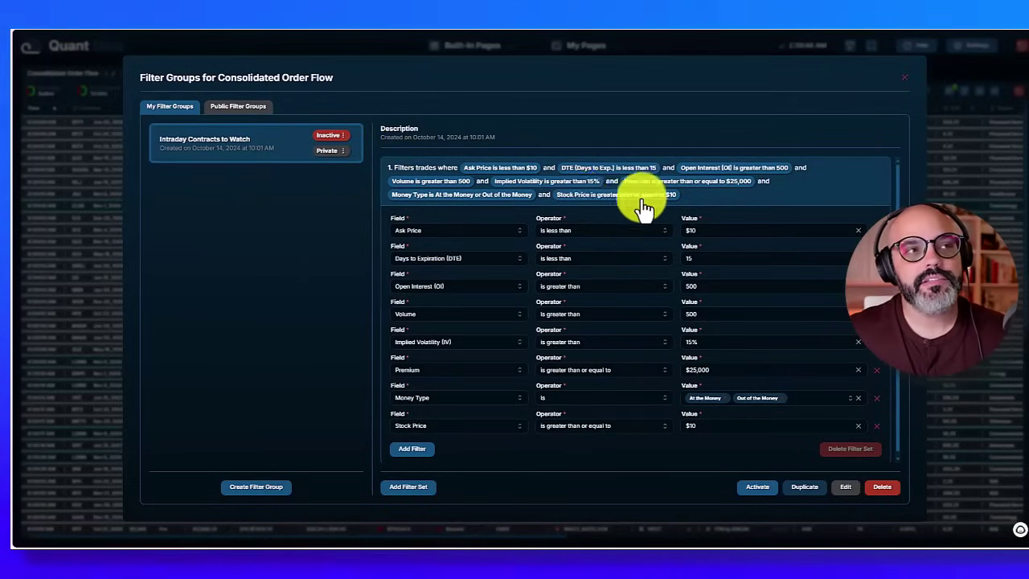
click(724, 199)
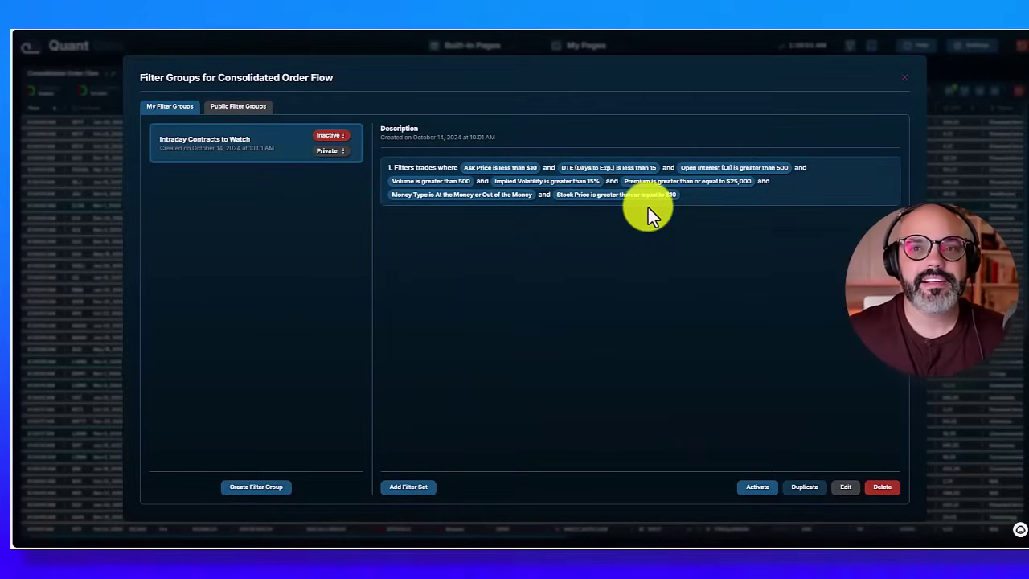
click(330, 139)
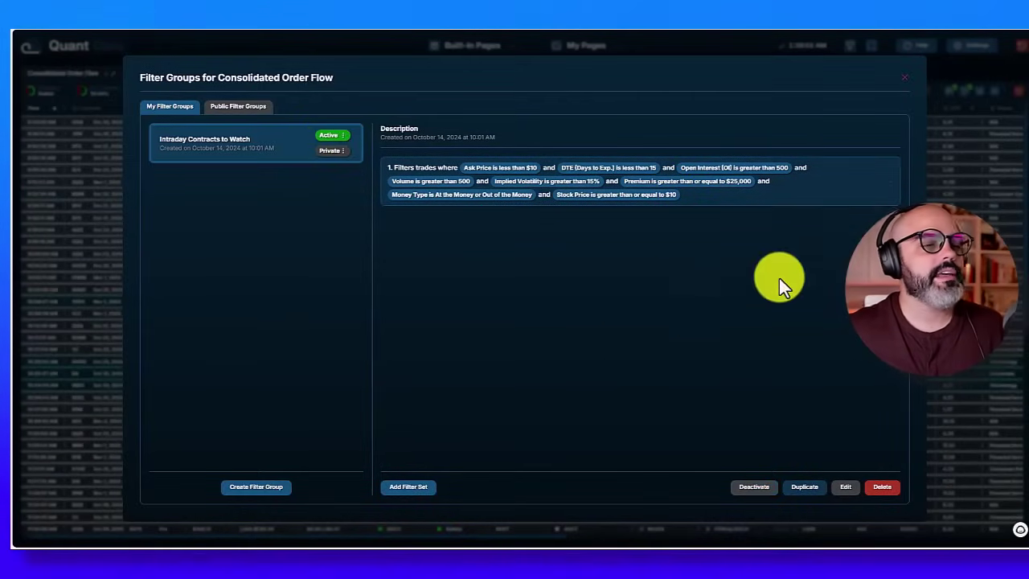
click(905, 78)
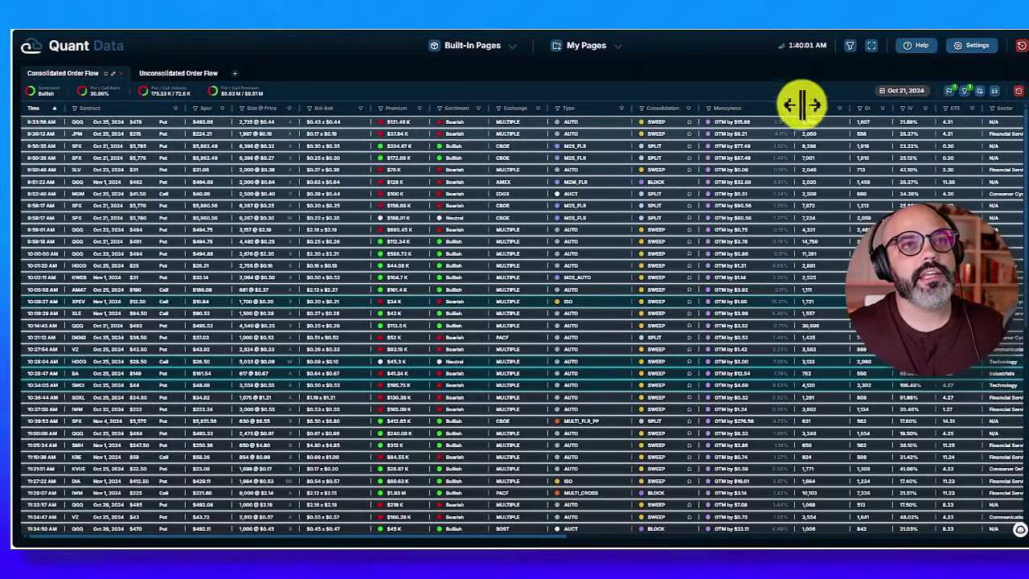
Step: Filter the whole page by the ticker NVDA and view the order flow table
click(850, 47)
click(912, 80)
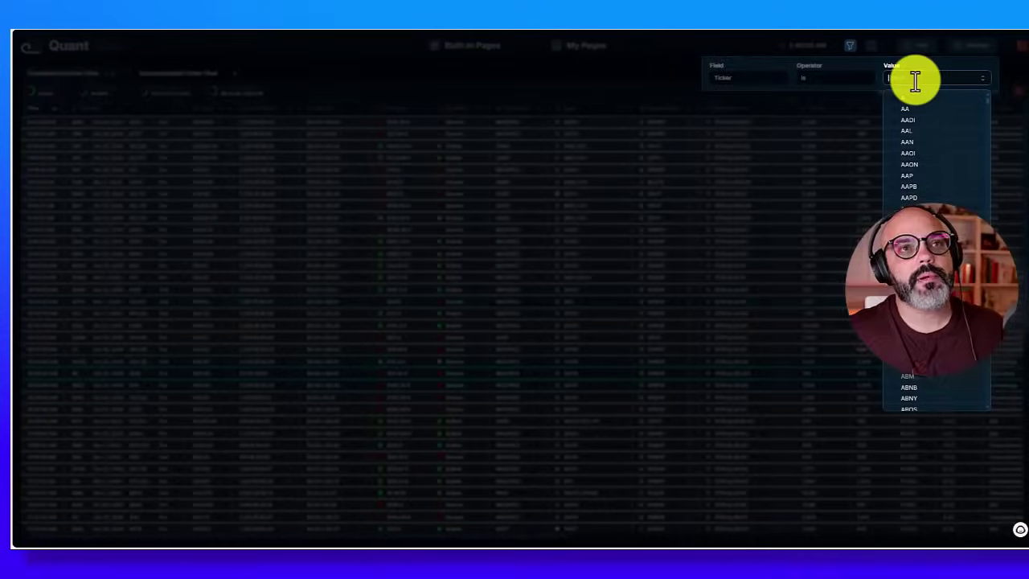
key(Return)
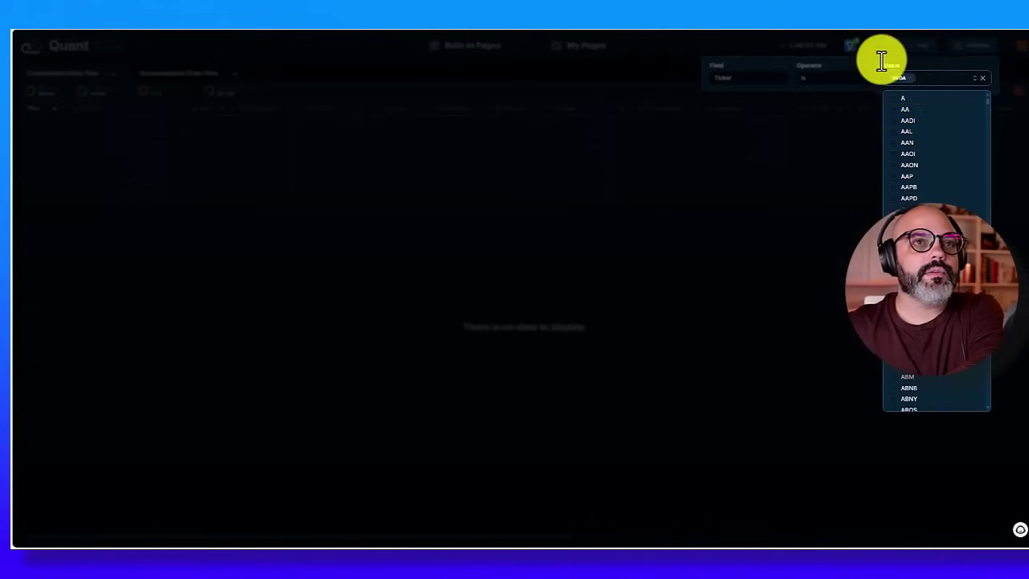
click(784, 179)
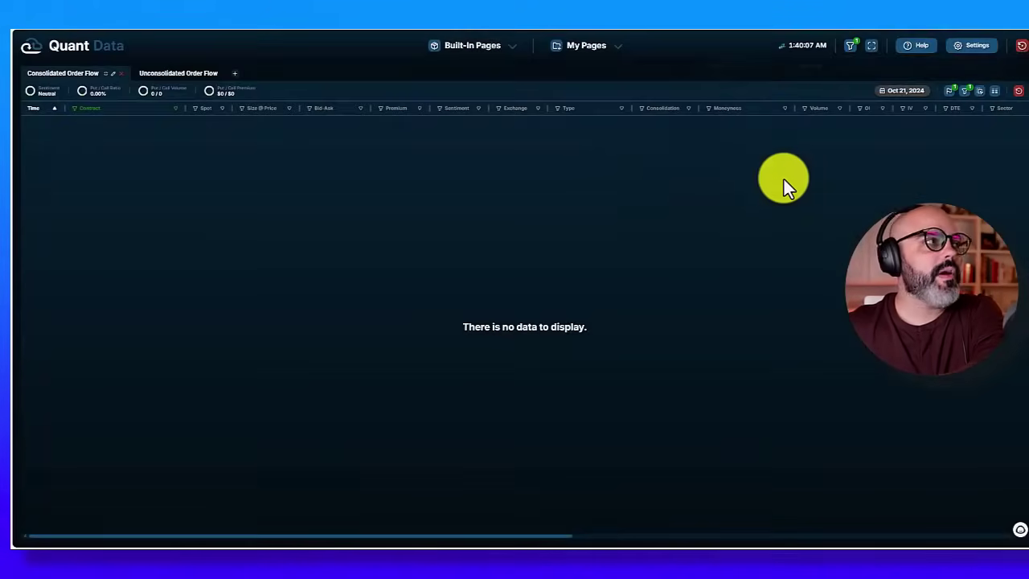
Step: Replace the page filter's ticker with SPY, TSLA, AMZN, NVDA and JPM, and apply it to the order flow table
click(873, 54)
click(910, 81)
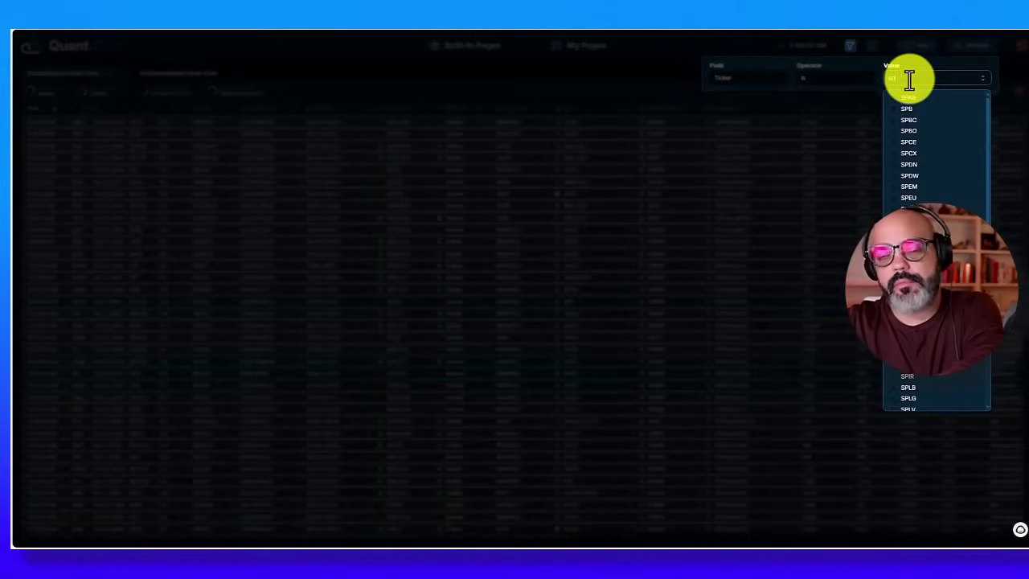
key(Return)
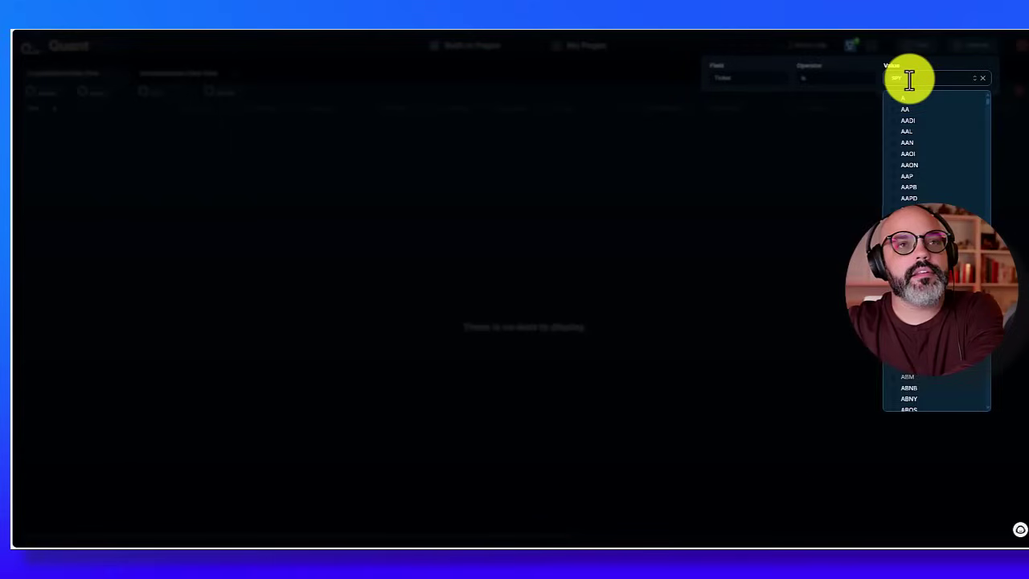
text(TSLA)
key(Return)
text(amd)
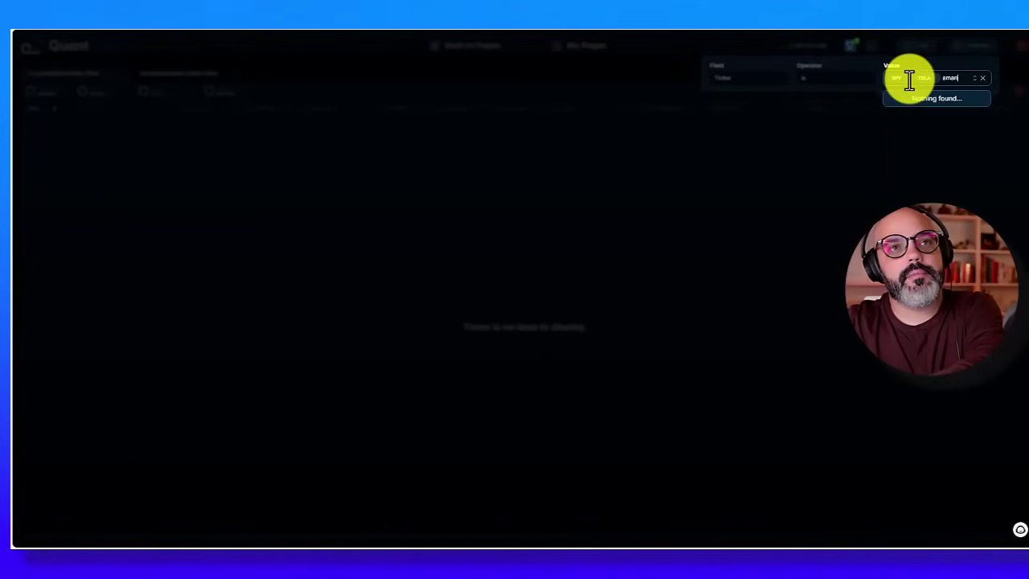
key(Return)
text(nvda)
key(Return)
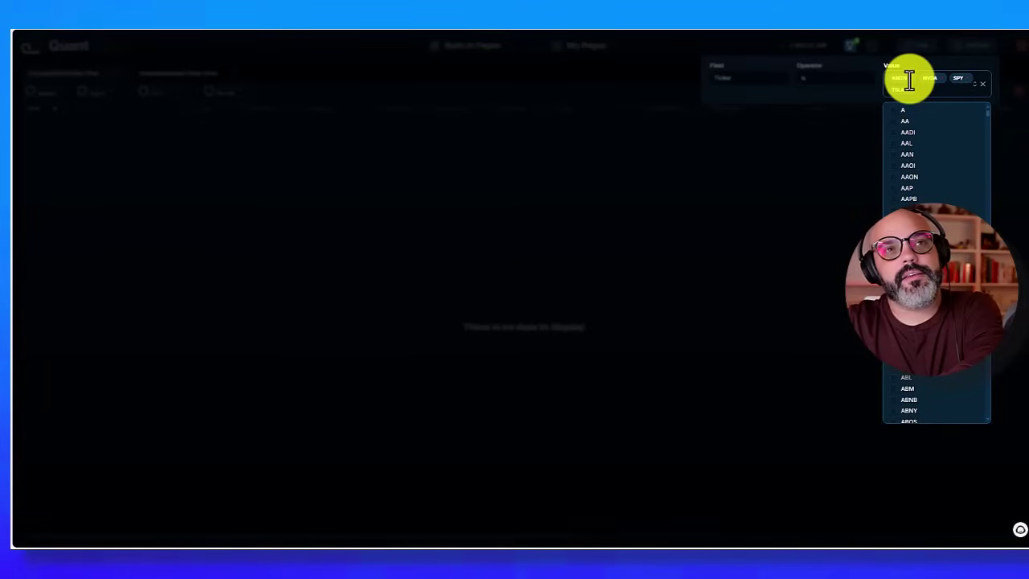
text(jpm)
key(Return)
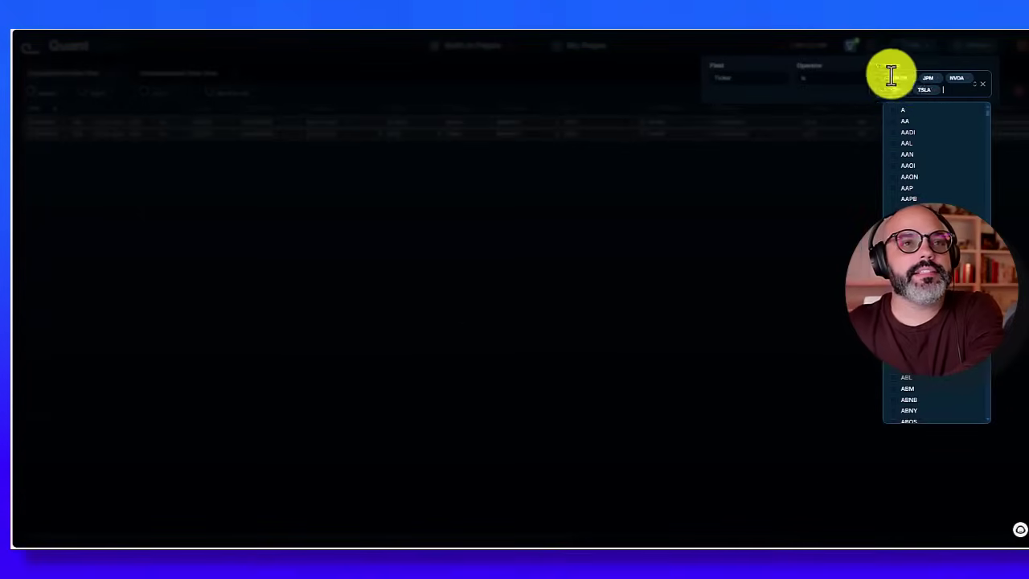
click(787, 176)
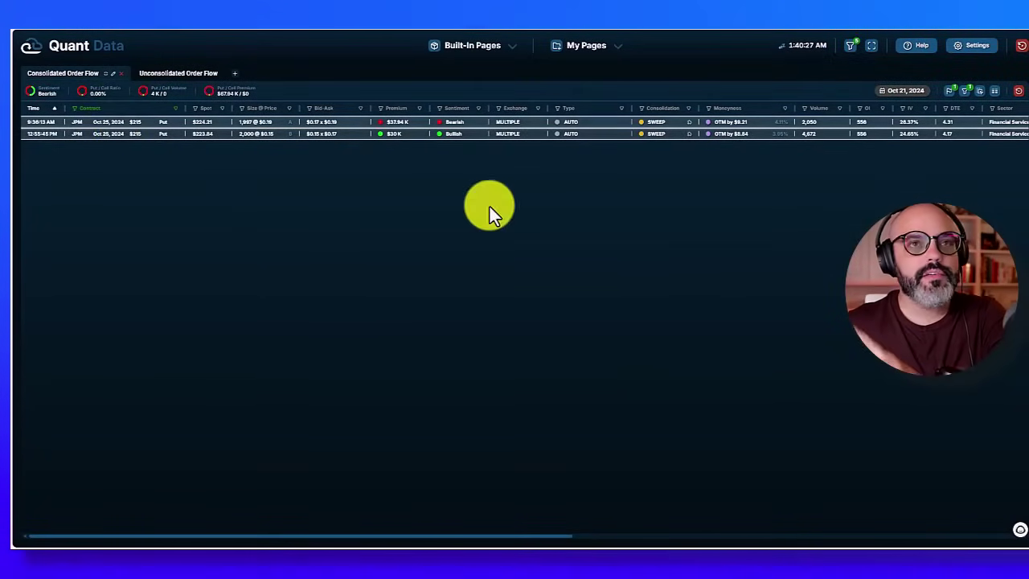
Step: Review the active filter group's conditions and the page filter's ticker list, and return to the order flow table
click(965, 96)
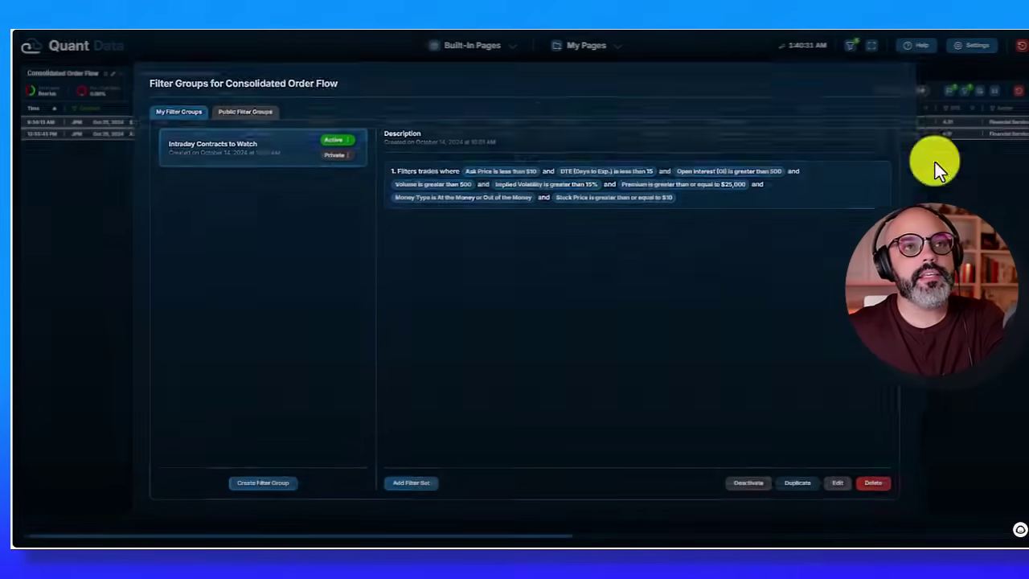
click(854, 37)
click(850, 45)
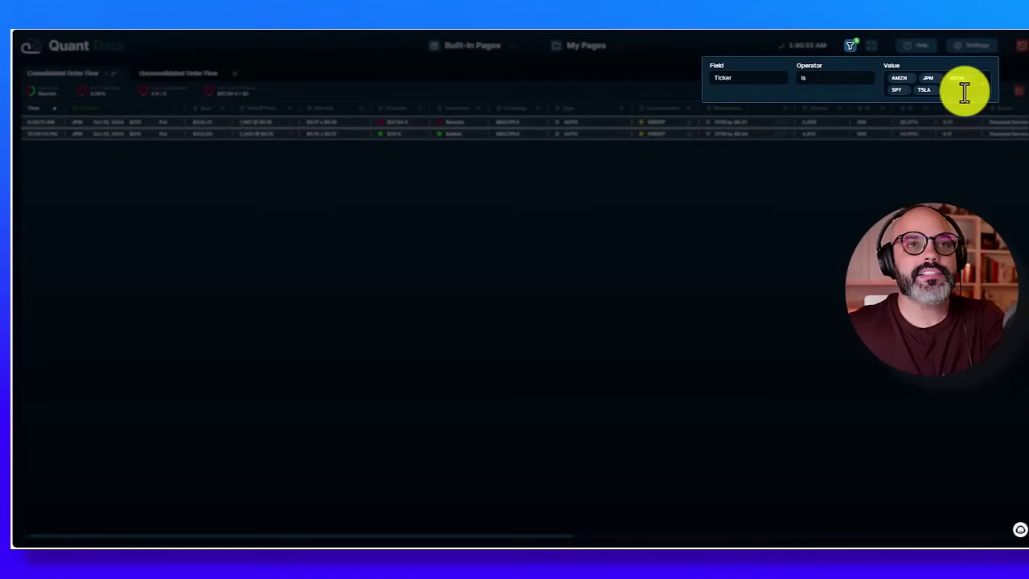
click(851, 212)
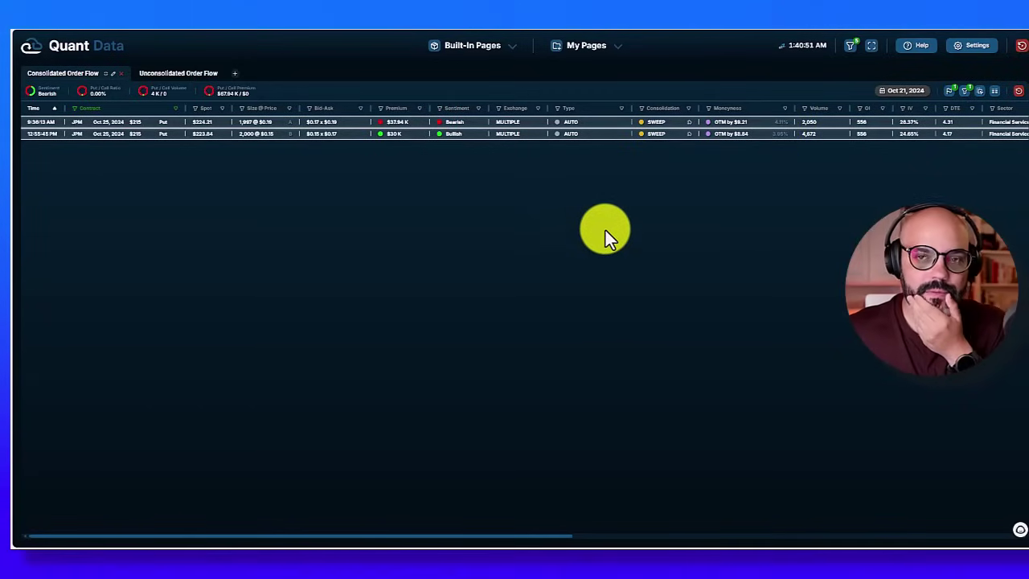
Step: Deactivate the Intraday Contracts to Watch filter group for the Consolidated Order Flow table
click(961, 93)
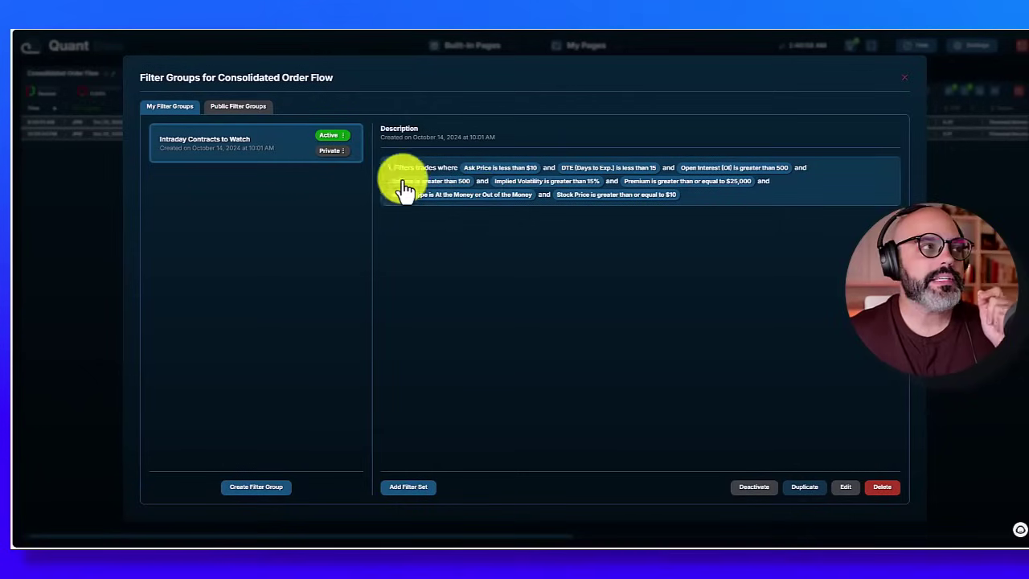
click(333, 143)
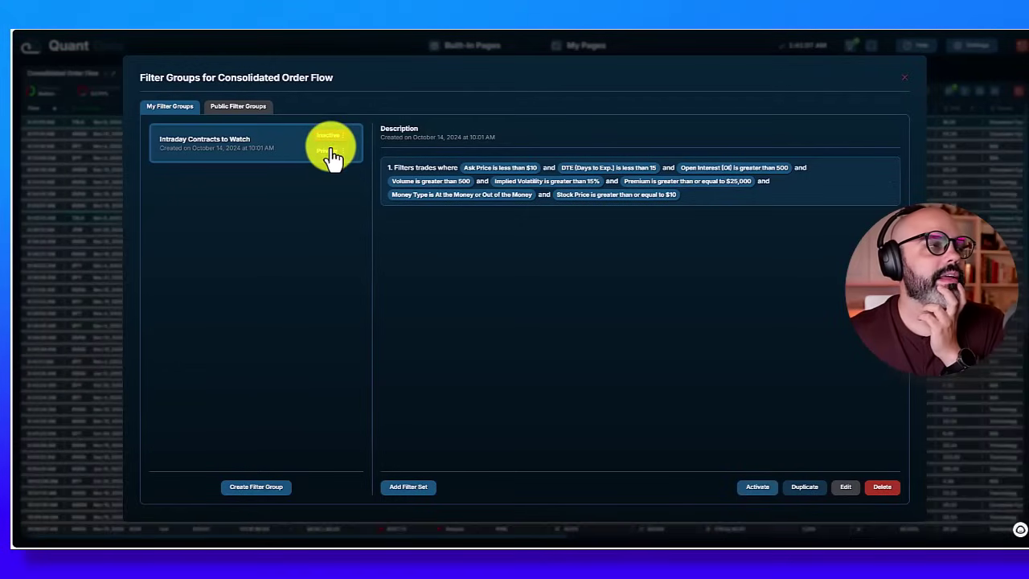
Step: Browse the public filter groups for the Consolidated Order Flow and examine the conditions of SPX $25M Trades OTM
click(244, 109)
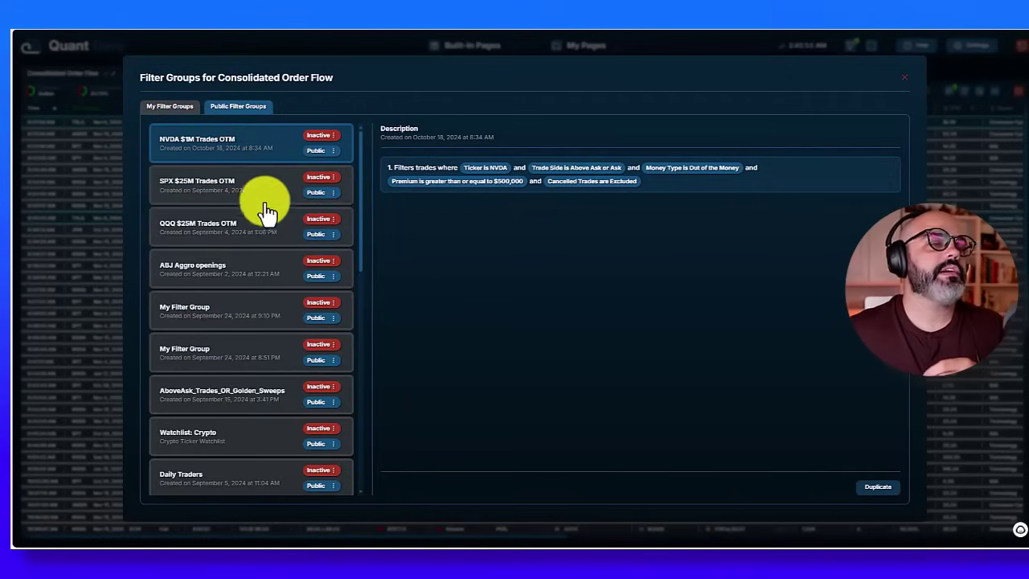
scroll(226, 270, down, 10)
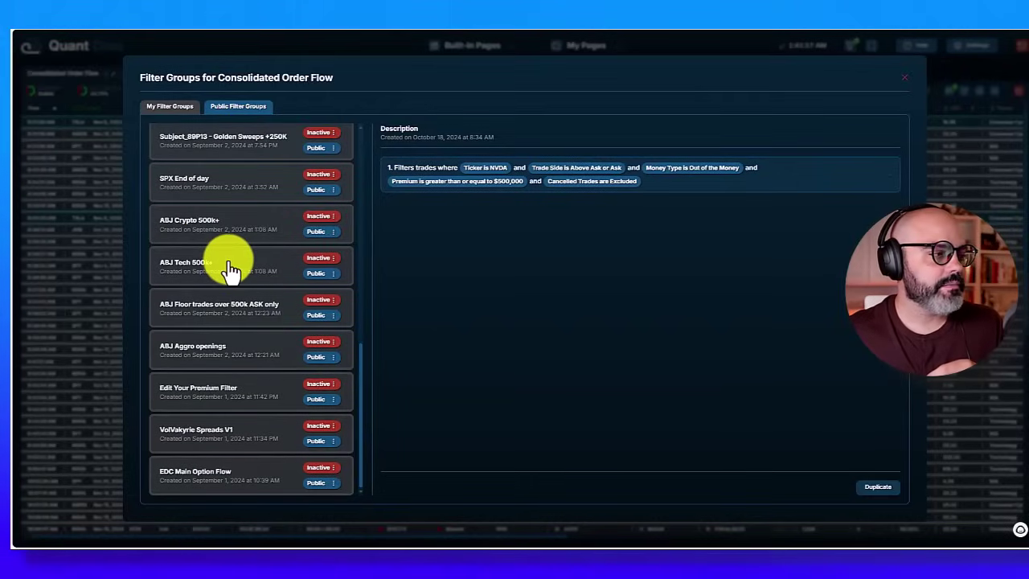
scroll(242, 450, up, 5)
scroll(231, 389, up, 5)
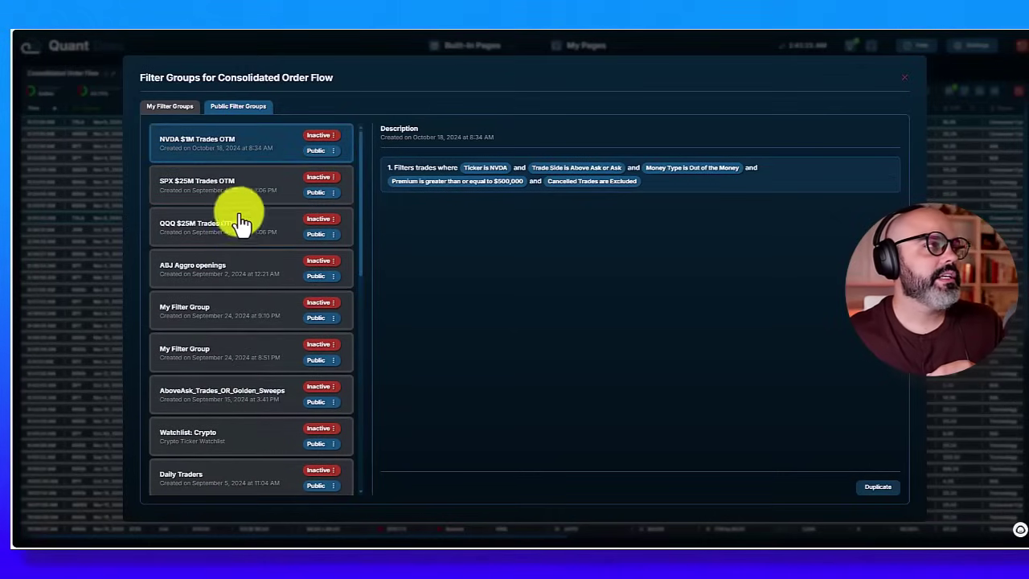
click(223, 207)
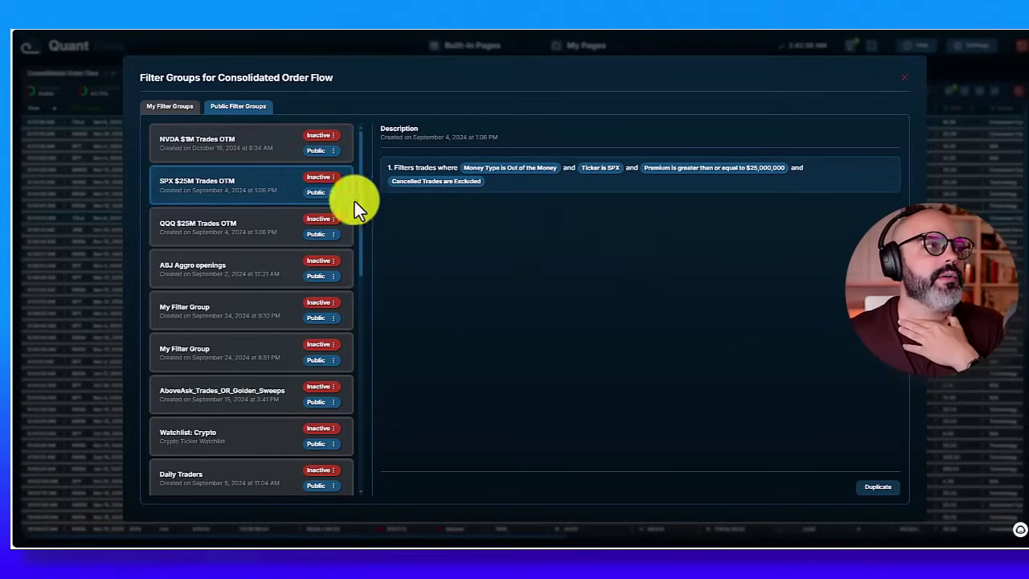
click(319, 178)
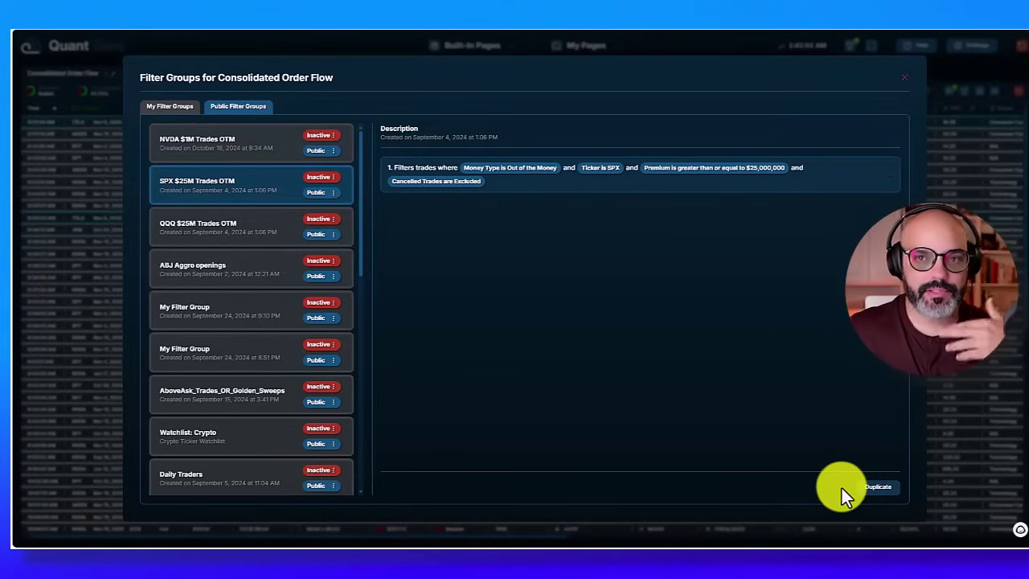
click(905, 78)
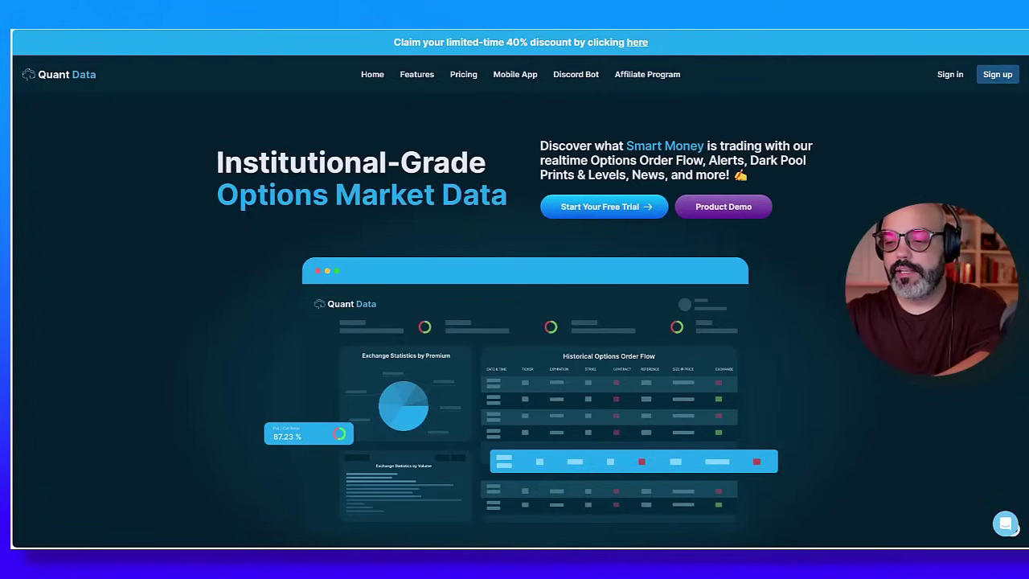
Step: View the Discord Bot pricing plans and their included features on the Quant Data website
click(586, 80)
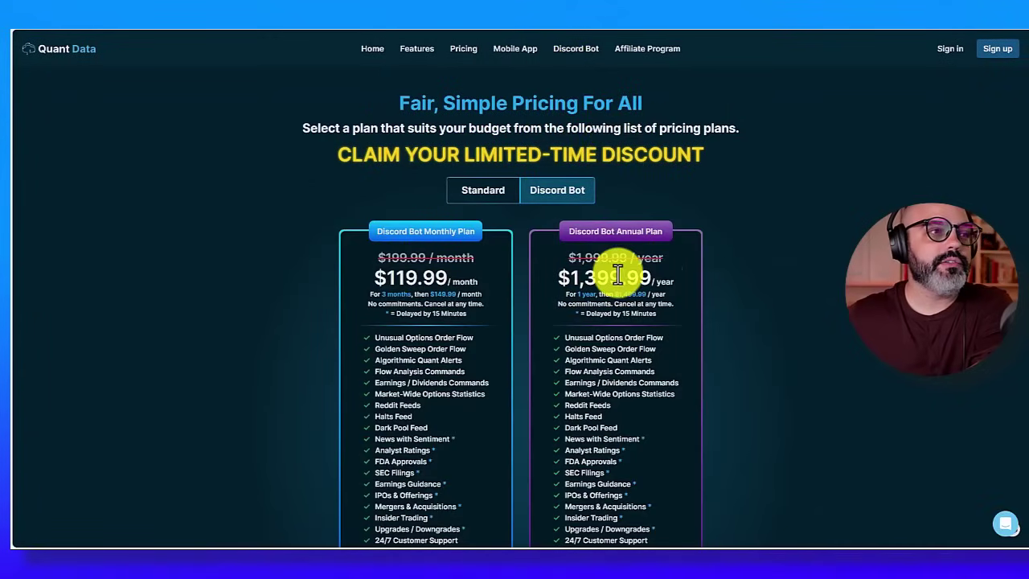
scroll(595, 270, down, 4)
scroll(609, 271, up, 4)
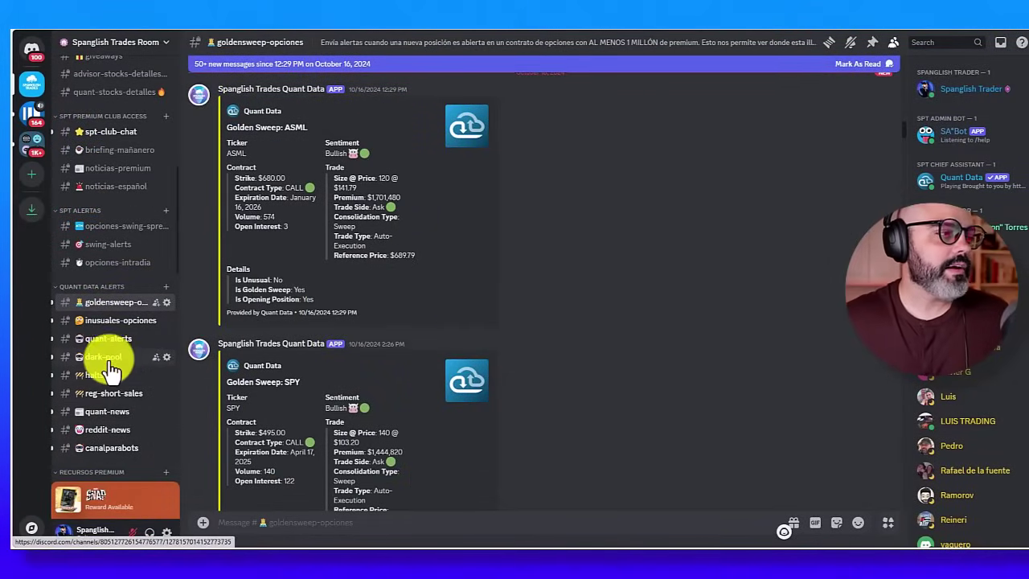
Step: Switch to Discord and read through the Golden Sweep alerts in the goldensweep-opciones channel up to the newest message
scroll(357, 379, down, 10)
scroll(359, 382, down, 15)
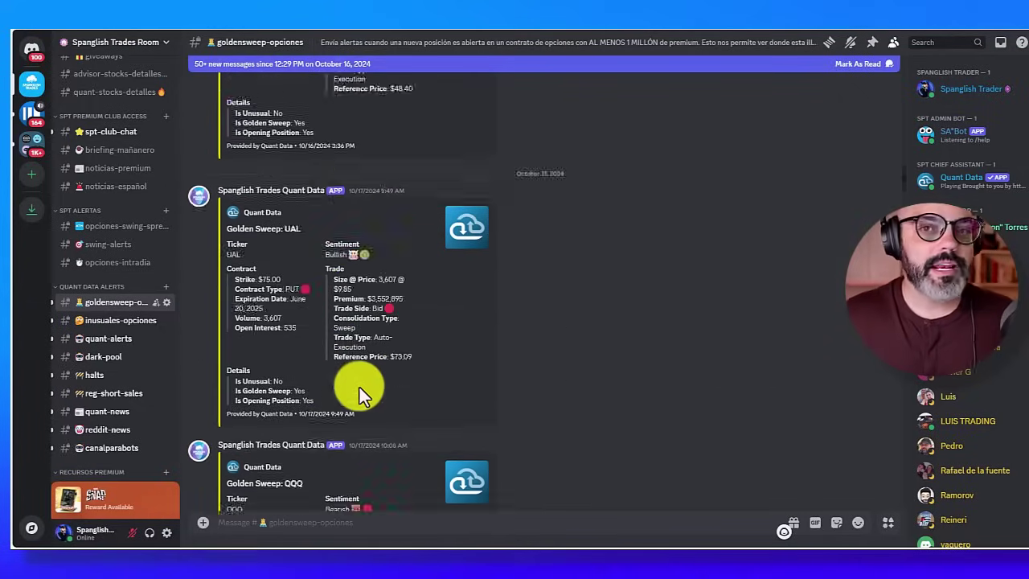
scroll(365, 382, down, 15)
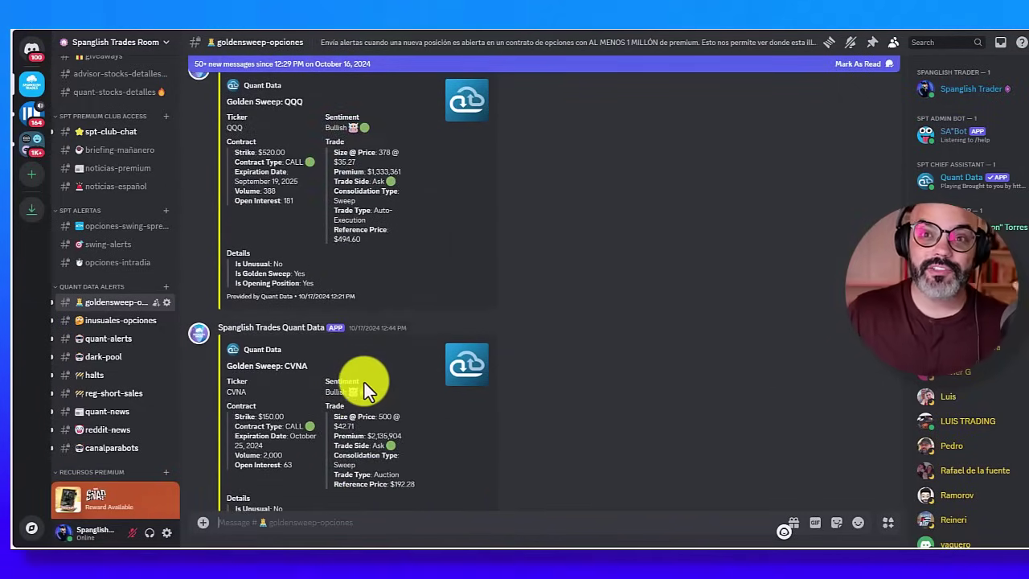
scroll(357, 384, down, 15)
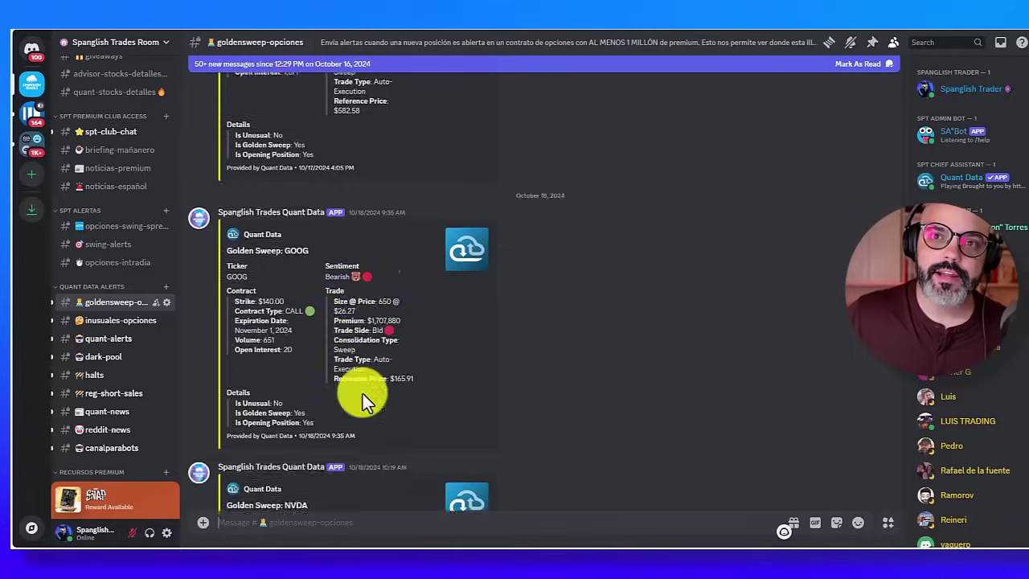
scroll(379, 414, down, 15)
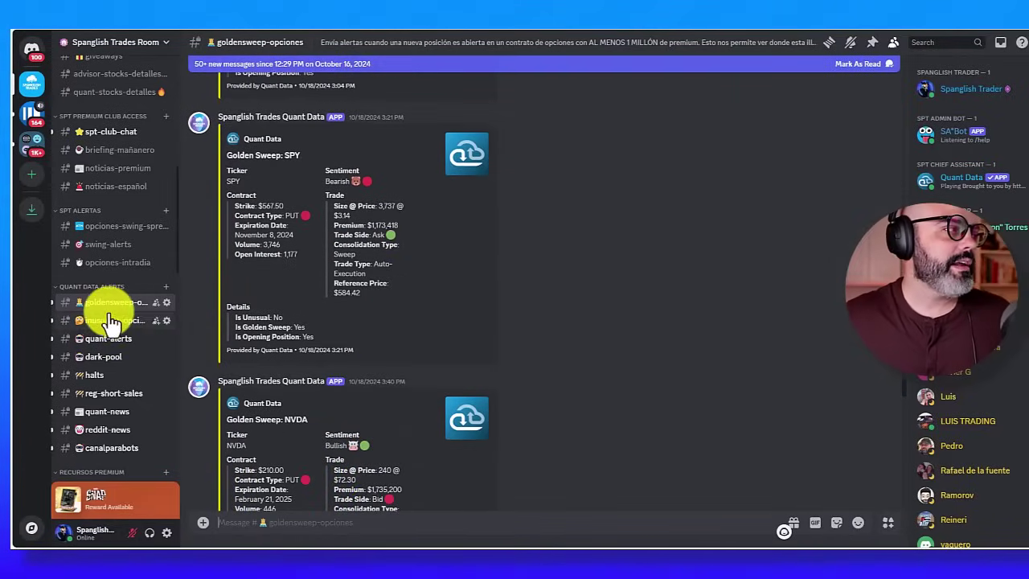
scroll(356, 402, down, 3)
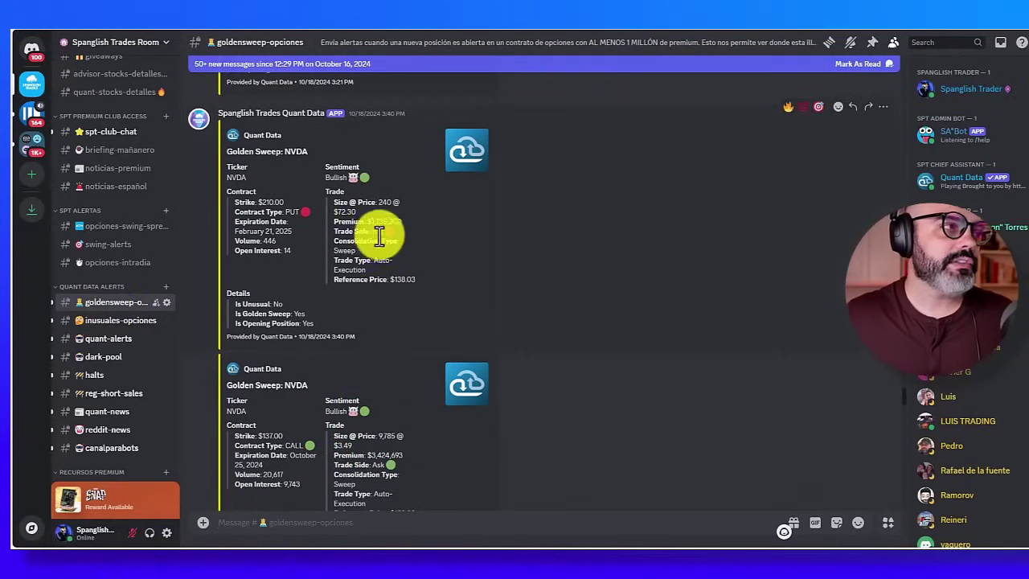
scroll(474, 330, down, 1)
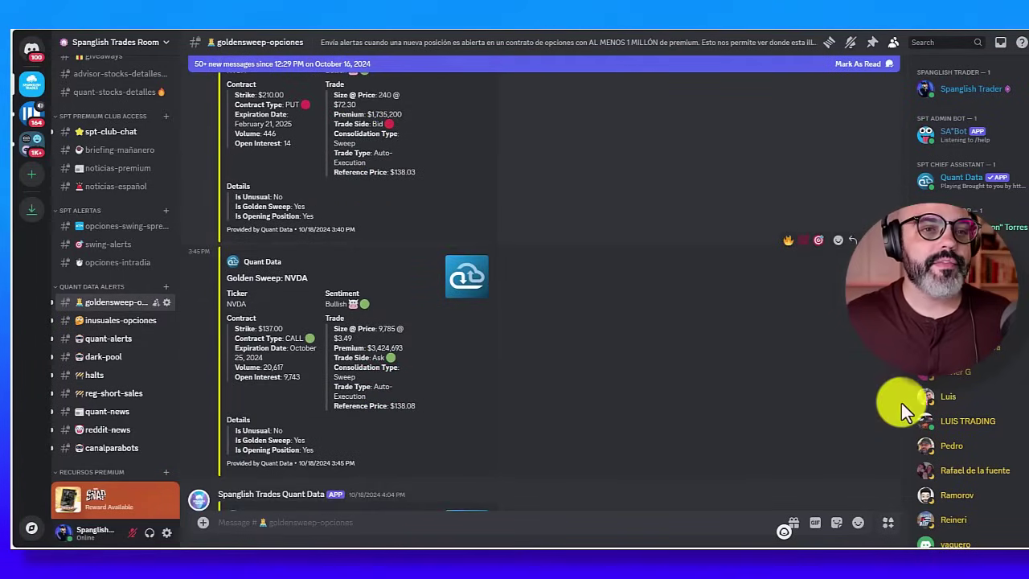
scroll(903, 395, down, 5)
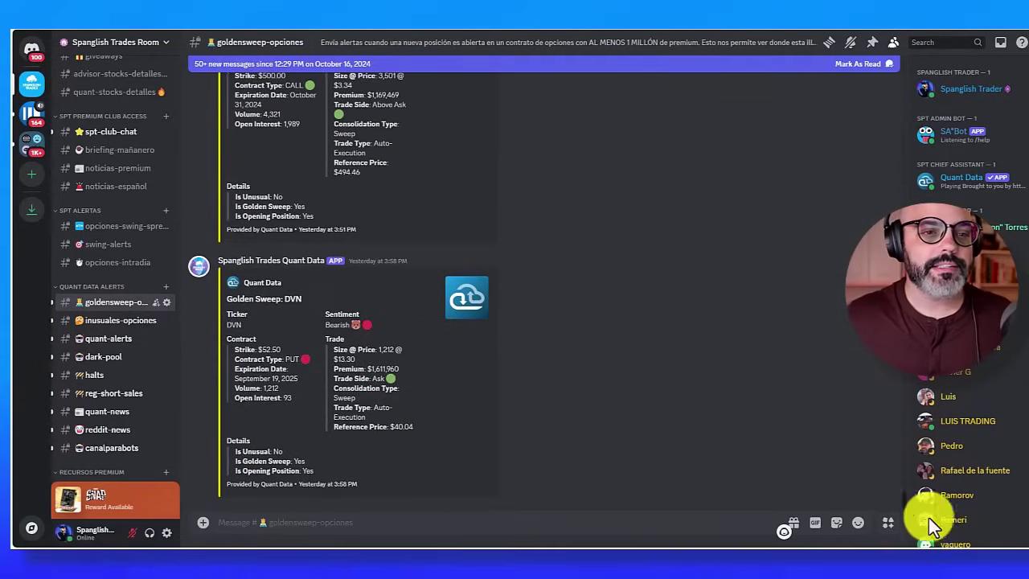
Step: View the unusual options alerts in inusuales-opciones and the bullish and bearish signals in quant-alerts
click(113, 321)
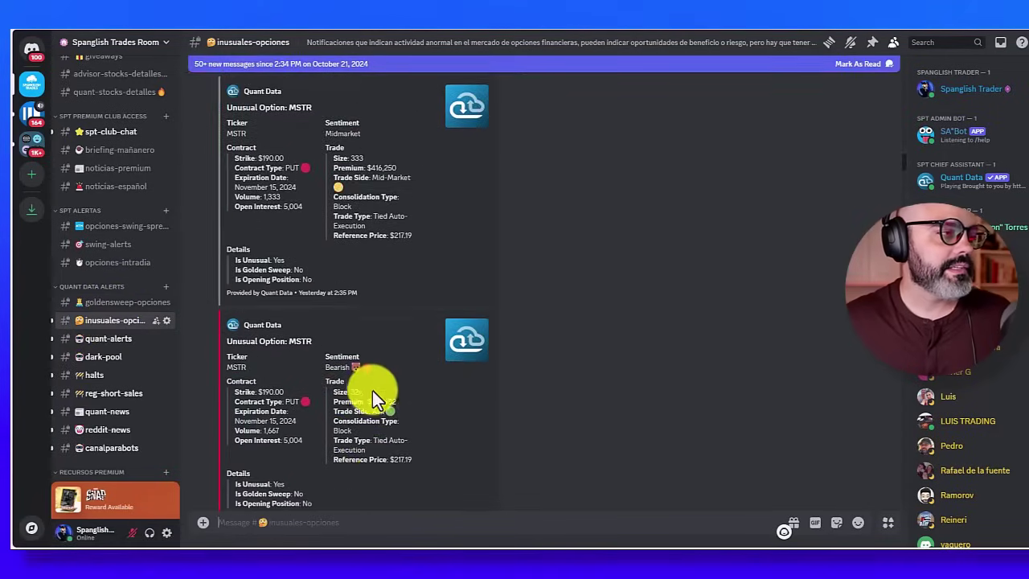
click(96, 339)
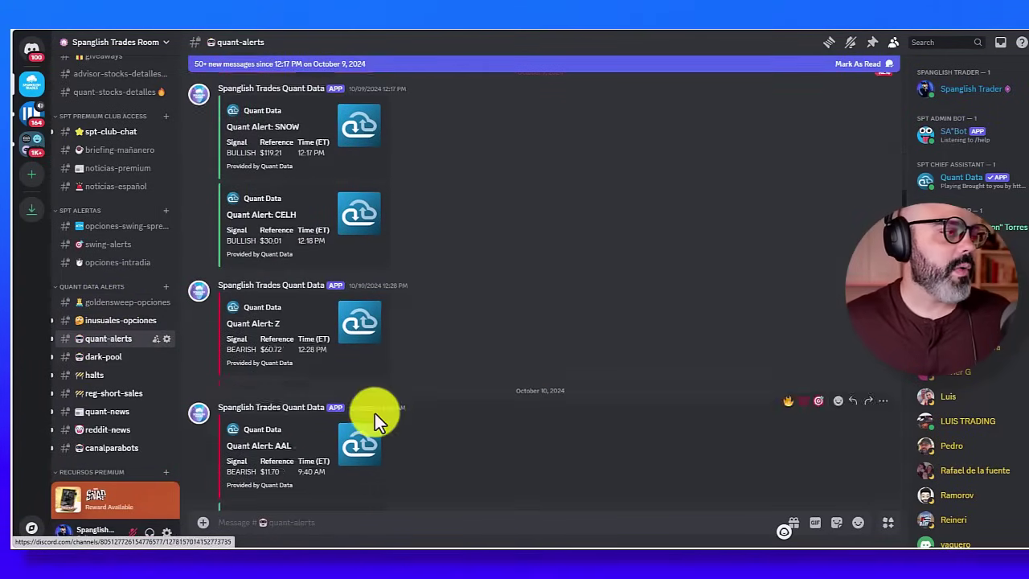
scroll(901, 213, down, 10)
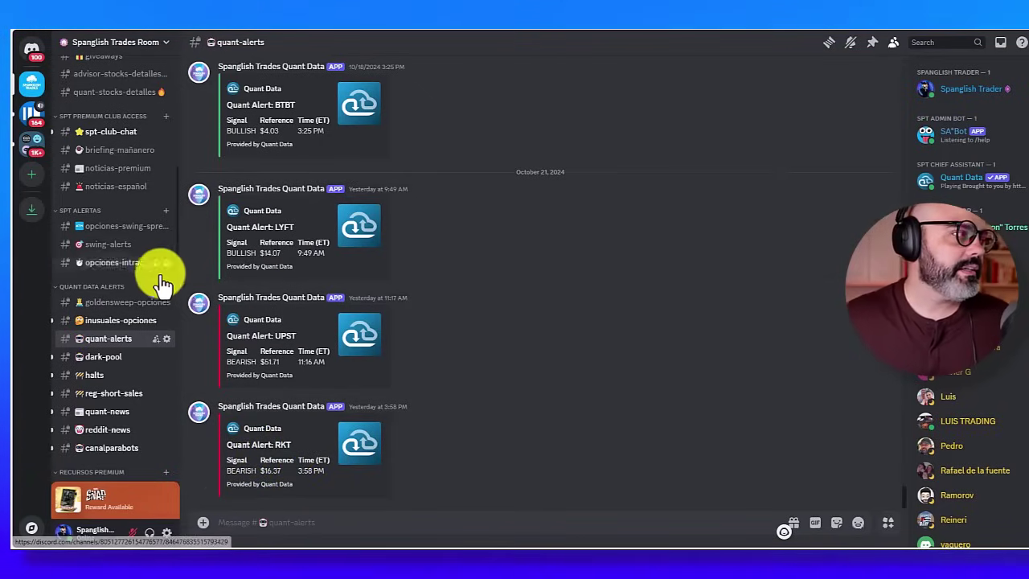
Step: Read through the trades posted in the dark-pool channel and view the trading suspensions in the halts channel
click(93, 360)
scroll(339, 414, down, 15)
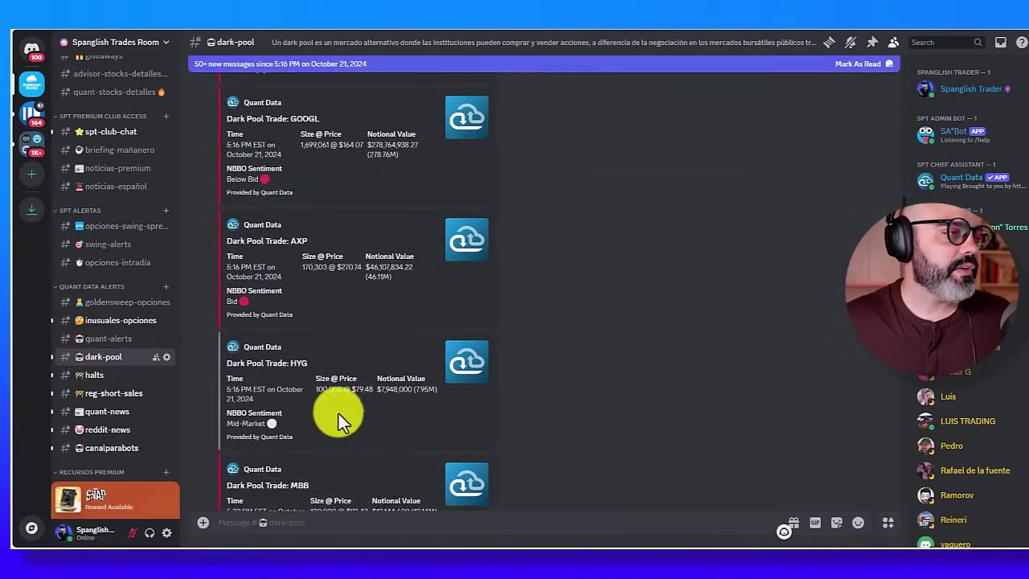
scroll(337, 419, down, 15)
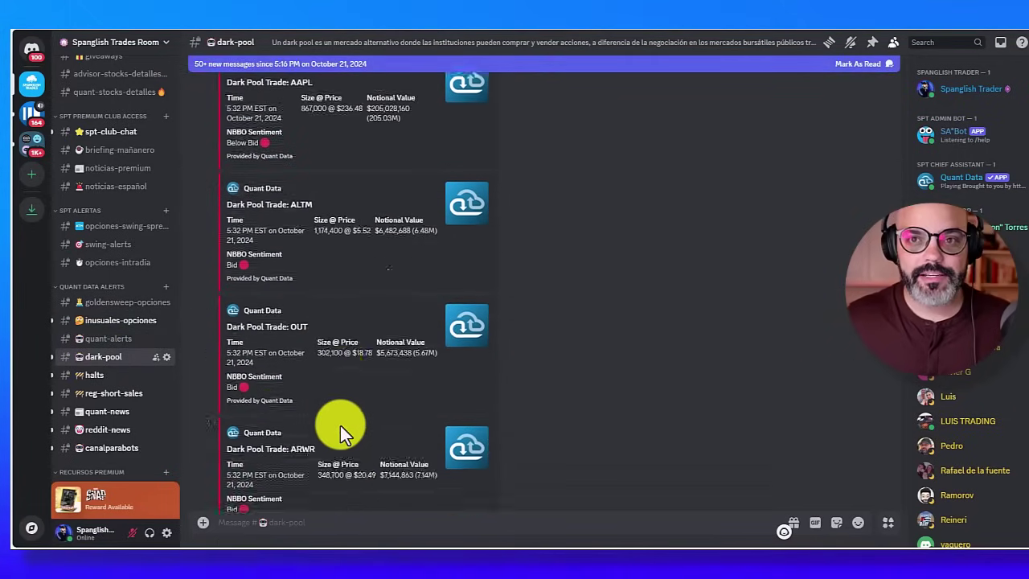
scroll(341, 426, down, 6)
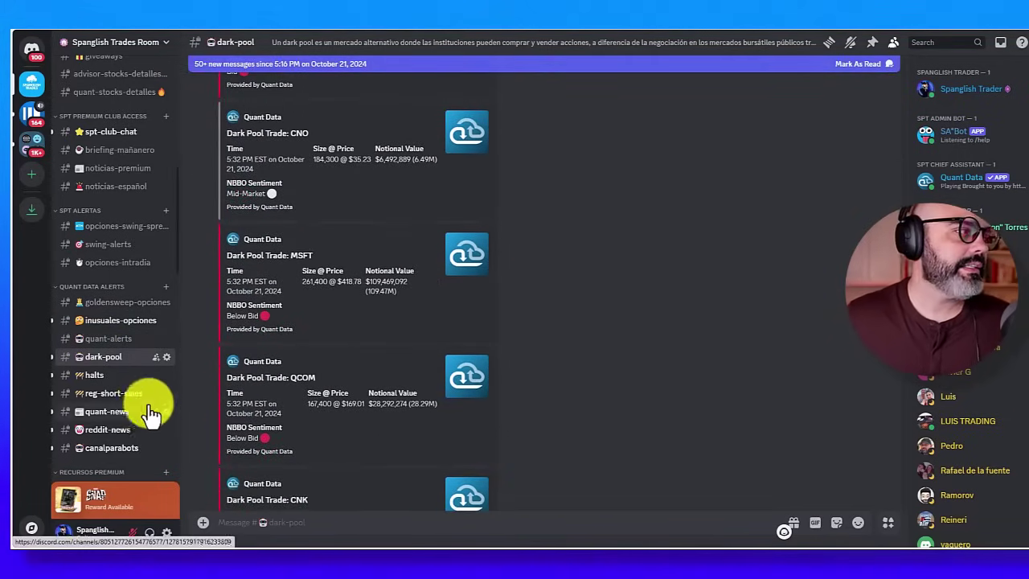
click(99, 381)
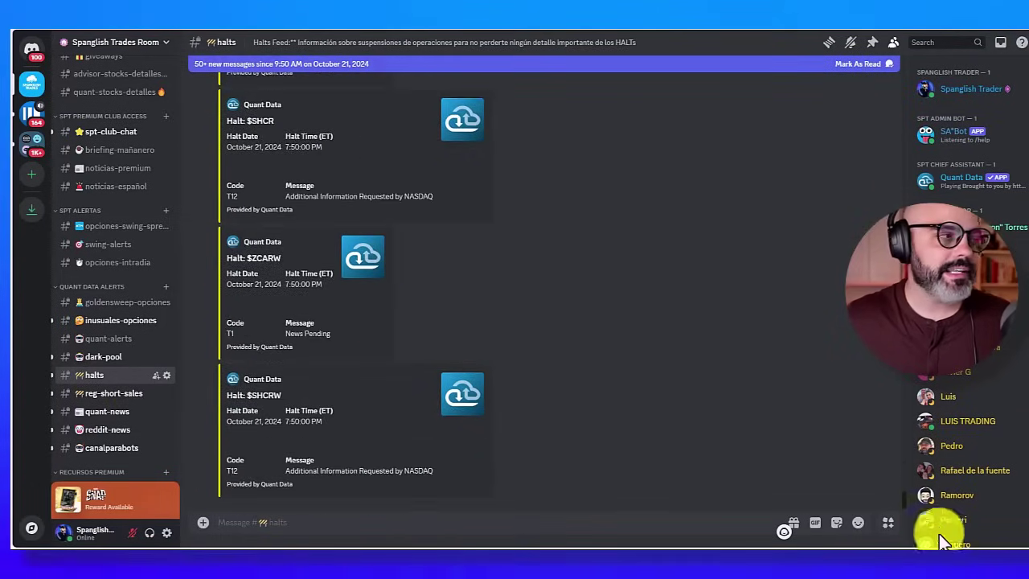
Step: Run Quant Data's /gainers command in the canalparabots channel and enlarge the returned bullish and bearish flow image
click(103, 447)
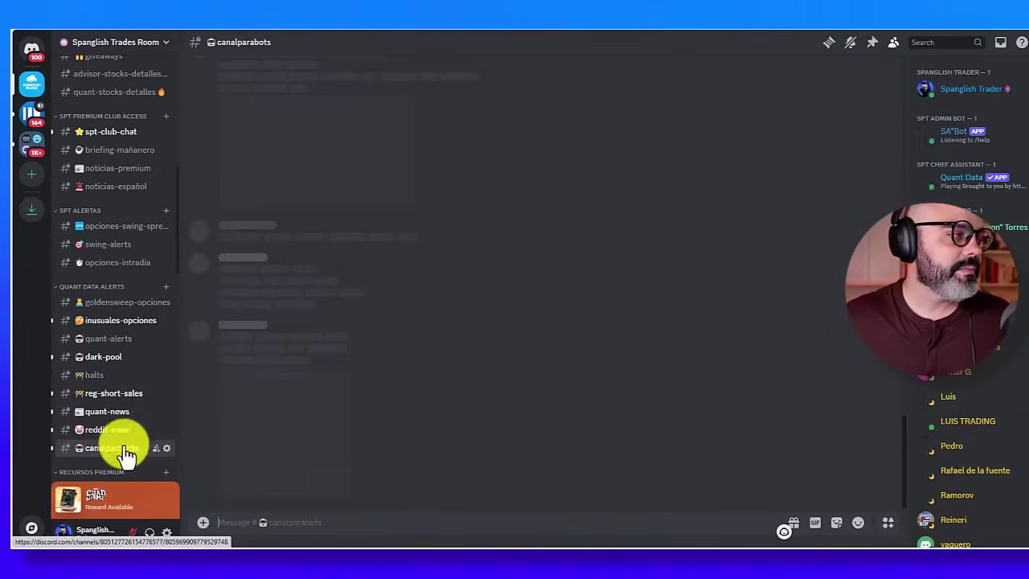
scroll(347, 462, down, 10)
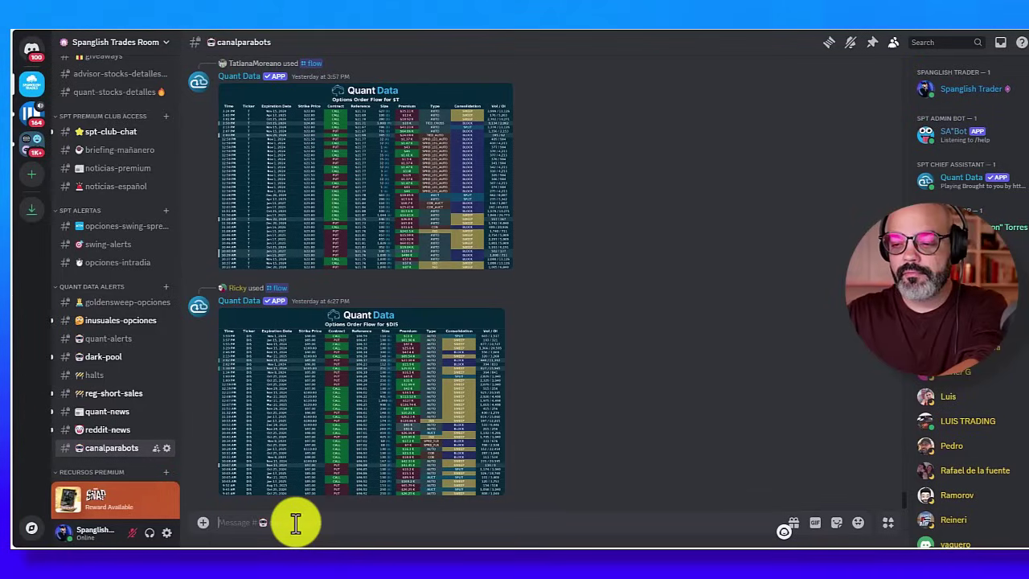
text(/gainer)
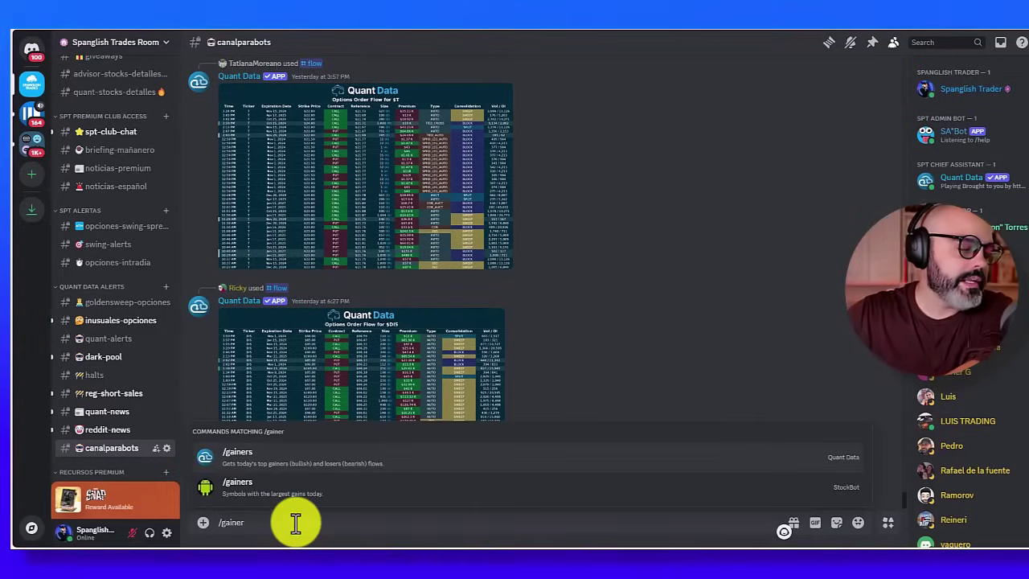
key(Return)
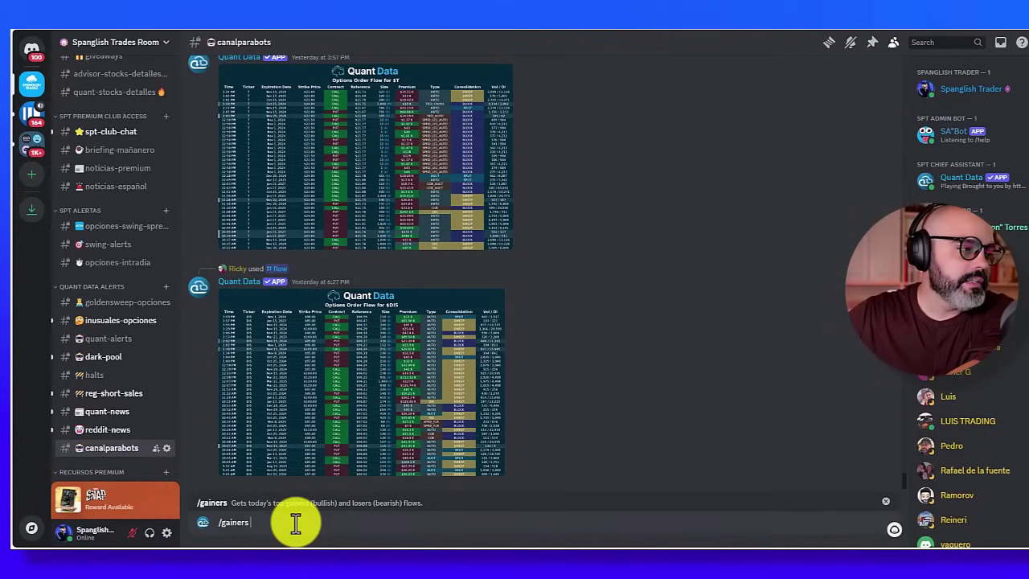
key(Return)
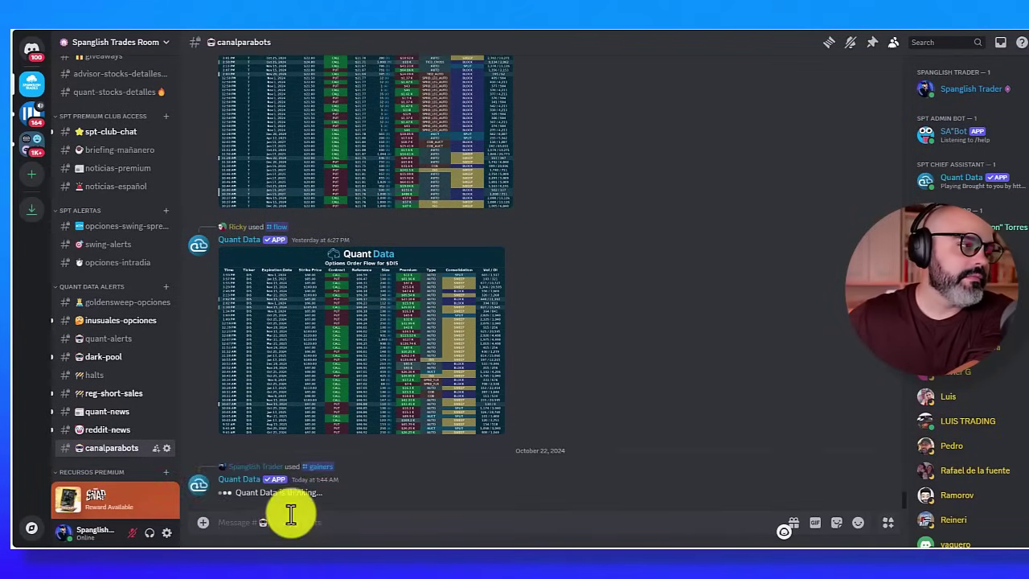
click(294, 466)
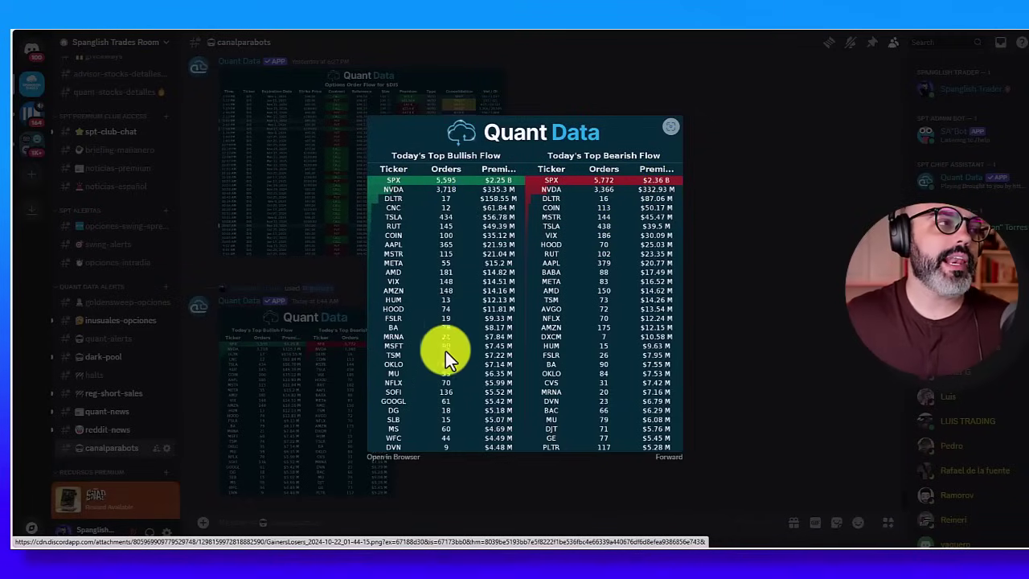
click(305, 432)
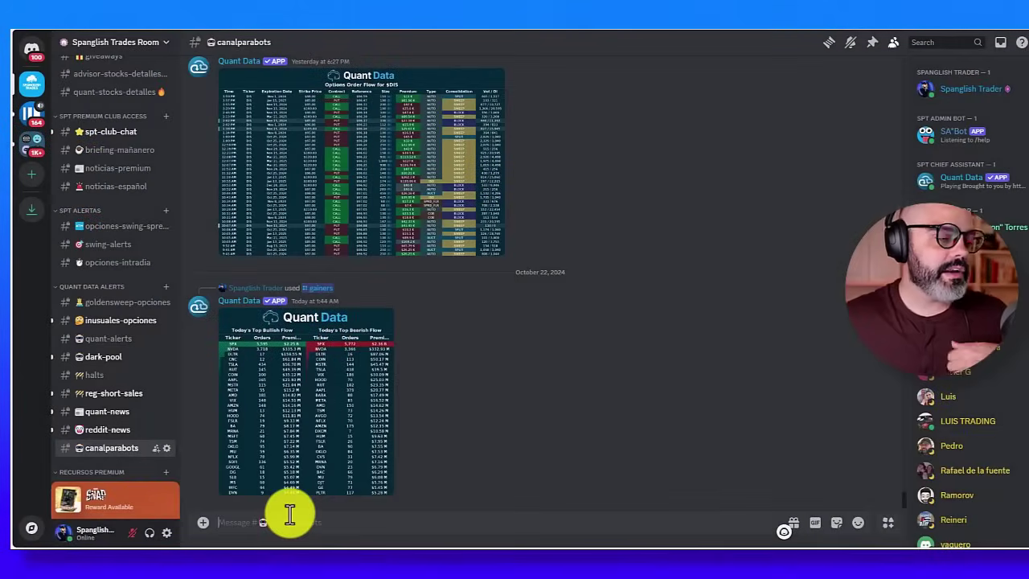
Step: Run Quant Data's /flow command with the ticker TSLA, and enlarge the earlier options order flow image for $DIS
text(/flow)
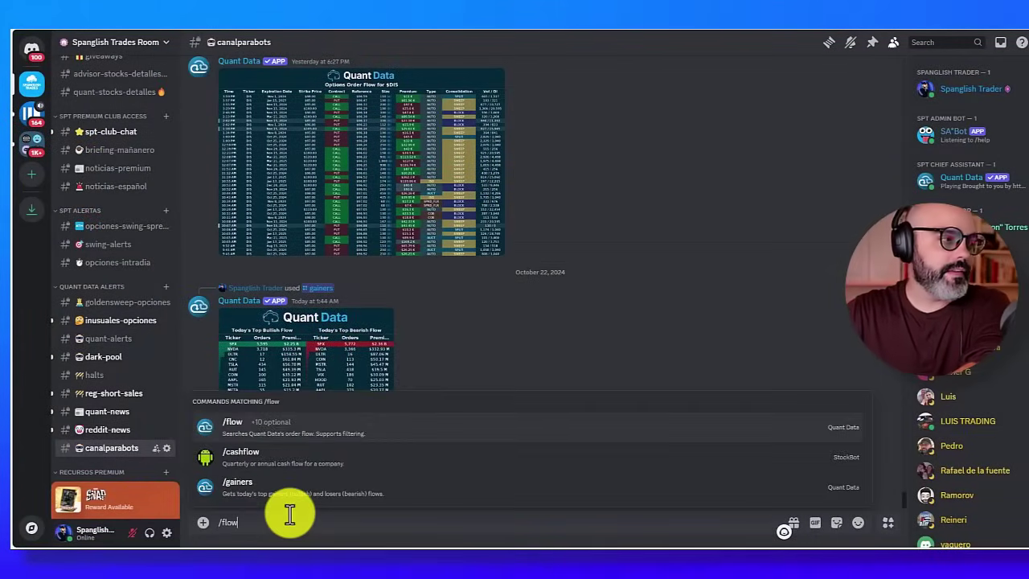
key(Tab)
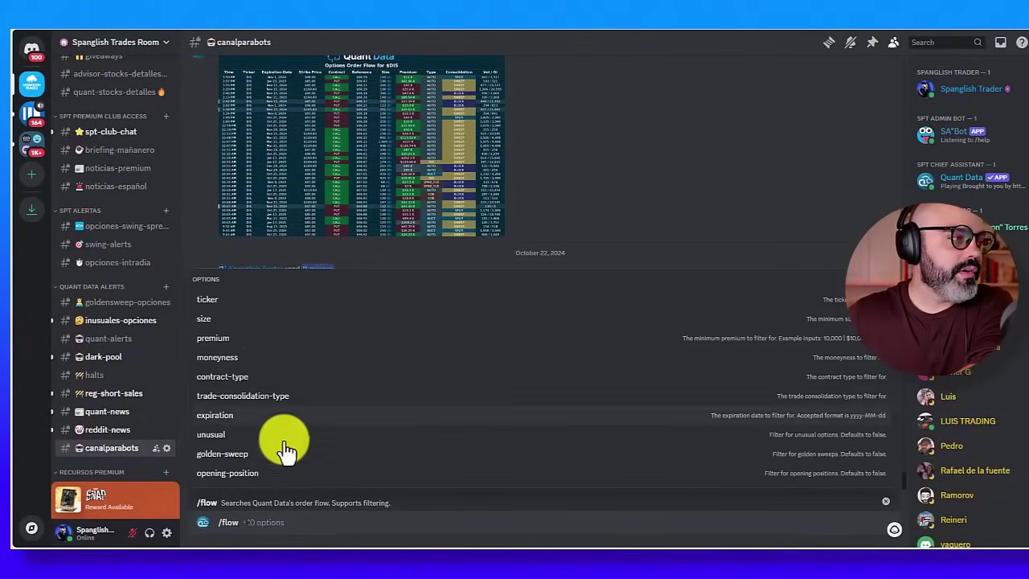
click(230, 299)
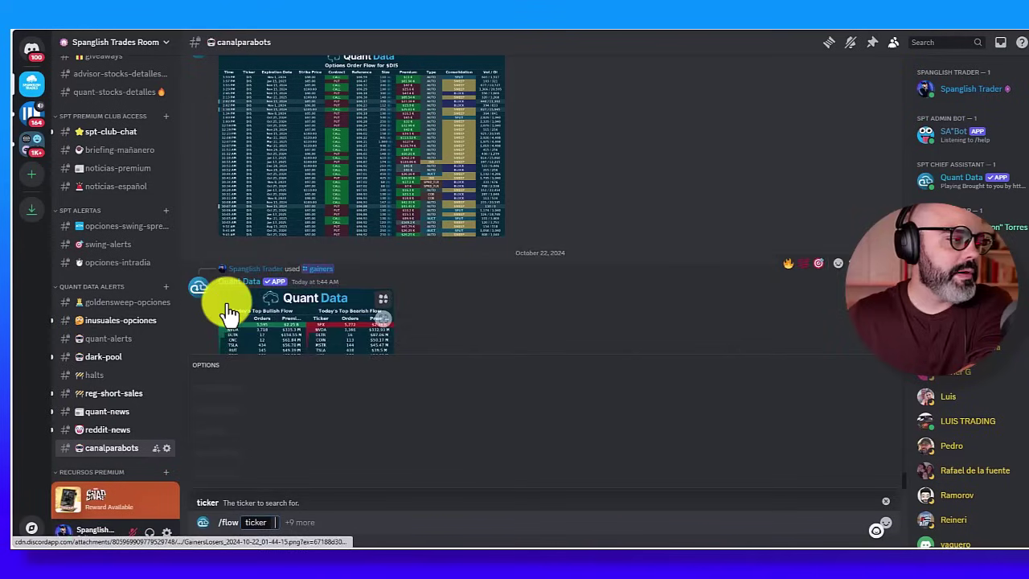
text(TSLA)
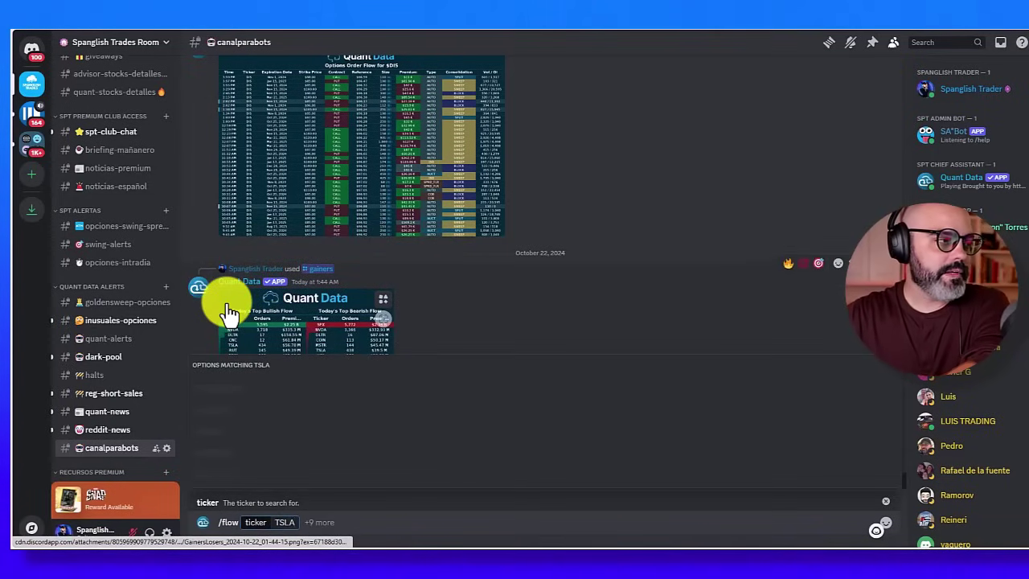
key(Return)
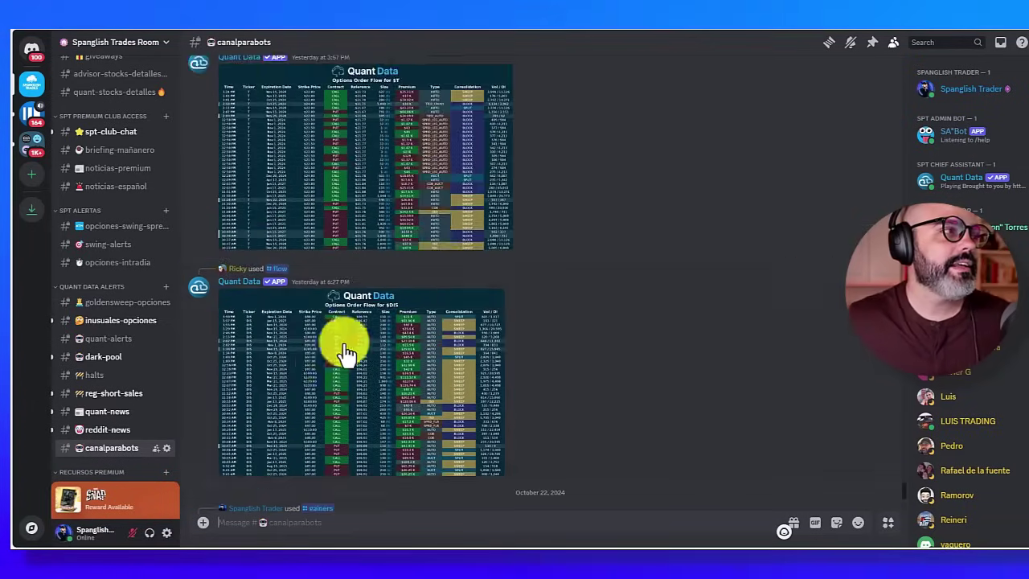
click(325, 370)
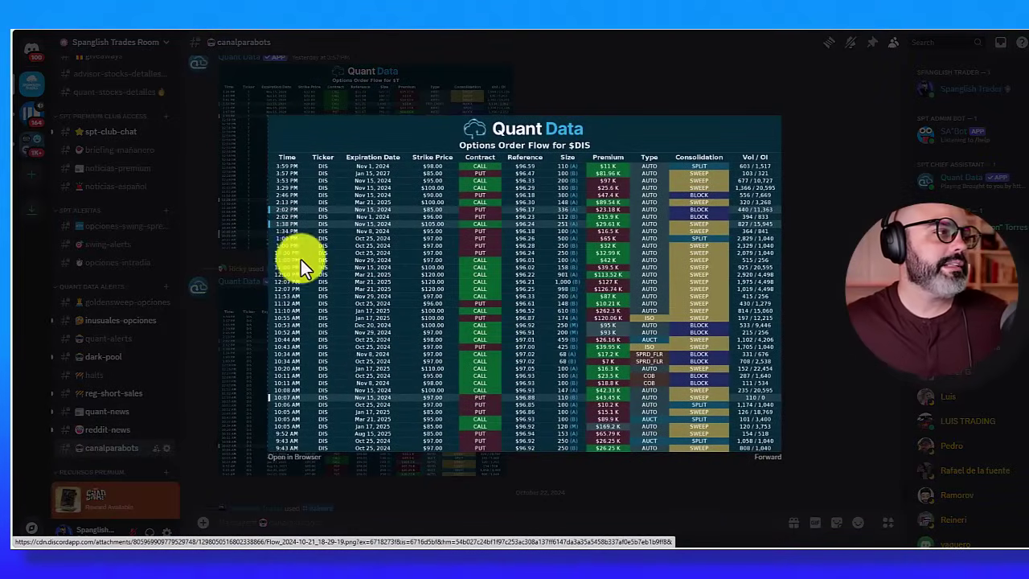